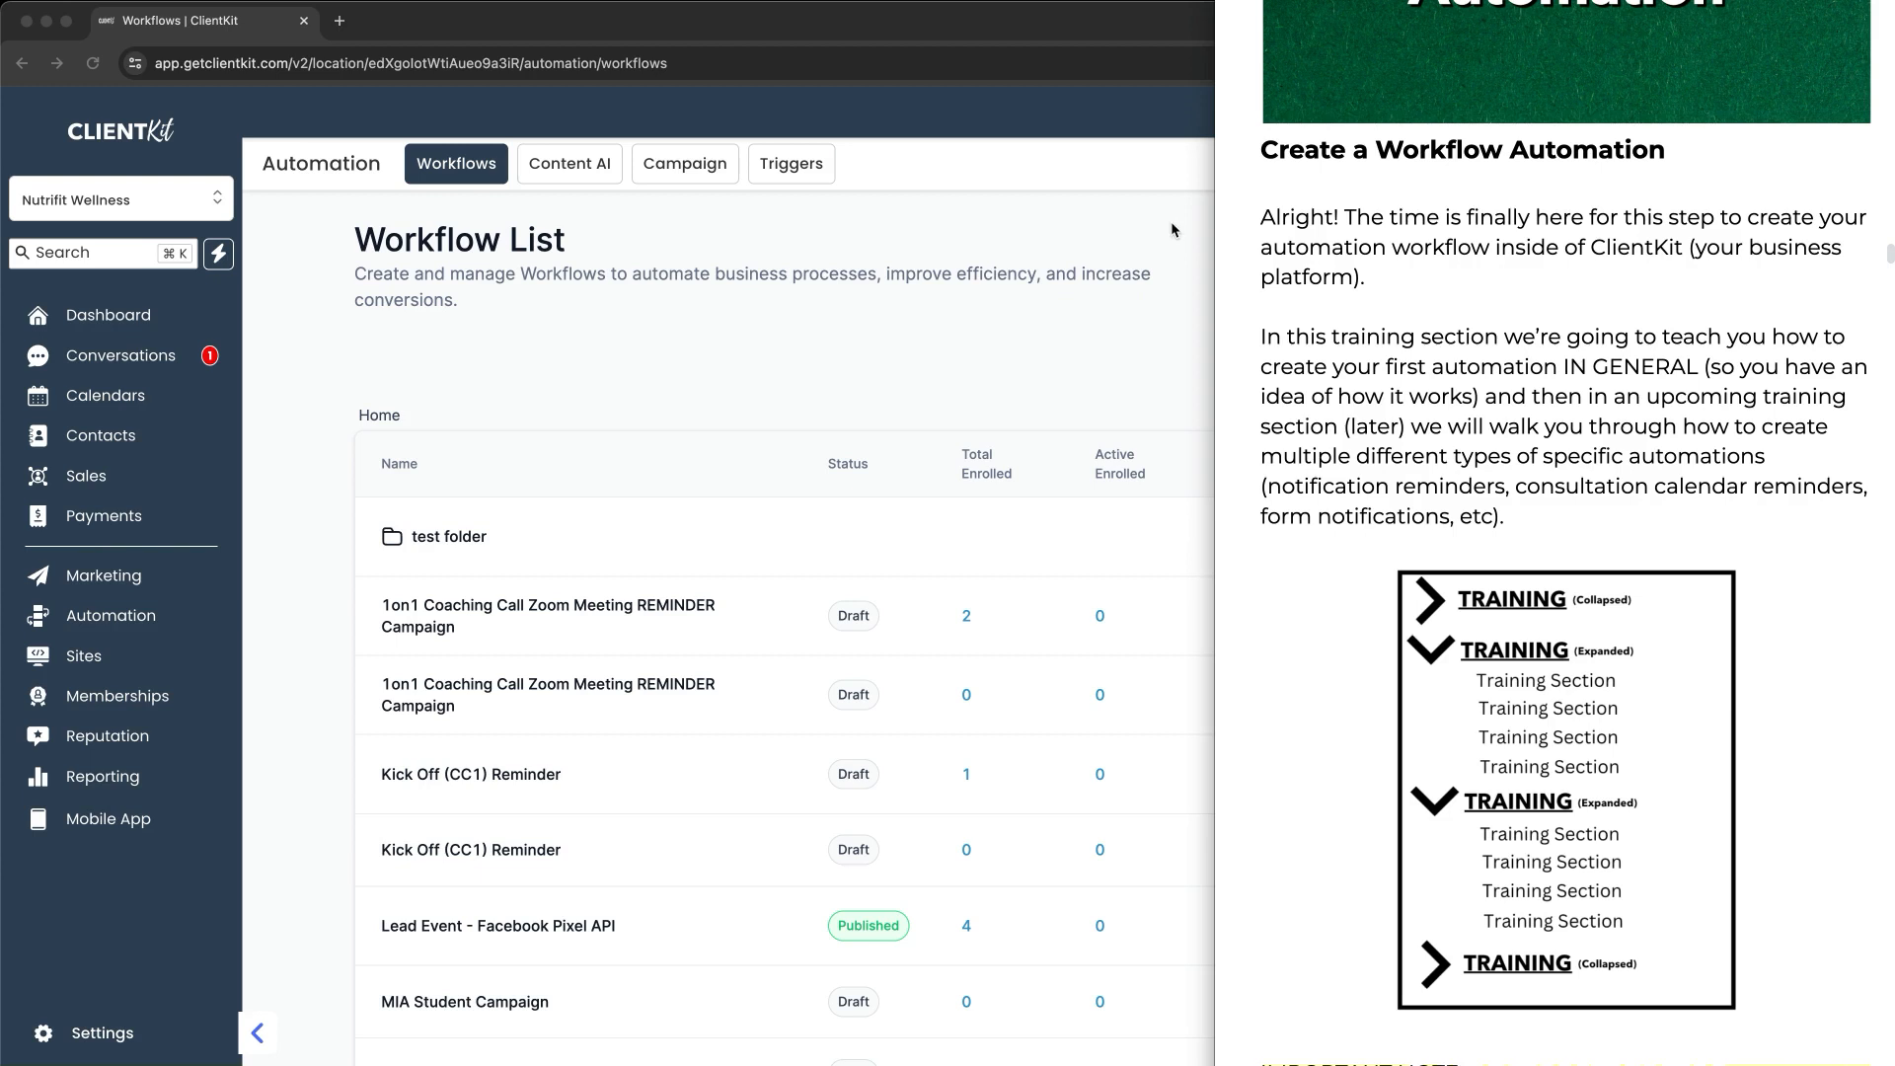
# Step: Underline 'IN GENERAL' and circle the TRAINING example in the notes, then clear the markings
pyautogui.click(1575, 383)
pyautogui.moveTo(1574, 383); pyautogui.dragTo(1675, 388)
pyautogui.moveTo(1546, 640)
pyautogui.mouseDown()
pyautogui.moveTo(1469, 671)
pyautogui.moveTo(1599, 667)
pyautogui.moveTo(1657, 705)
pyautogui.moveTo(1623, 739)
pyautogui.mouseUp()
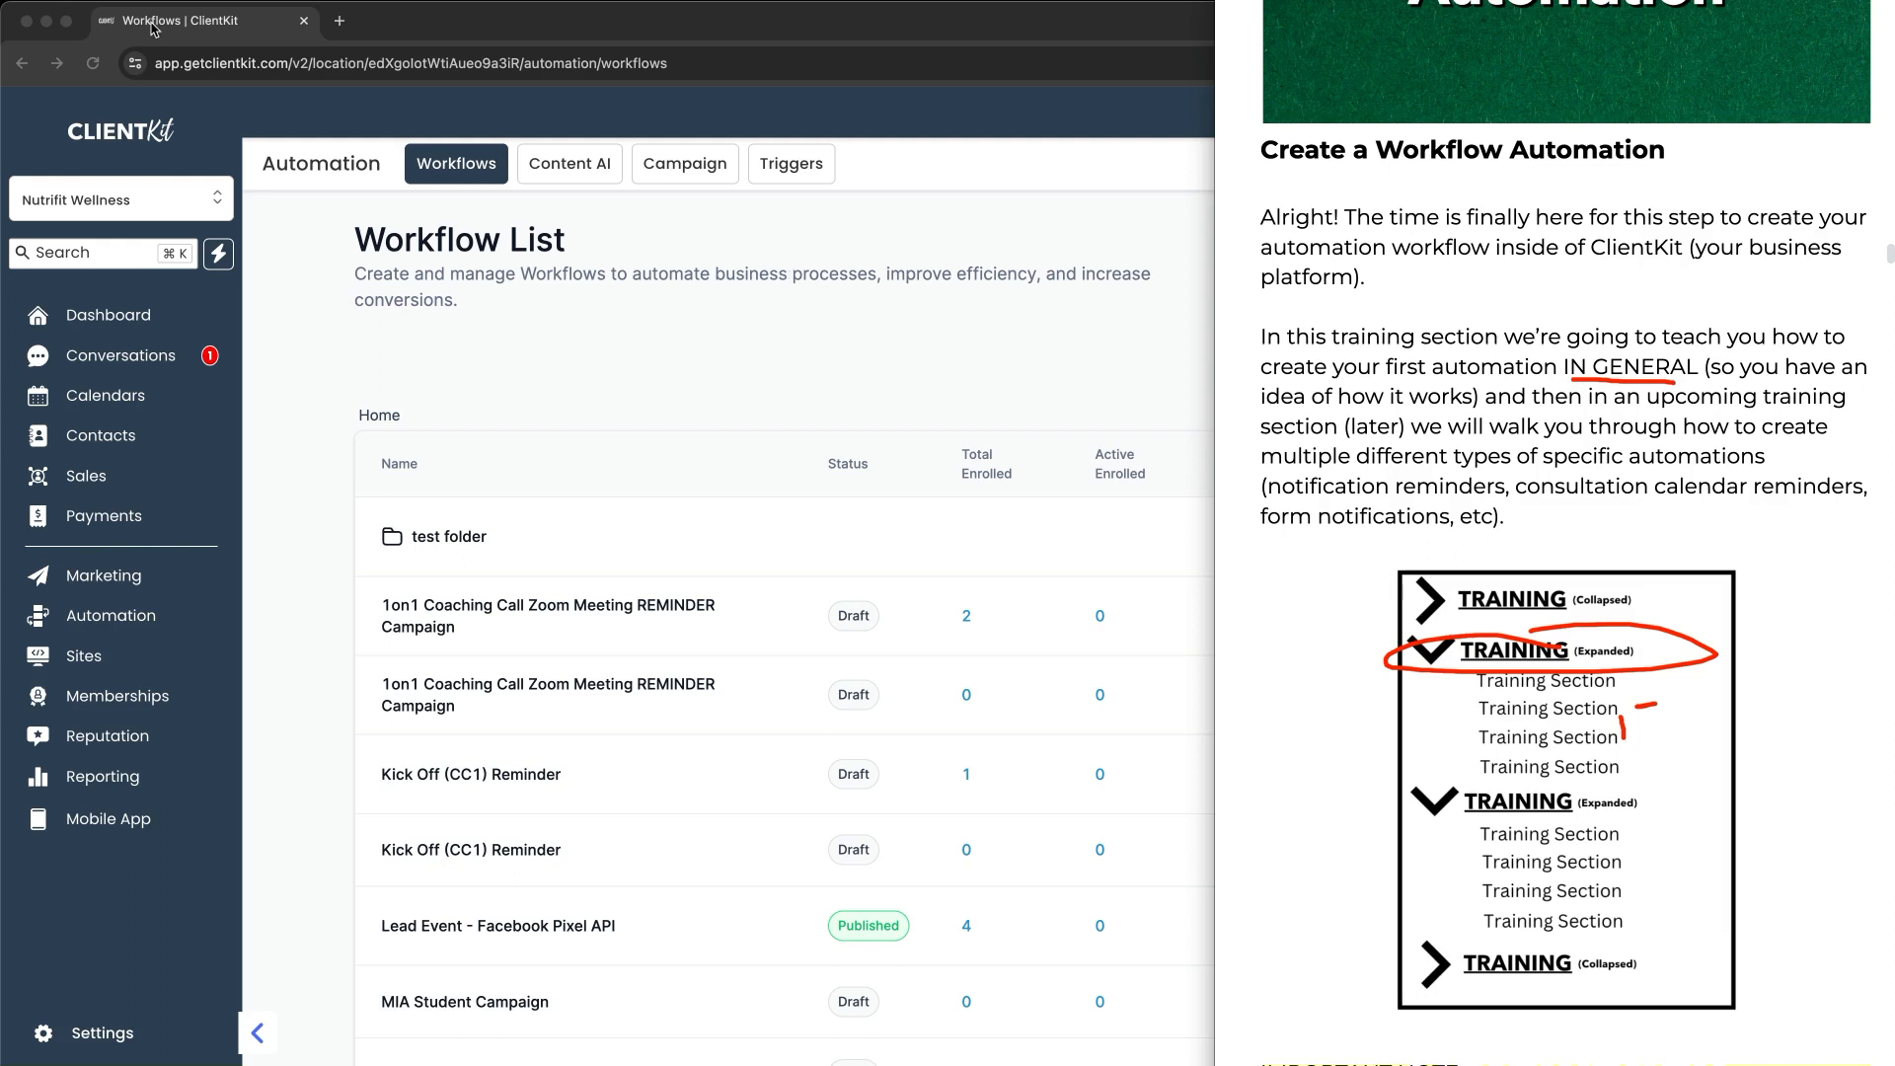
pyautogui.press('Escape')
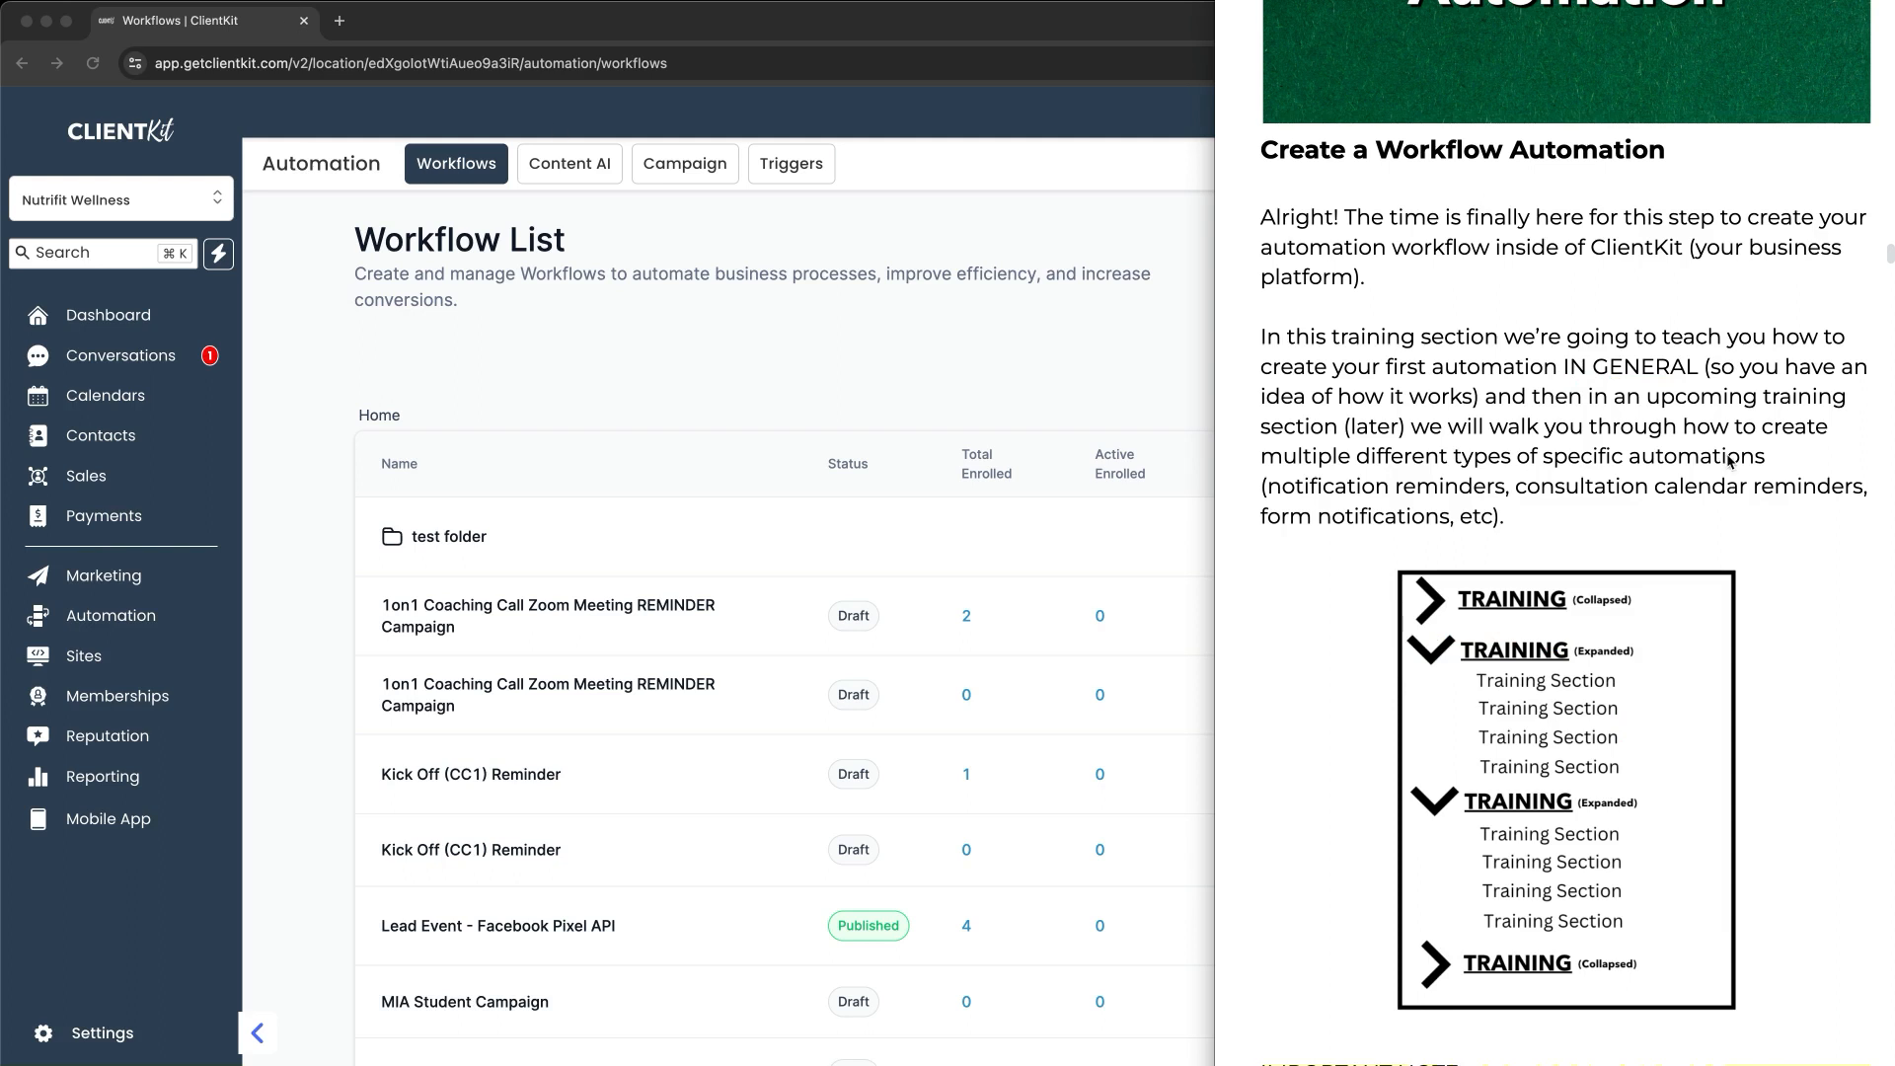
# Step: Mark the IMPORTANT NOTE's texting and phone-number approval lines, then clear the markings
pyautogui.scroll(-5, 1702, 464)
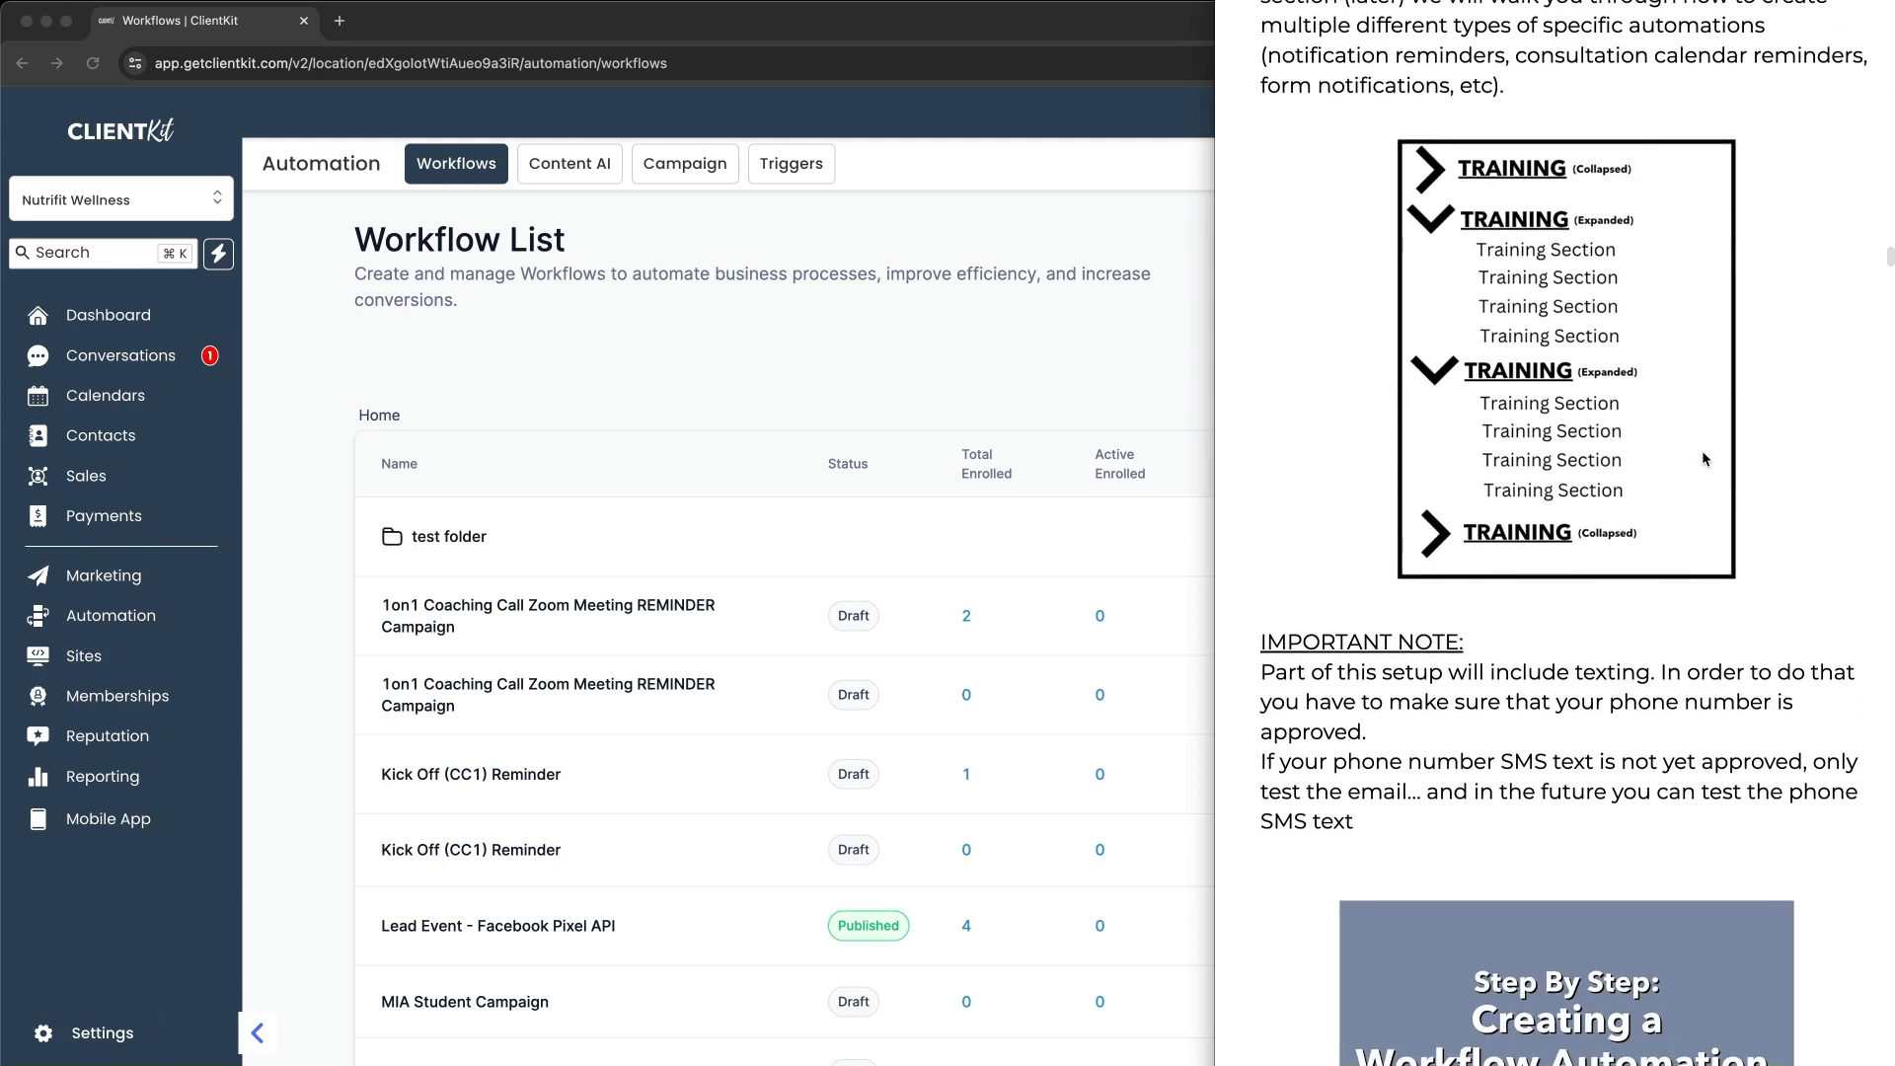
pyautogui.scroll(-1, 1701, 454)
pyautogui.scroll(-2, 1701, 454)
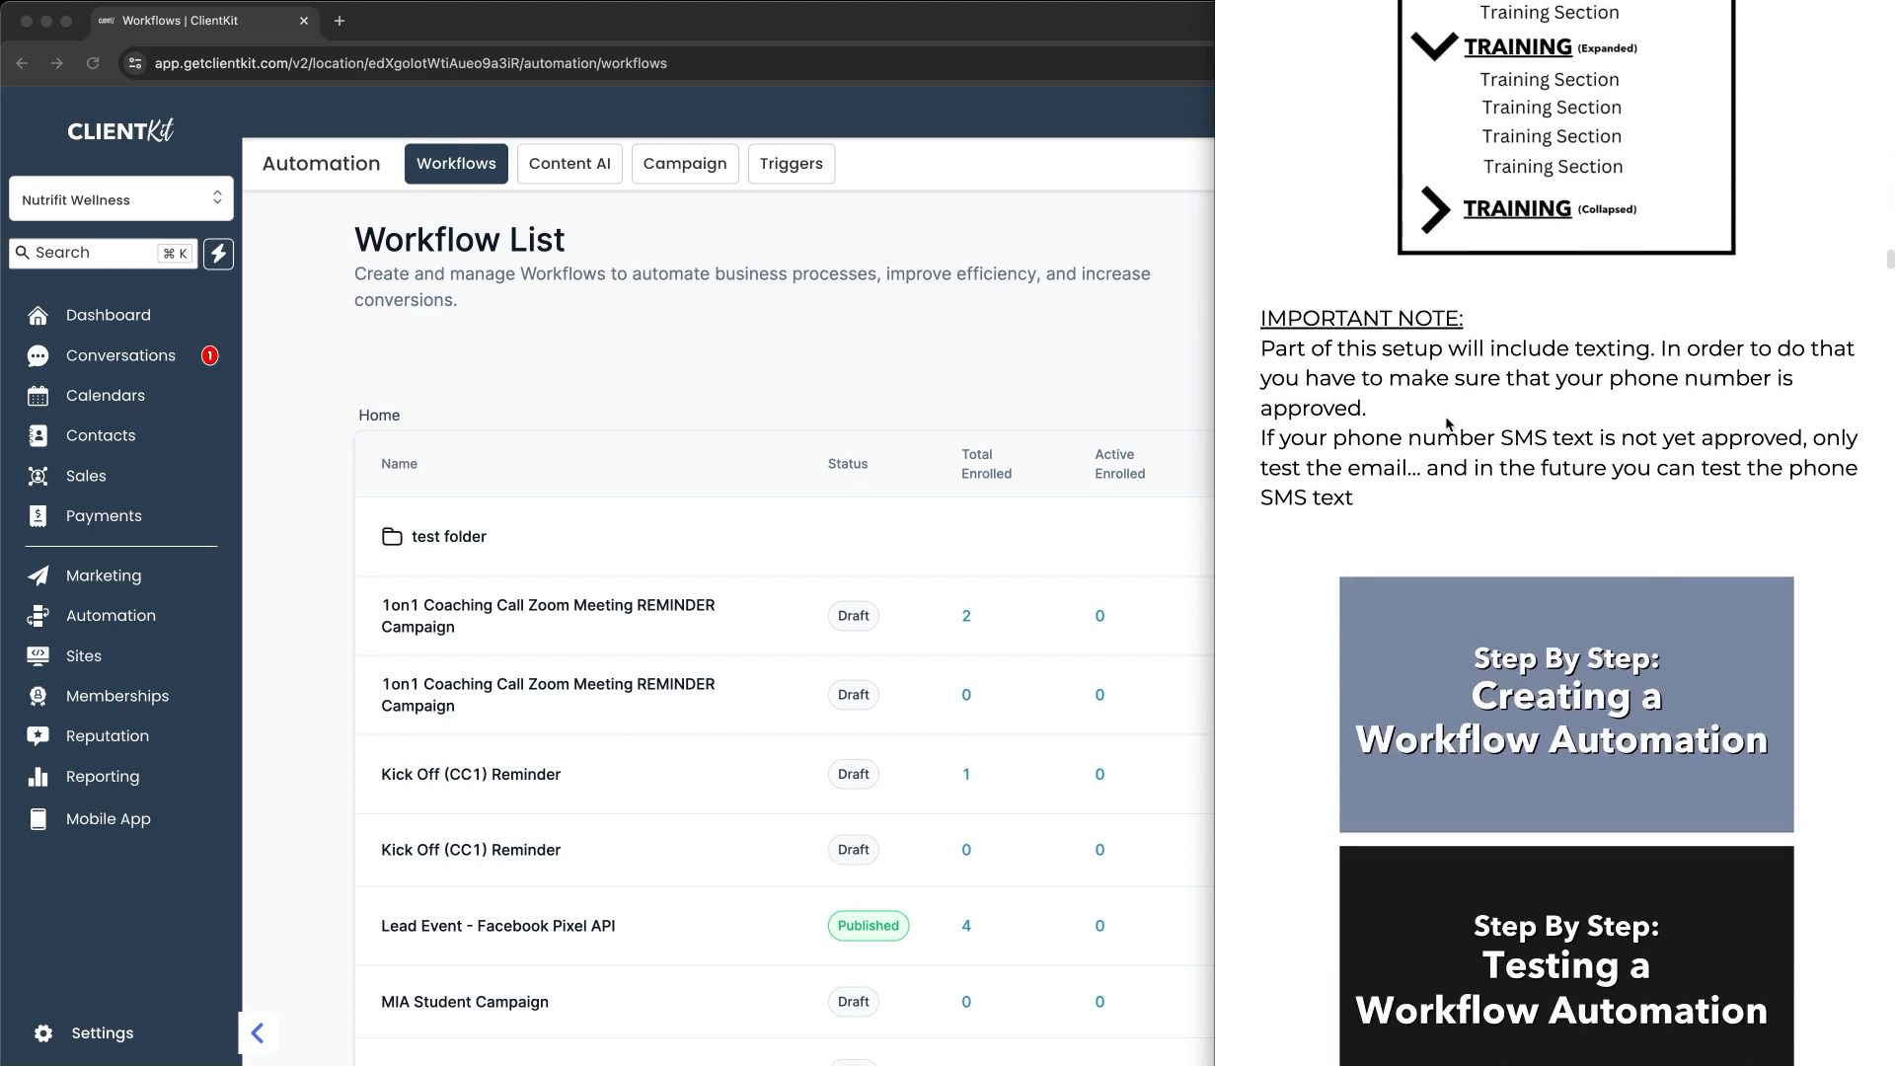
pyautogui.moveTo(1587, 358); pyautogui.dragTo(1722, 363)
pyautogui.moveTo(1608, 399); pyautogui.dragTo(1570, 385)
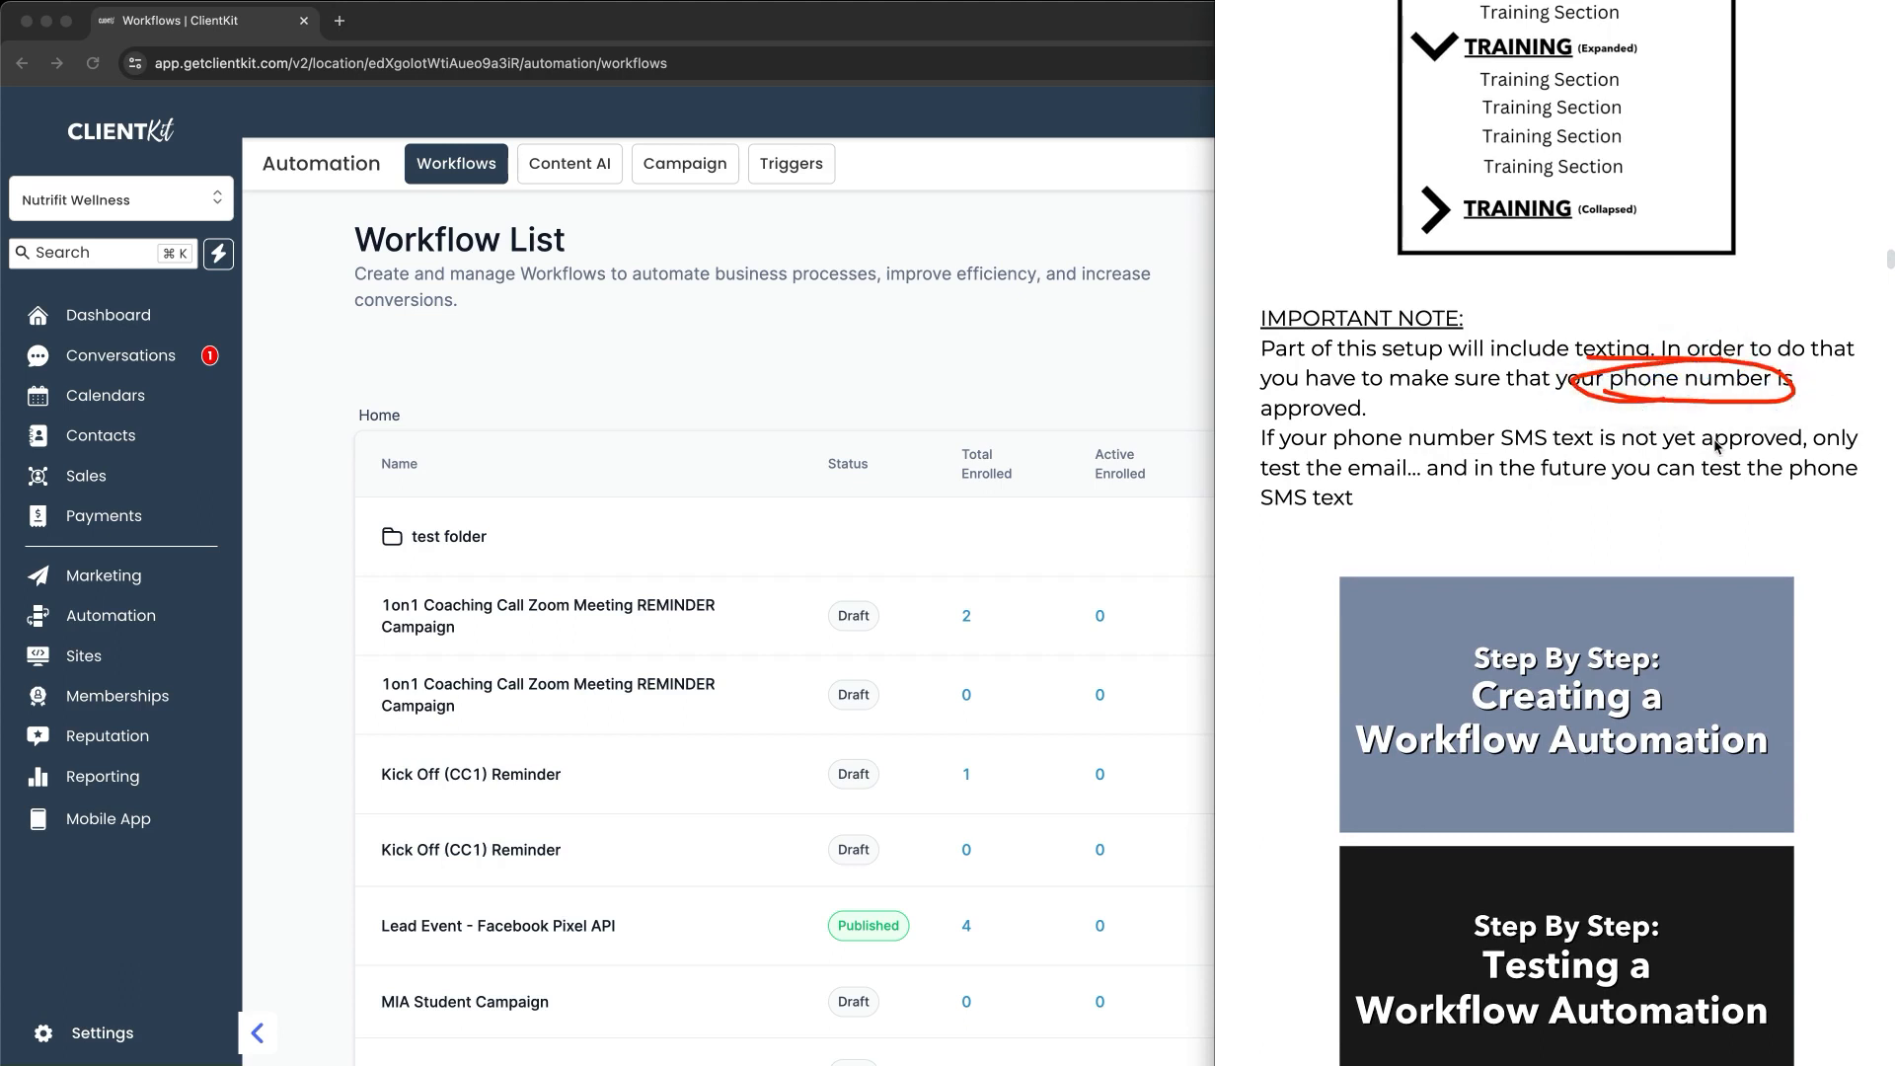
pyautogui.moveTo(1384, 456); pyautogui.dragTo(1678, 458)
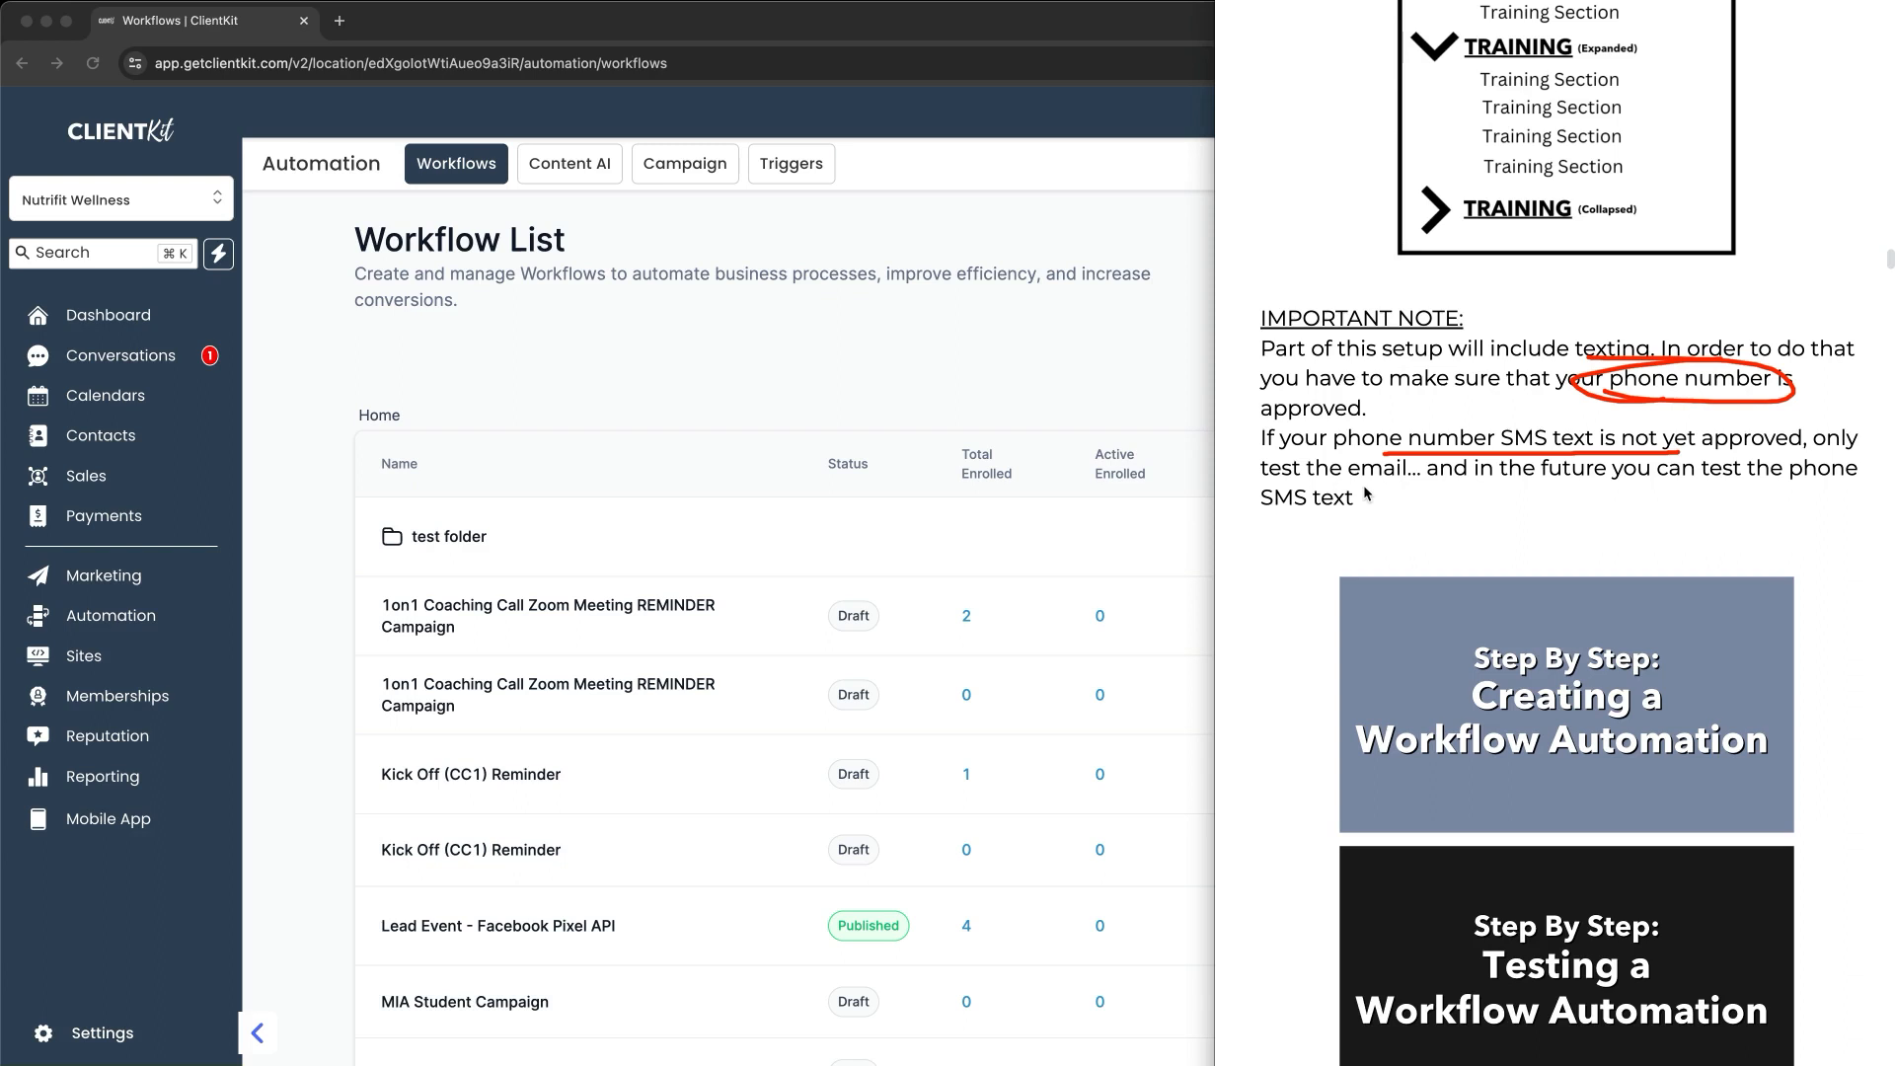
pyautogui.press('Escape')
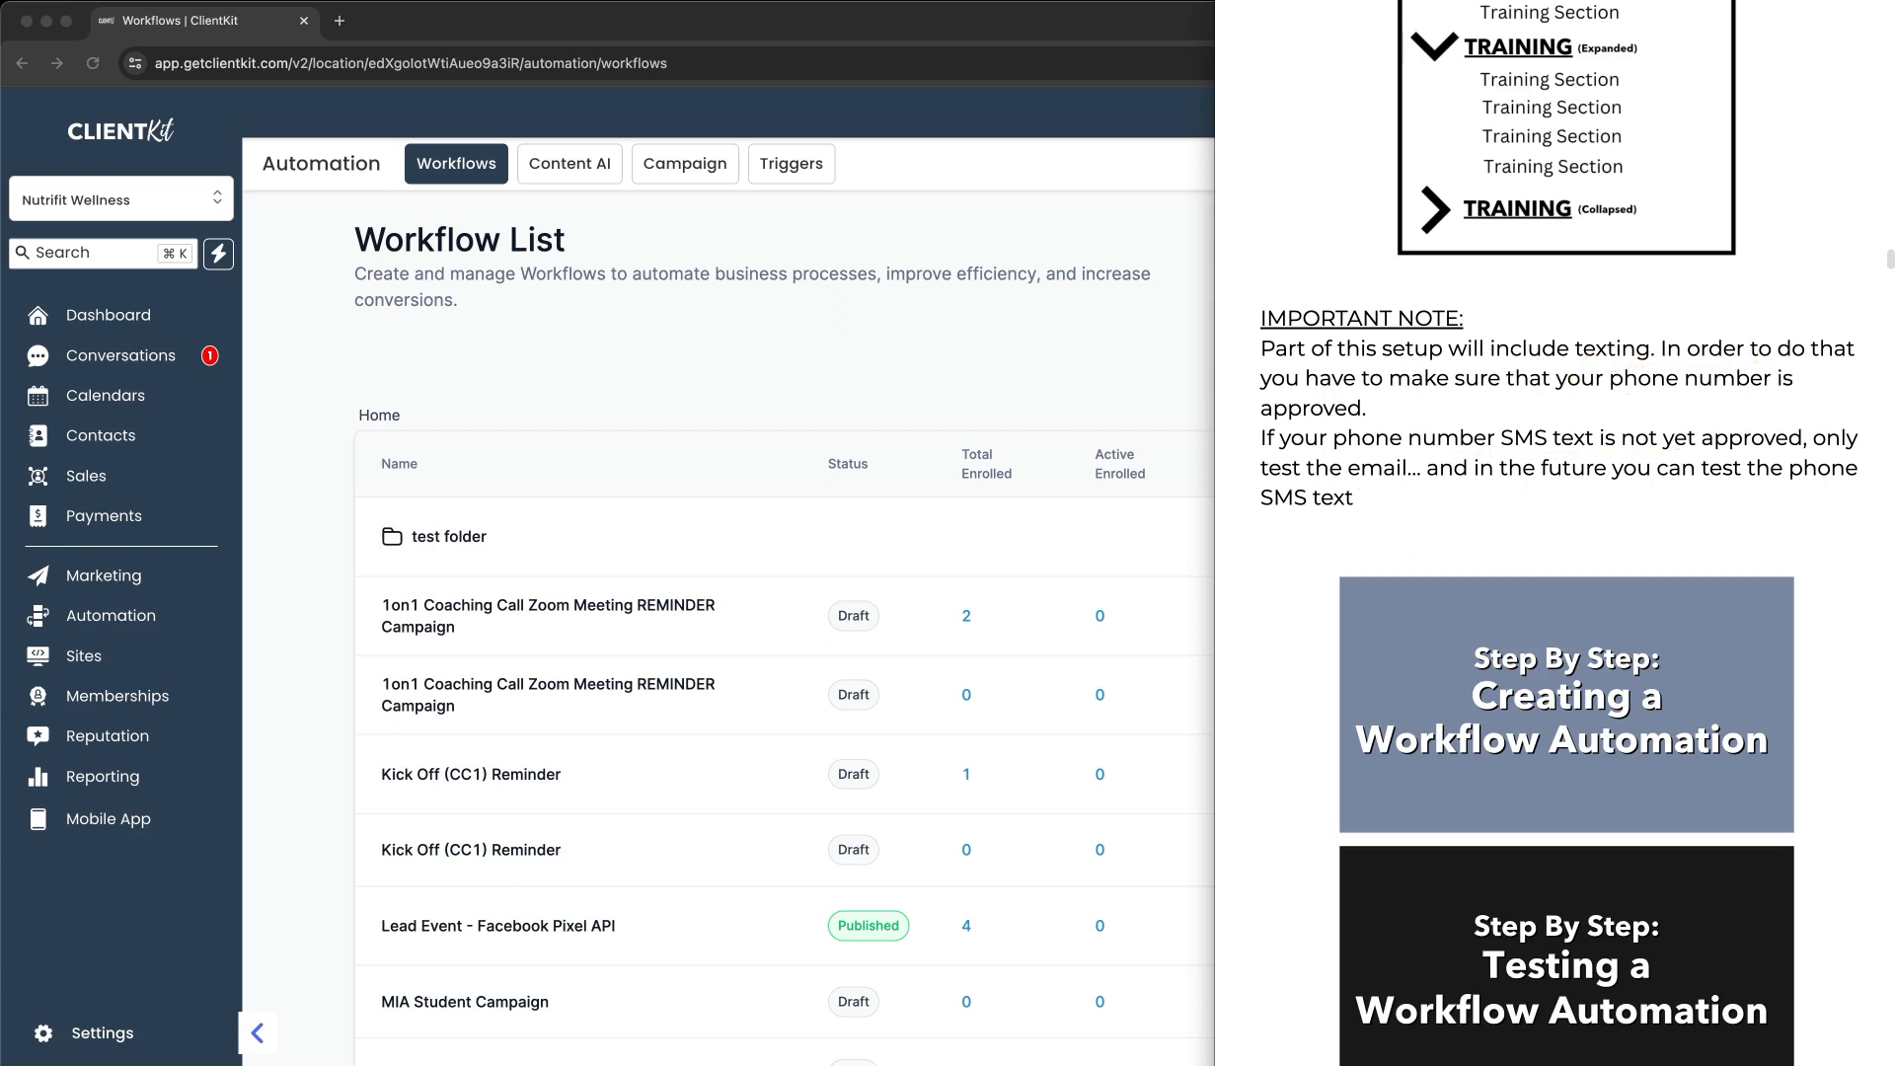
pyautogui.scroll(-3, 1553, 393)
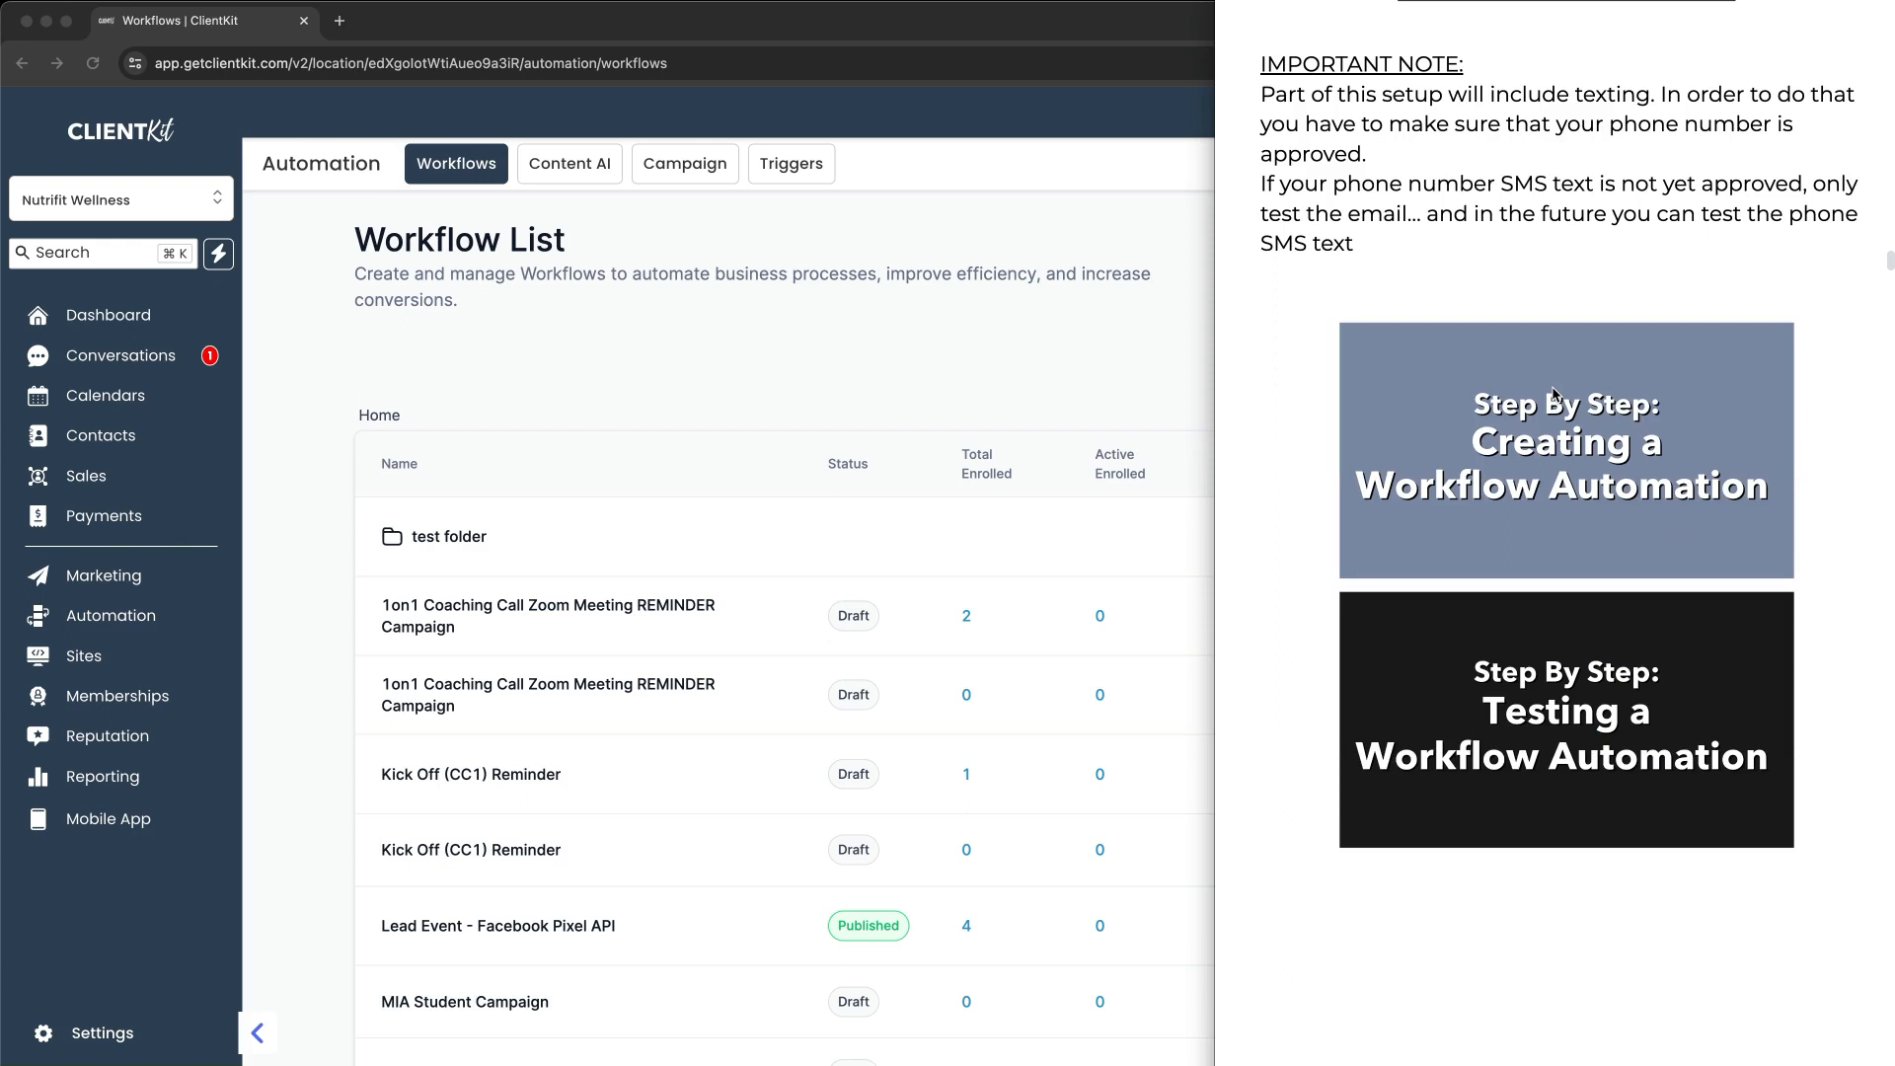
# Step: Scroll the notes to the step-by-step list and switch to the ClientKit workflow list
pyautogui.scroll(-10, 1632, 635)
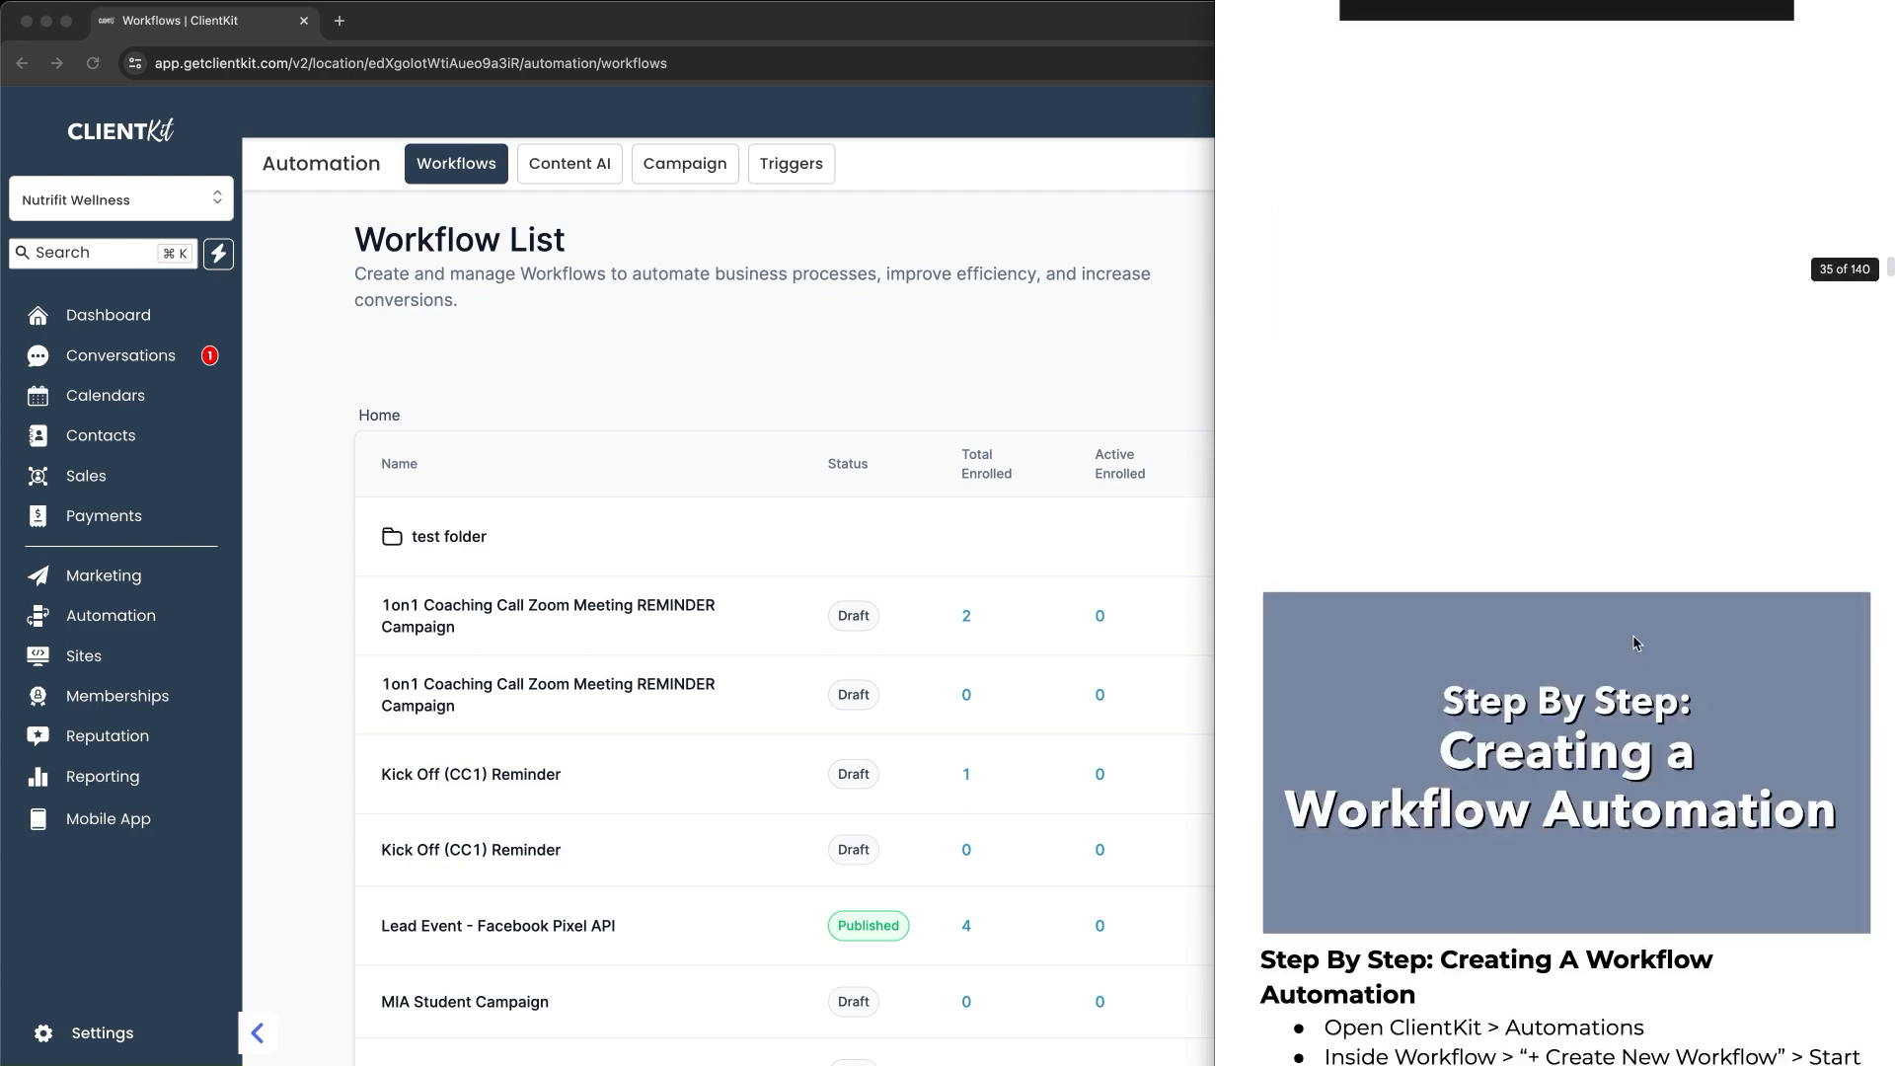
pyautogui.scroll(-3, 1633, 639)
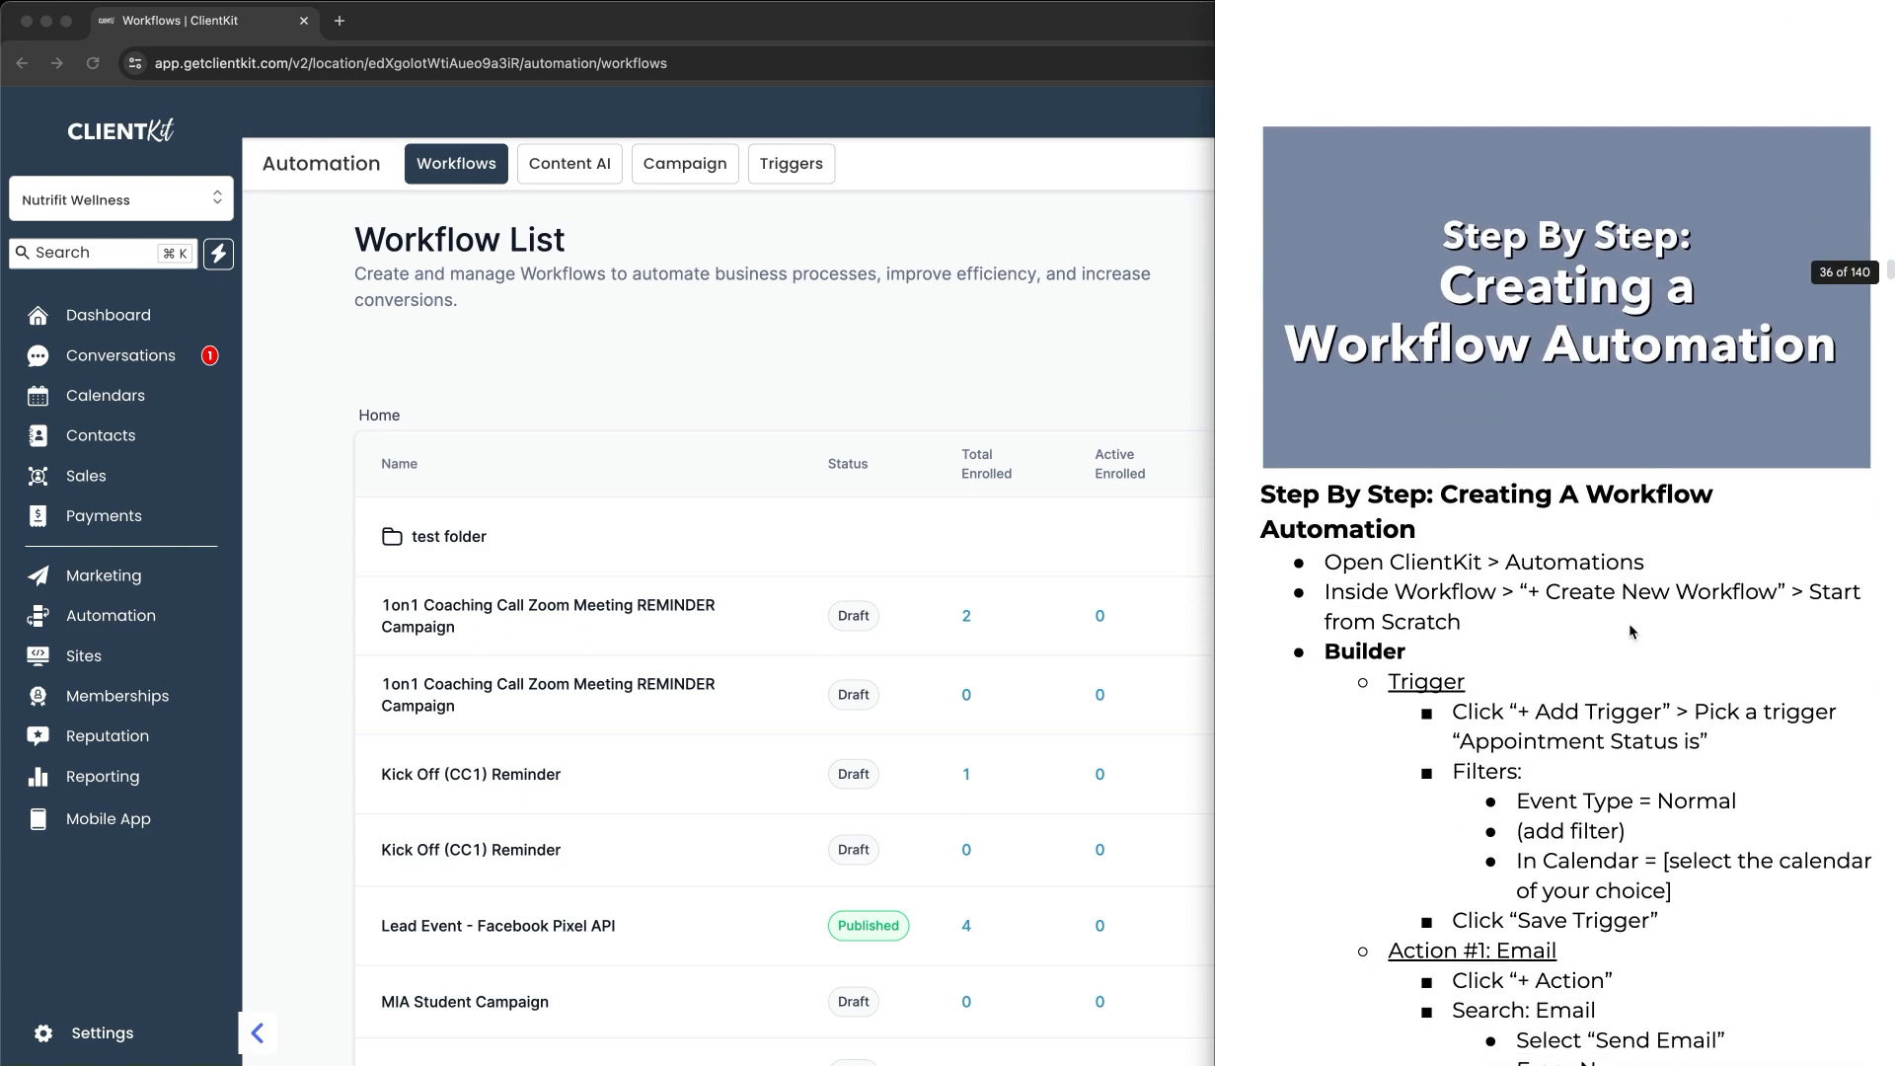
pyautogui.scroll(-2, 1629, 632)
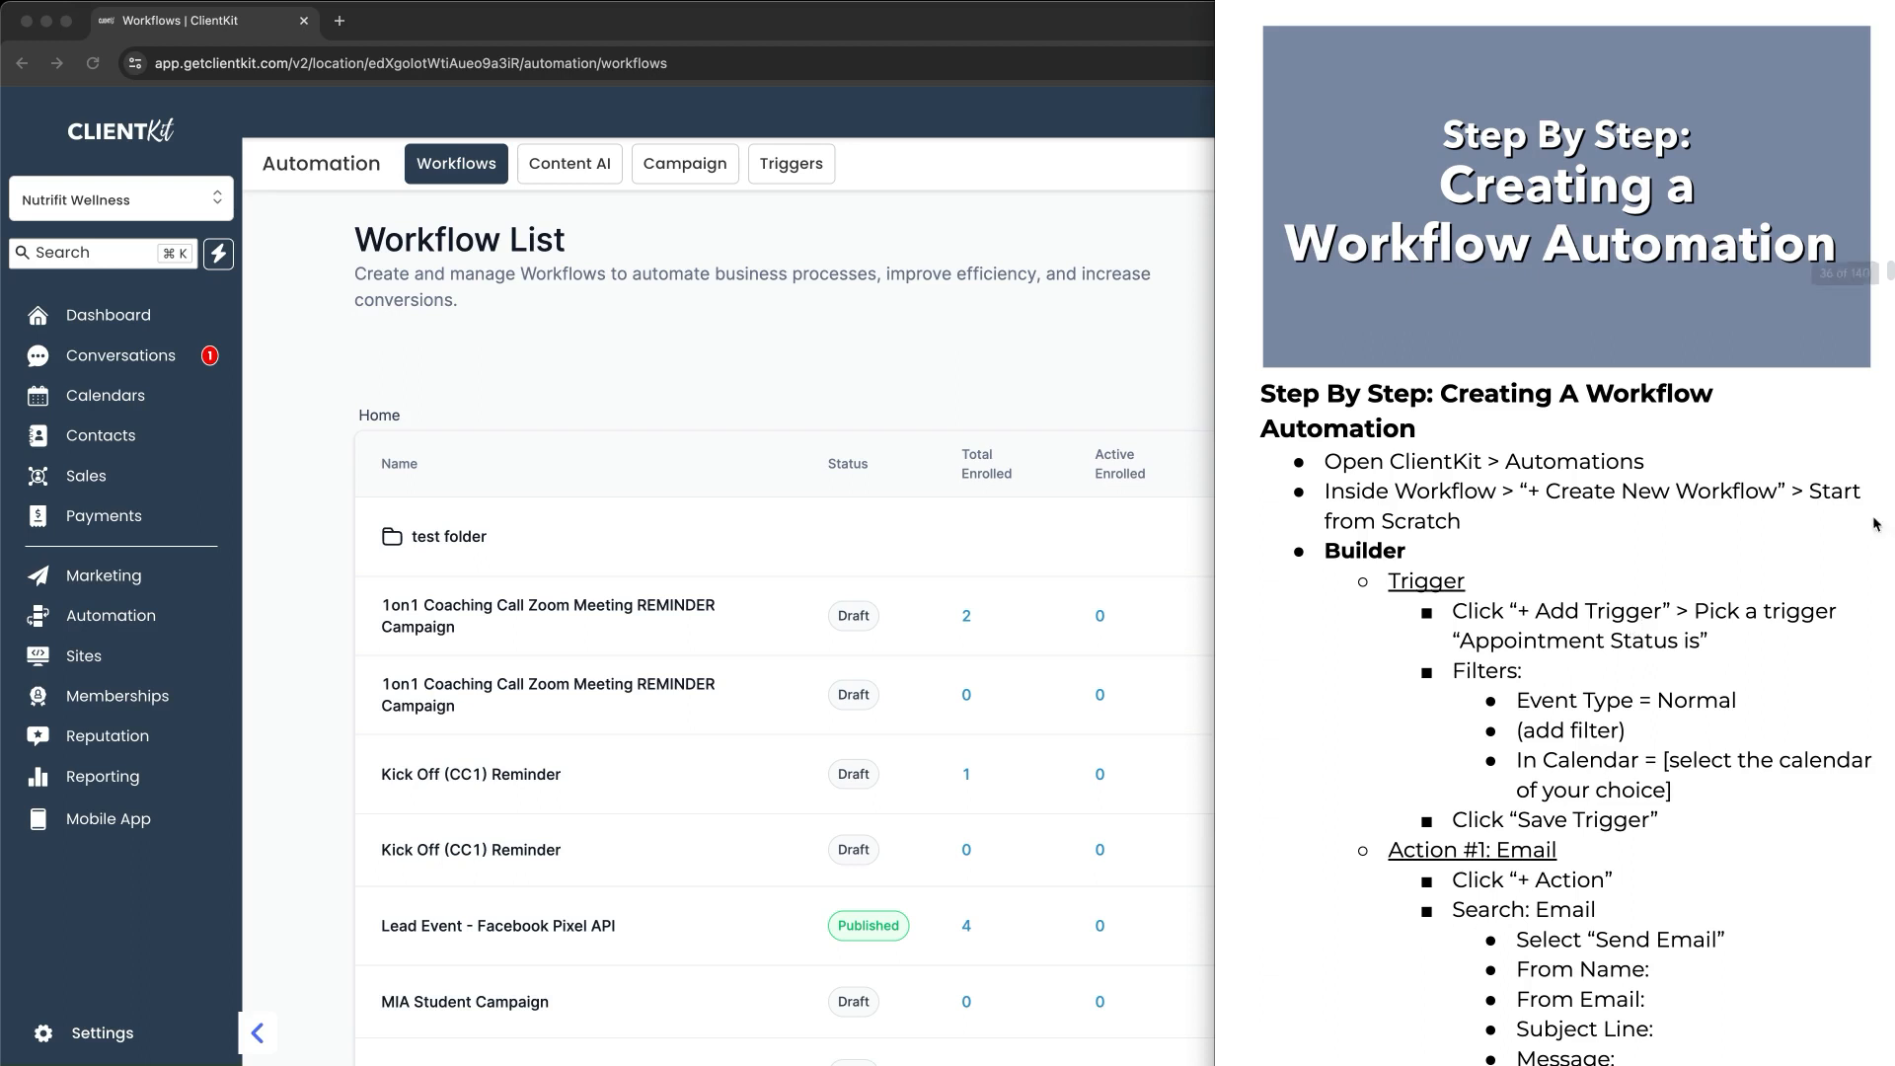
pyautogui.click(1125, 398)
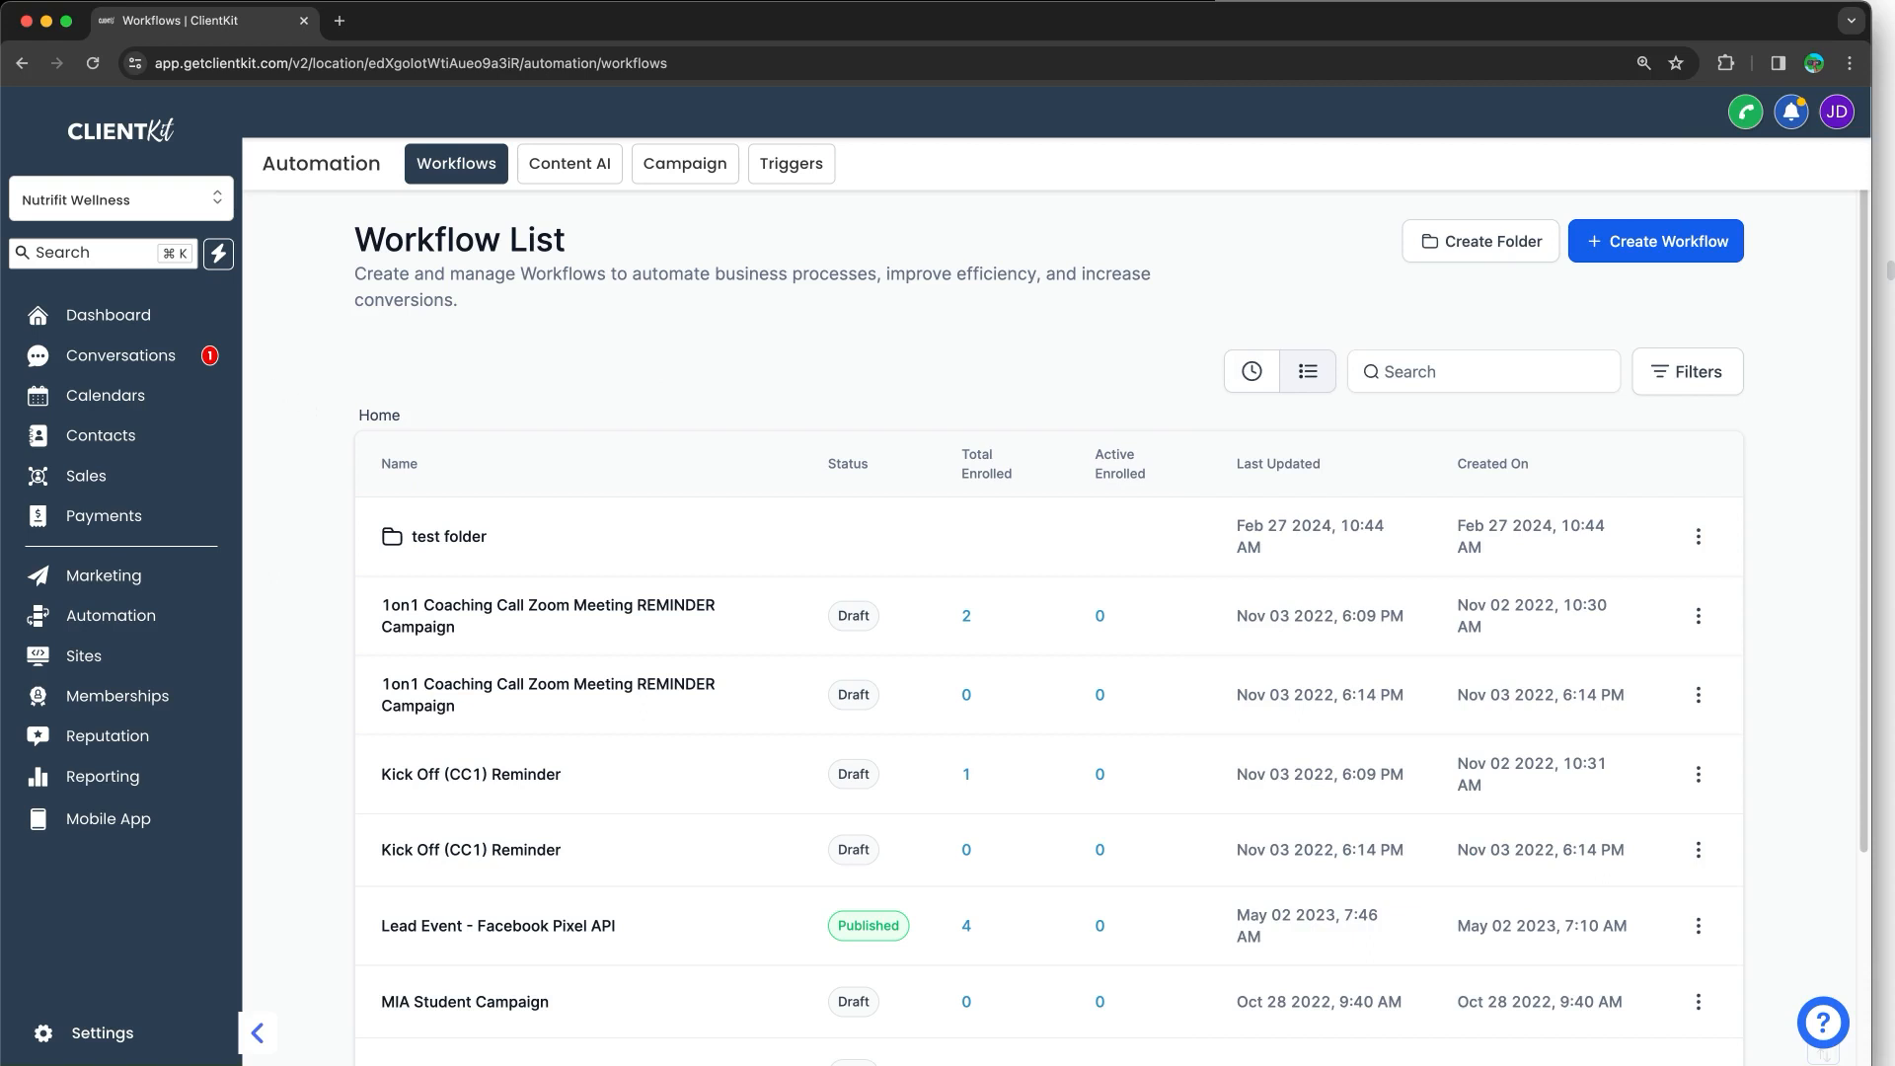
# Step: Mark the Marketing section and the new-workflow button, clear the markings, and start a new workflow
pyautogui.moveTo(143, 593)
pyautogui.mouseDown()
pyautogui.moveTo(46, 589)
pyautogui.moveTo(209, 624)
pyautogui.moveTo(139, 591)
pyautogui.mouseUp()
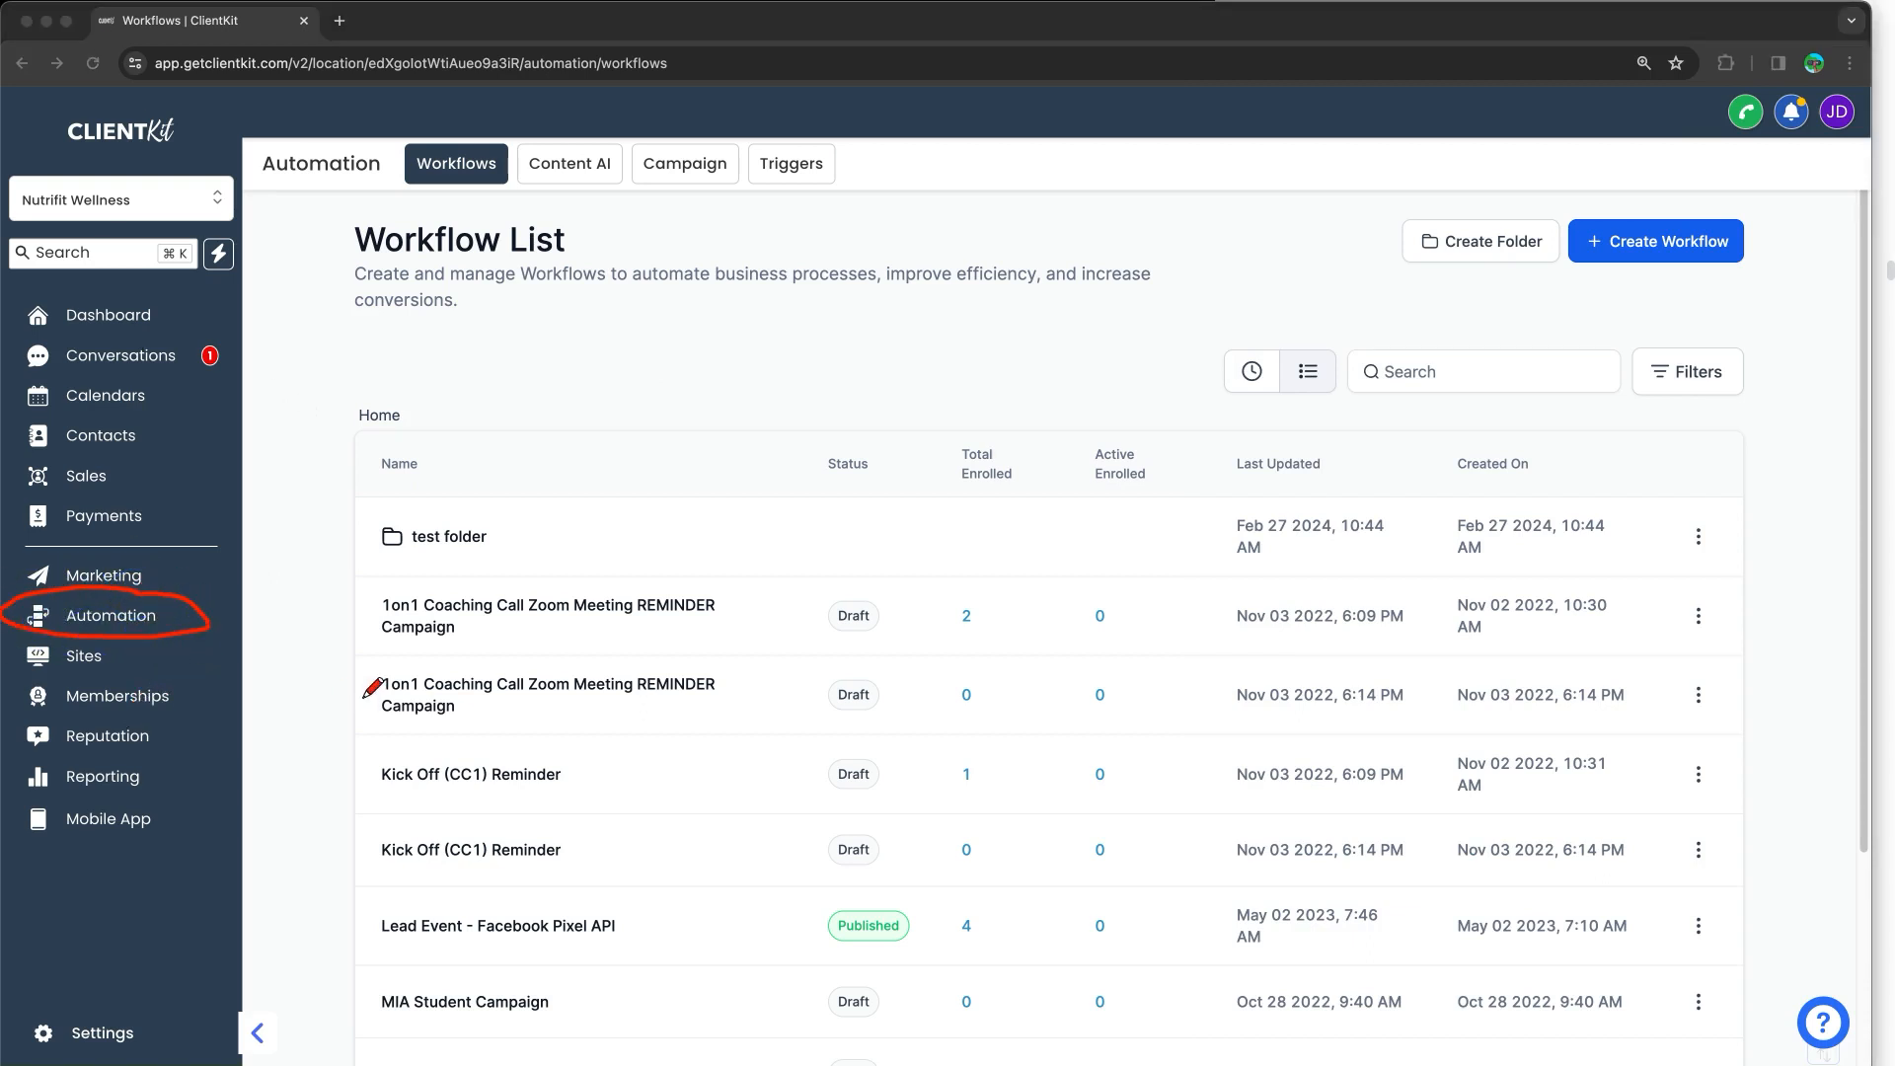
pyautogui.moveTo(481, 195); pyautogui.dragTo(488, 316)
pyautogui.moveTo(435, 207)
pyautogui.mouseDown()
pyautogui.moveTo(460, 181)
pyautogui.moveTo(533, 227)
pyautogui.mouseUp()
pyautogui.moveTo(1712, 195)
pyautogui.mouseDown()
pyautogui.moveTo(1828, 259)
pyautogui.moveTo(1558, 184)
pyautogui.mouseUp()
pyautogui.press('Escape')
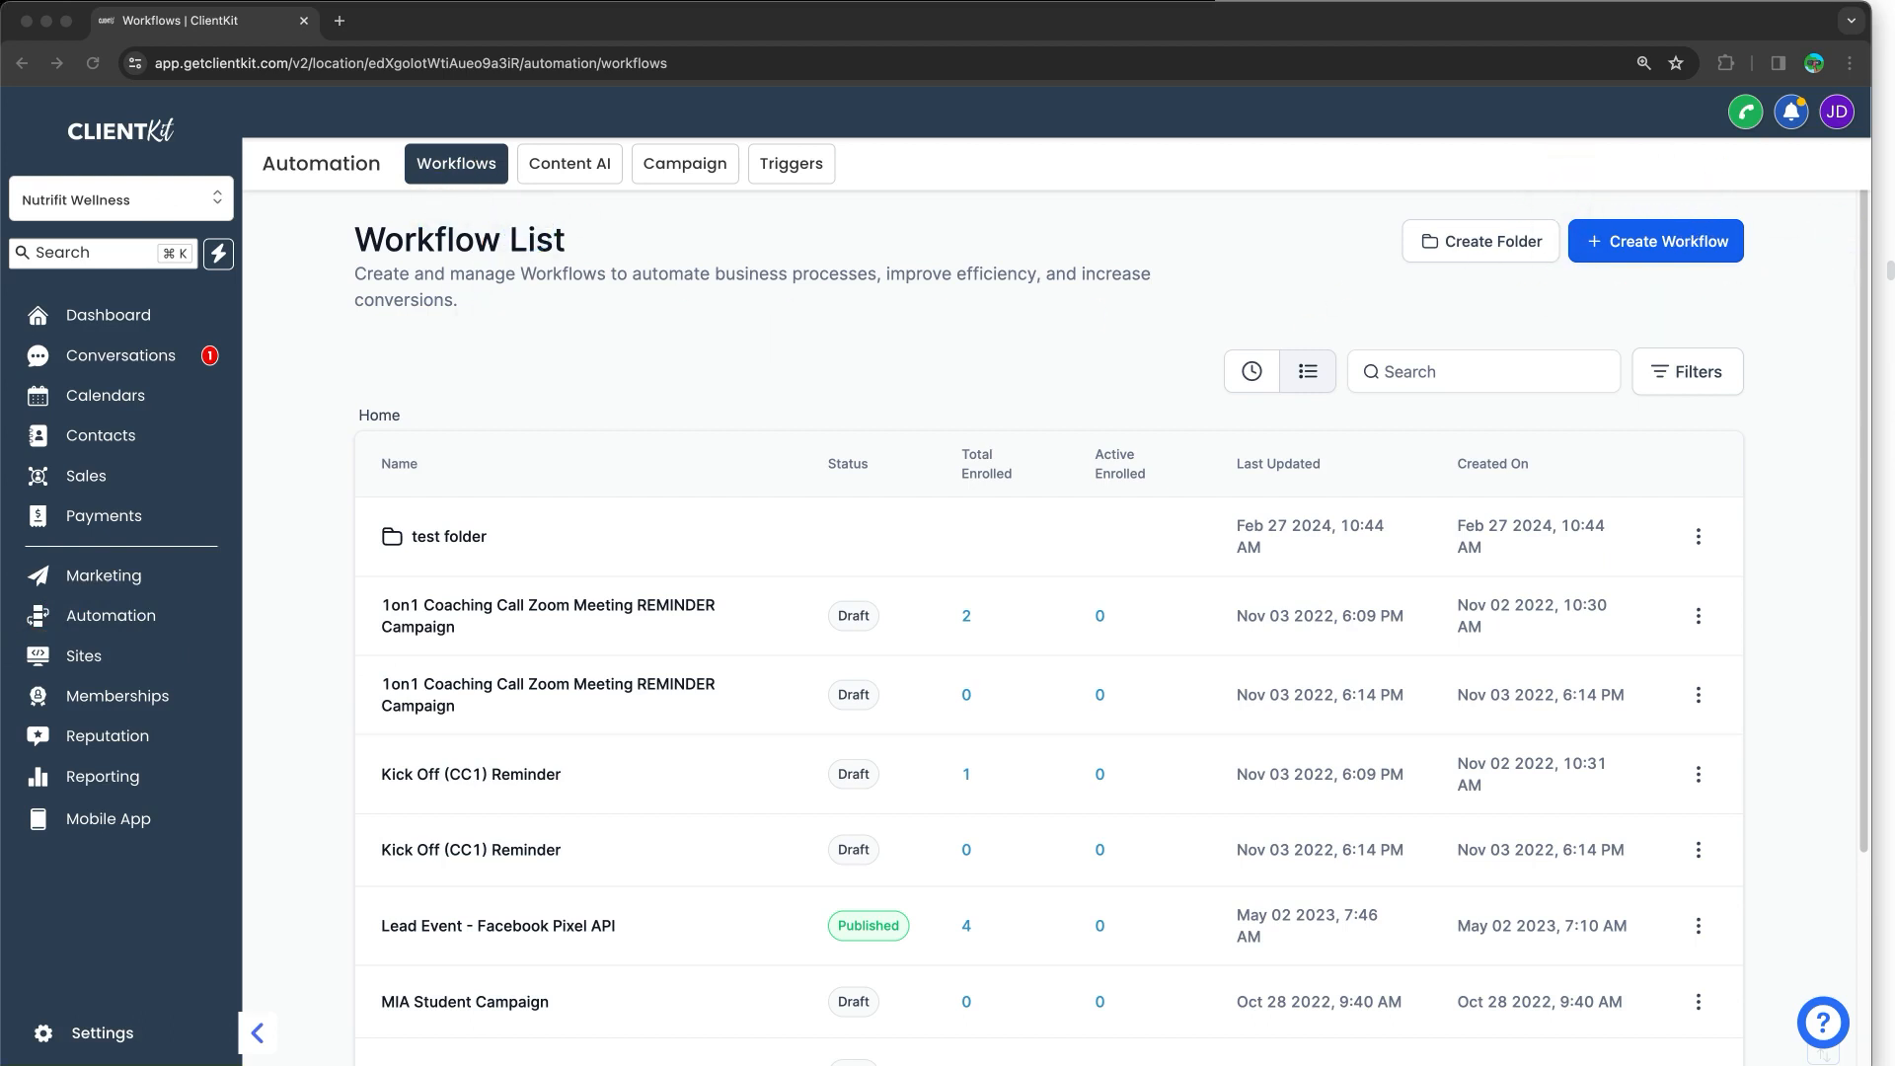
pyautogui.click(1619, 242)
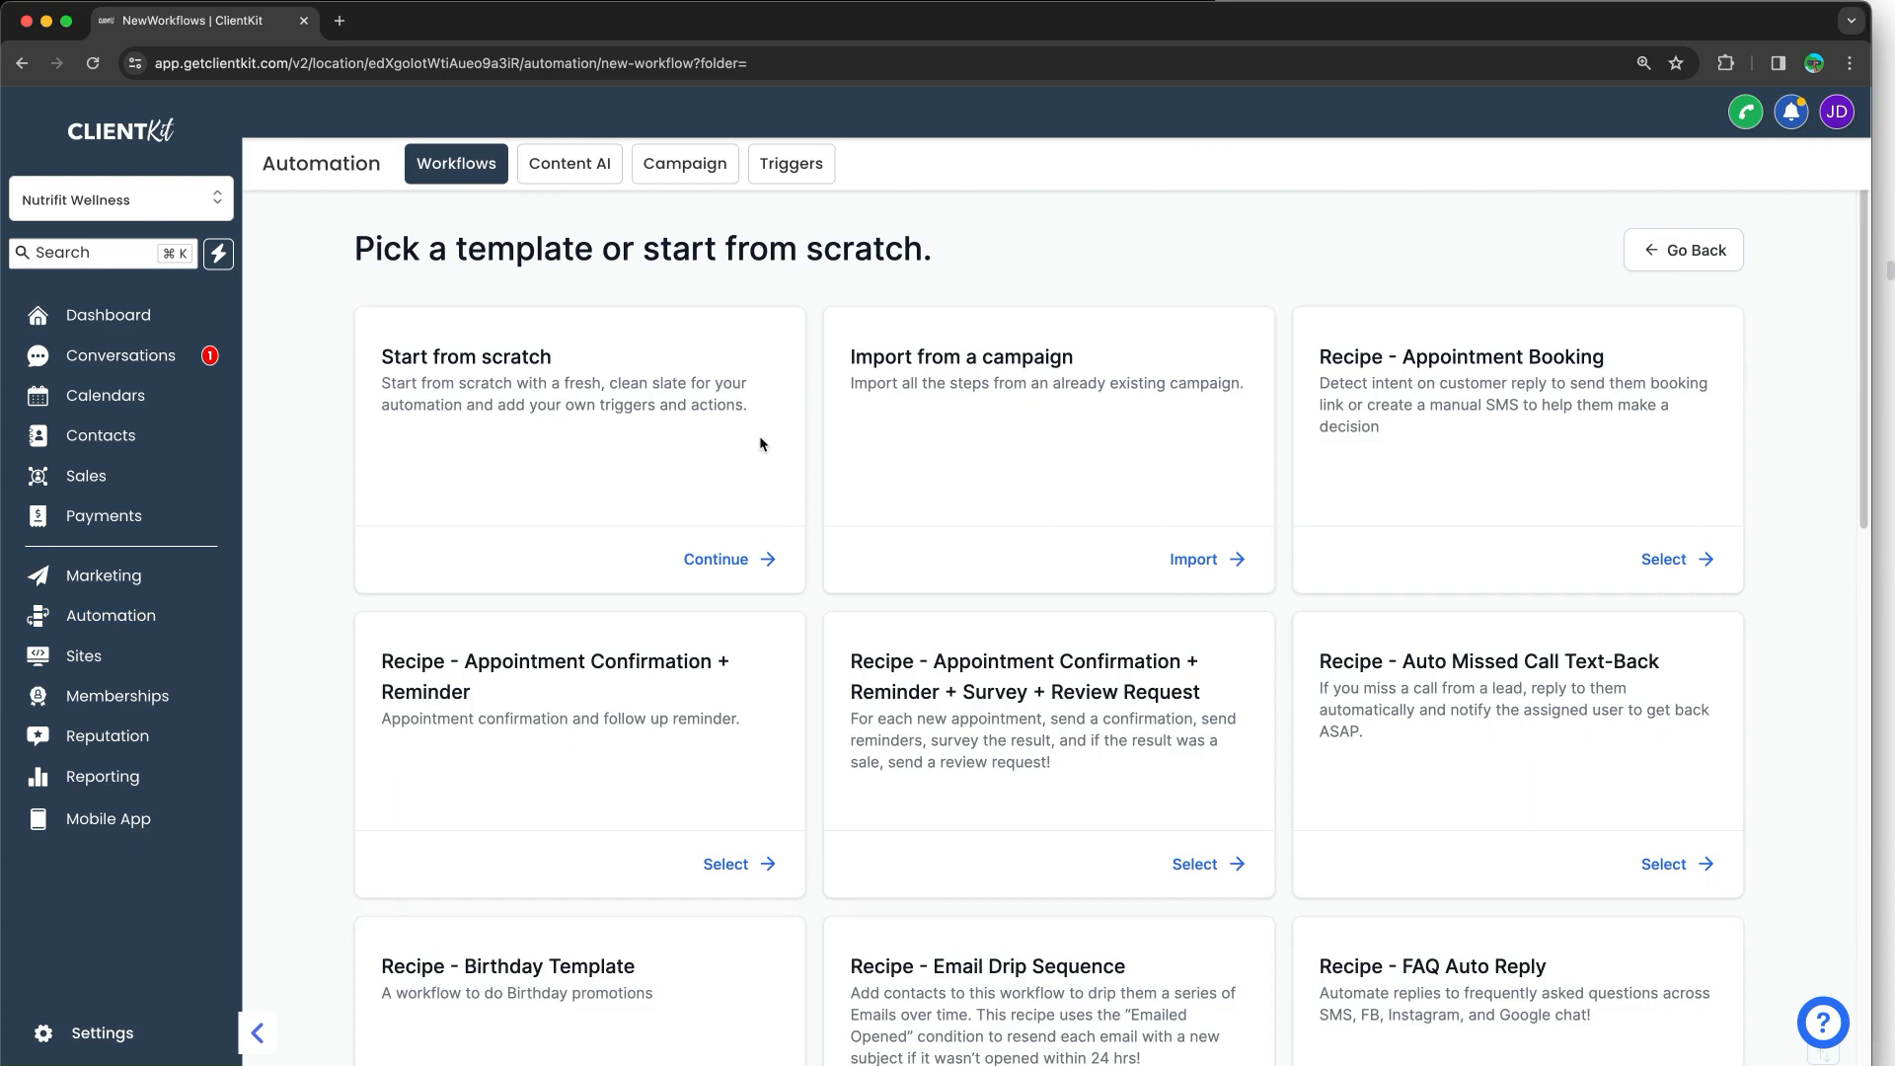
# Step: Start a blank workflow from scratch and rename it 'Test Workflow (Training)'
pyautogui.click(696, 559)
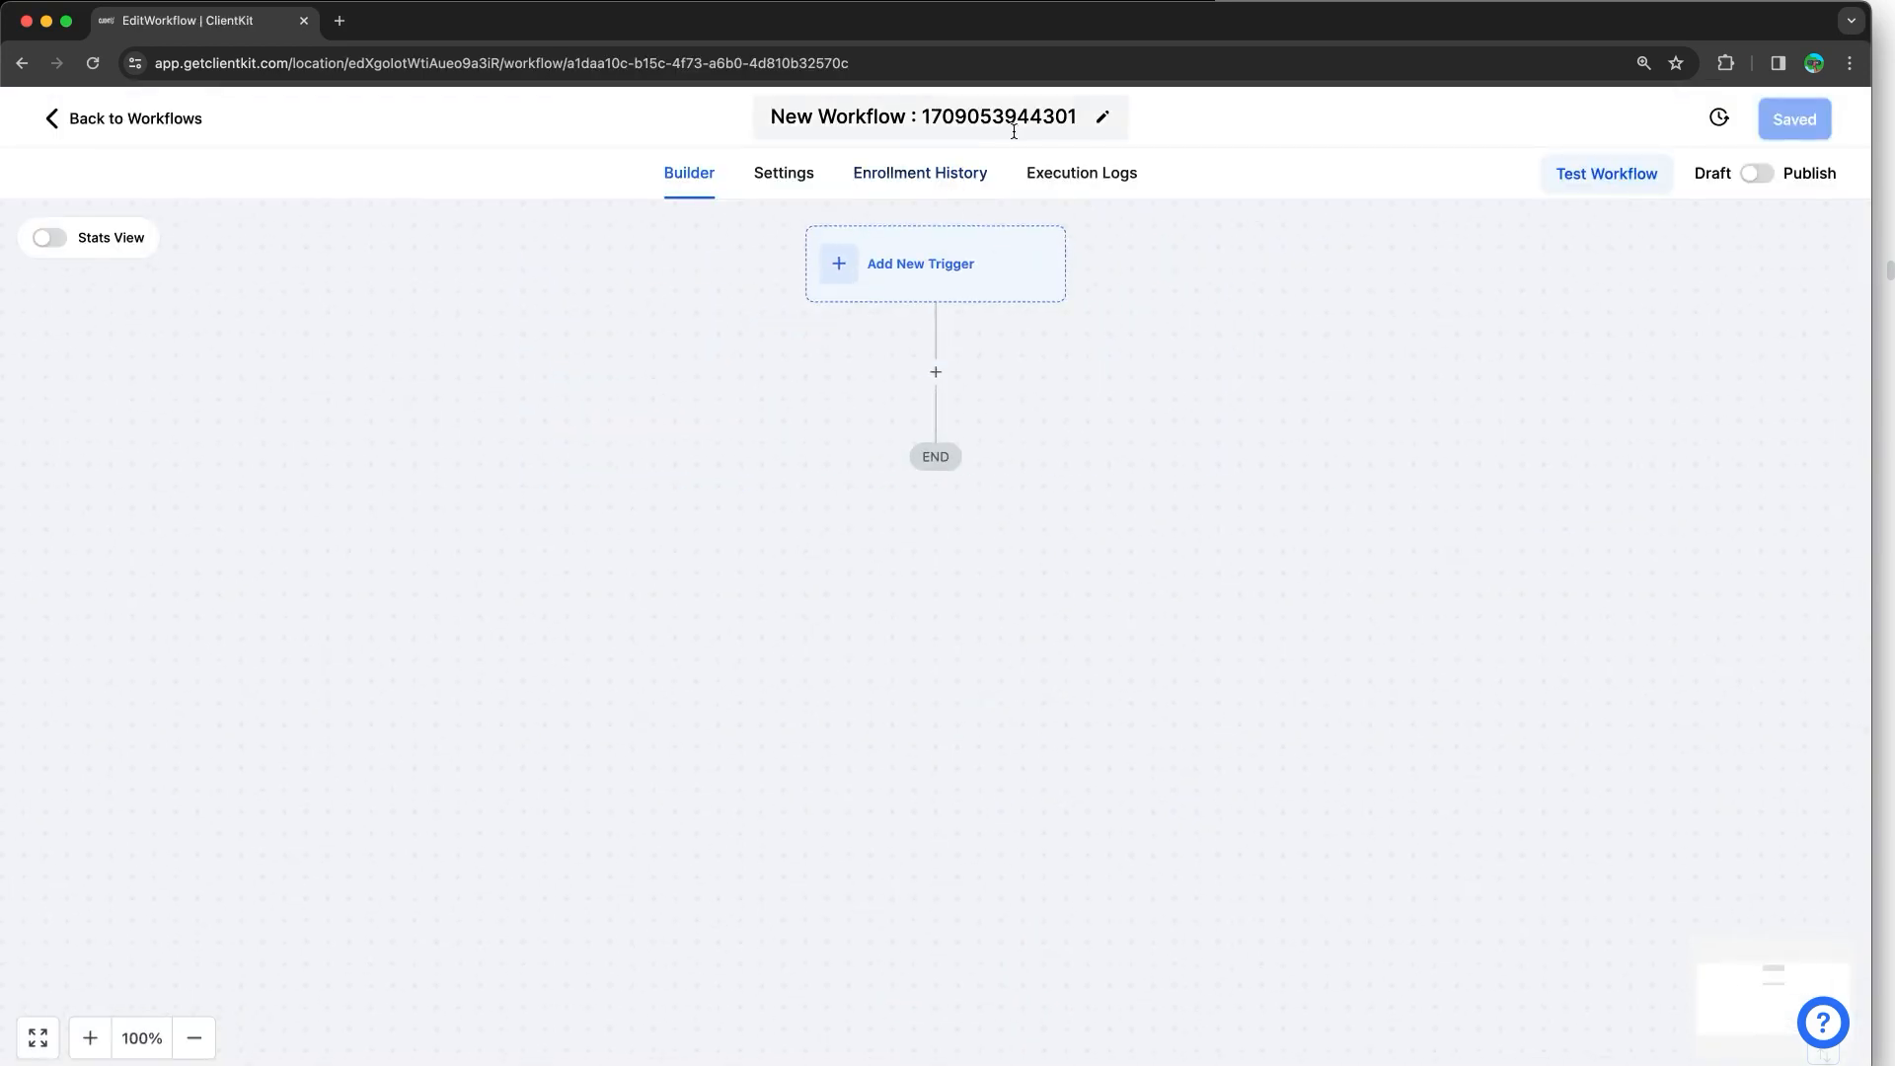
pyautogui.click(1024, 127)
pyautogui.click(914, 120)
pyautogui.tripleClick(914, 120)
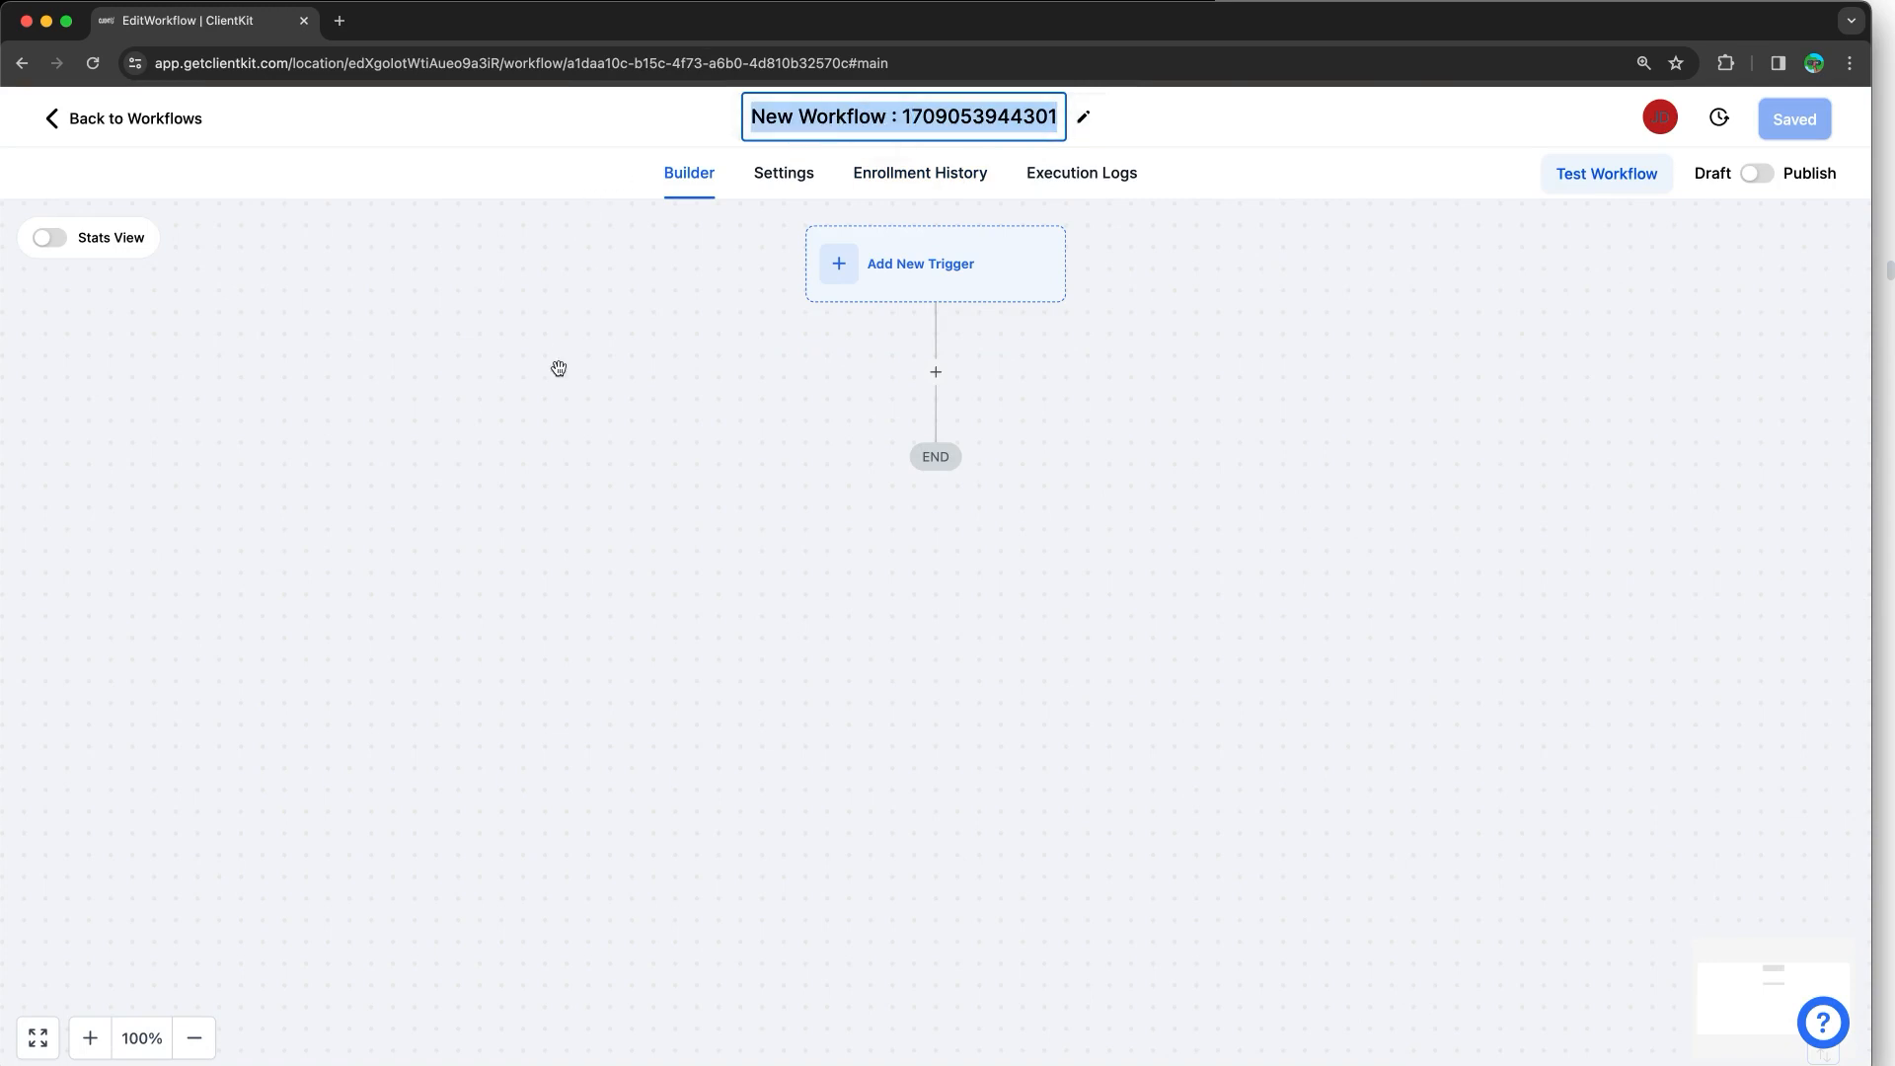
pyautogui.write('Test Workf')
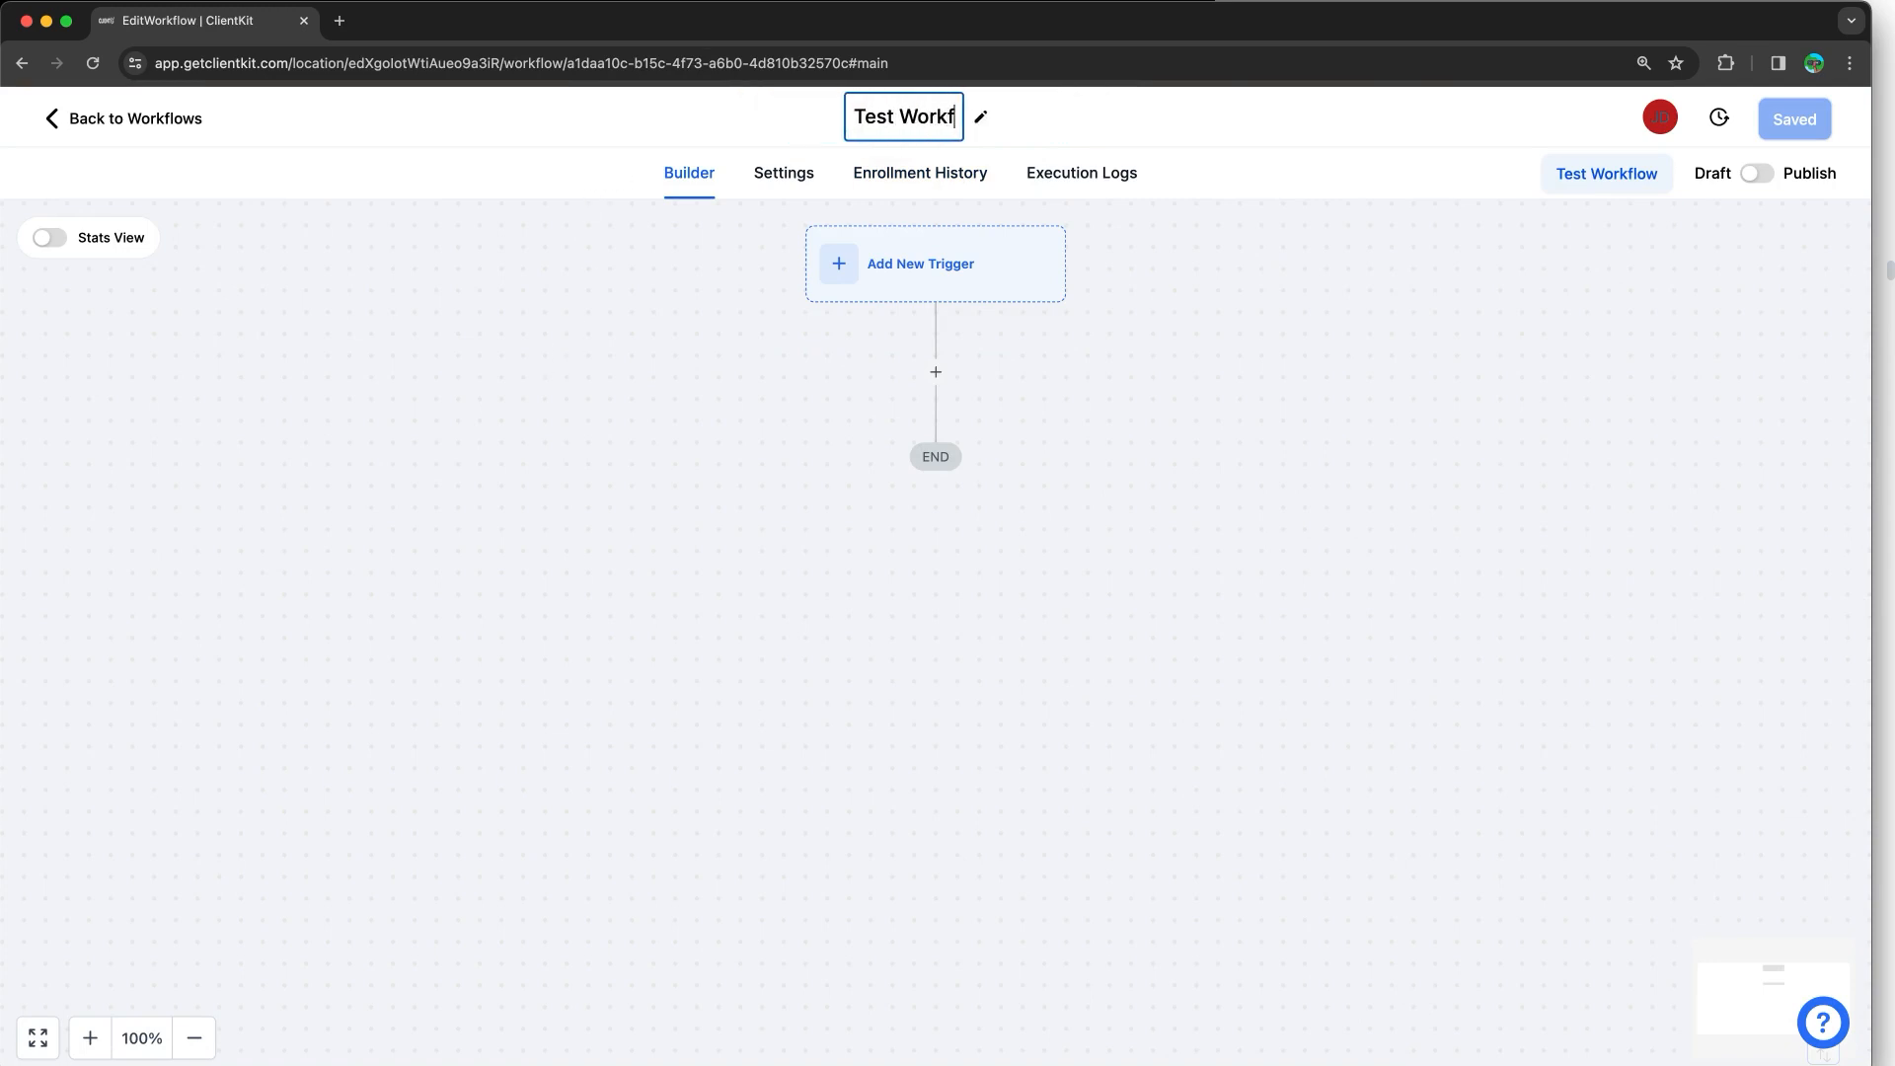
pyautogui.write('low (Training)')
pyautogui.press('Return')
pyautogui.click(559, 542)
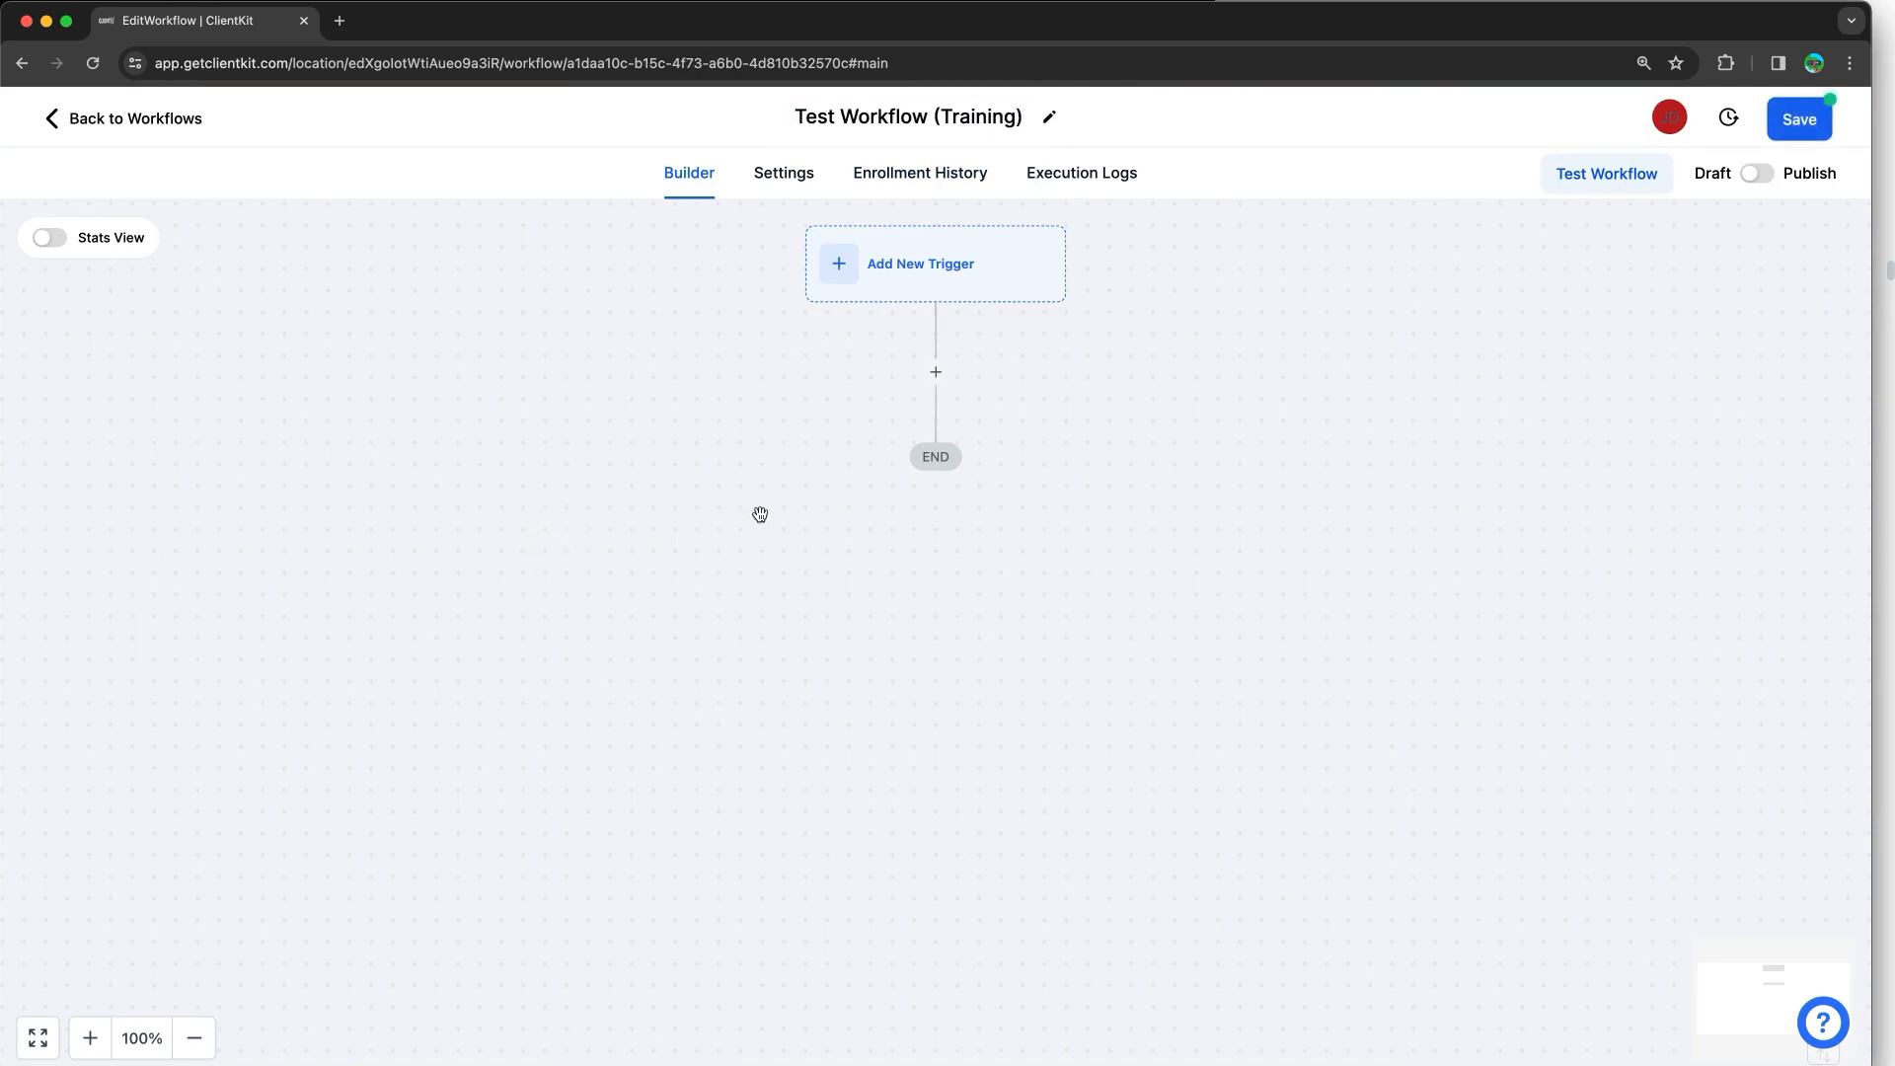
# Step: Check the step-by-step notes, then bring up the workflow's trigger list
pyautogui.click(1583, 1)
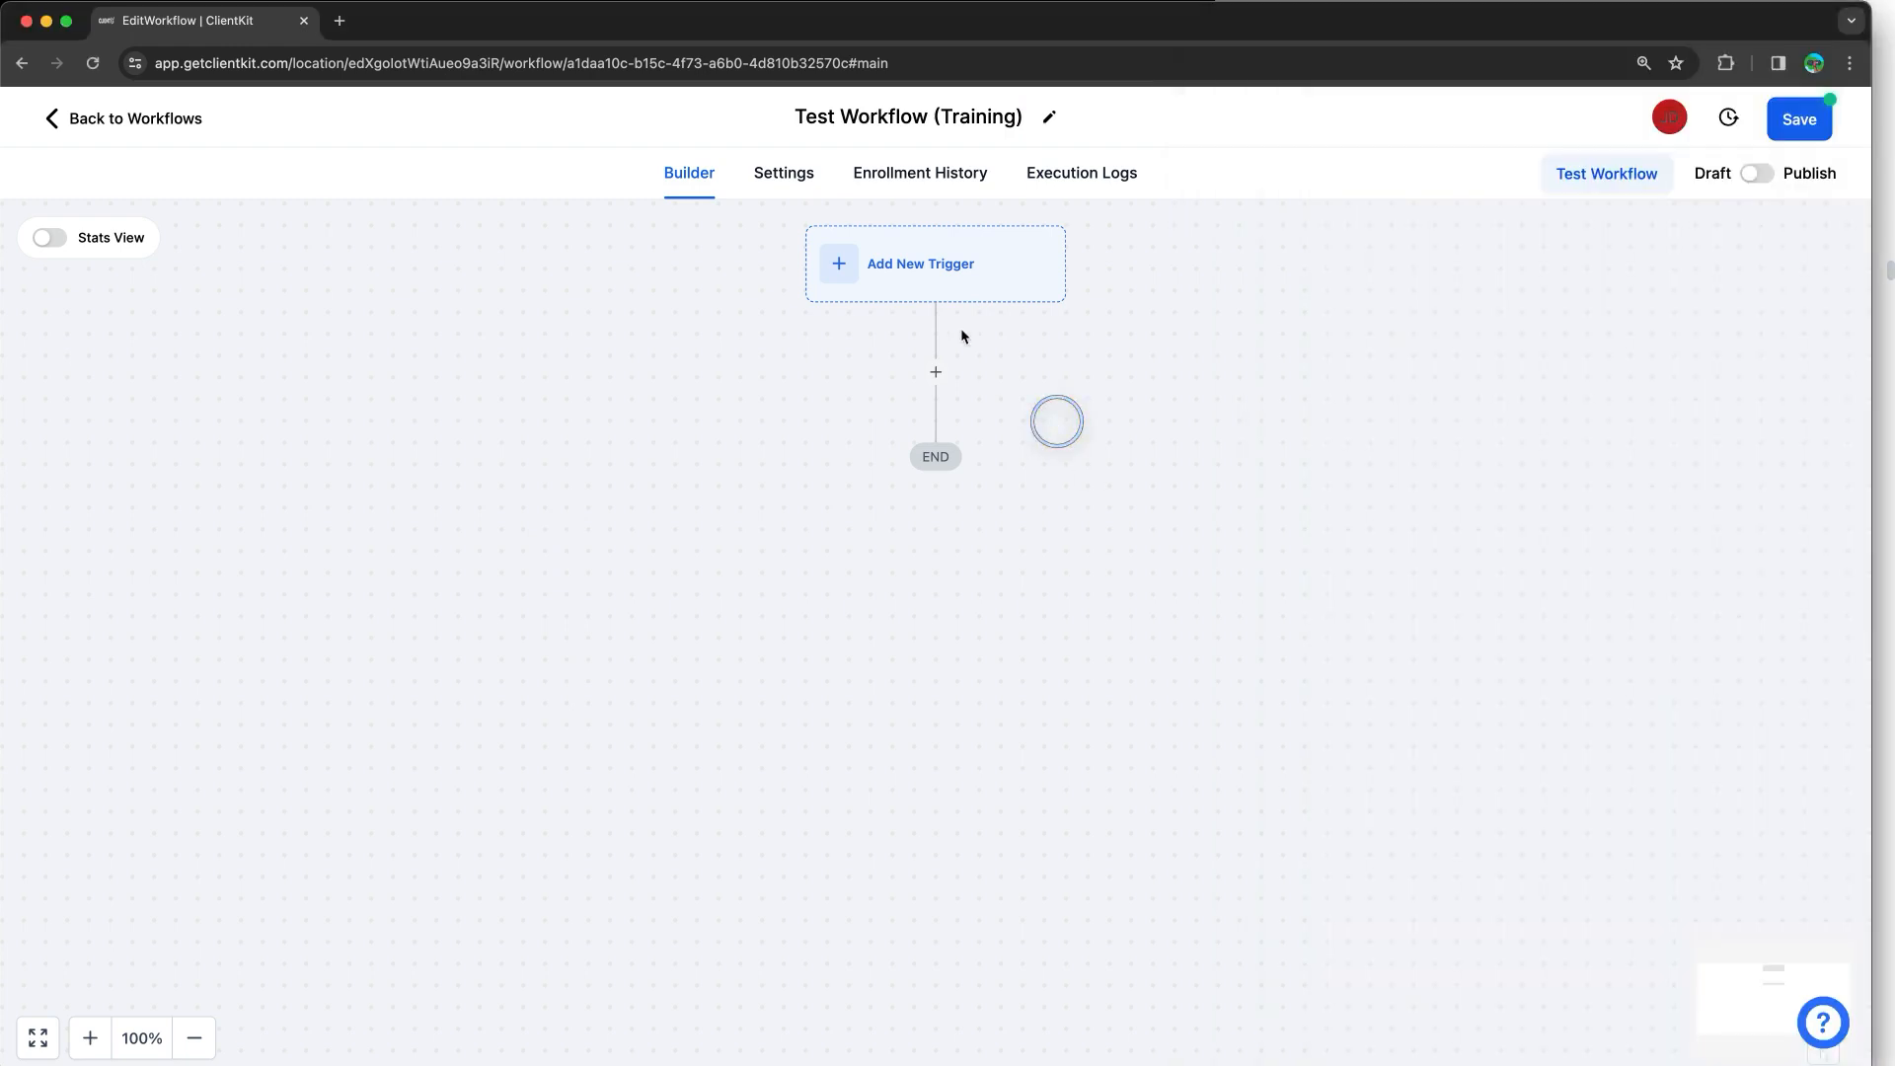
pyautogui.click(1057, 418)
pyautogui.click(951, 287)
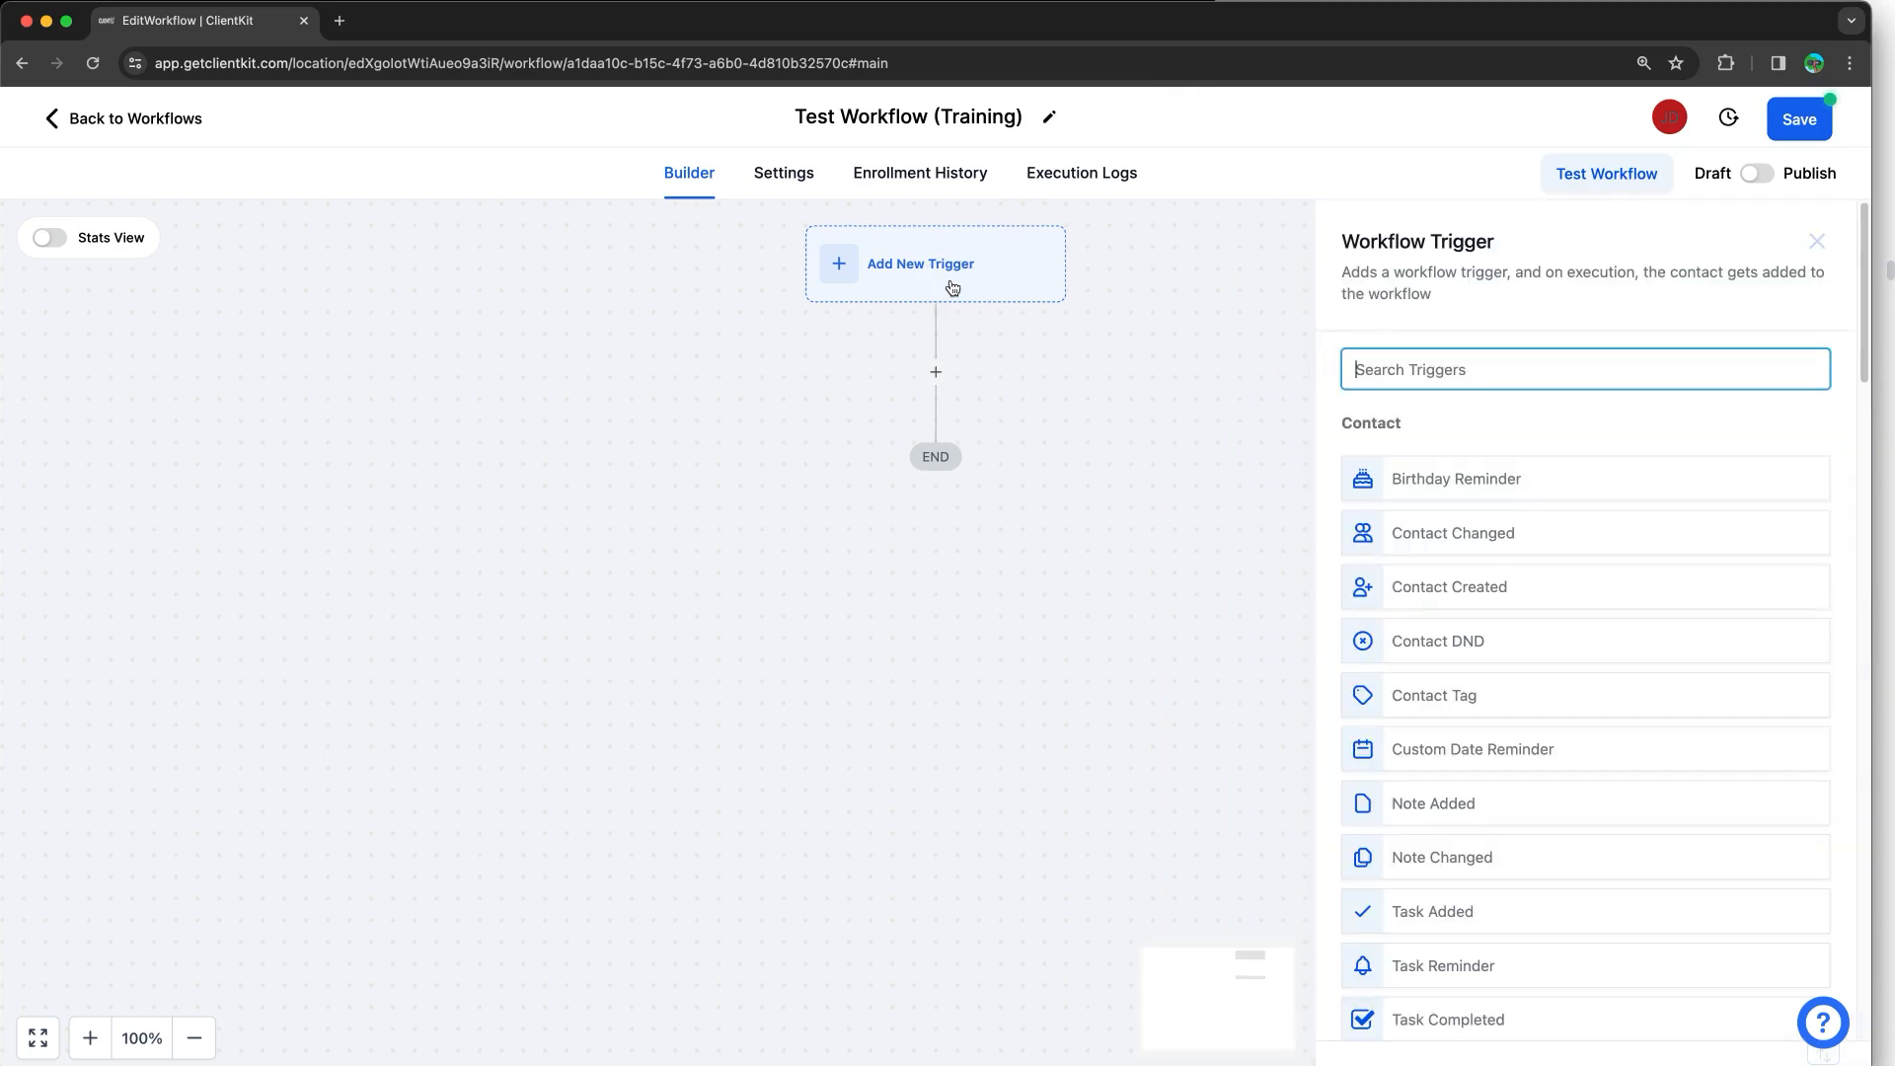
# Step: Try the Appointment Status trigger, browse its filter fields, then close it without saving
pyautogui.click(1525, 373)
pyautogui.write('appoin')
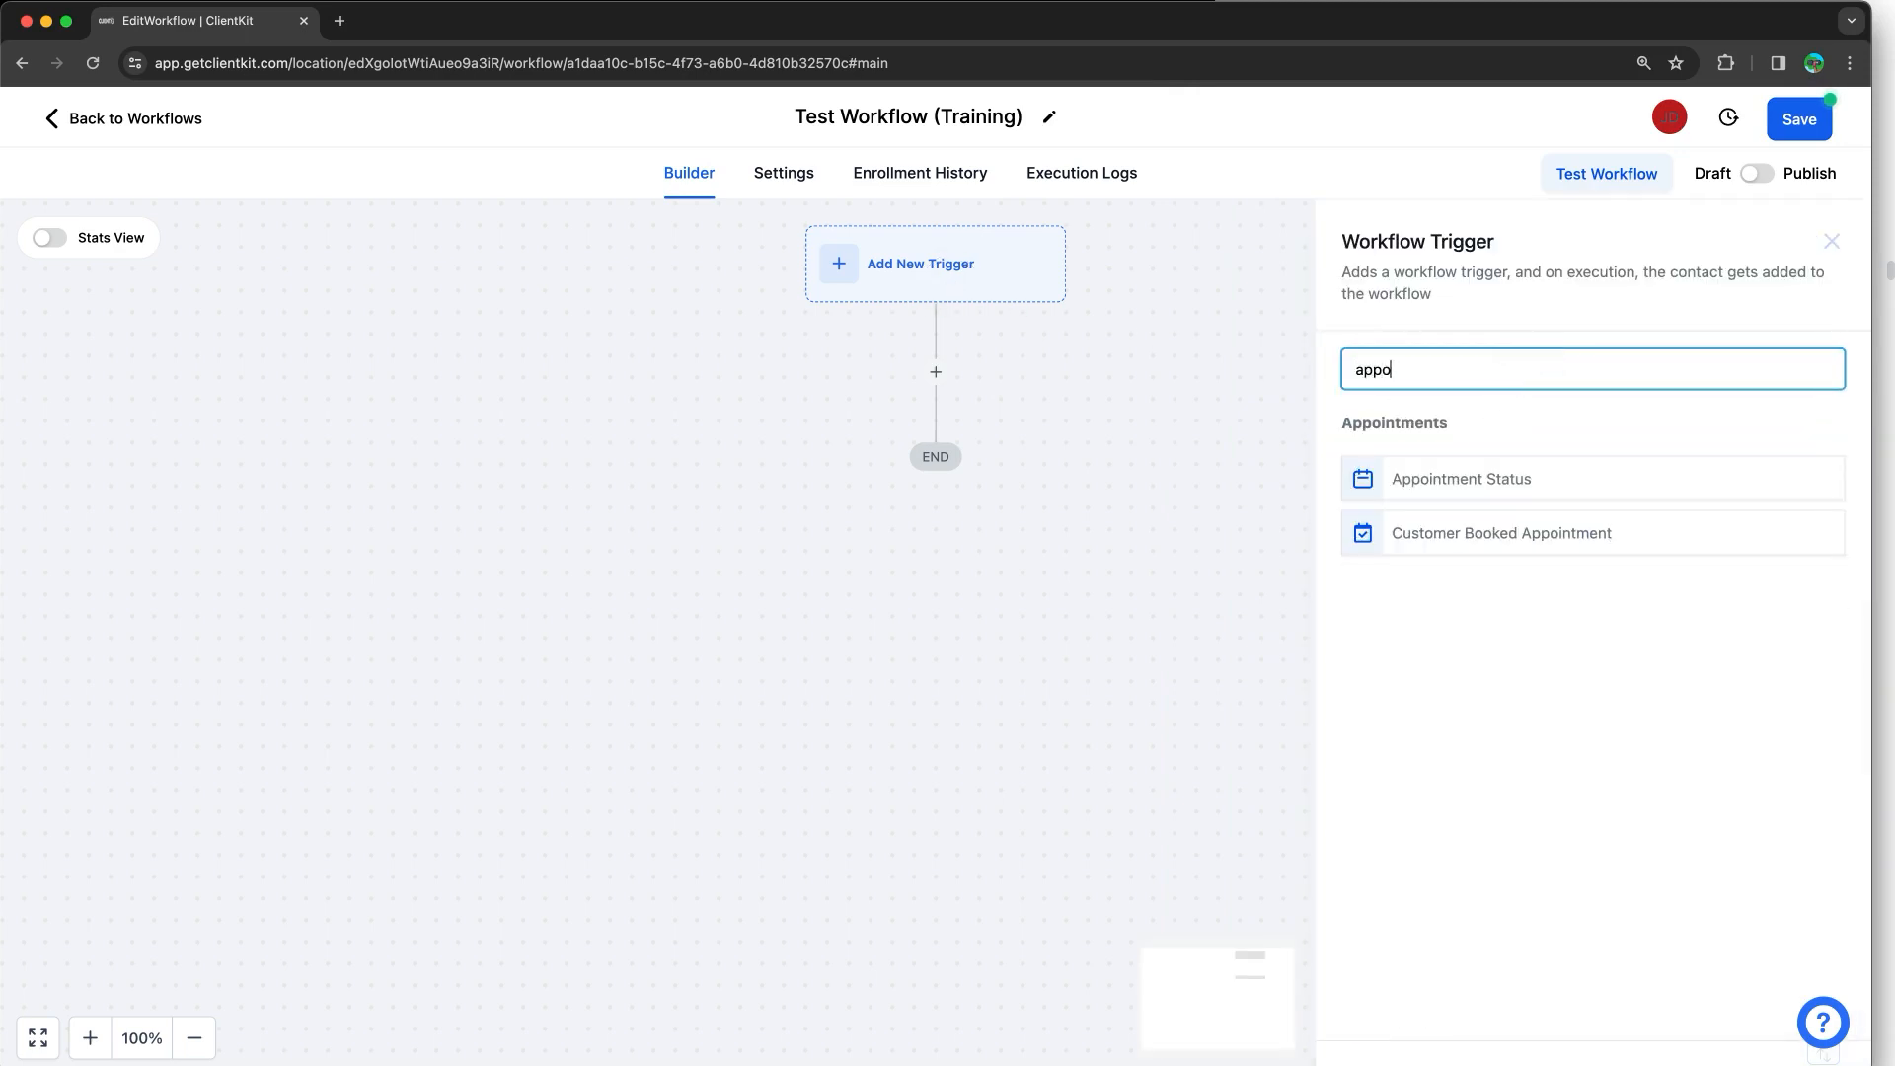
pyautogui.click(1503, 475)
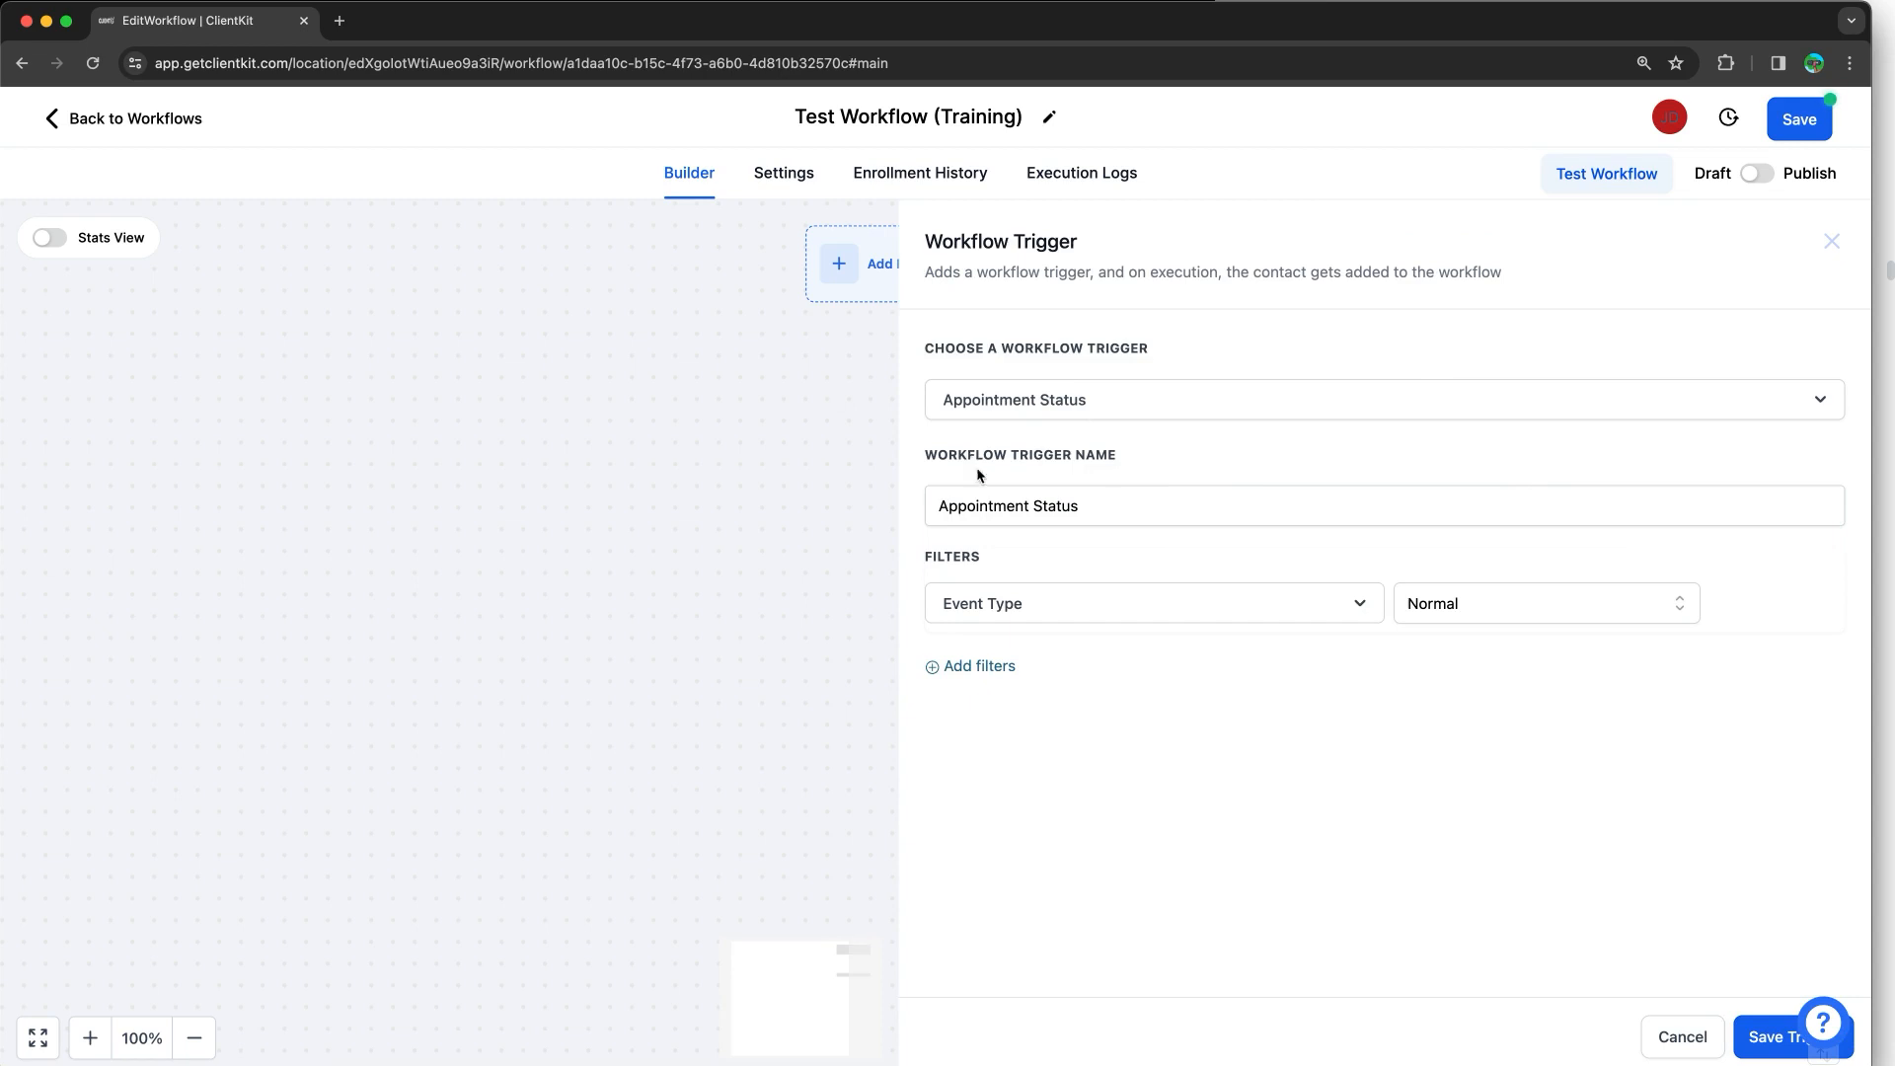
pyautogui.click(982, 666)
pyautogui.click(984, 669)
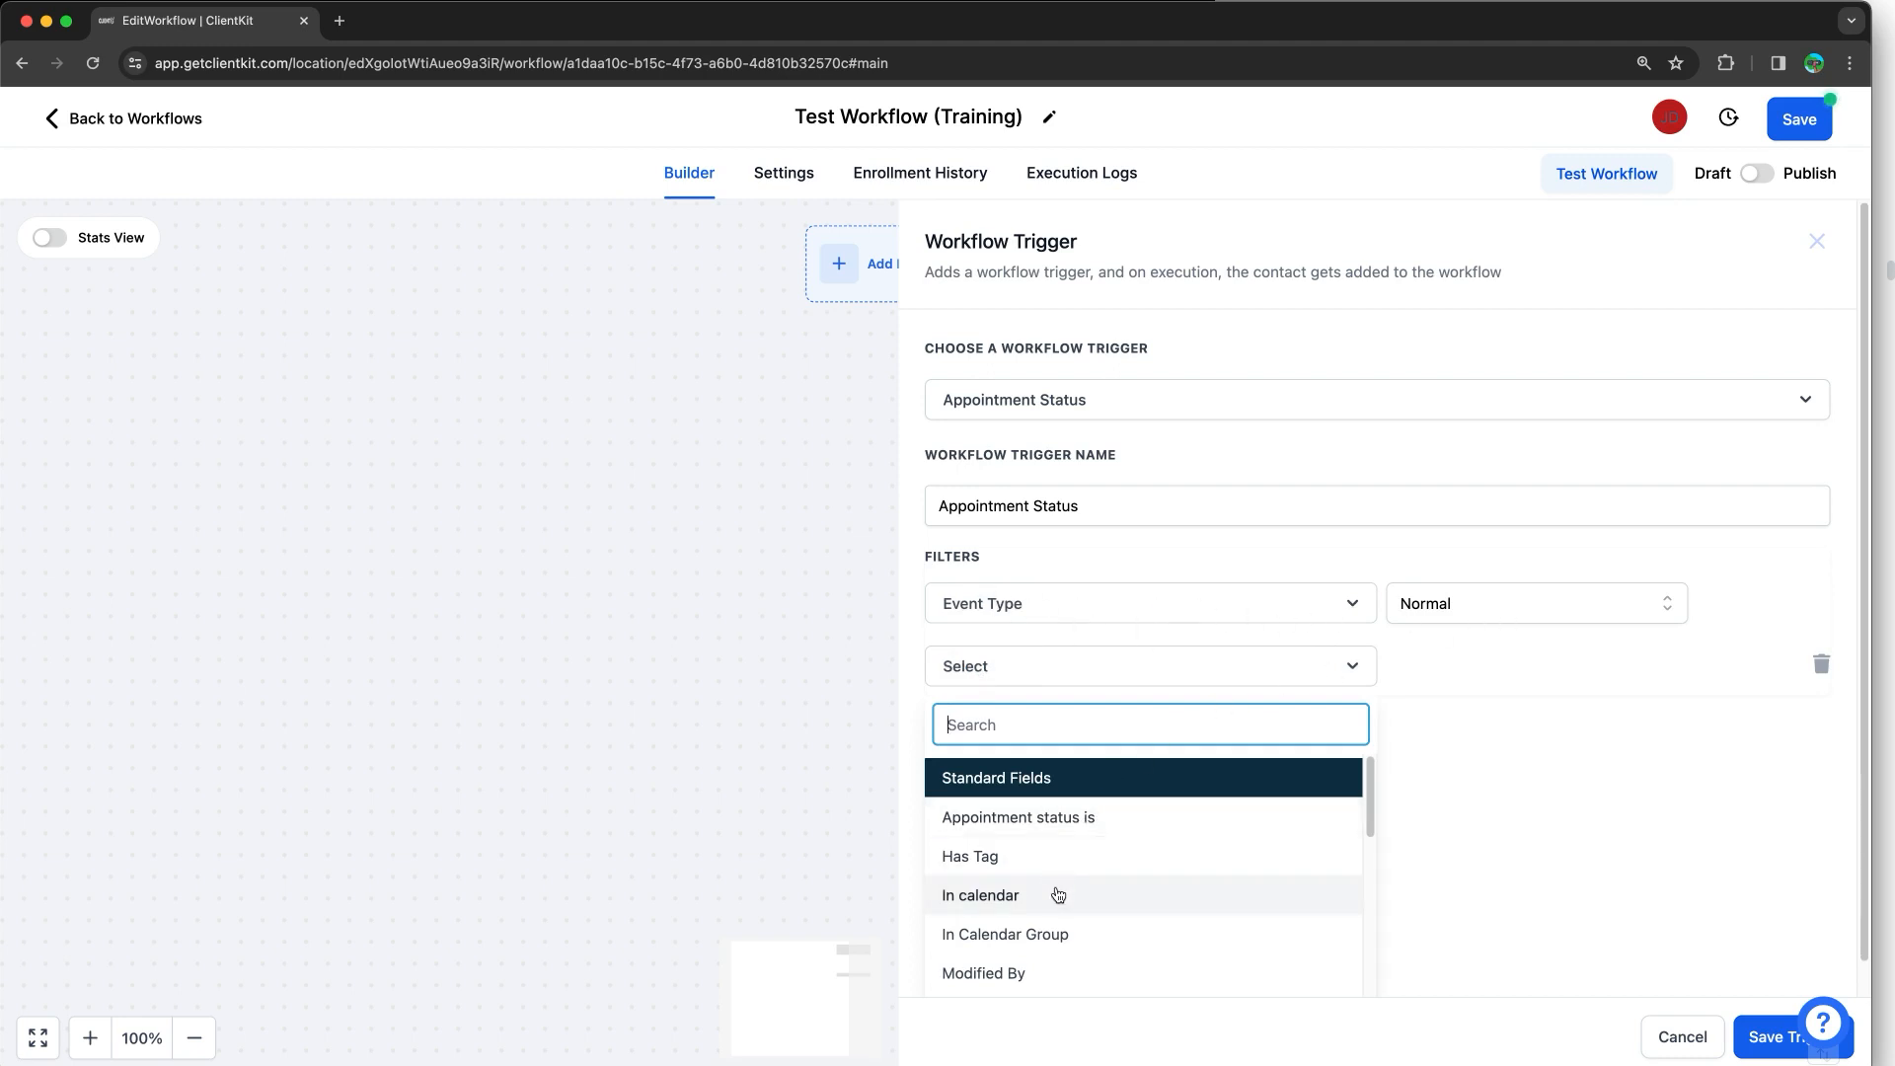
pyautogui.press('Escape')
# Step: Save an Appointment Status trigger filtered to the '1on1 Consult - Nutrifit Wellness' calendar
pyautogui.click(721, 296)
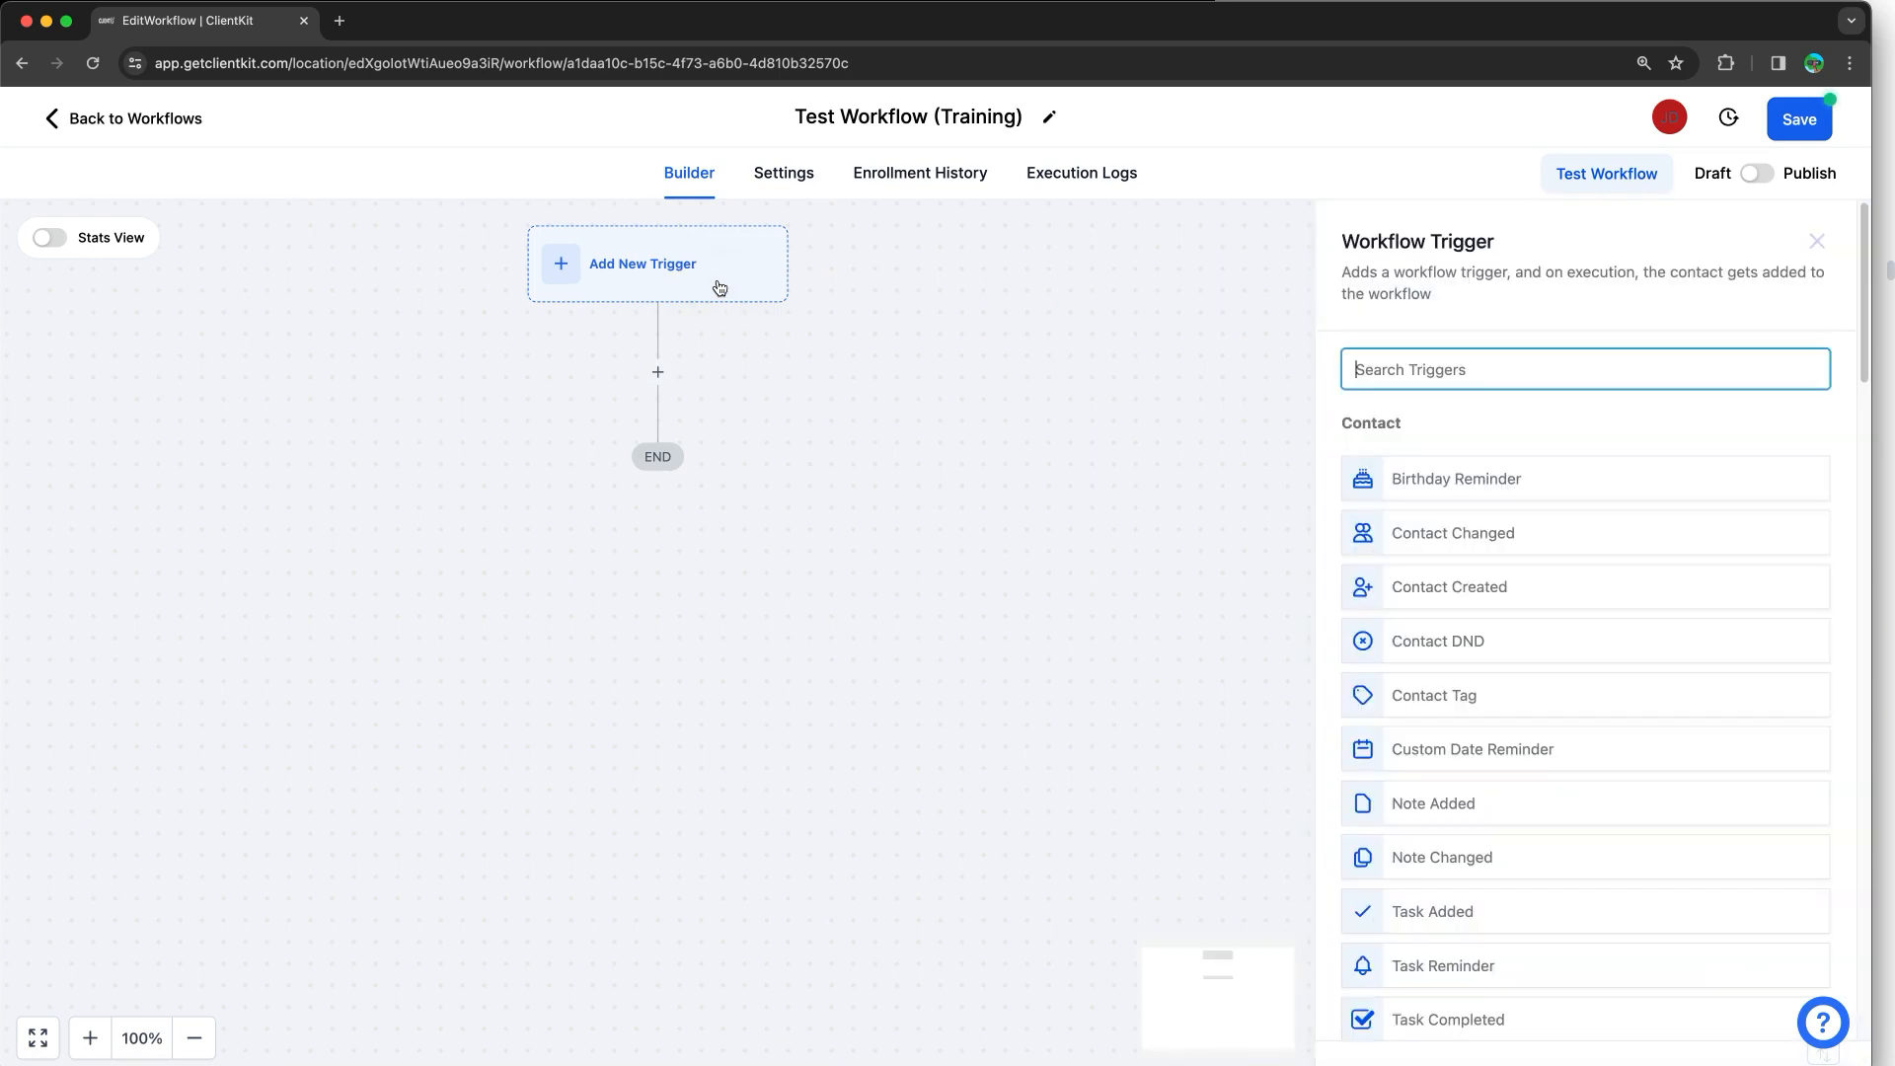
pyautogui.write('app')
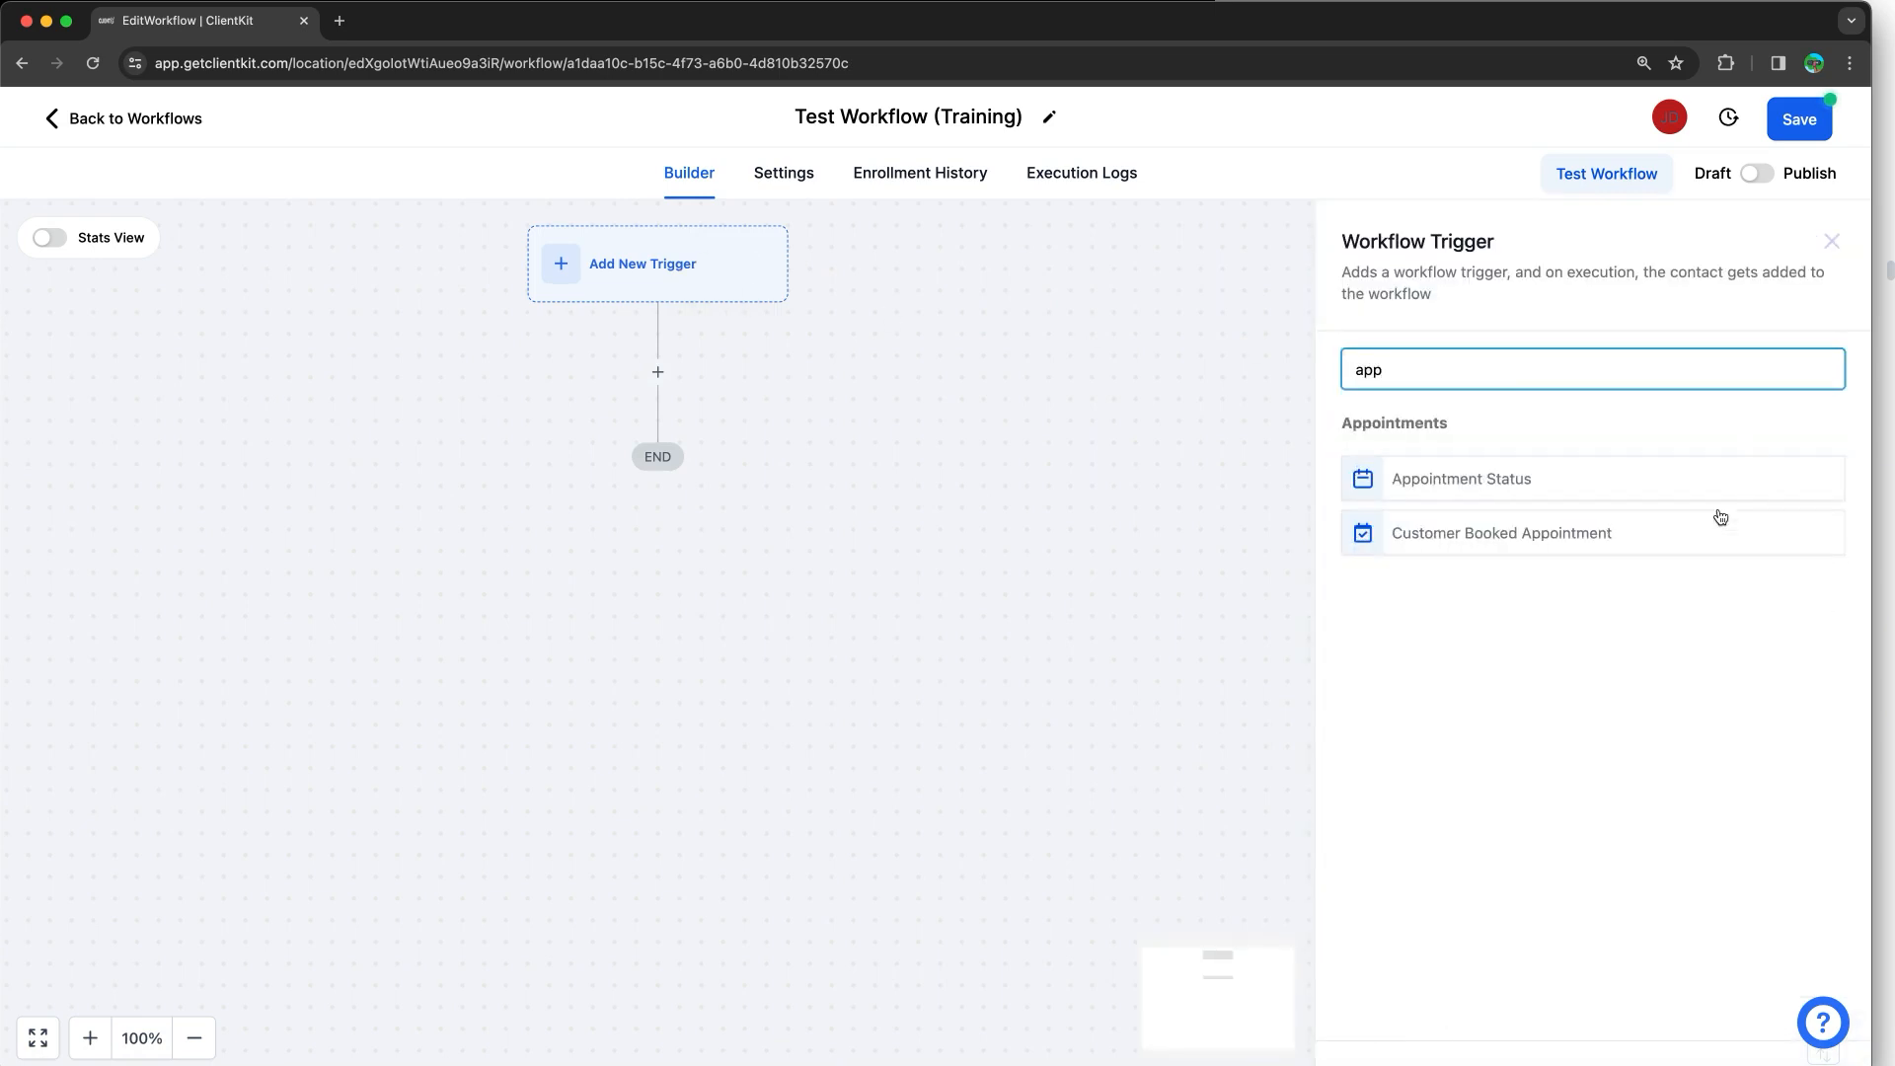
pyautogui.click(1548, 482)
pyautogui.click(1012, 671)
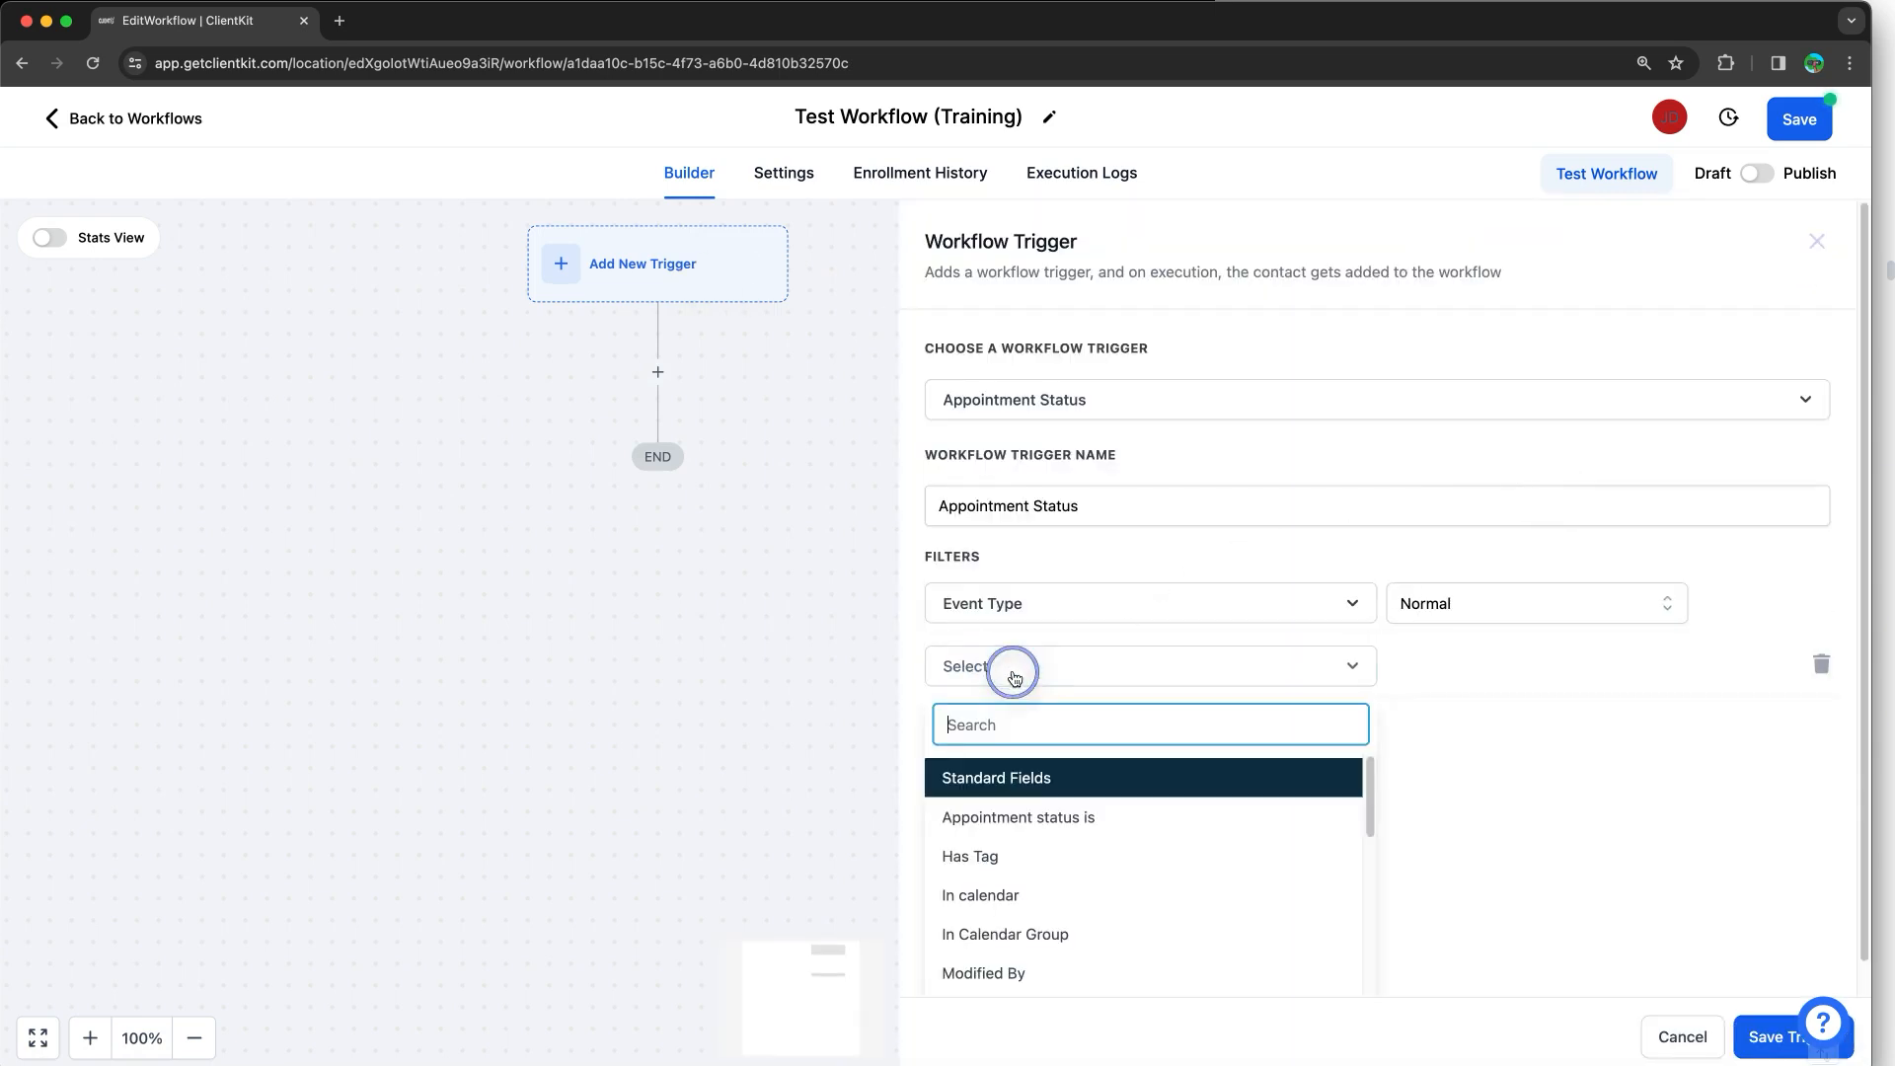
pyautogui.click(1021, 893)
pyautogui.click(1455, 679)
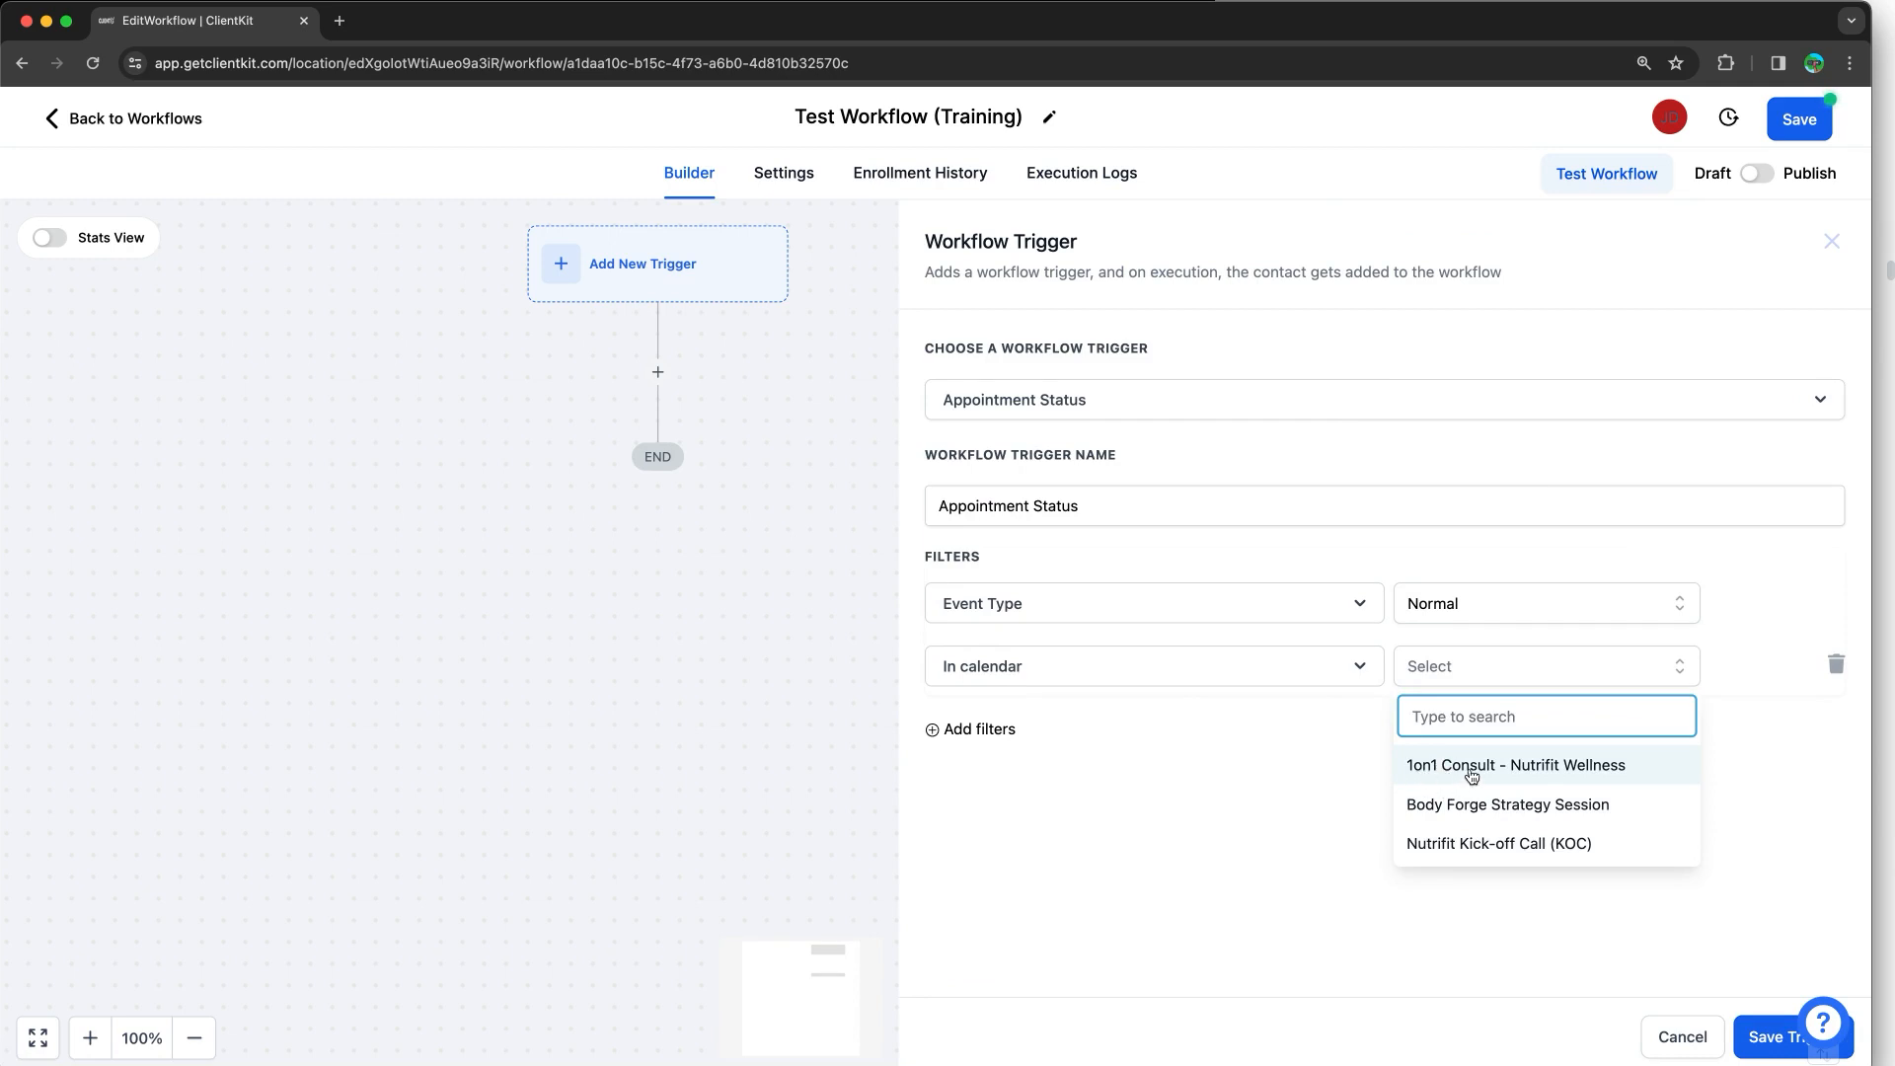
pyautogui.click(1465, 777)
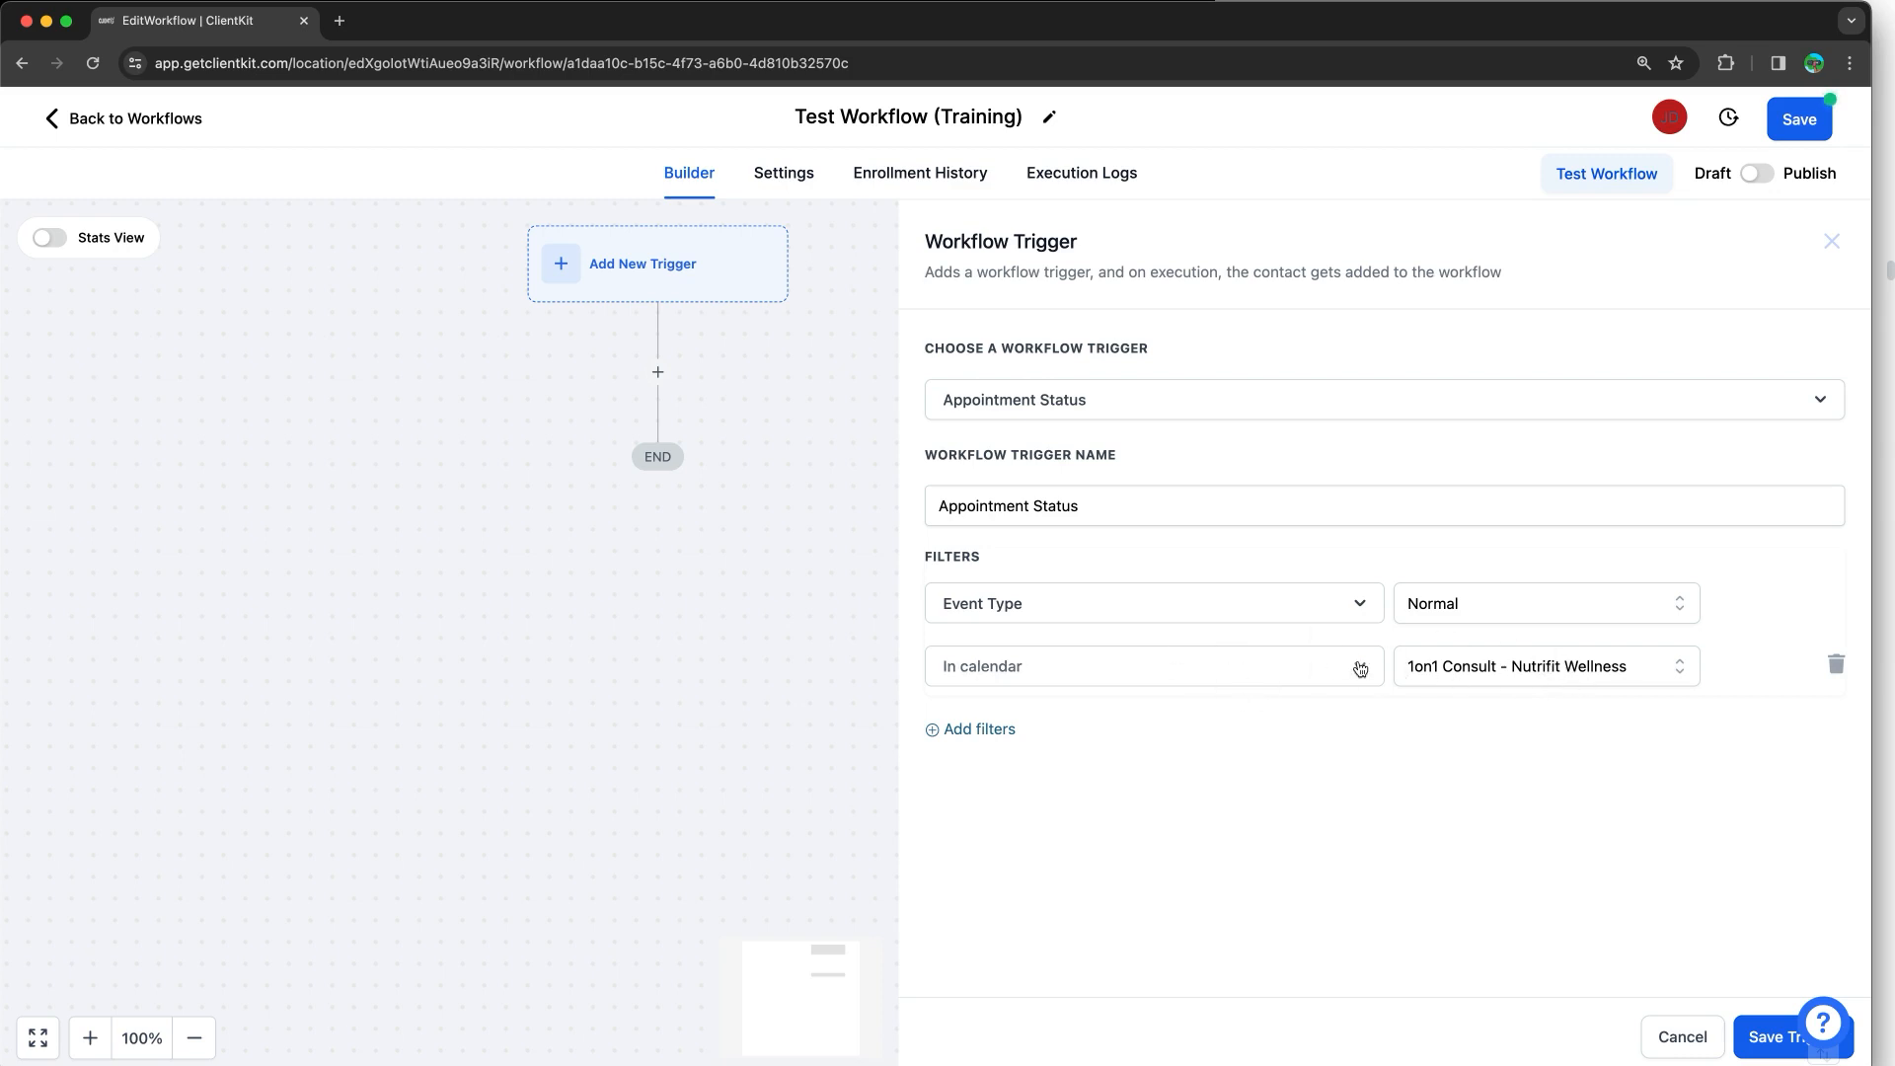
pyautogui.click(1742, 1027)
pyautogui.moveTo(1126, 691); pyautogui.dragTo(1447, 691)
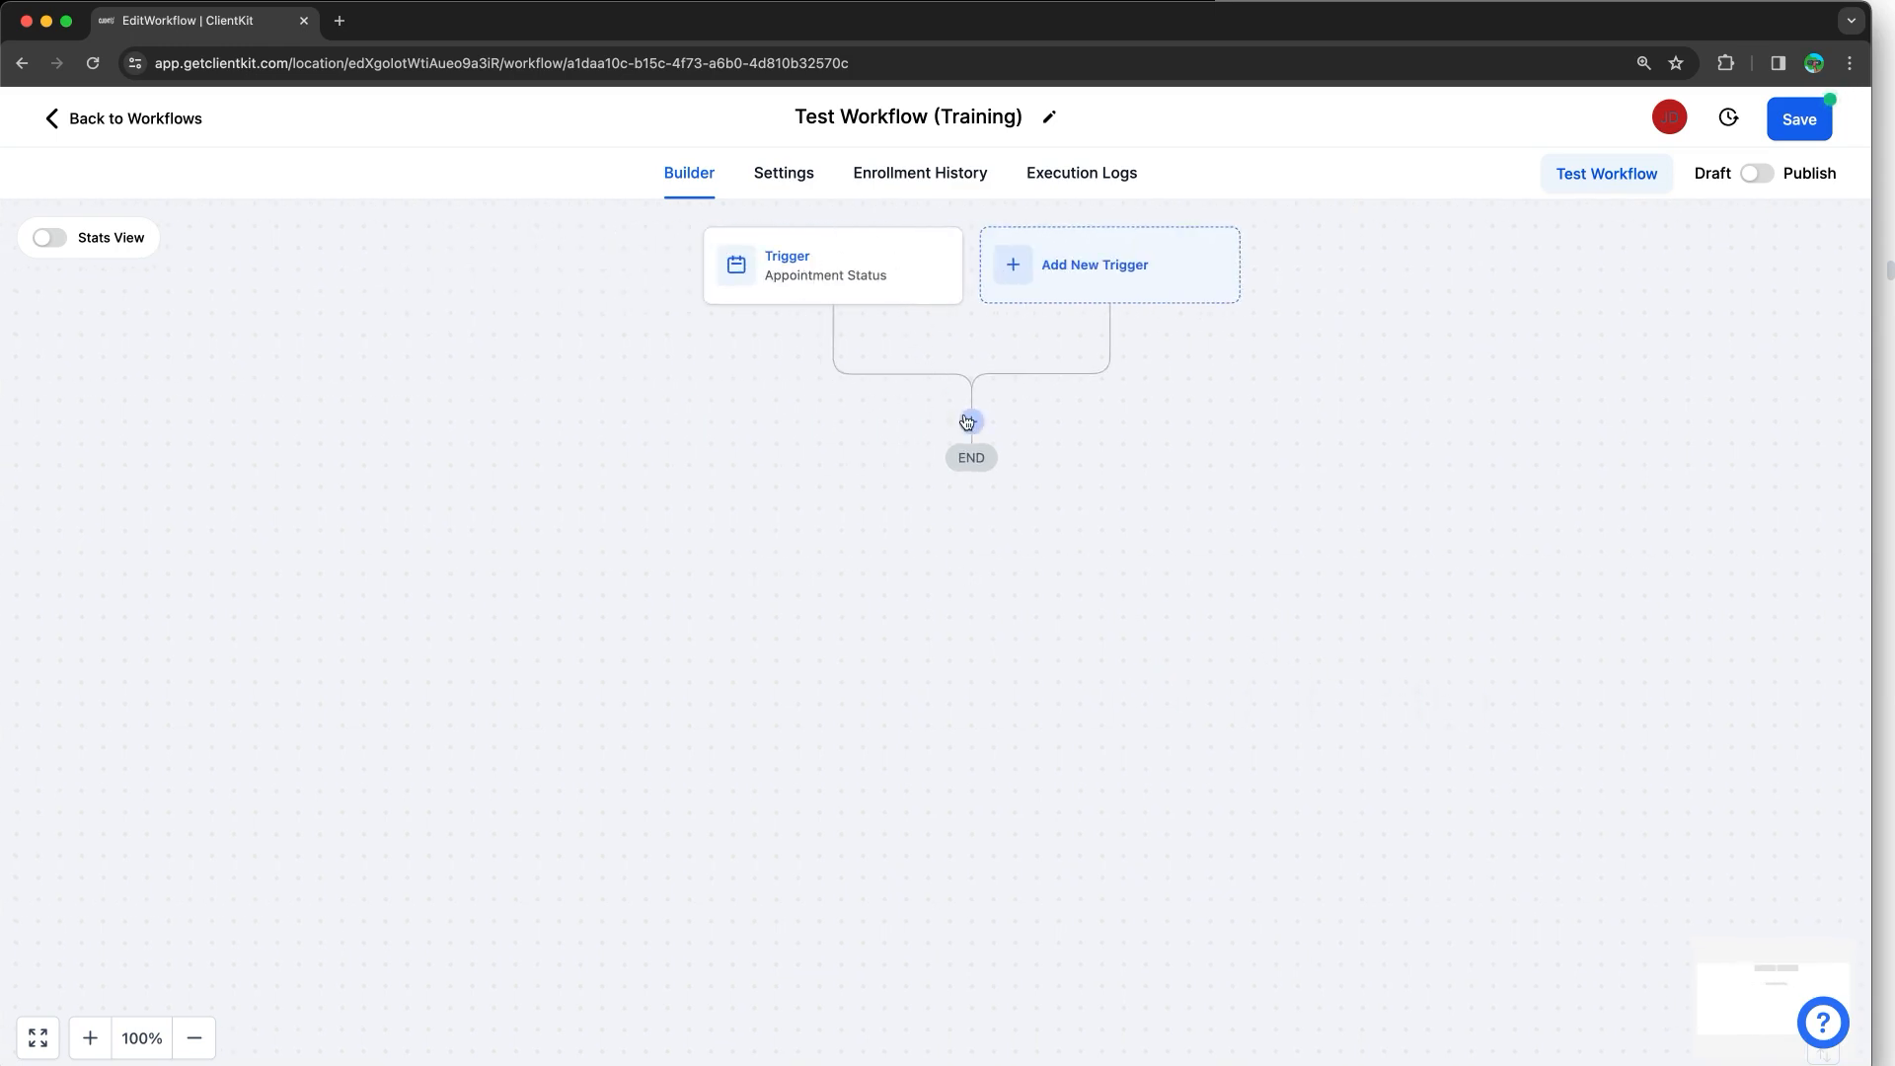
pyautogui.click(971, 421)
# Step: Choose the Send Email action and check the training notes for the next steps
pyautogui.write('email')
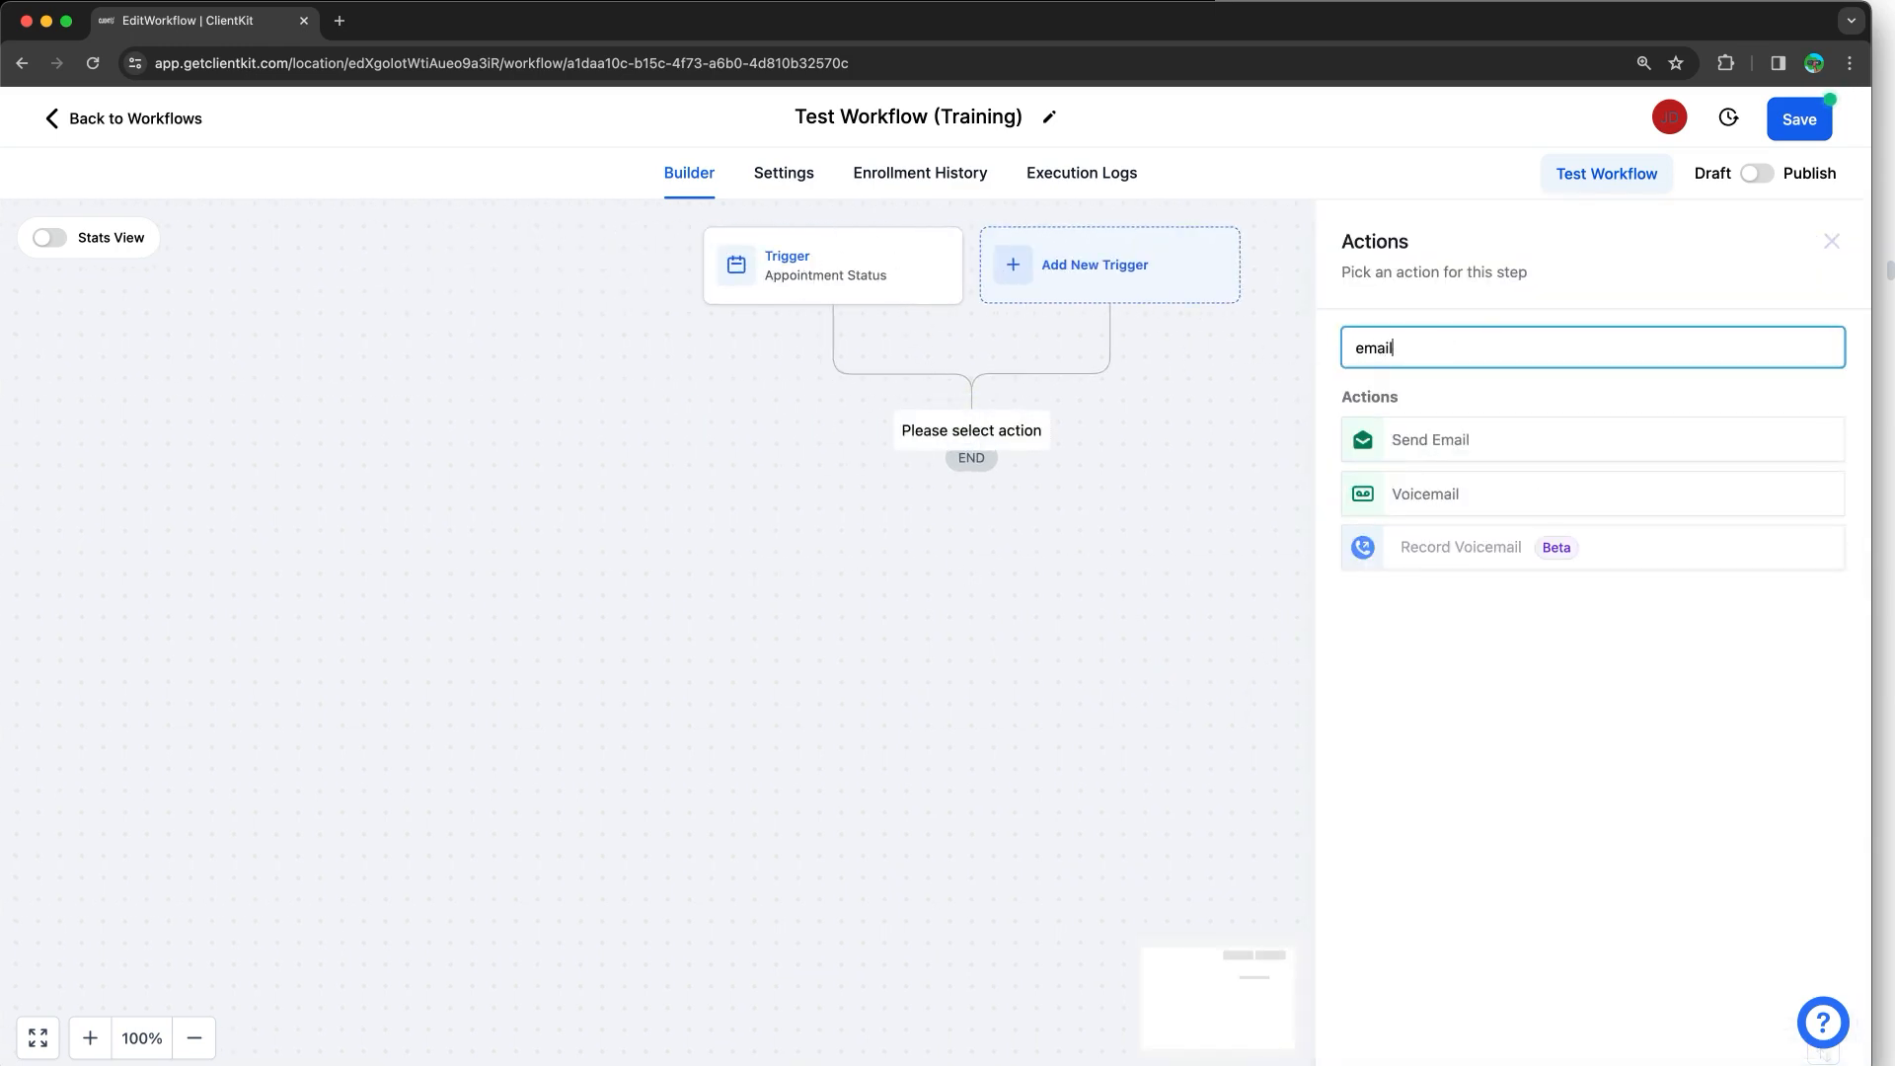
pyautogui.click(1451, 441)
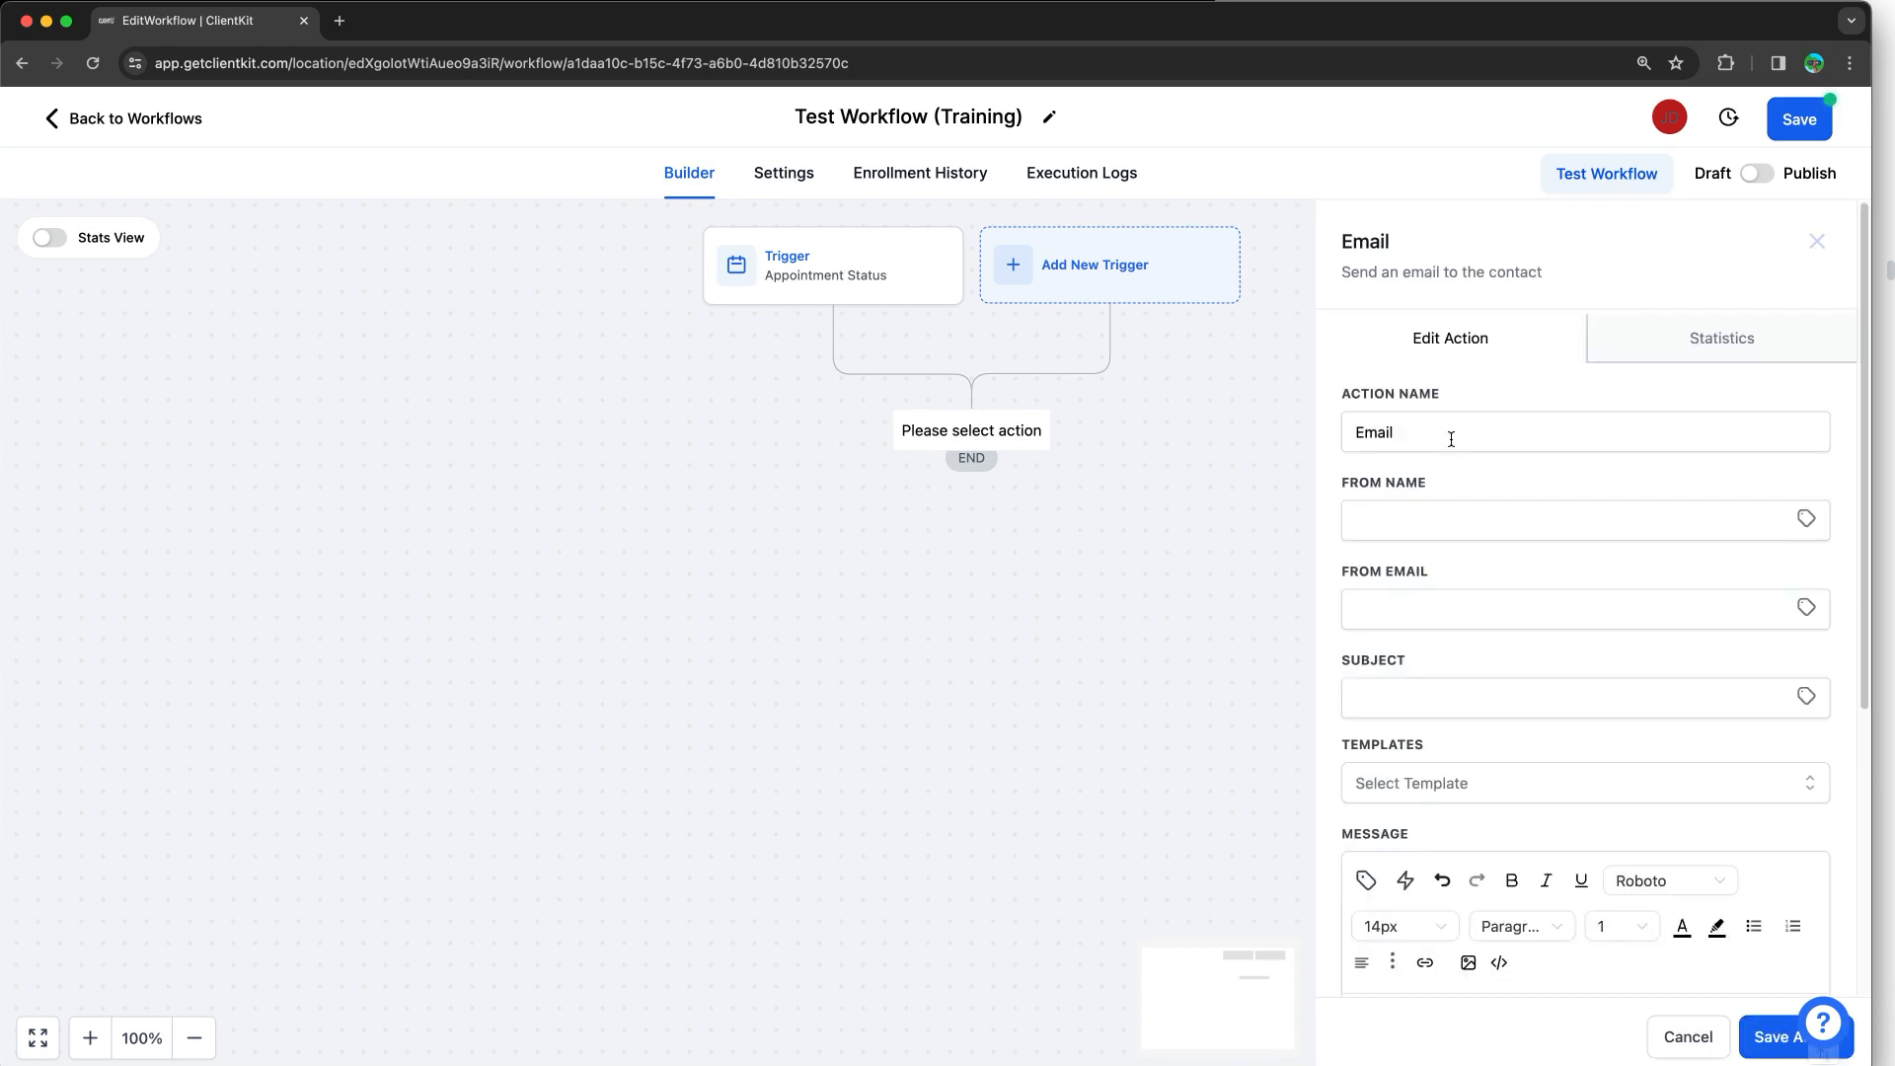
pyautogui.press('super+Tab')
pyautogui.scroll(-5, 1580, 356)
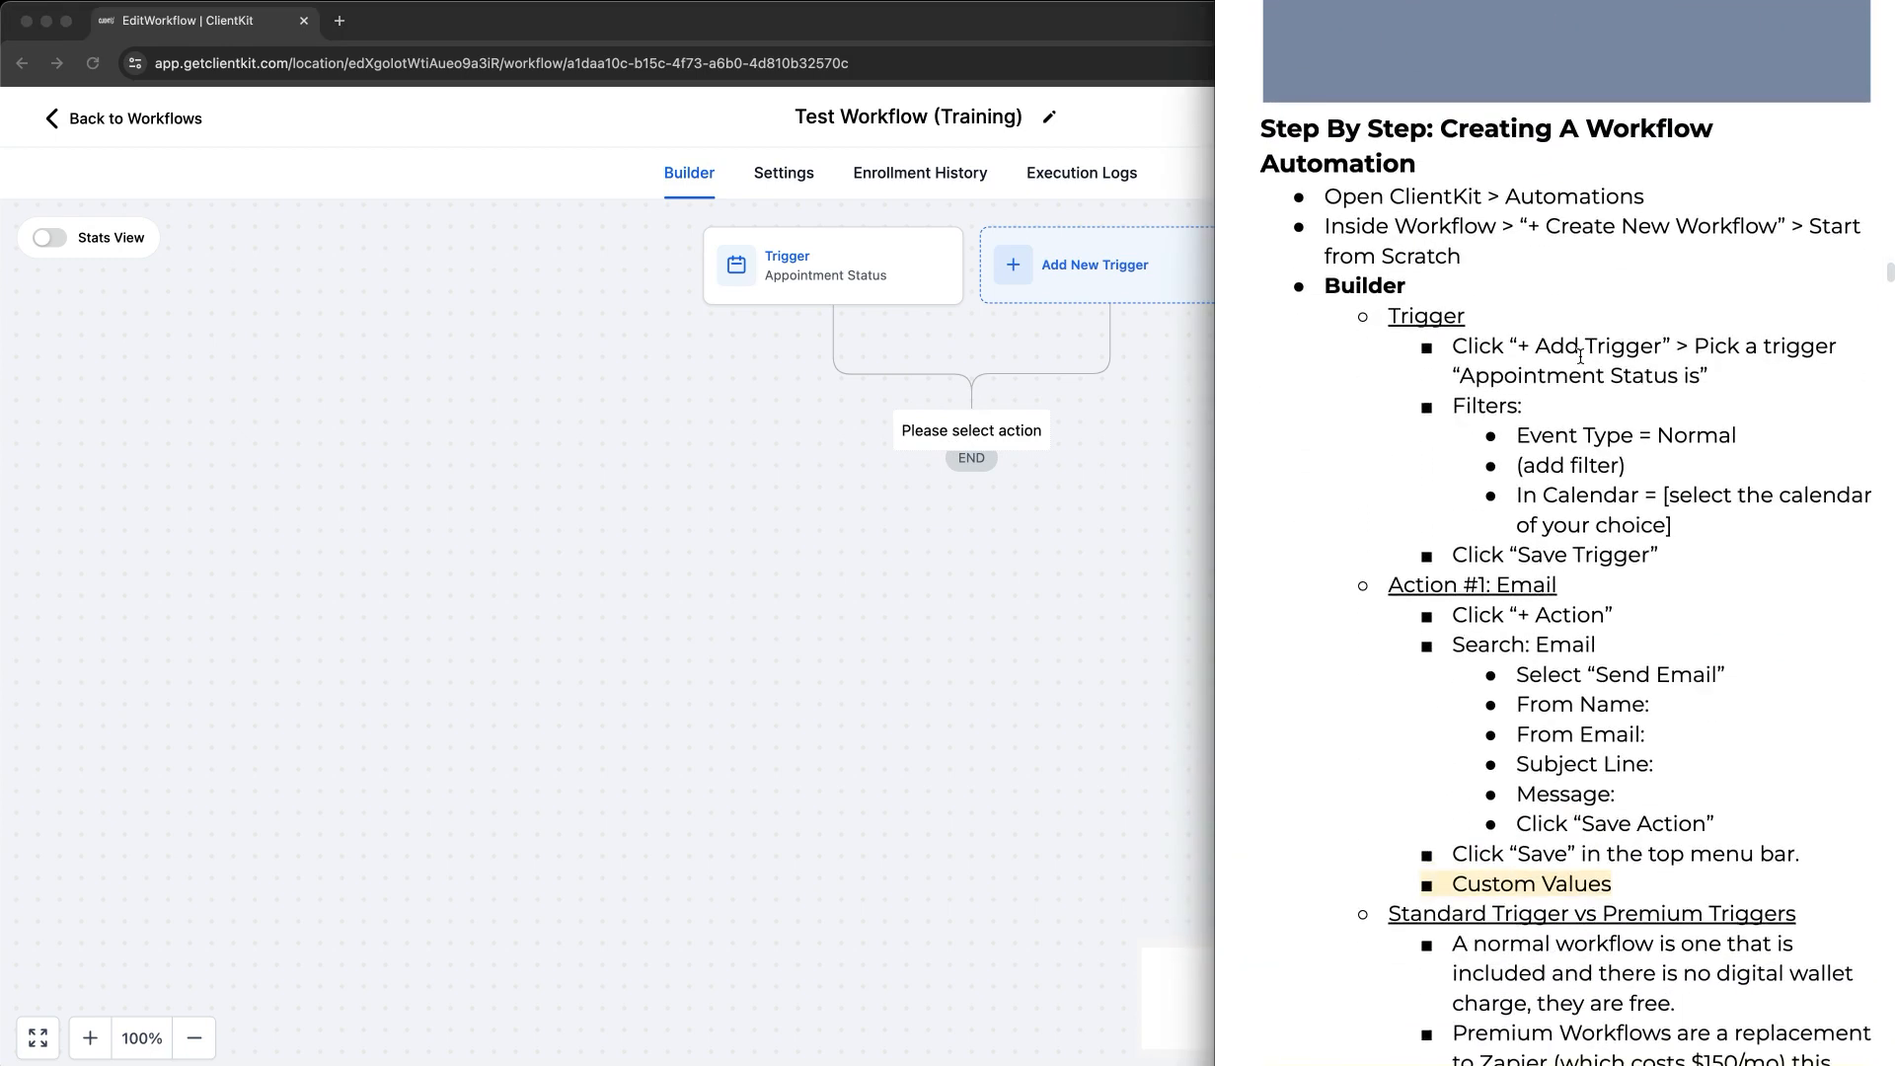
pyautogui.scroll(-2, 1580, 357)
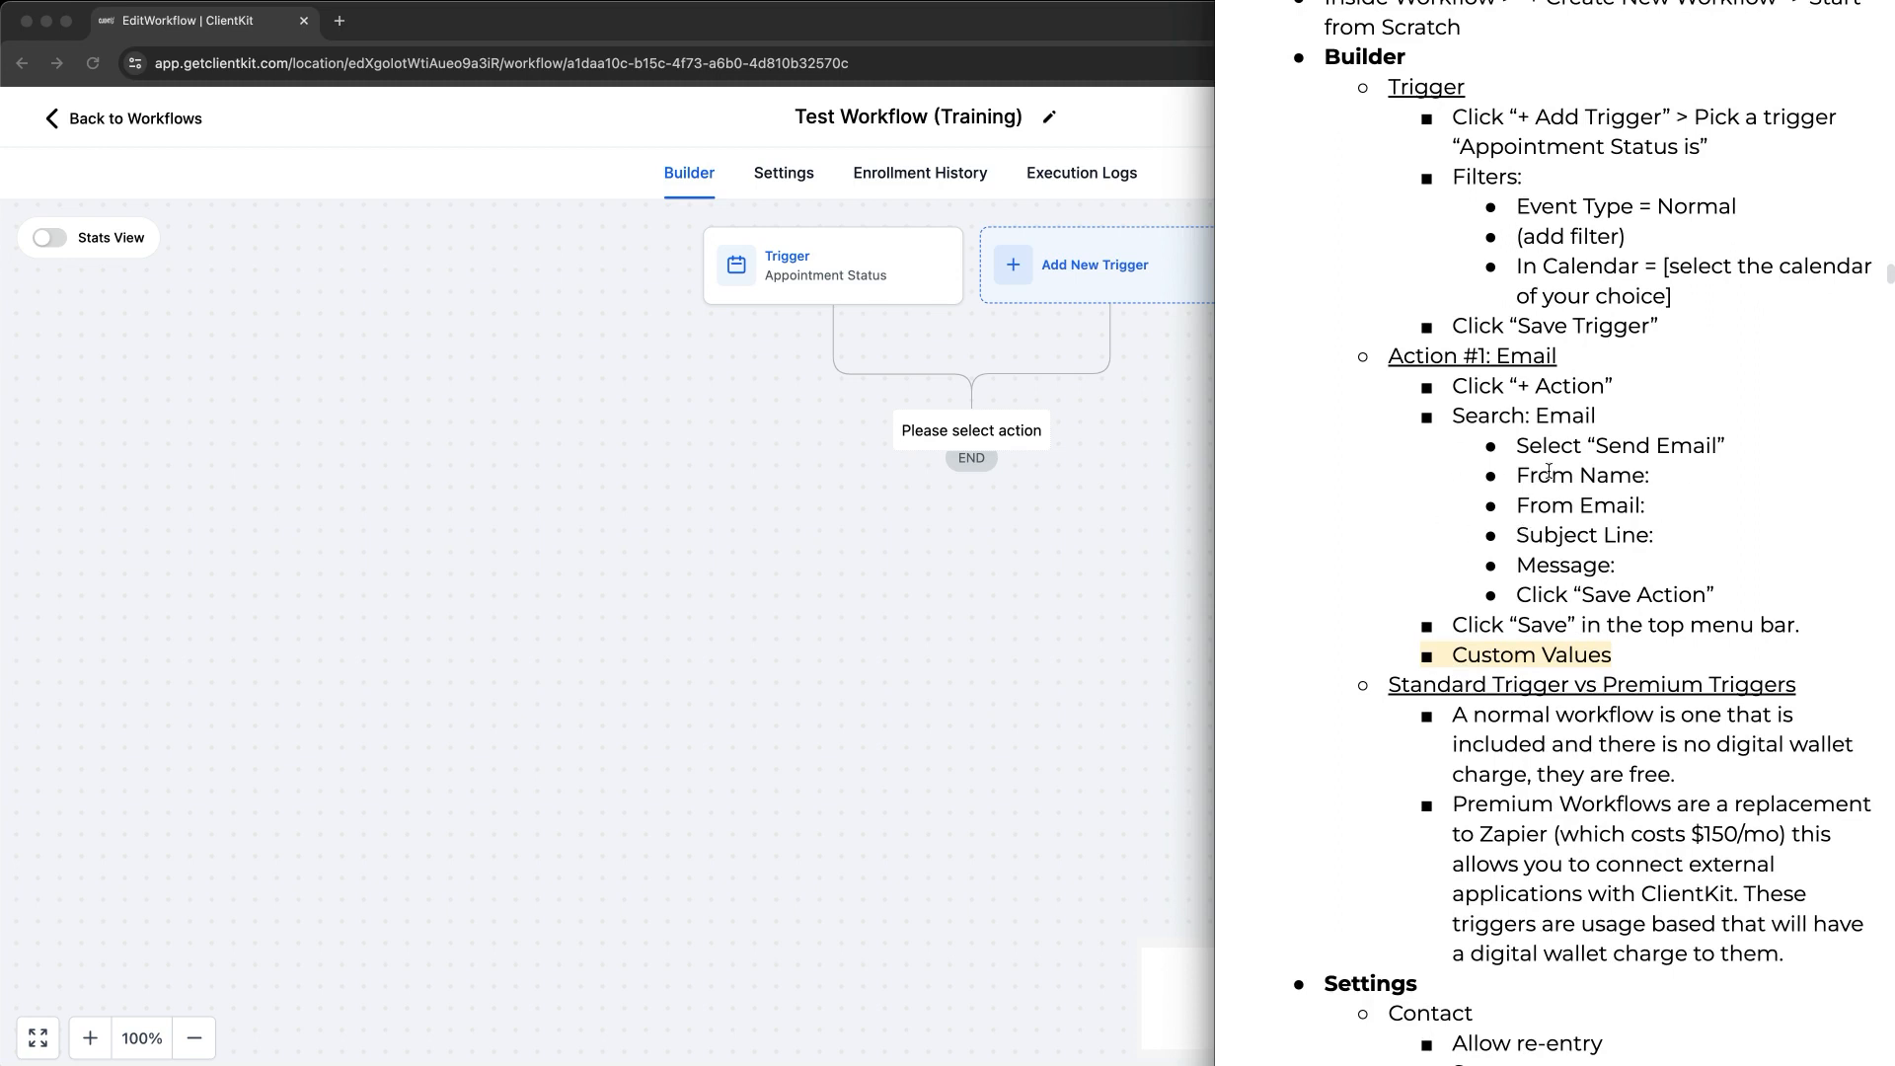
pyautogui.click(1187, 530)
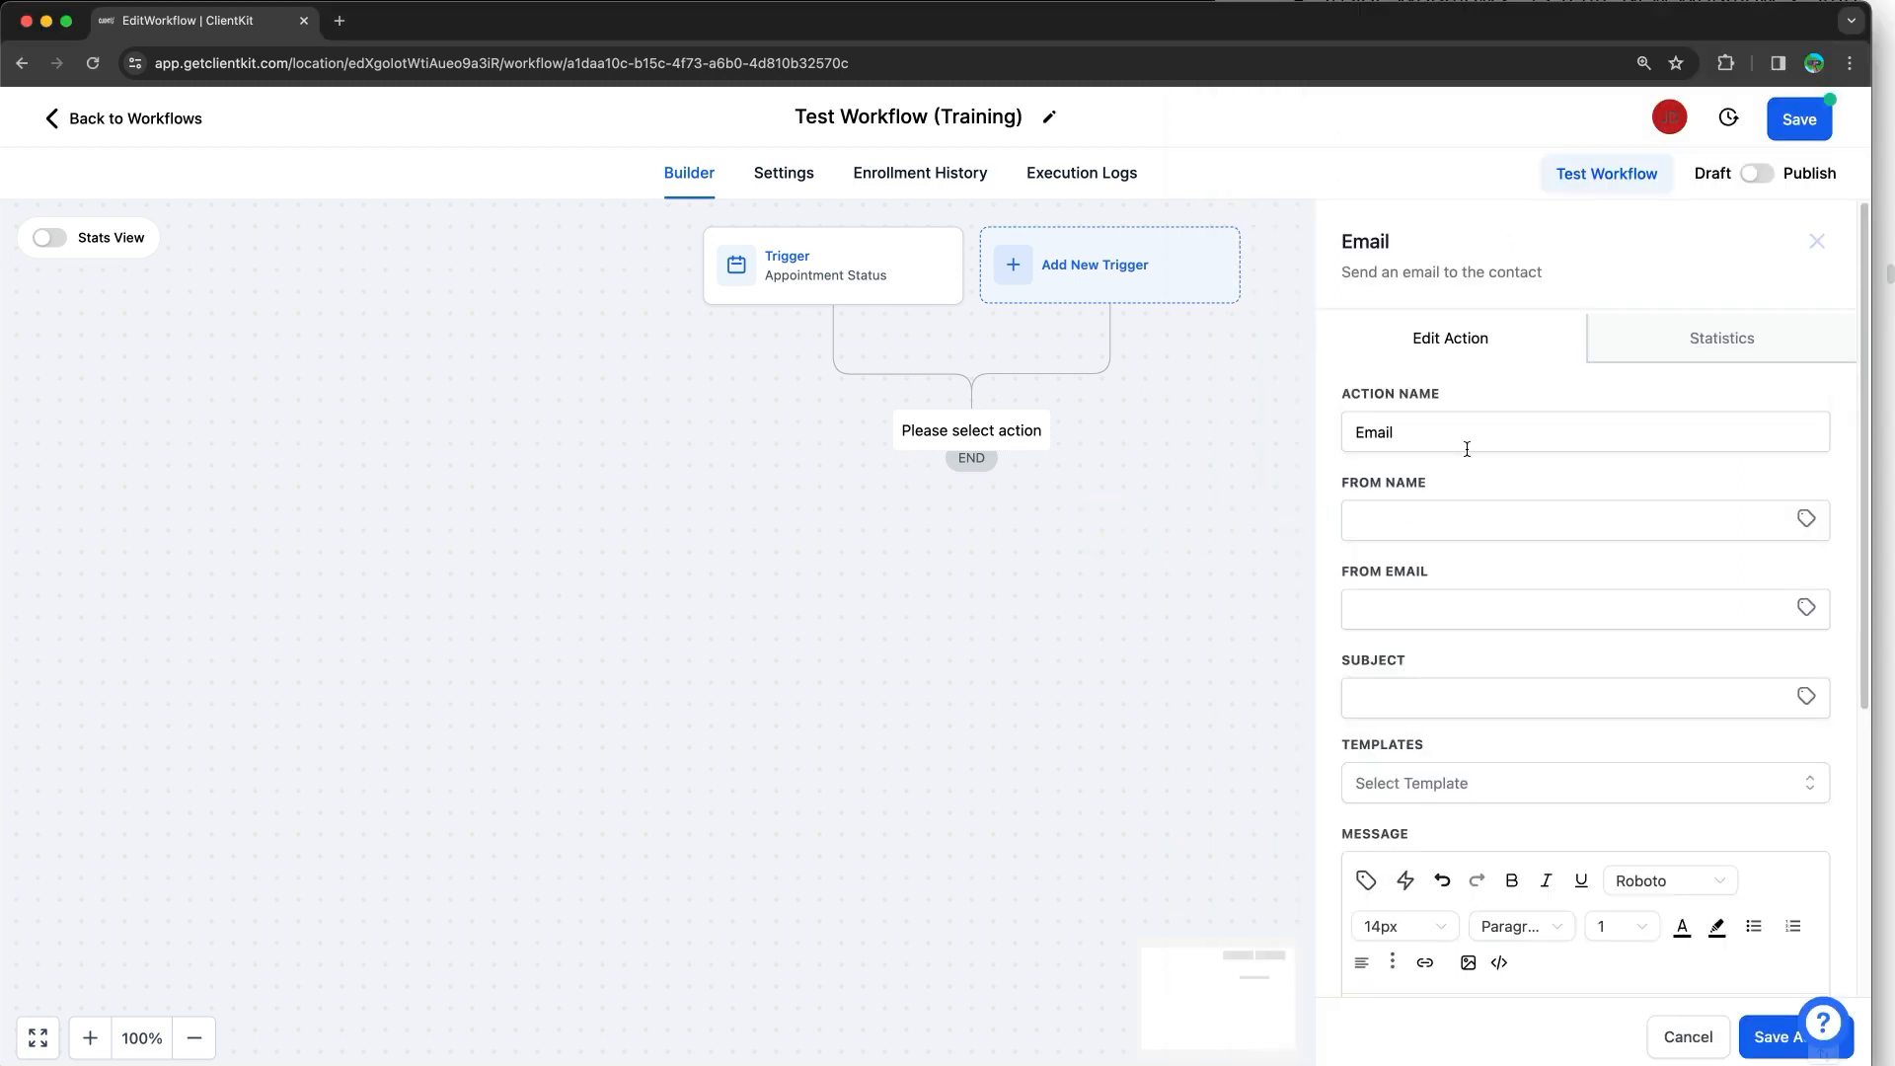
# Step: Set From Name 'Nutrifit Wellness', the support sender e-mail, and subject 'Test Workflow from Training'
pyautogui.click(1418, 507)
pyautogui.write('Jo')
pyautogui.press('BackSpace')
pyautogui.press('BackSpace')
pyautogui.write('Joh')
pyautogui.write('Nutrifit Wellness')
pyautogui.click(1419, 609)
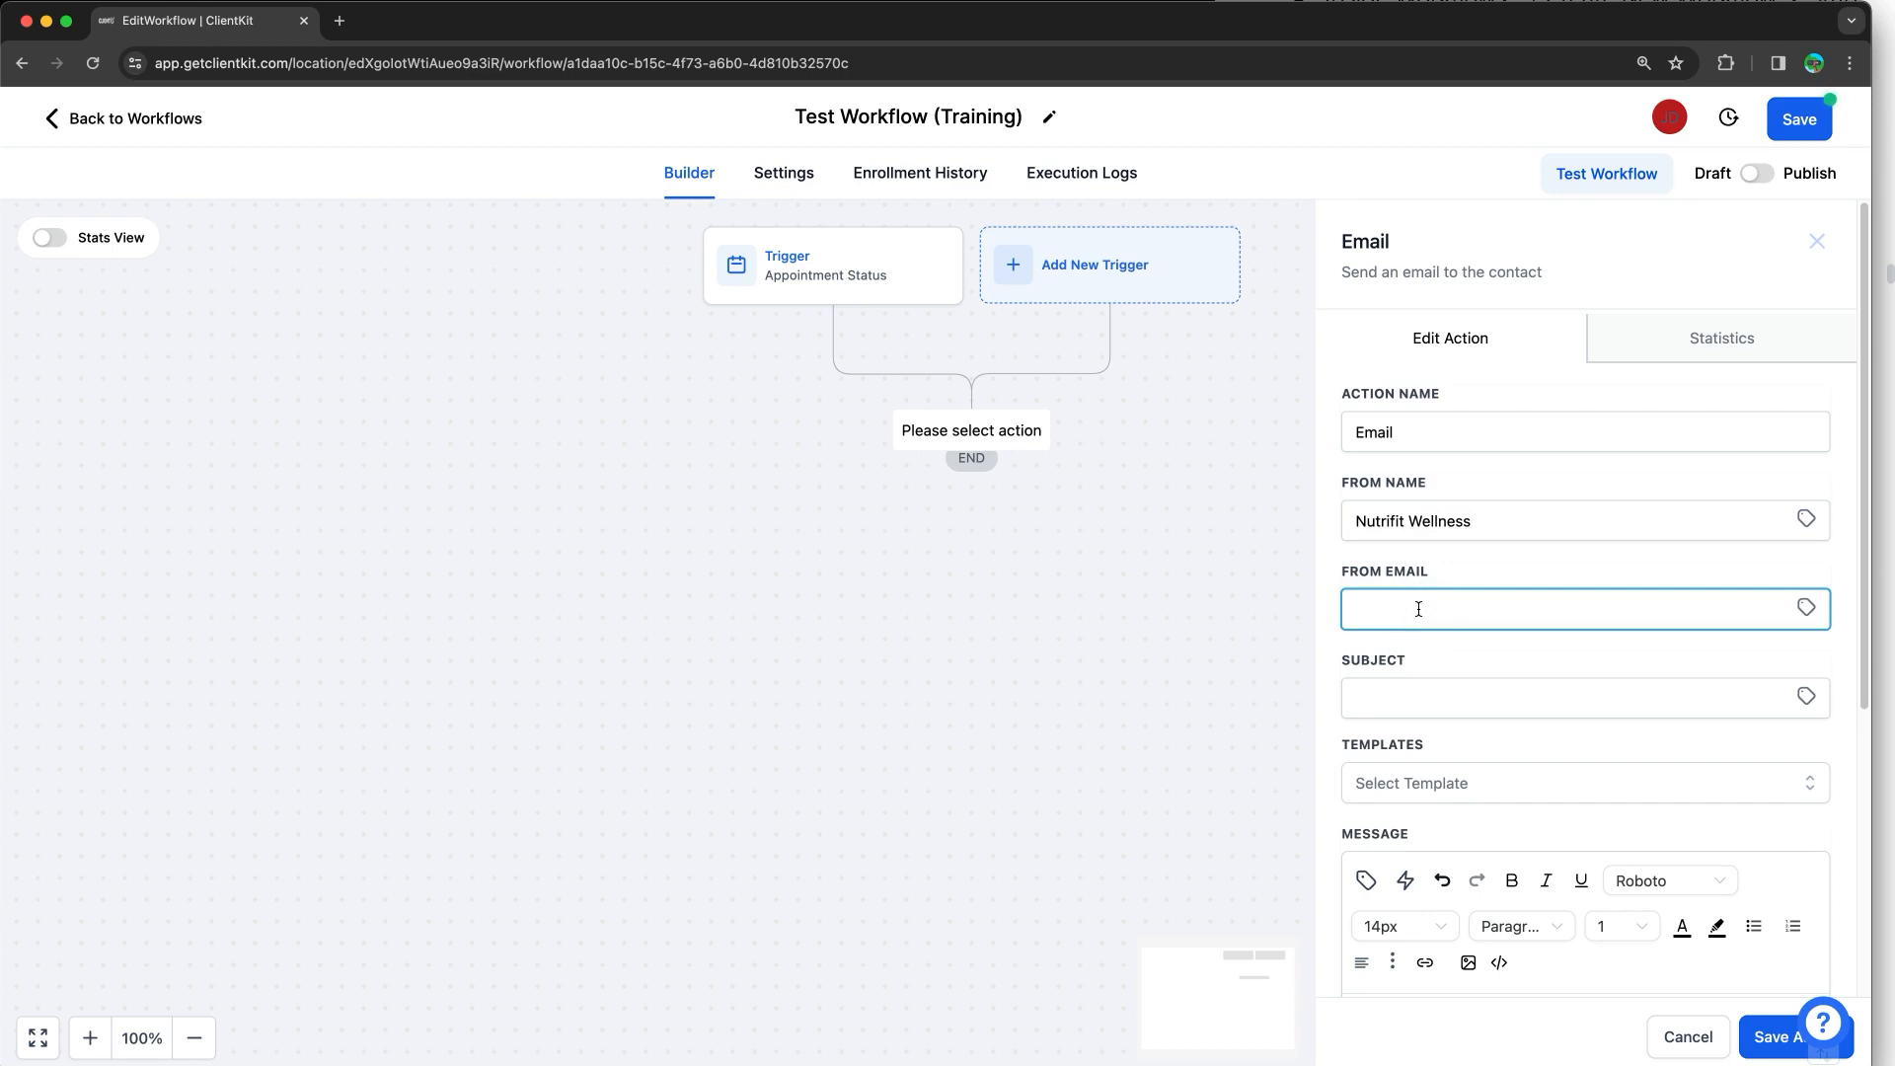
pyautogui.scroll(-3, 1423, 602)
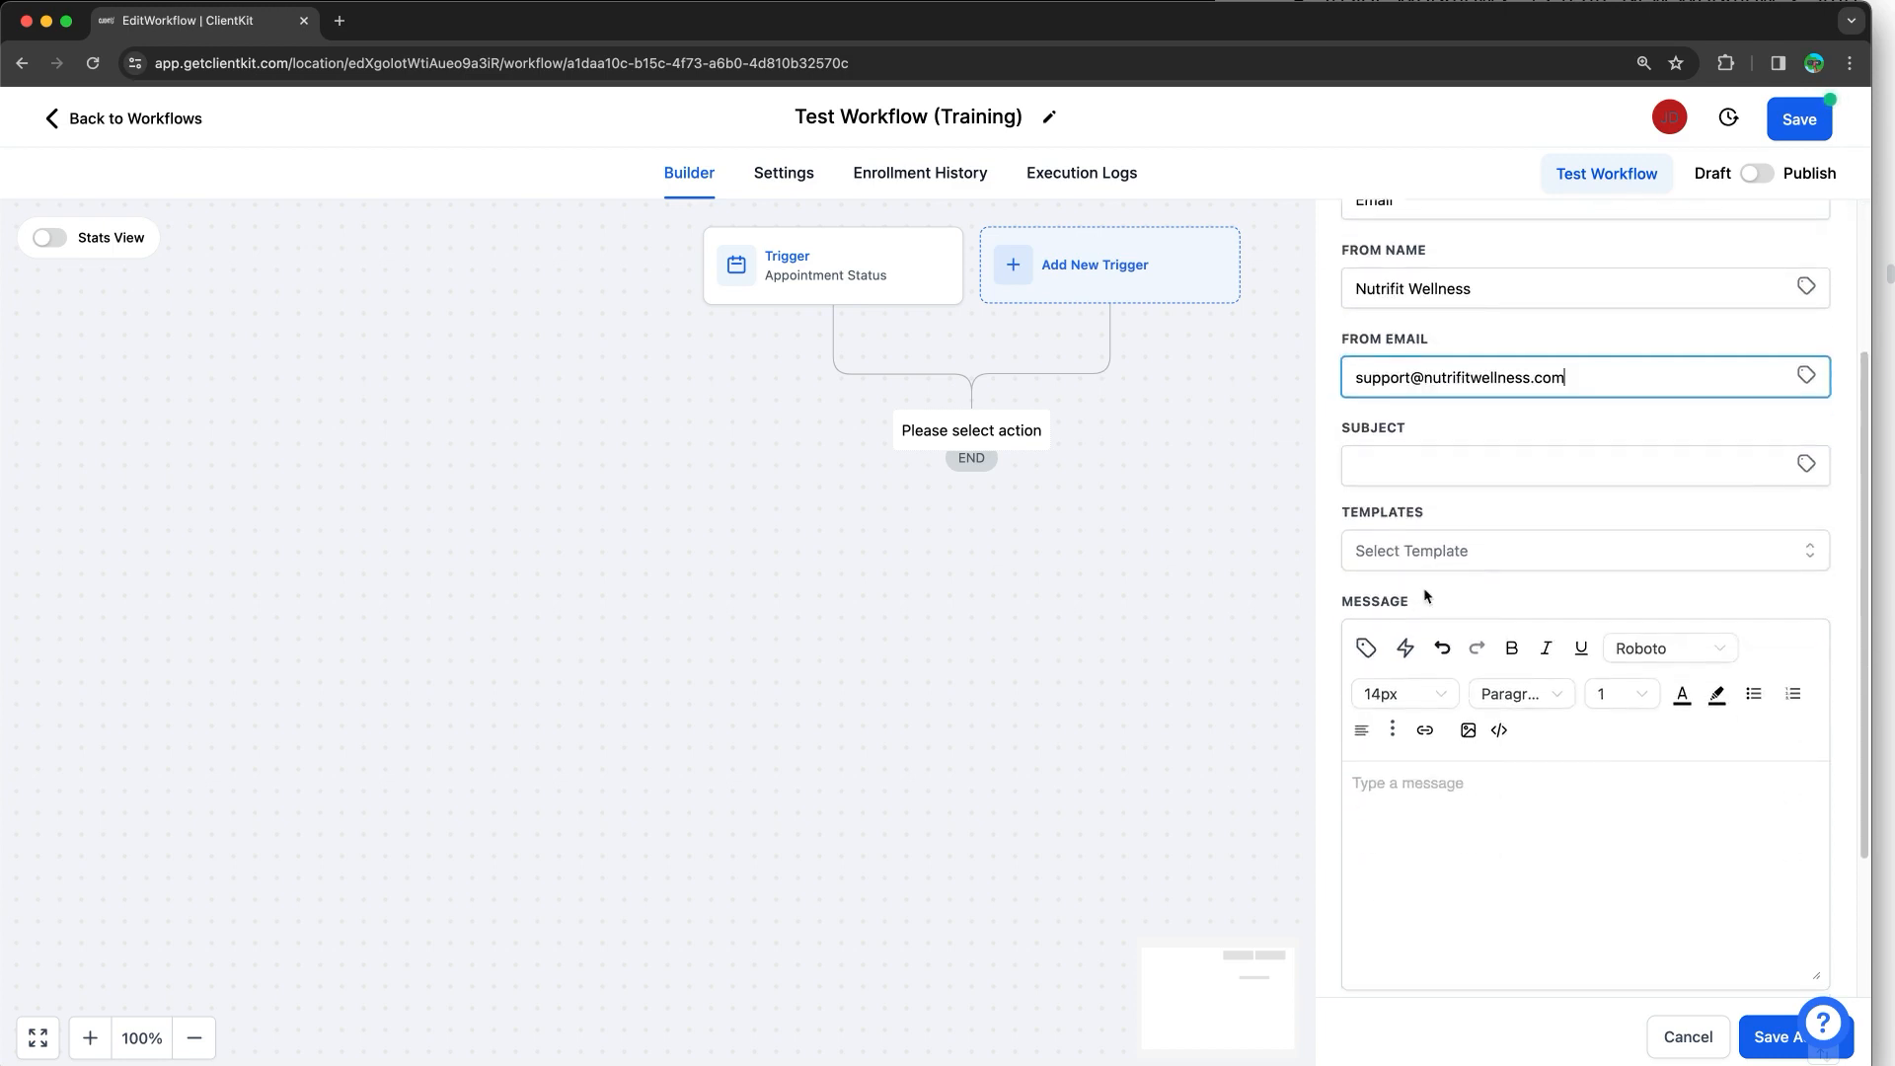
pyautogui.click(1447, 470)
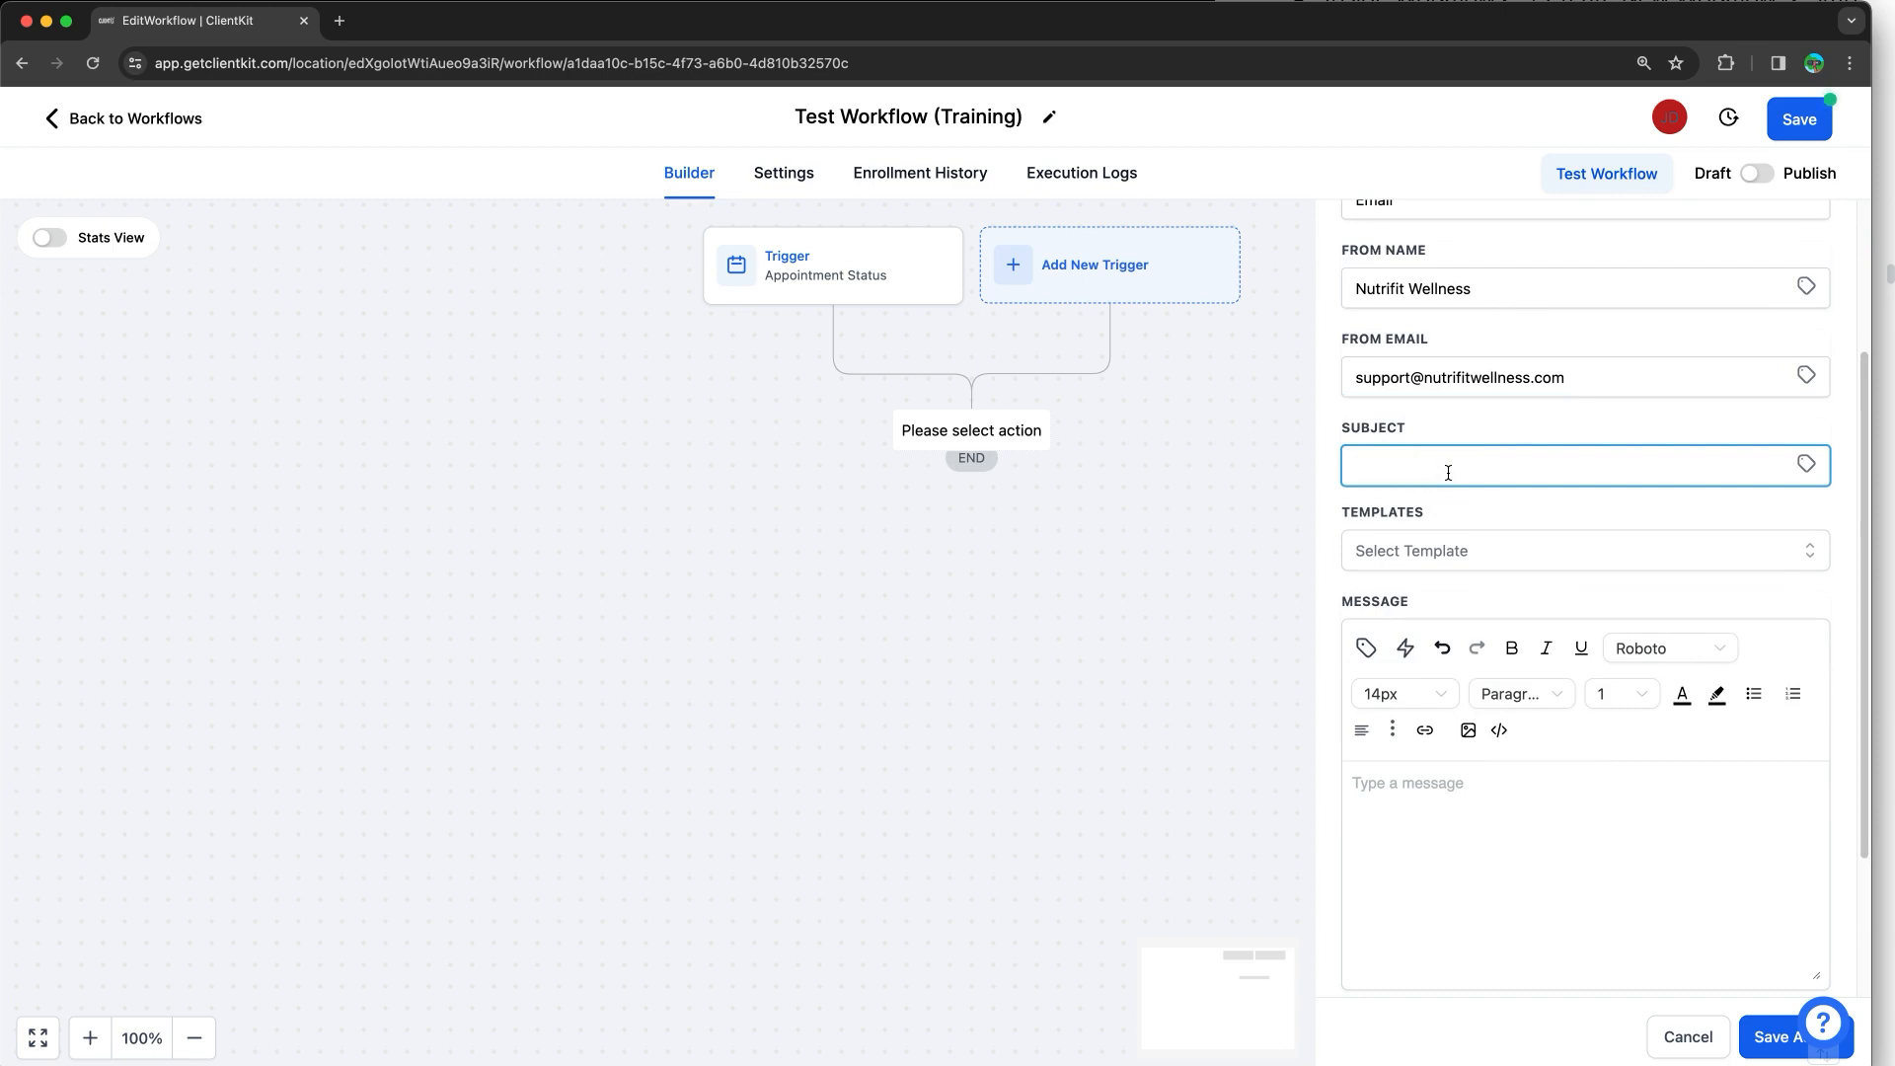
pyautogui.write('Test Workflow from Training')
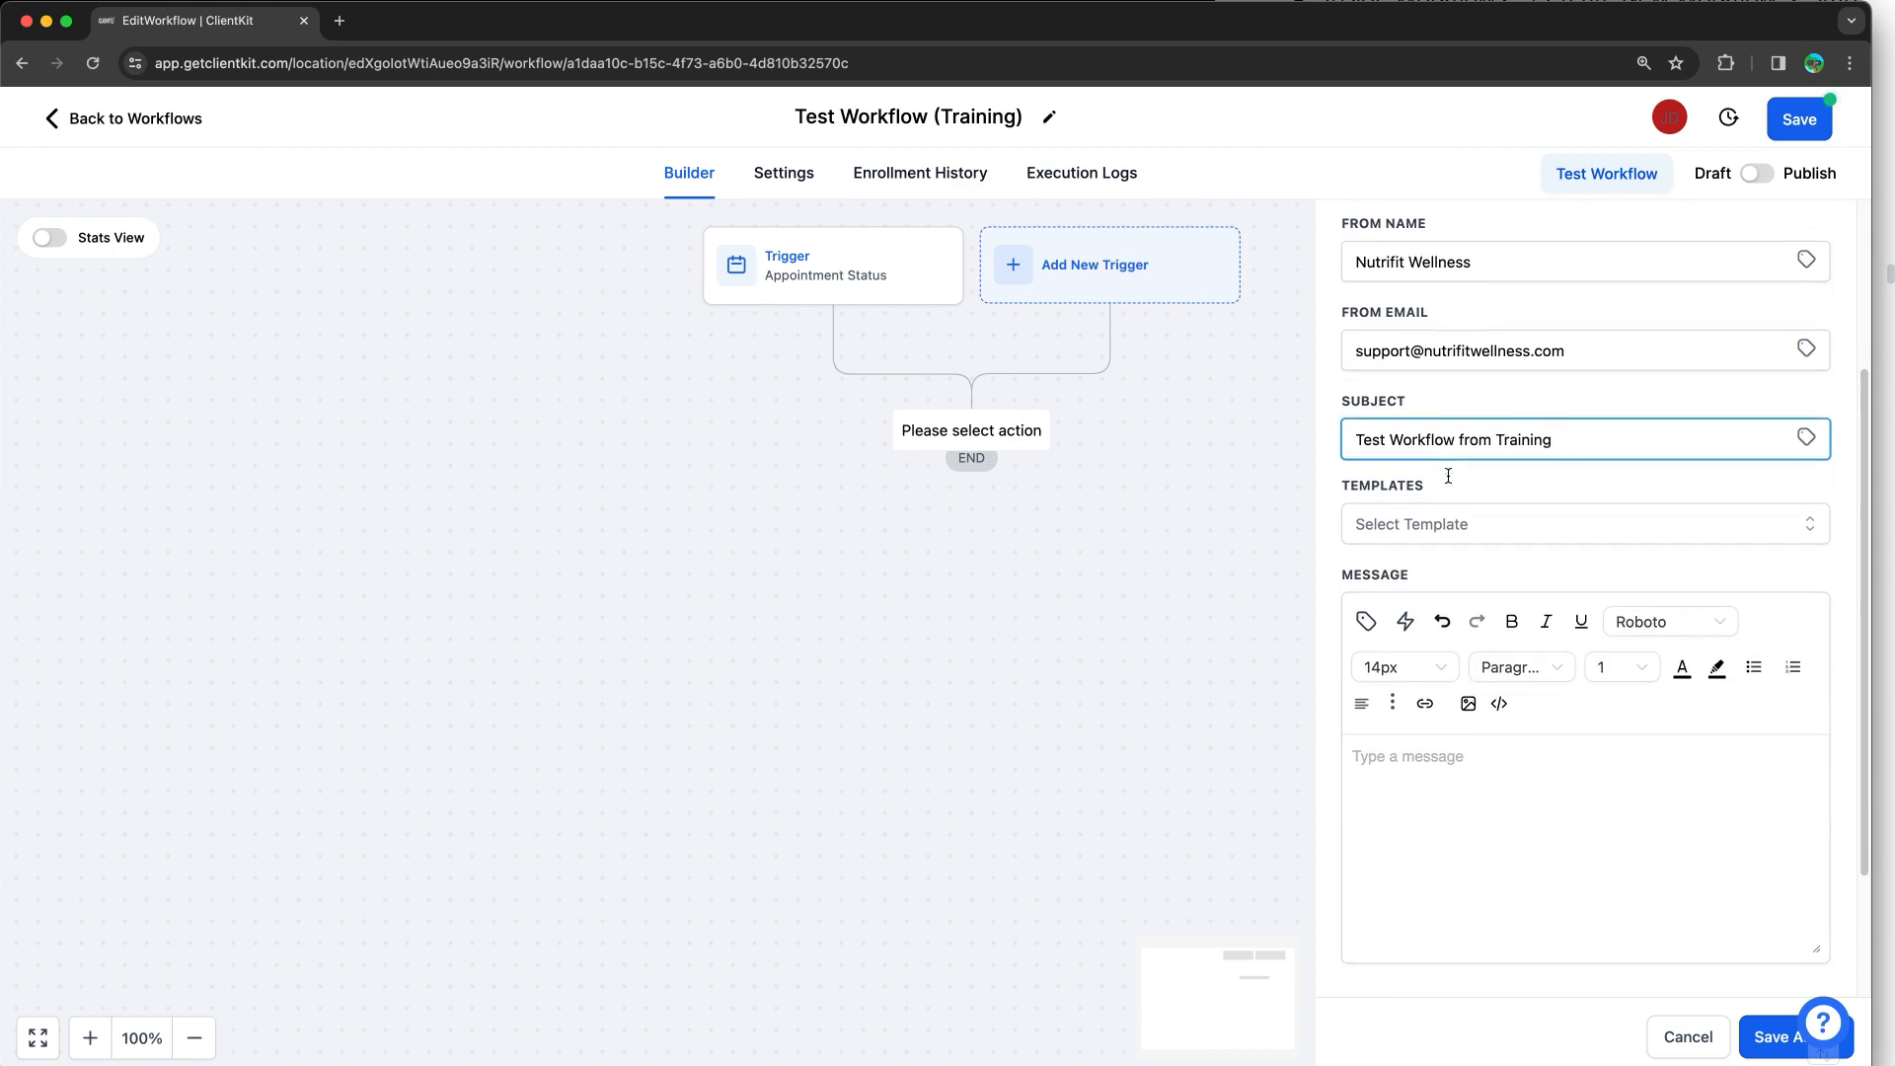
# Step: Begin the message with 'Hi {{contact.first_name}}', then 'This is {{user.name}}'
pyautogui.scroll(-1, 1447, 473)
pyautogui.click(1444, 691)
pyautogui.write('Hi')
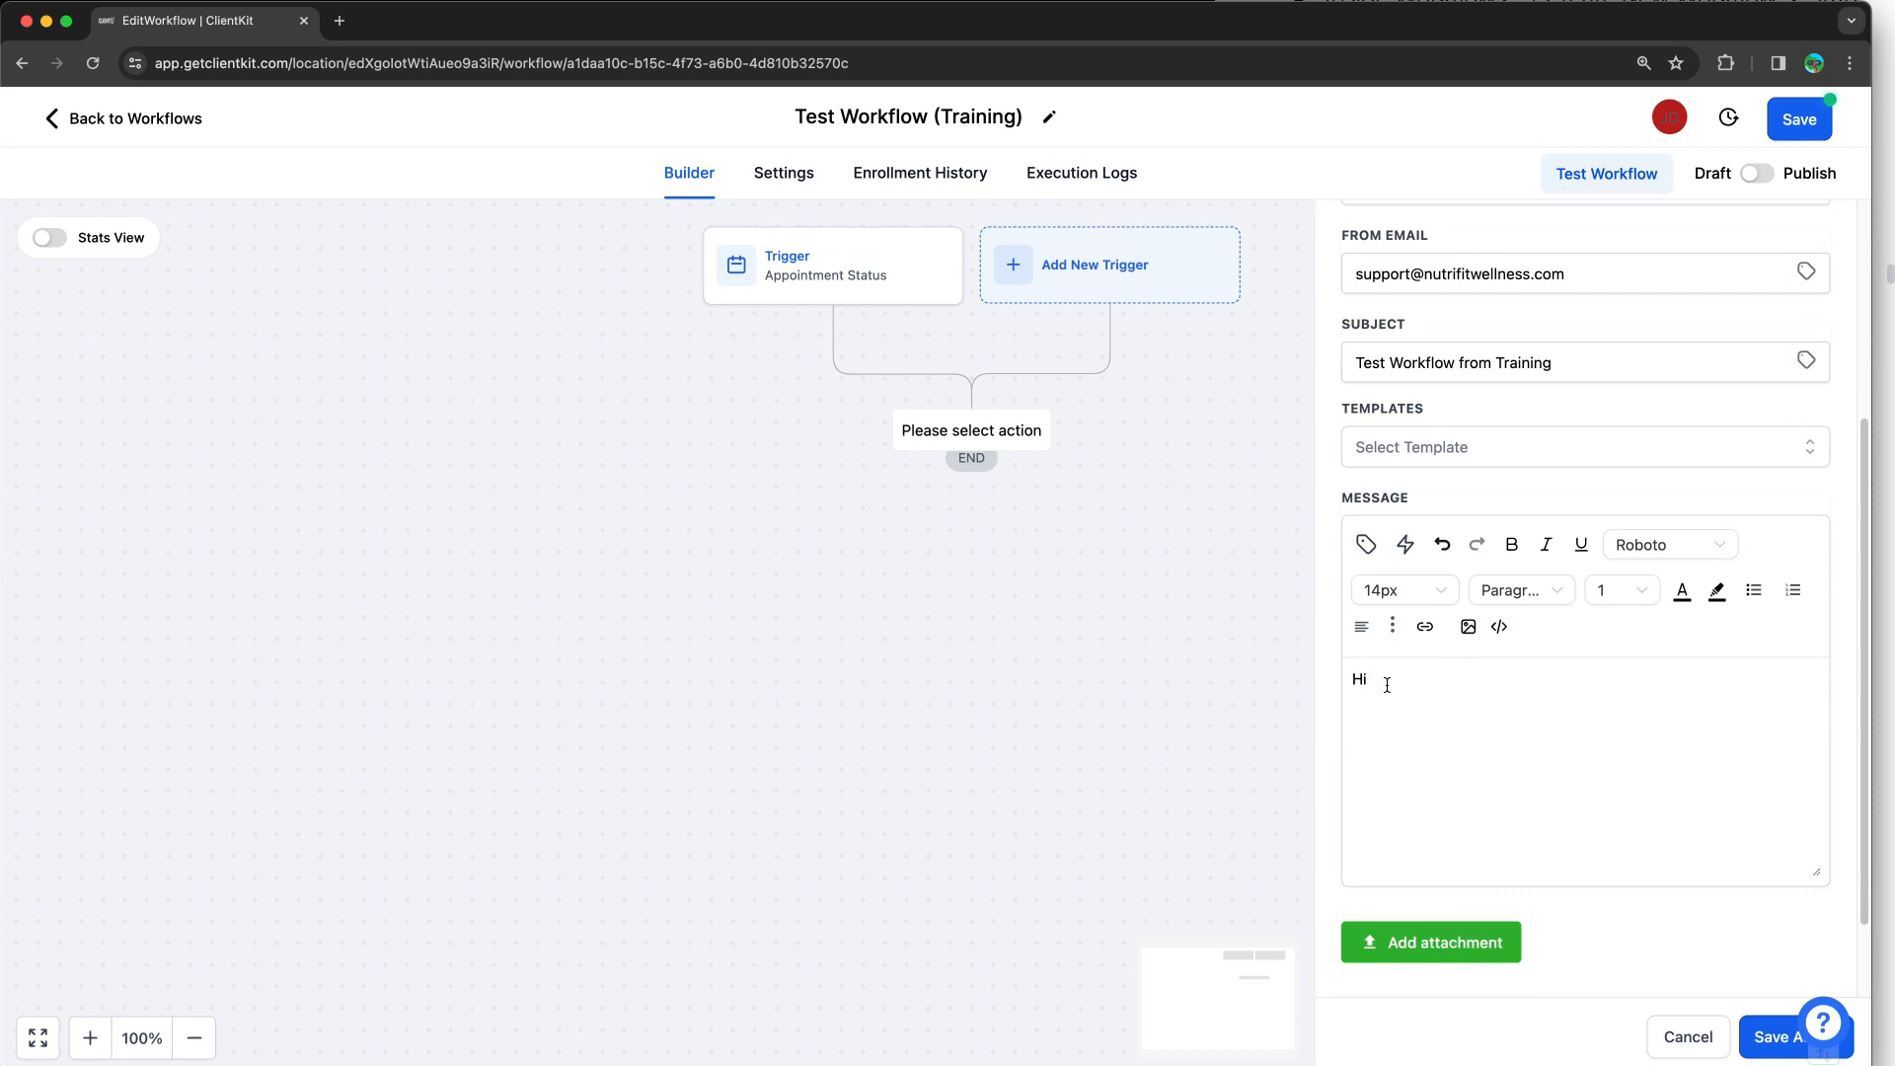
pyautogui.click(1364, 545)
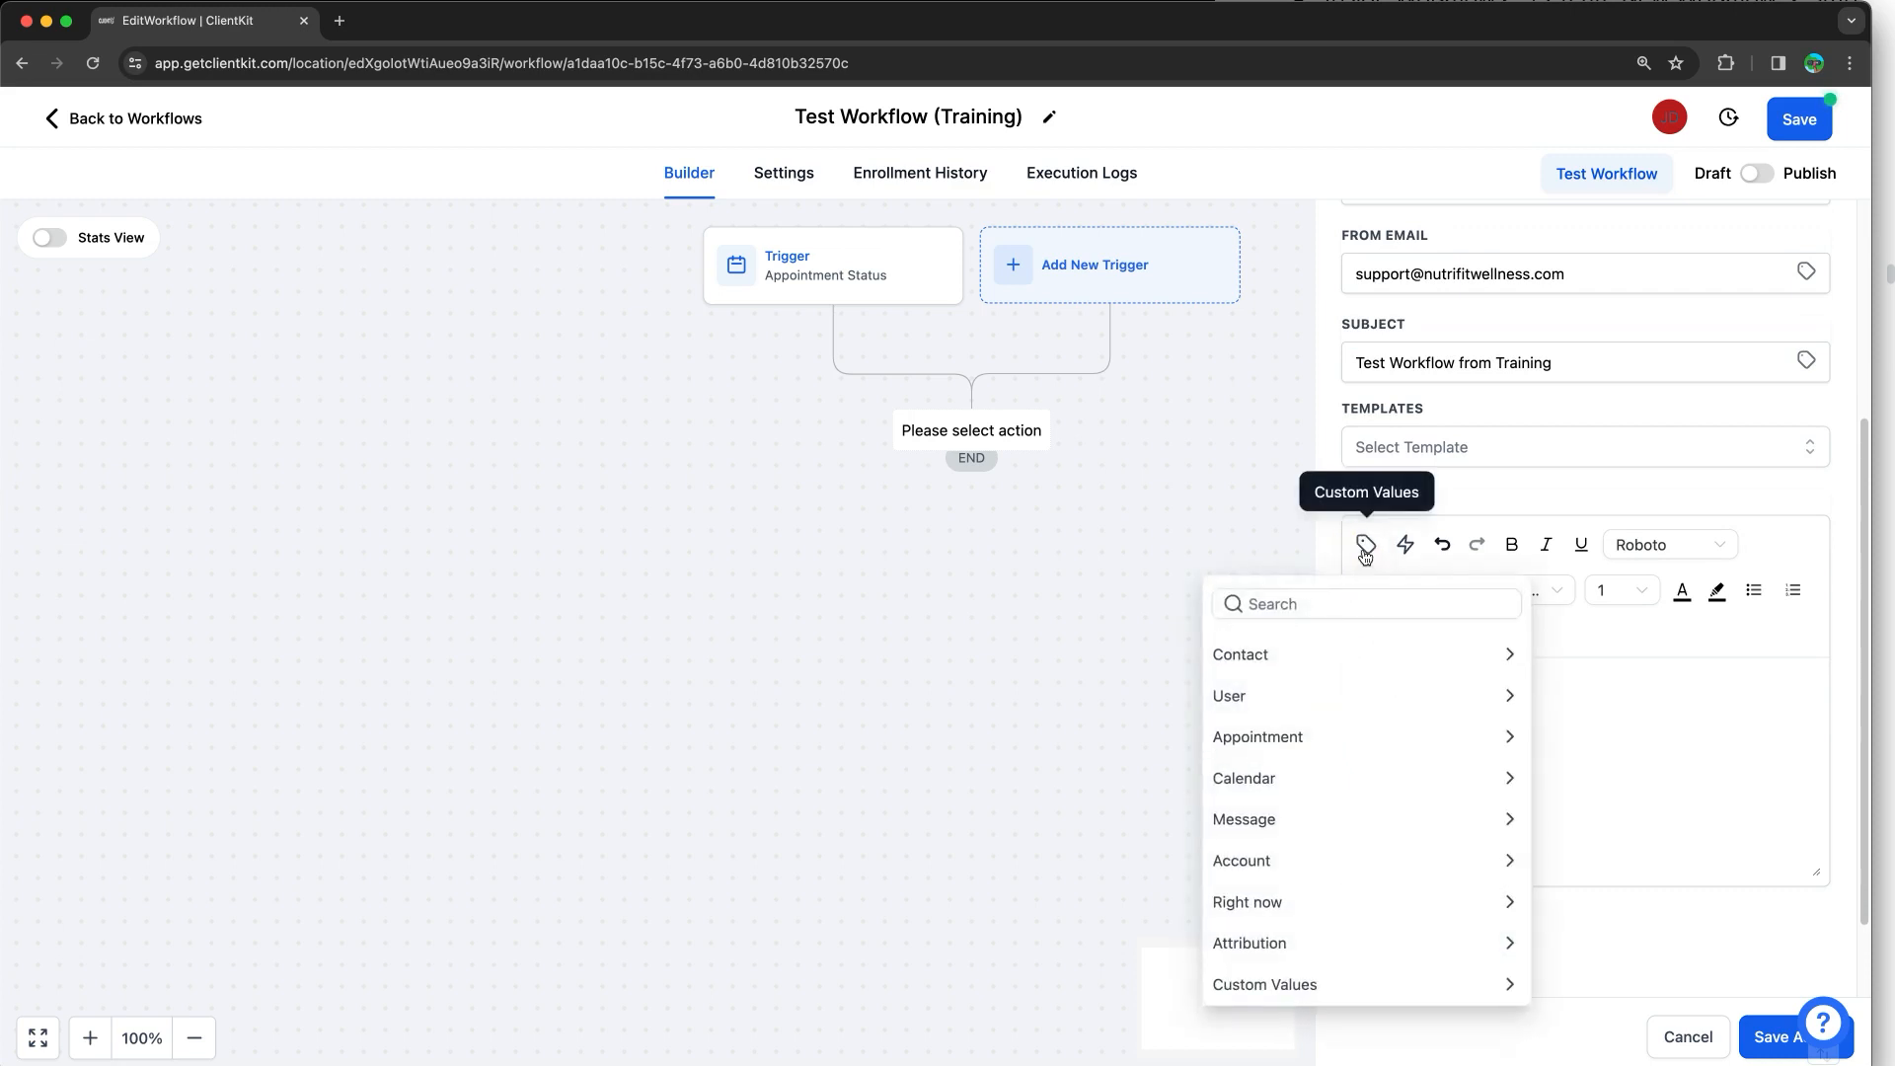
pyautogui.click(1359, 650)
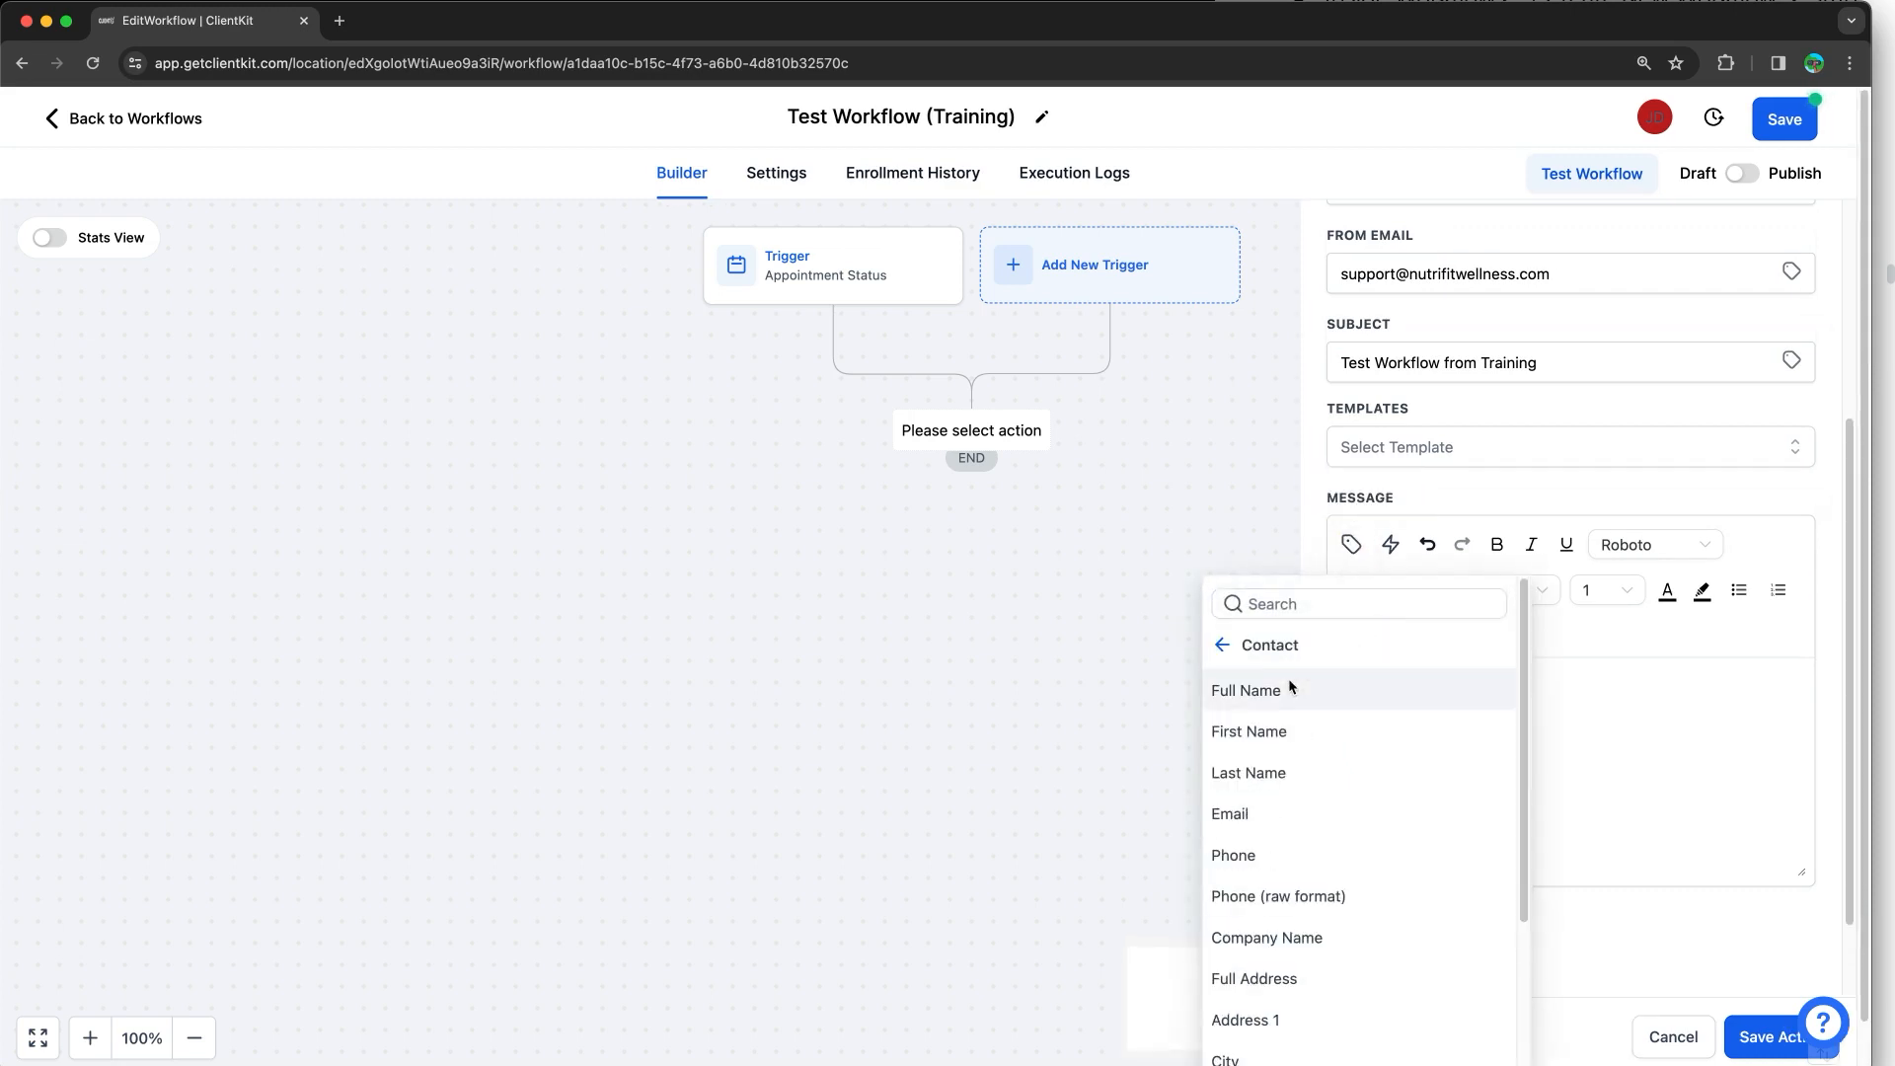
pyautogui.click(1281, 732)
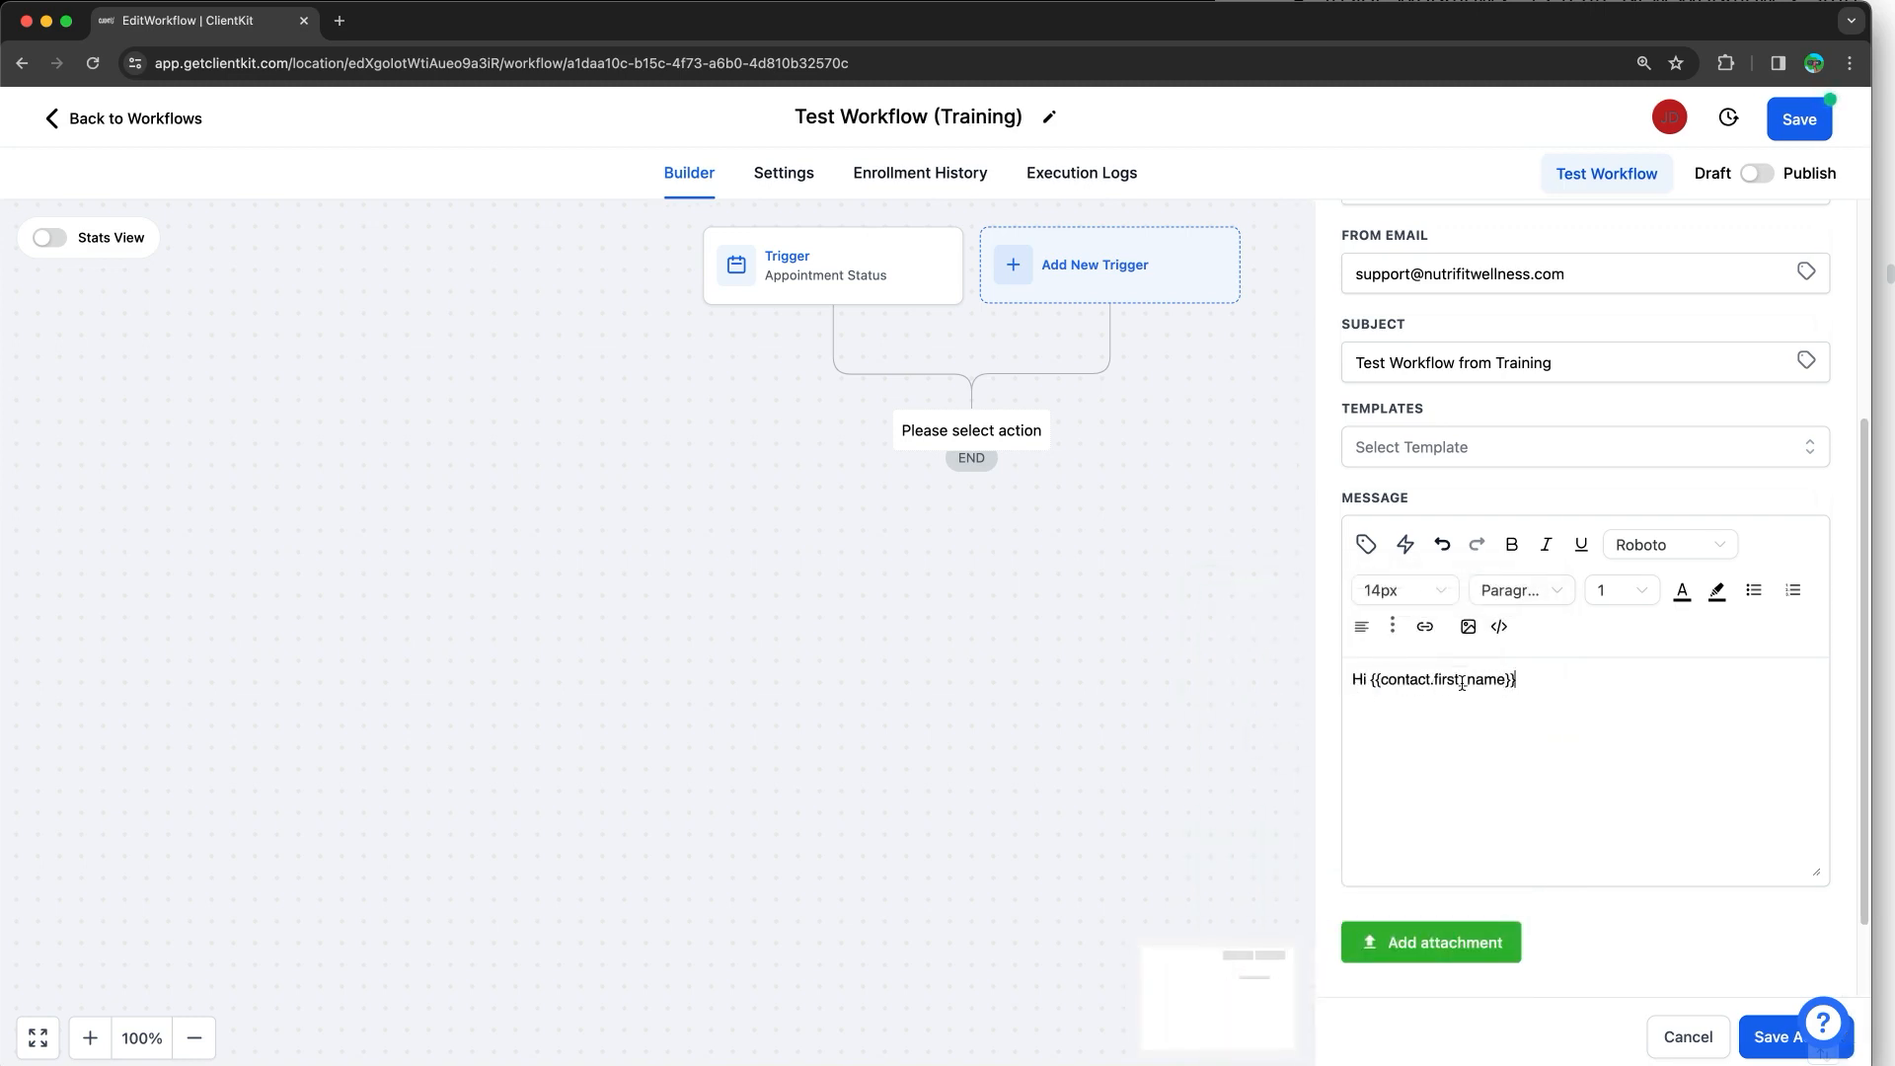
pyautogui.write('This is')
pyautogui.click(1366, 544)
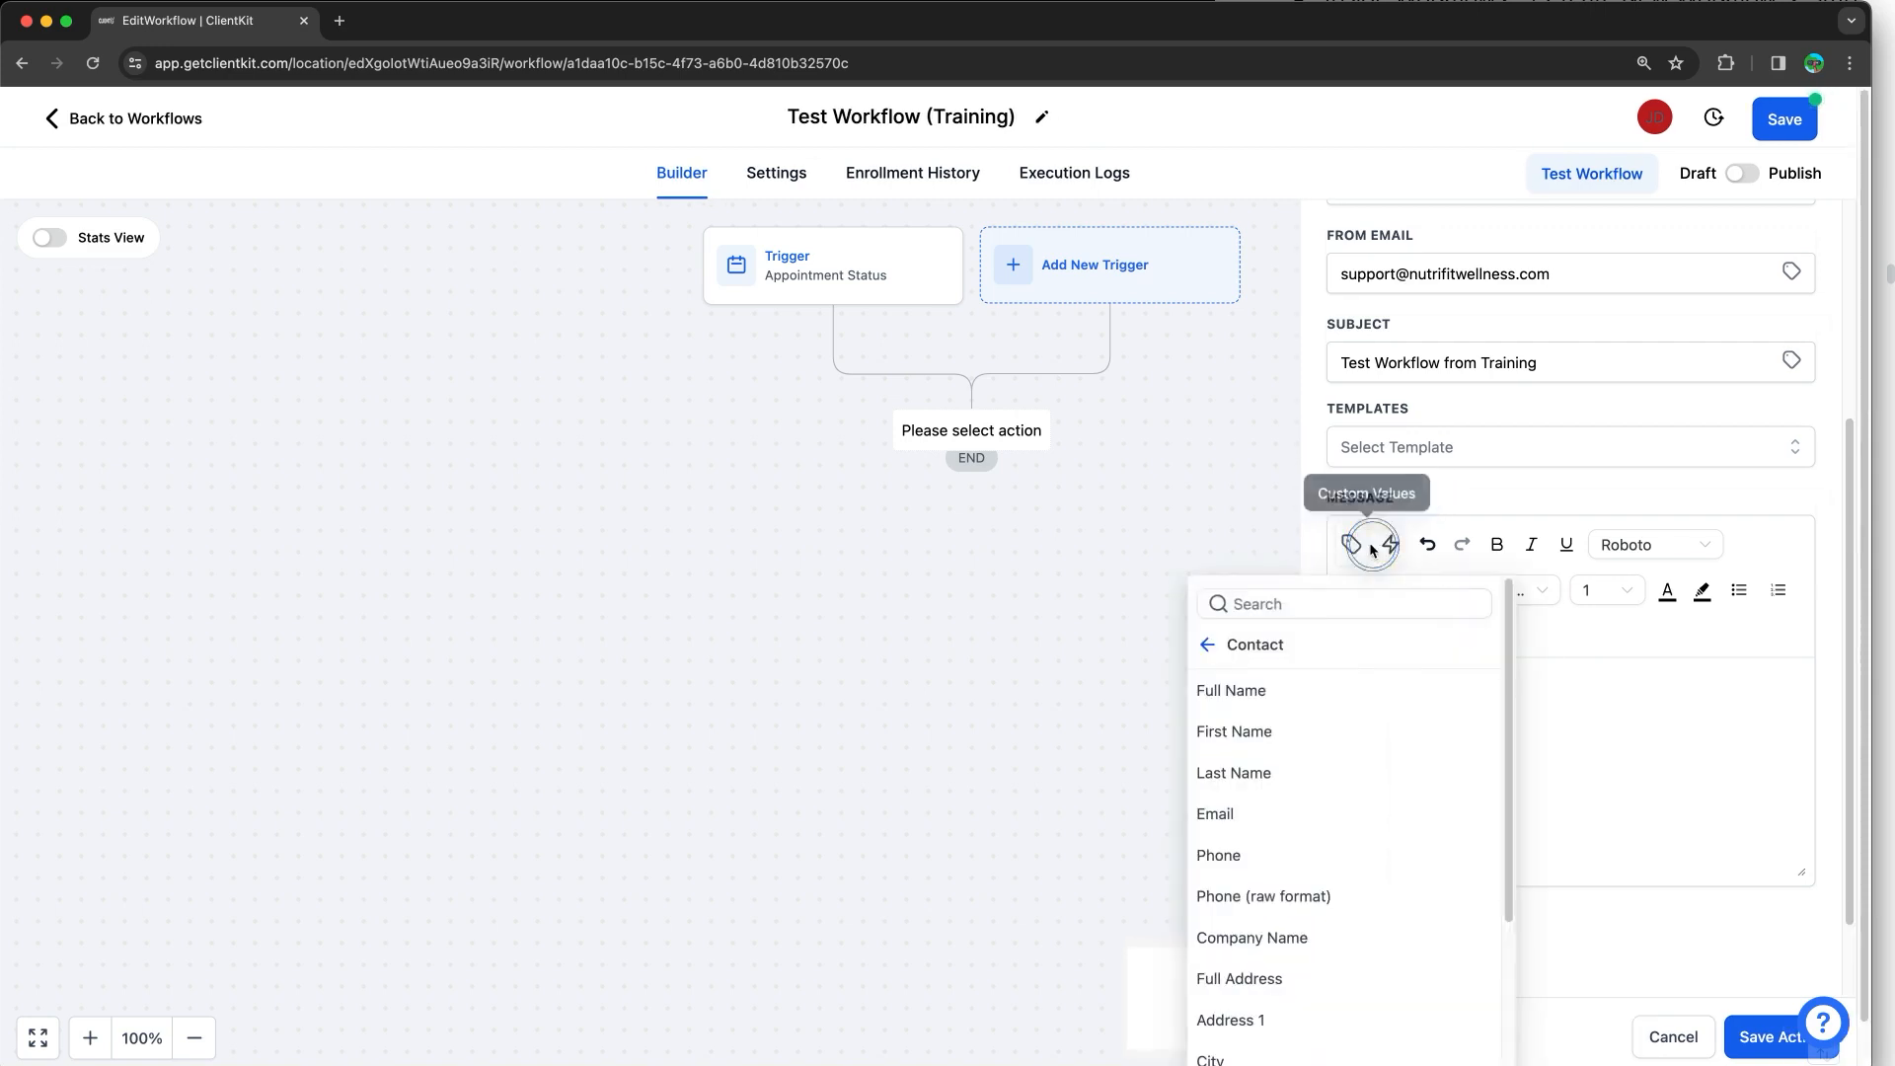
pyautogui.click(1234, 651)
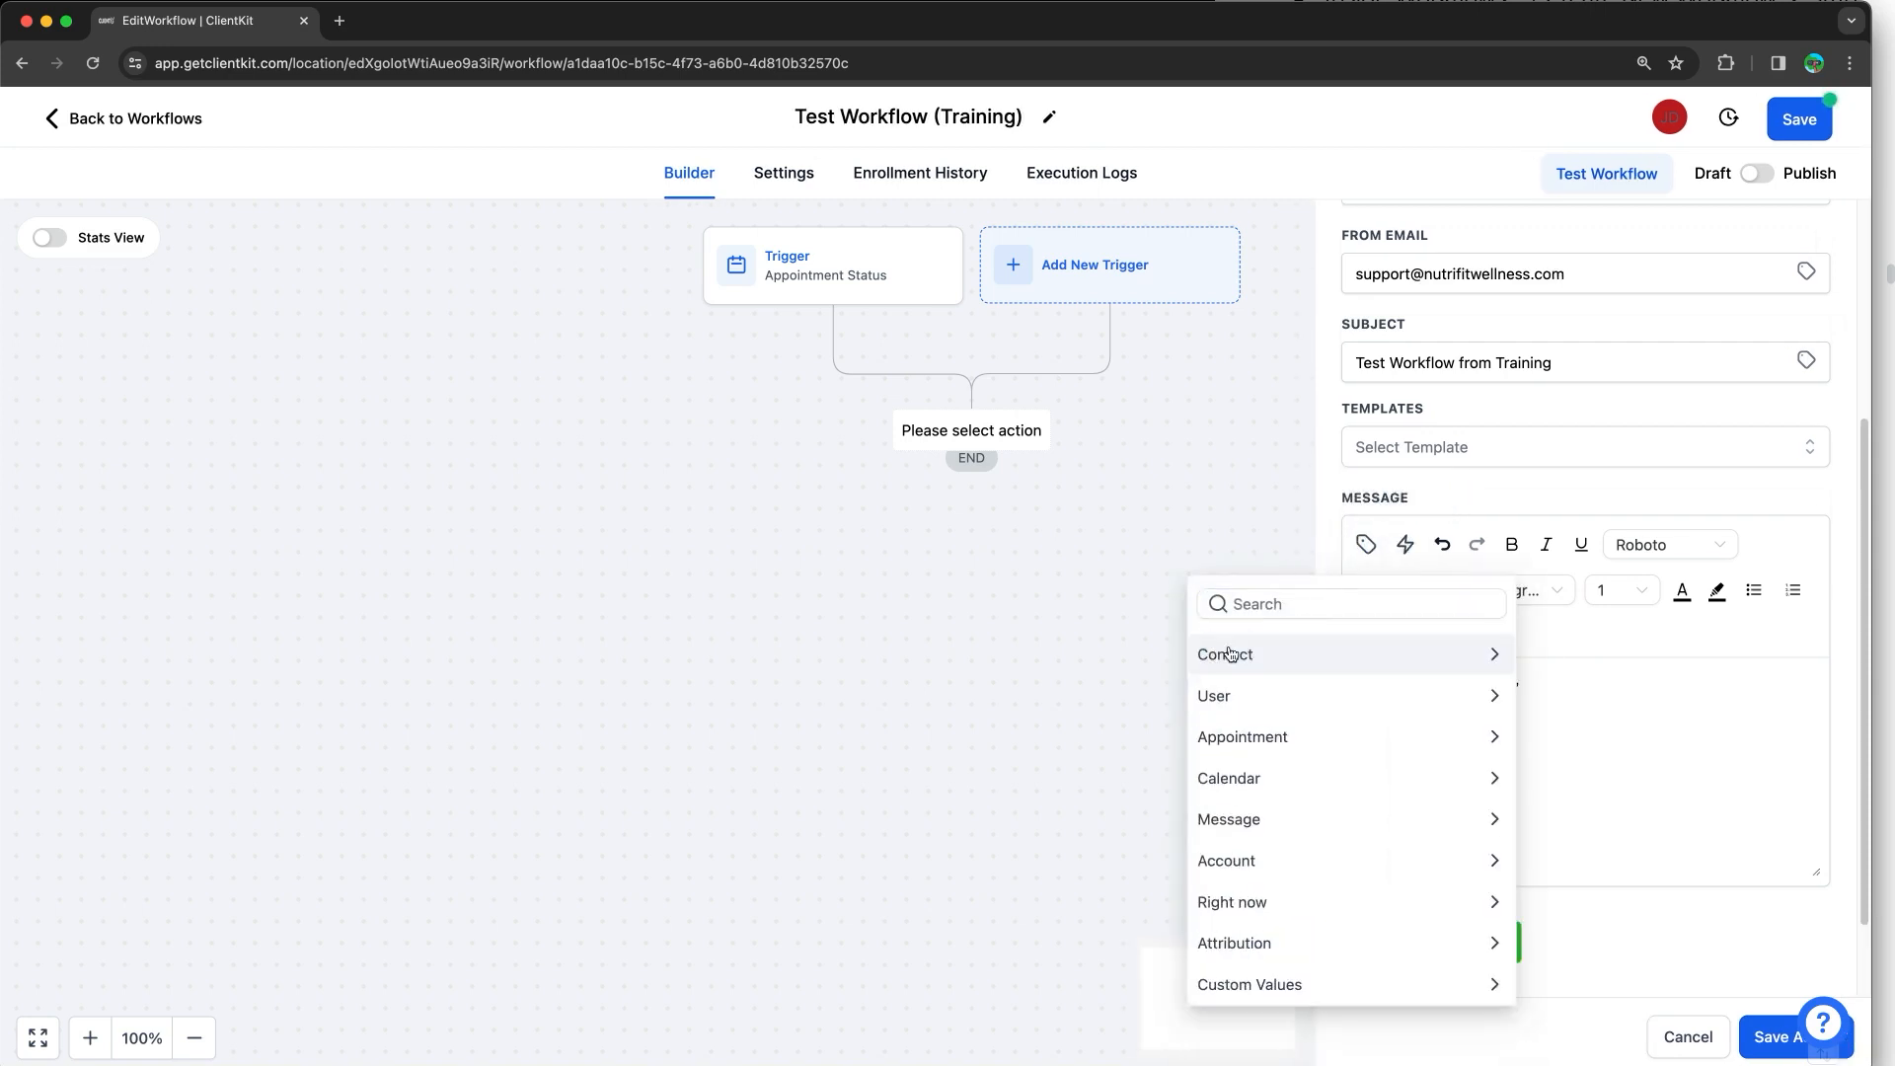
pyautogui.click(1326, 709)
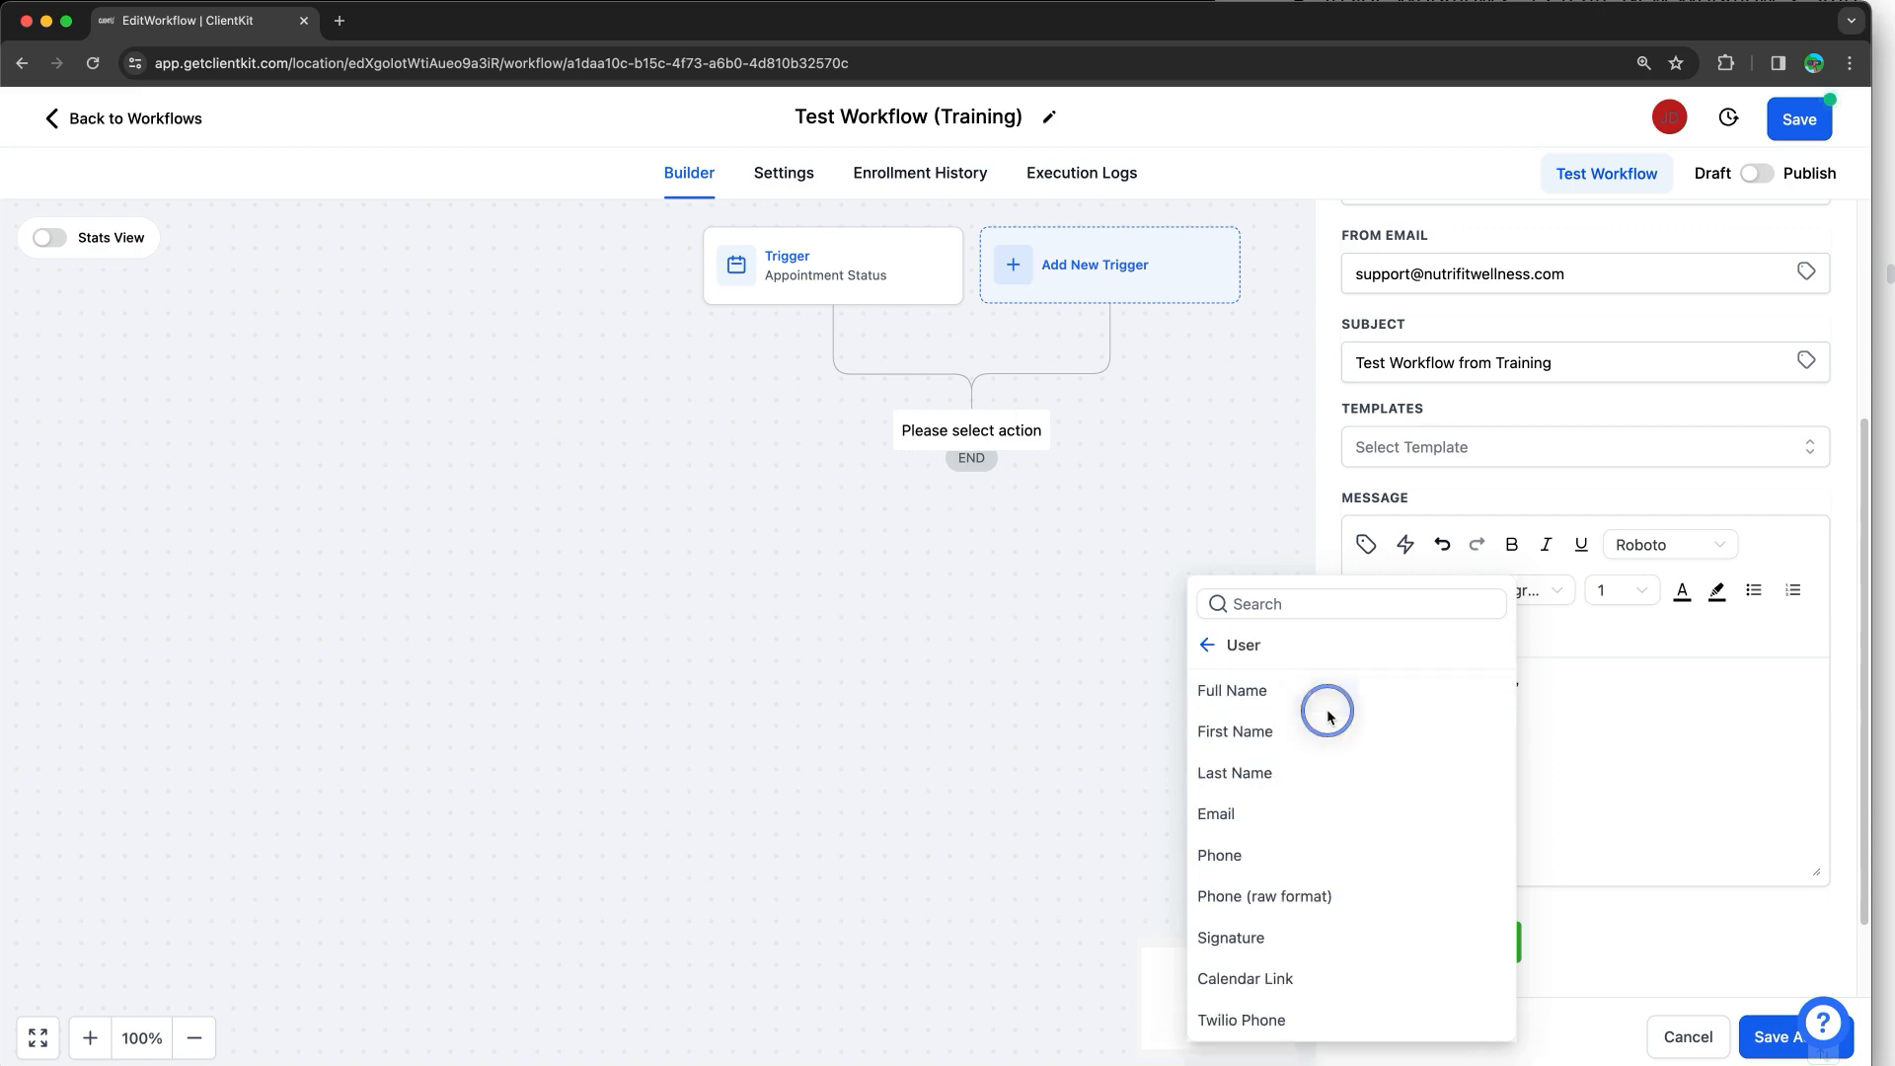
pyautogui.click(1255, 696)
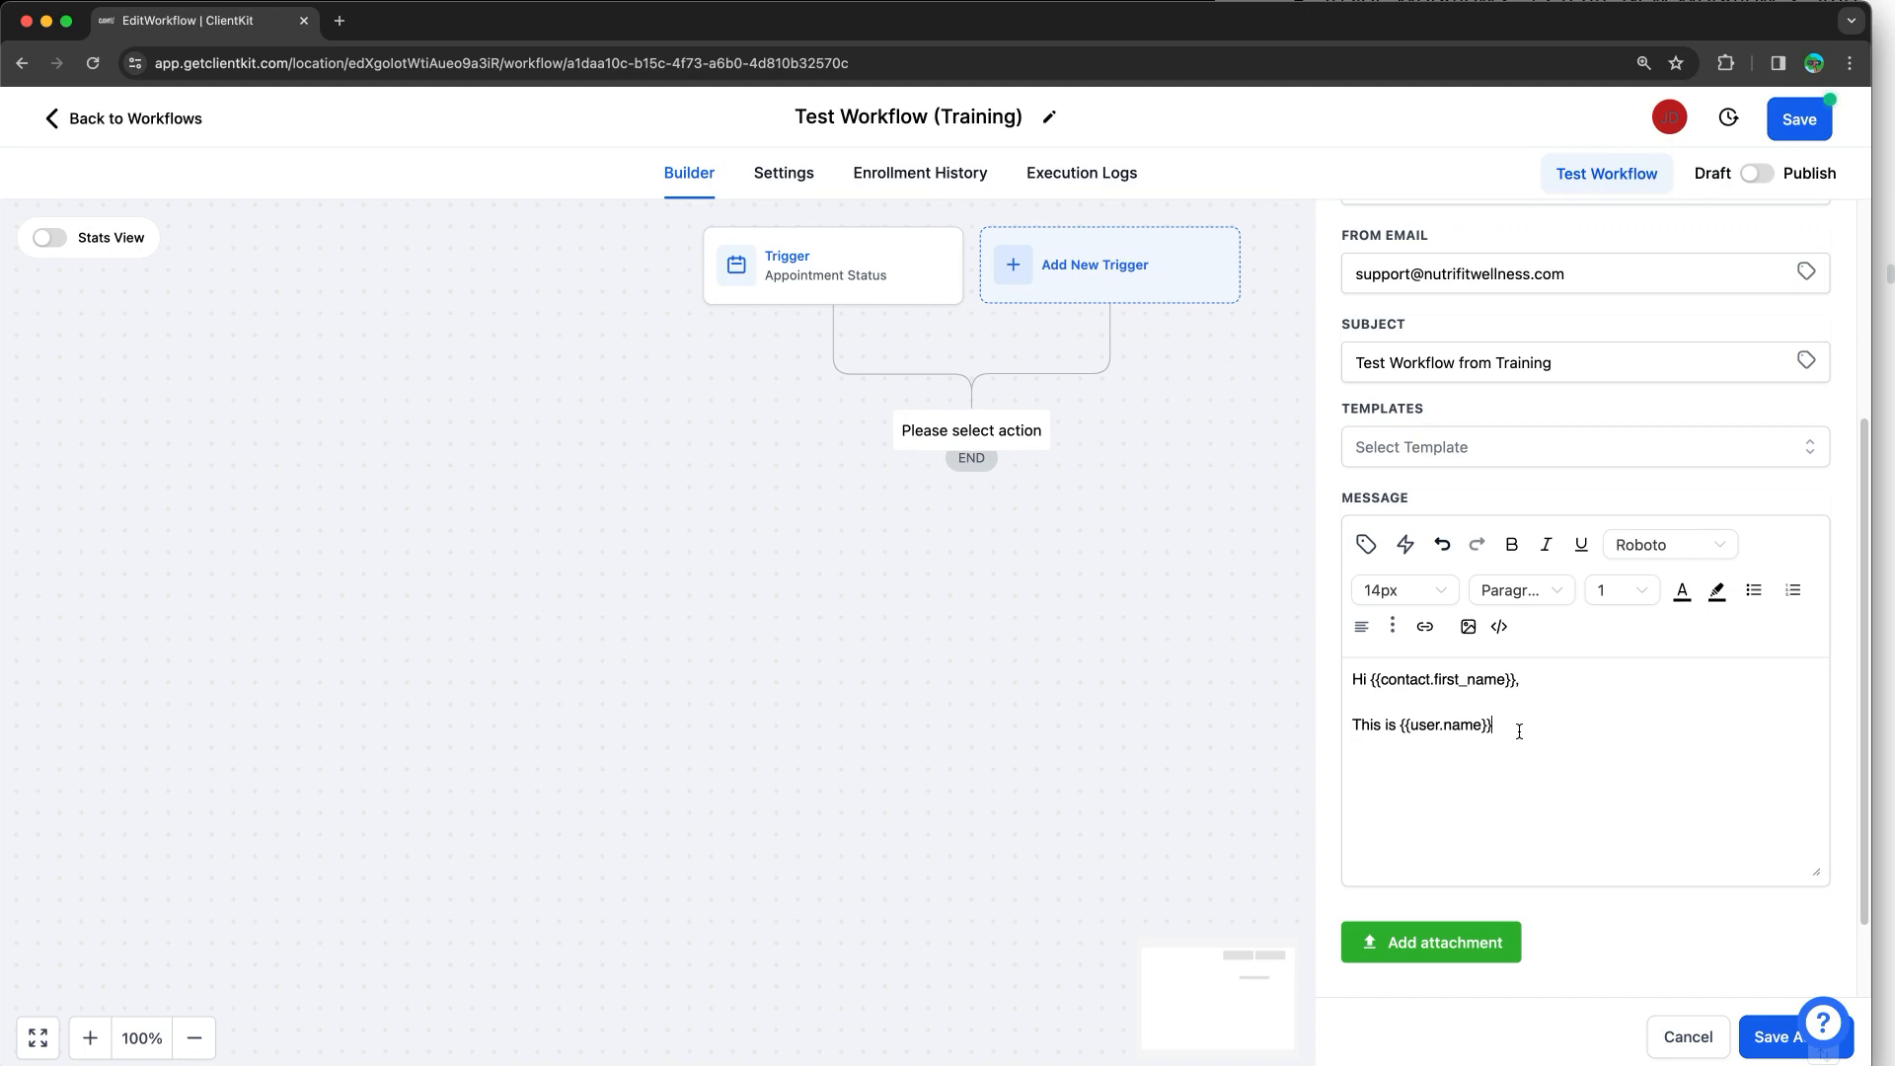
# Step: Continue with 'your appointment is {{appointment.start_time}}' and end 'Talk to you then!'
pyautogui.write('your appointment is')
pyautogui.click(1366, 544)
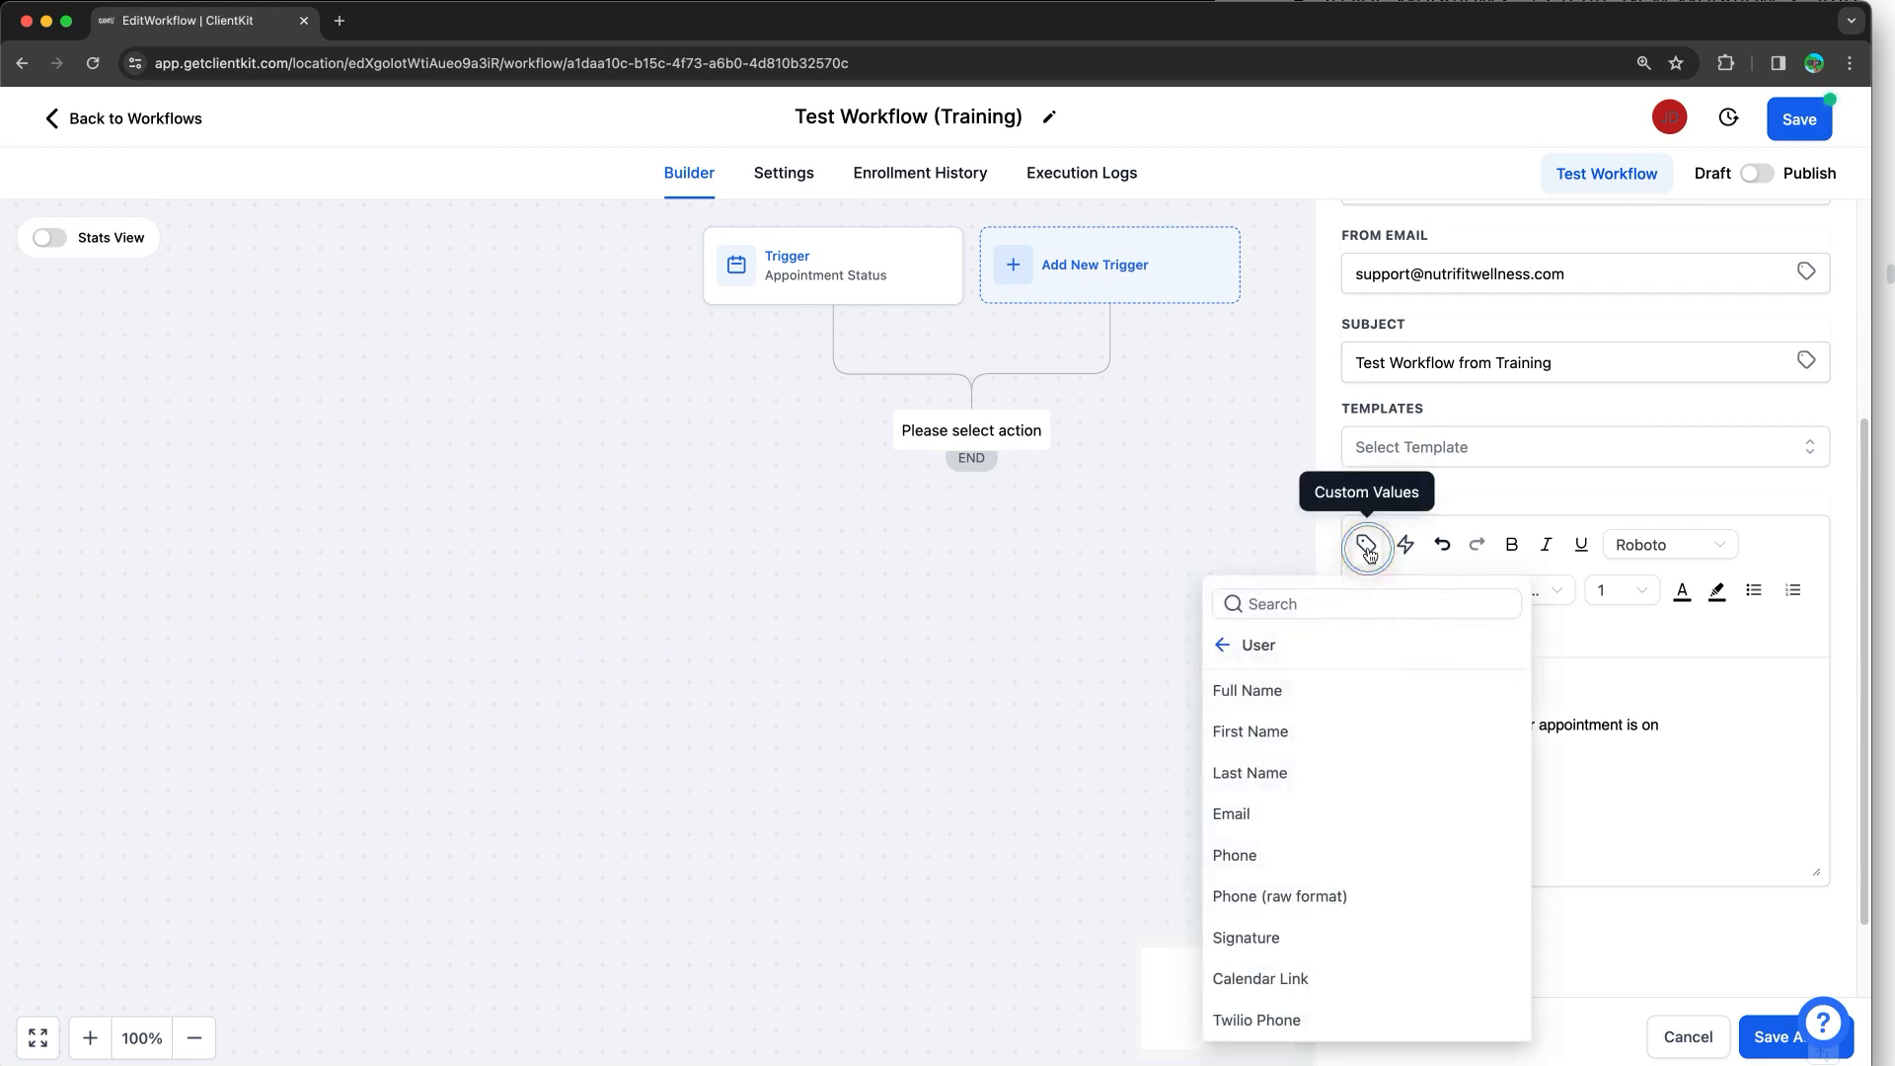
pyautogui.click(1246, 648)
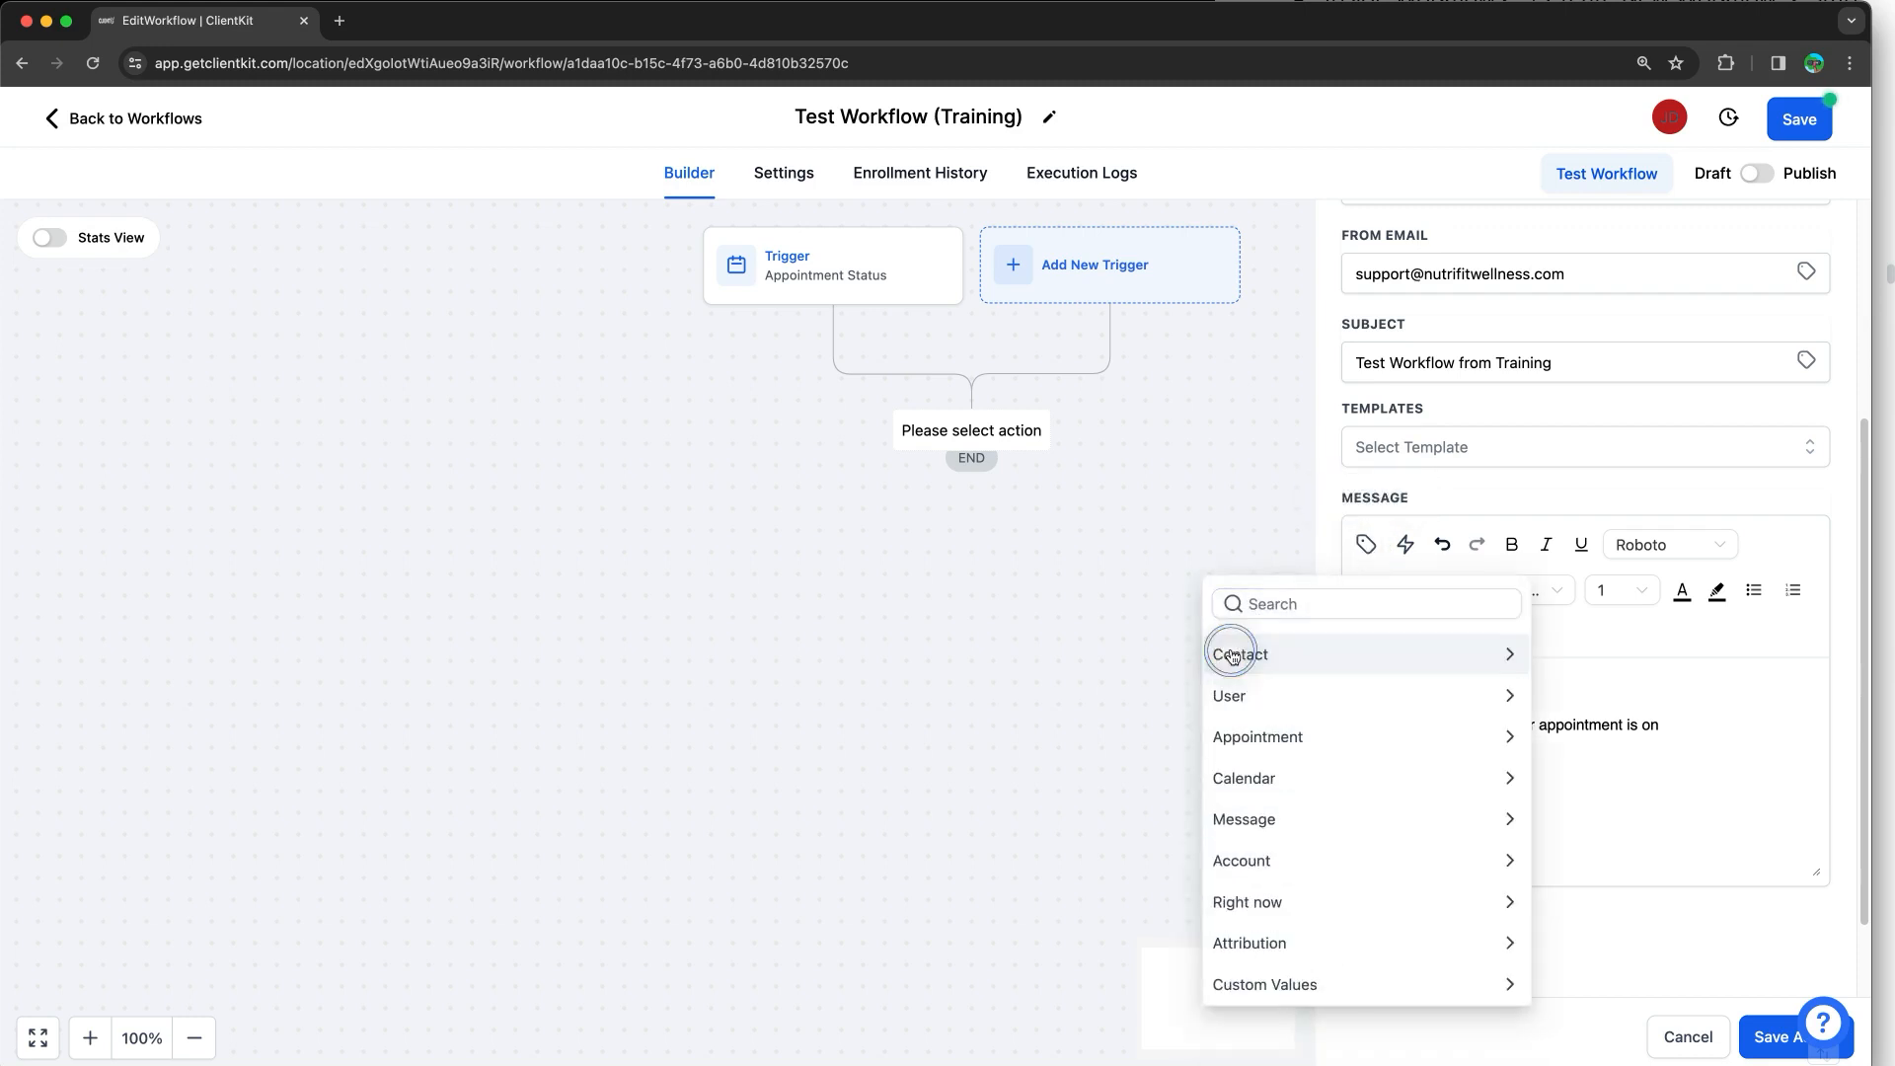
pyautogui.click(1317, 747)
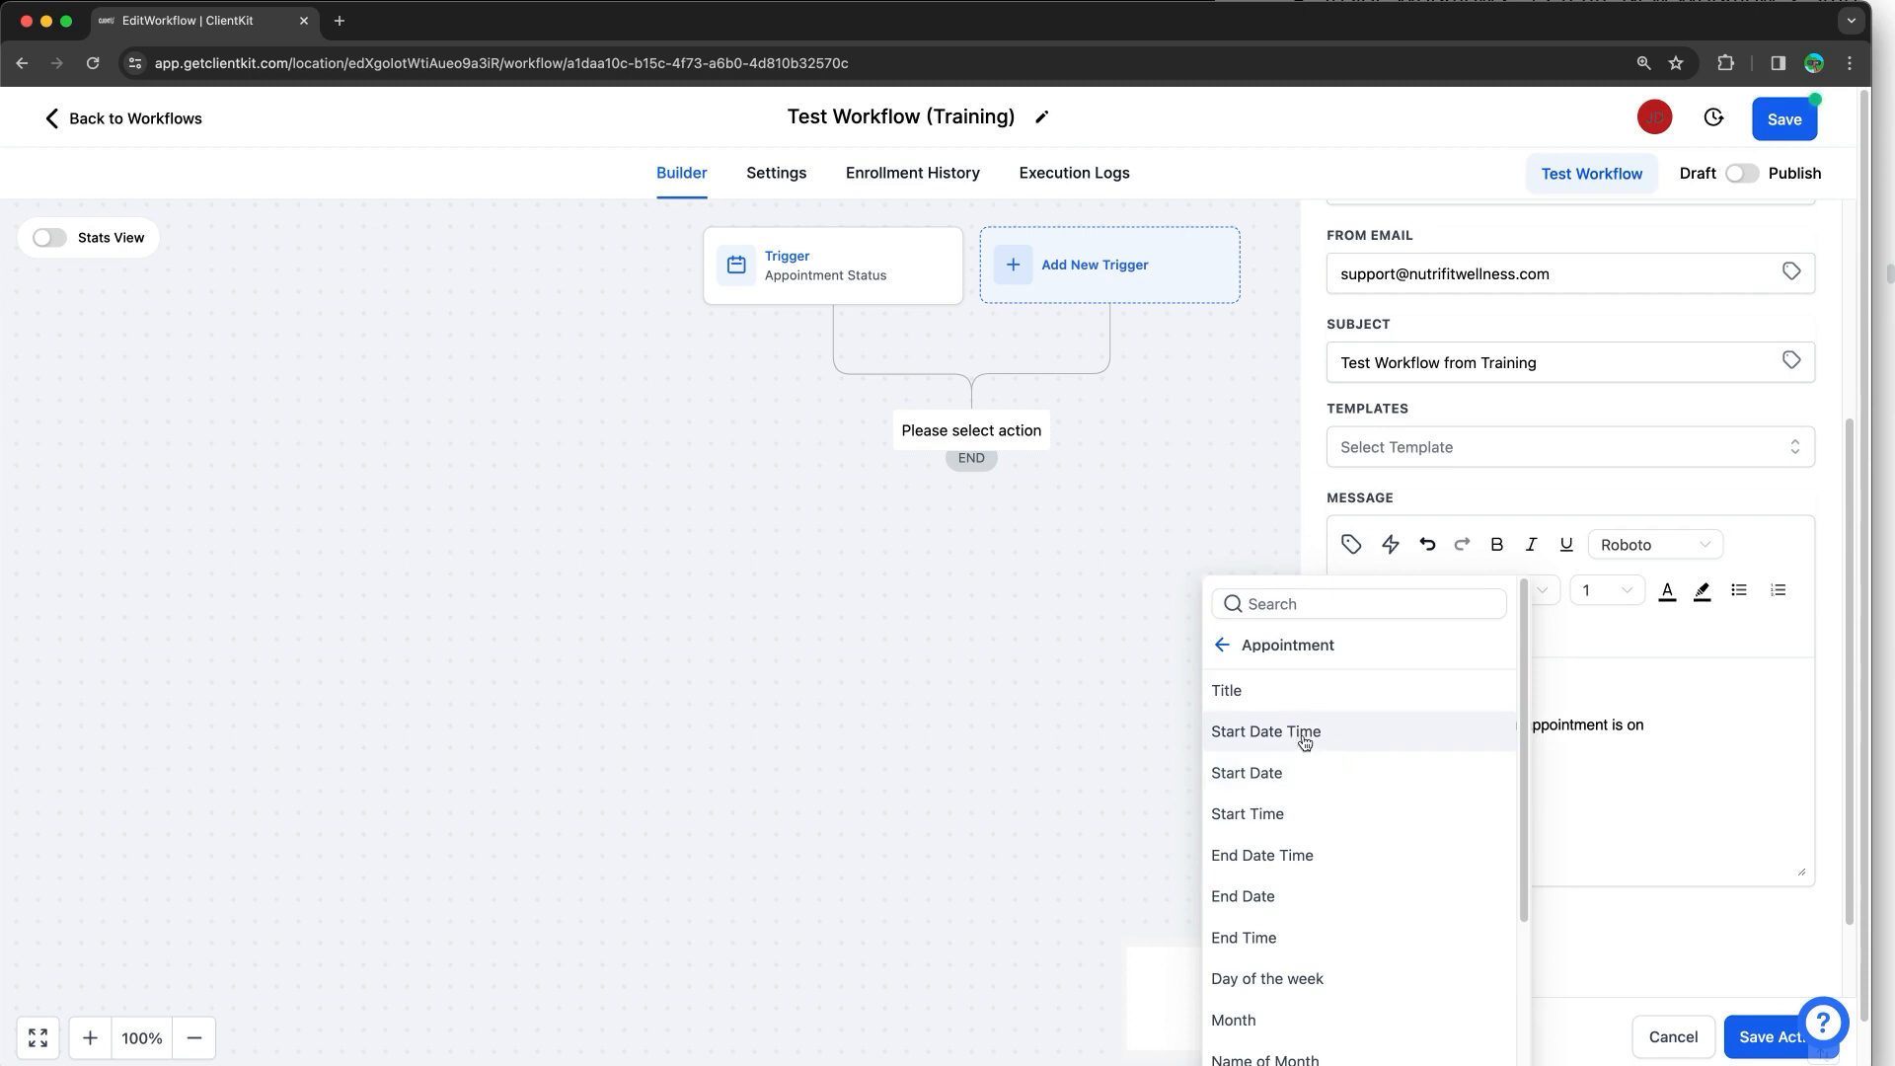
pyautogui.click(1296, 744)
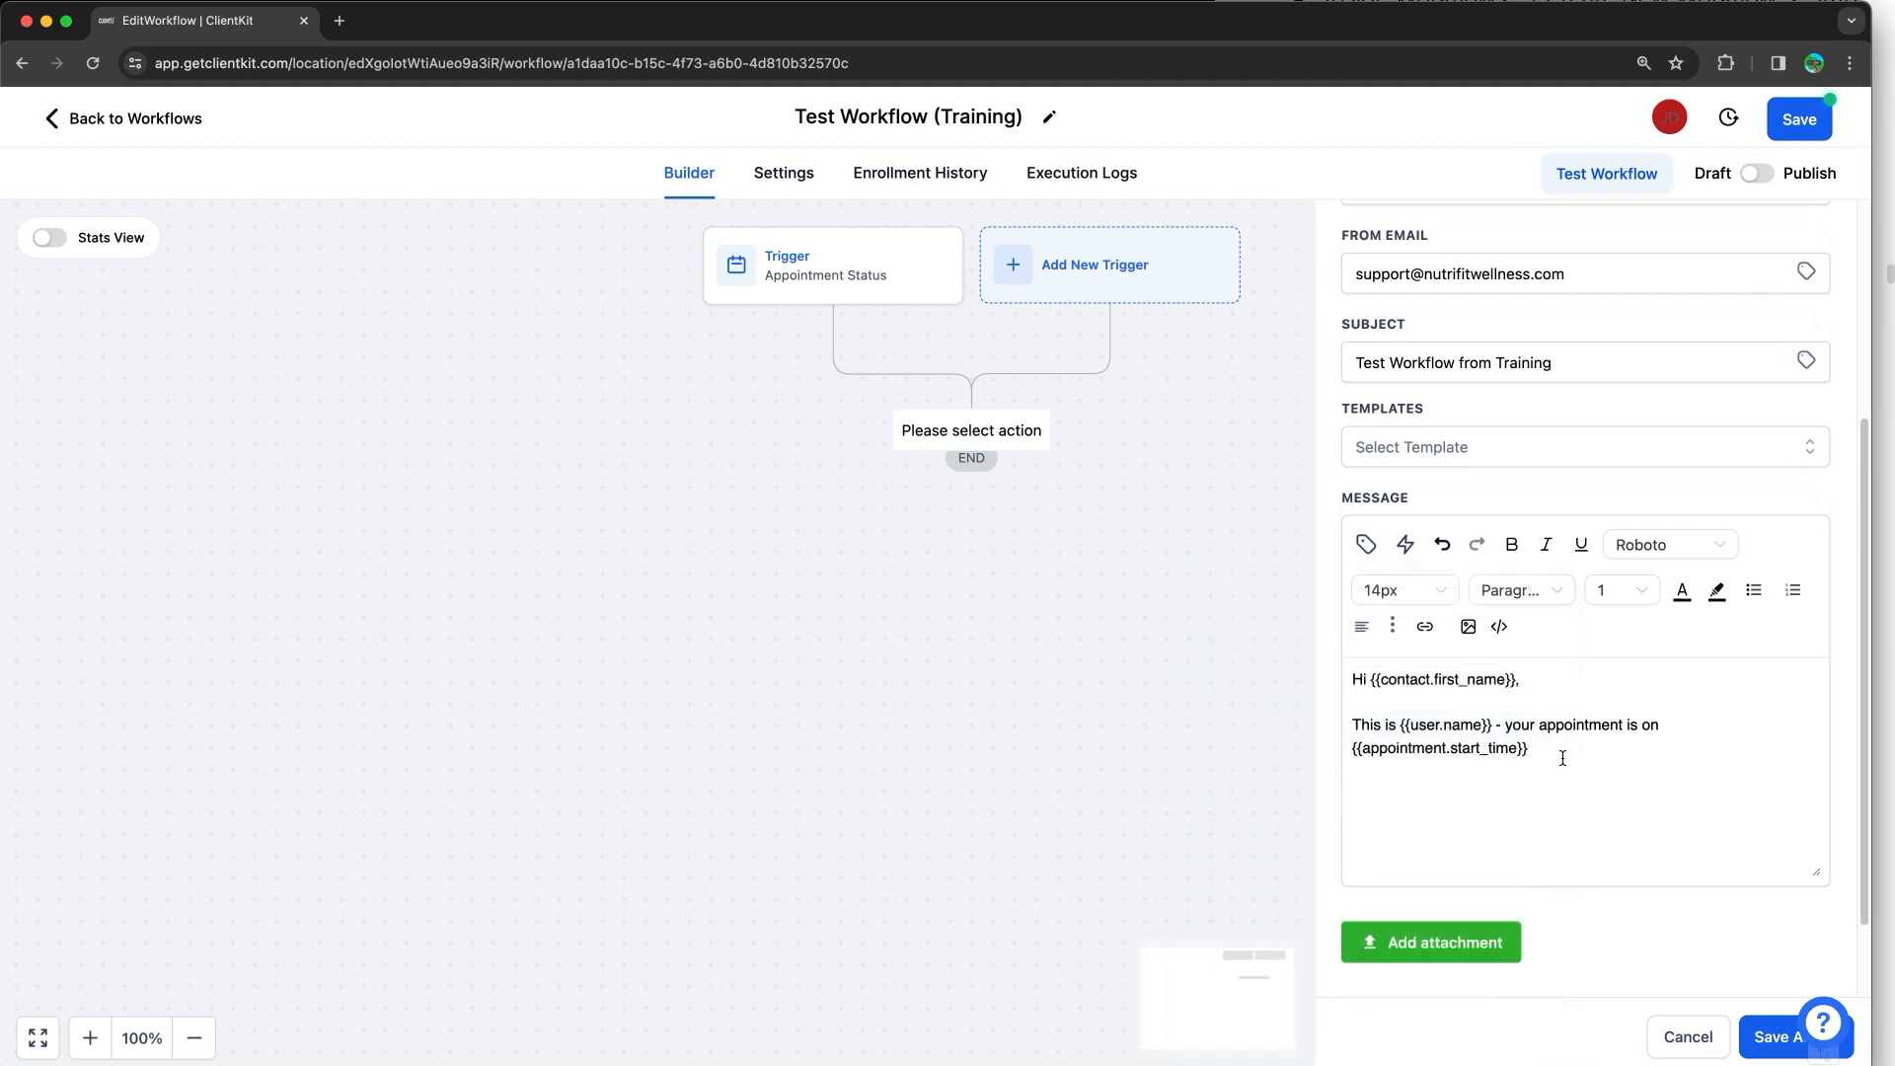
pyautogui.write('Talk to you then!')
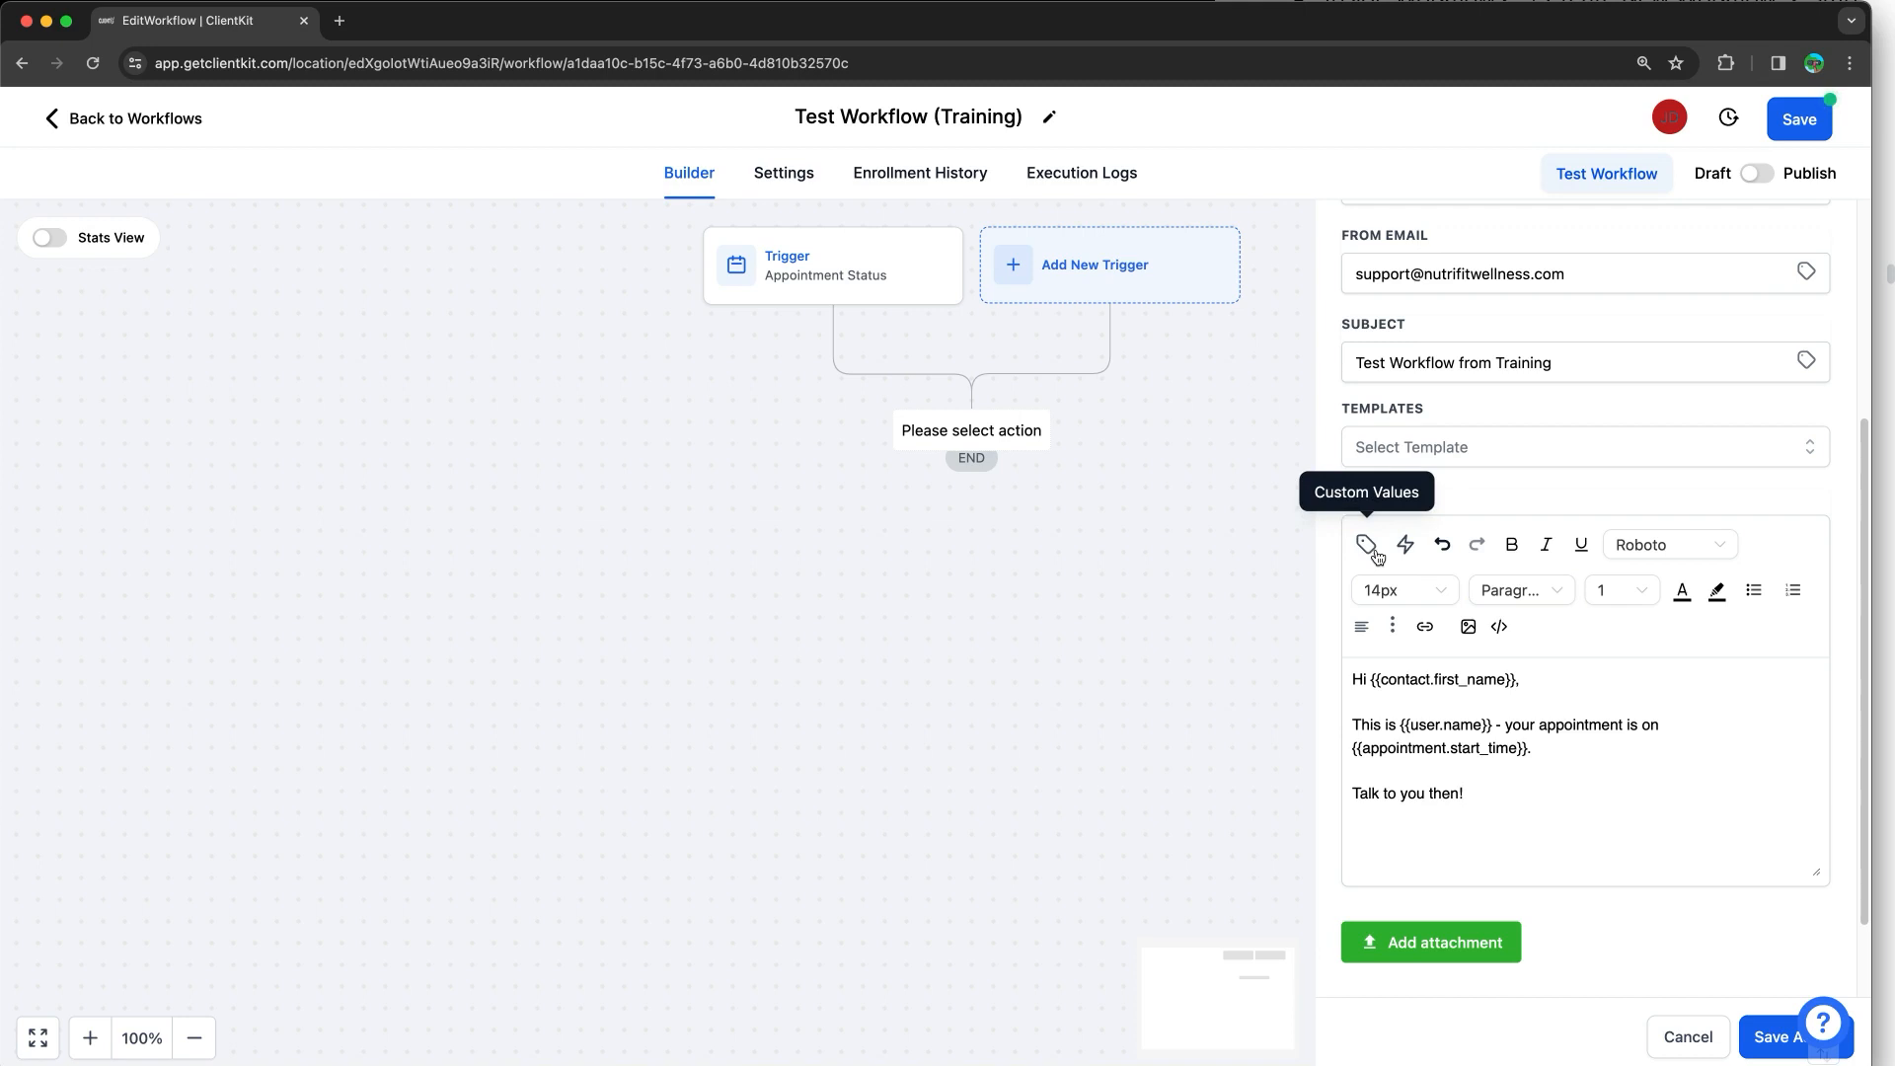
pyautogui.scroll(5, 1373, 556)
# Step: Review the composed message body, selecting and marking up its merge-field text
pyautogui.hscroll(3, 1376, 557)
pyautogui.scroll(-1, 1379, 557)
pyautogui.scroll(5, 1378, 558)
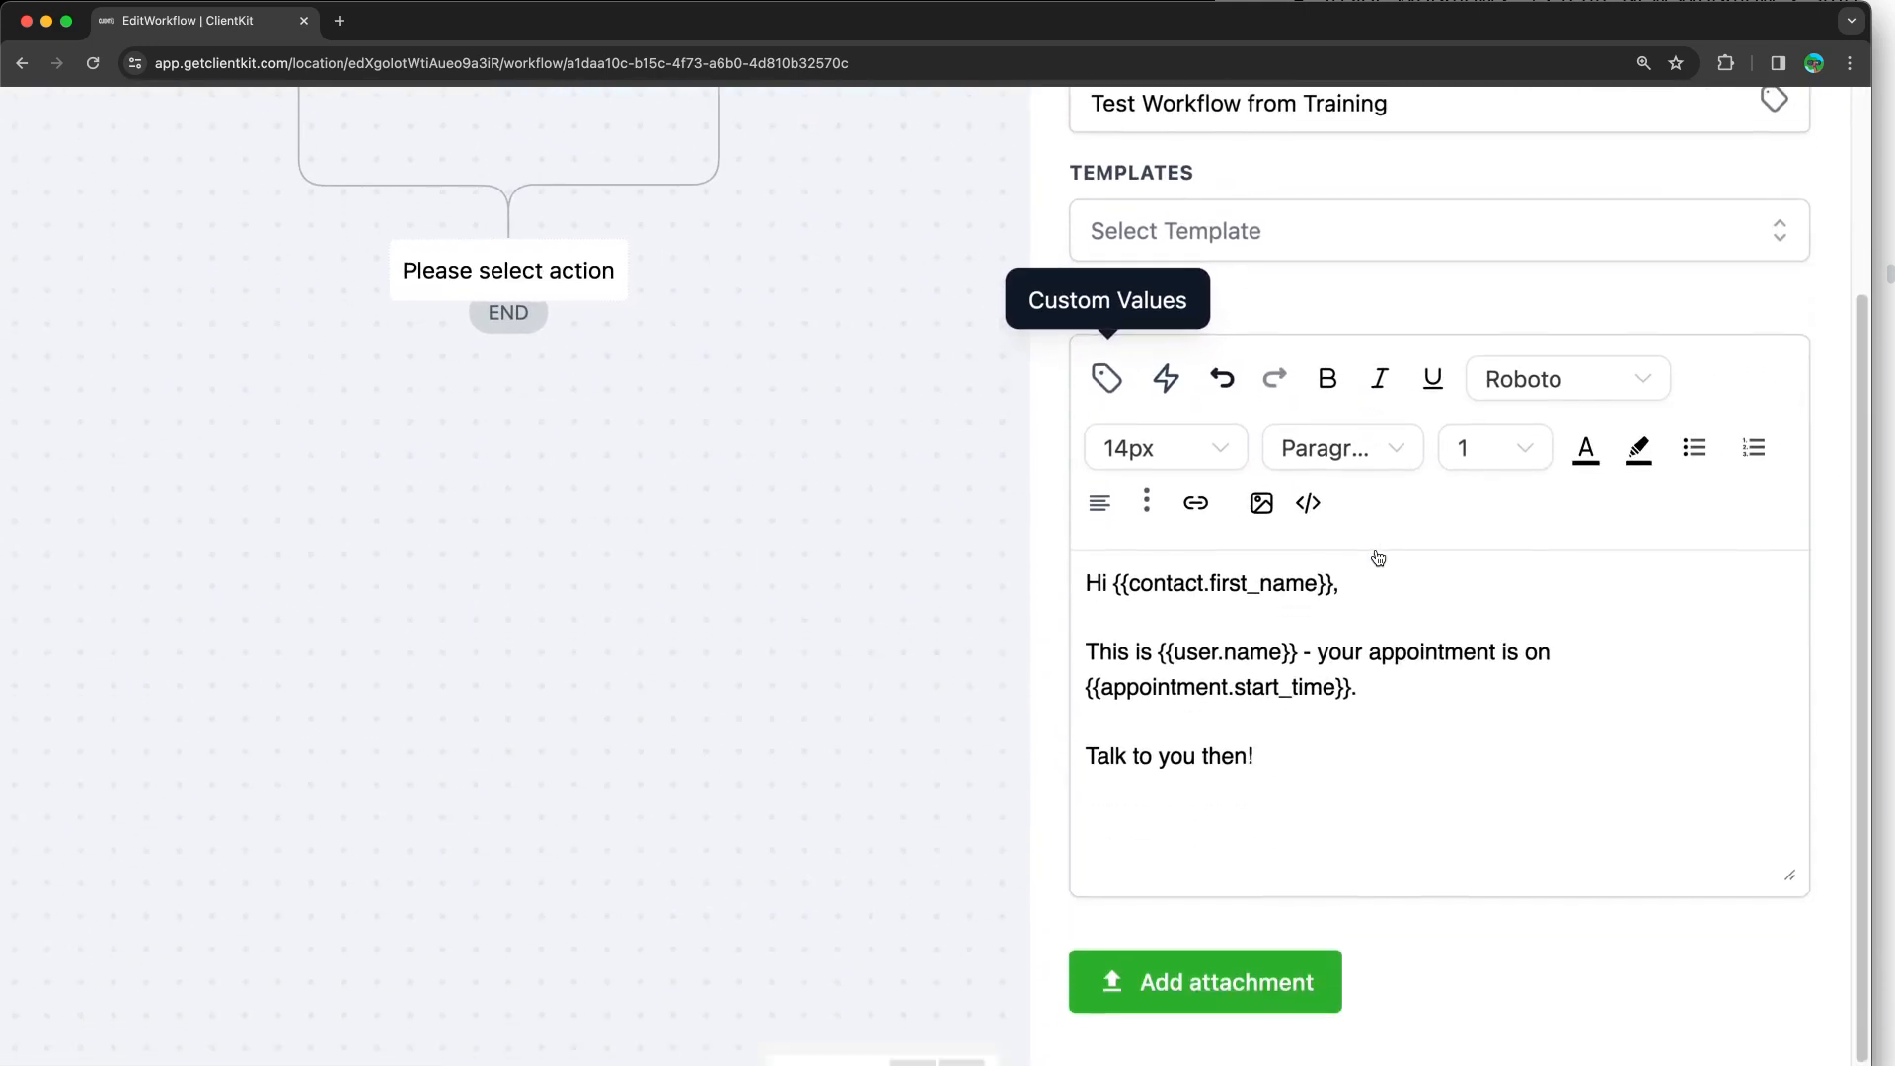
pyautogui.hscroll(3, 1378, 558)
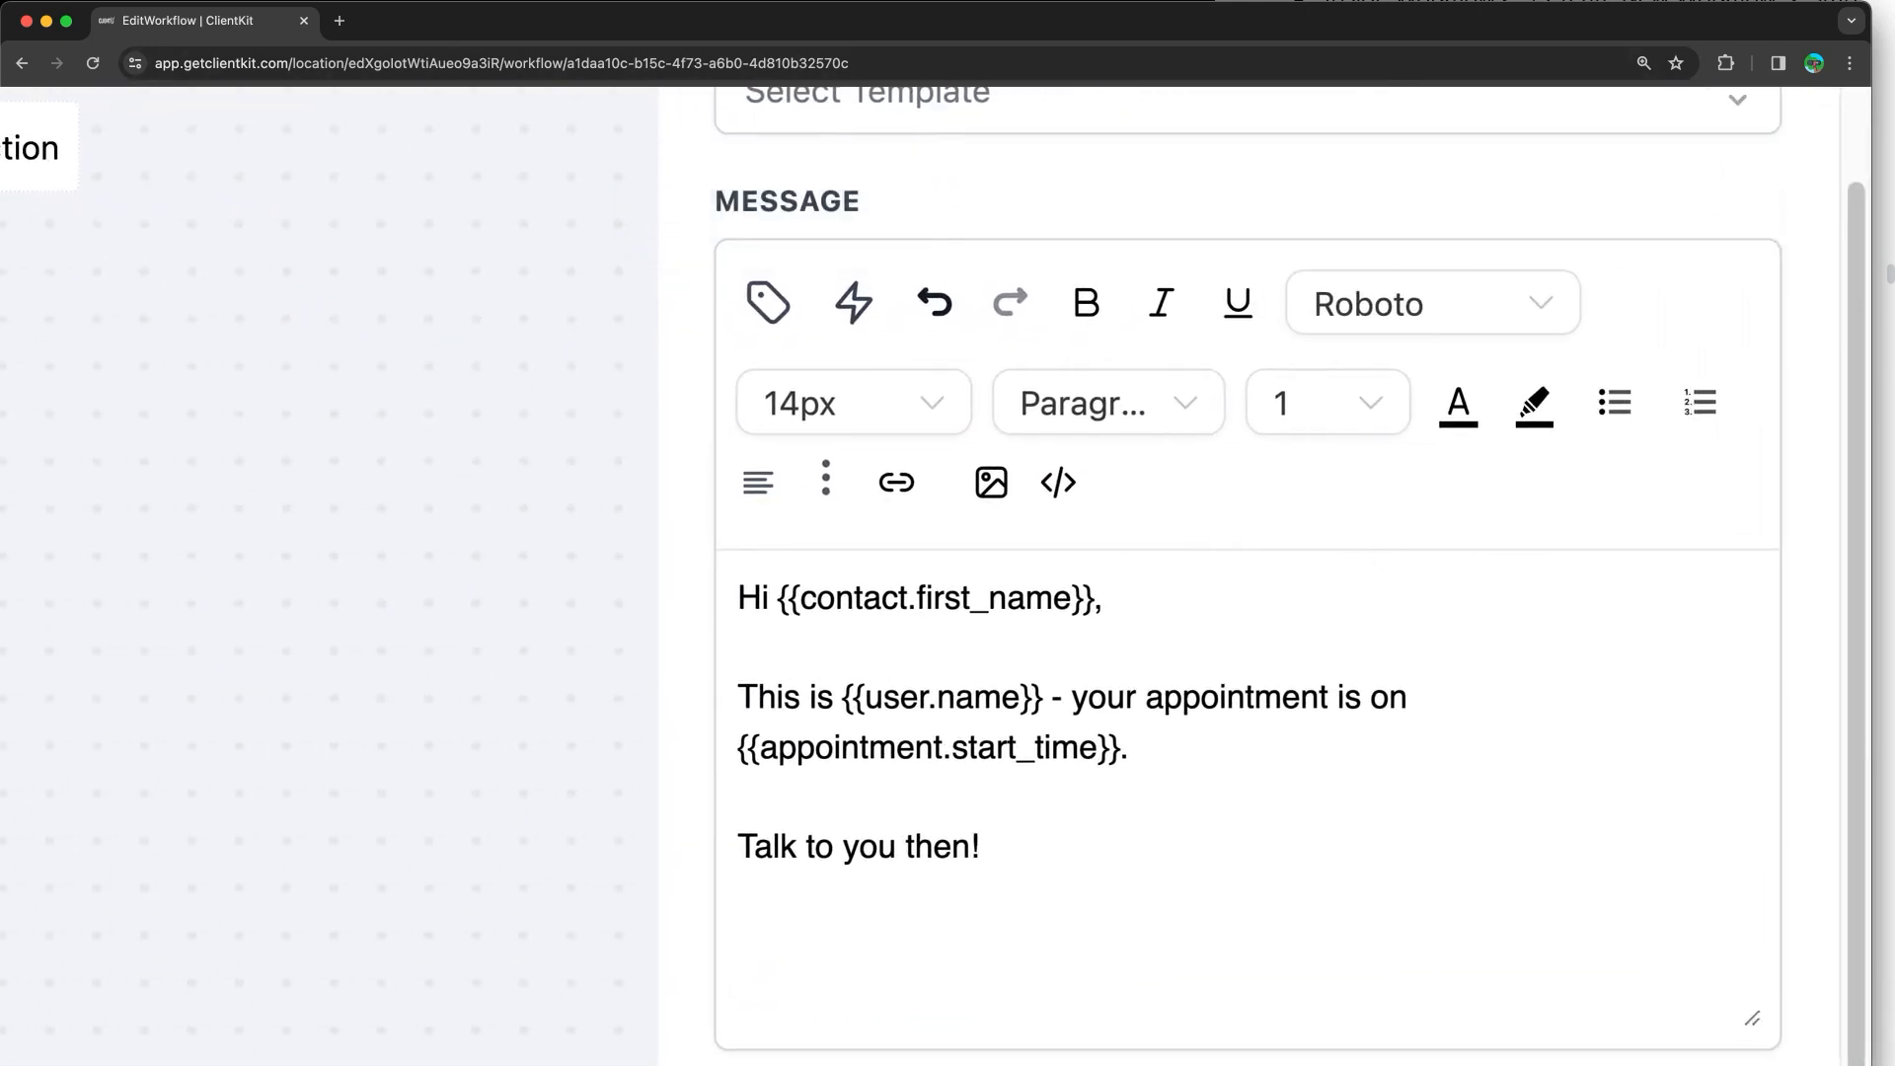
pyautogui.hotkey('ctrl', 'a')
pyautogui.moveTo(752, 267)
pyautogui.mouseDown()
pyautogui.moveTo(714, 312)
pyautogui.moveTo(760, 279)
pyautogui.mouseUp()
pyautogui.moveTo(862, 220); pyautogui.dragTo(840, 270)
pyautogui.moveTo(837, 255); pyautogui.dragTo(875, 256)
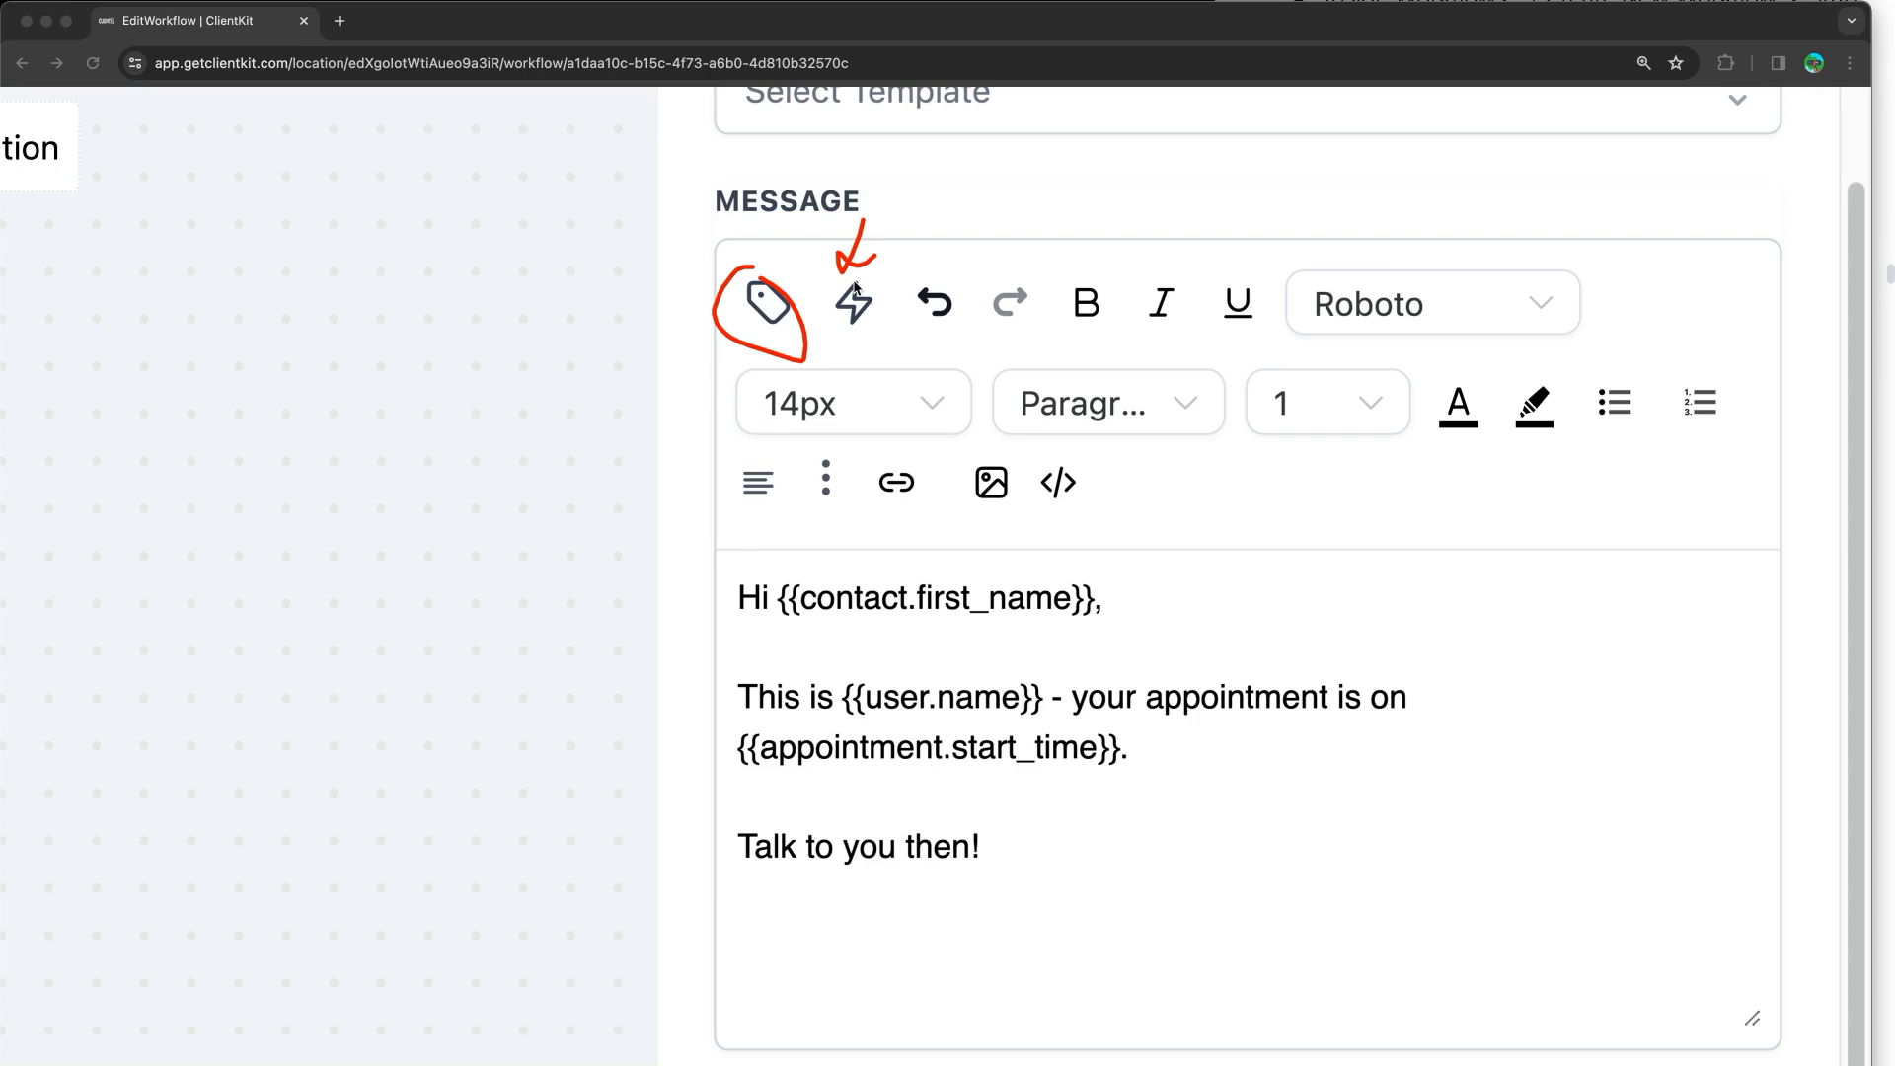
pyautogui.click(985, 254)
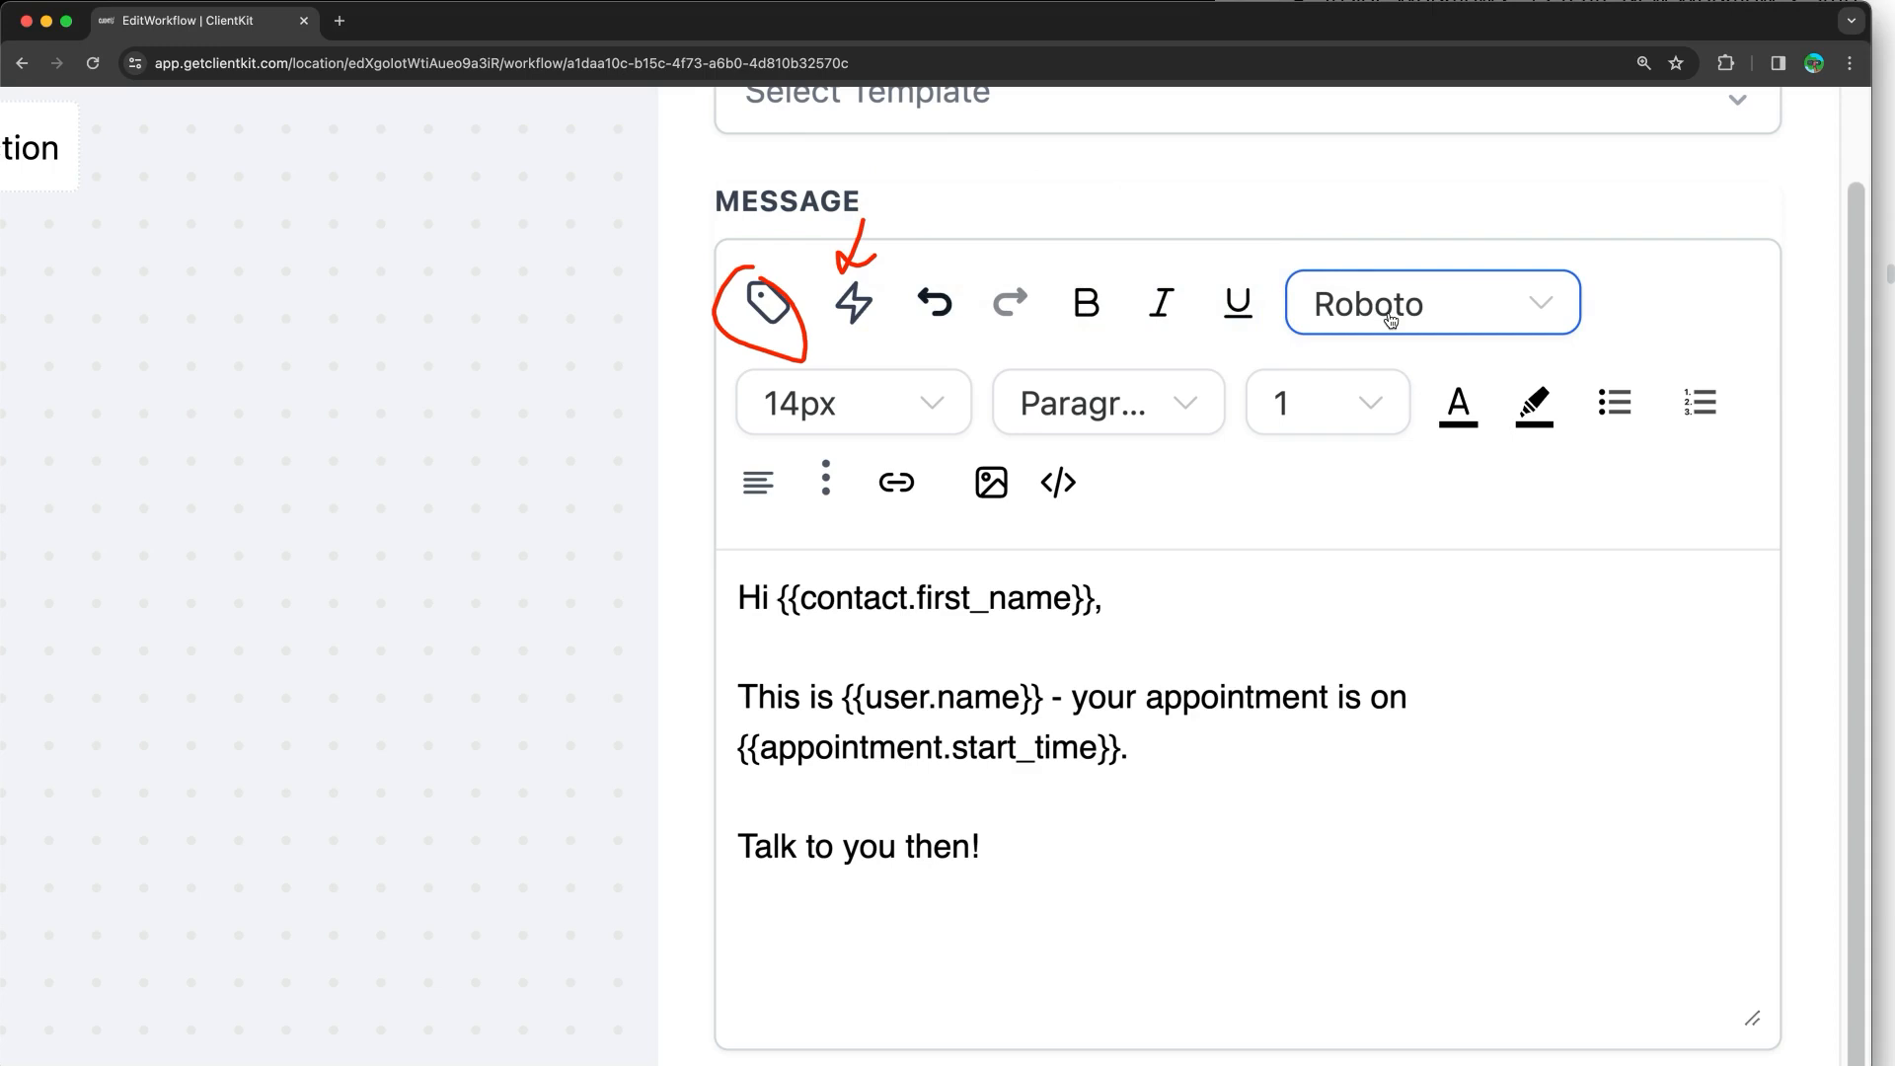
# Step: Review the editor's block formats, extra formatting options and Add Link option without changes
pyautogui.click(1113, 402)
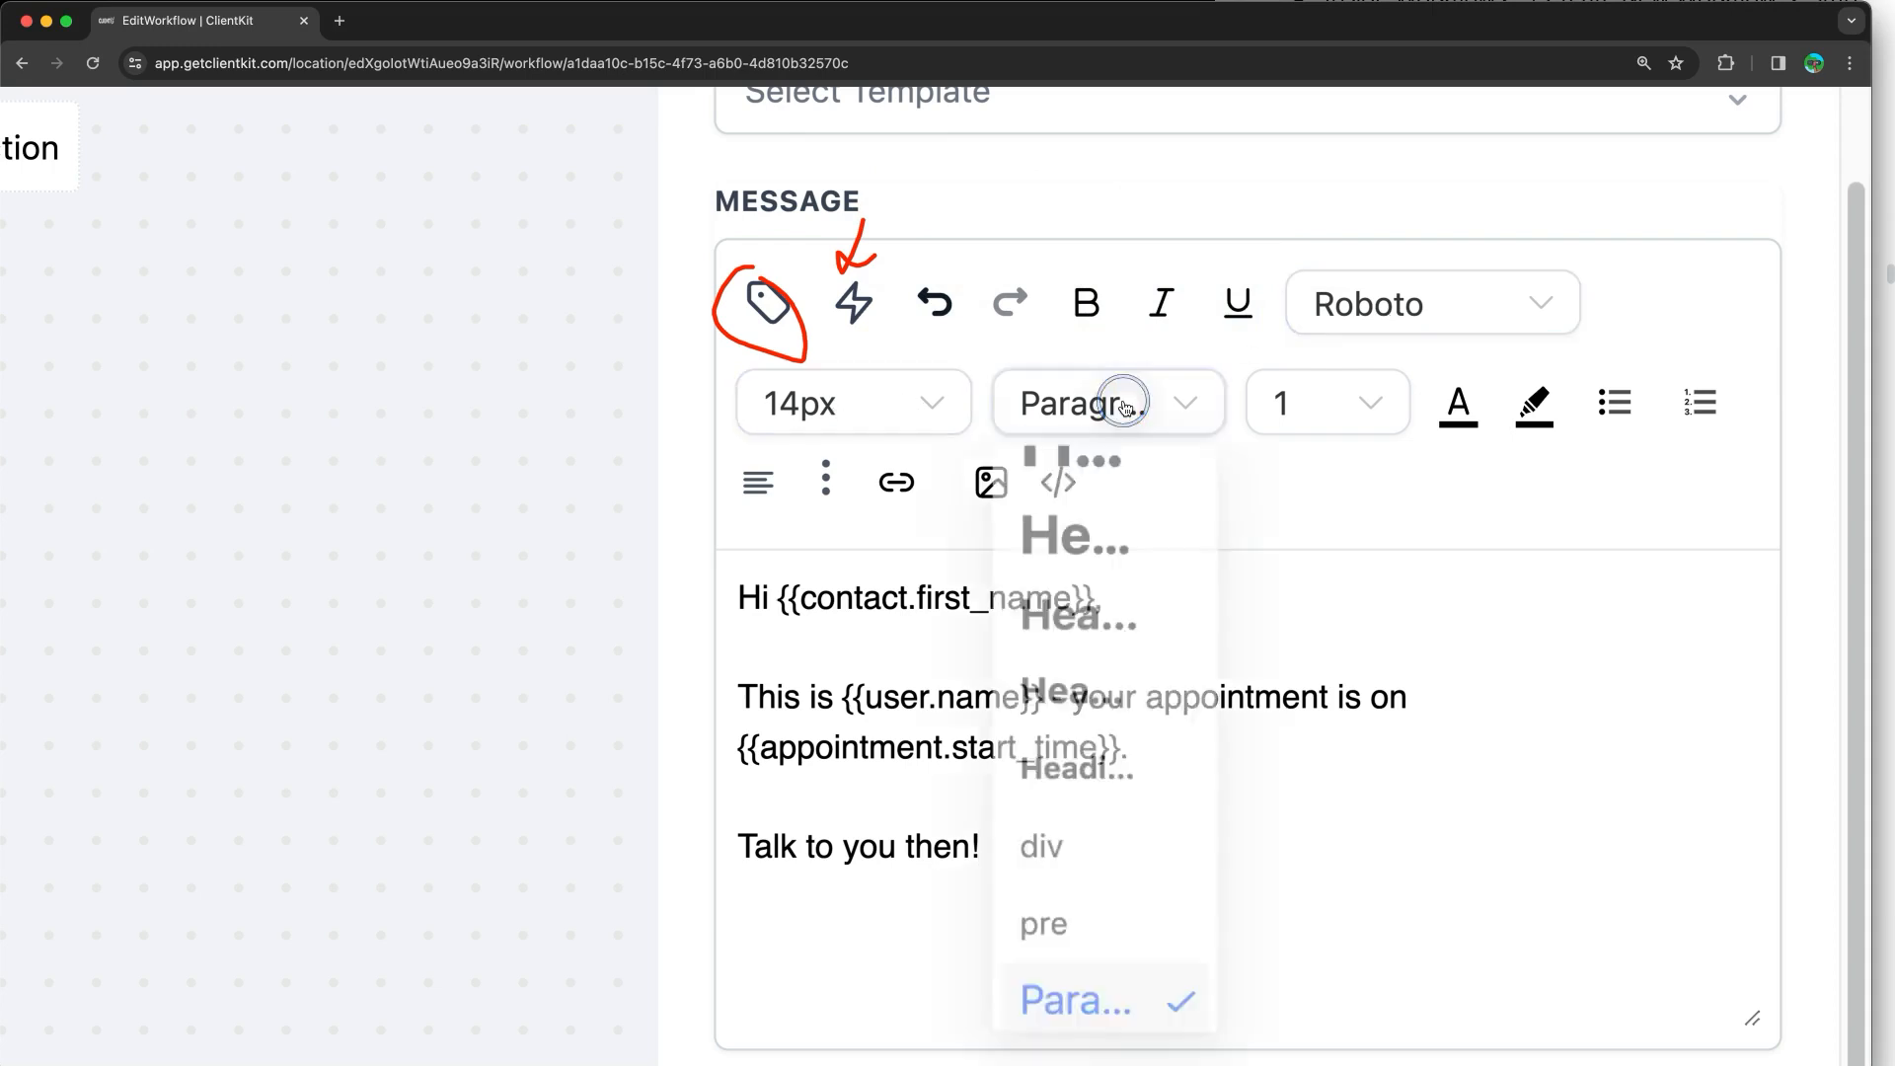
pyautogui.click(1114, 420)
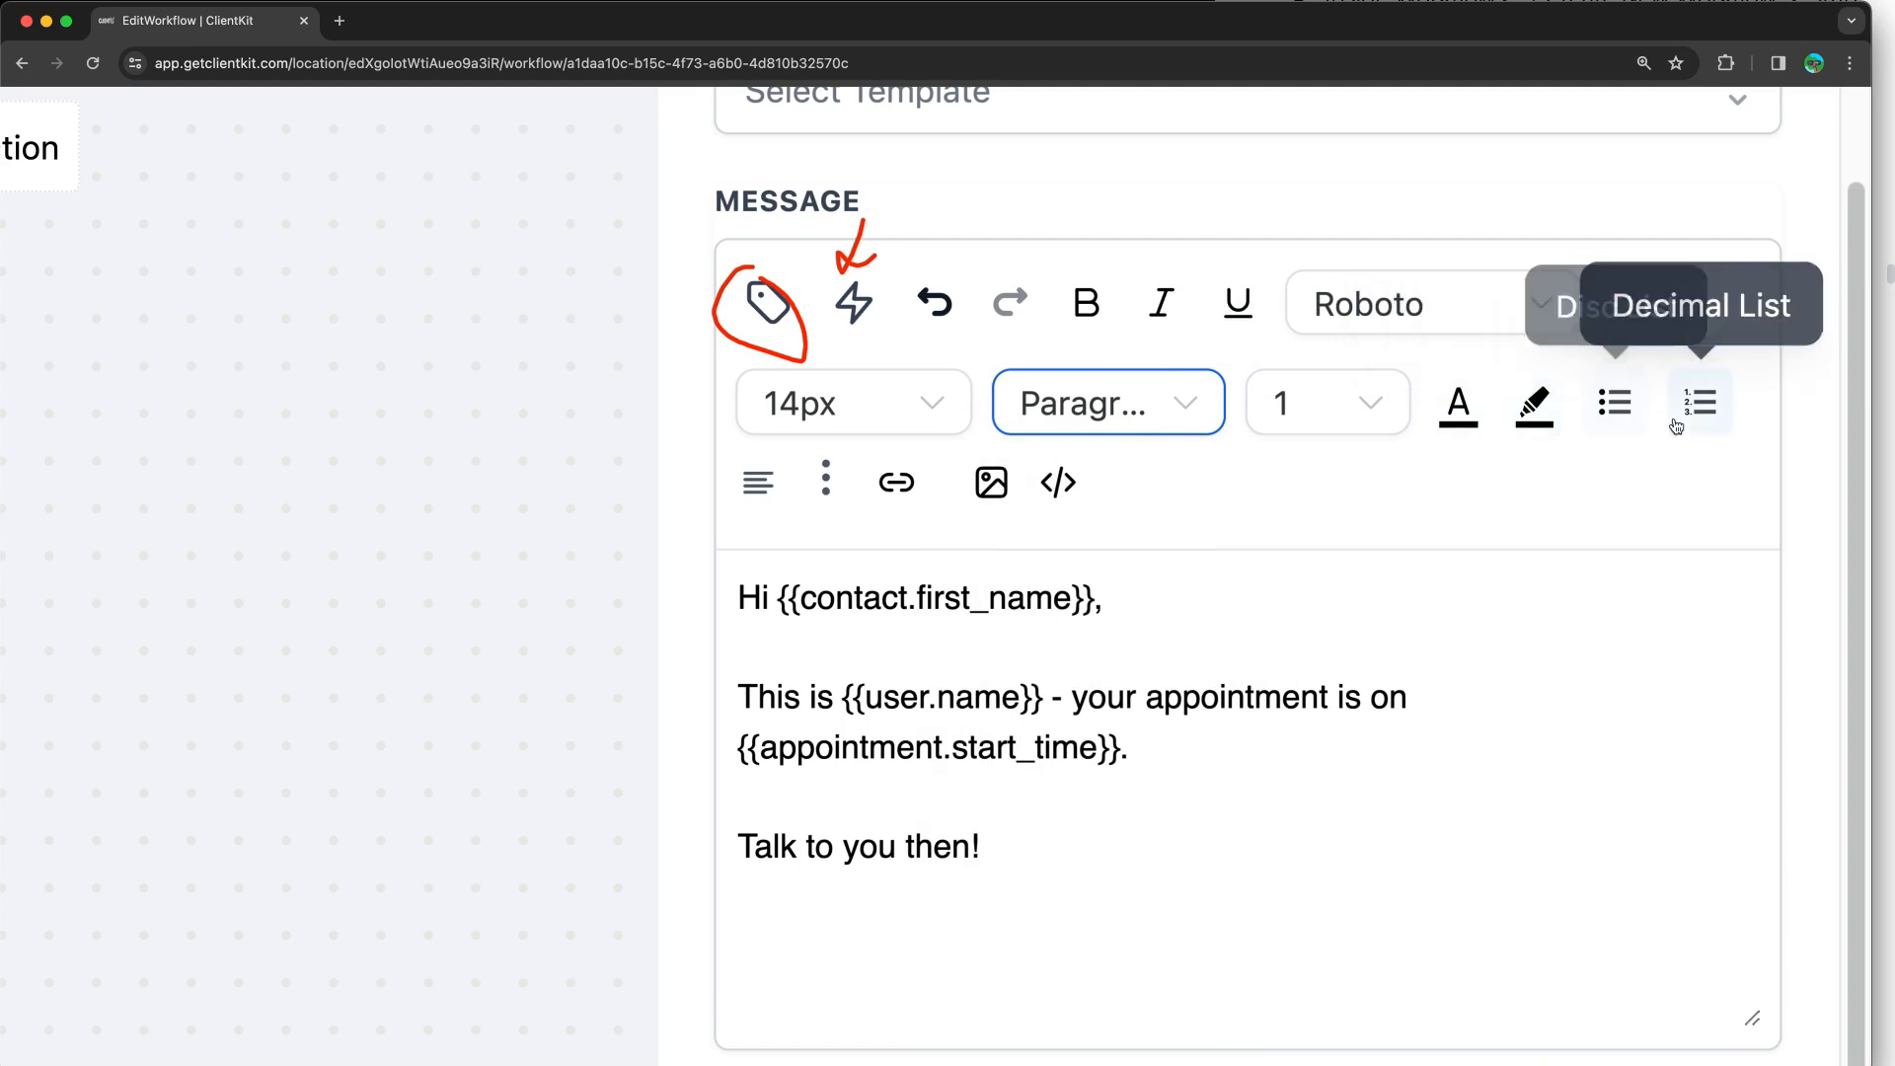
pyautogui.click(824, 483)
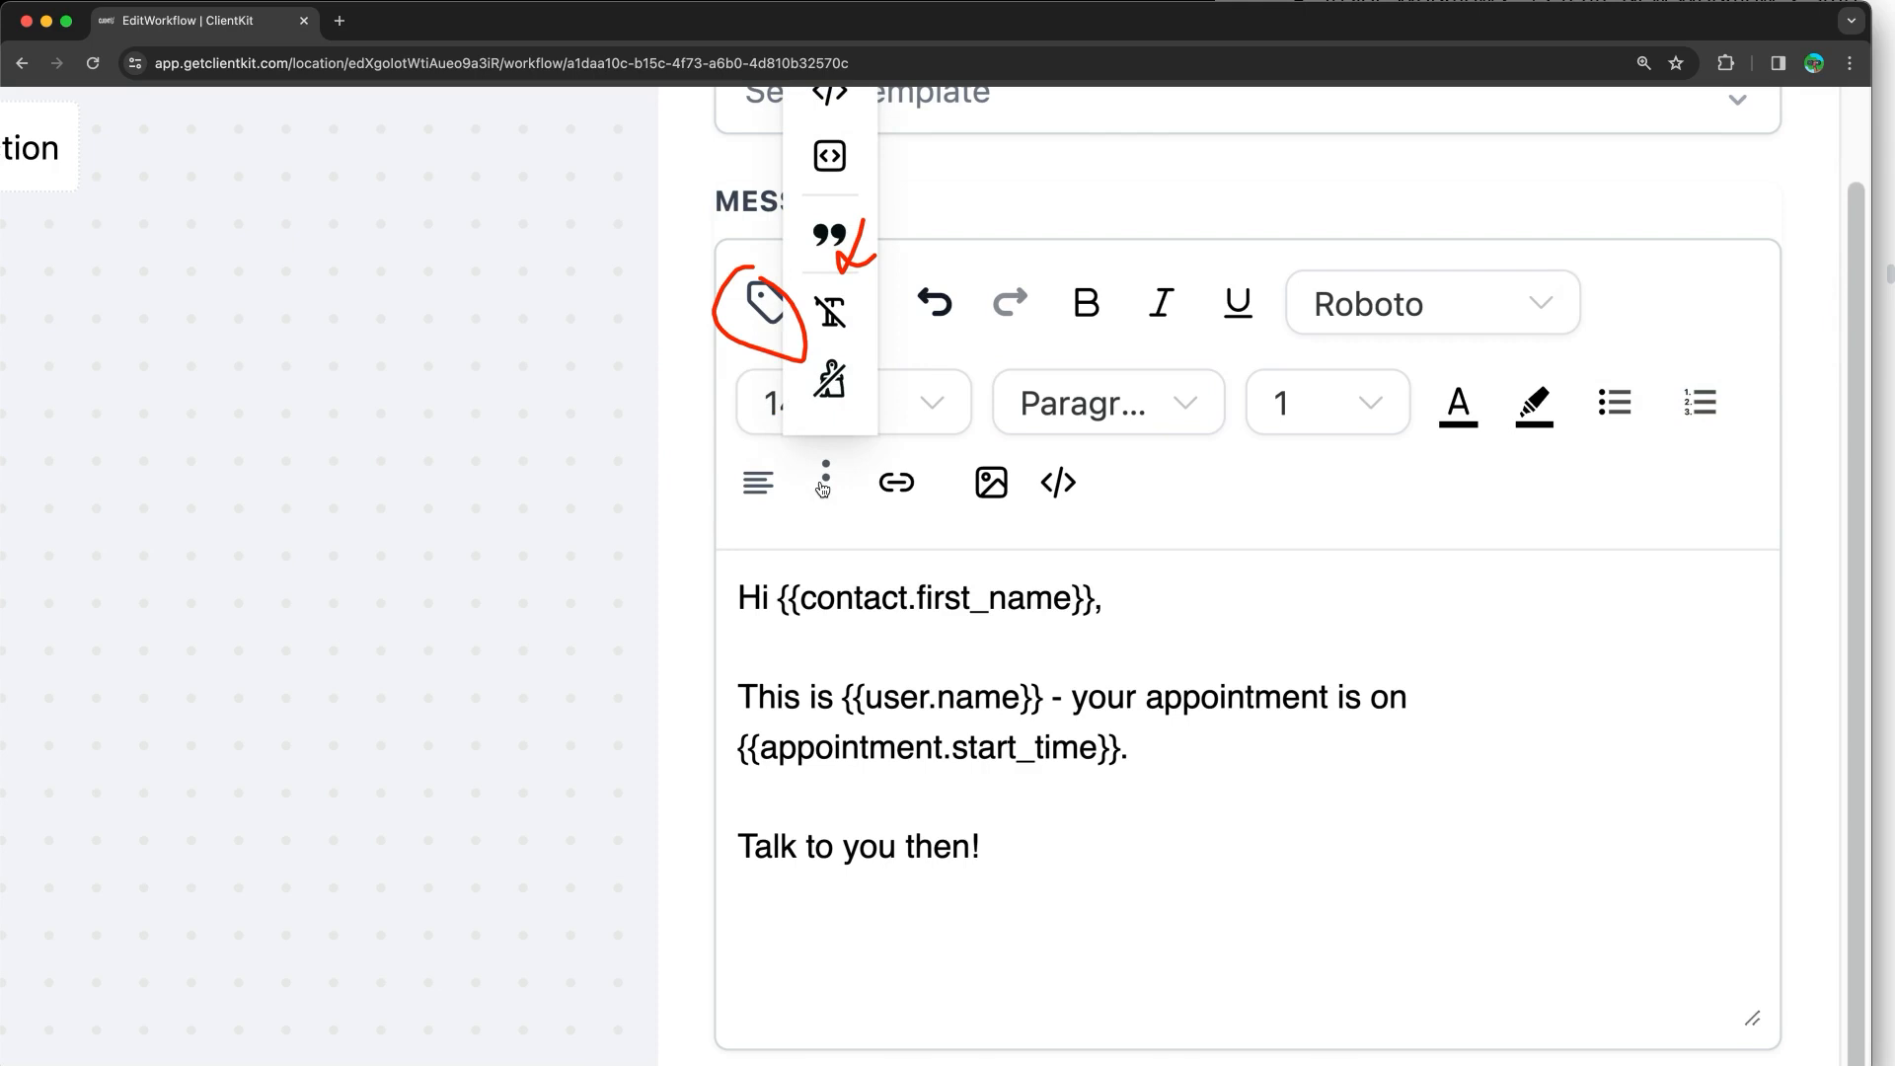
pyautogui.press('super+minus')
pyautogui.press('super+minus')
pyautogui.press('super+minus')
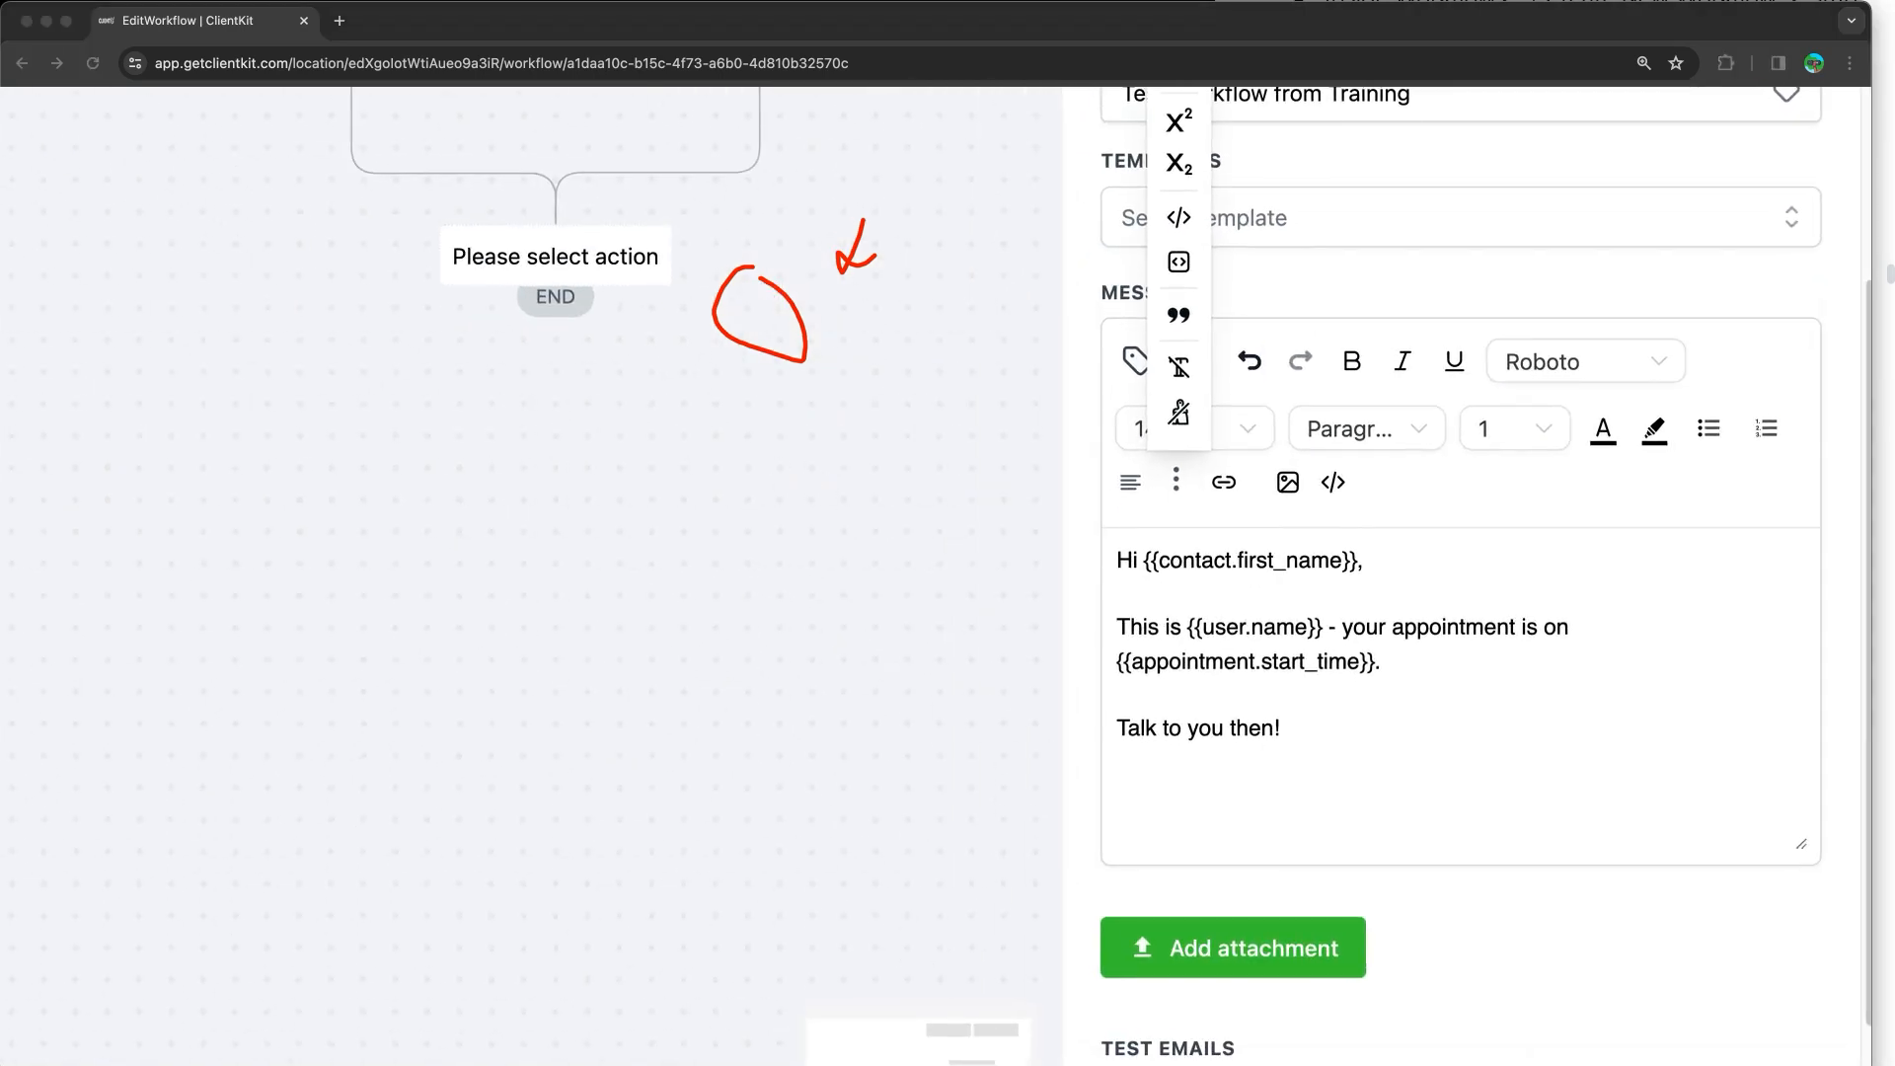
pyautogui.click(1227, 525)
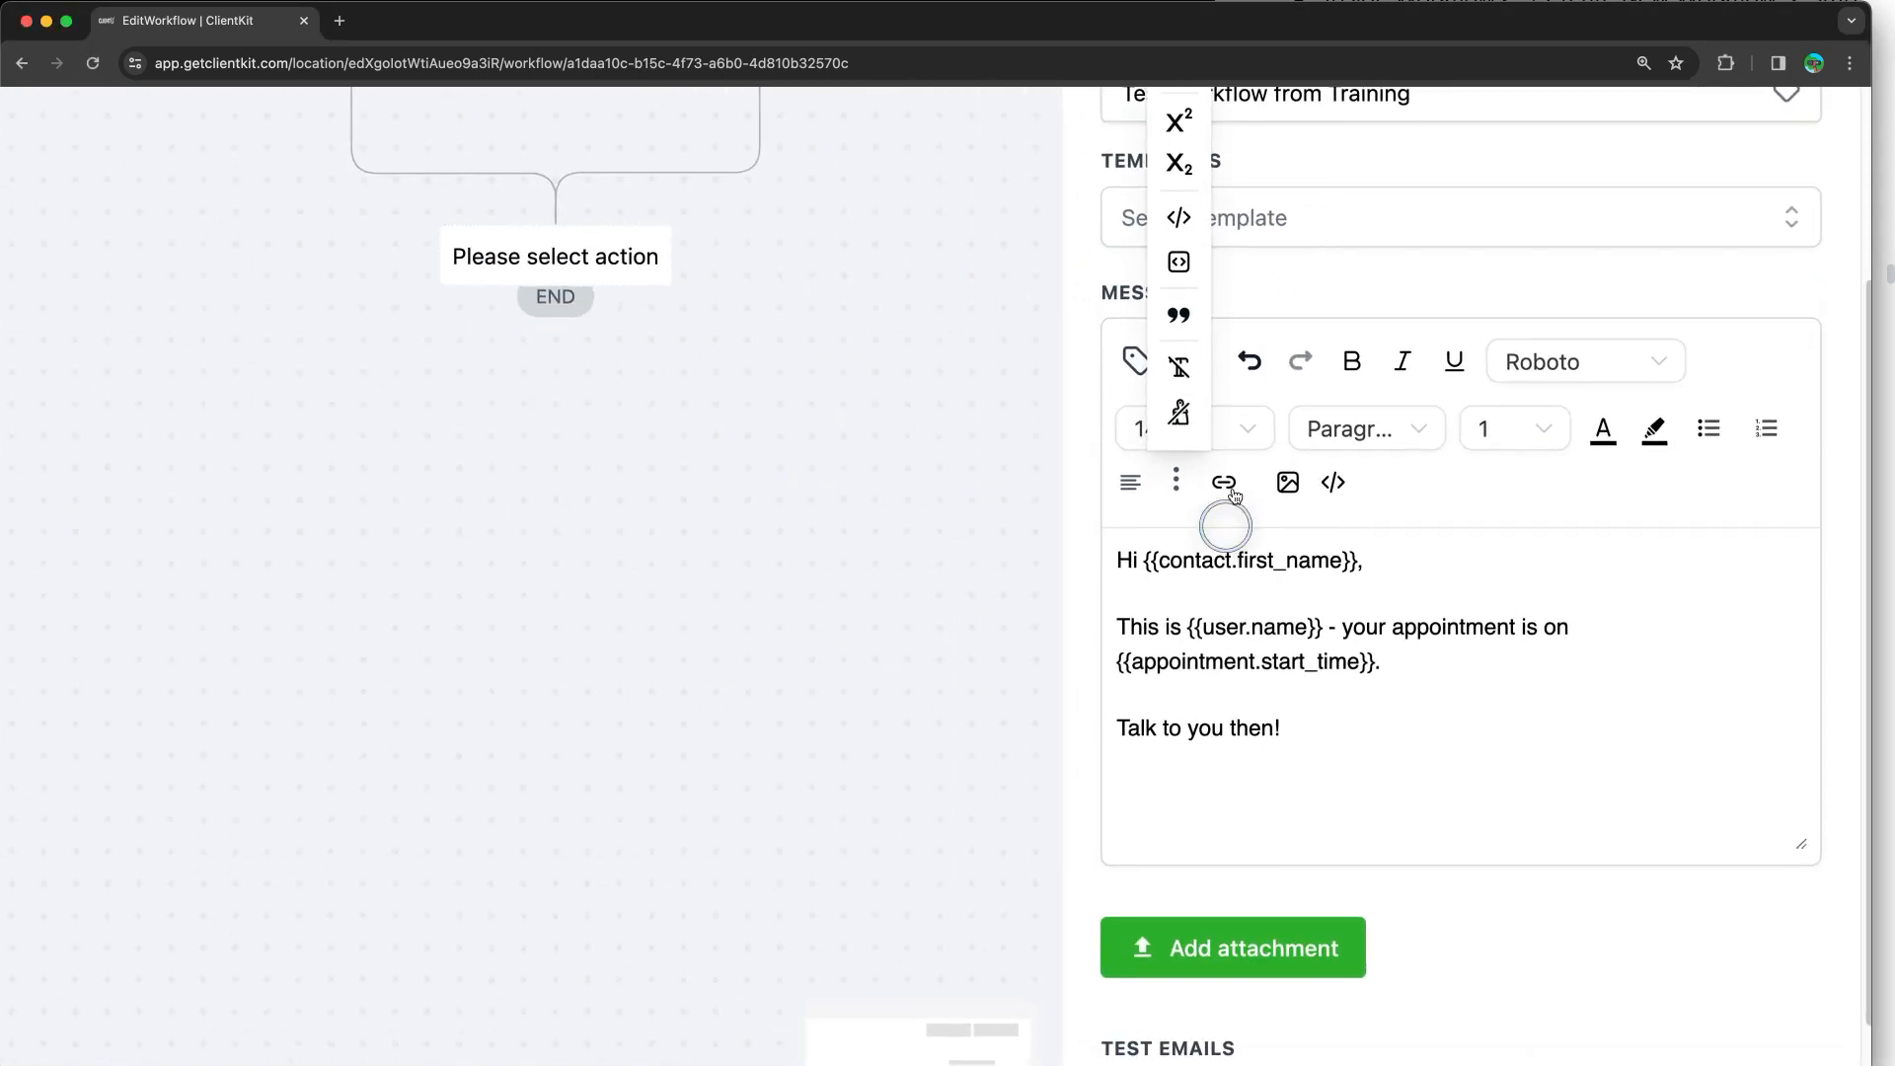
pyautogui.scroll(5, 1234, 487)
pyautogui.hscroll(3, 1236, 486)
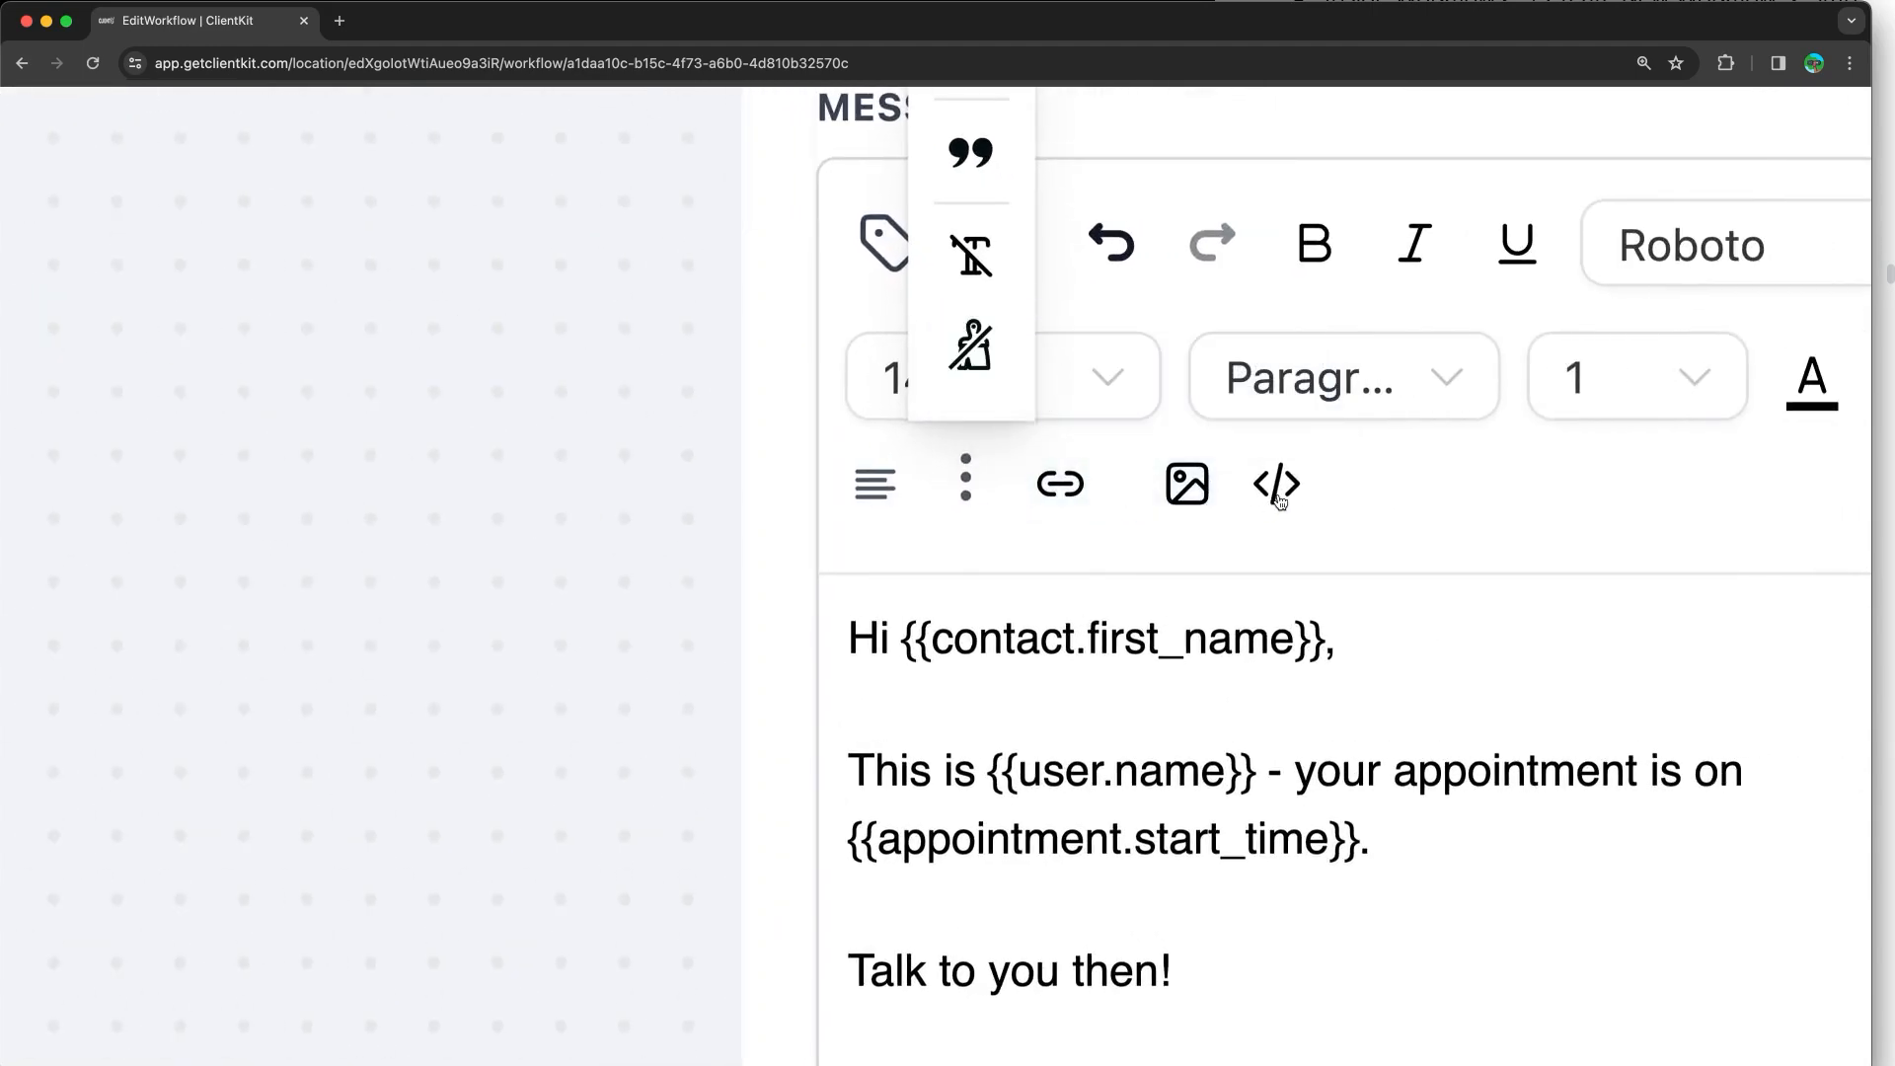
pyautogui.scroll(-5, 1271, 504)
# Step: Dismiss the extra formatting toolbar, review the email settings and save the Email action
pyautogui.scroll(-3, 1278, 501)
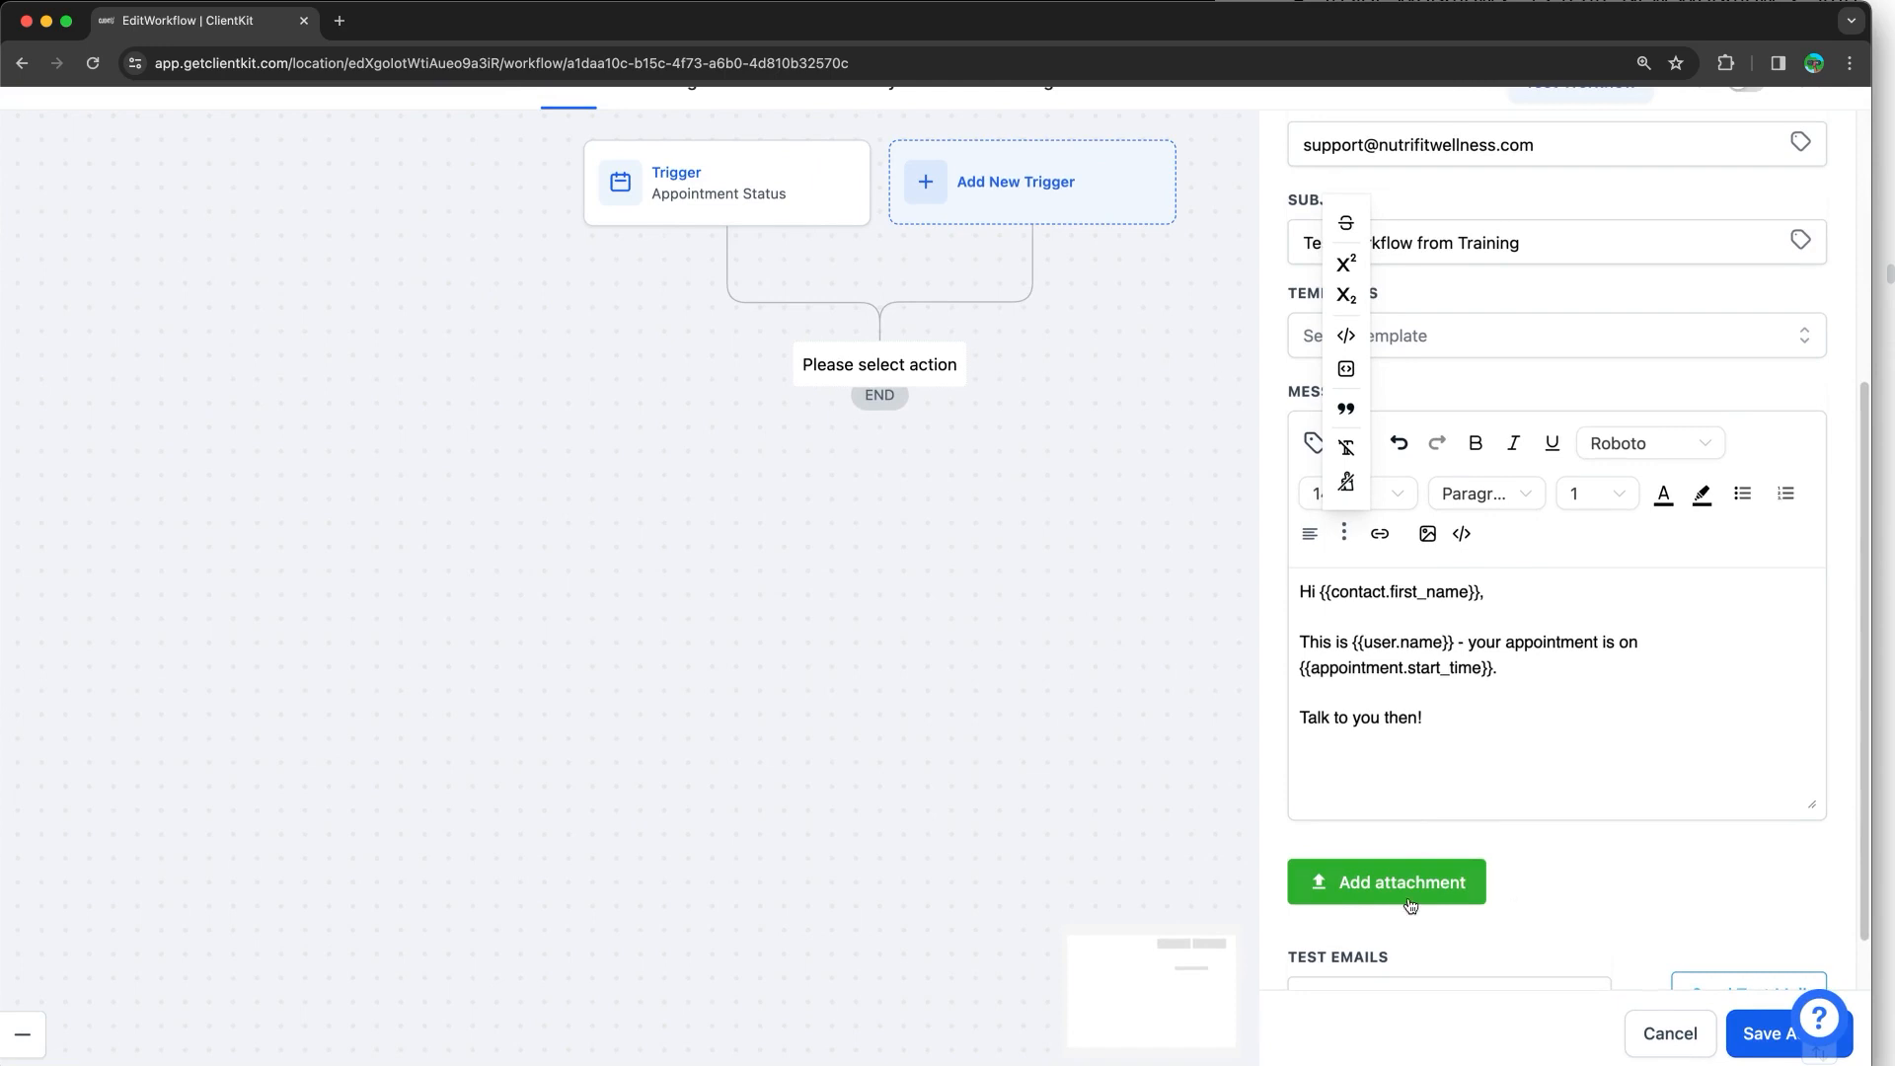
pyautogui.scroll(-1, 1562, 829)
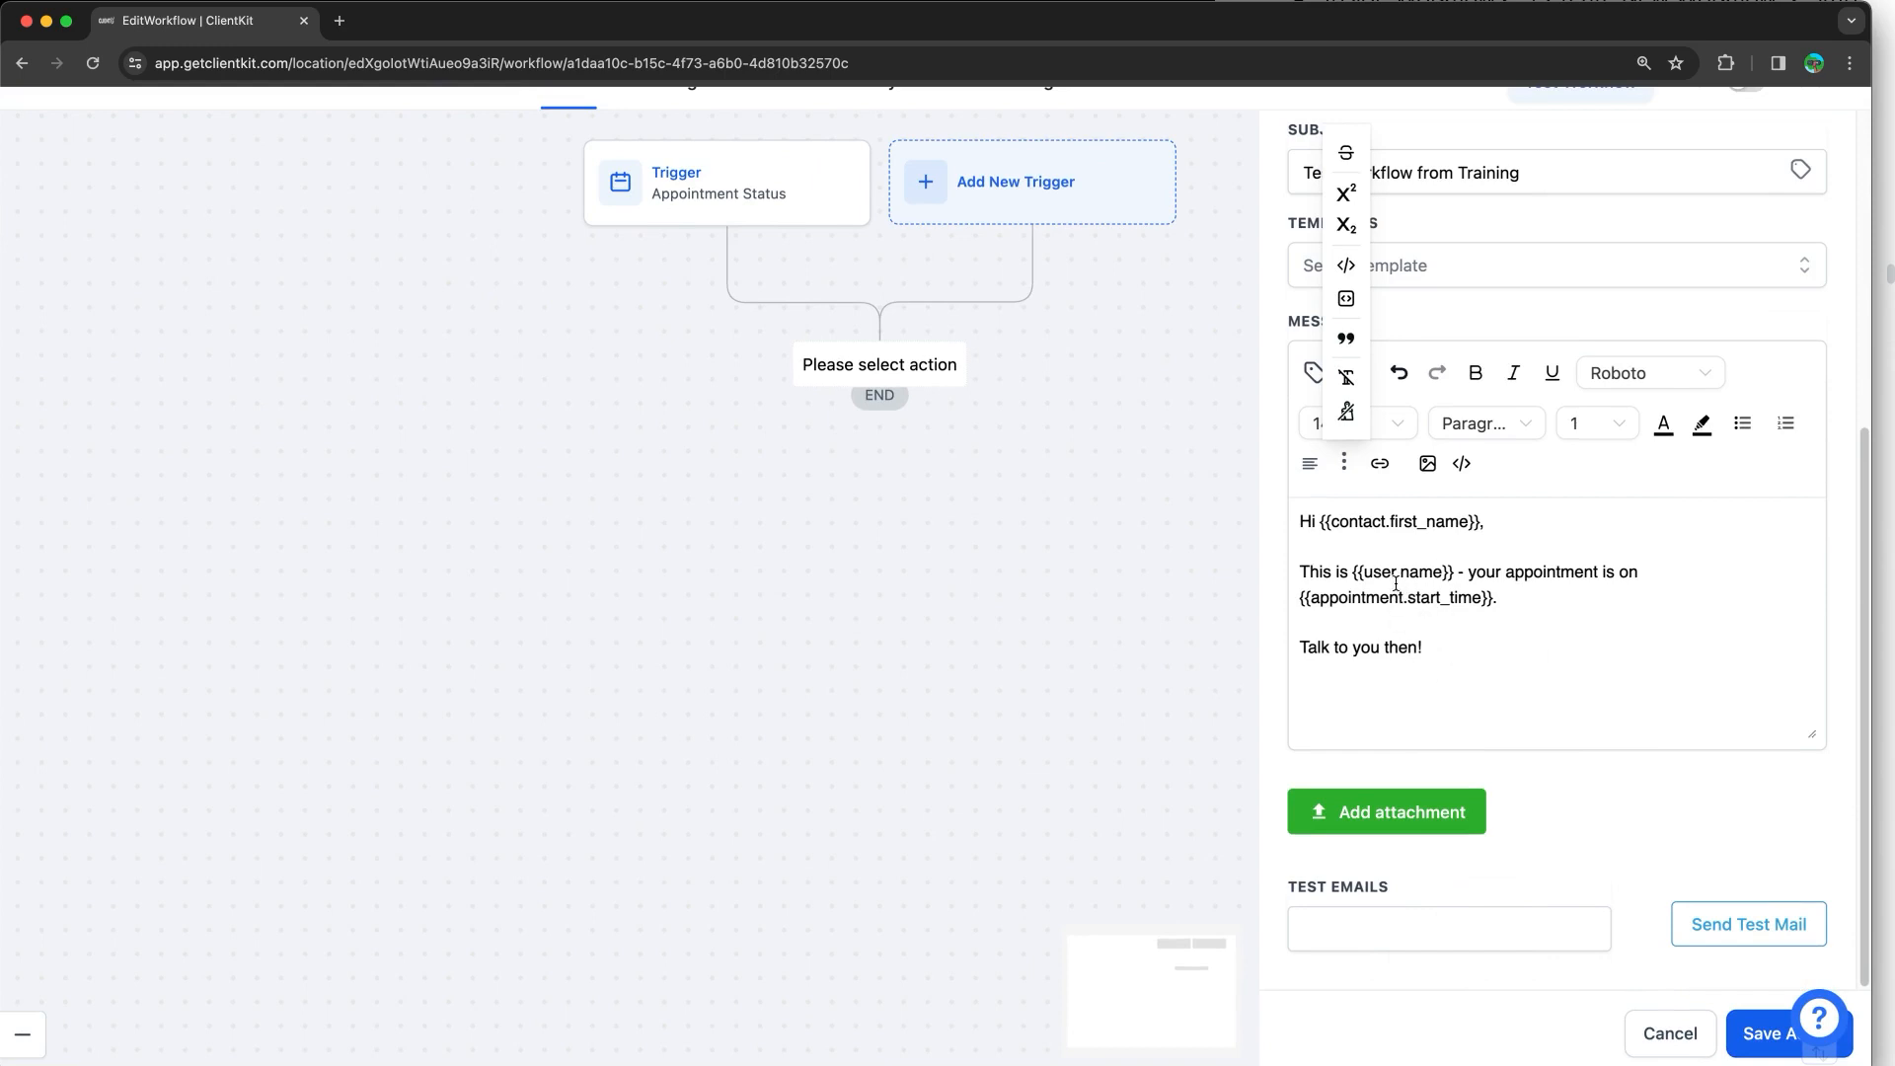
pyautogui.click(1552, 855)
pyautogui.scroll(5, 1601, 805)
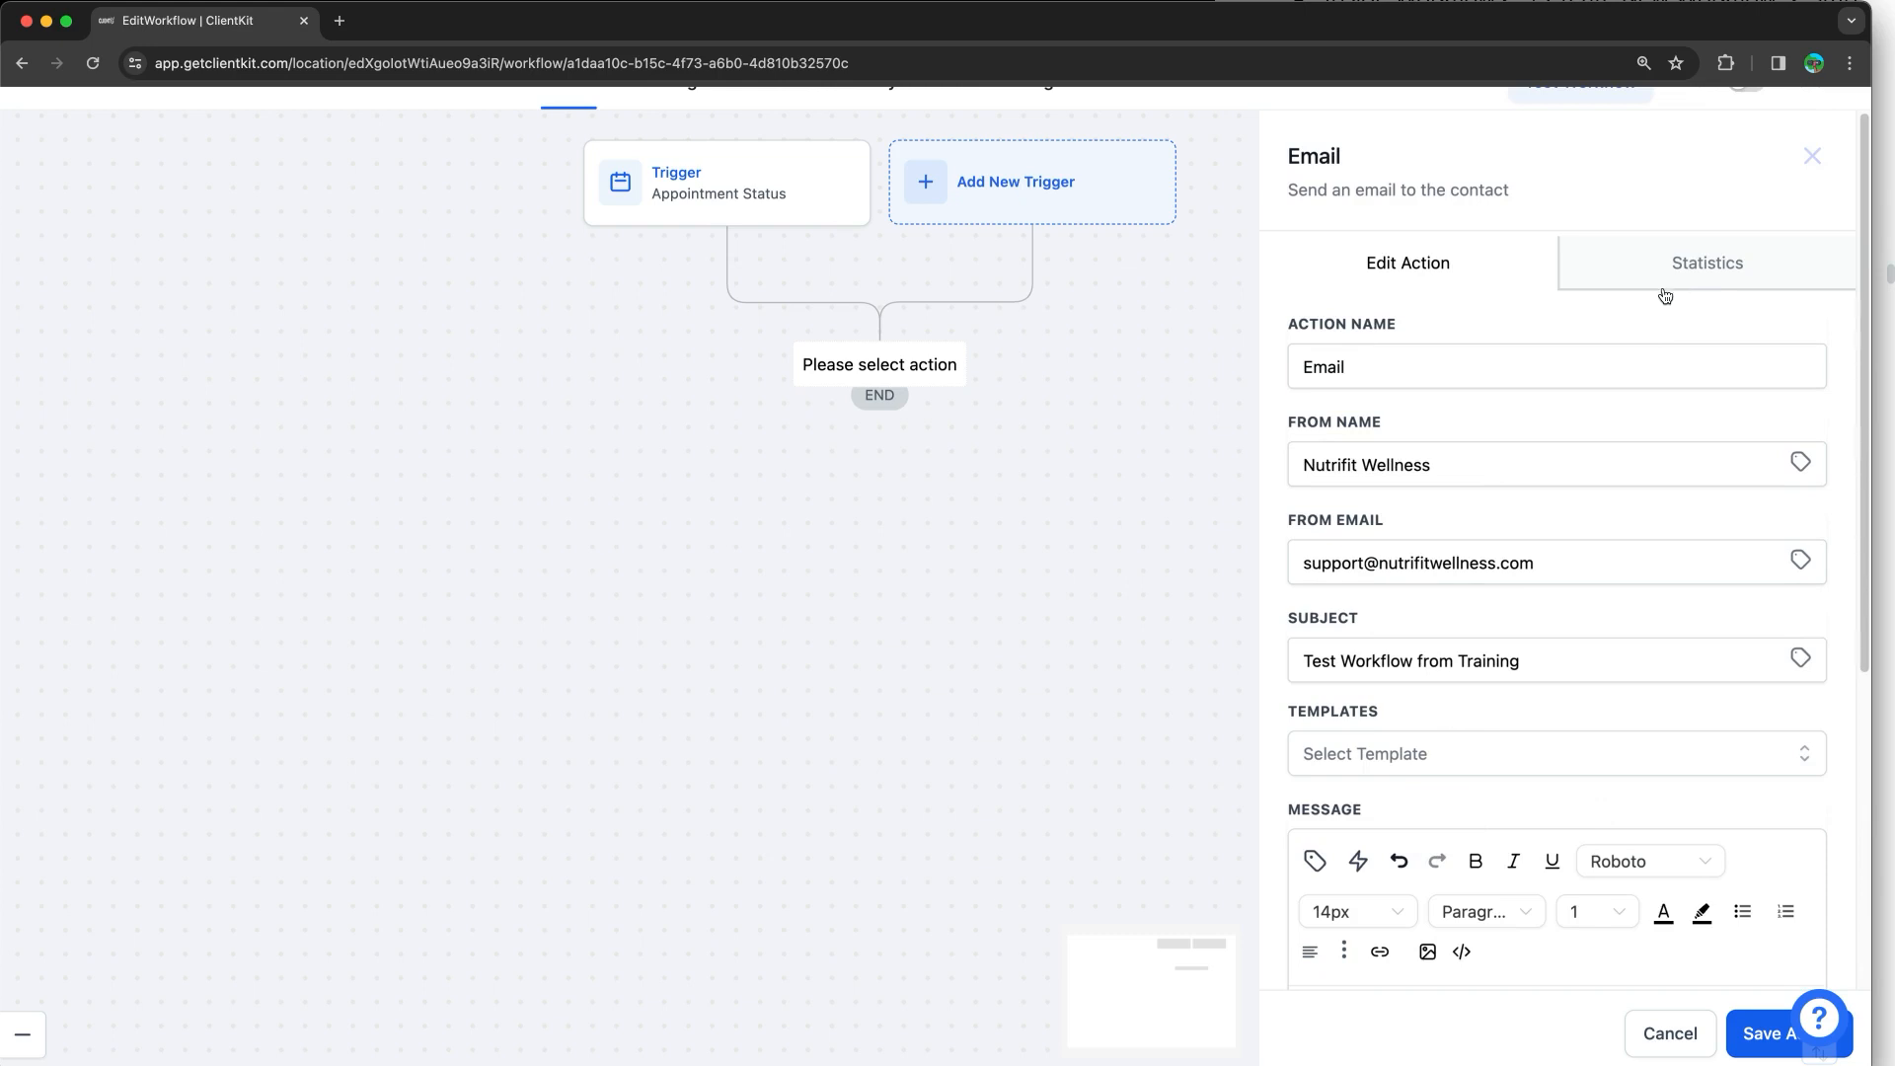
pyautogui.scroll(-5, 1668, 405)
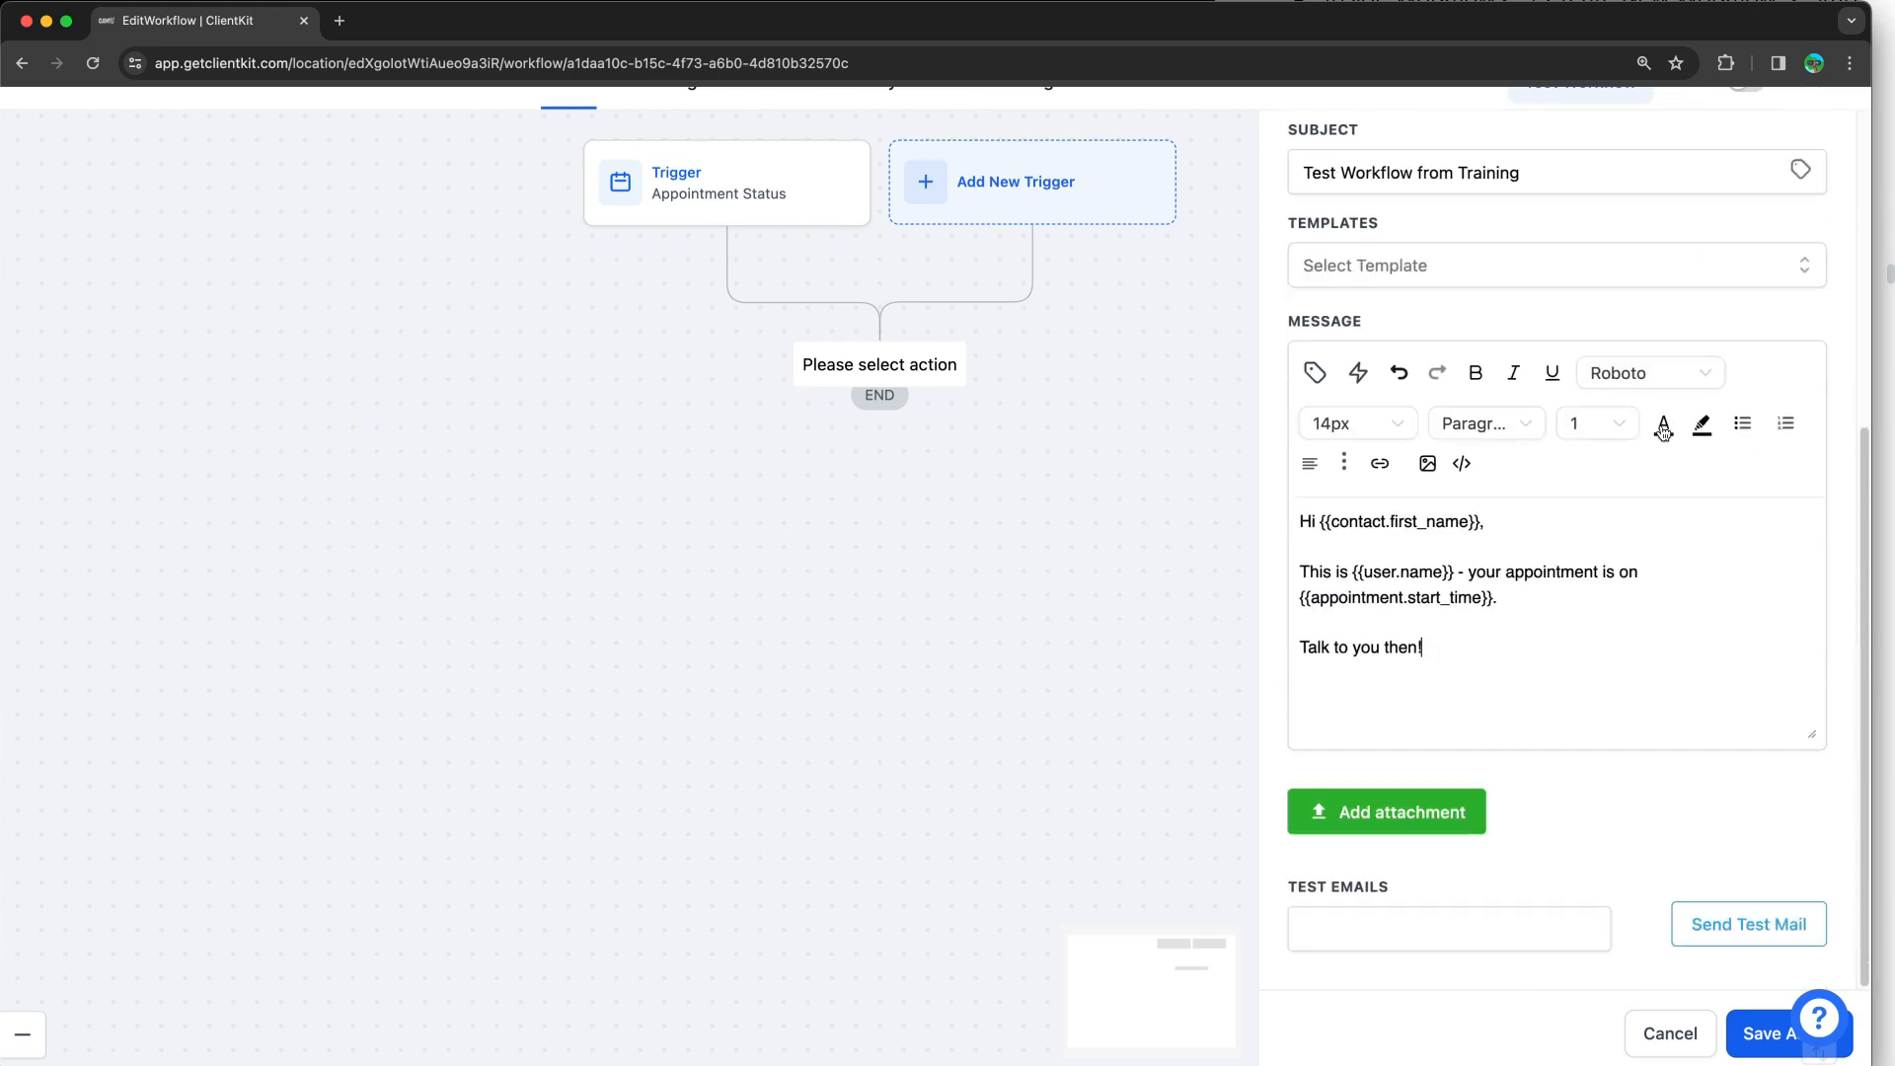
pyautogui.click(1746, 1034)
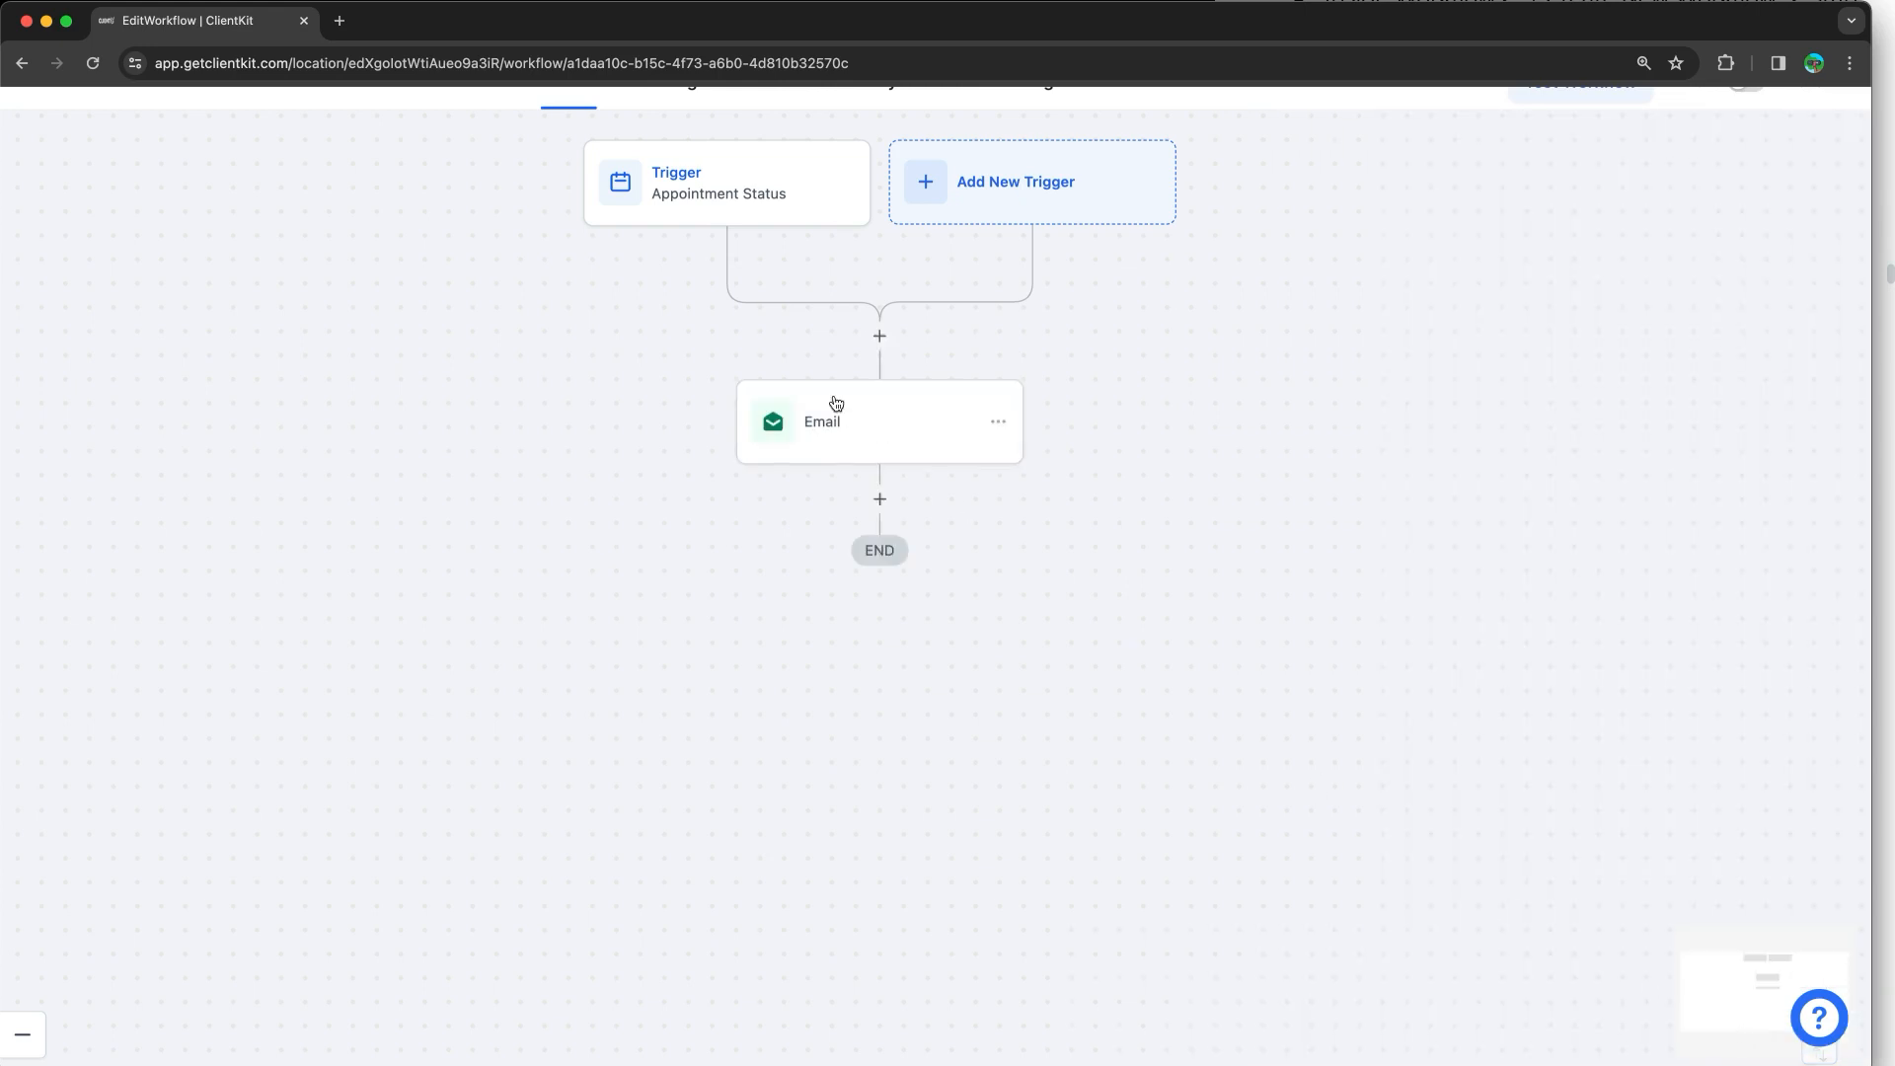
# Step: Add a pending step below Email, browse its Actions list, then bring up the trigger list
pyautogui.click(880, 499)
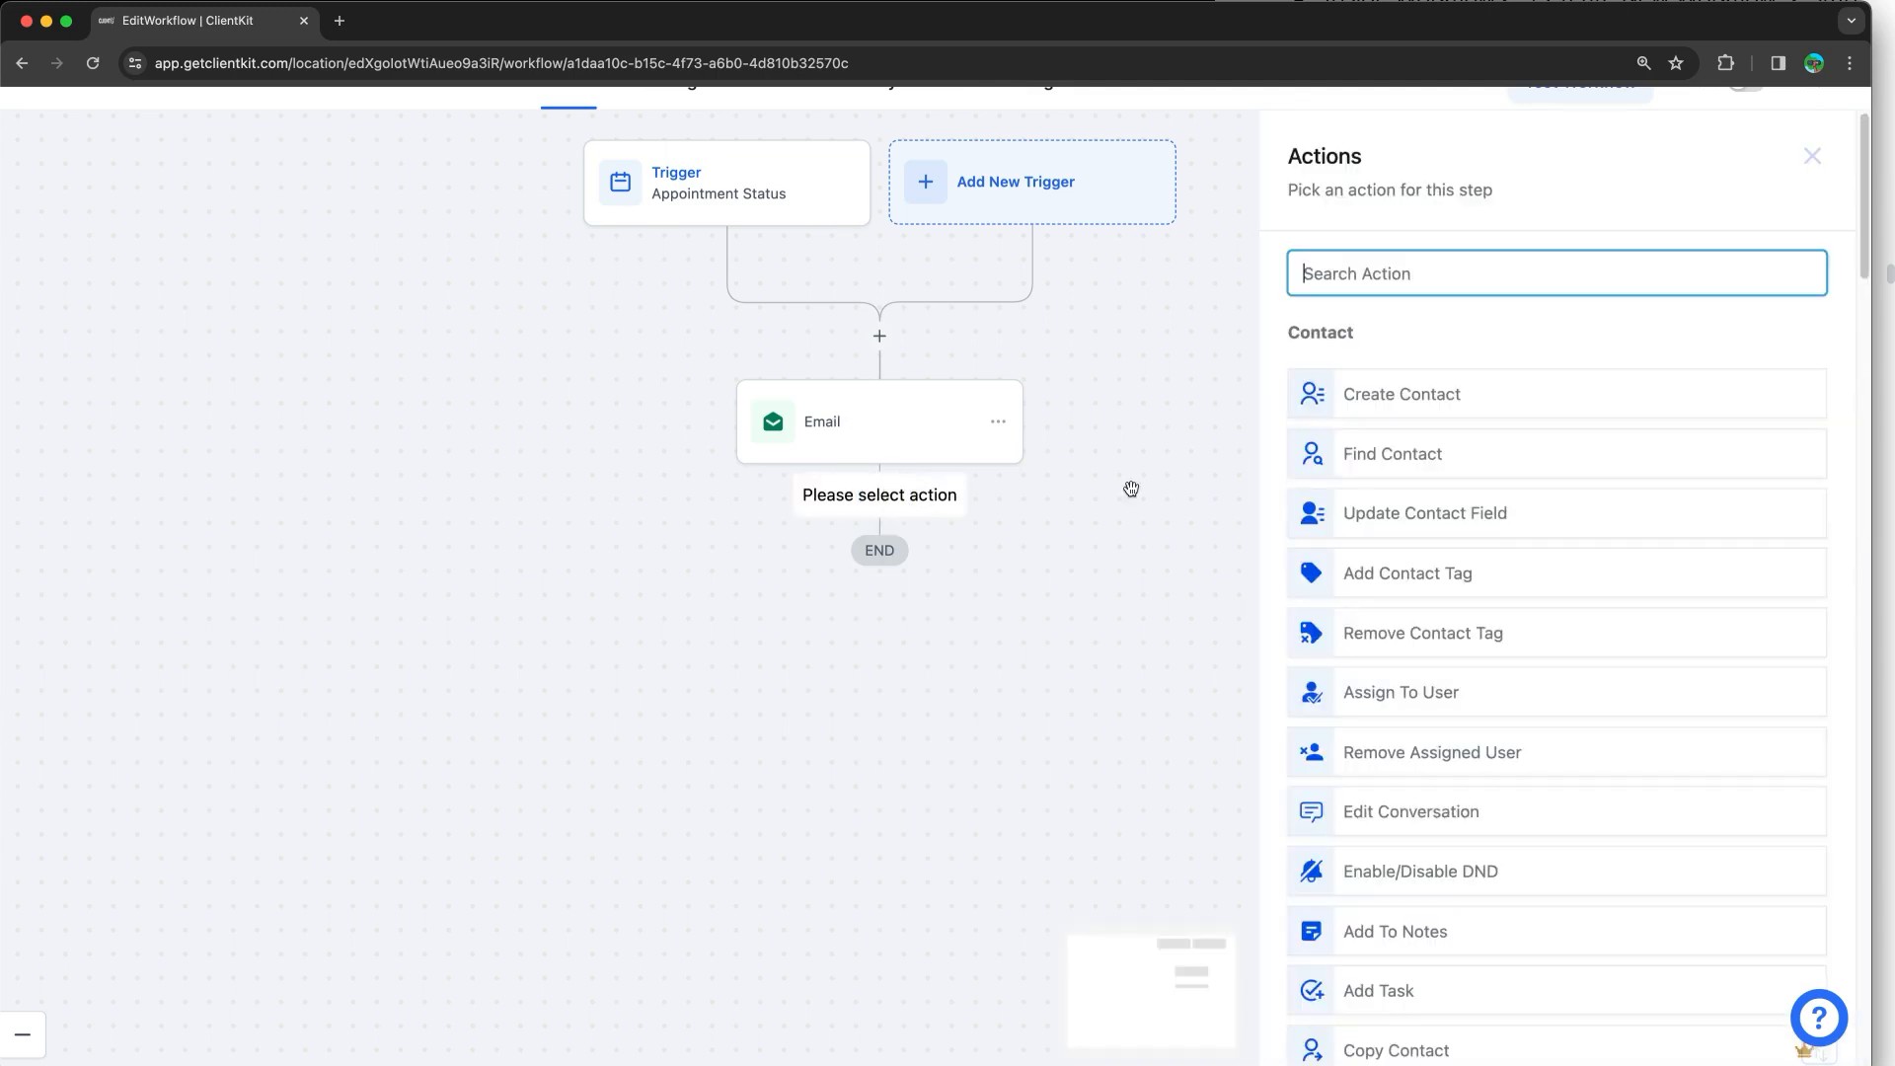
pyautogui.scroll(-6, 1550, 489)
pyautogui.scroll(-2, 1551, 490)
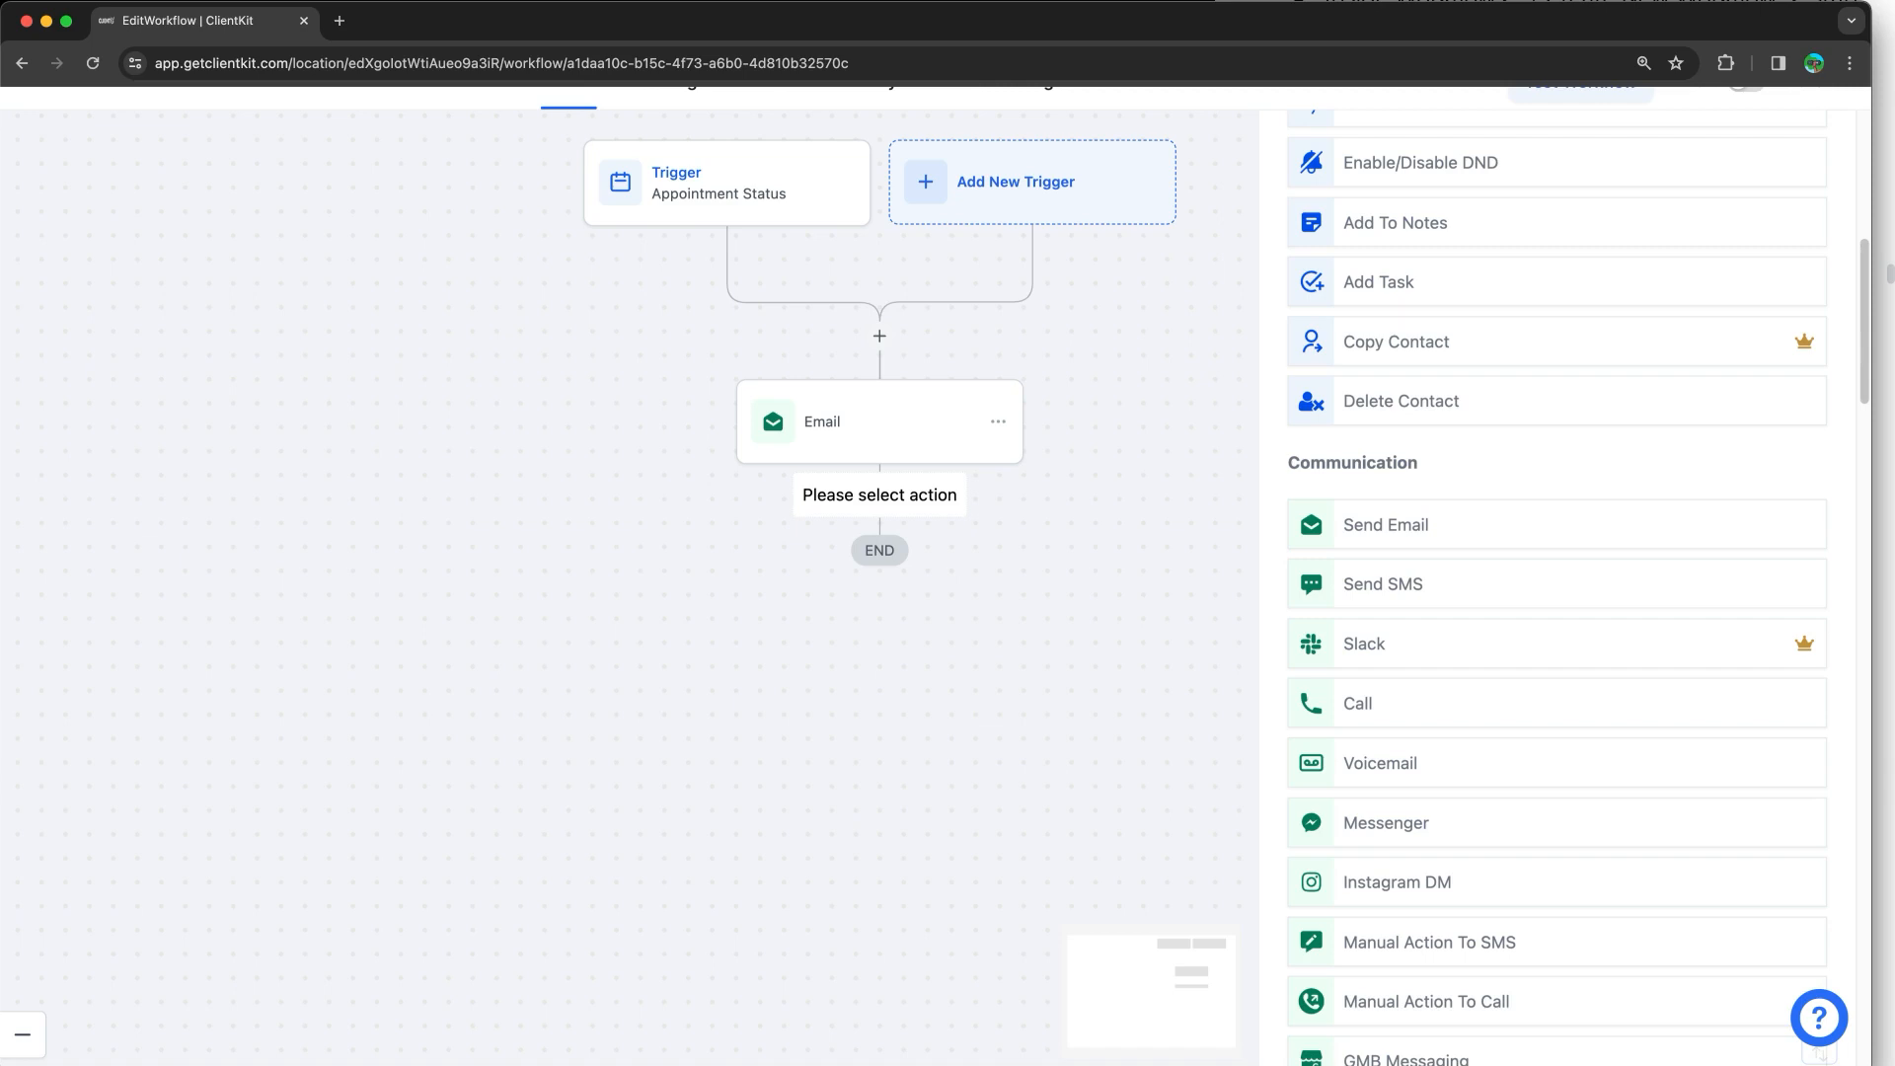
pyautogui.hotkey('ctrl', 'a')
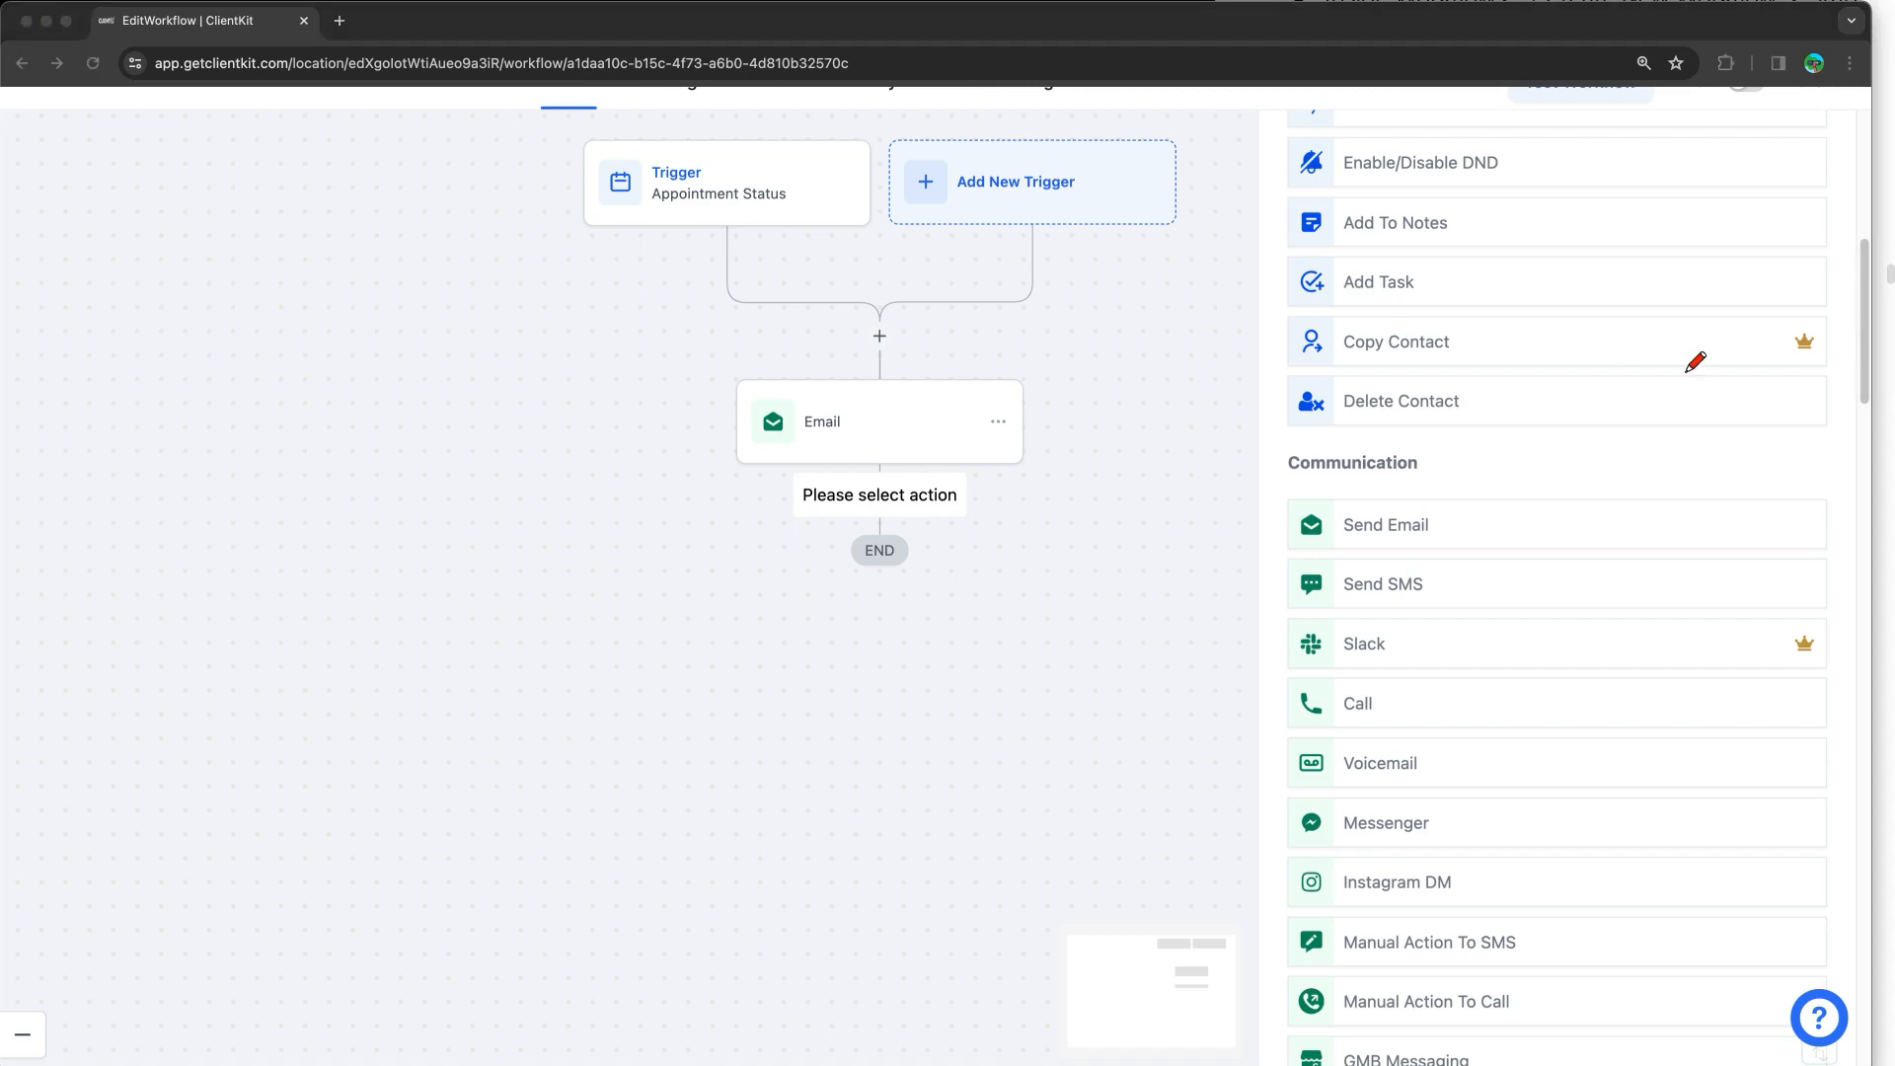
pyautogui.moveTo(1829, 328)
pyautogui.mouseDown()
pyautogui.moveTo(1787, 336)
pyautogui.moveTo(1821, 356)
pyautogui.moveTo(1830, 321)
pyautogui.mouseUp()
pyautogui.moveTo(1816, 631)
pyautogui.mouseDown()
pyautogui.moveTo(1784, 661)
pyautogui.moveTo(1782, 609)
pyautogui.mouseUp()
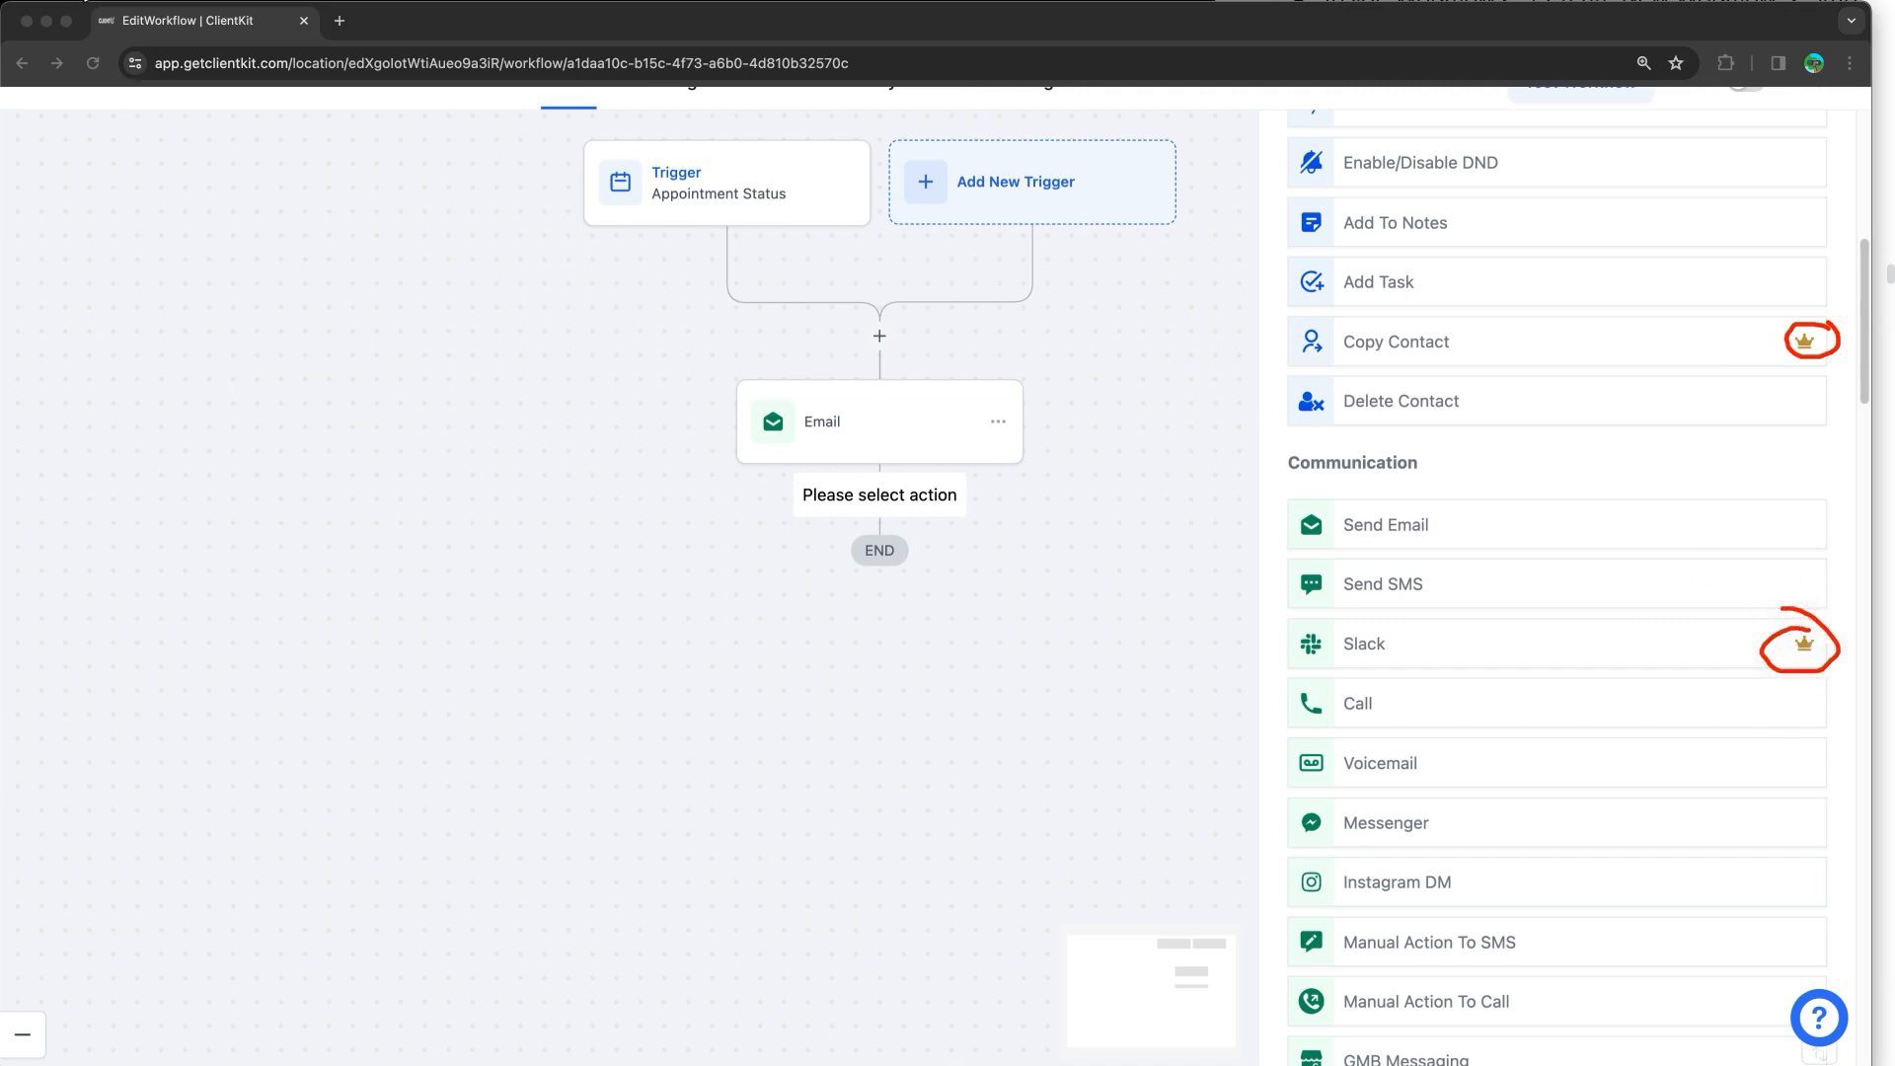
pyautogui.scroll(-10, 1580, 599)
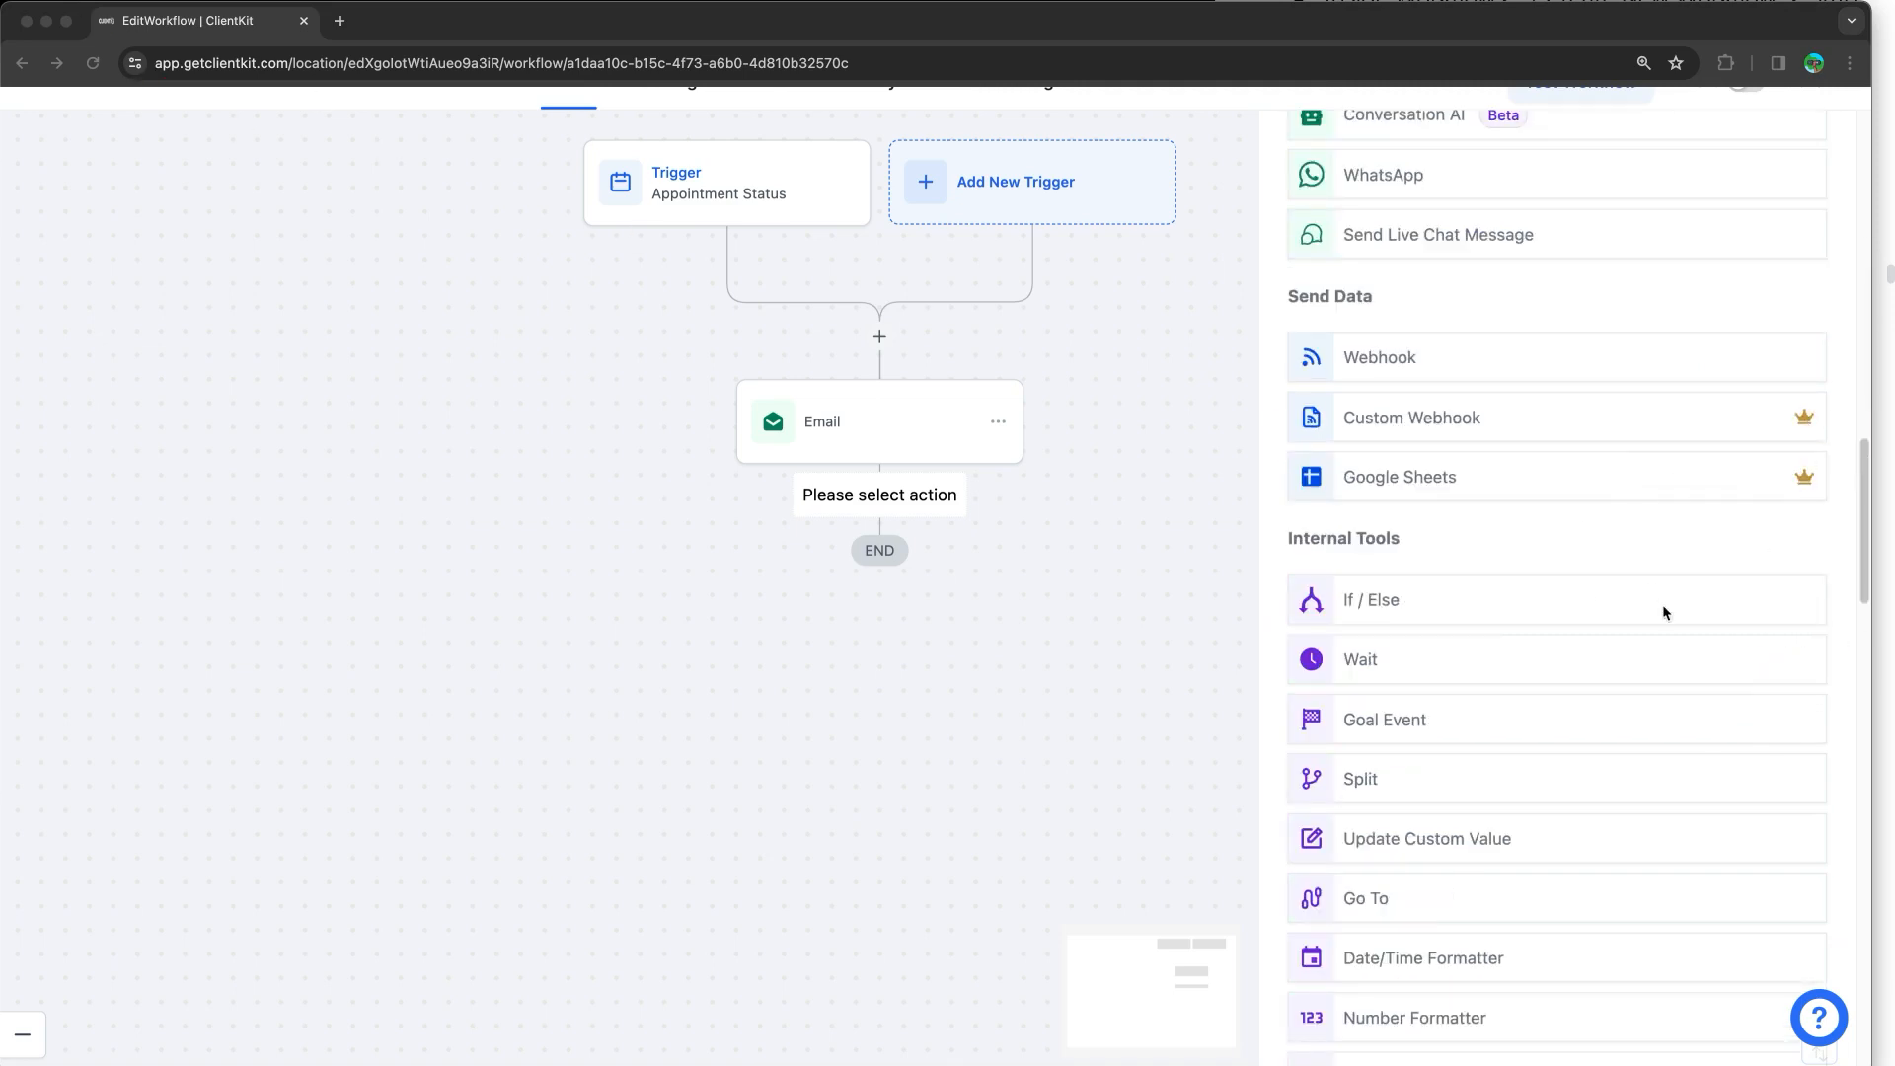
pyautogui.click(972, 203)
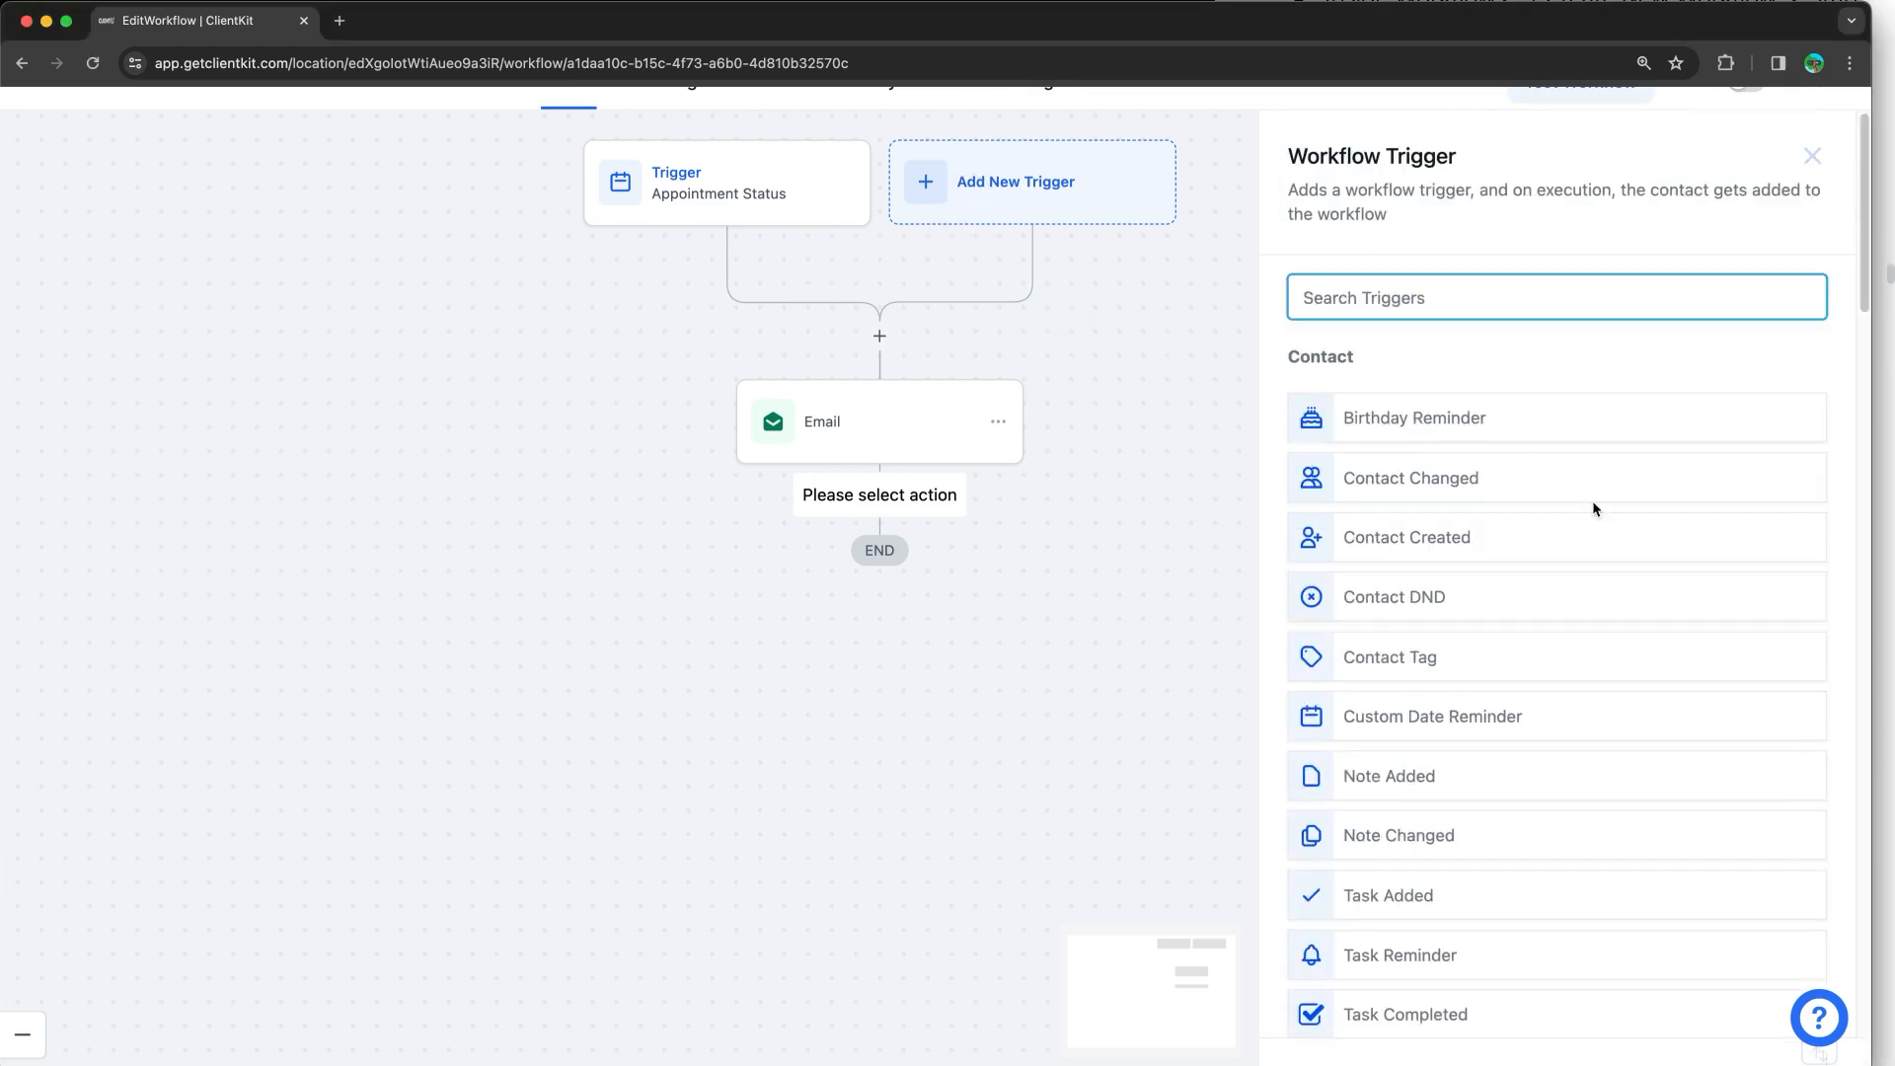
pyautogui.scroll(-7, 1593, 508)
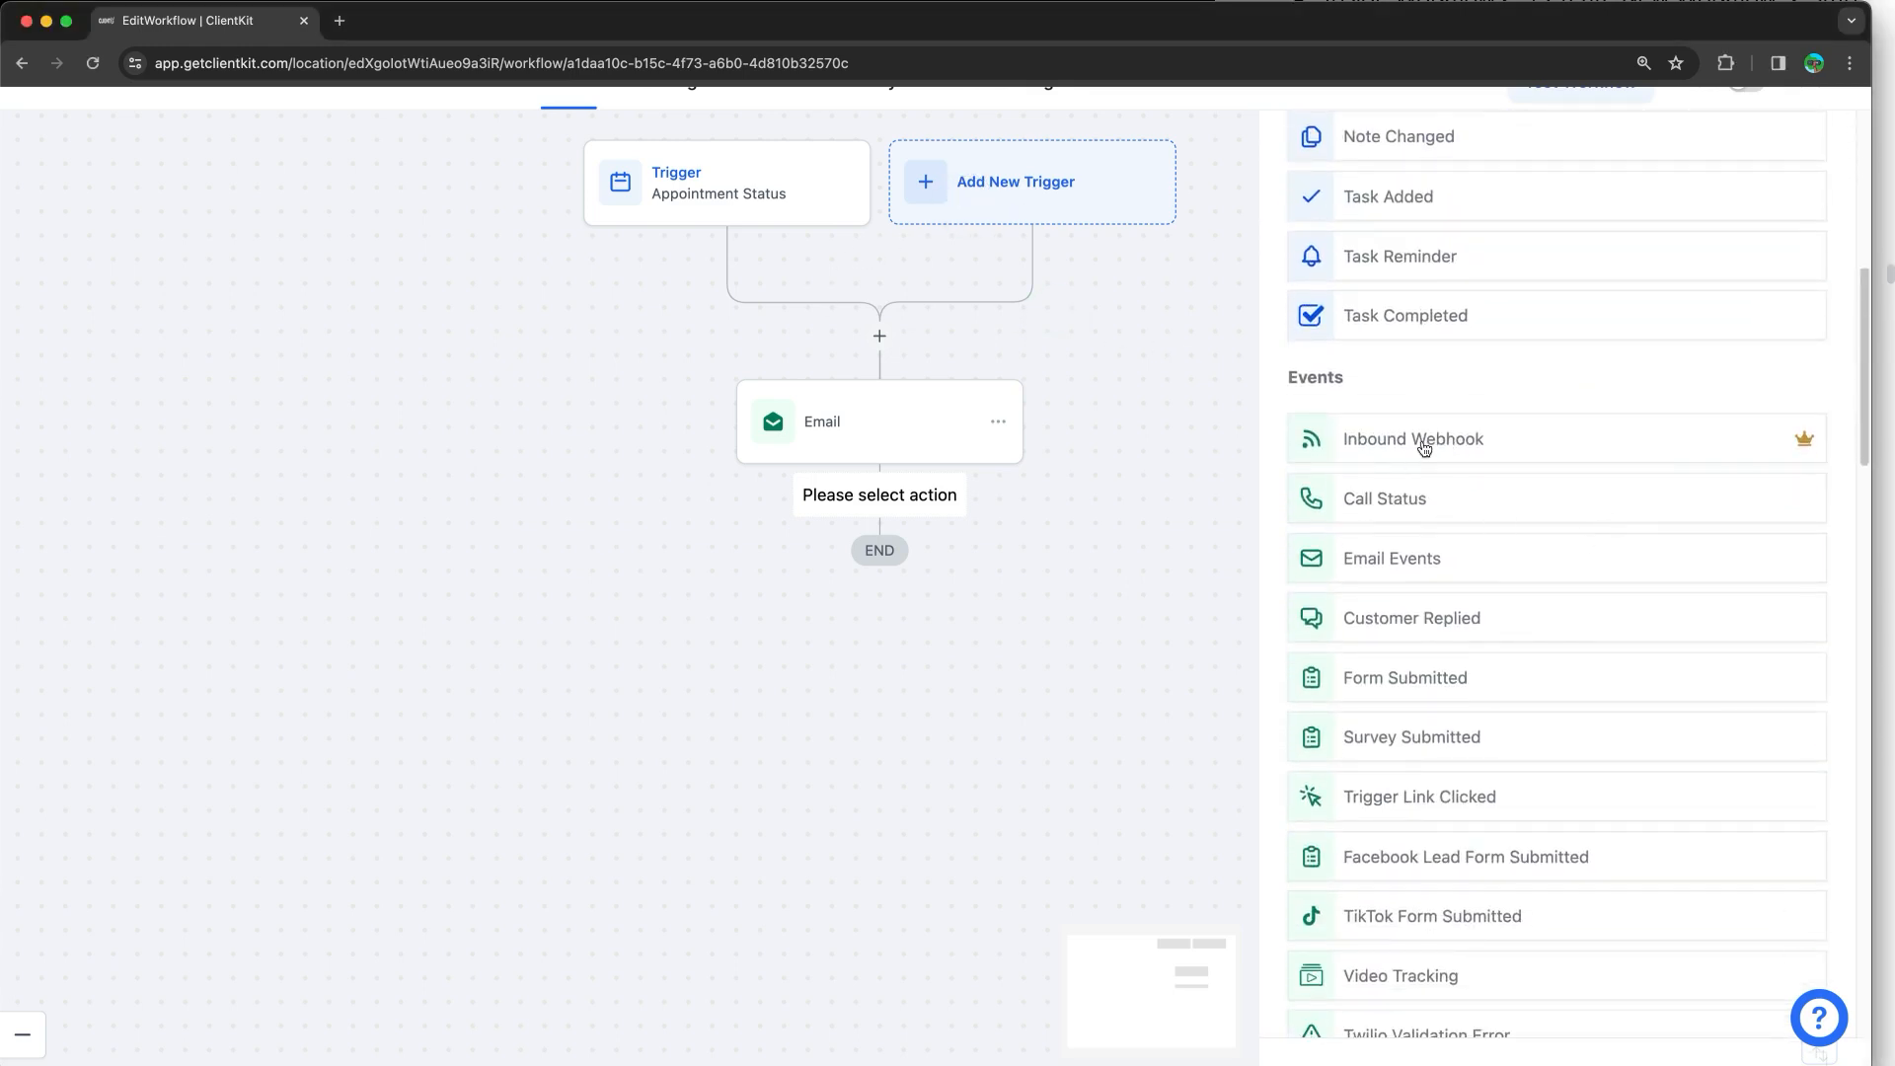
pyautogui.moveTo(1809, 444)
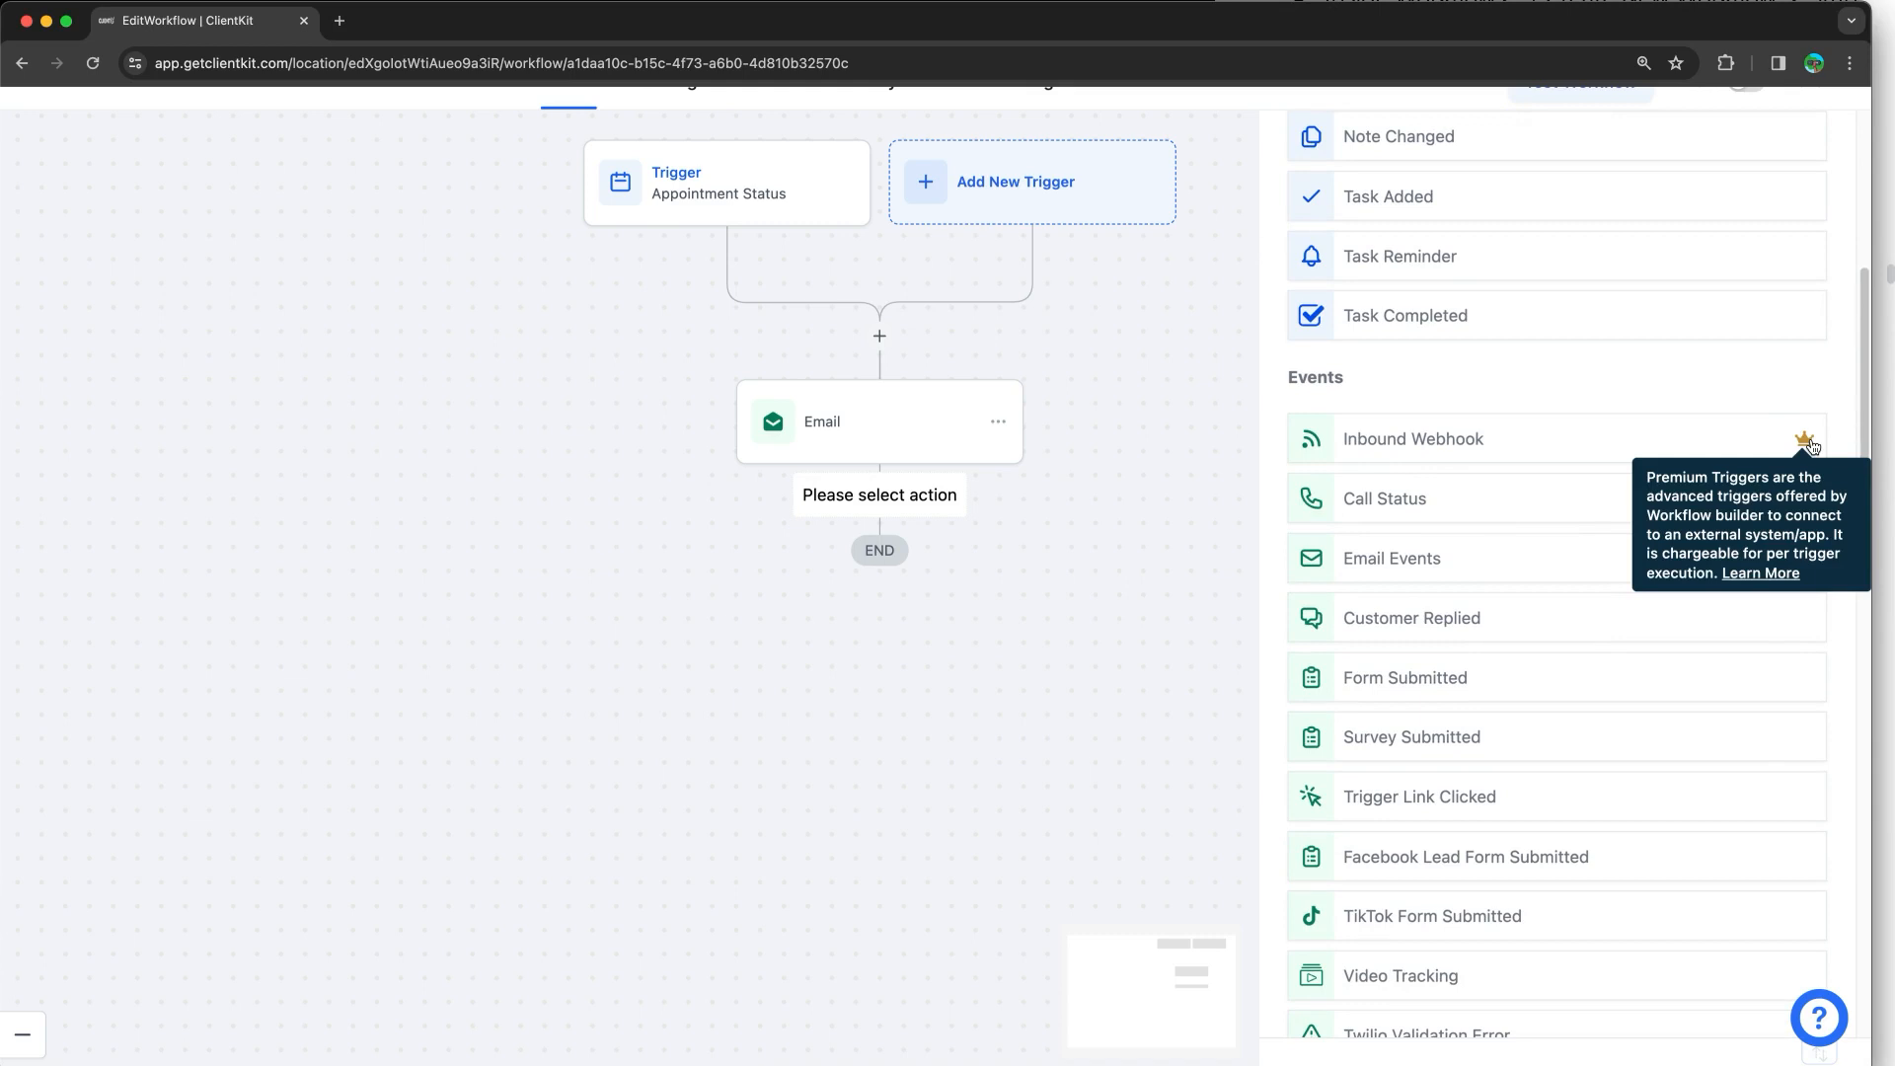
pyautogui.scroll(-15, 1620, 418)
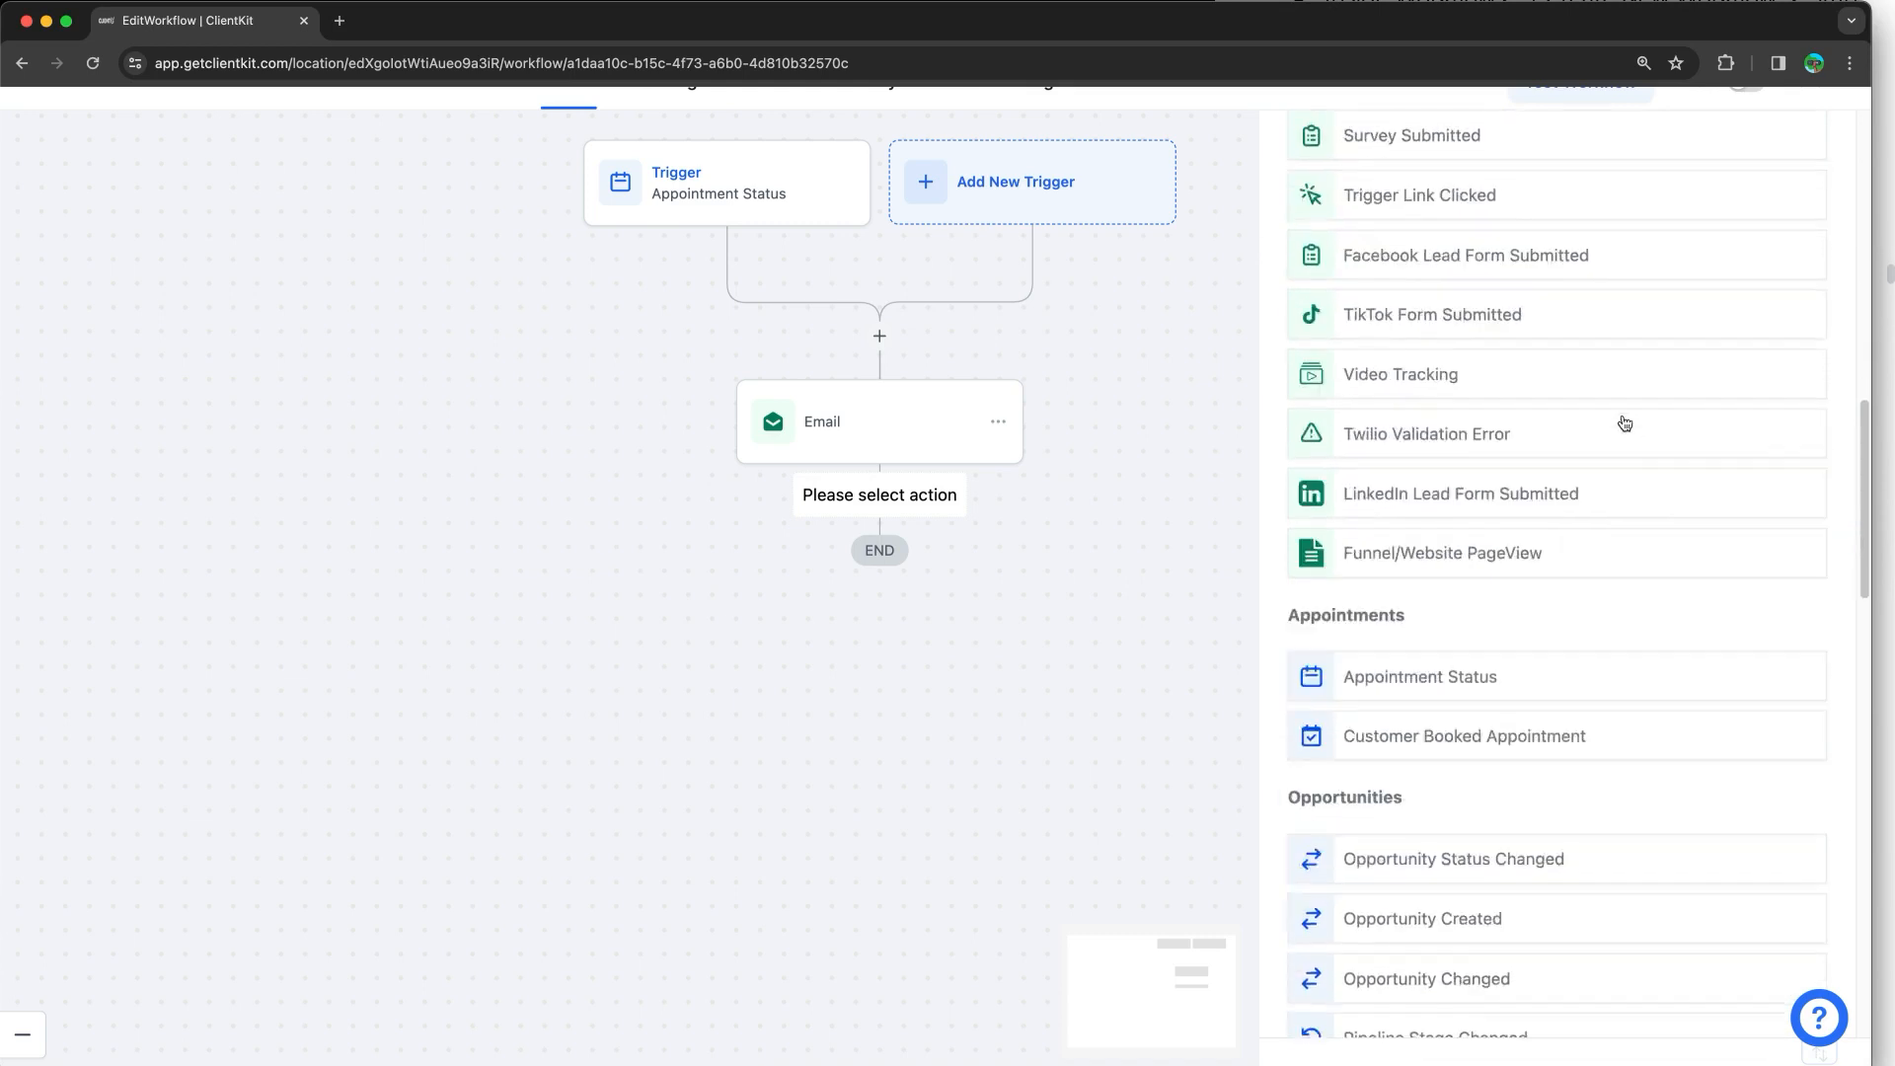
pyautogui.scroll(-5, 1624, 422)
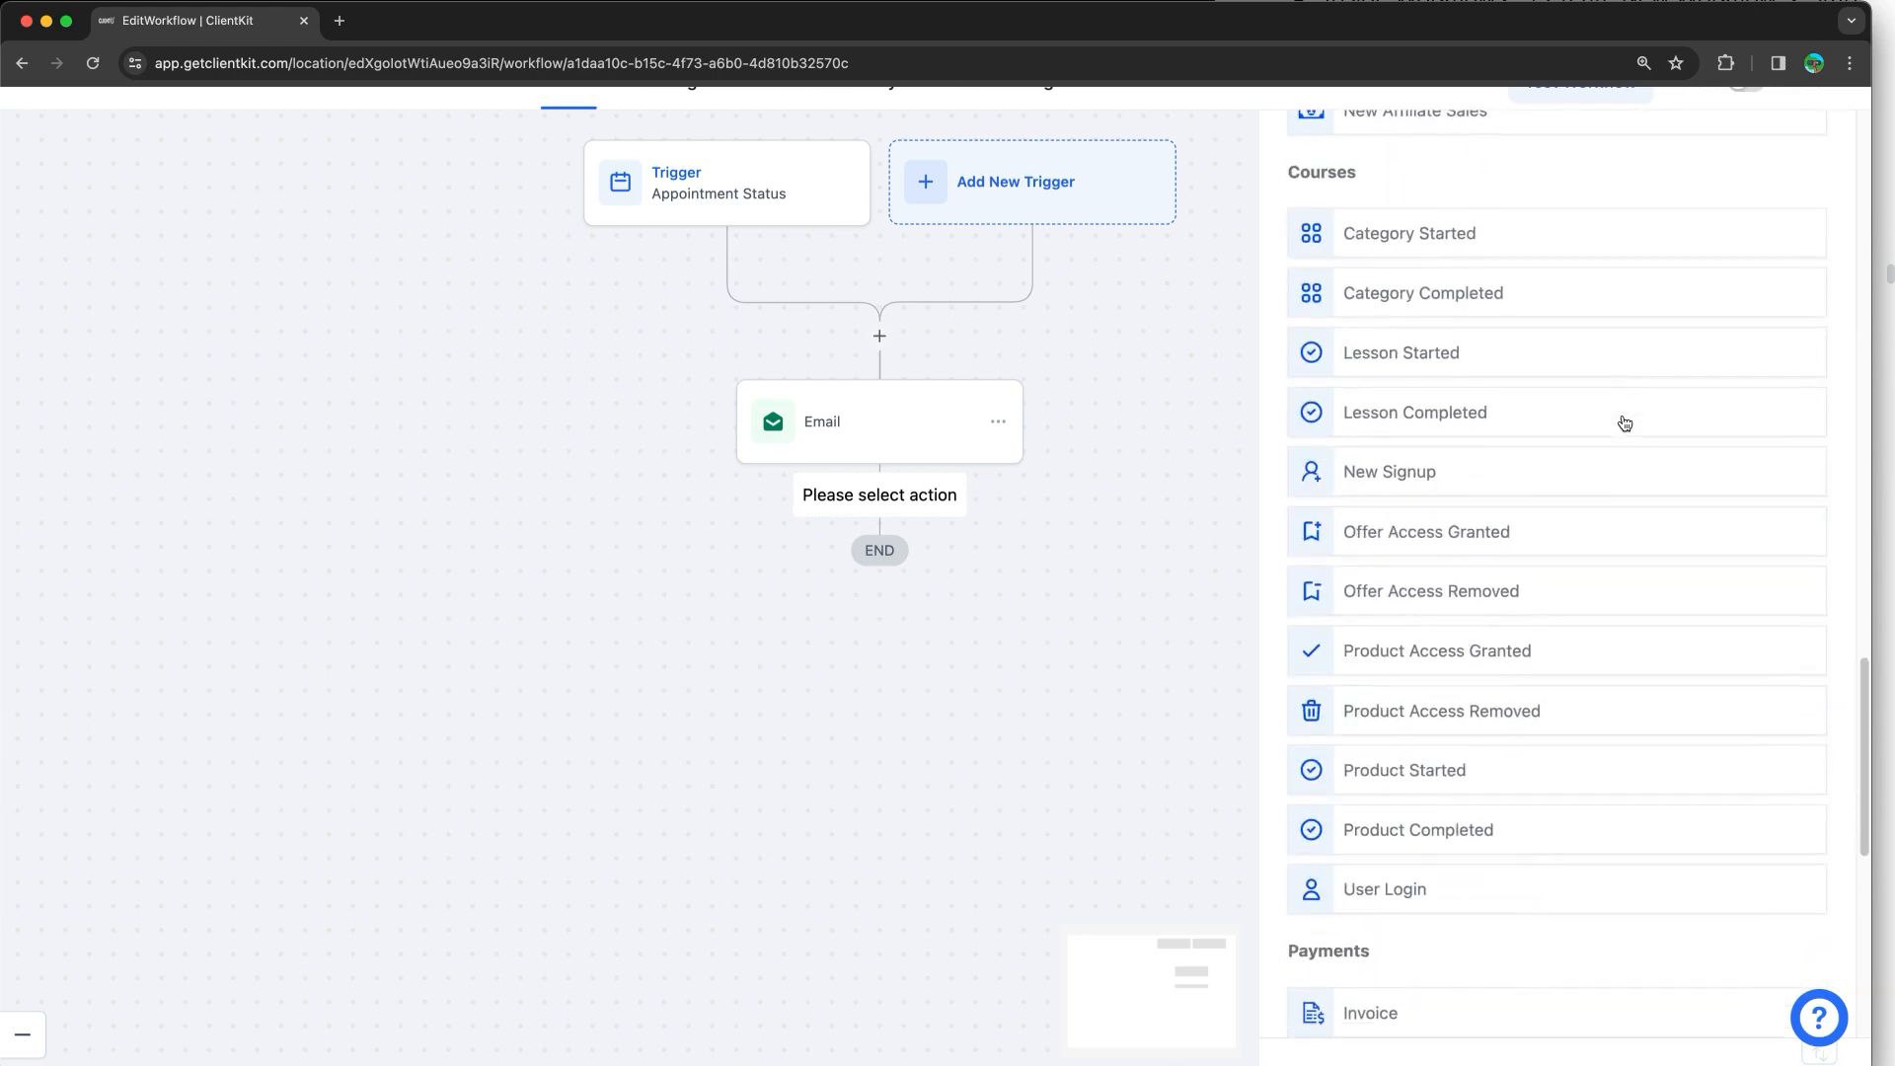
pyautogui.scroll(-12, 1621, 421)
pyautogui.click(898, 509)
# Step: Browse the pending step's Actions list and the premium items' info boxes
pyautogui.click(1069, 519)
pyautogui.click(874, 502)
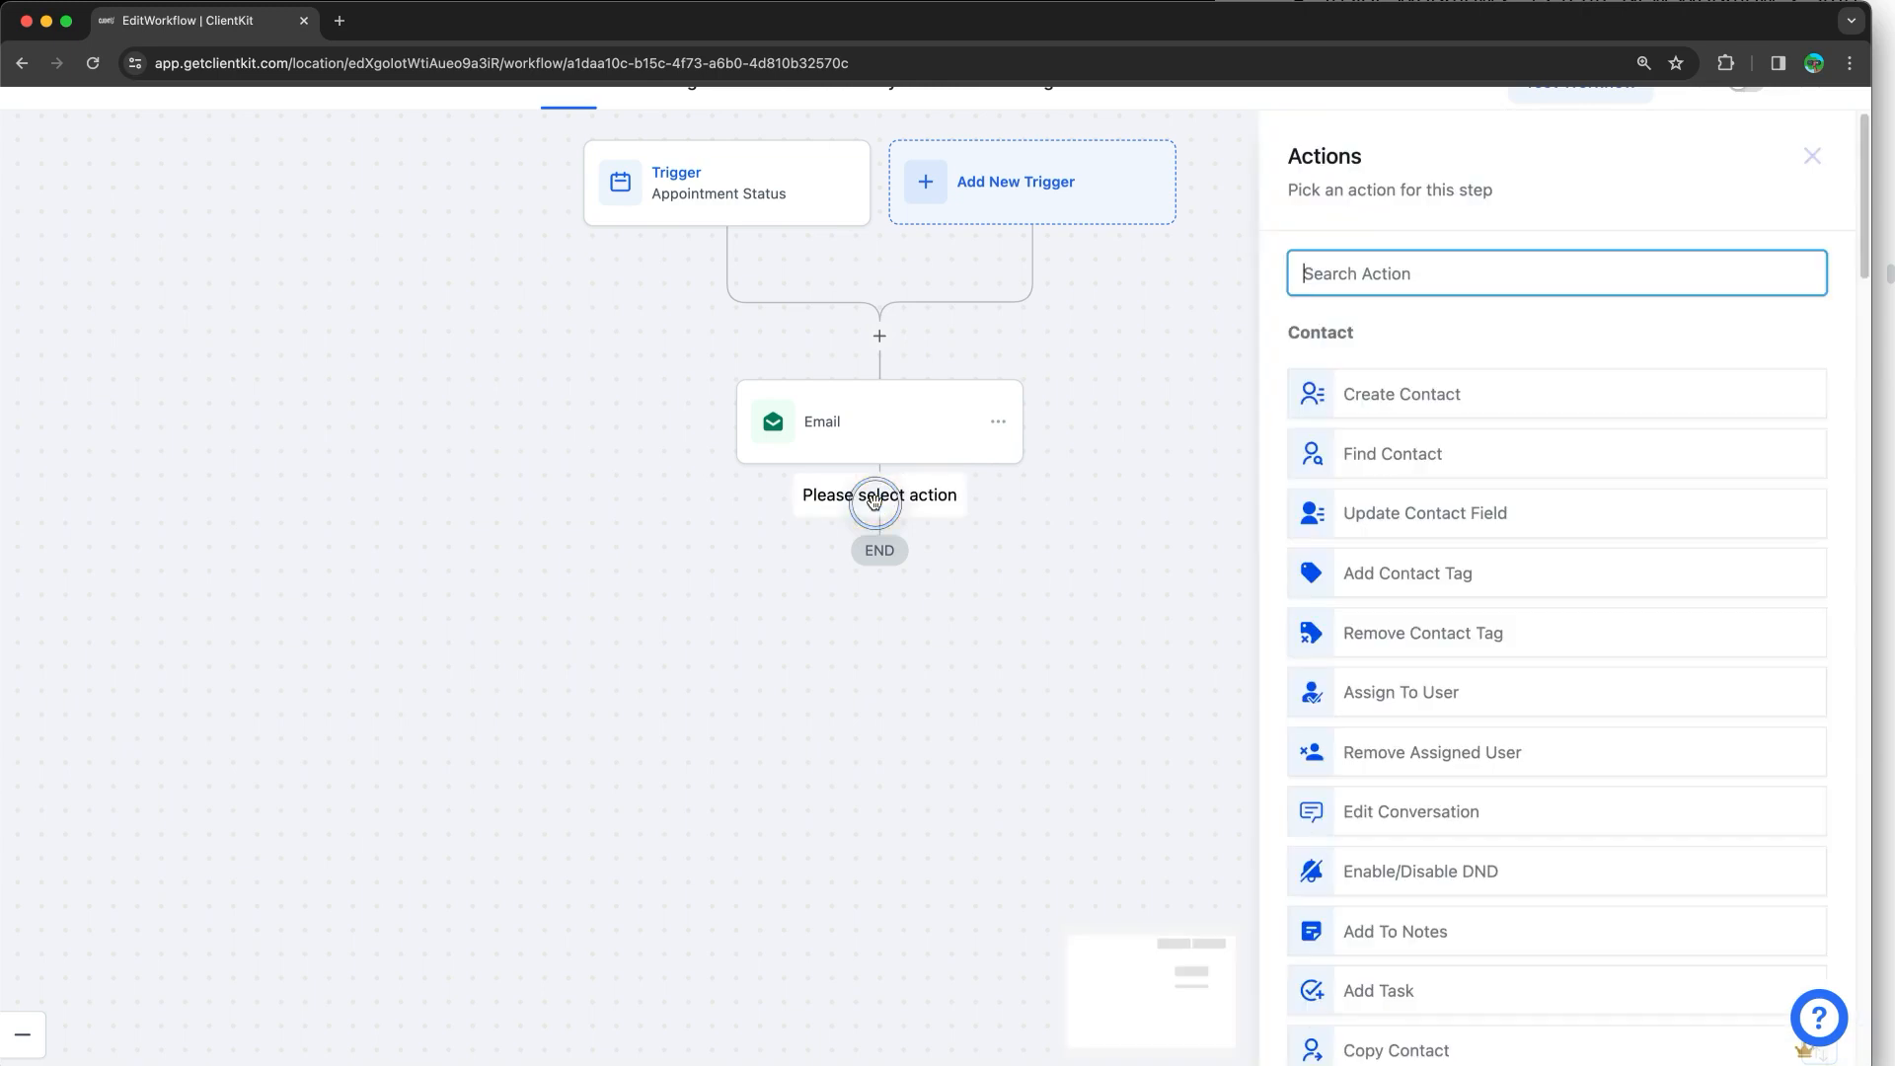
pyautogui.scroll(-10, 1747, 630)
pyautogui.scroll(-9, 1663, 617)
pyautogui.scroll(-6, 1658, 617)
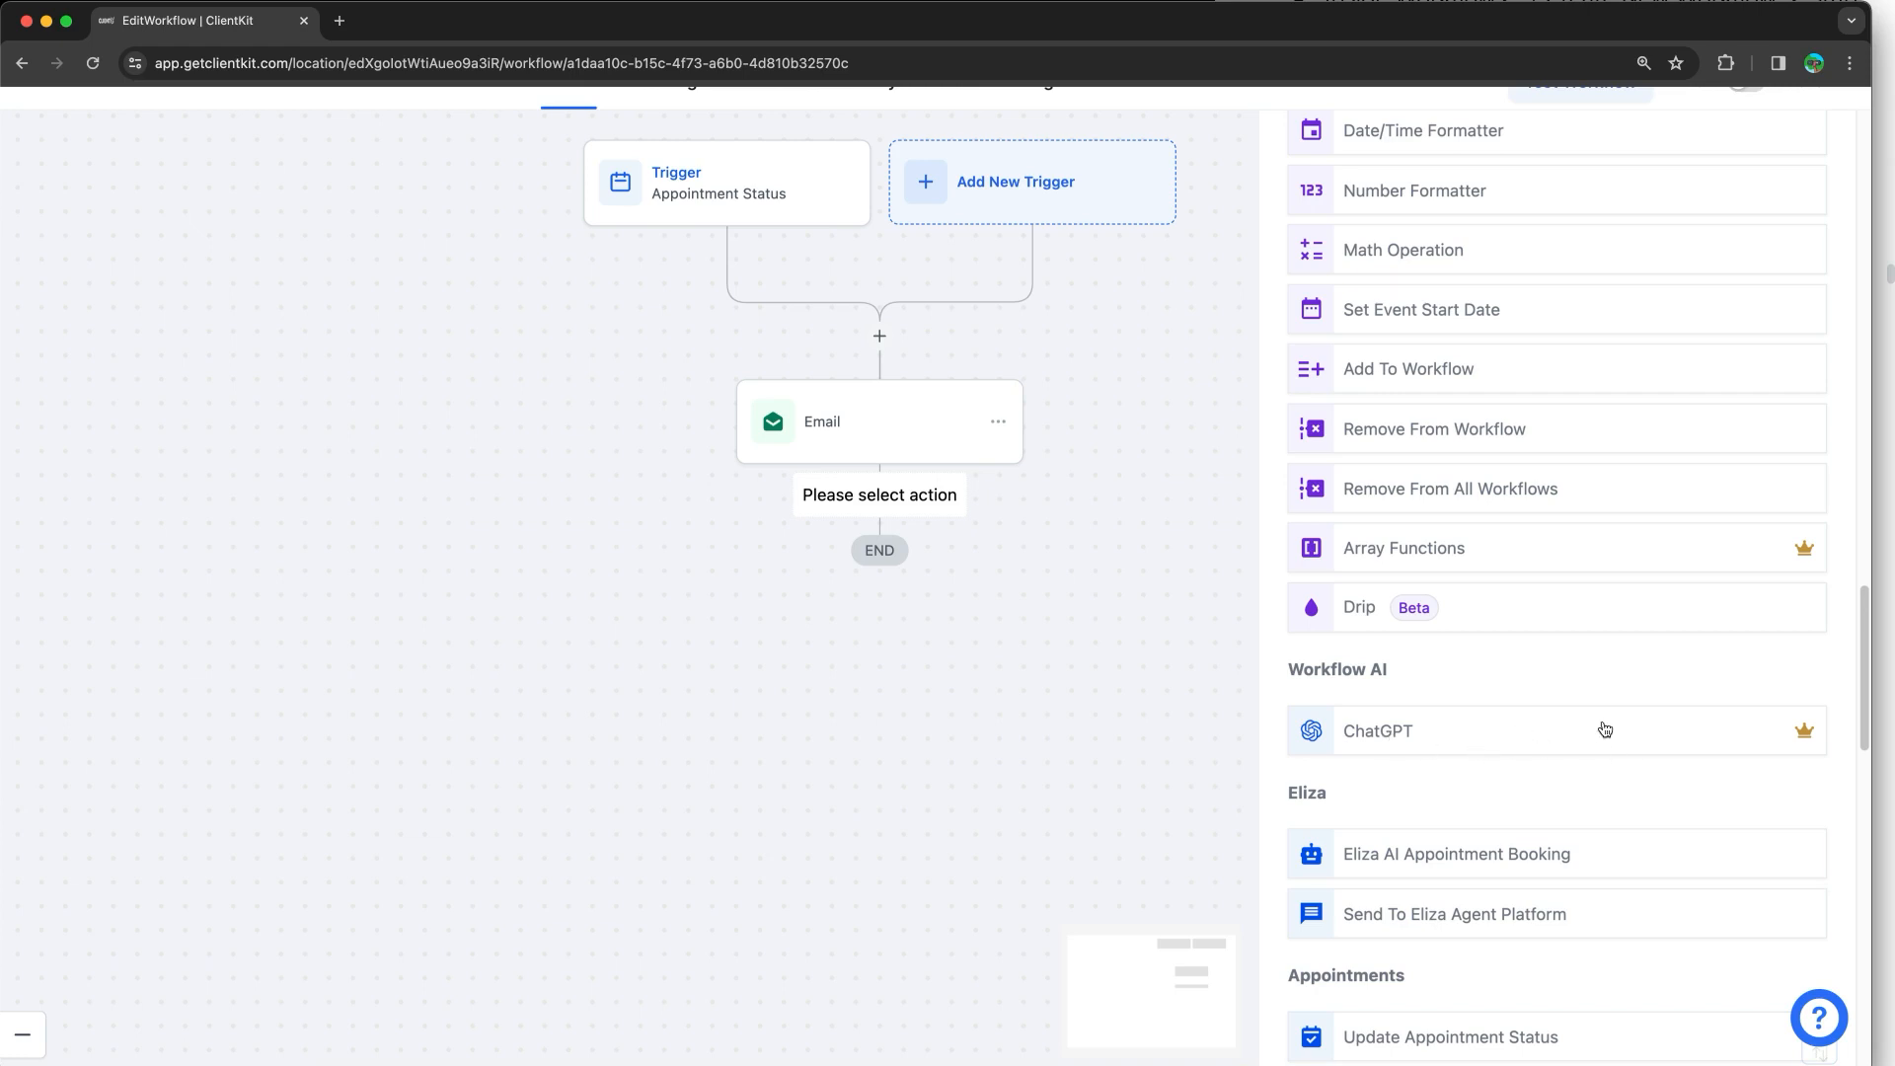
pyautogui.moveTo(1798, 739)
pyautogui.moveTo(1805, 550)
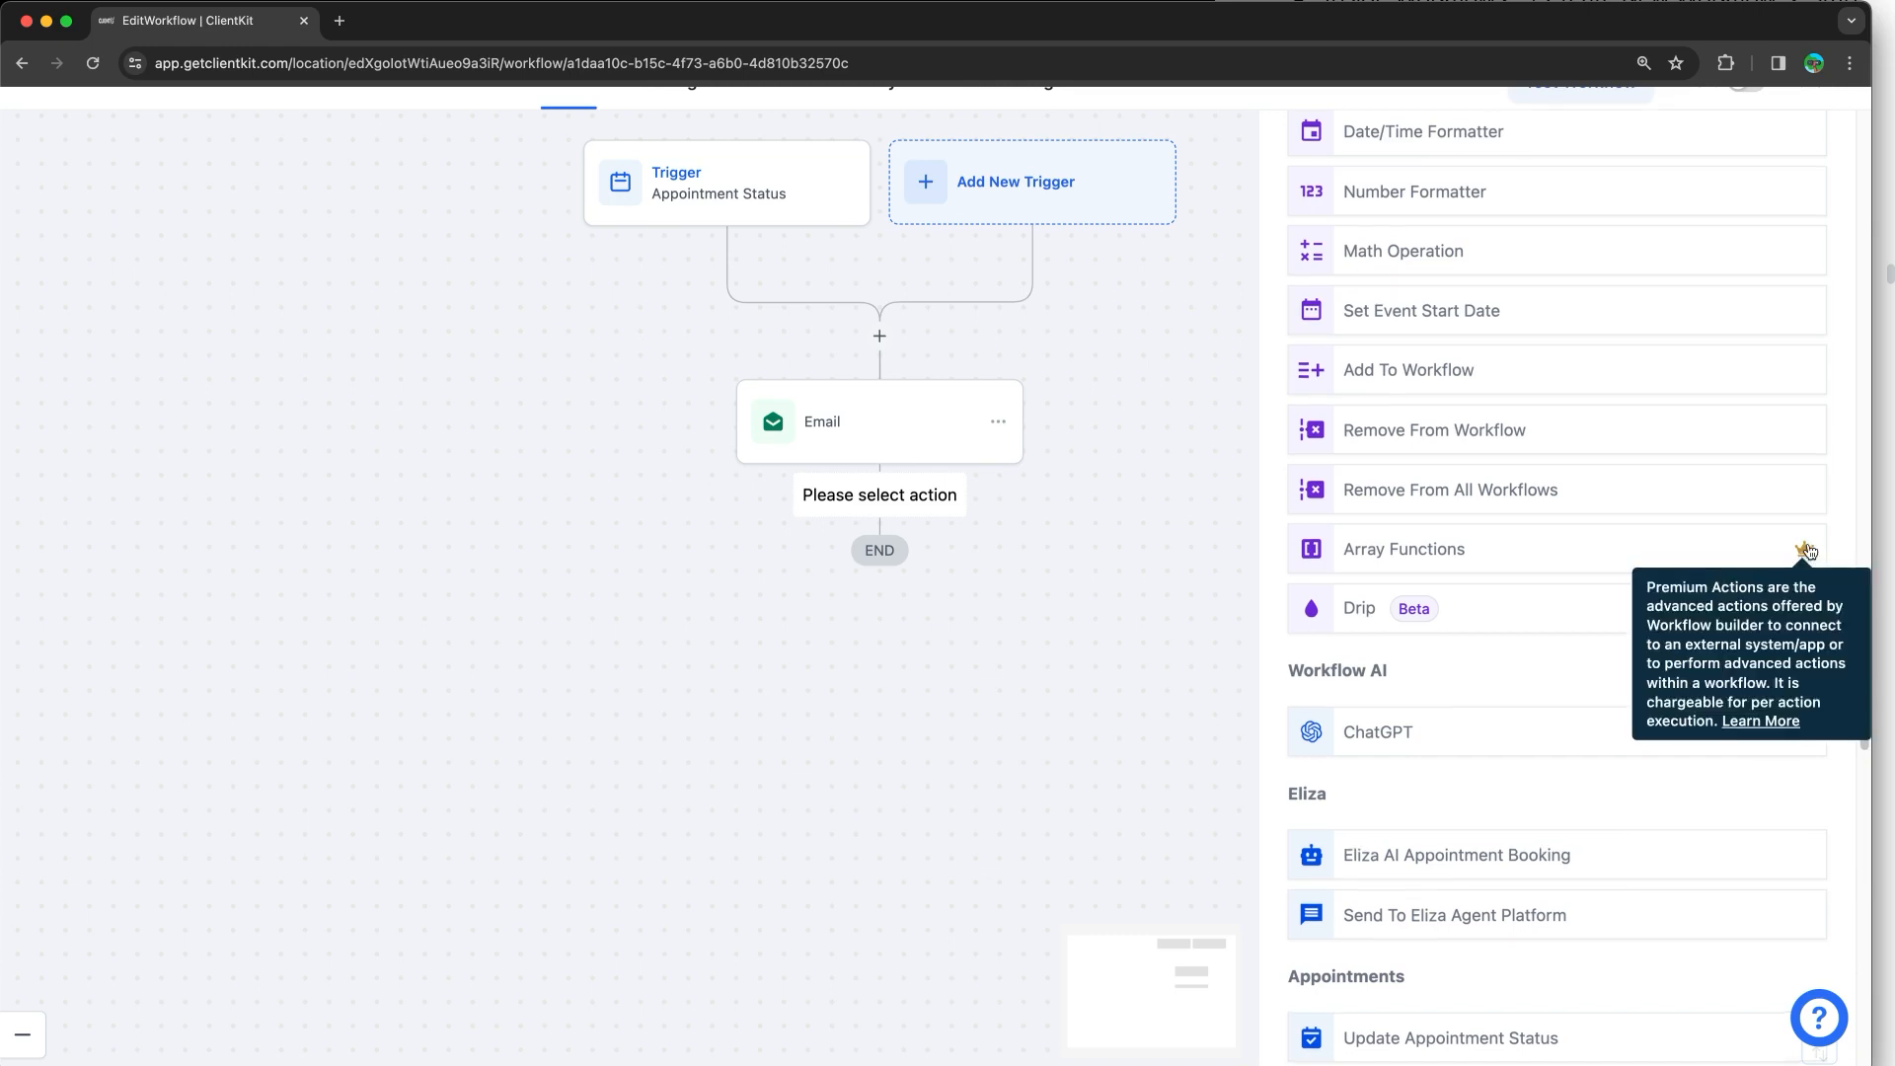
pyautogui.scroll(3, 1767, 279)
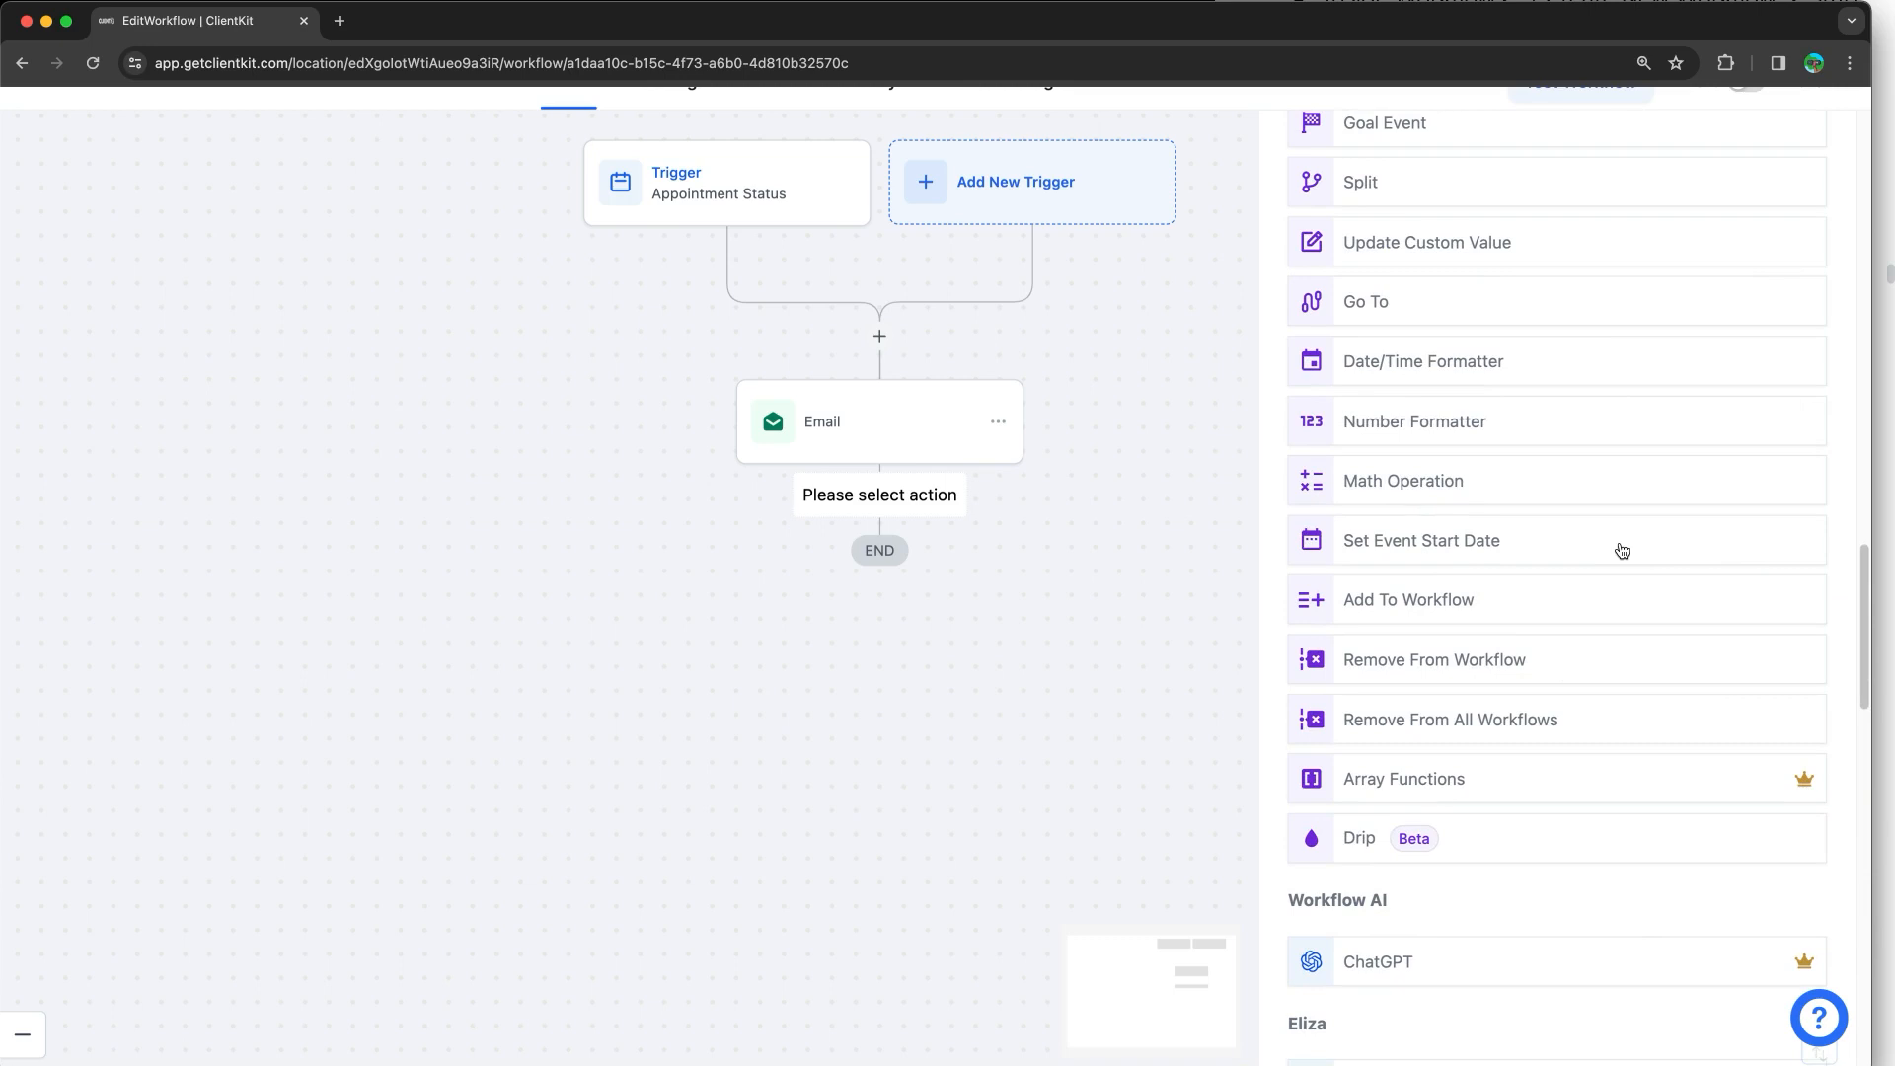
pyautogui.scroll(-5, 1620, 545)
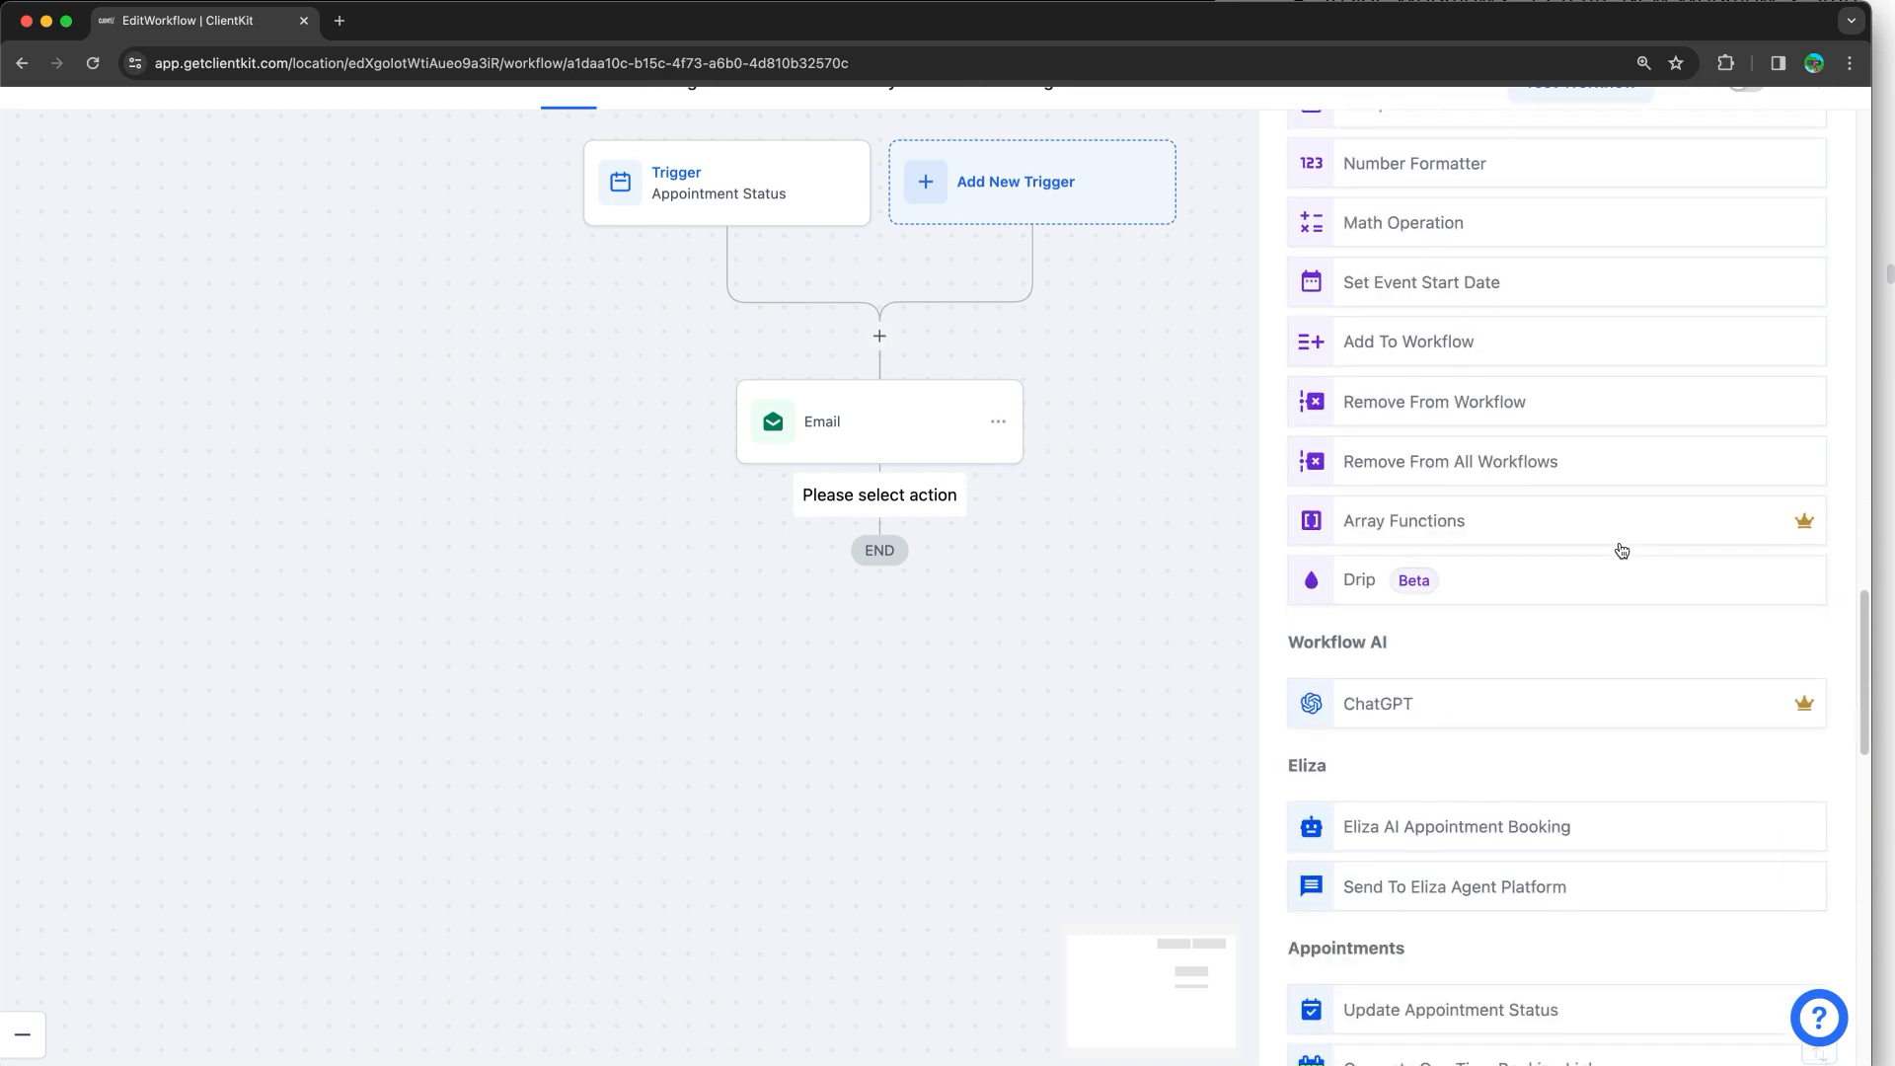
pyautogui.scroll(-10, 1644, 665)
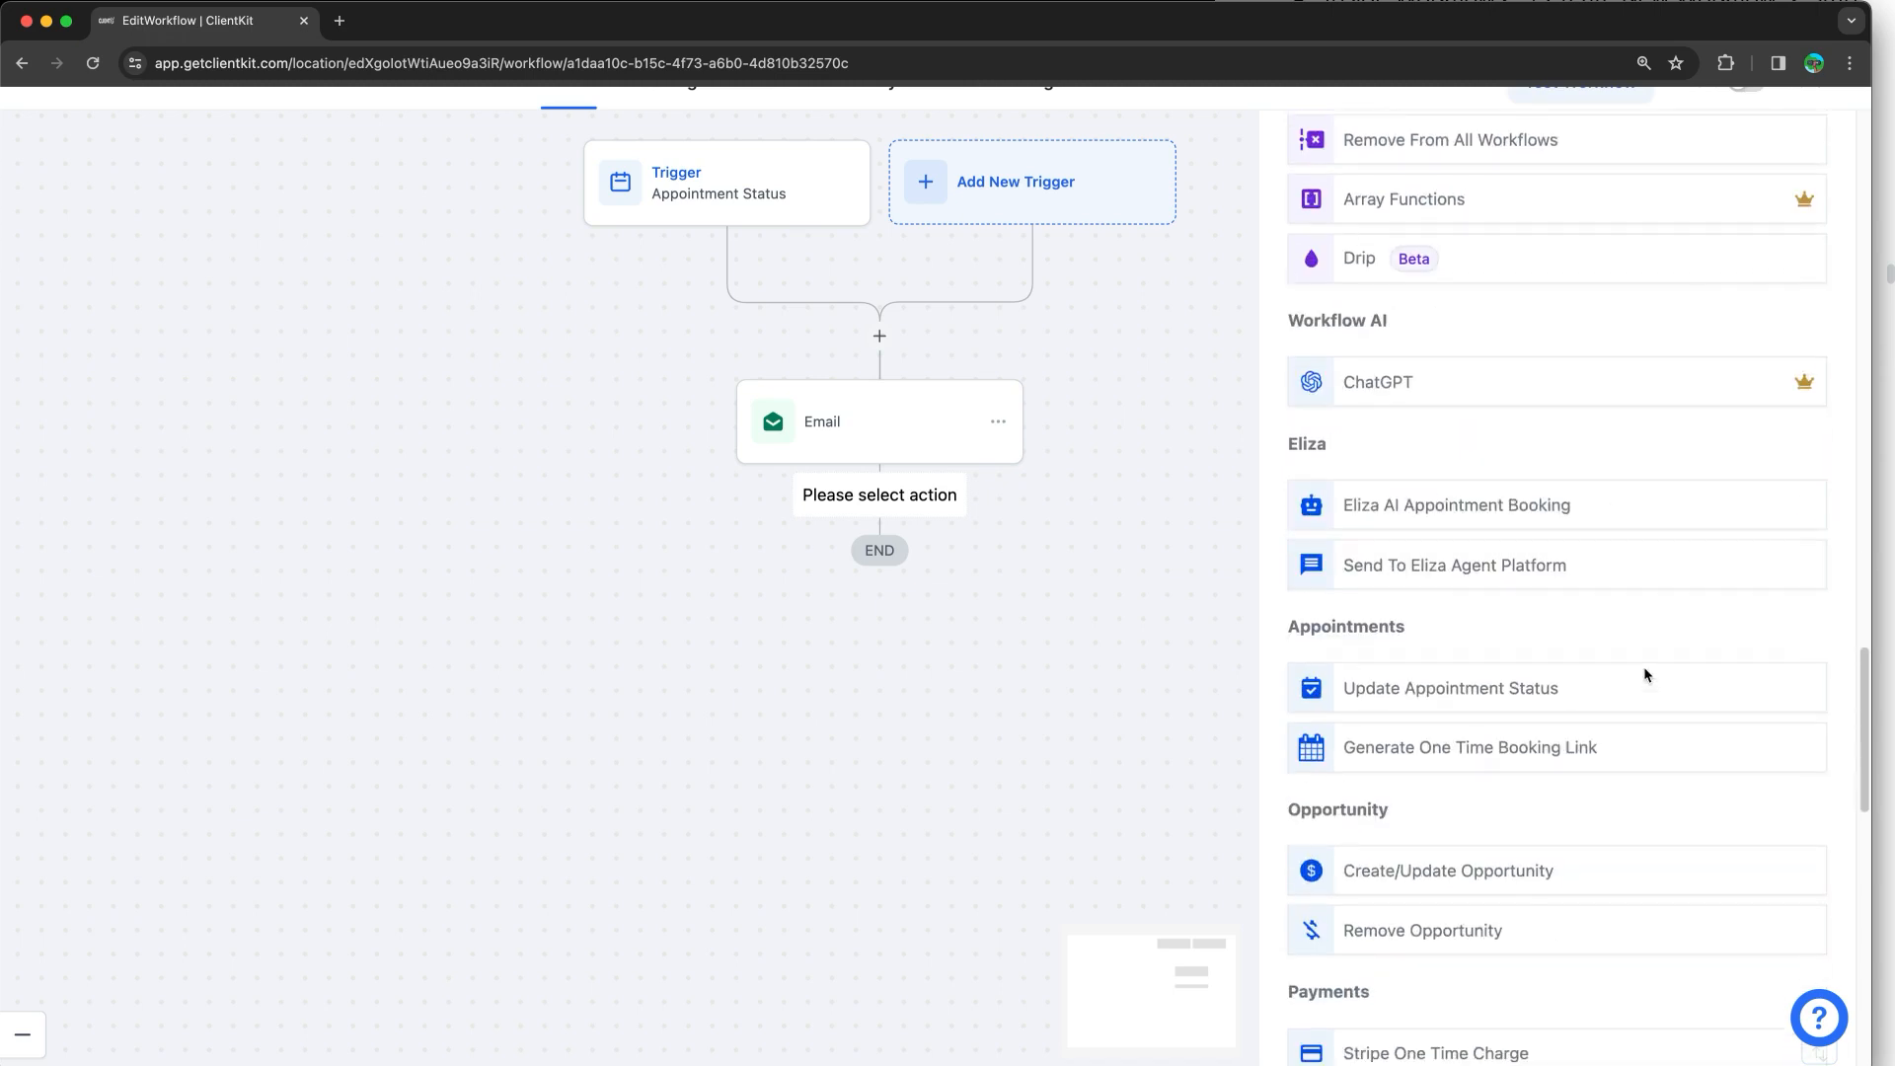
pyautogui.scroll(15, 1643, 666)
pyautogui.scroll(2, 1643, 674)
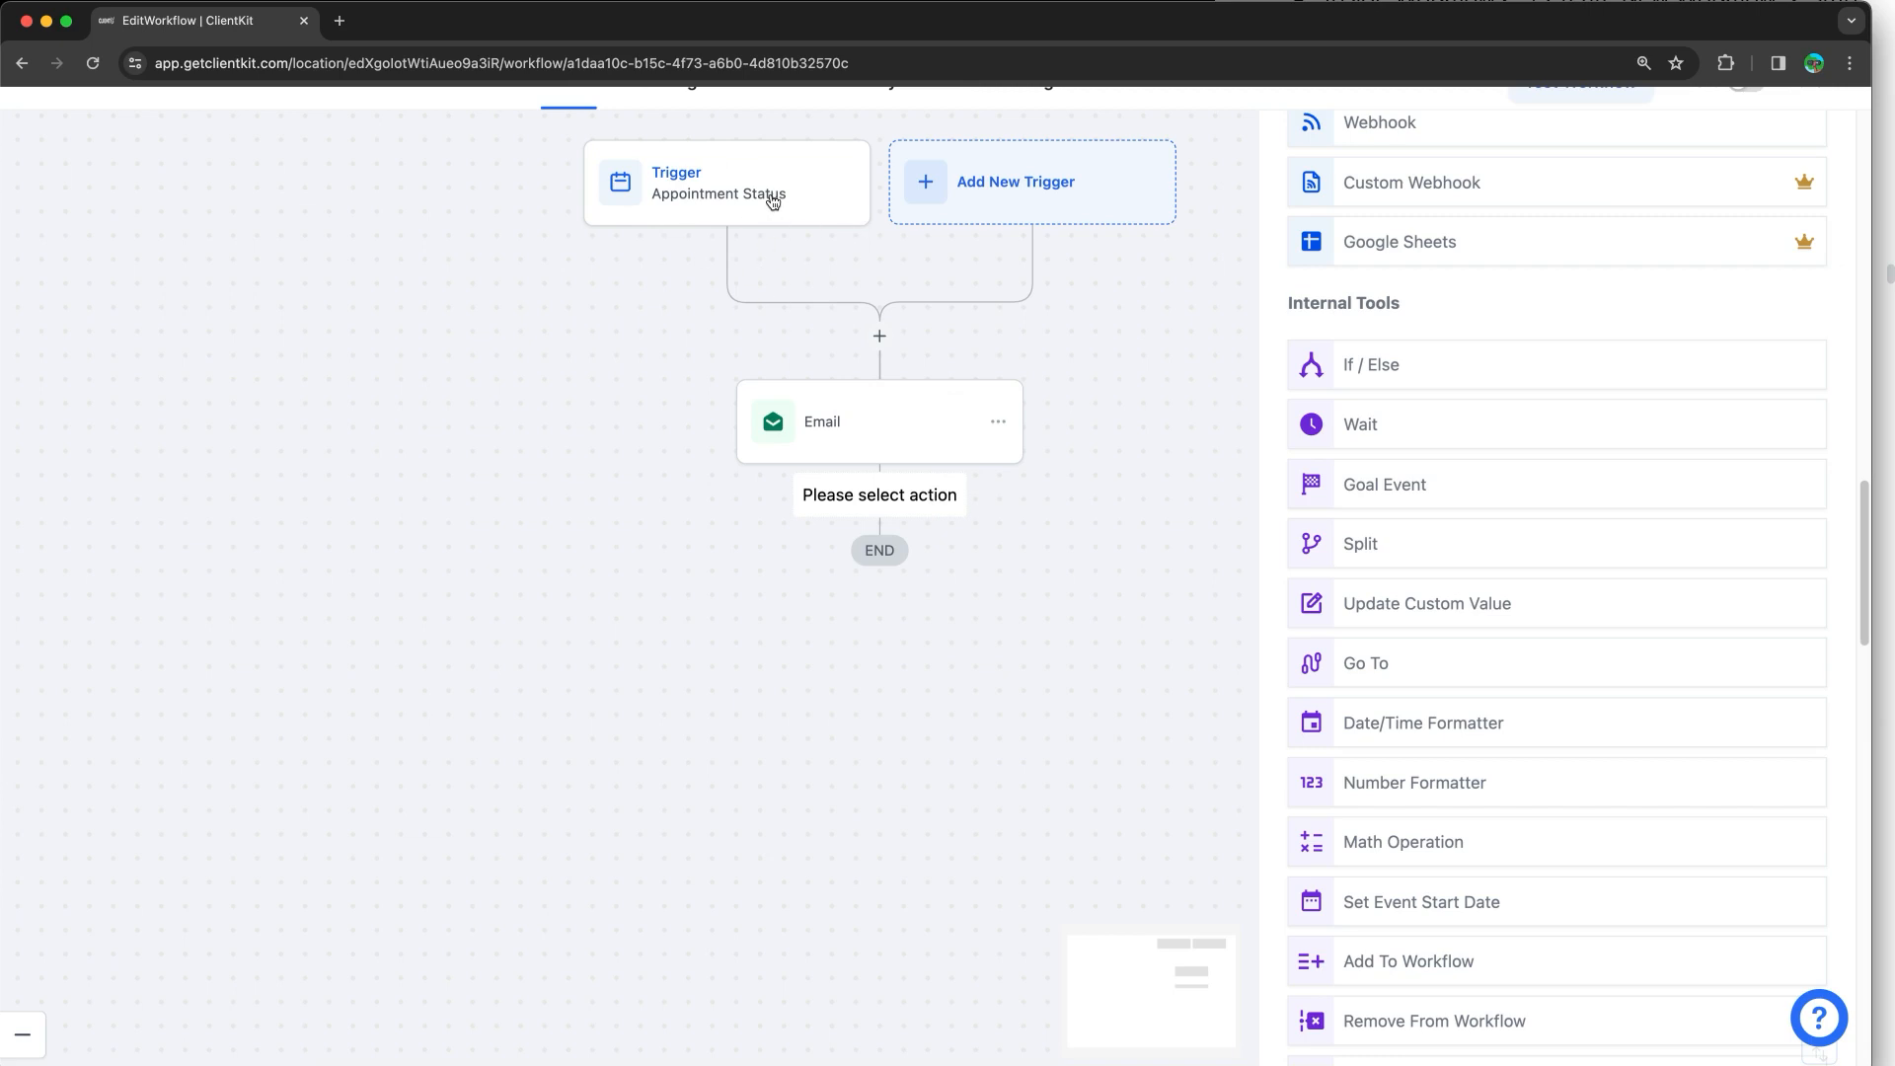
# Step: Close the Actions list without adding a step and zoom the canvas in
pyautogui.click(1164, 450)
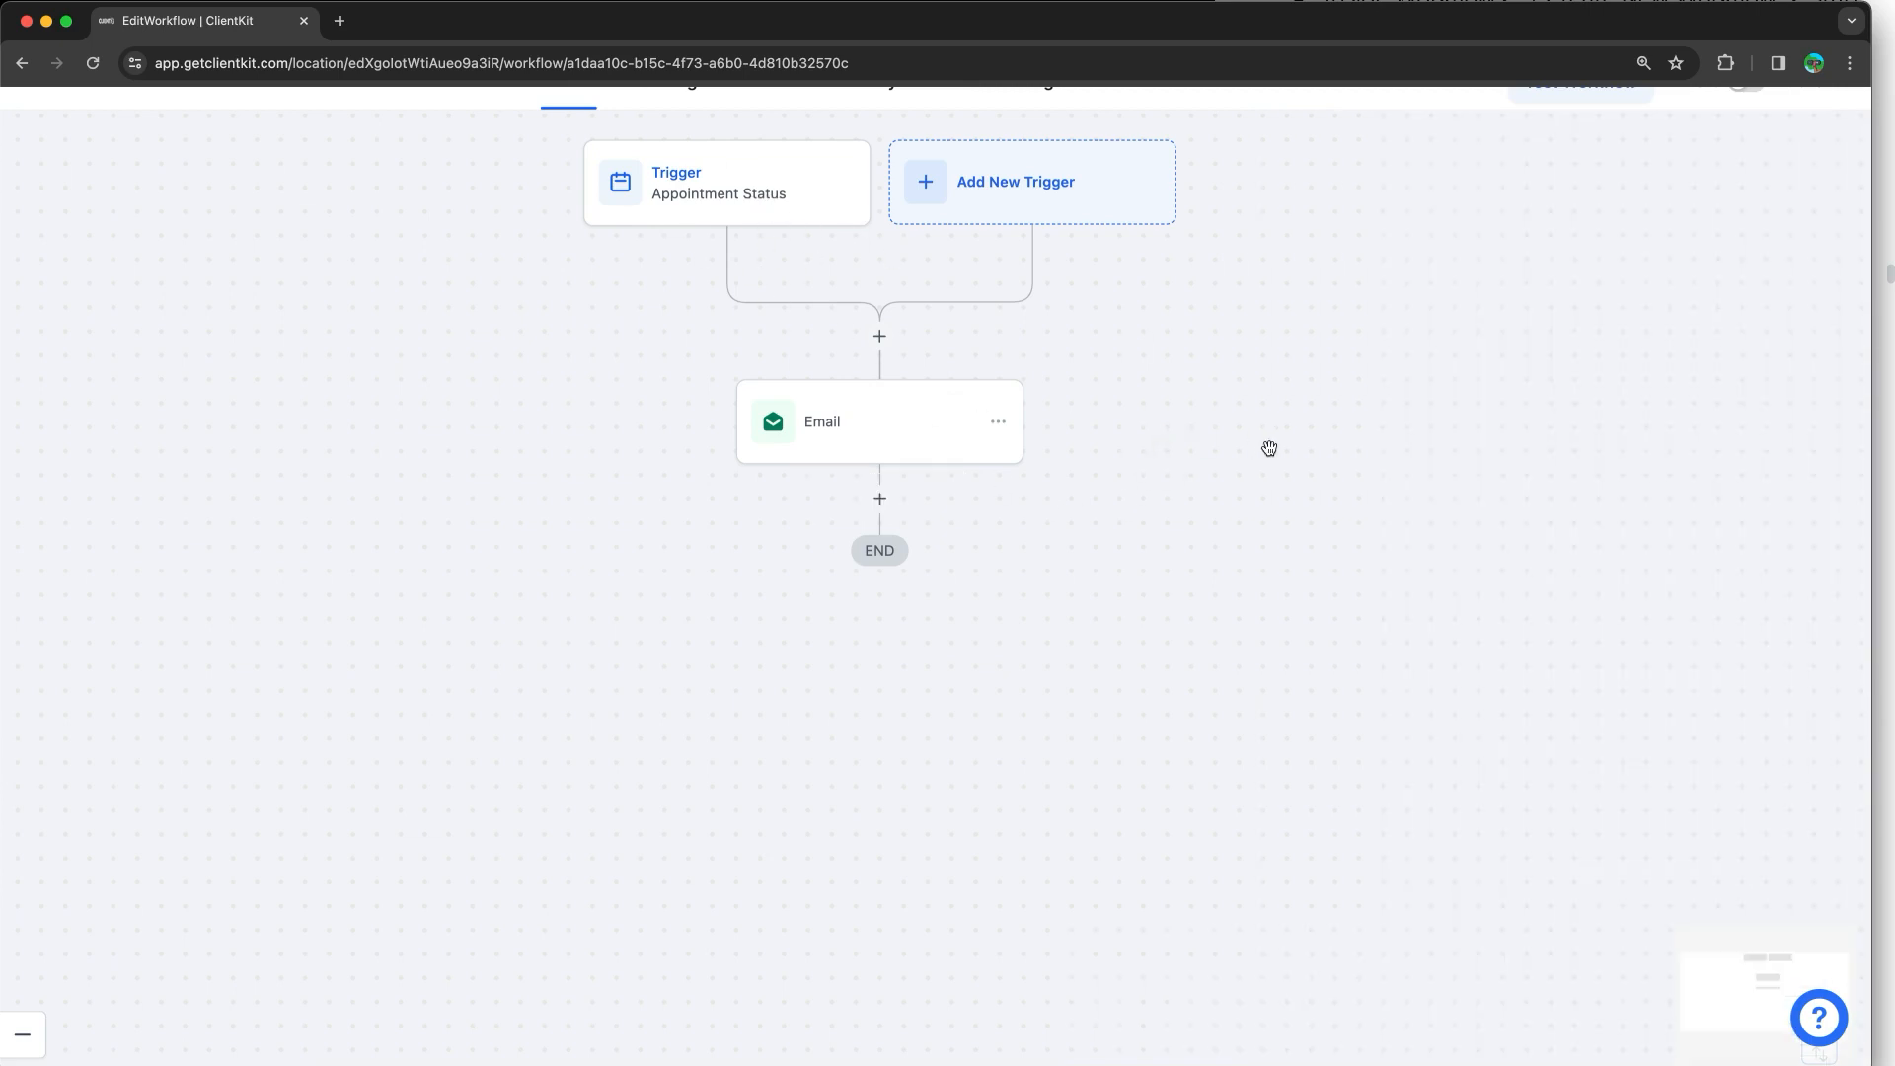
pyautogui.scroll(1, 1273, 450)
pyautogui.scroll(2, 1292, 452)
pyautogui.click(1226, 102)
pyautogui.scroll(-2, 1226, 103)
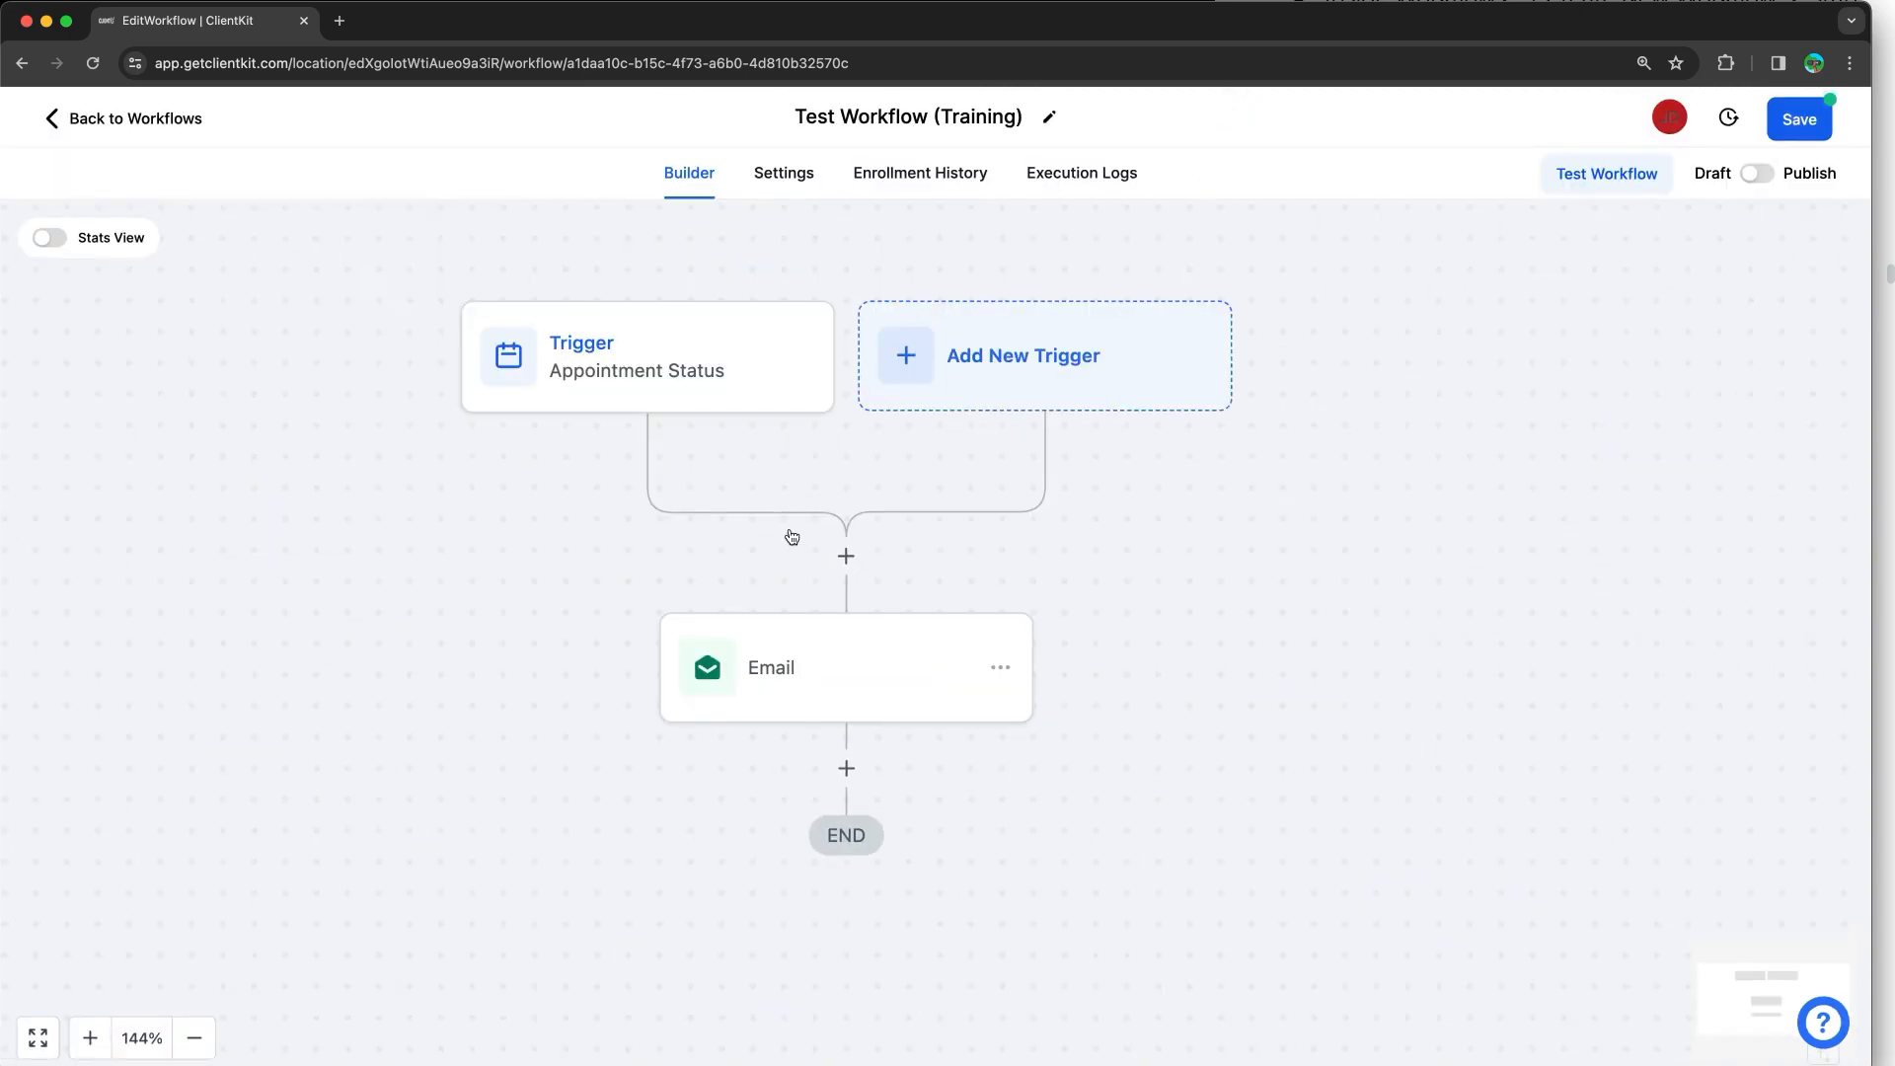
pyautogui.click(806, 184)
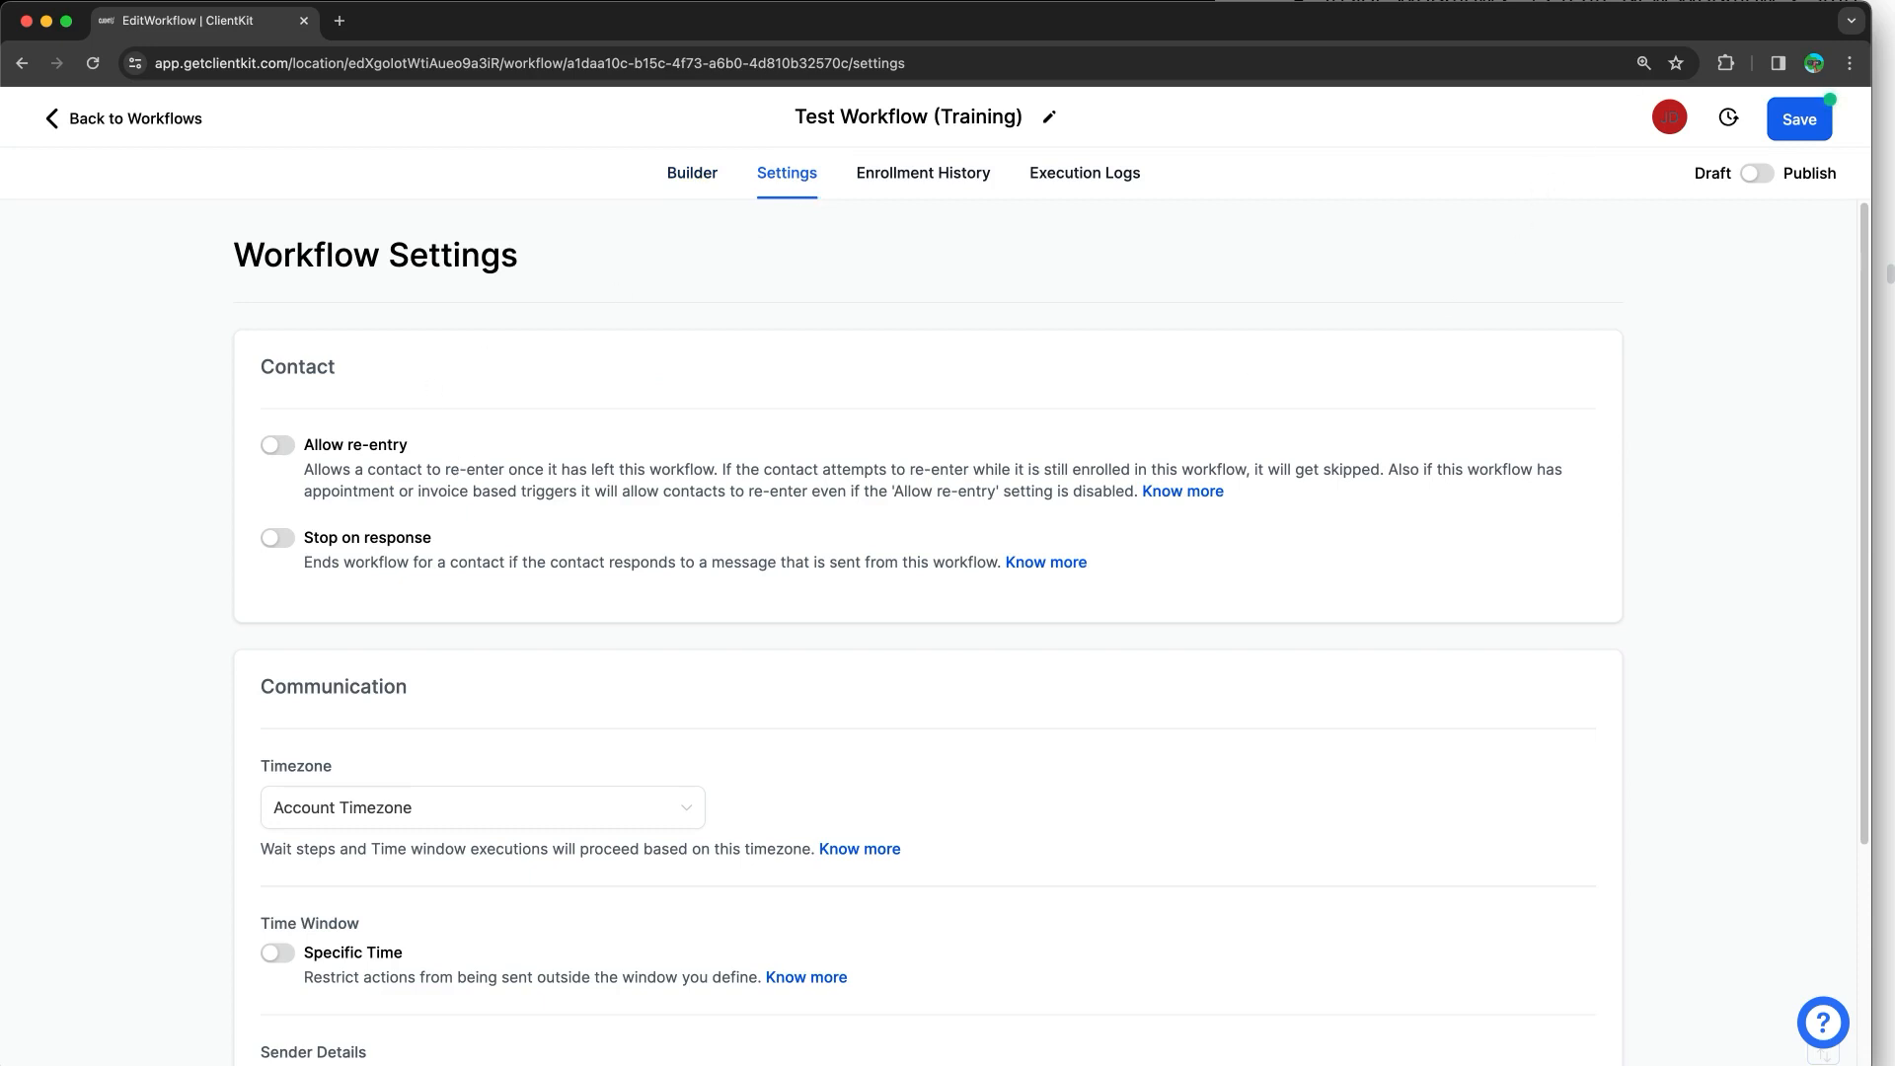
pyautogui.click(1767, 3)
pyautogui.scroll(-5, 1616, 497)
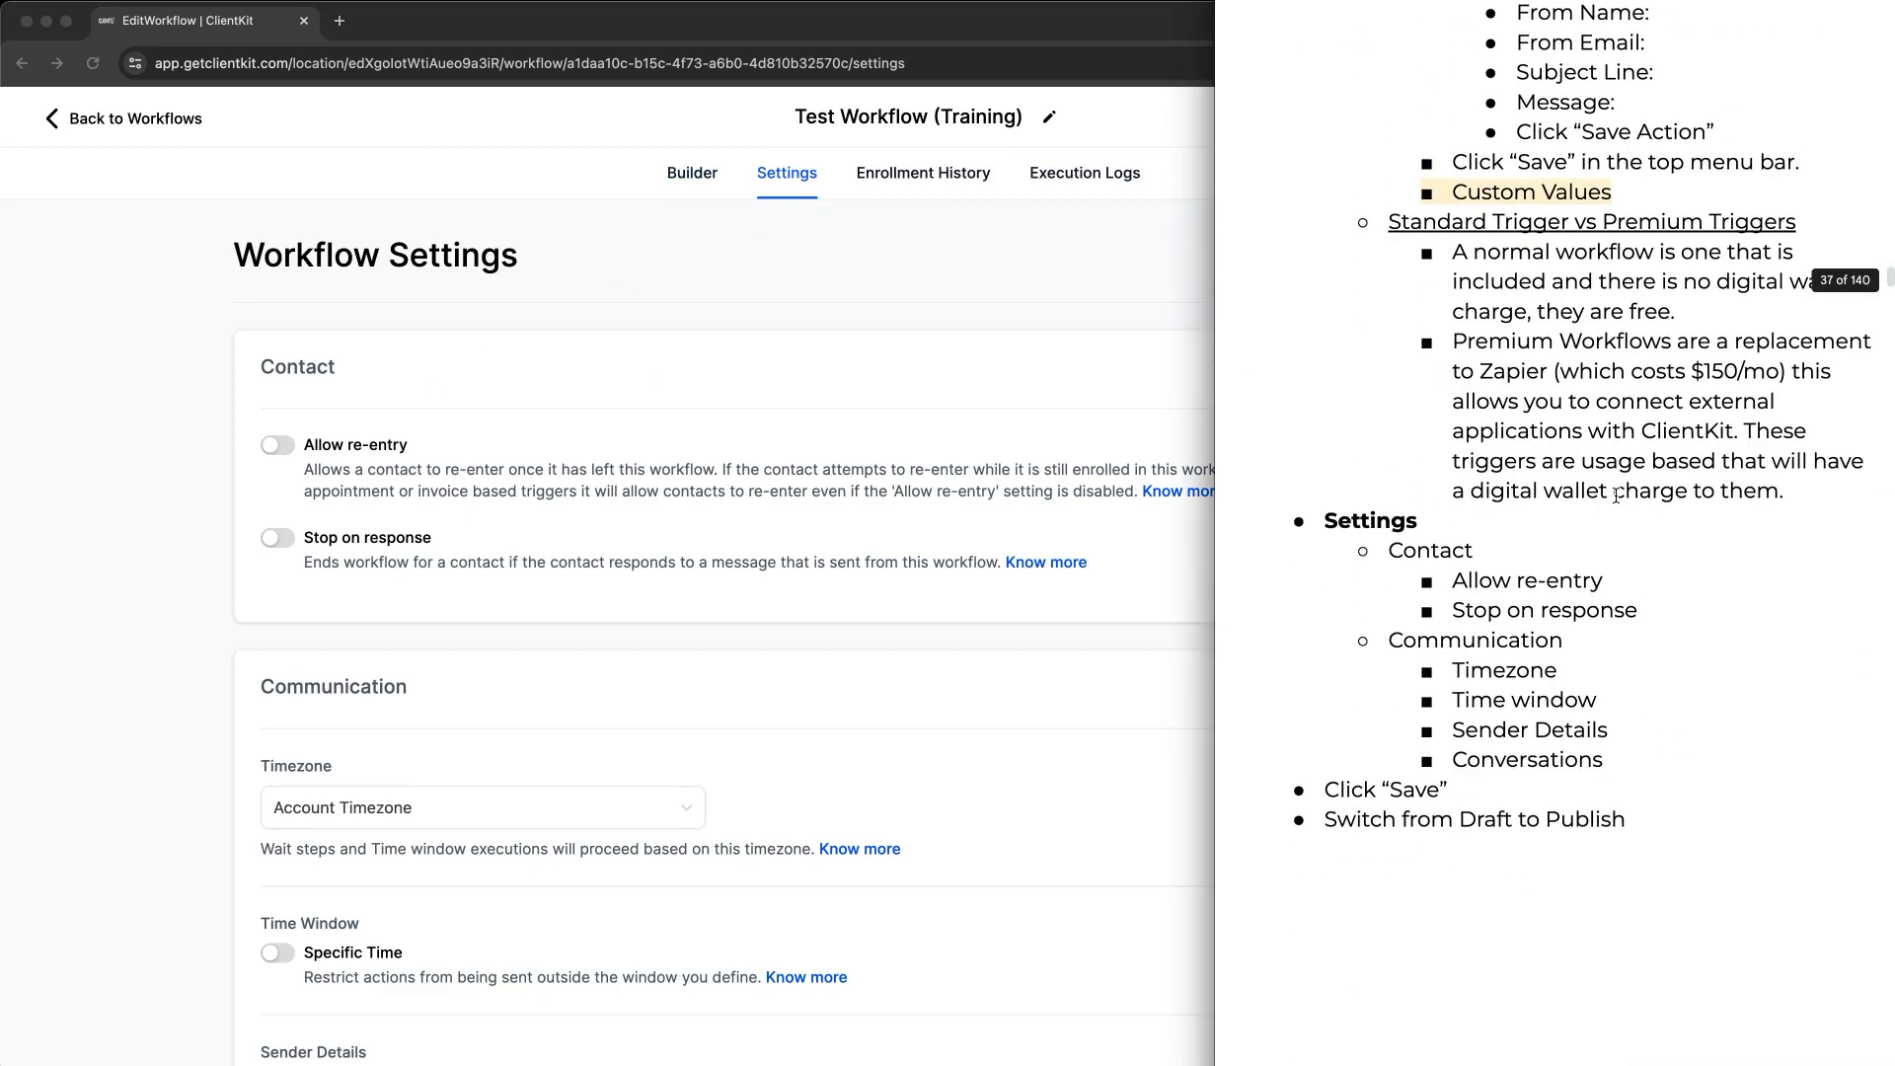
pyautogui.scroll(-1, 1616, 496)
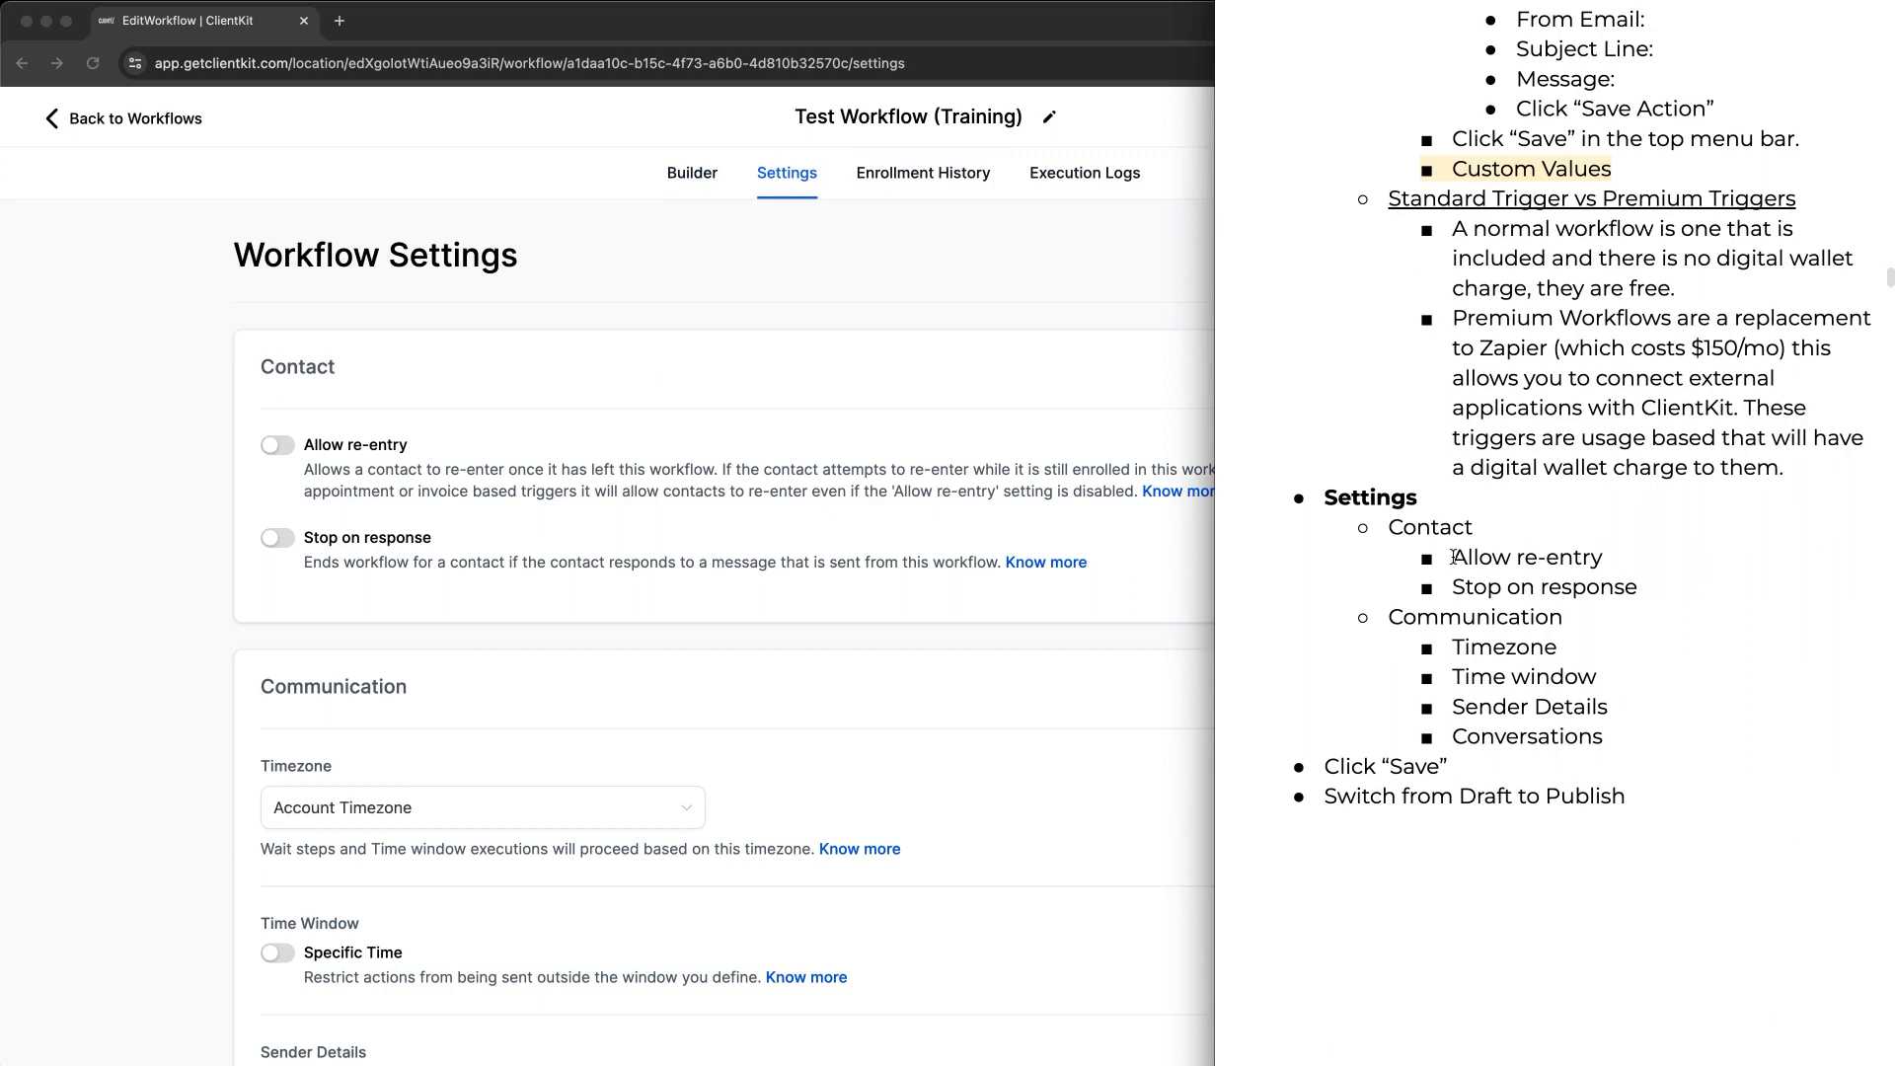
pyautogui.click(440, 501)
pyautogui.click(276, 445)
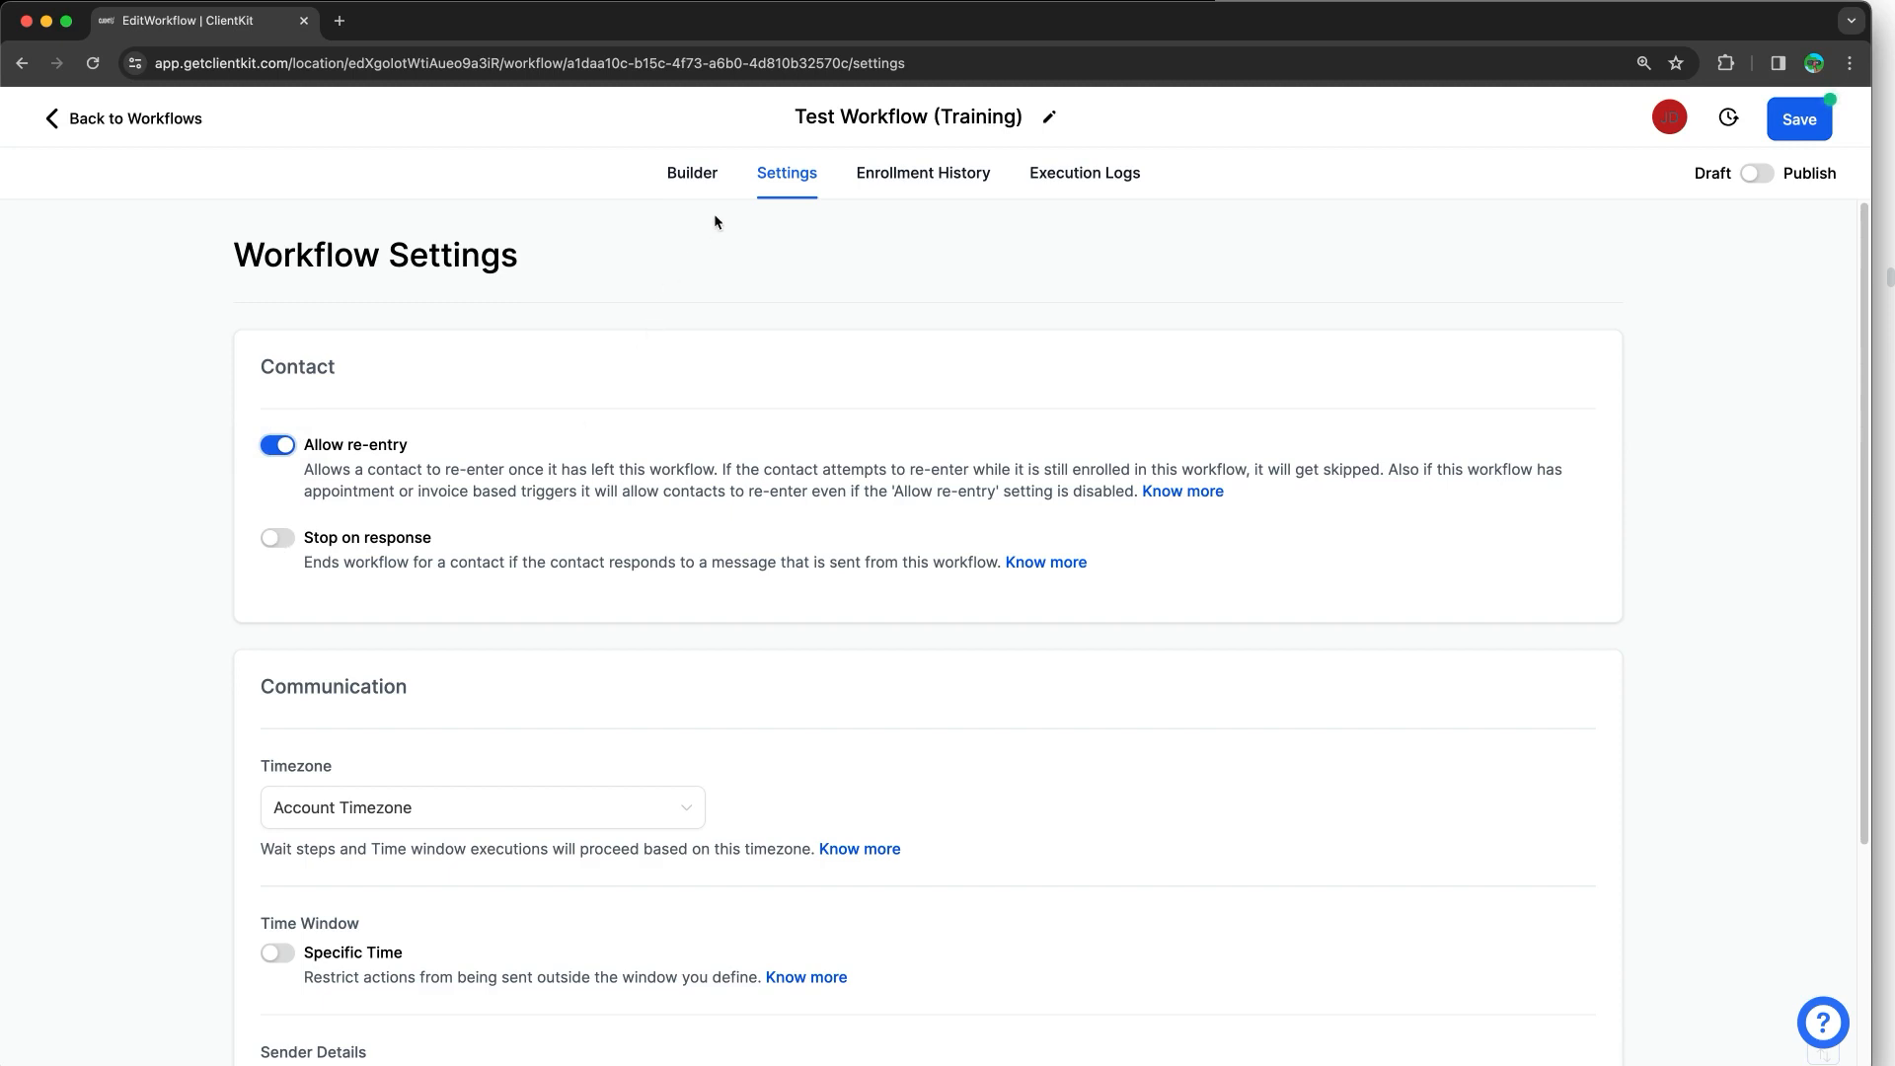
pyautogui.click(287, 551)
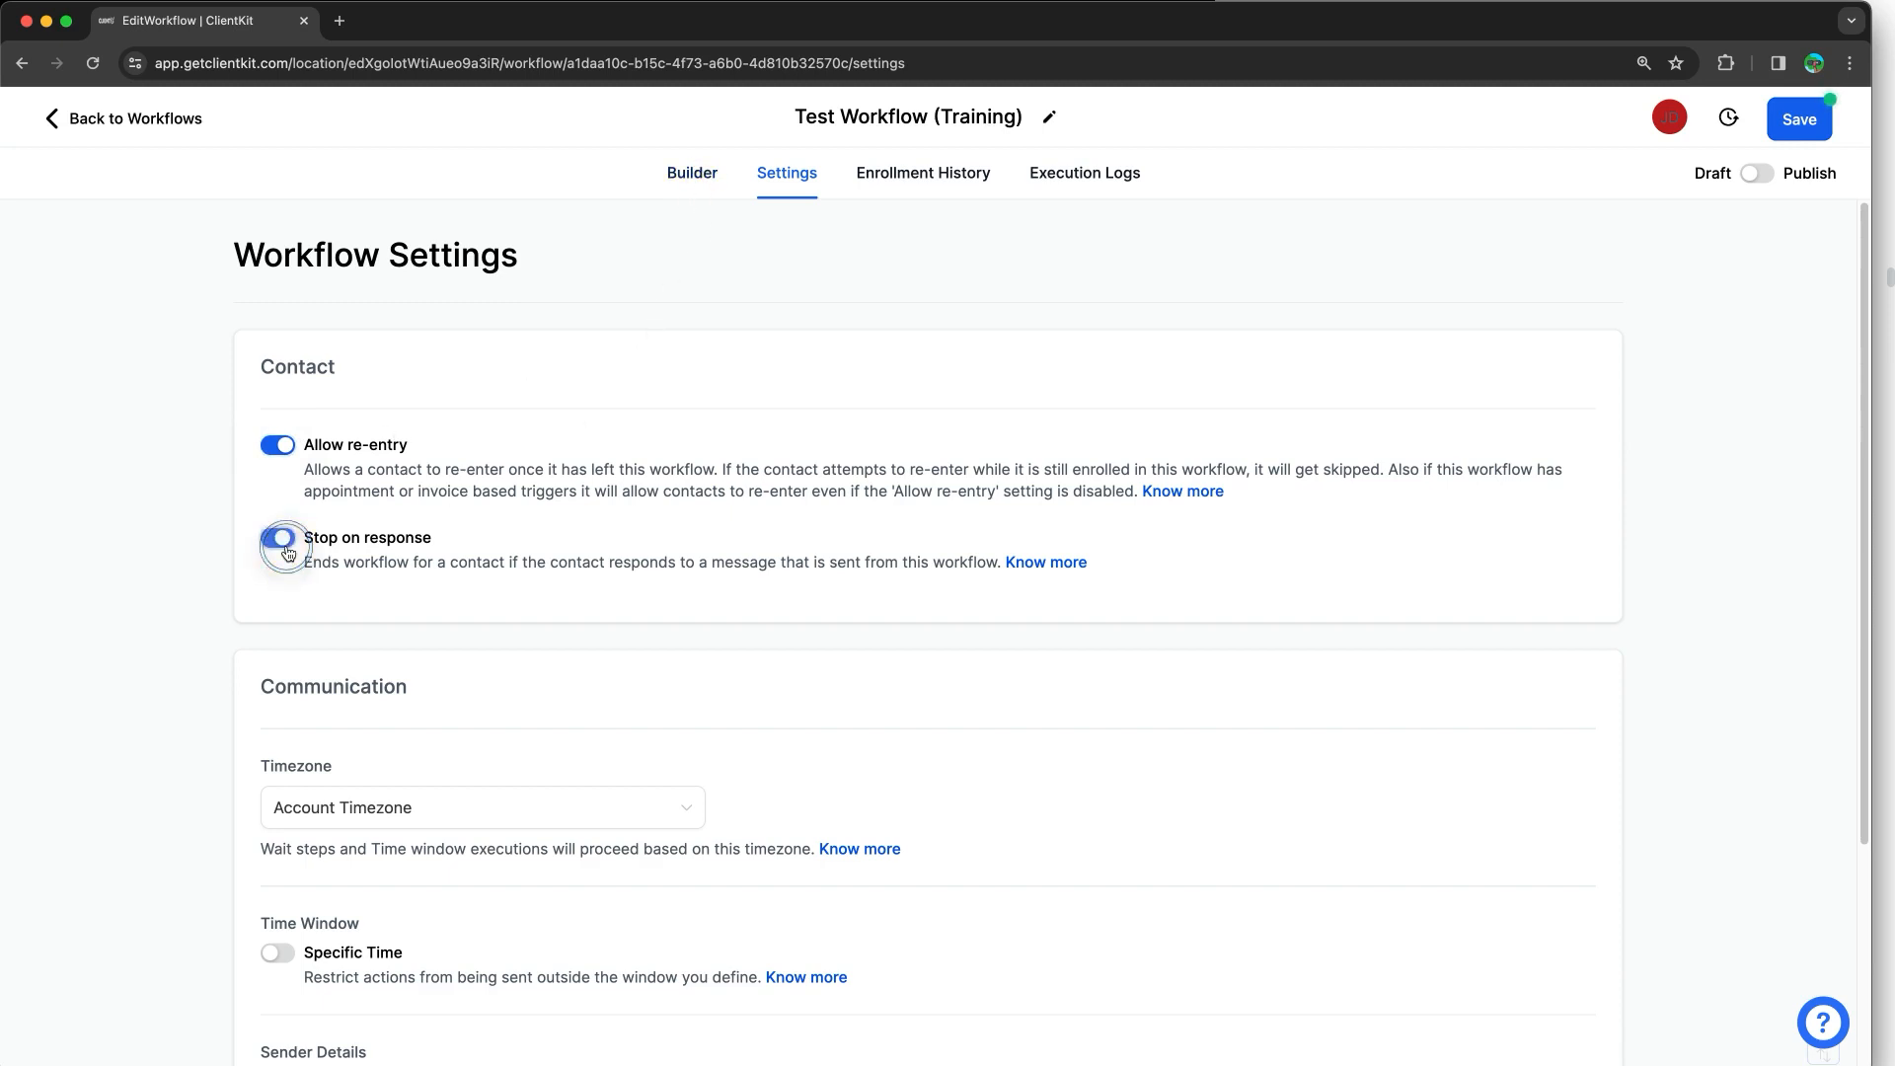
pyautogui.click(281, 535)
pyautogui.click(1884, 75)
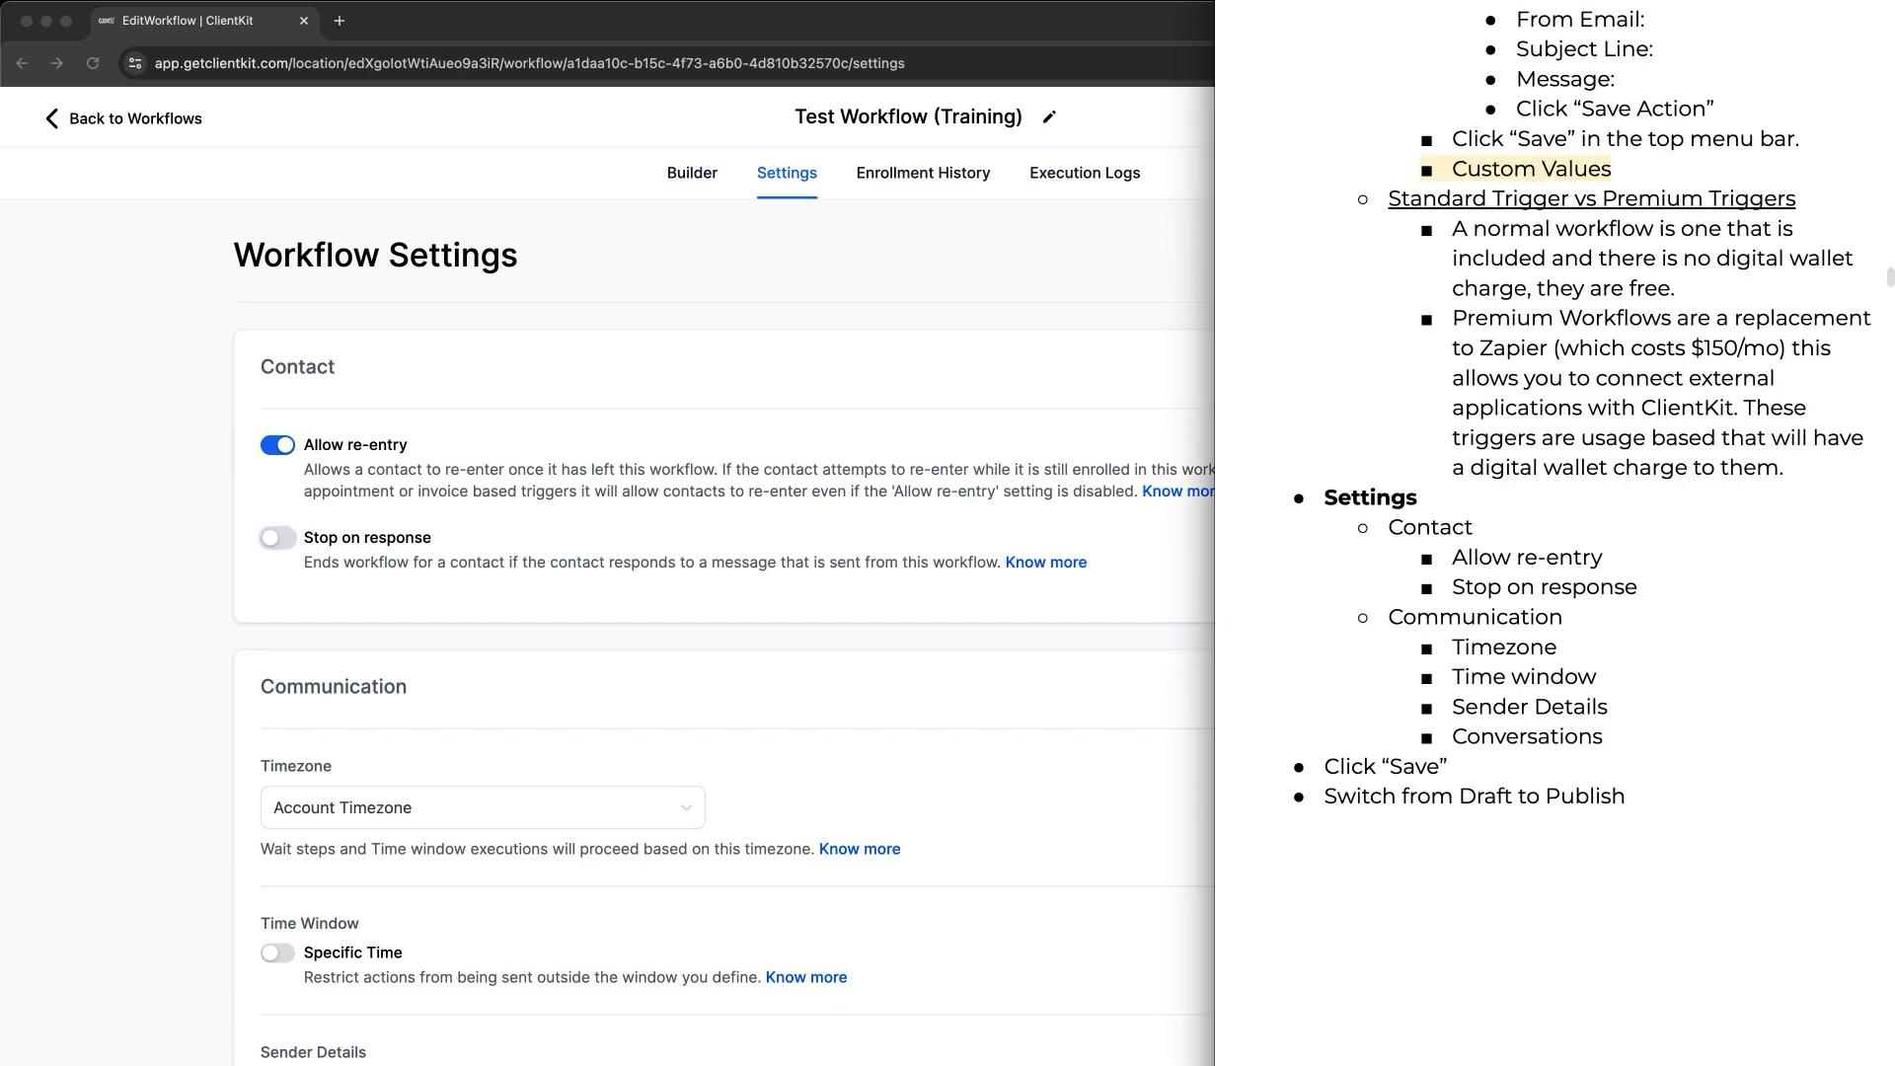
pyautogui.click(1653, 589)
pyautogui.write('- oFF')
pyautogui.press('BackSpace')
pyautogui.press('BackSpace')
pyautogui.press('BackSpace')
pyautogui.write('O')
# Step: Back on the workflow settings, set the timezone to Contact Timezone
pyautogui.click(246, 677)
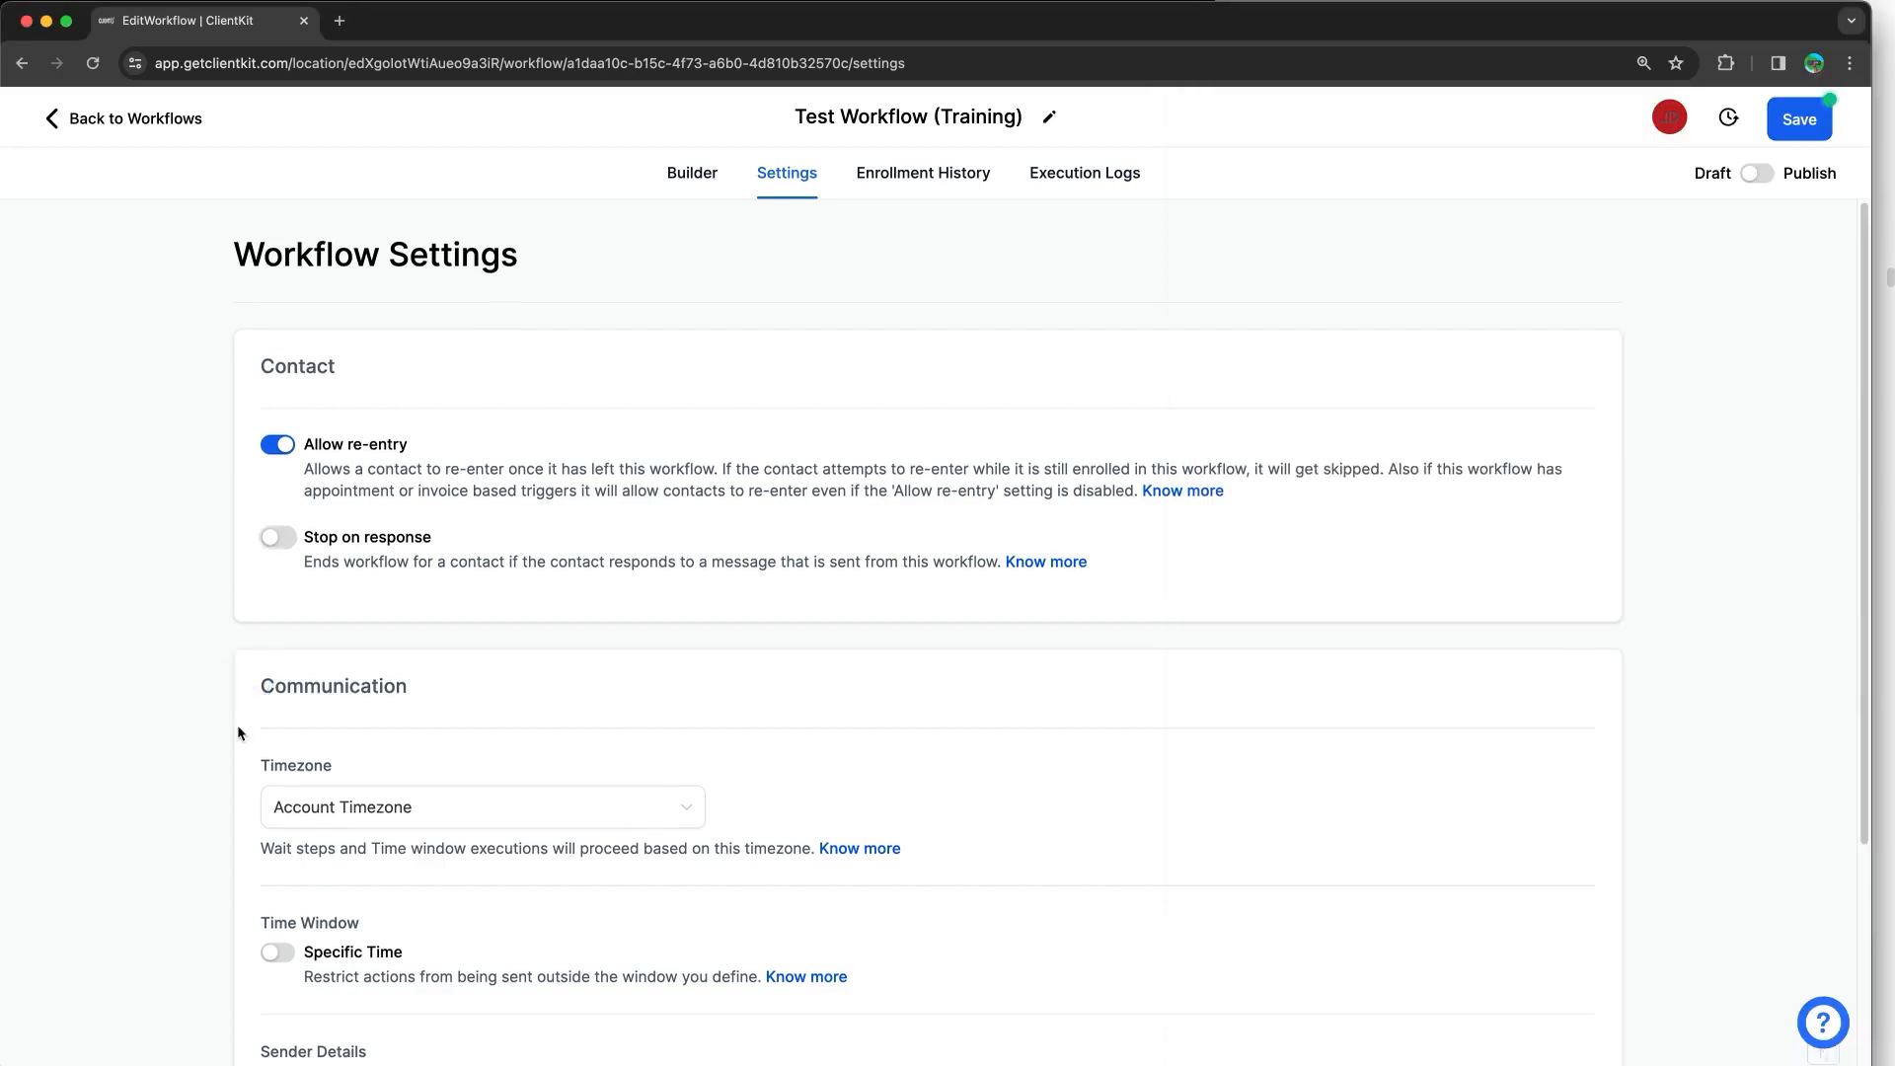
pyautogui.scroll(-2, 296, 691)
pyautogui.click(353, 661)
pyautogui.click(342, 754)
pyautogui.scroll(-2, 180, 725)
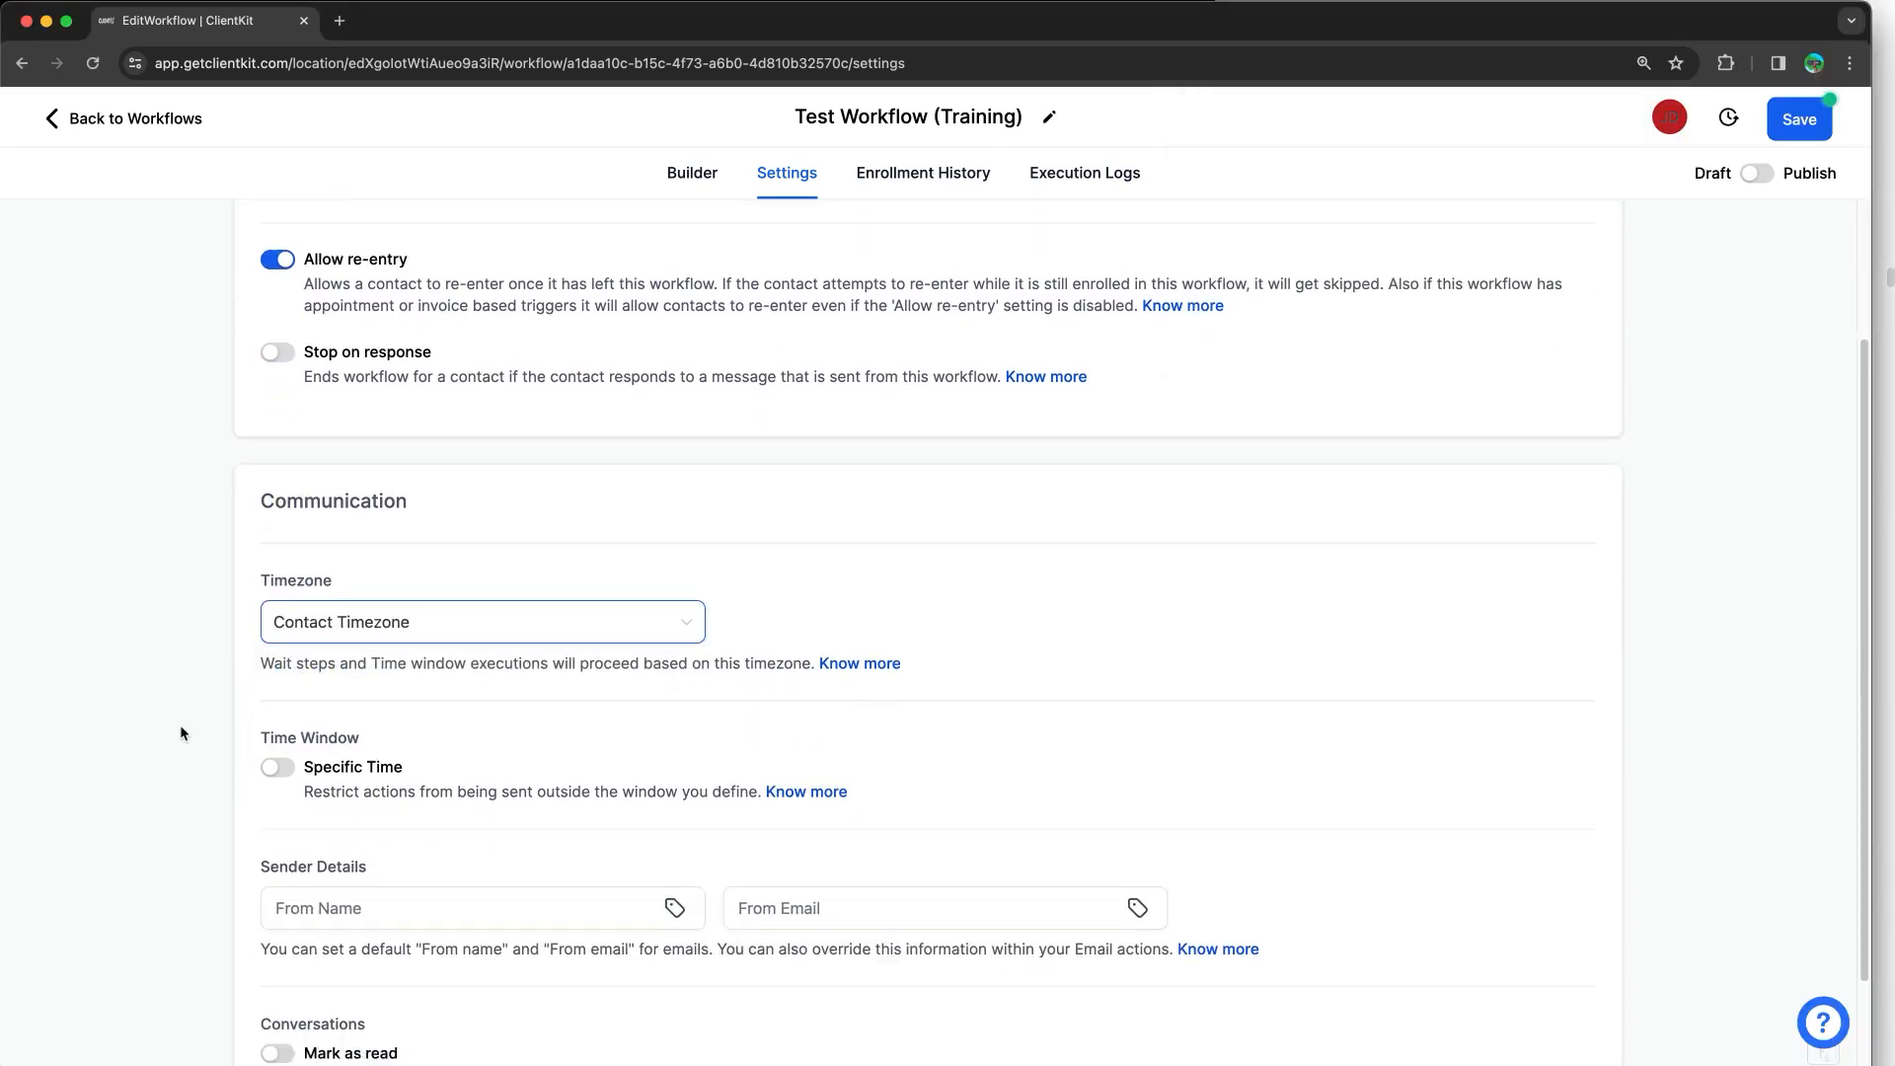
# Step: Limit sending to a Specific Time window of 08:00 AM to 7:00 PM, adding Sunday and Saturday
pyautogui.click(242, 642)
pyautogui.scroll(-3, 152, 679)
pyautogui.scroll(-1, 153, 688)
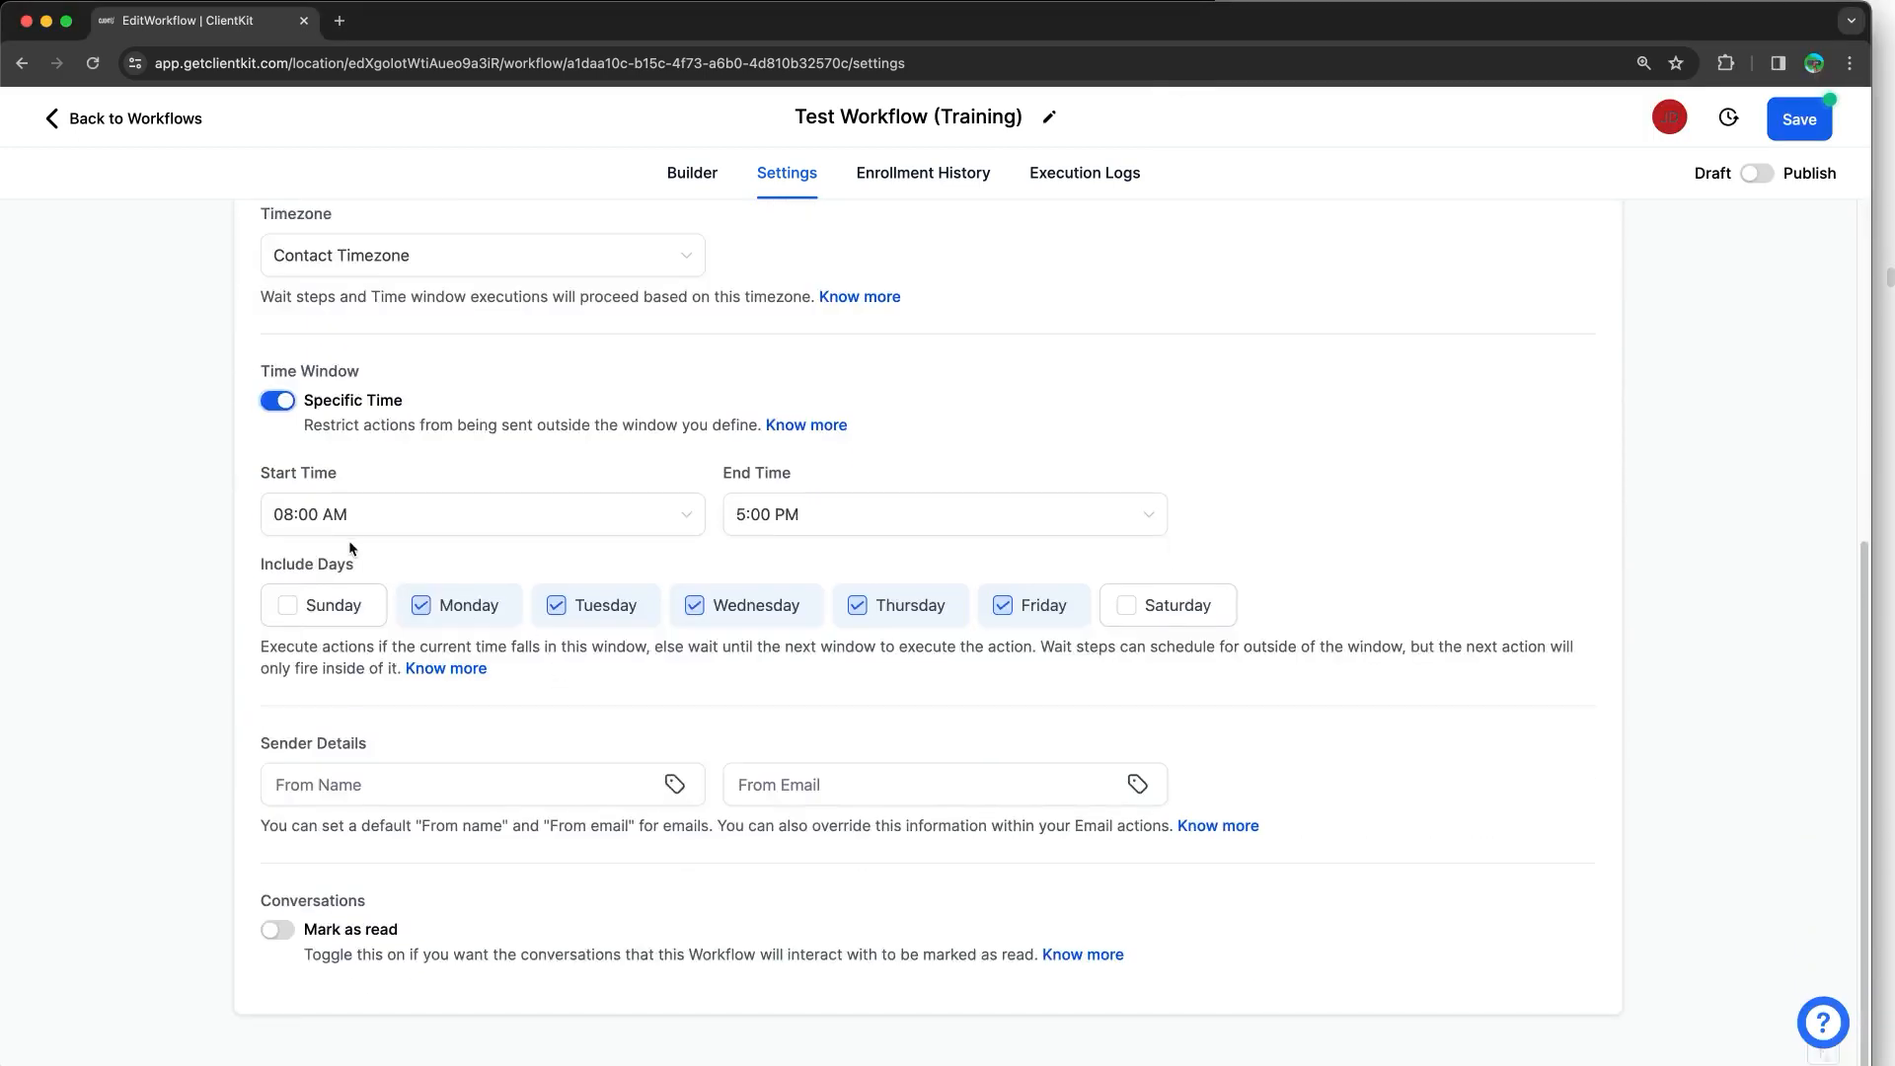
pyautogui.click(858, 526)
pyautogui.scroll(-5, 858, 730)
pyautogui.click(857, 731)
pyautogui.click(325, 602)
pyautogui.click(1172, 607)
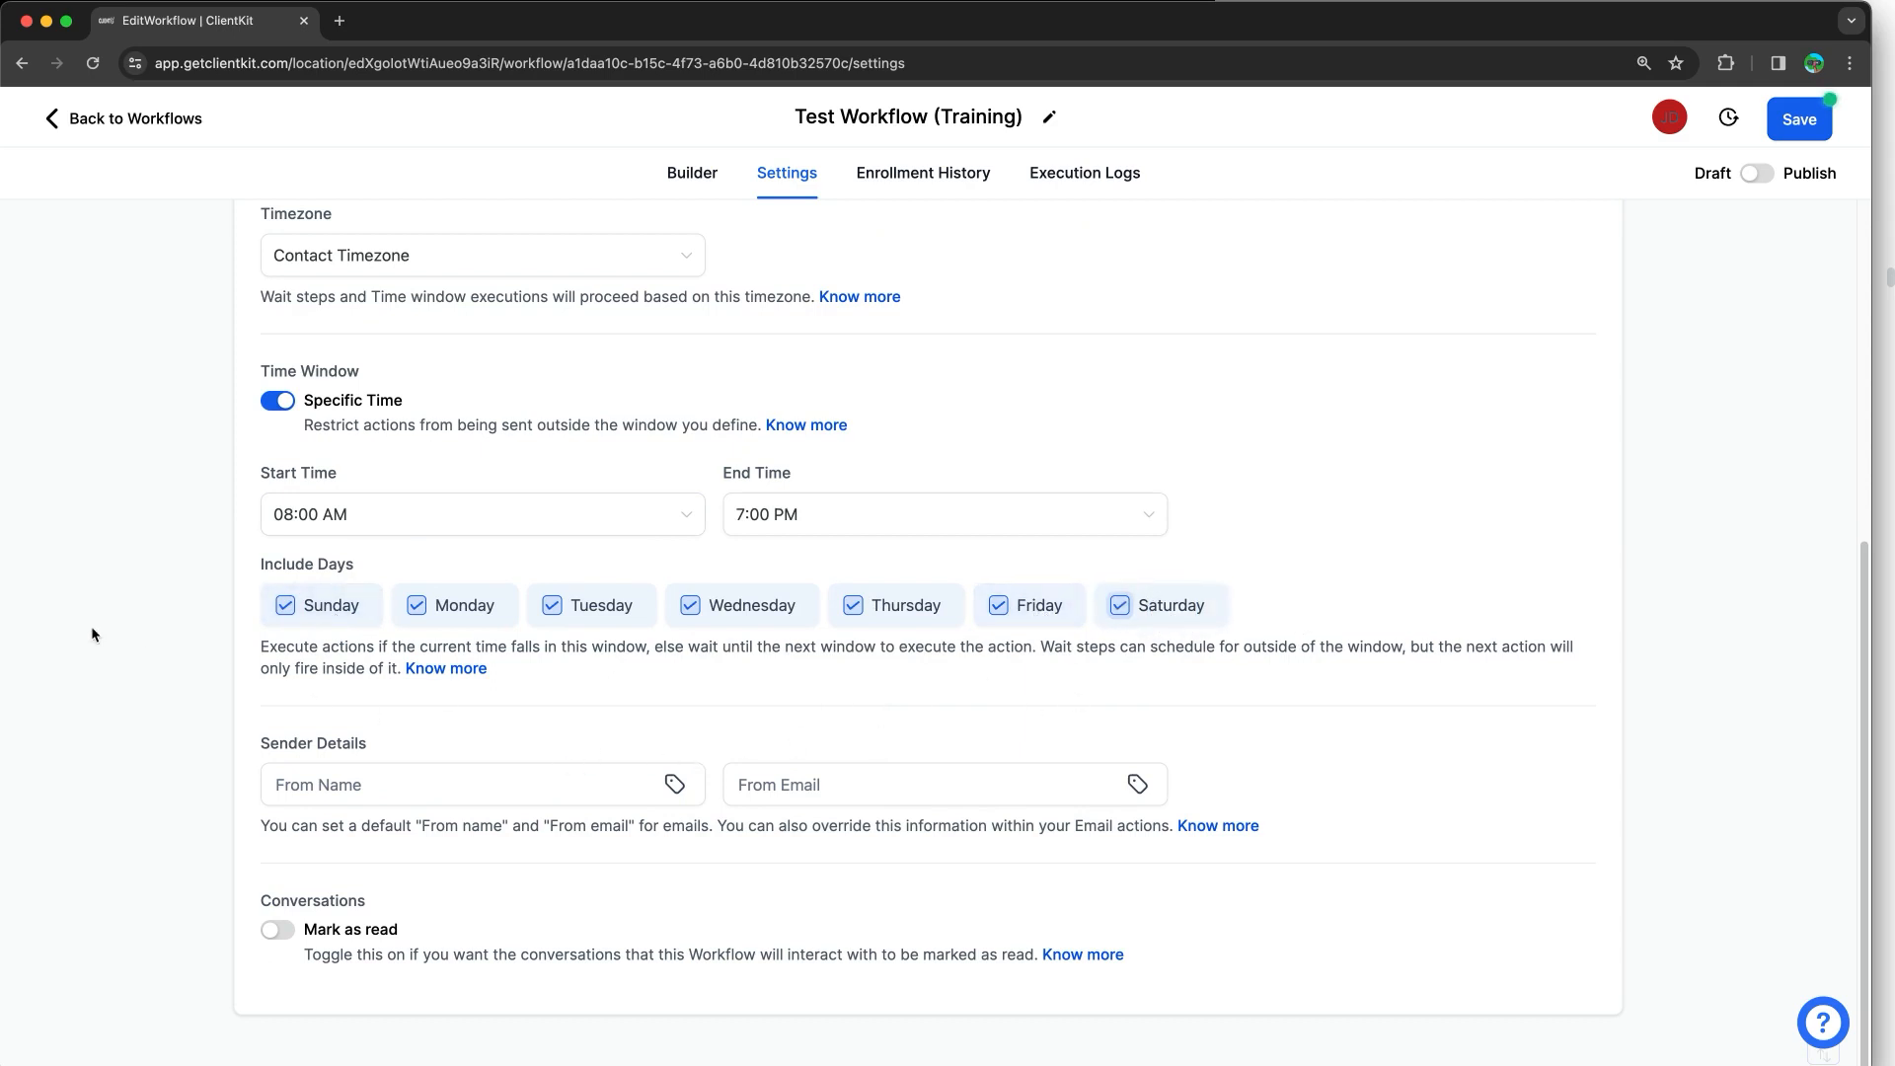
pyautogui.click(390, 783)
# Step: Enter Nutrifit Wellness as the From Name and the business's support address as the From Email
pyautogui.click(435, 775)
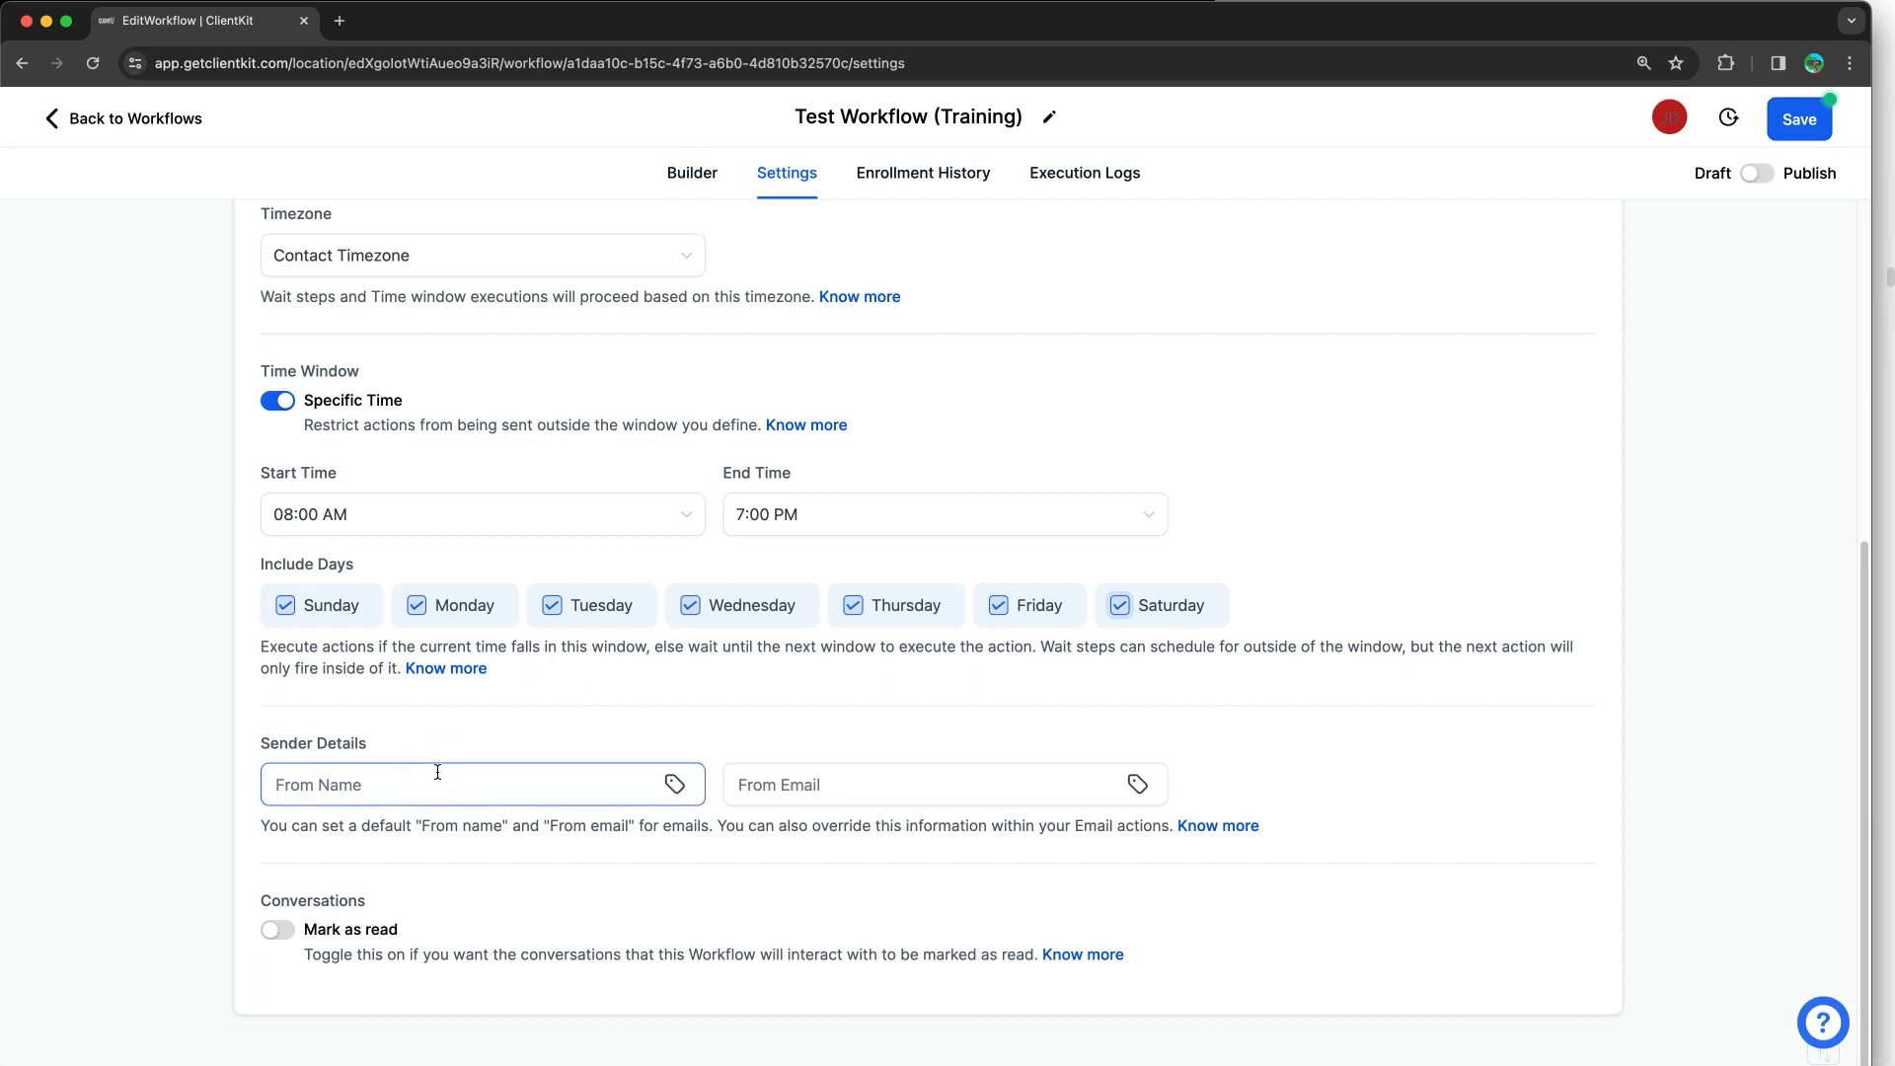
pyautogui.write('Nutrifit Wellness')
pyautogui.click(752, 768)
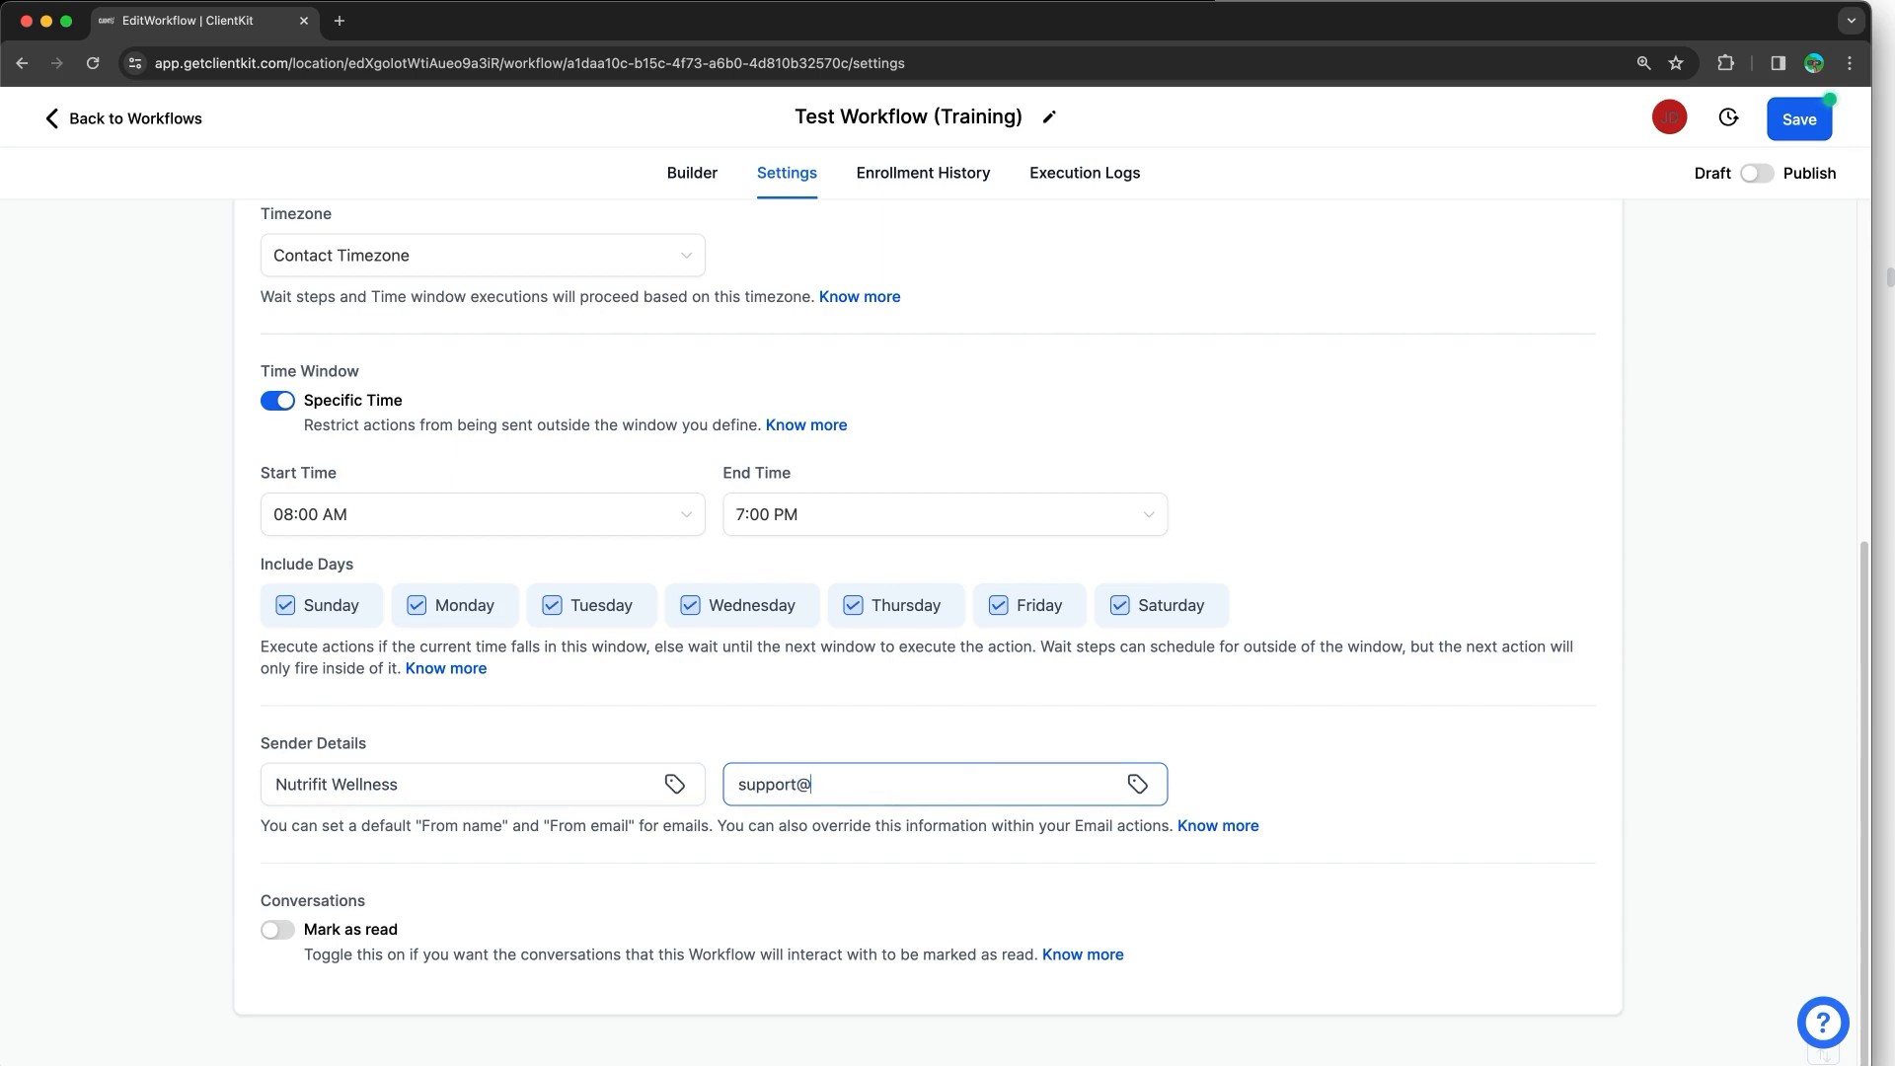
# Step: Browse the sender name's Account merge fields, then close the list without inserting any
pyautogui.click(679, 786)
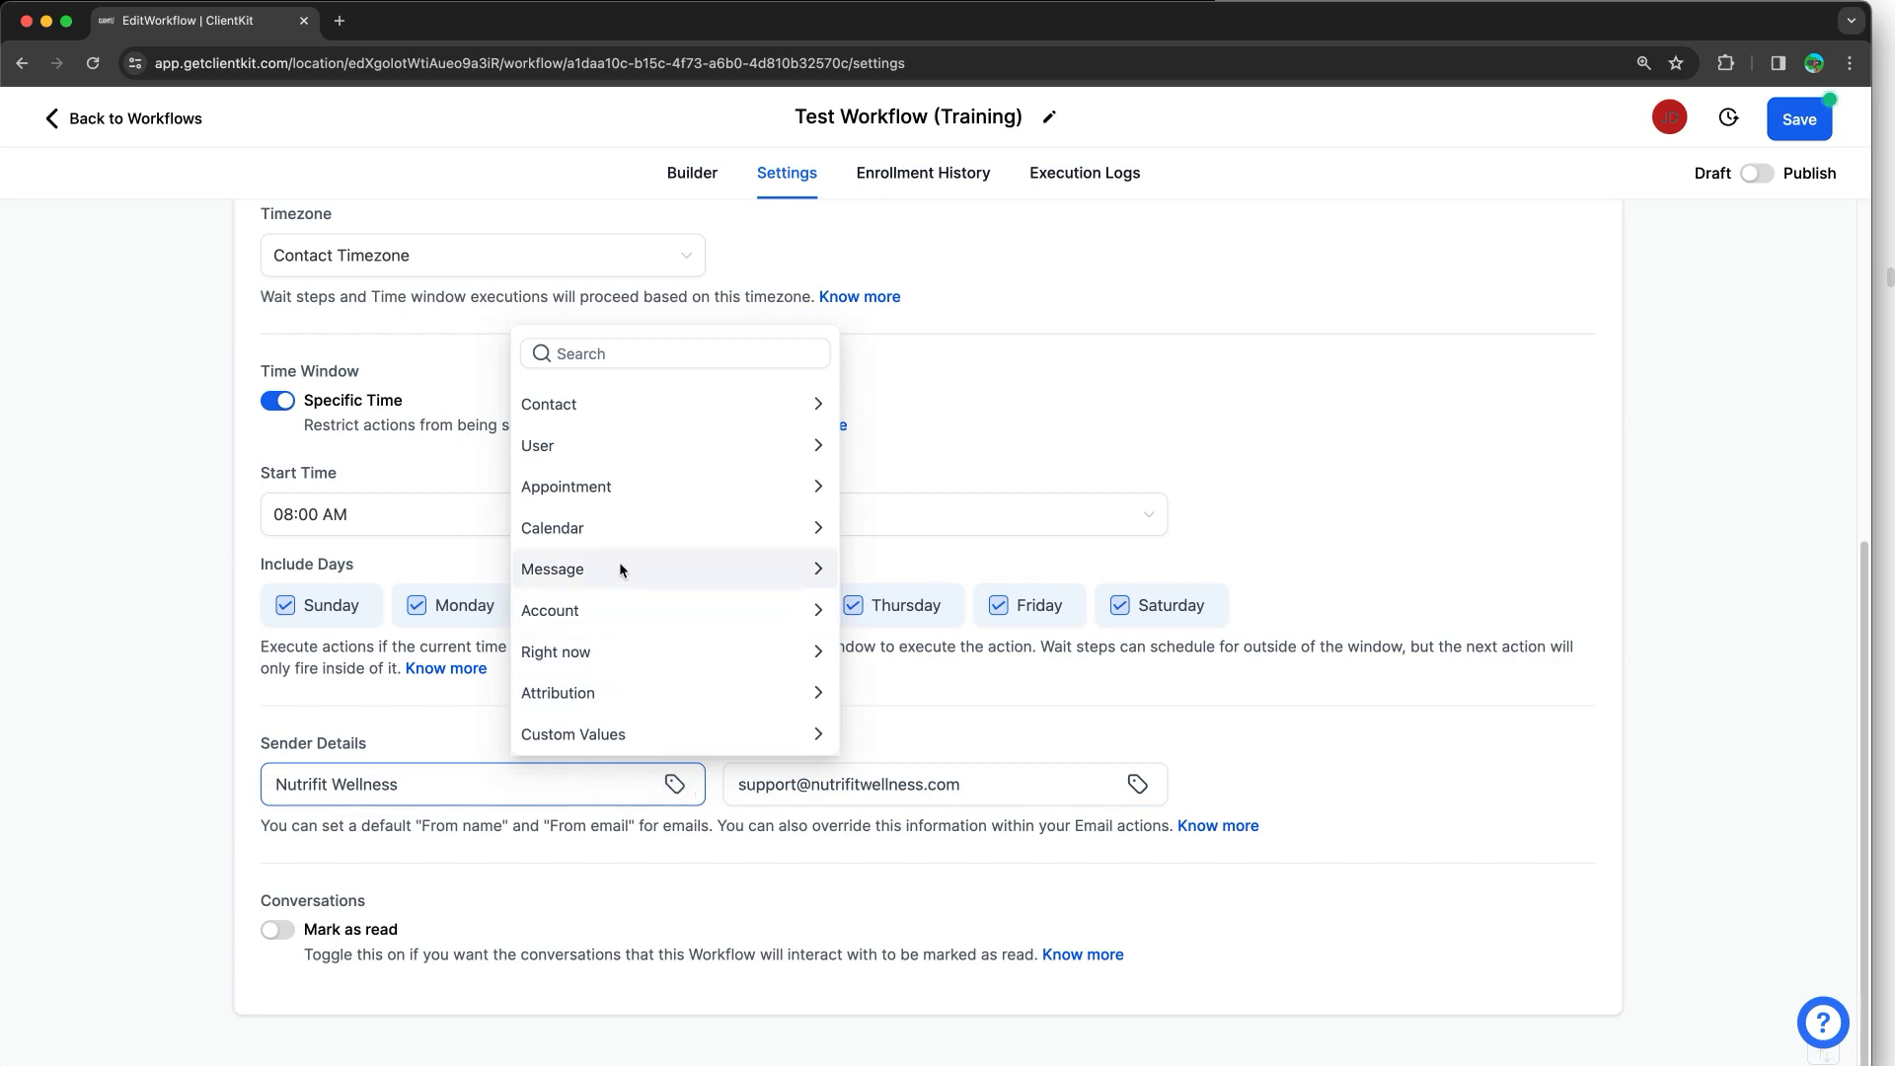
pyautogui.click(620, 609)
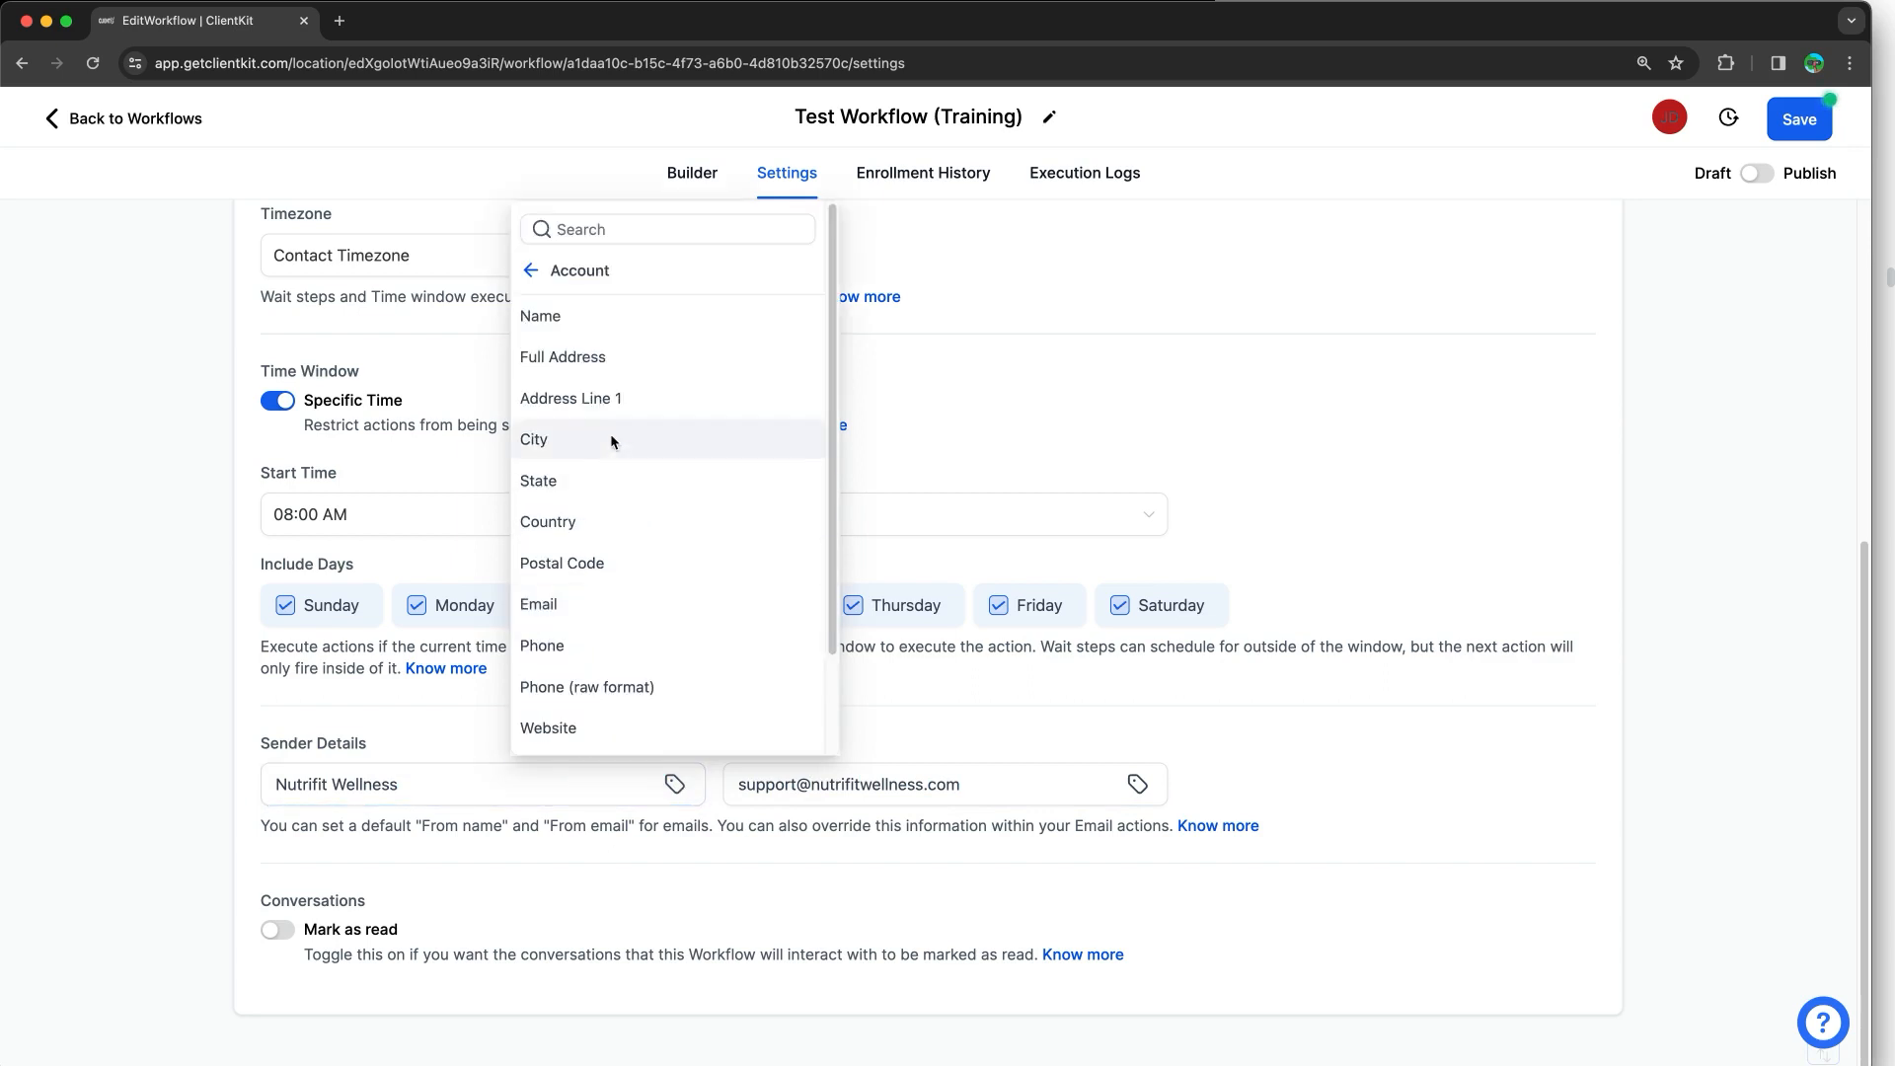
pyautogui.scroll(-1, 602, 592)
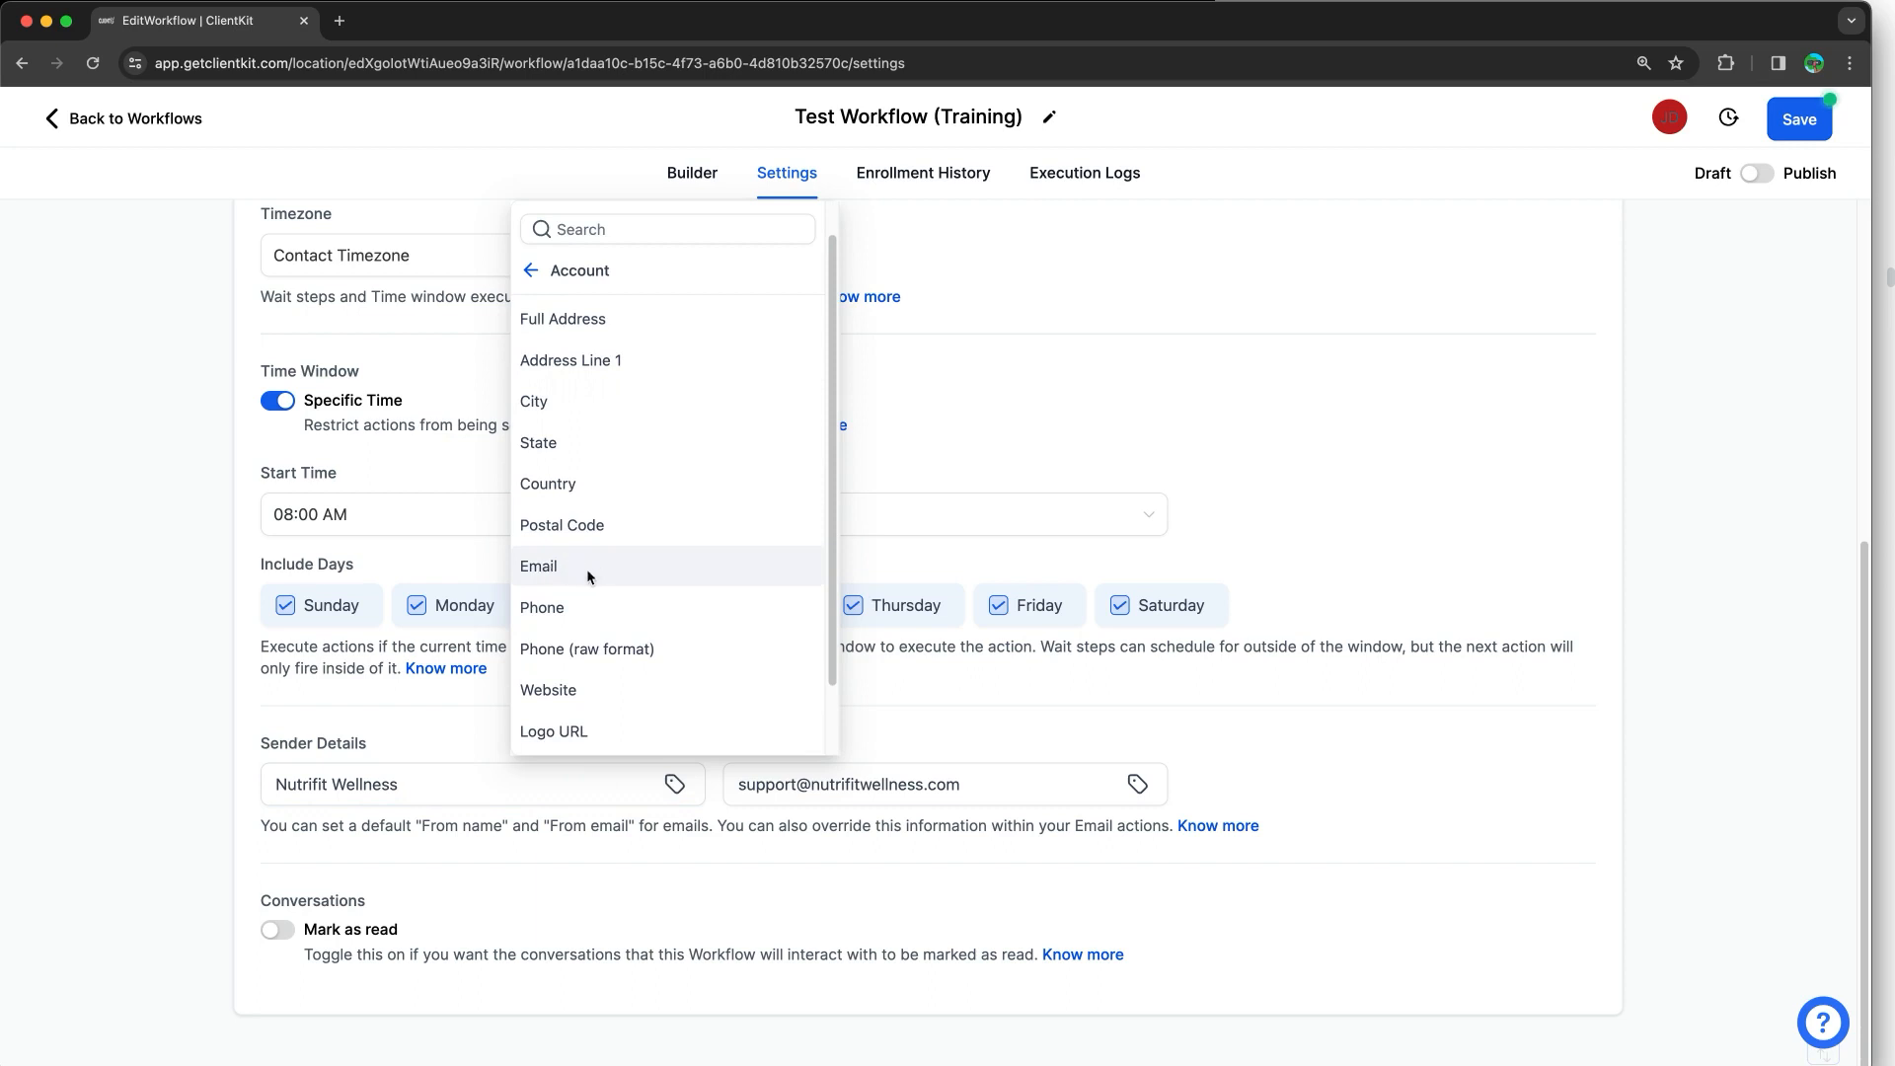
pyautogui.click(259, 898)
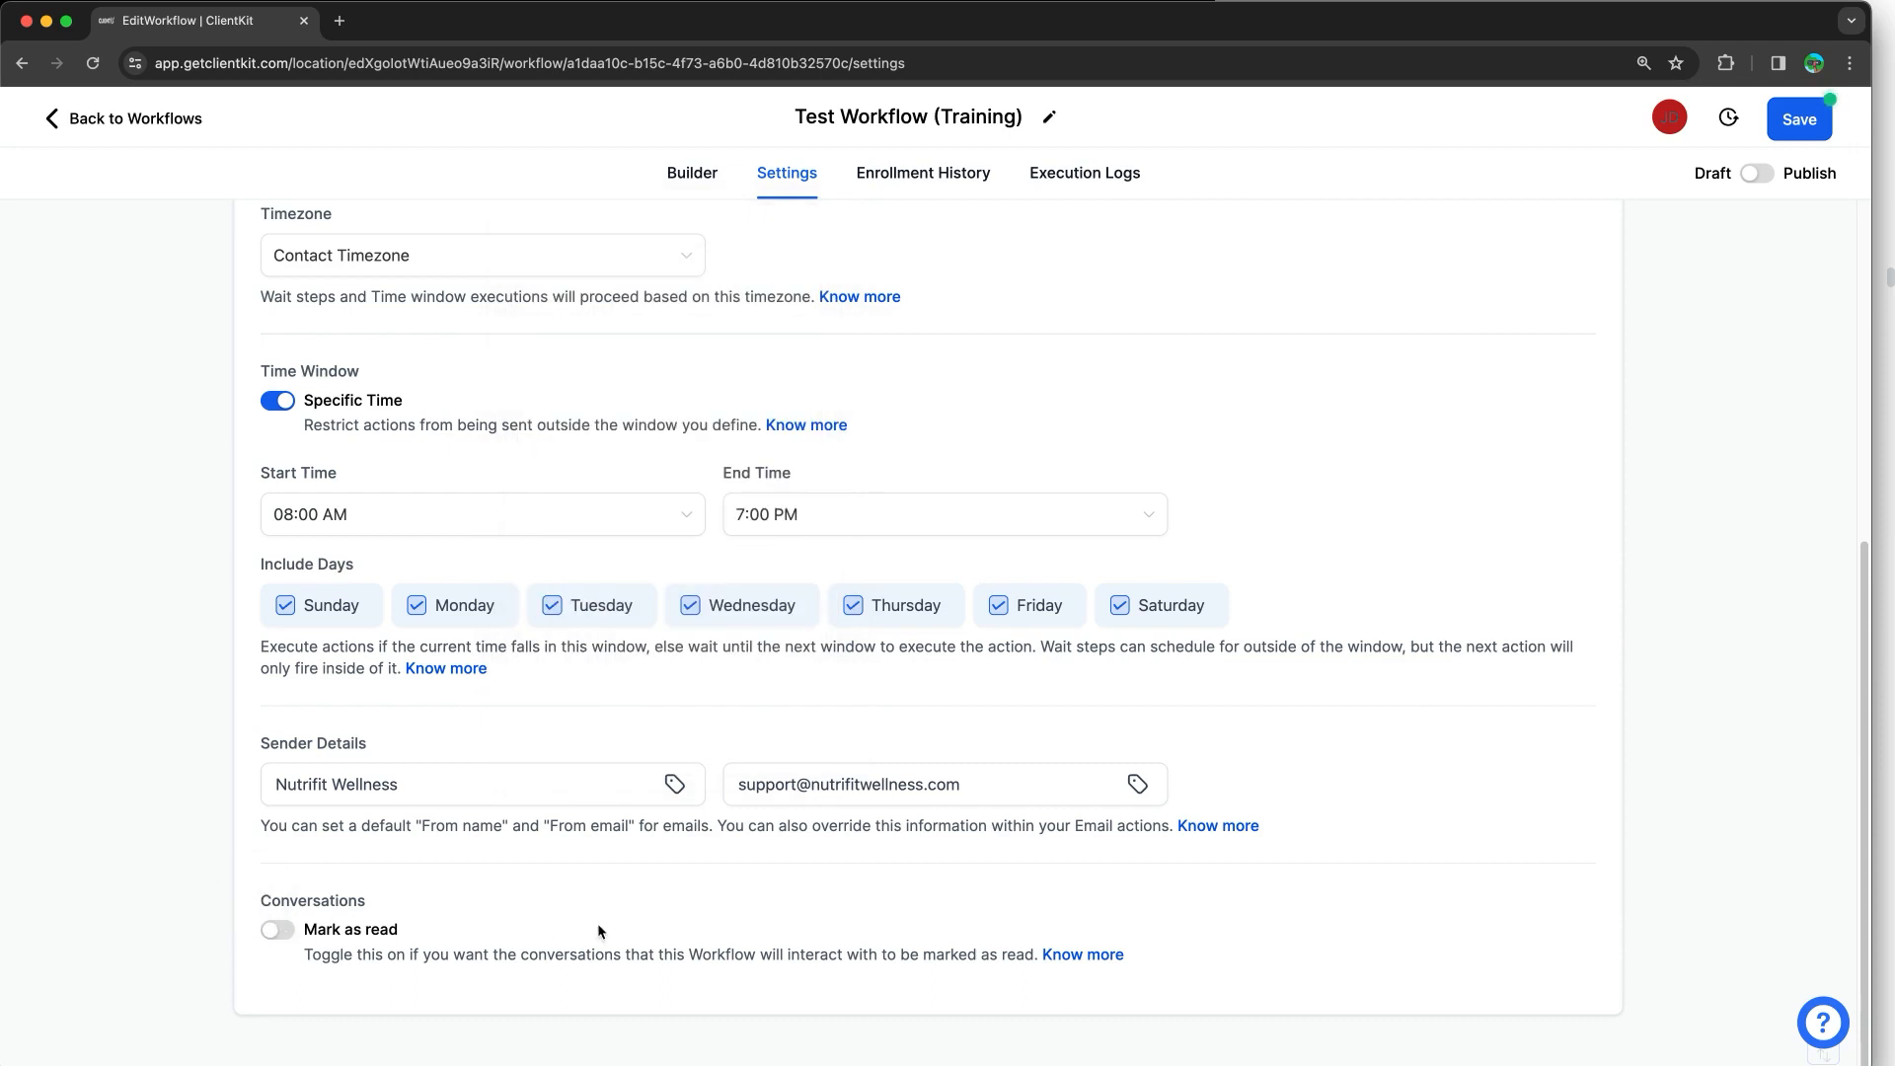
# Step: Save the settings, then switch Test Workflow (Training) to Publish in the Builder and save again
pyautogui.click(1798, 118)
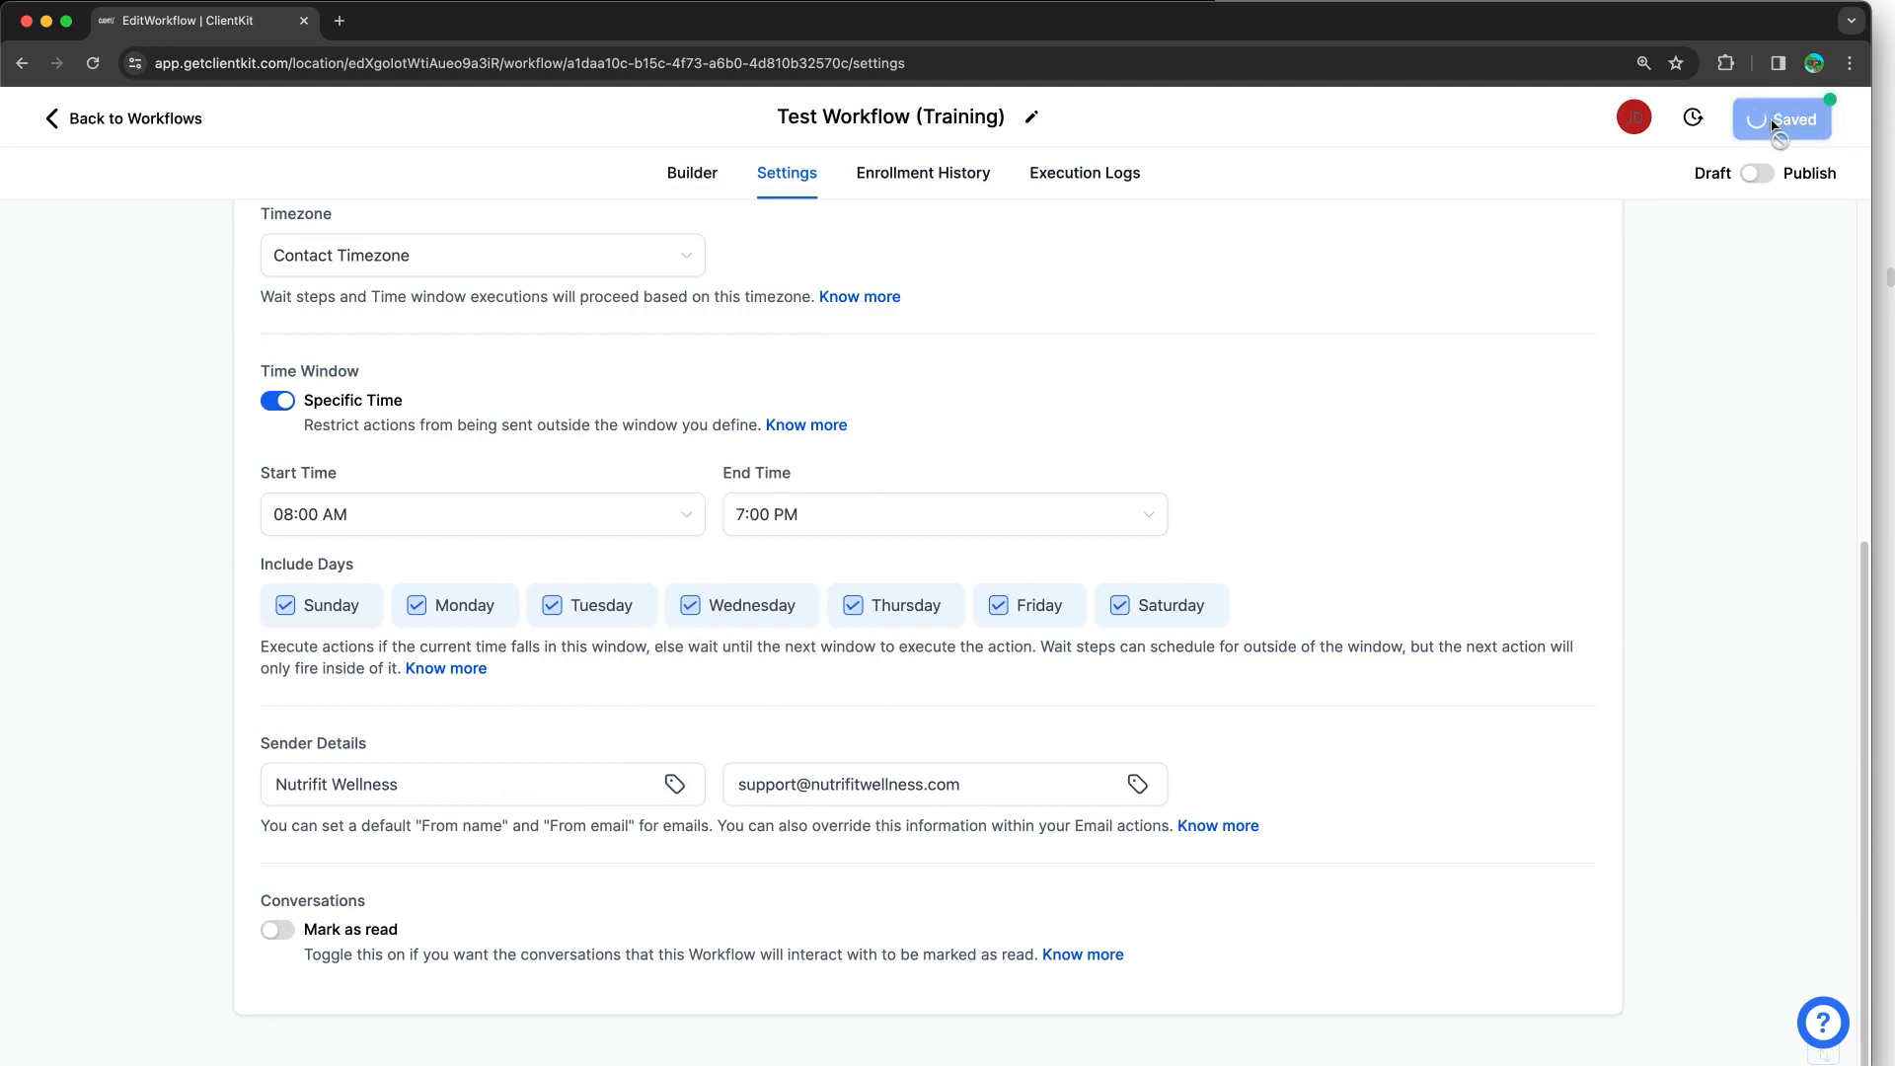
pyautogui.click(695, 176)
pyautogui.click(1833, 119)
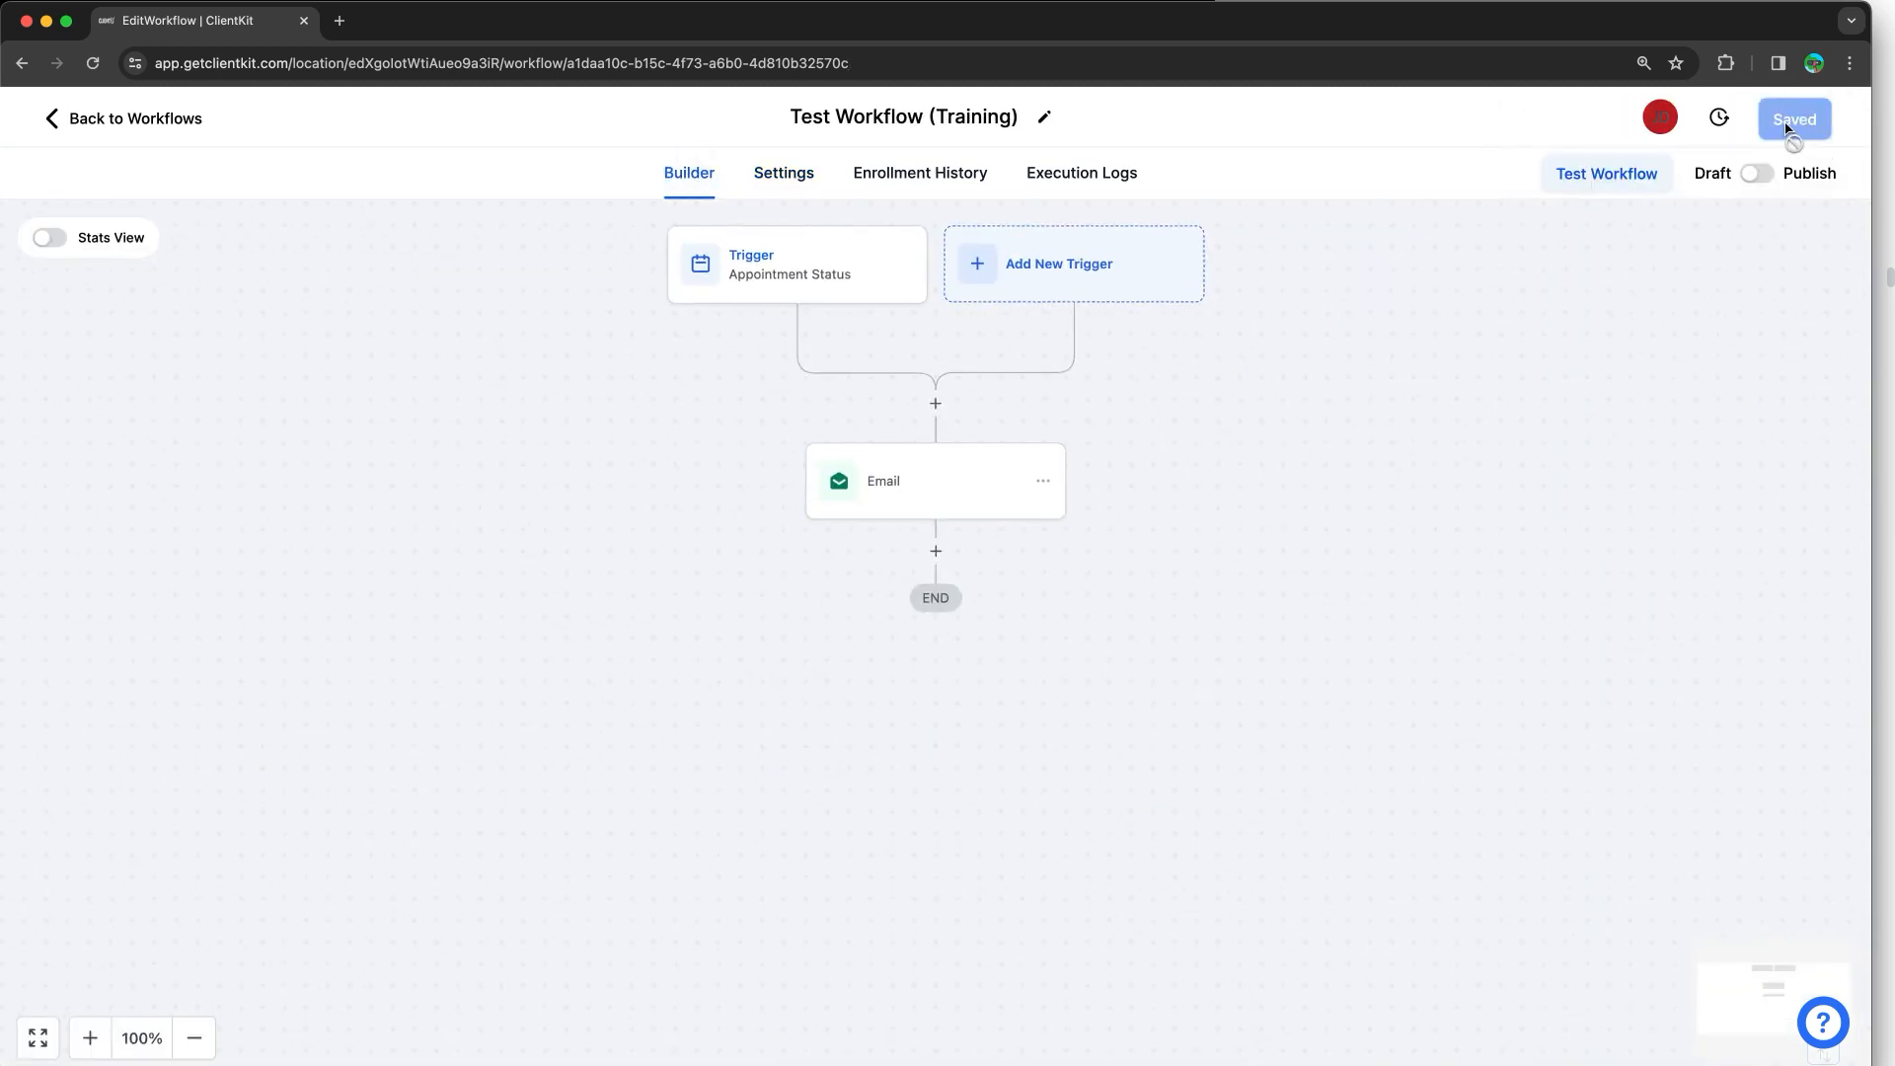
pyautogui.click(1758, 175)
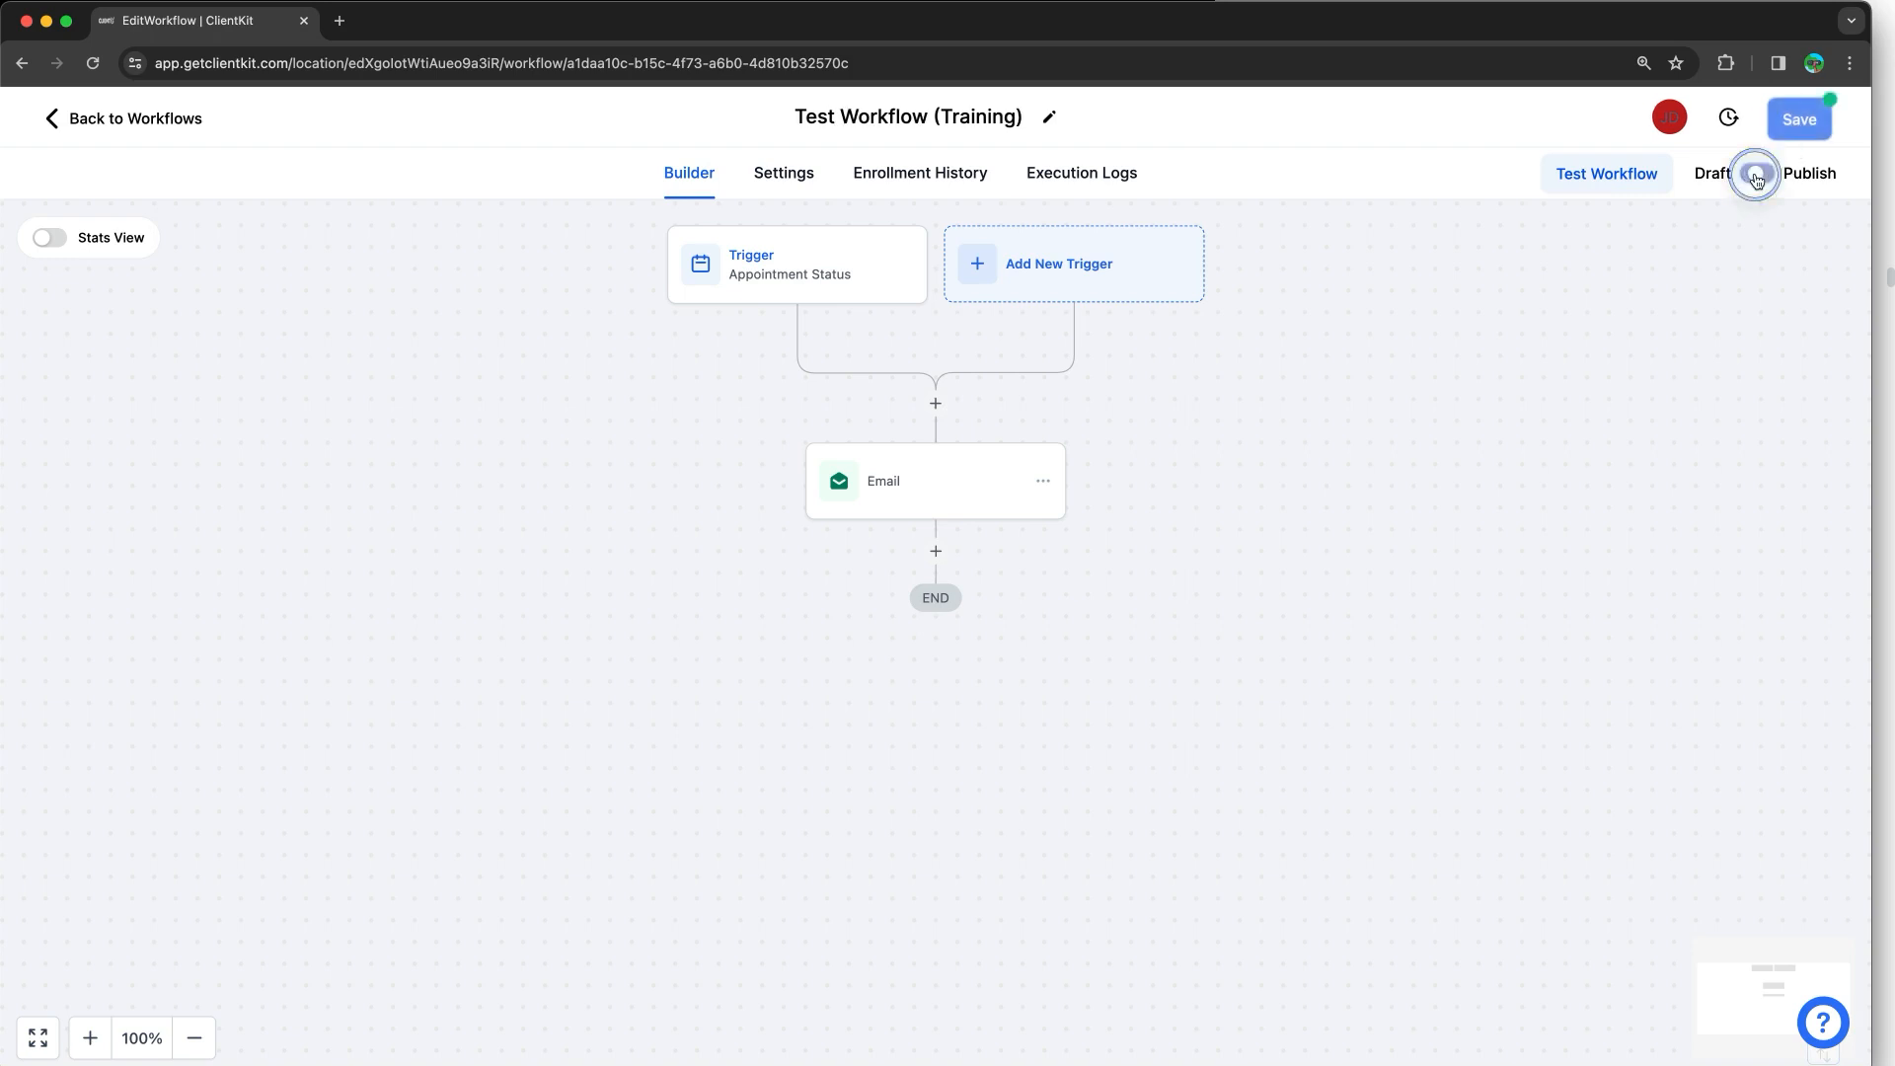
pyautogui.click(1795, 120)
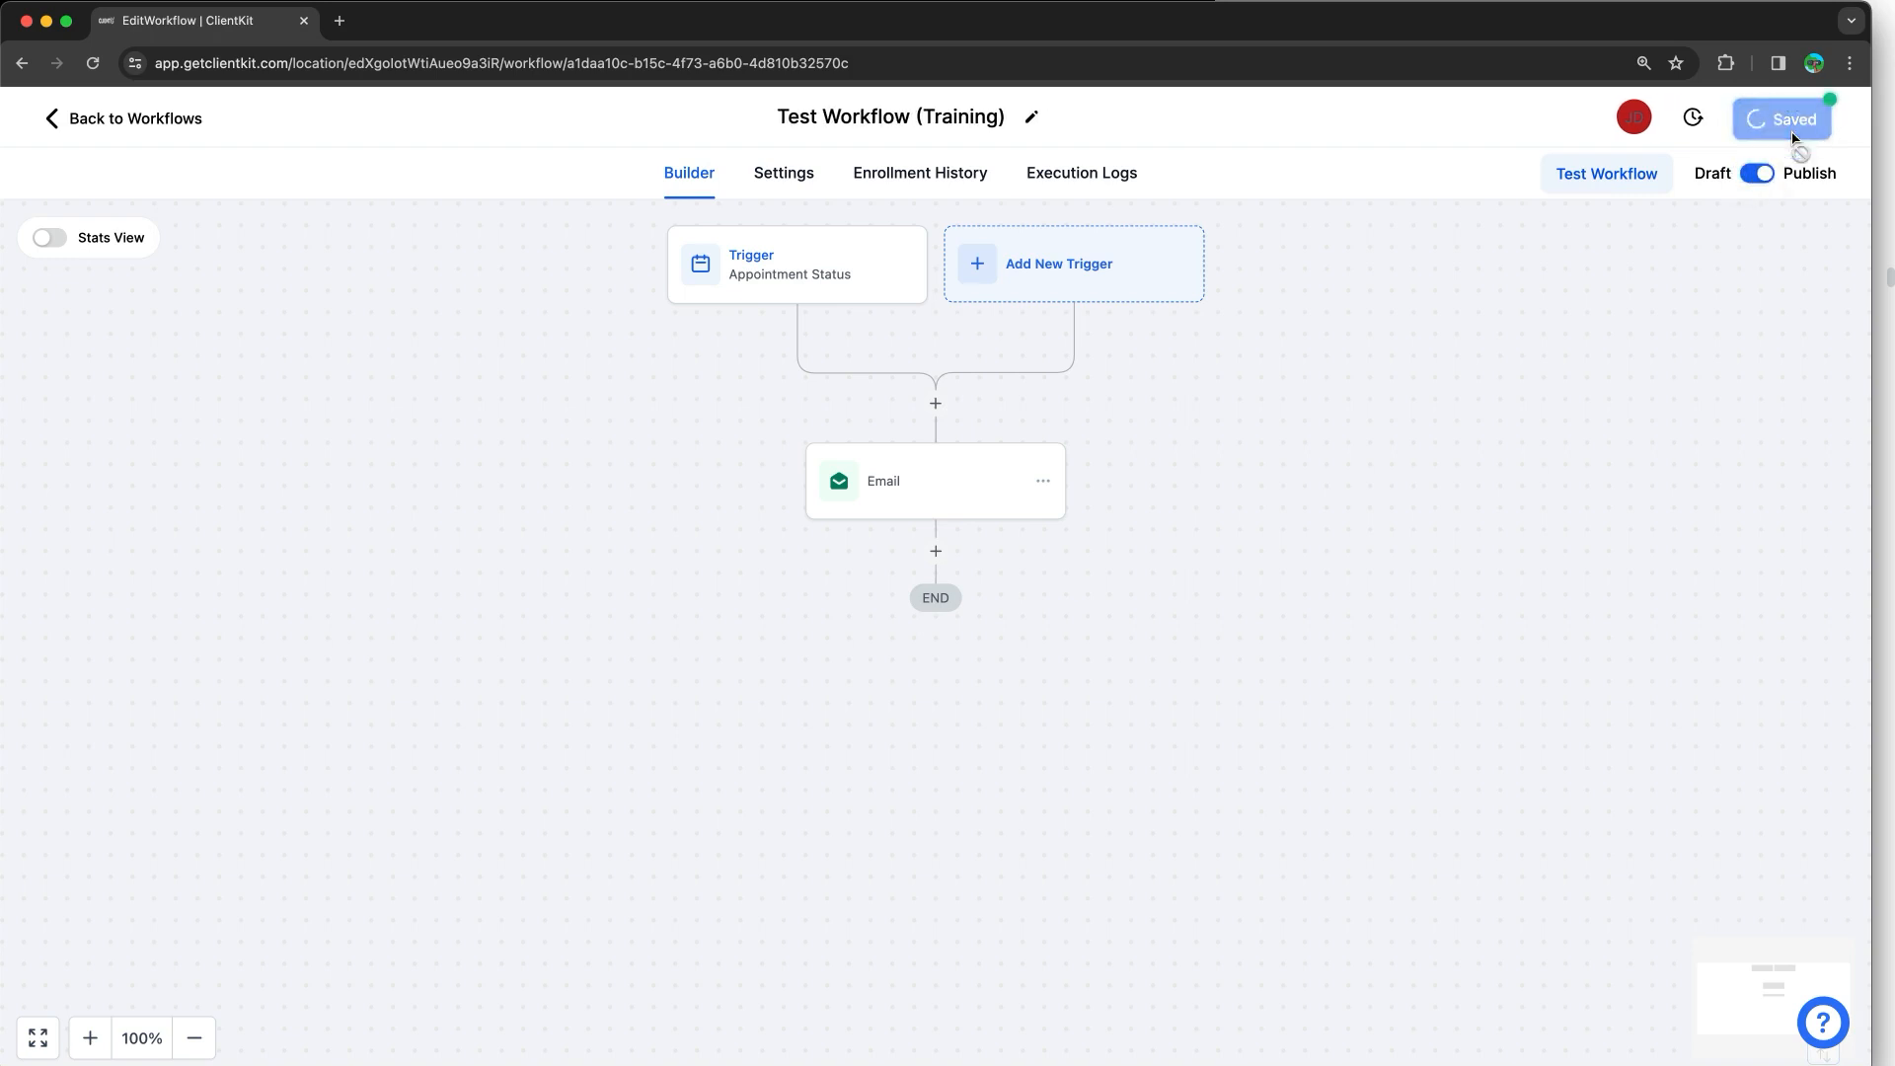
pyautogui.click(1833, 122)
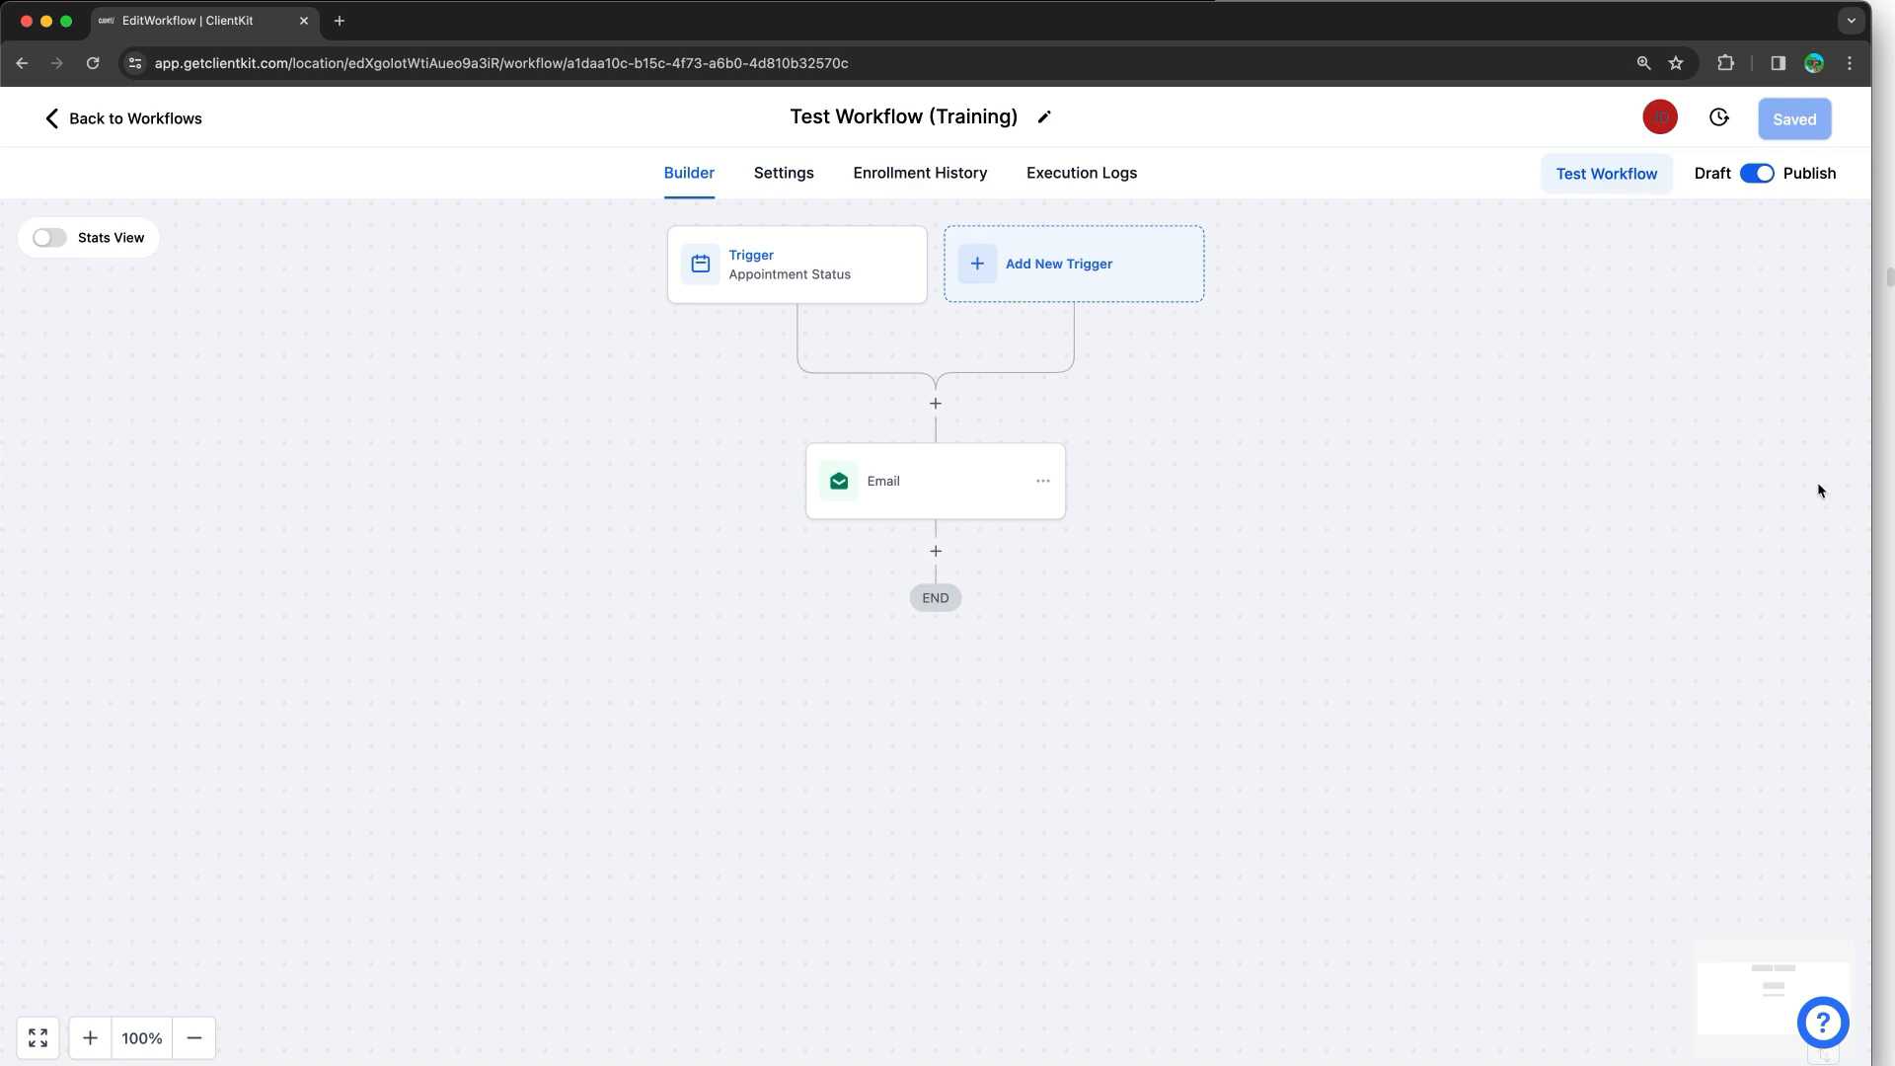
# Step: Review the training notes, then open the workflow's Test Workflow panel in the builder
pyautogui.press('super+Tab')
pyautogui.scroll(-10, 1692, 313)
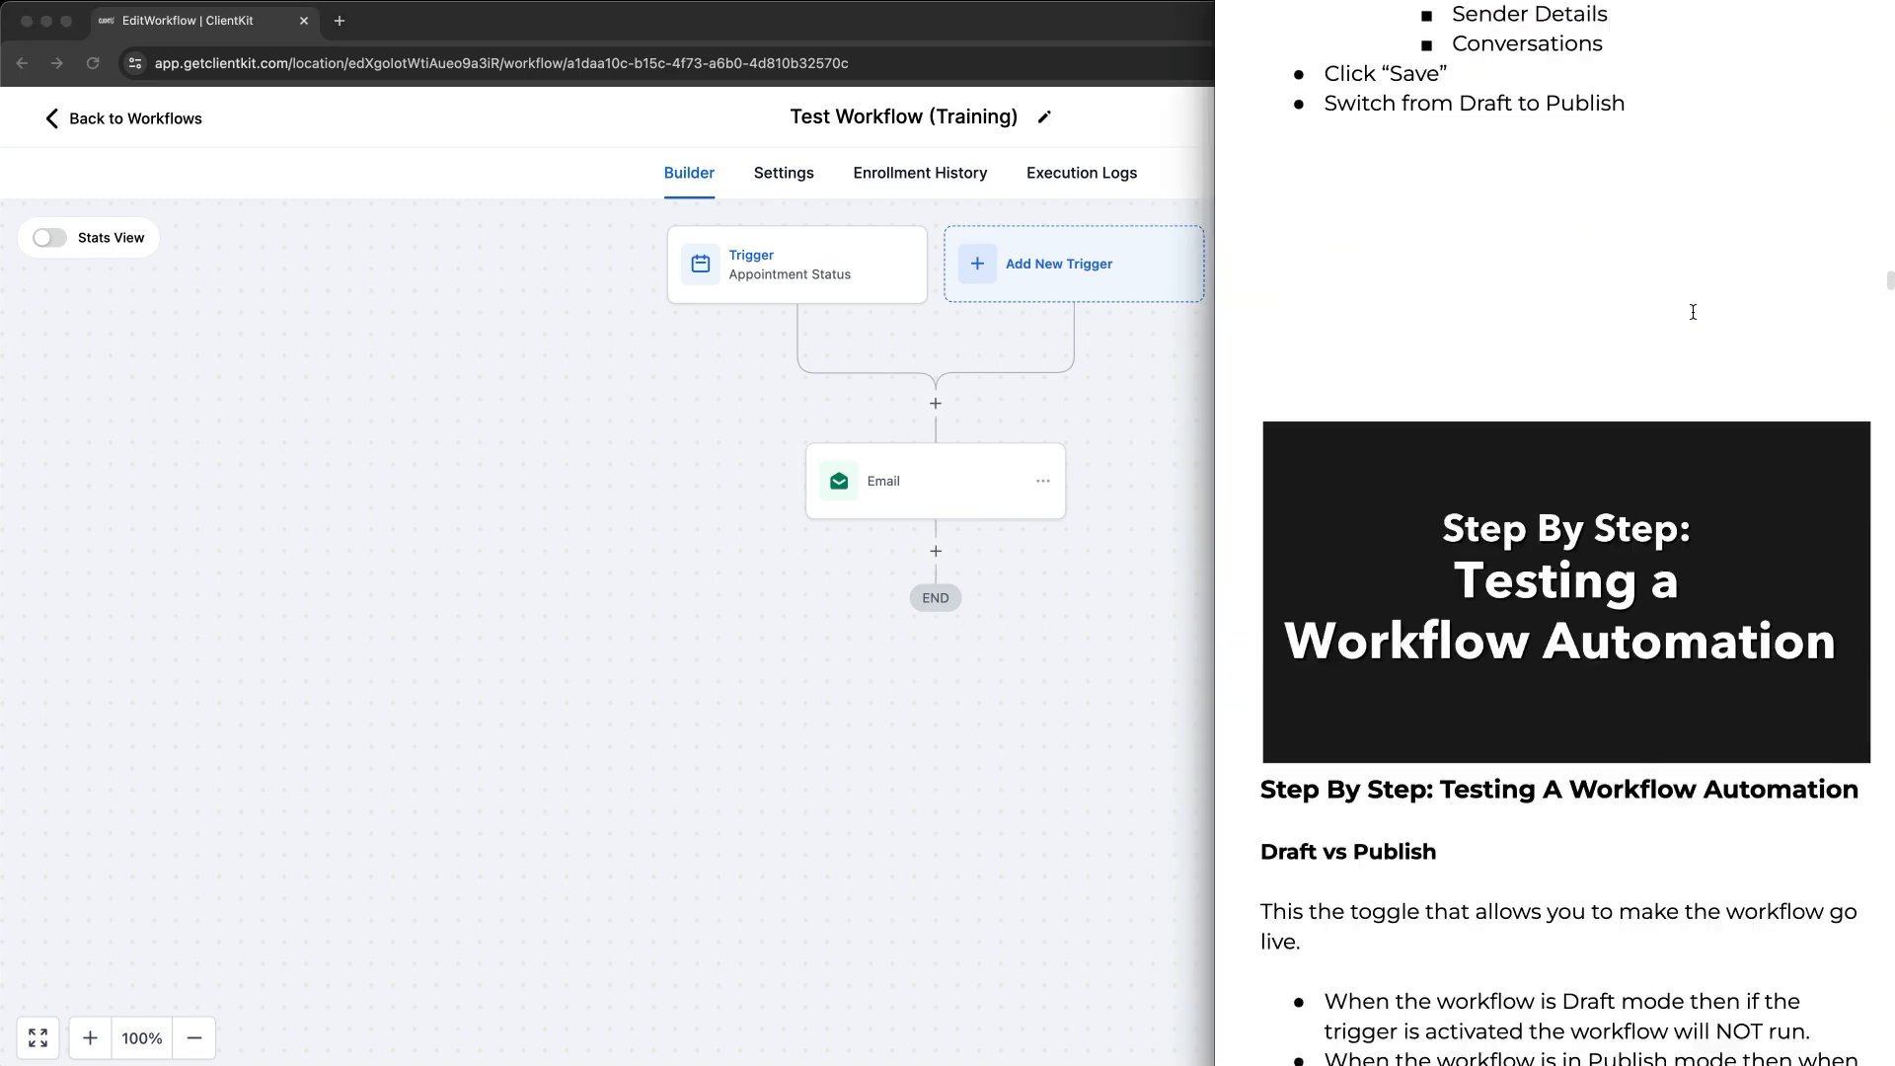
pyautogui.click(1061, 374)
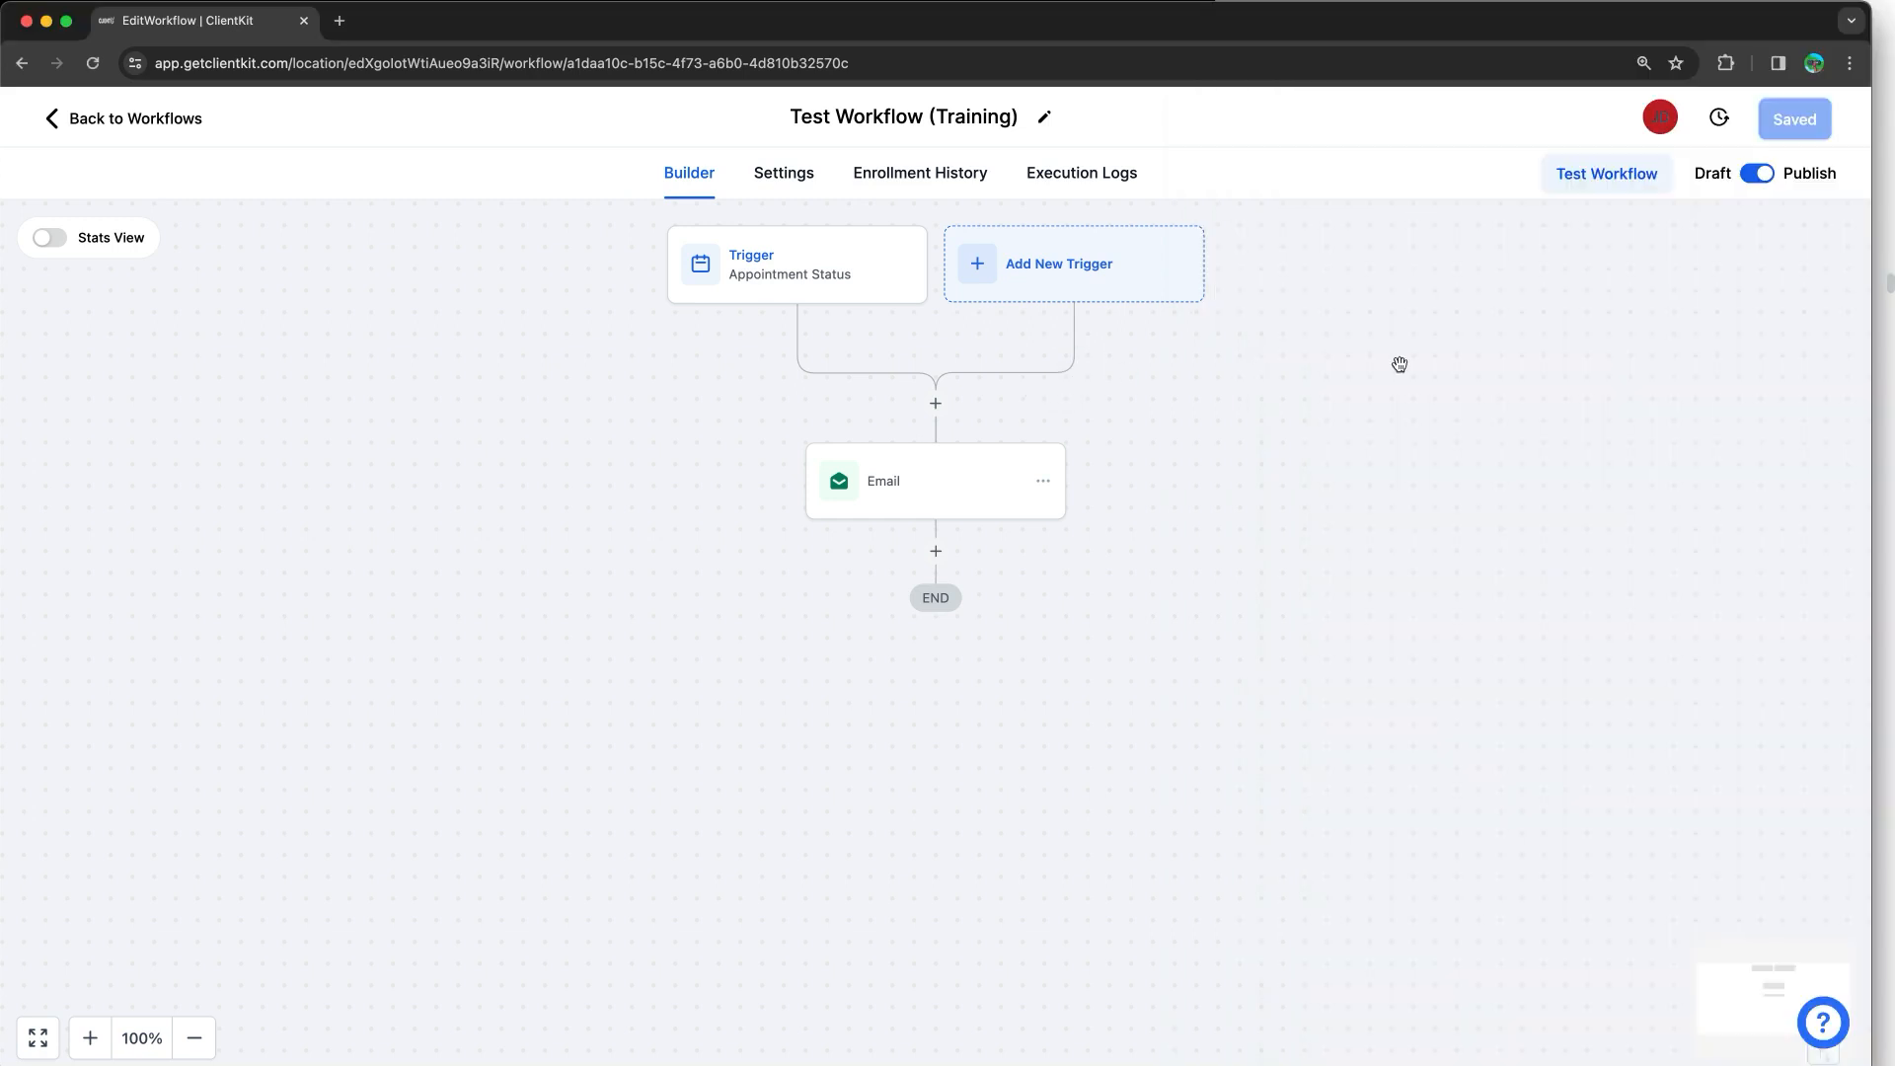
pyautogui.click(1589, 193)
# Step: Browse the test-contact list without choosing anyone, then reopen the Appointment Status trigger's settings
pyautogui.click(1466, 392)
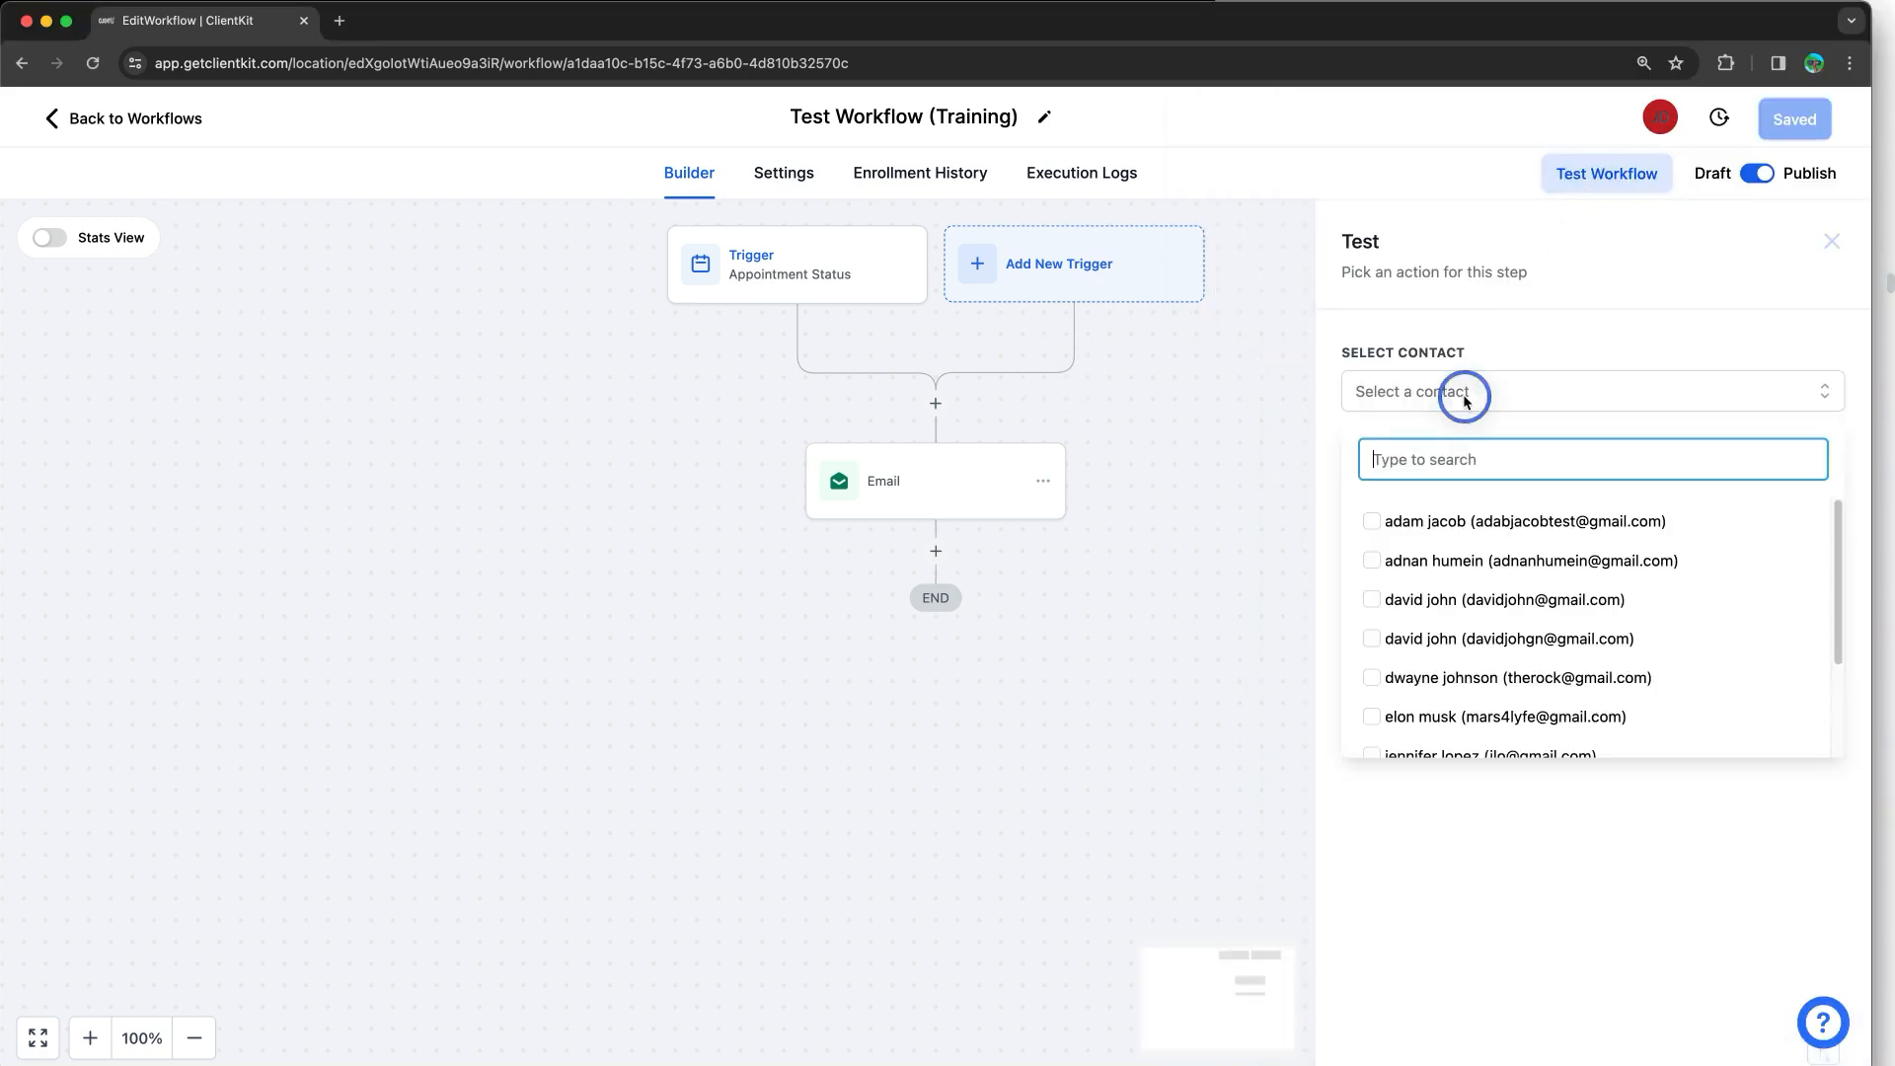
pyautogui.scroll(-3, 1507, 630)
pyautogui.scroll(3, 1507, 628)
pyautogui.scroll(-2, 1507, 628)
pyautogui.scroll(2, 1505, 624)
pyautogui.scroll(-2, 1503, 620)
pyautogui.scroll(2, 1502, 618)
pyautogui.scroll(-3, 1502, 617)
pyautogui.scroll(3, 1502, 615)
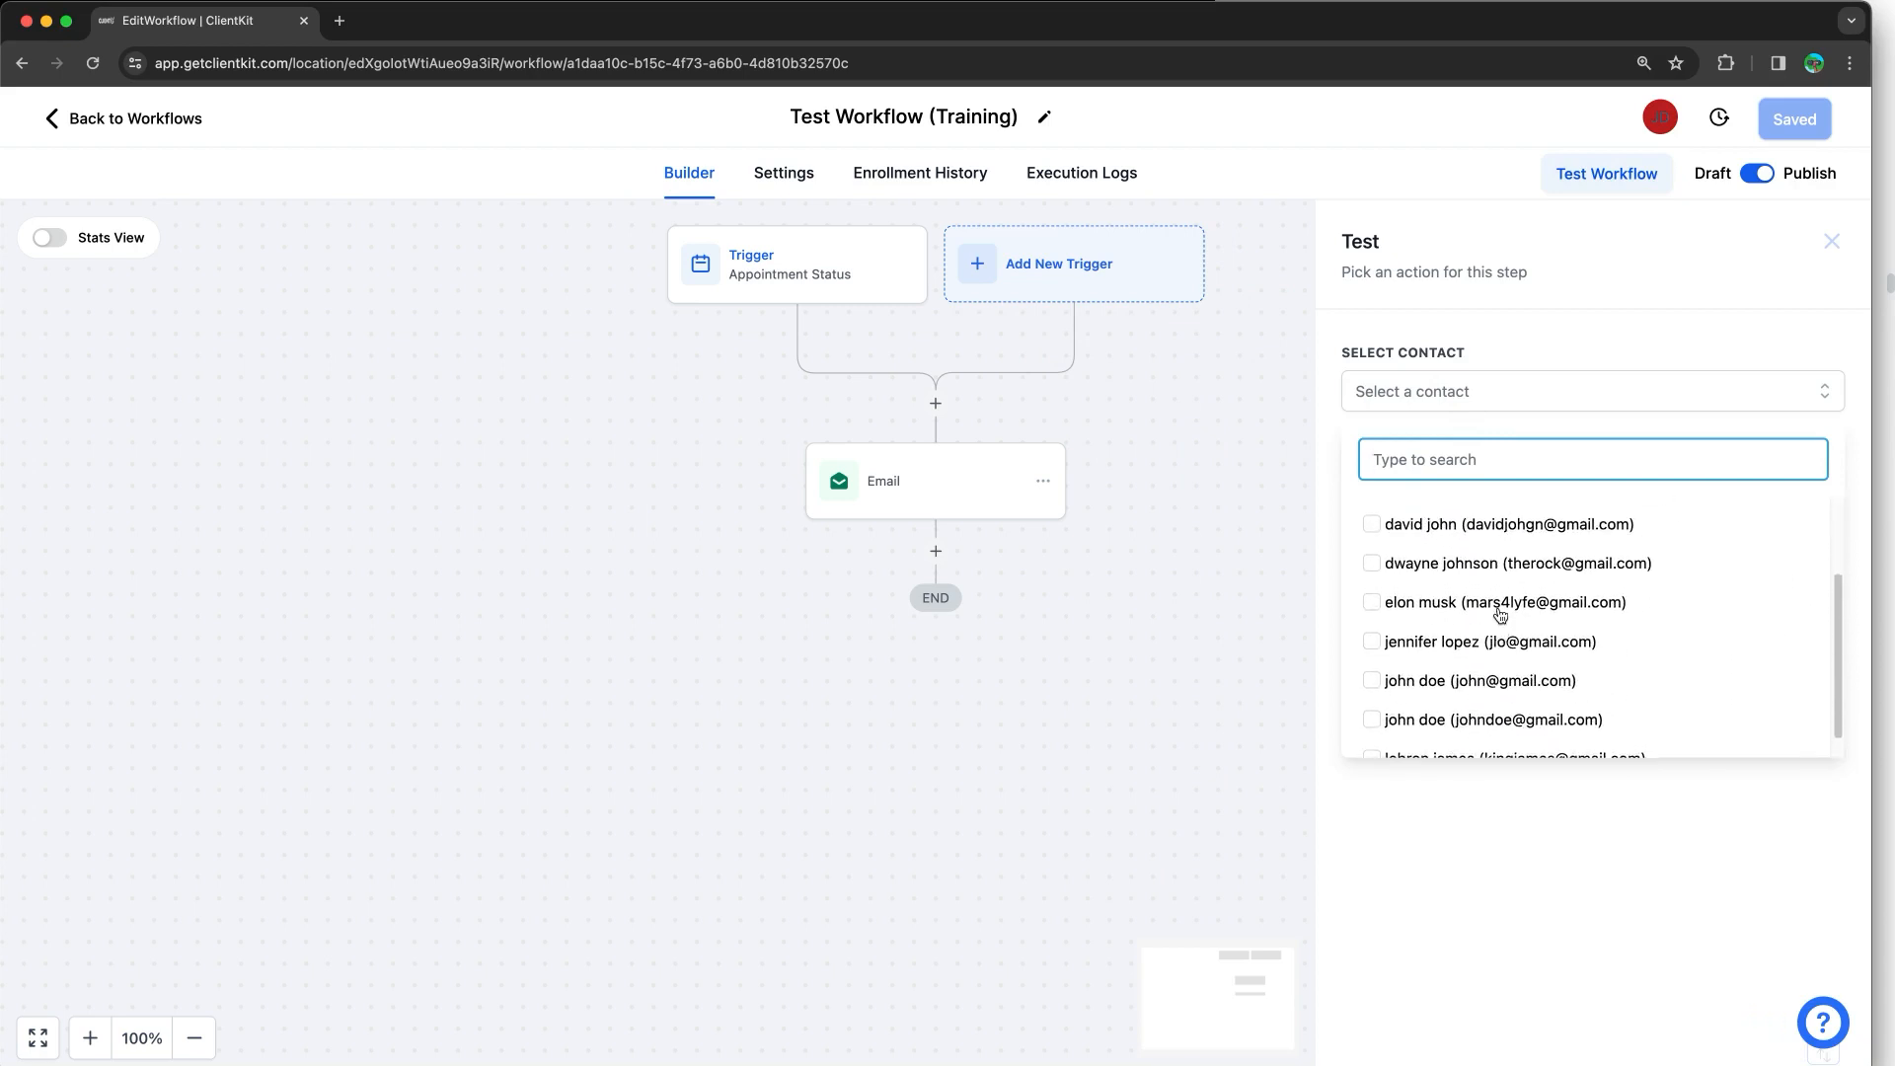
pyautogui.scroll(-3, 1500, 614)
pyautogui.scroll(3, 1500, 614)
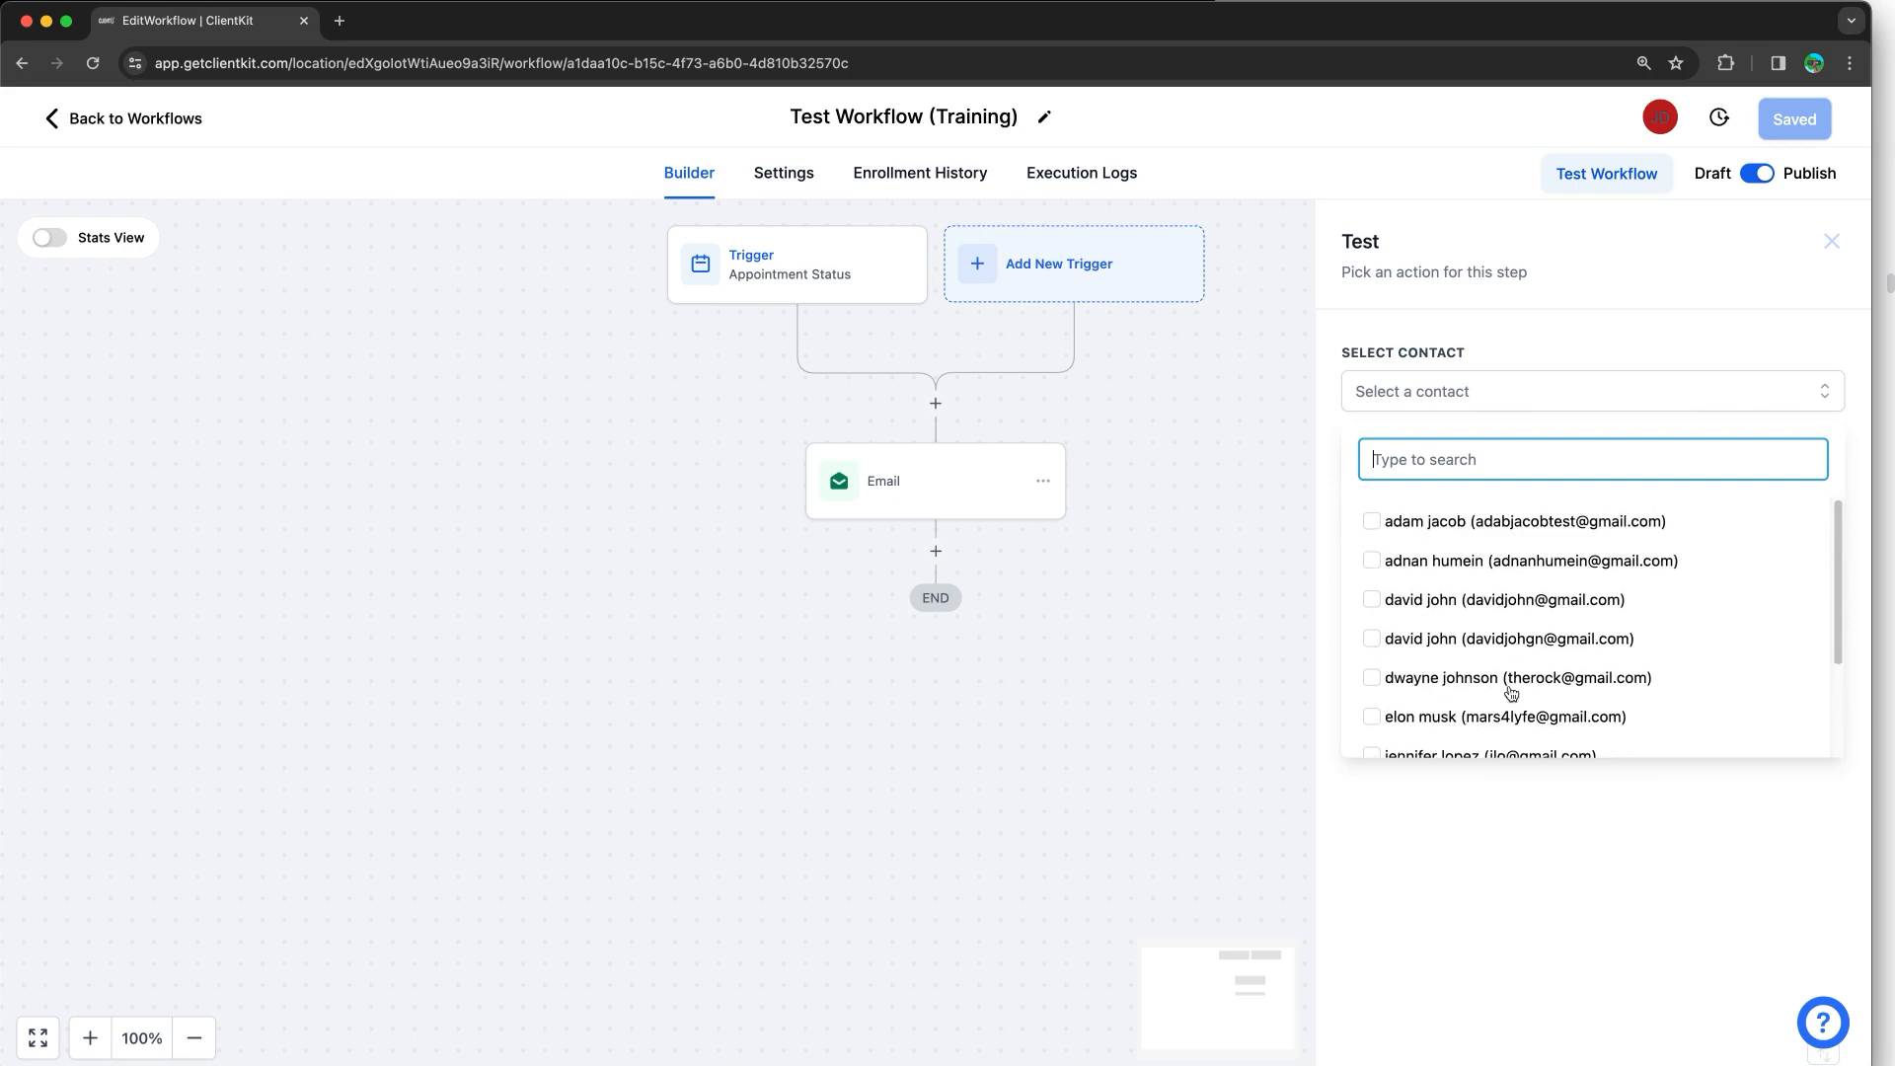
pyautogui.click(1513, 826)
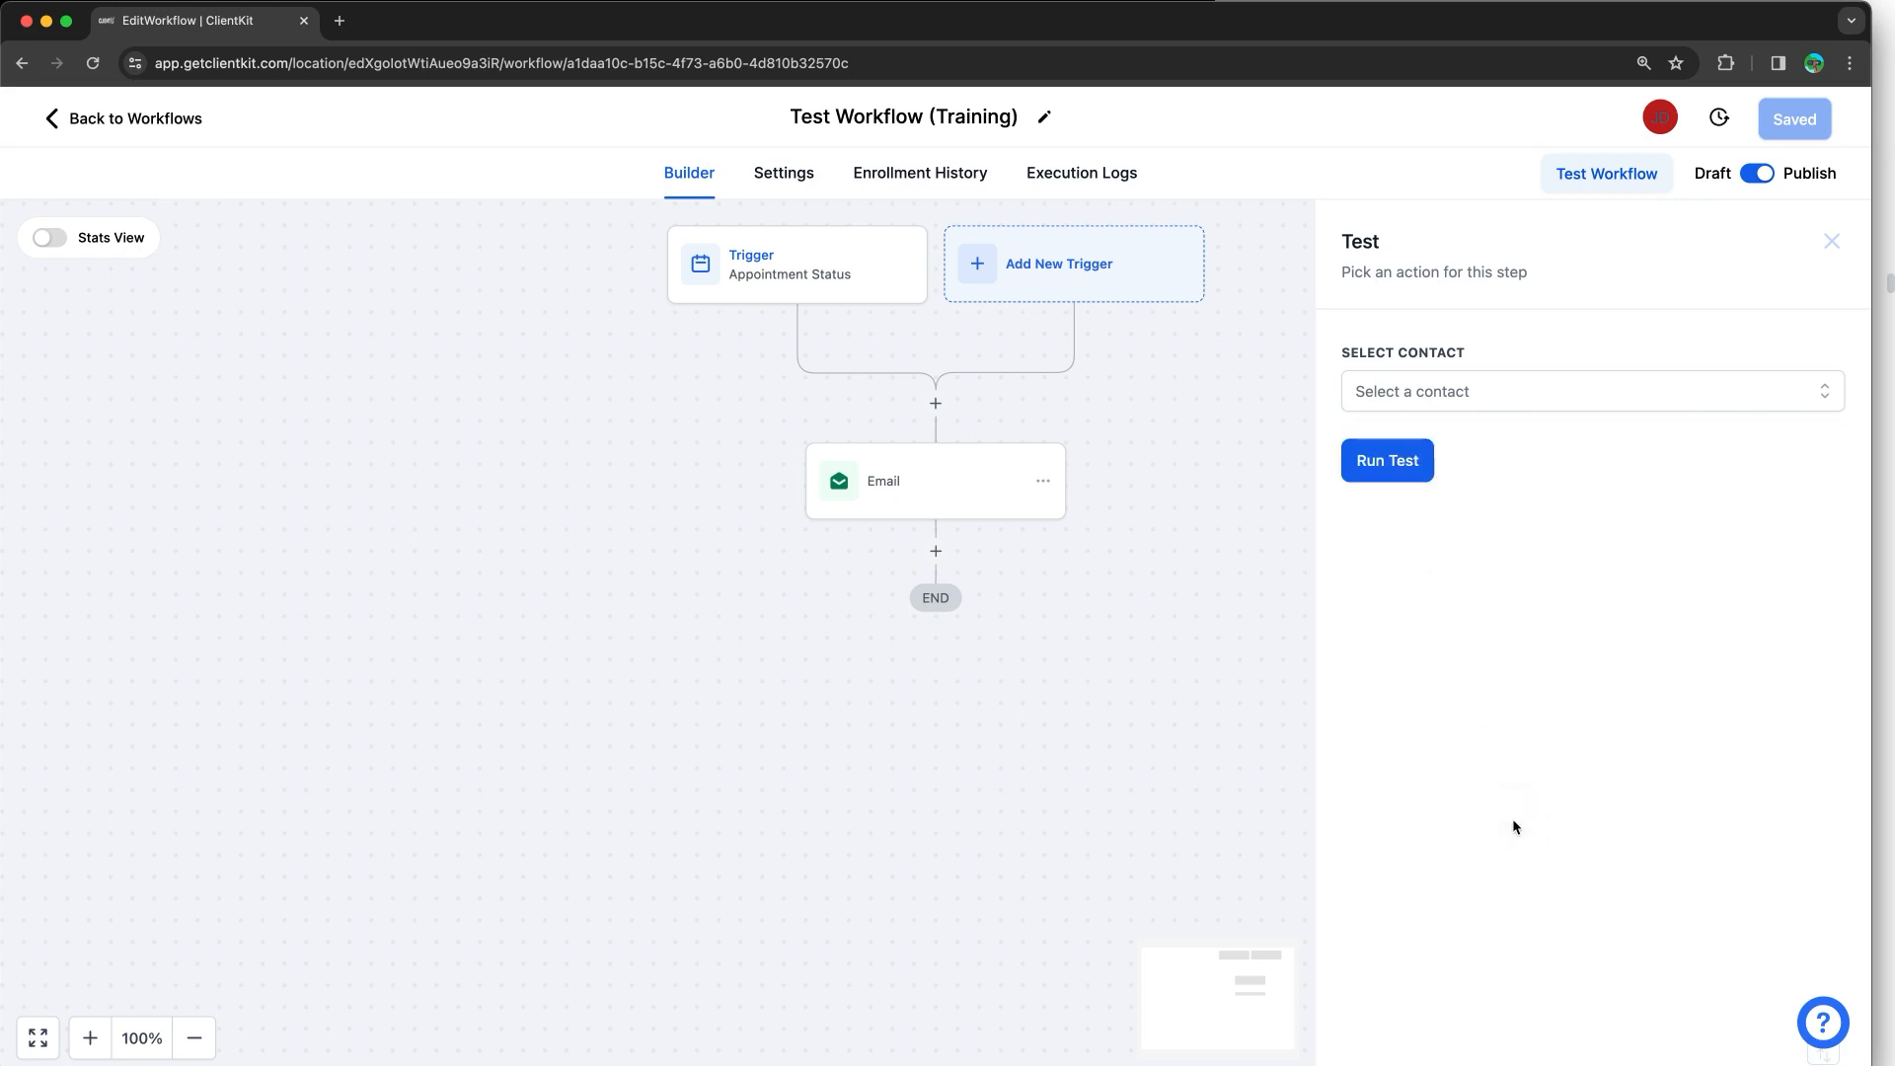
pyautogui.click(809, 290)
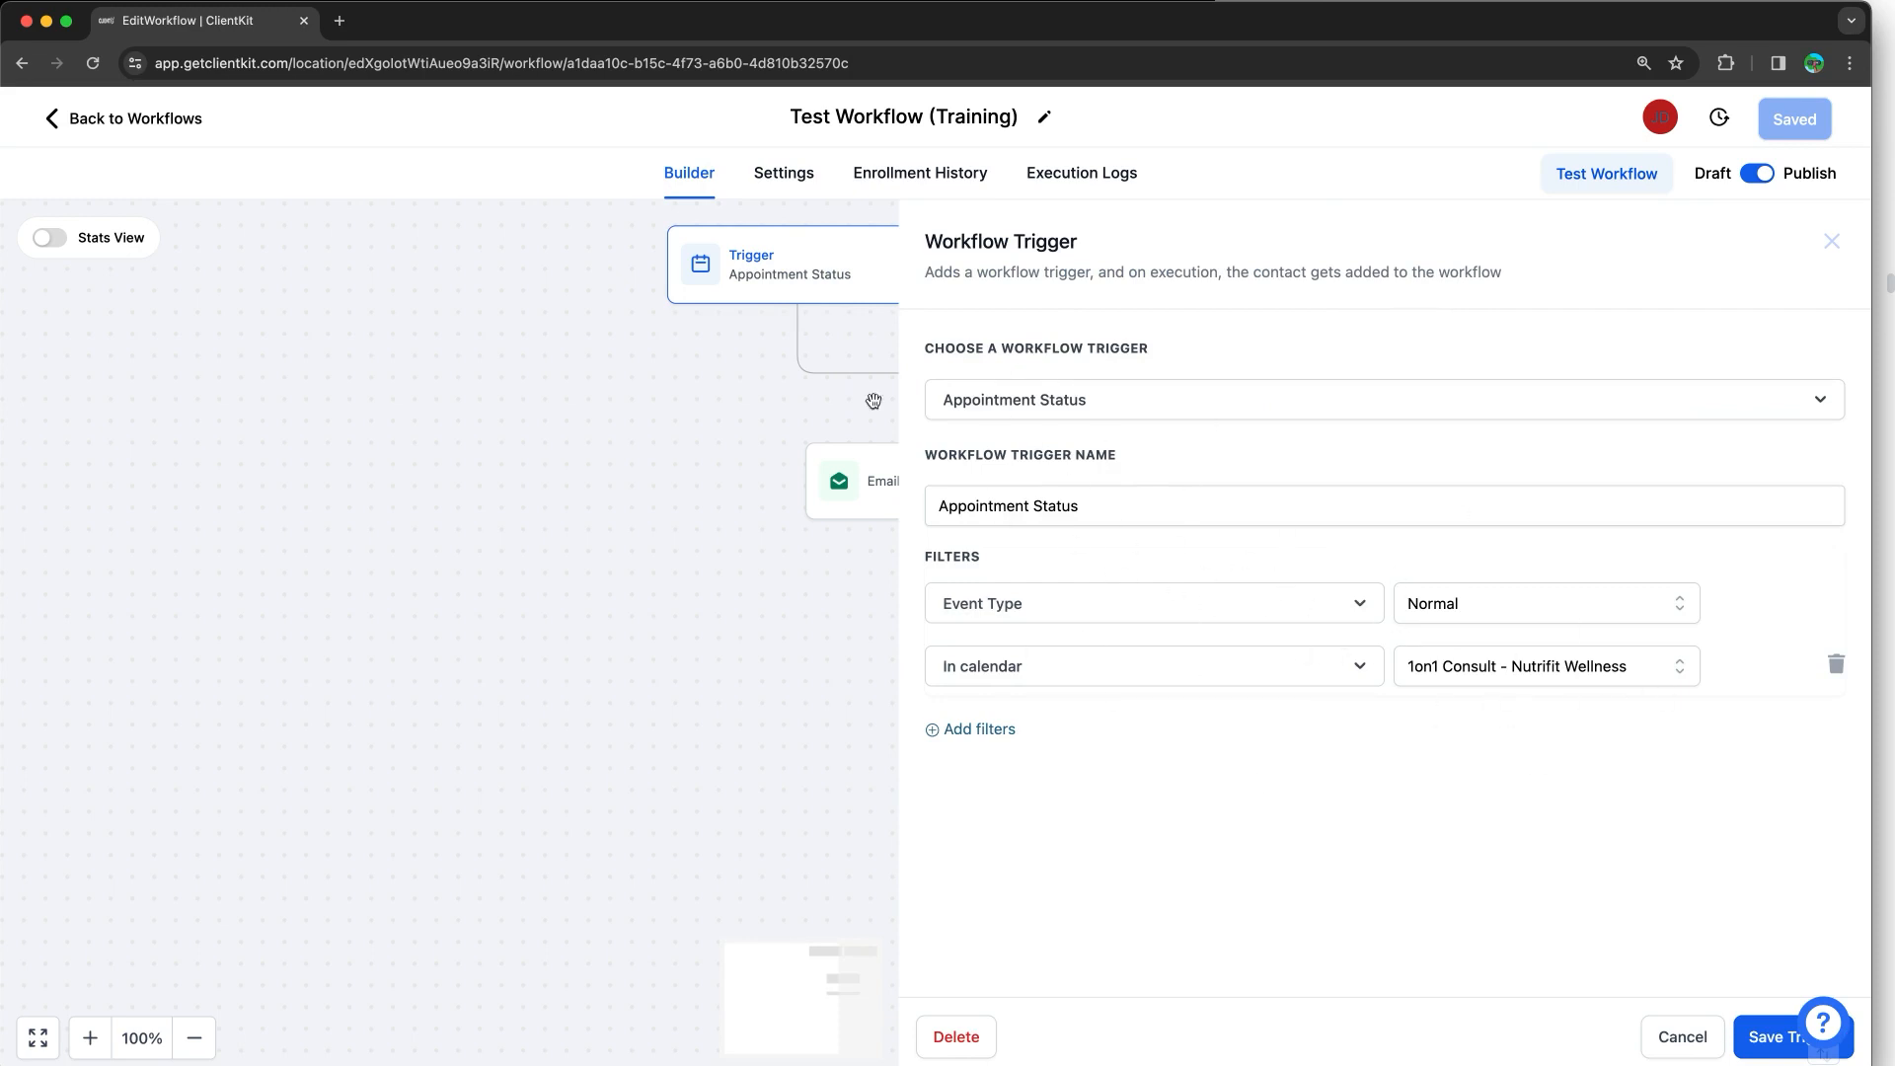
# Step: Duplicate the workflow's browser tab and show the Automation Workflow List in the new tab
pyautogui.rightClick(249, 22)
pyautogui.click(298, 150)
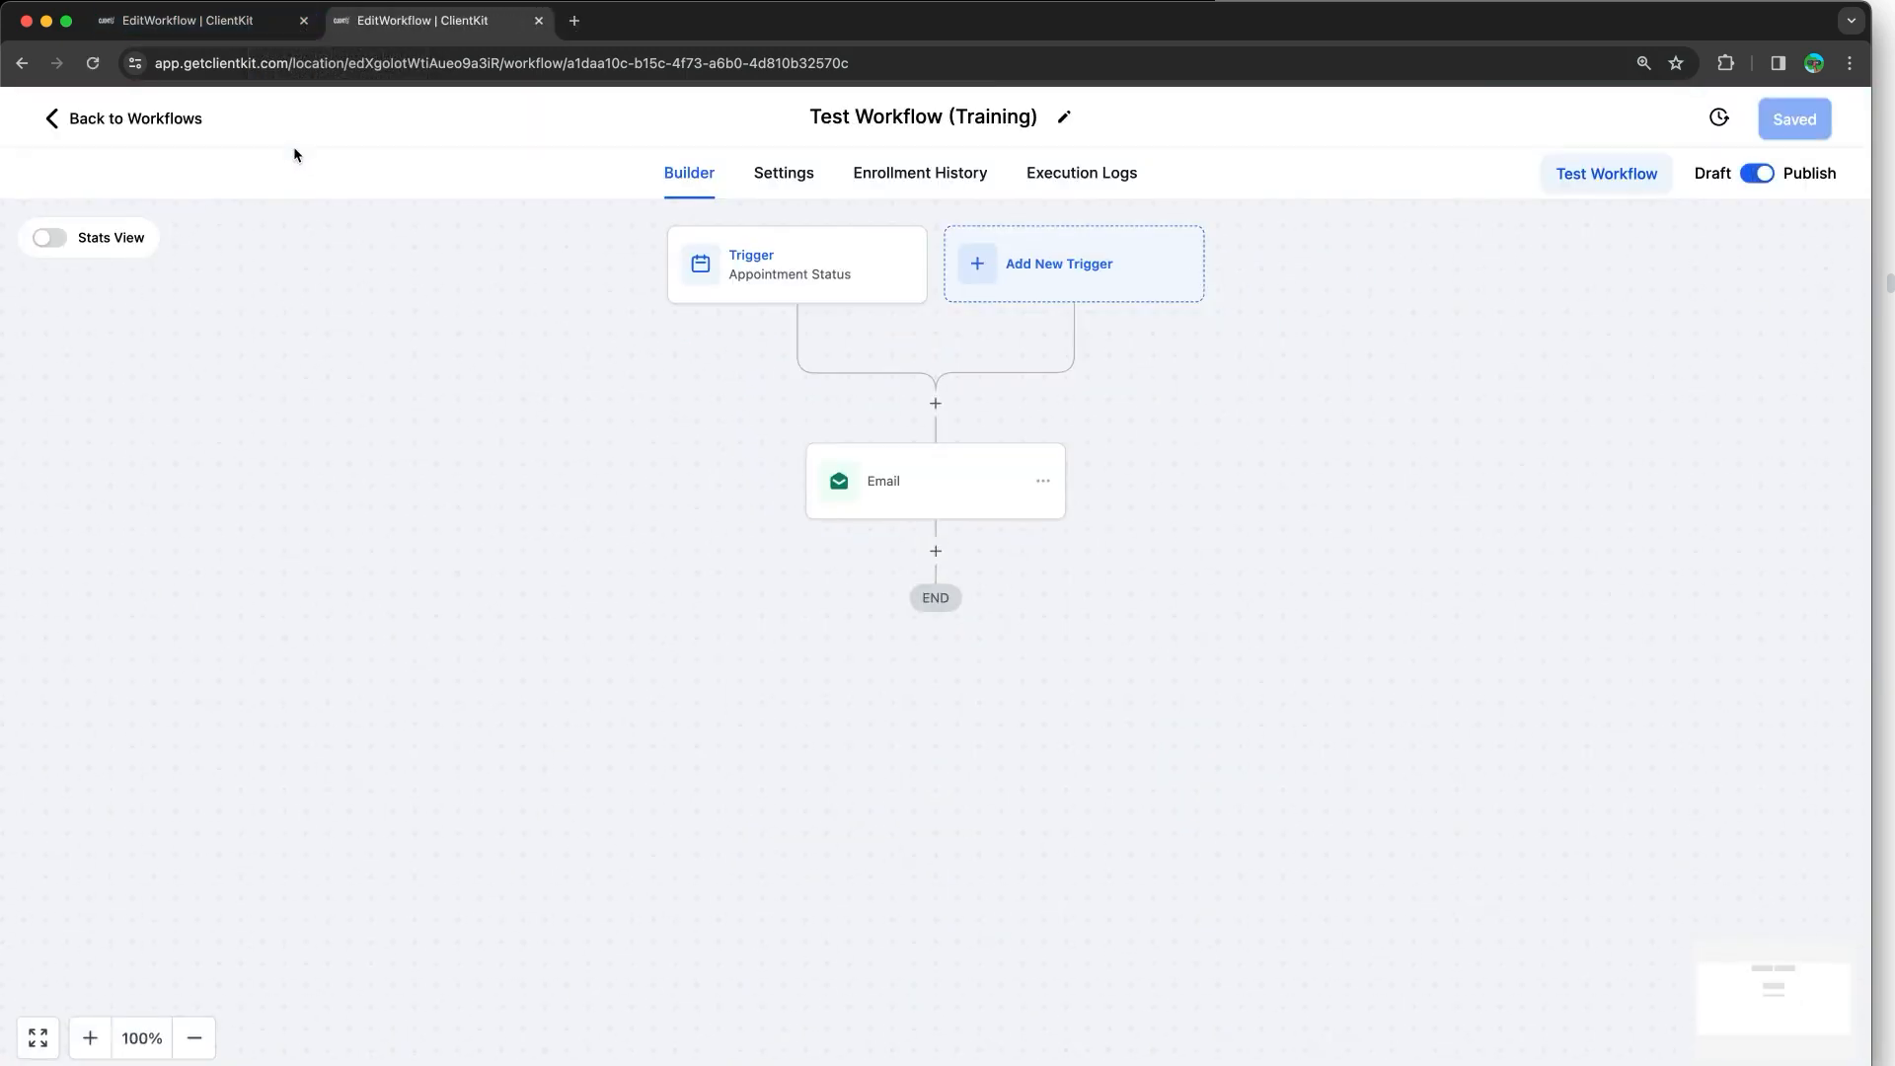
pyautogui.click(156, 119)
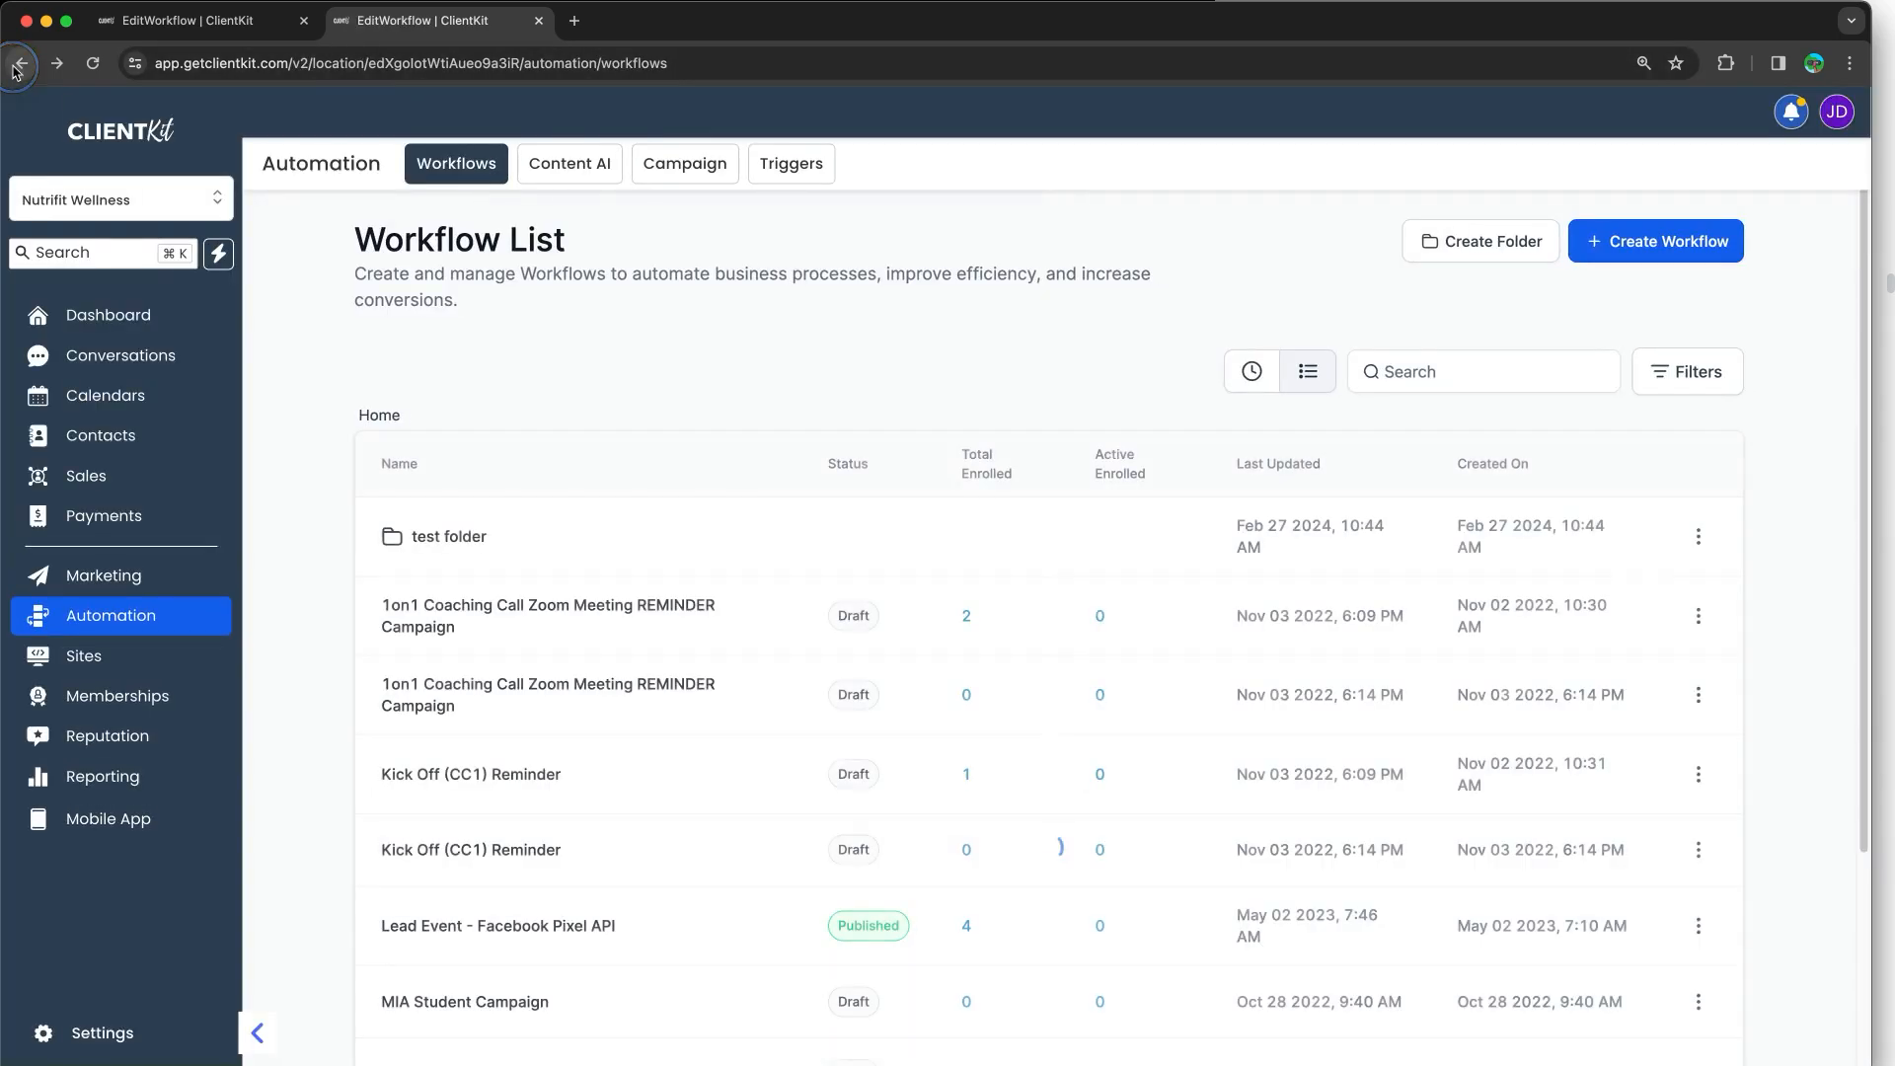
pyautogui.click(21, 63)
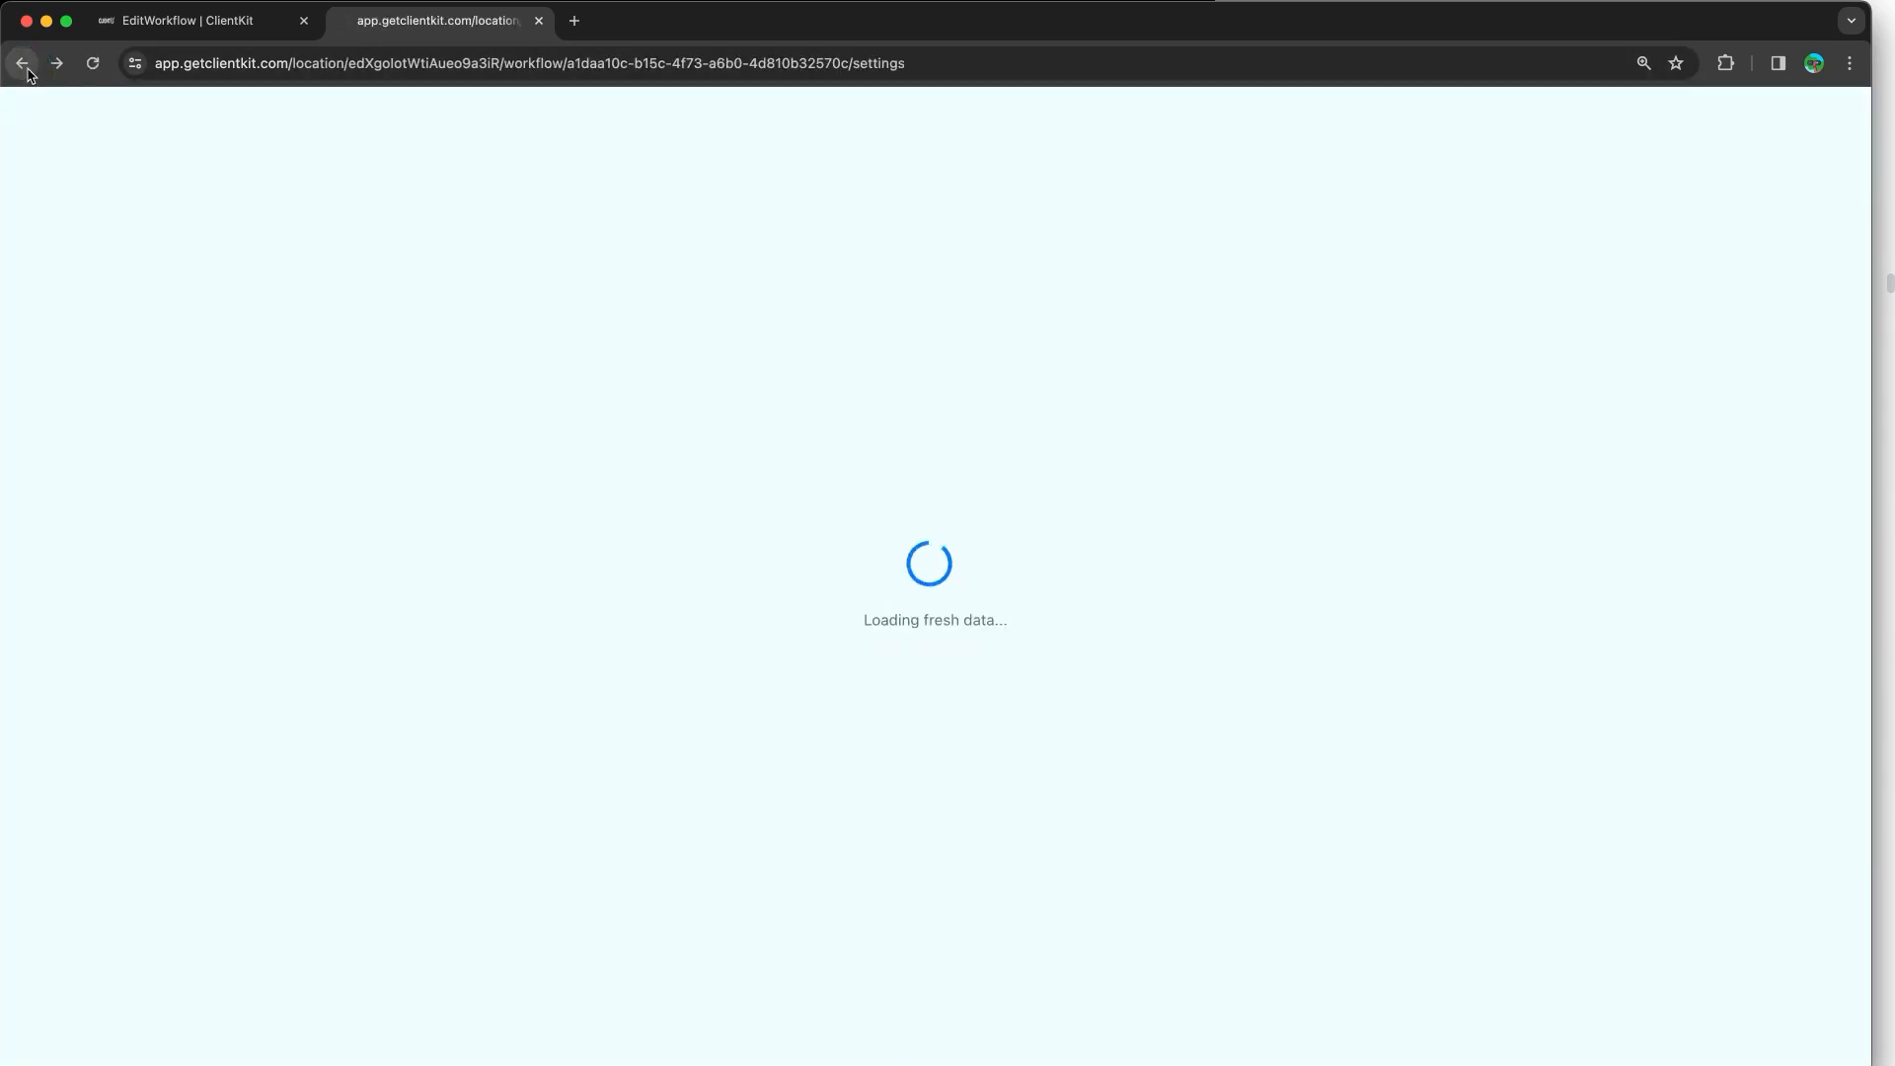
pyautogui.press('super+w')
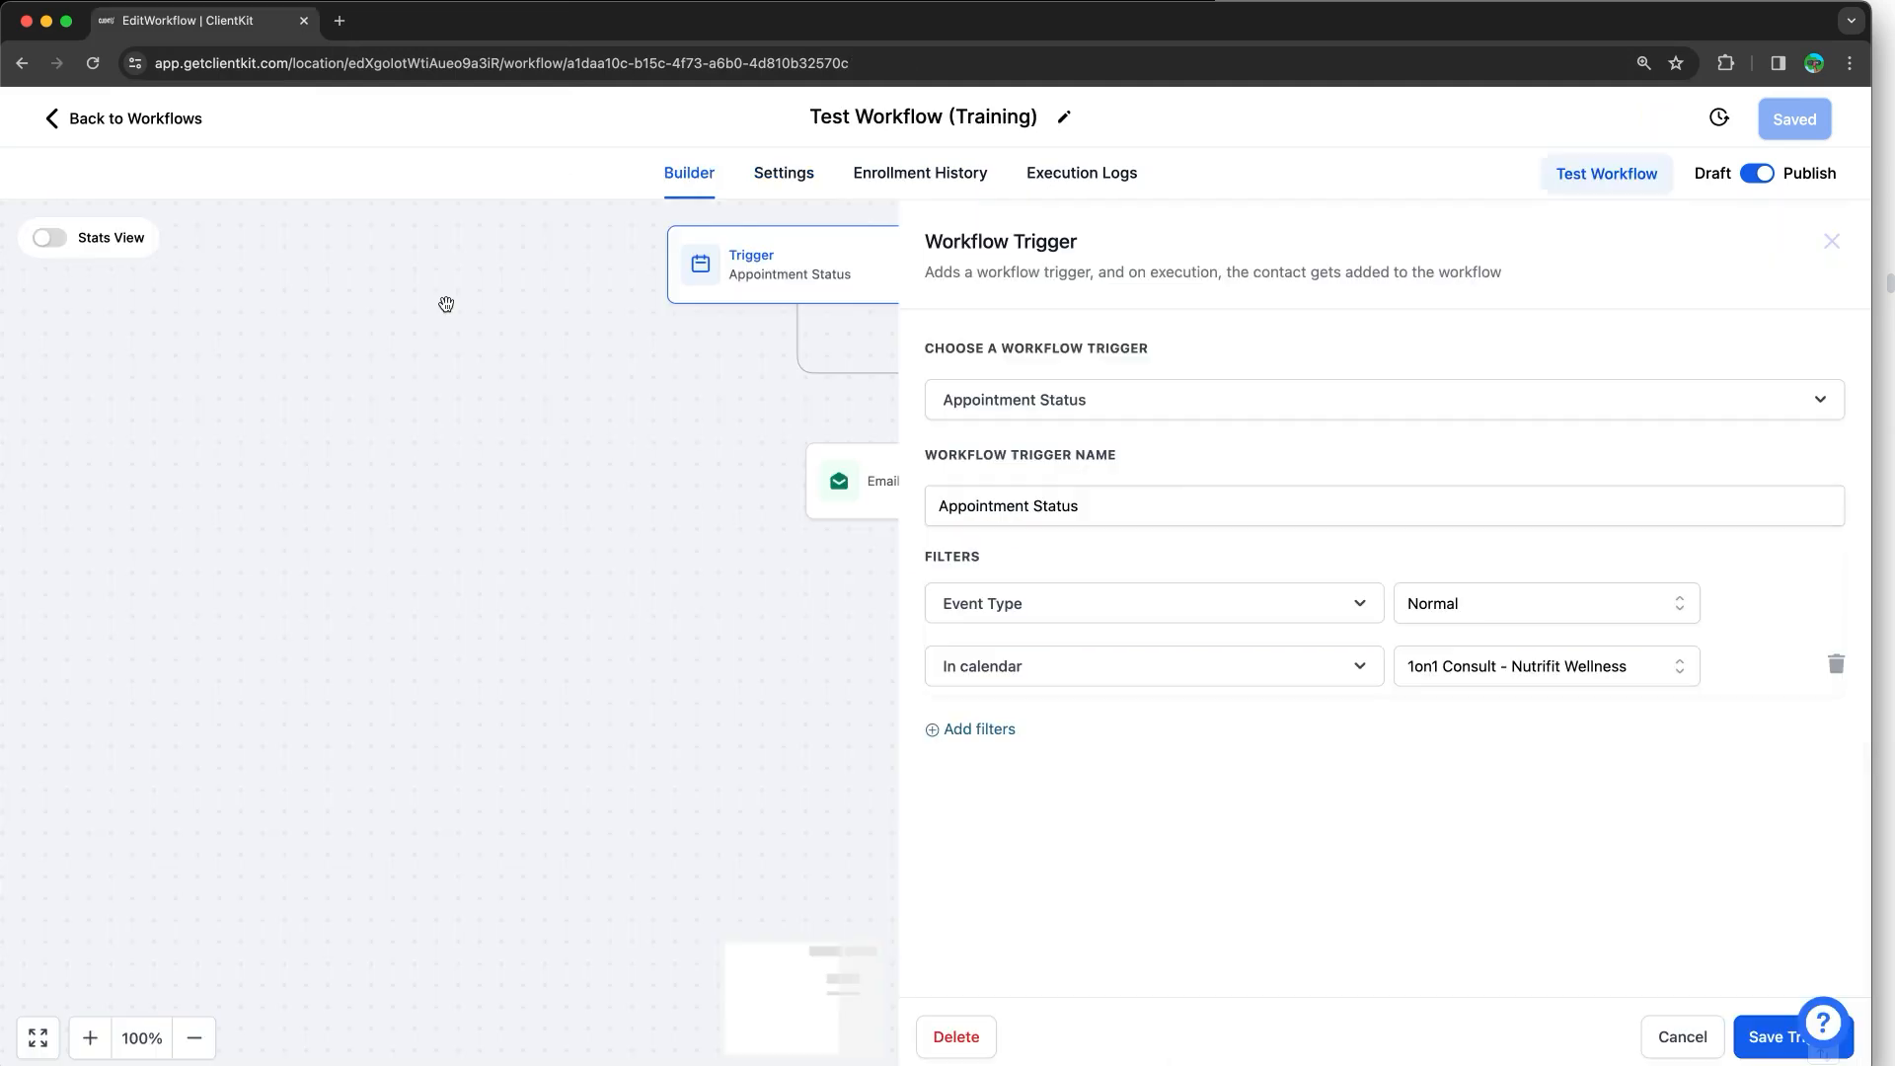
pyautogui.rightClick(223, 20)
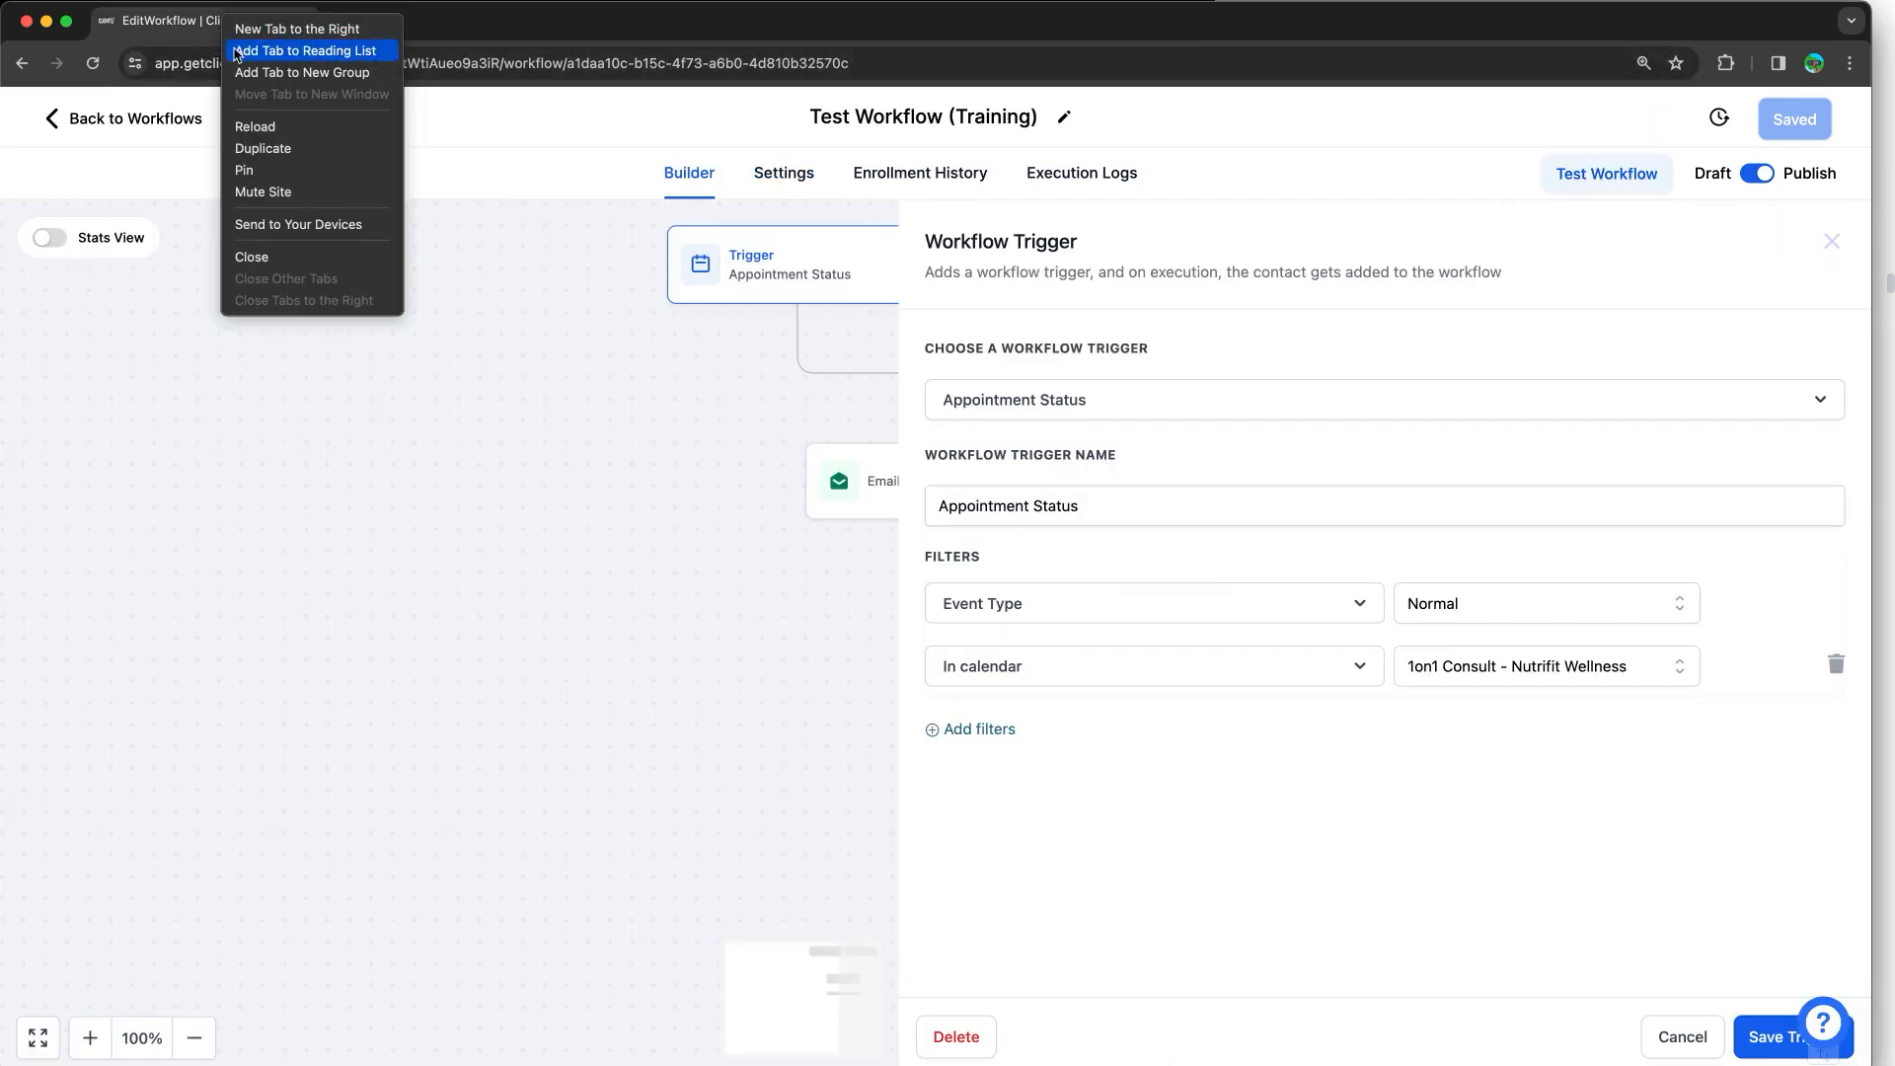
pyautogui.click(287, 148)
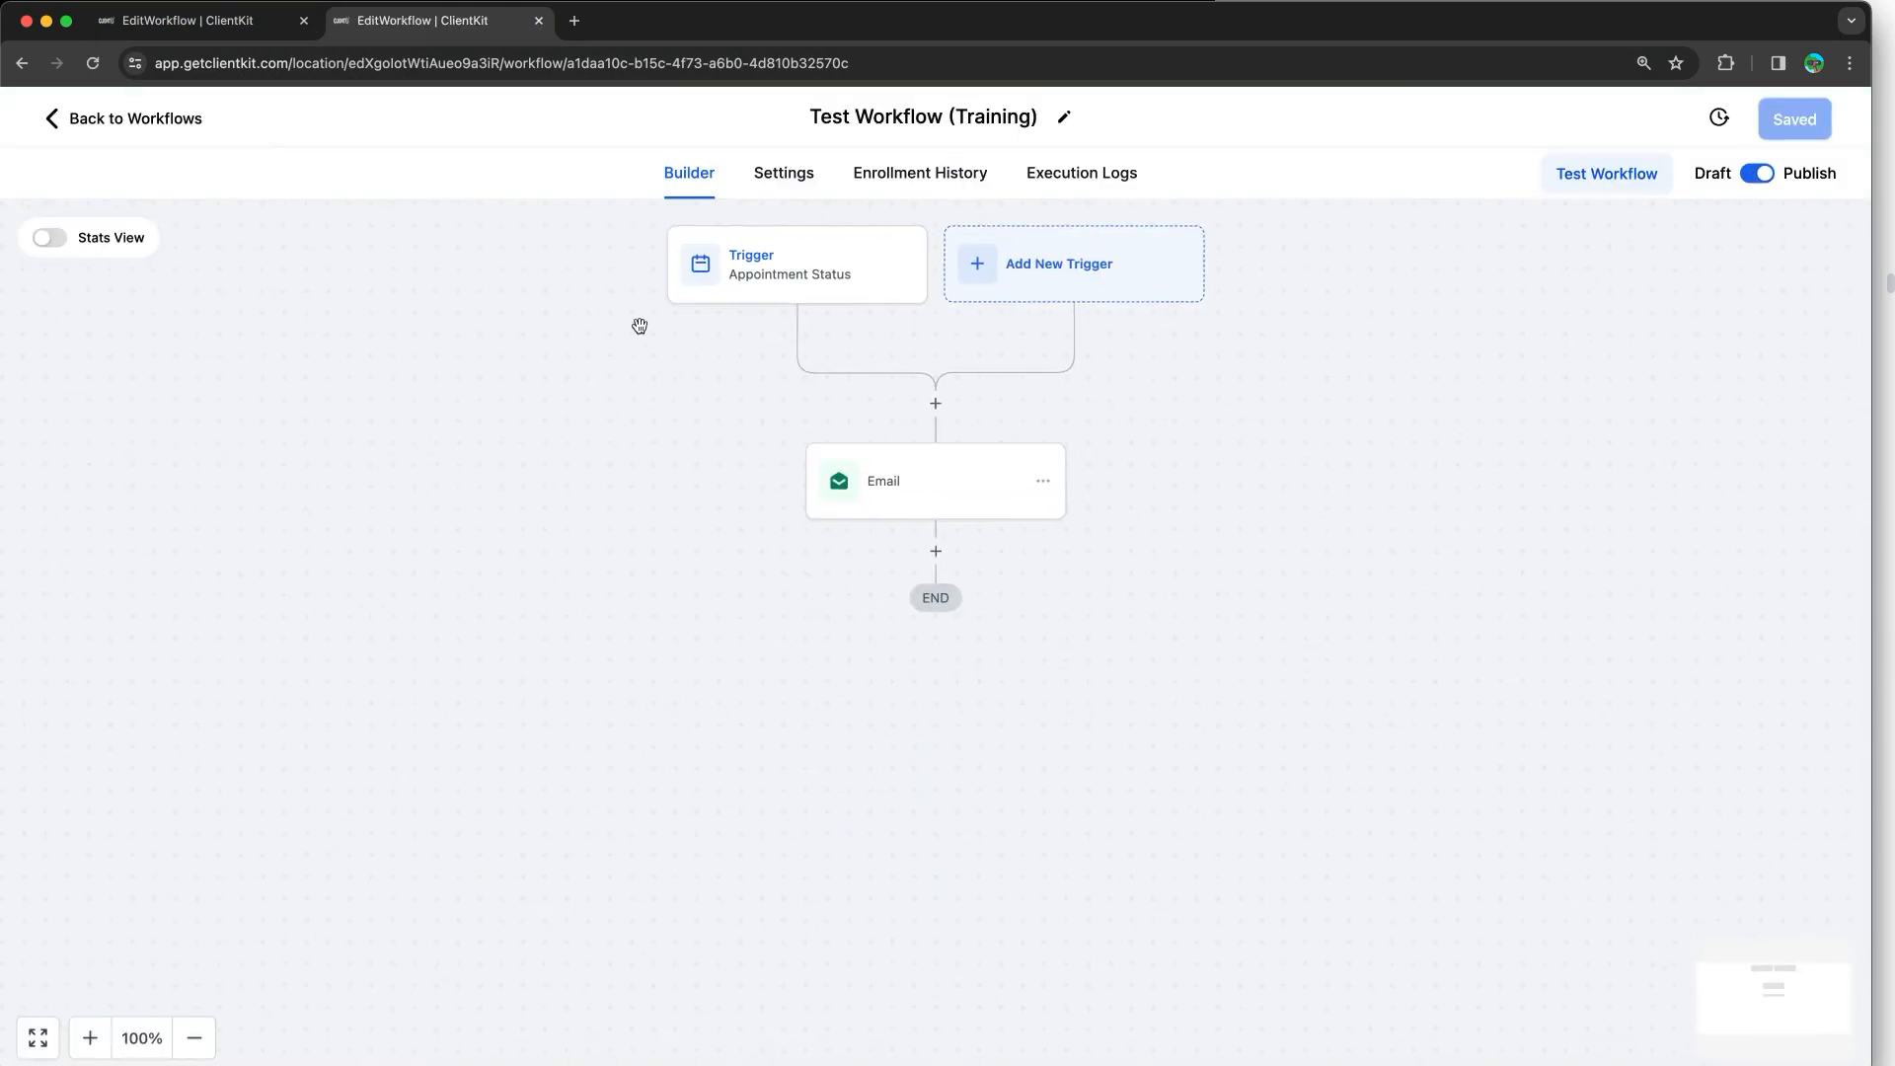
pyautogui.click(121, 120)
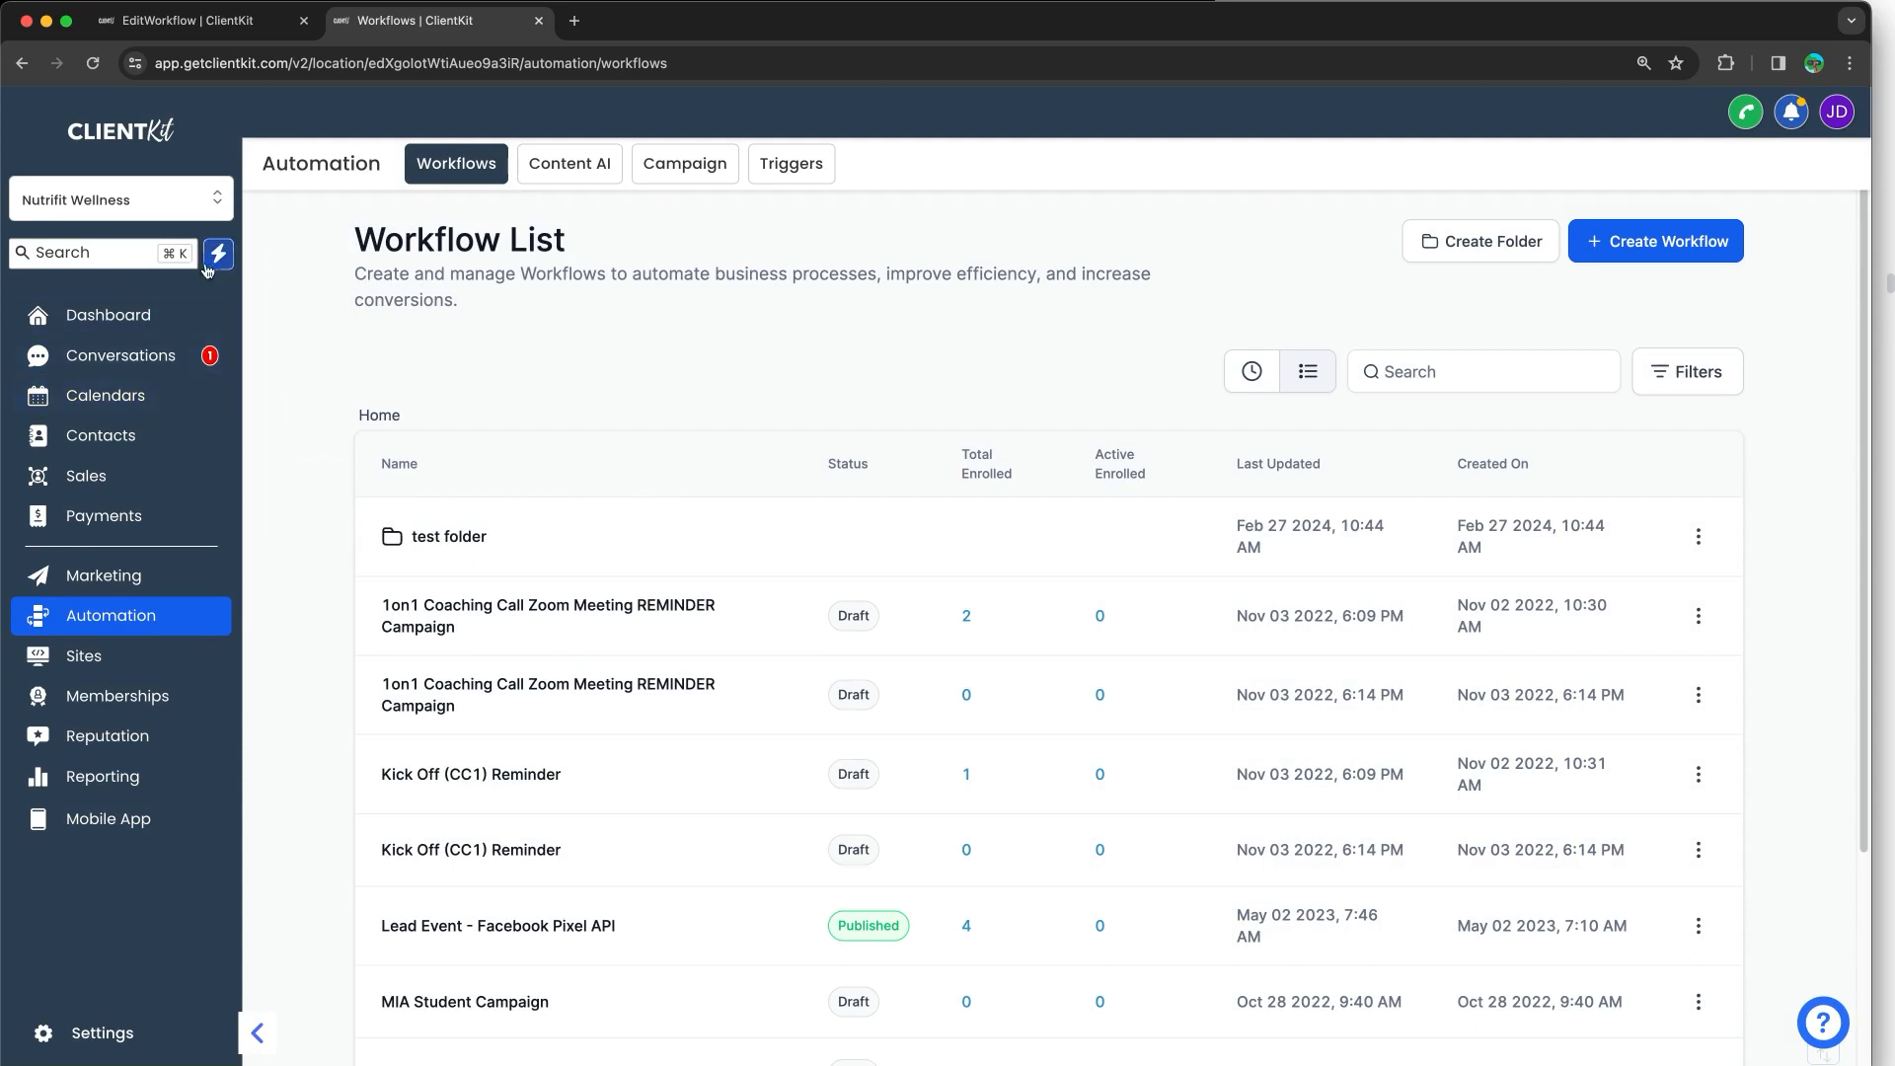
# Step: From Settings > Calendars, copy the 1on1 Consult - Nutrifit Wellness calendar's permanent booking link
pyautogui.click(104, 1033)
pyautogui.click(141, 646)
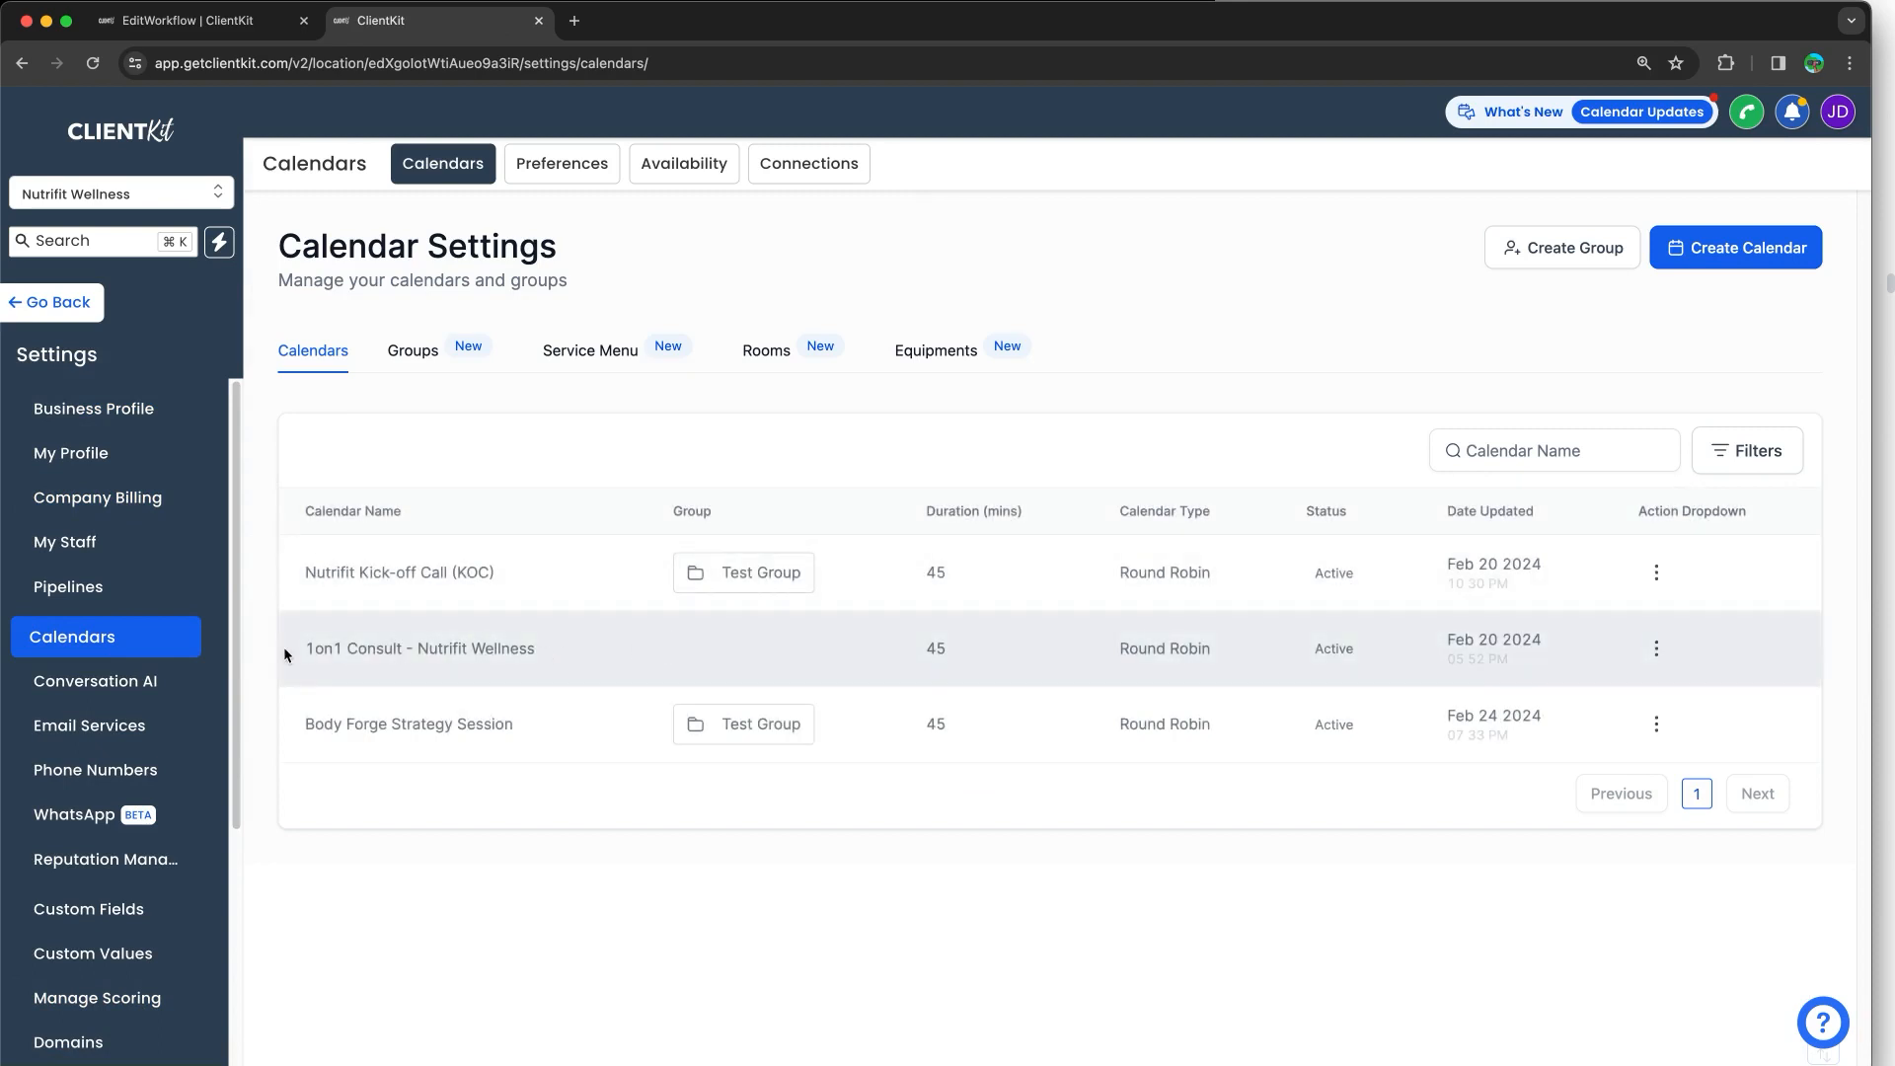
pyautogui.moveTo(285, 654); pyautogui.dragTo(572, 644)
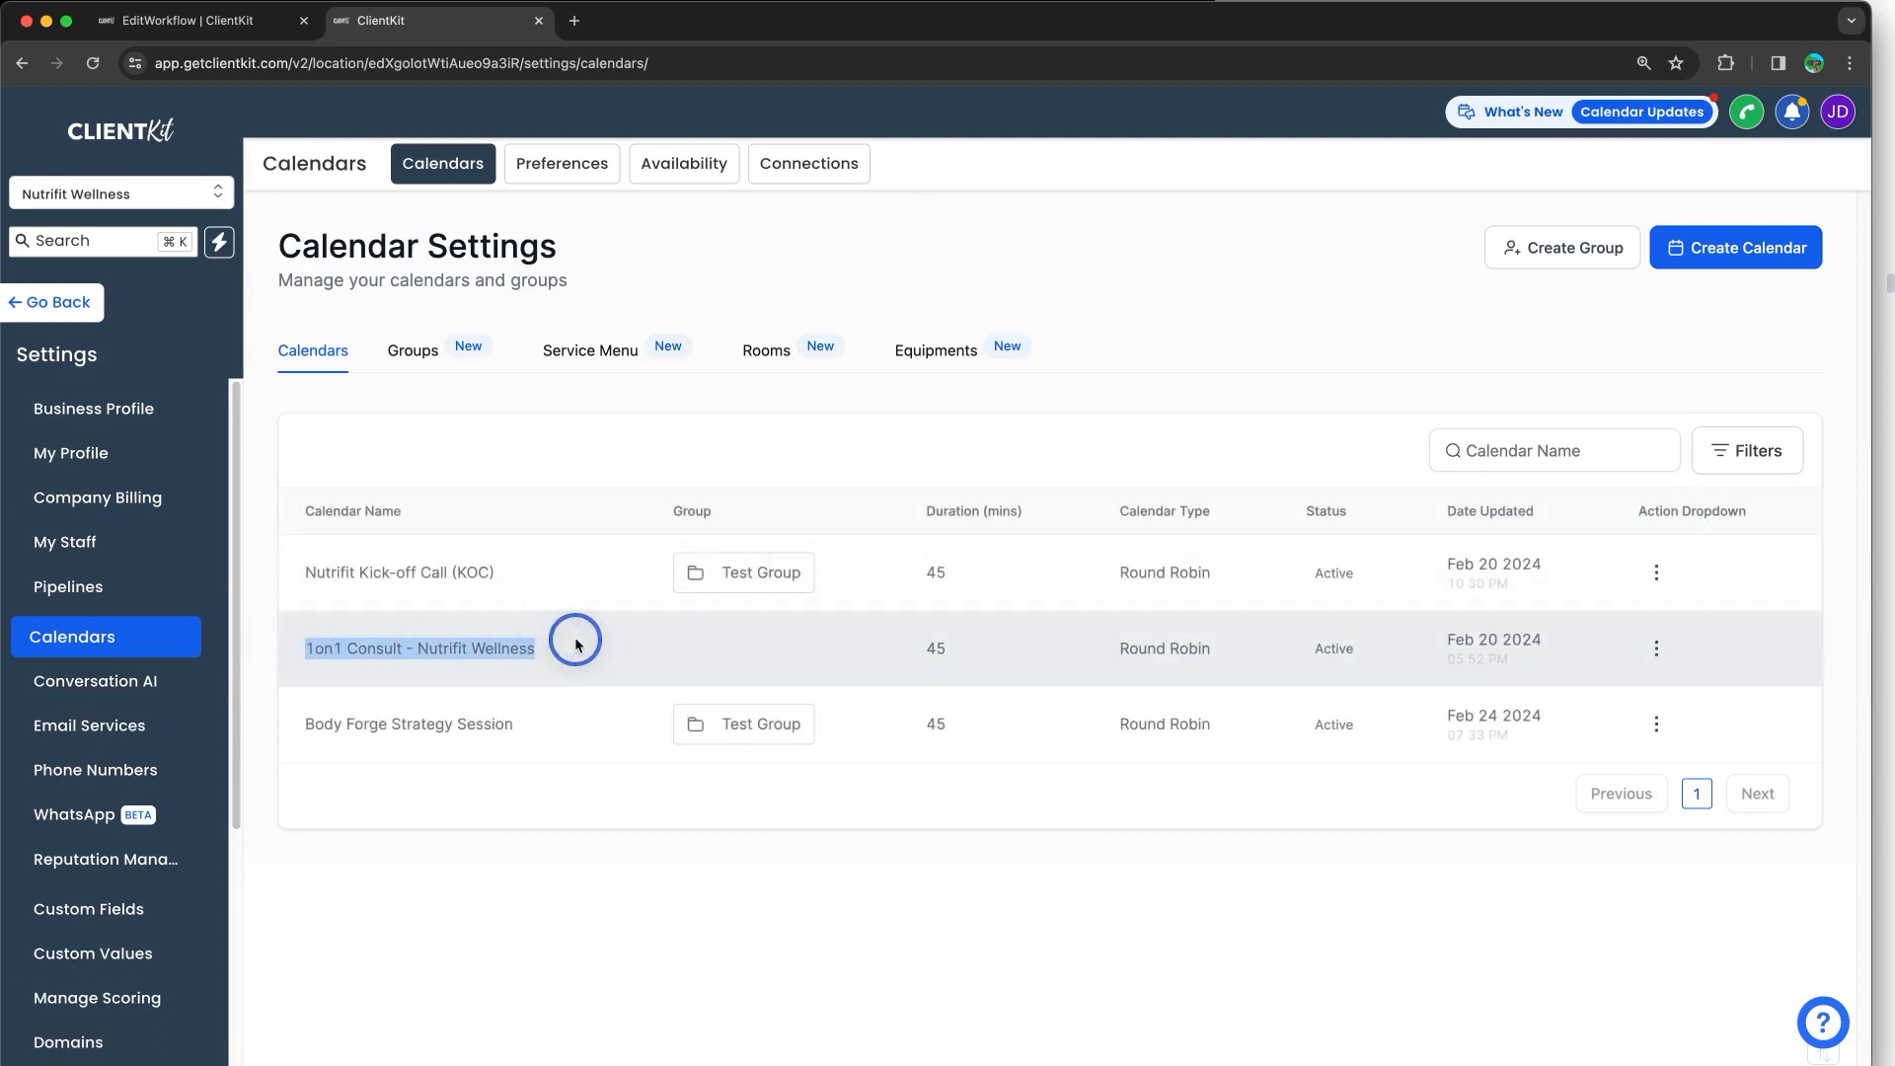
pyautogui.click(1656, 649)
pyautogui.click(1630, 772)
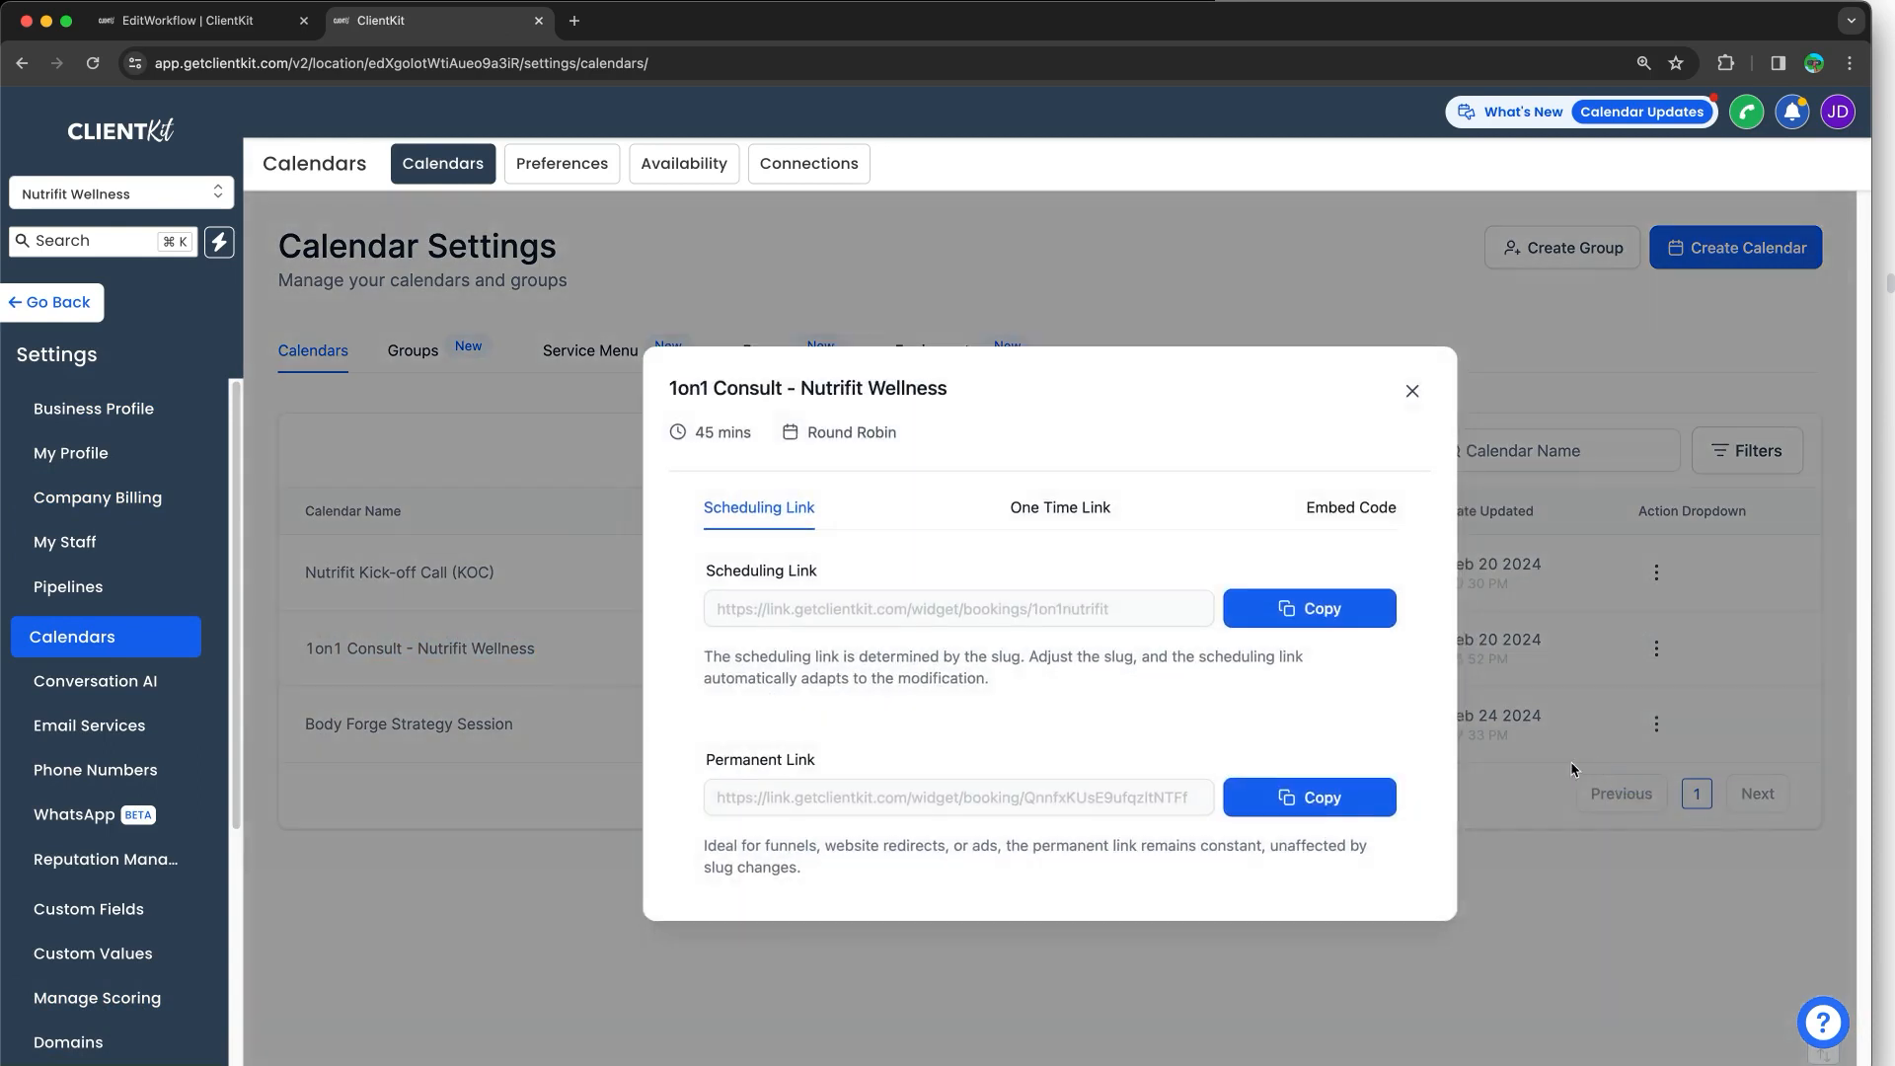
pyautogui.click(1321, 797)
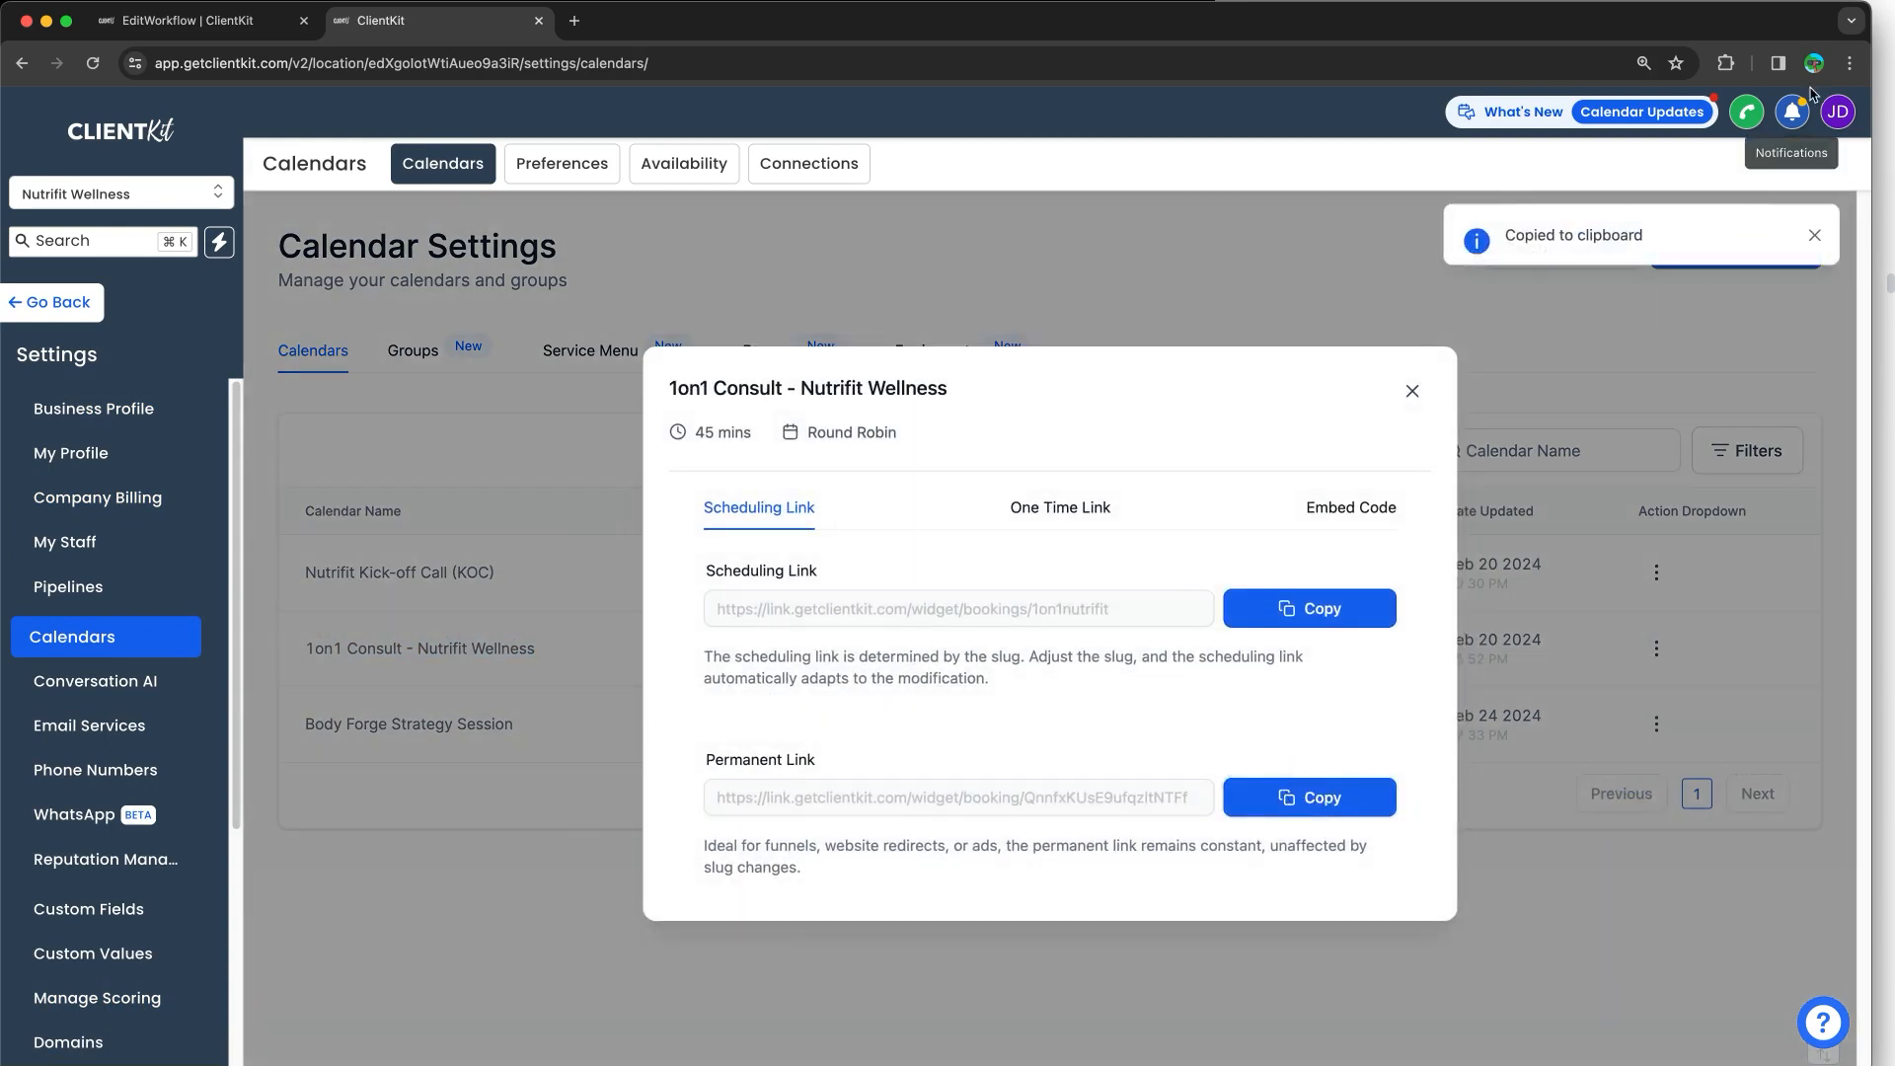
pyautogui.click(1849, 62)
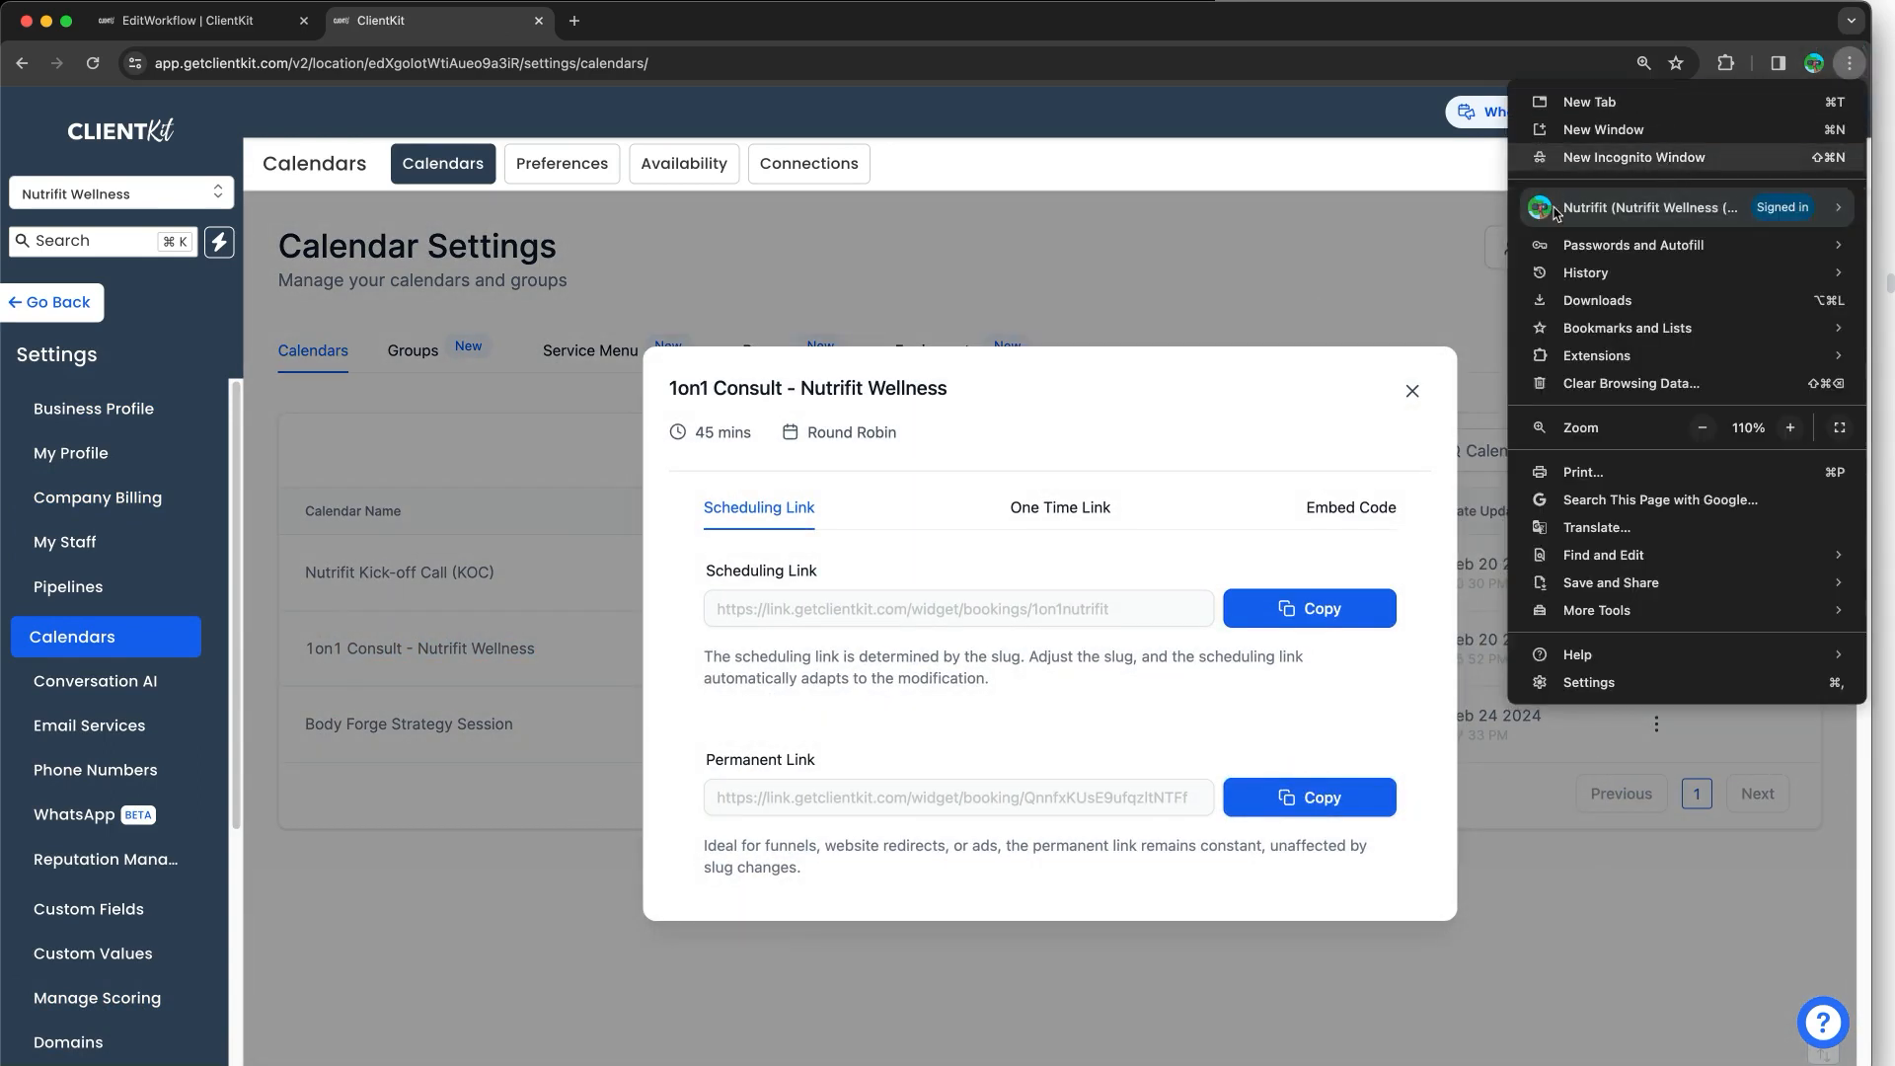
# Step: In an incognito window, load the copied booking link and select the 02:00 PM slot on Wed, Feb 28, 2024
pyautogui.click(1638, 158)
pyautogui.press('super+v')
pyautogui.press('Return')
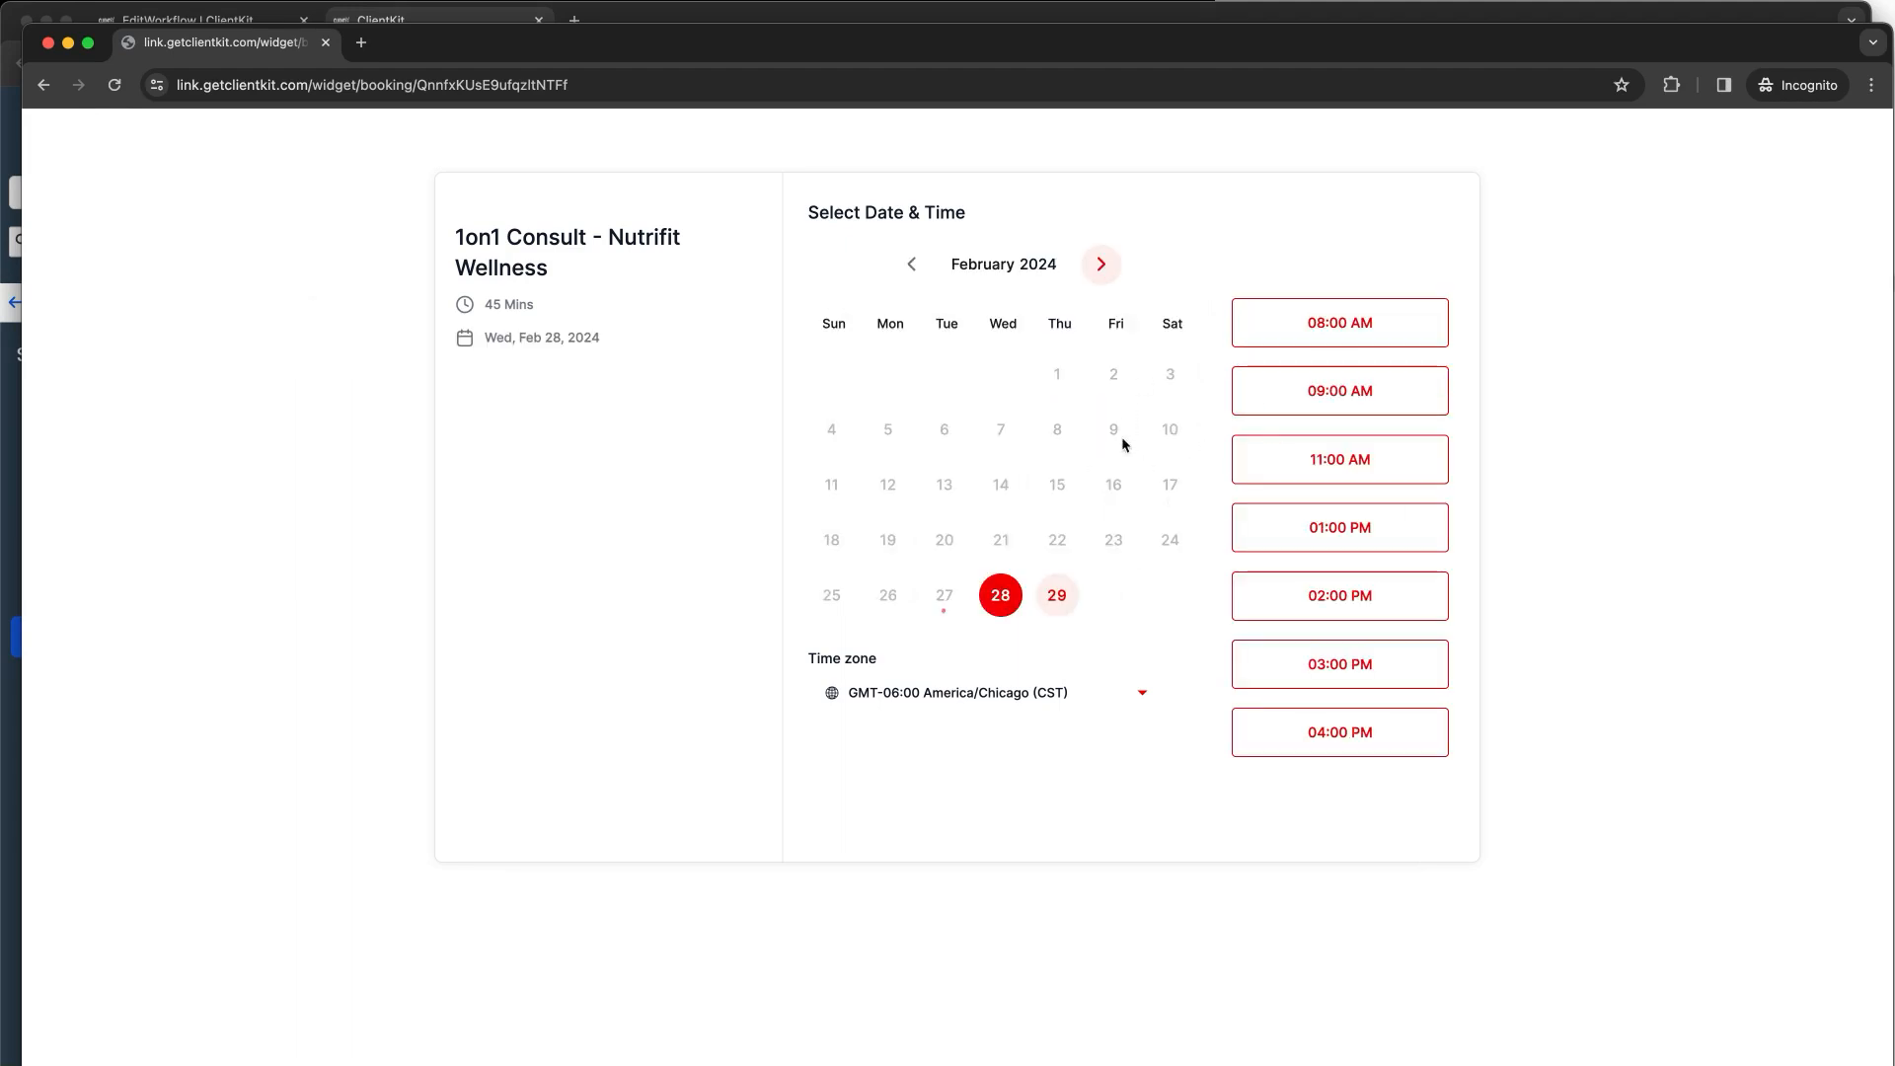
pyautogui.click(1304, 580)
pyautogui.click(1387, 596)
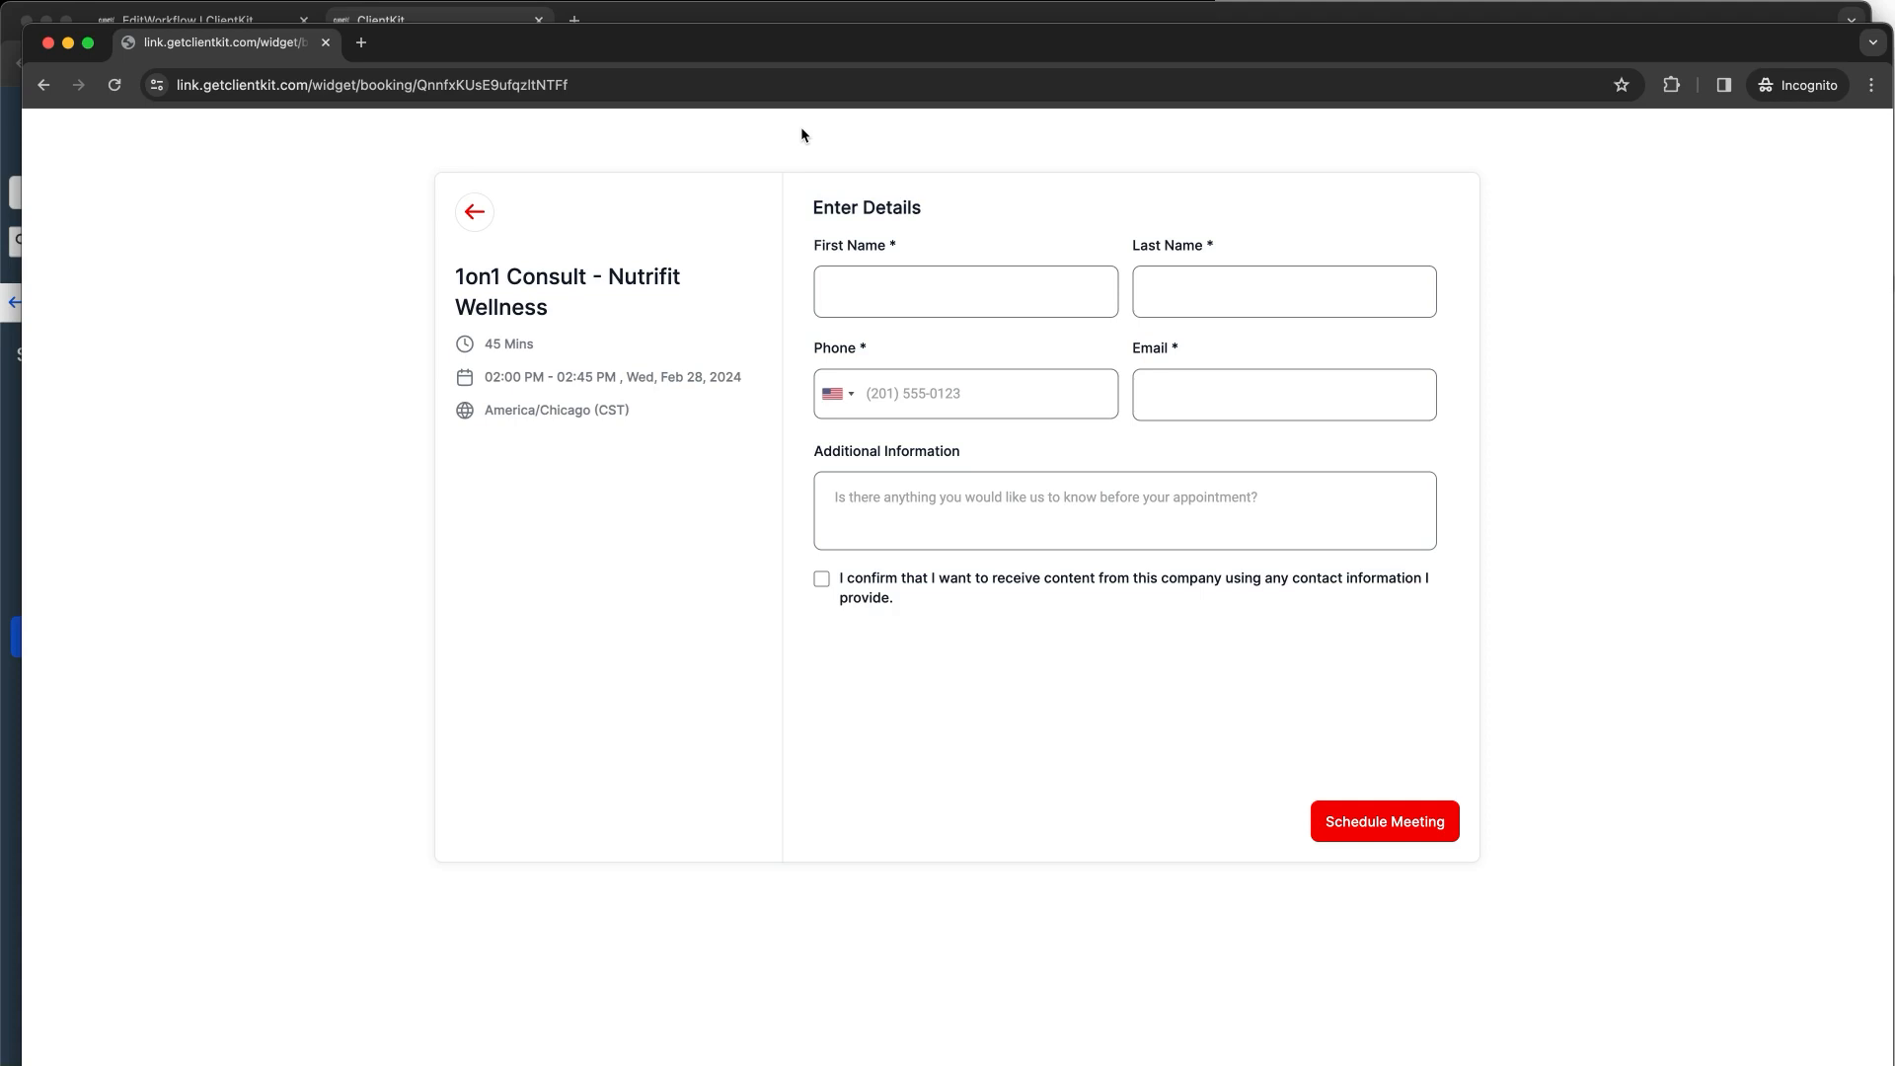
# Step: Enter the test contact's first name, last name and phone number, correcting the mistyped digits
pyautogui.click(936, 309)
pyautogui.write('Brad')
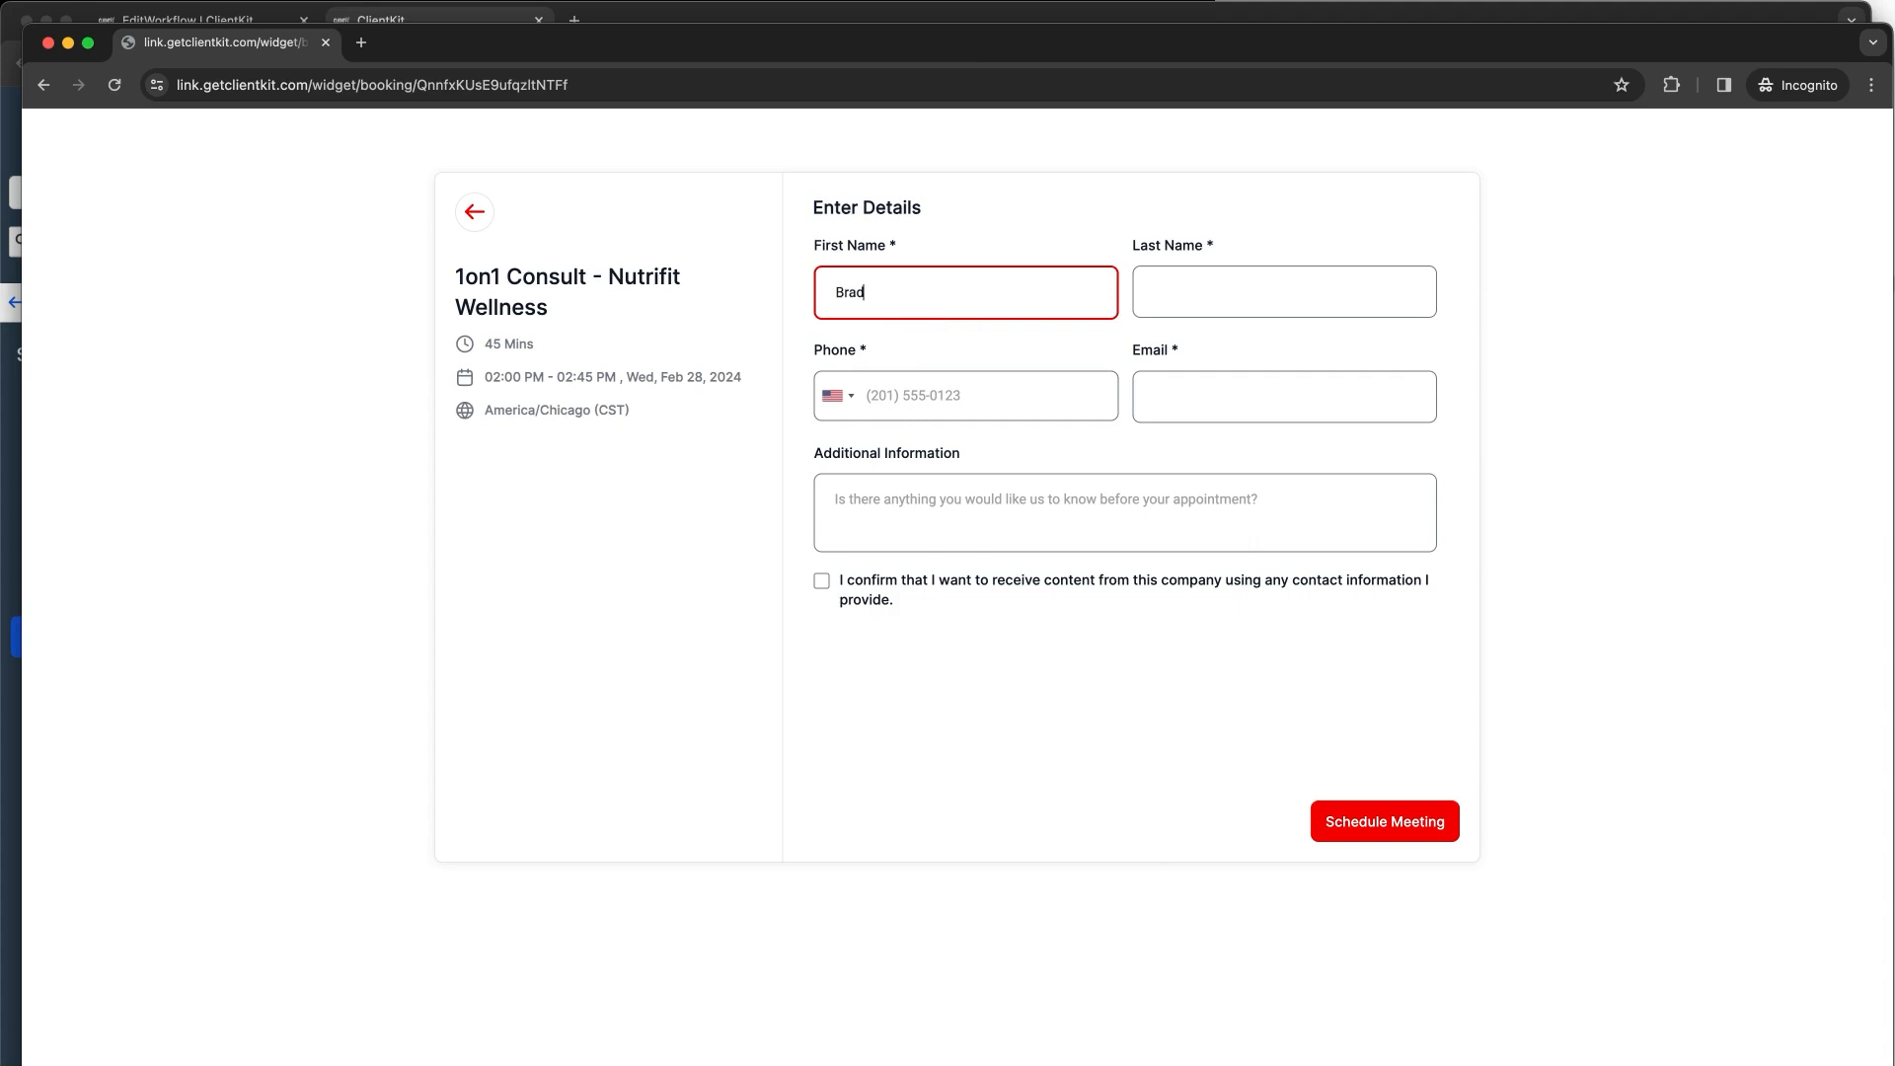
pyautogui.press('Tab')
pyautogui.press('Tab')
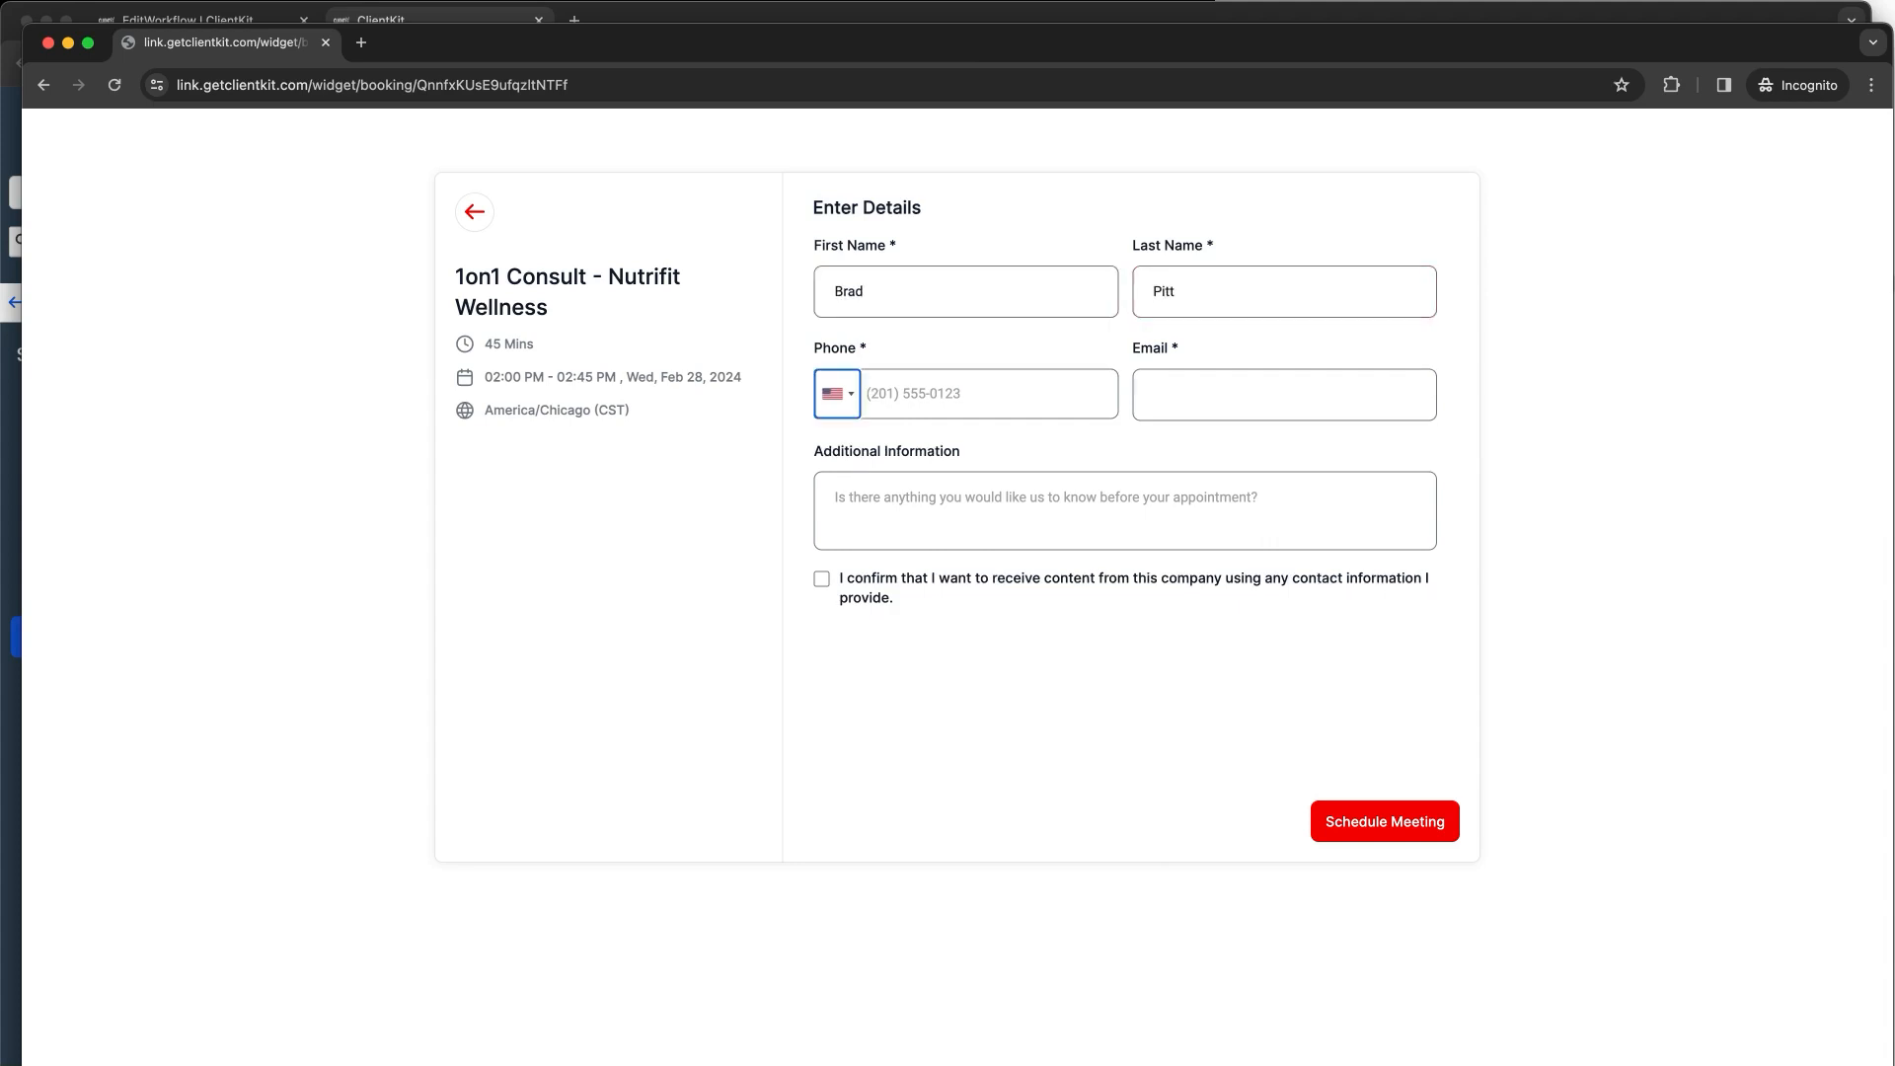
pyautogui.click(957, 409)
pyautogui.write('3')
pyautogui.click(956, 398)
pyautogui.press('BackSpace')
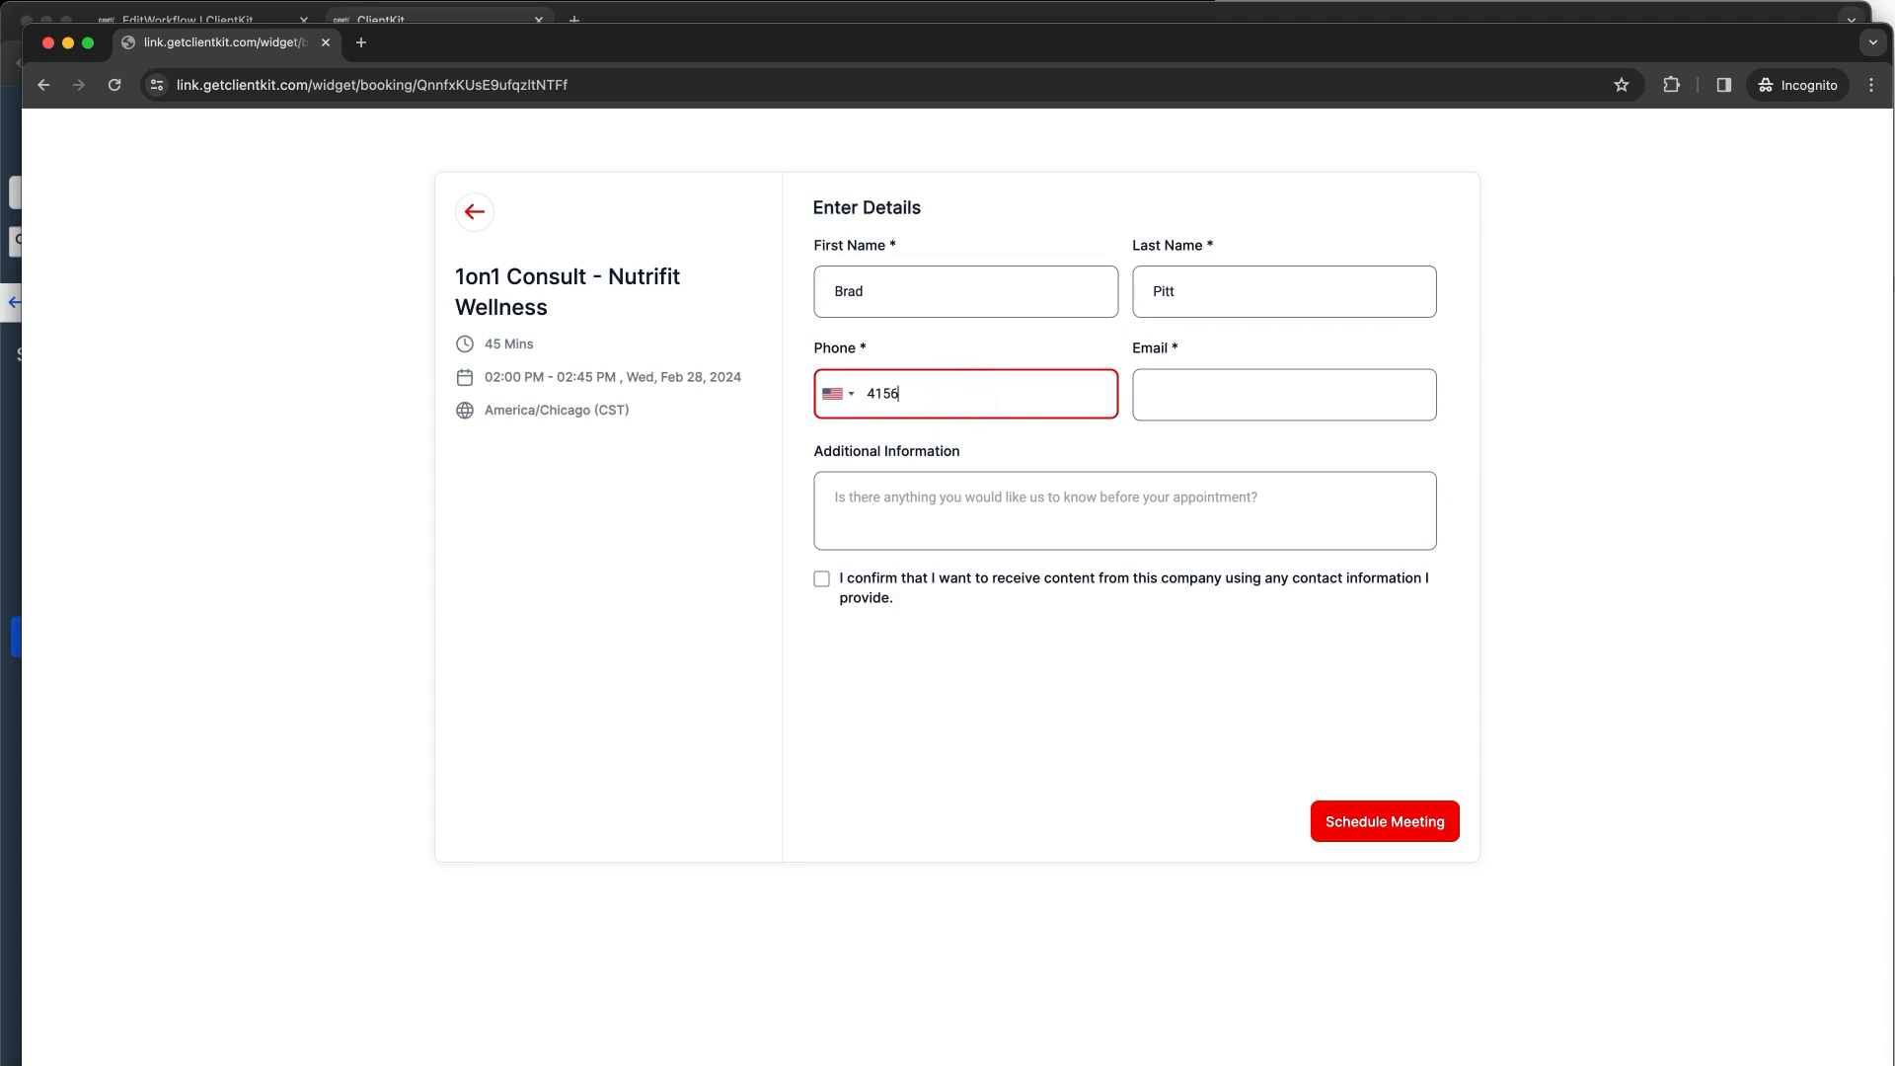
pyautogui.click(954, 480)
pyautogui.click(978, 393)
pyautogui.press('BackSpace')
pyautogui.press('BackSpace')
pyautogui.press('BackSpace')
pyautogui.press('BackSpace')
pyautogui.press('BackSpace')
# Step: Add the contact's e-mail, tick the consent box, and schedule the 02:00 PM Feb 28 meeting
pyautogui.click(1147, 395)
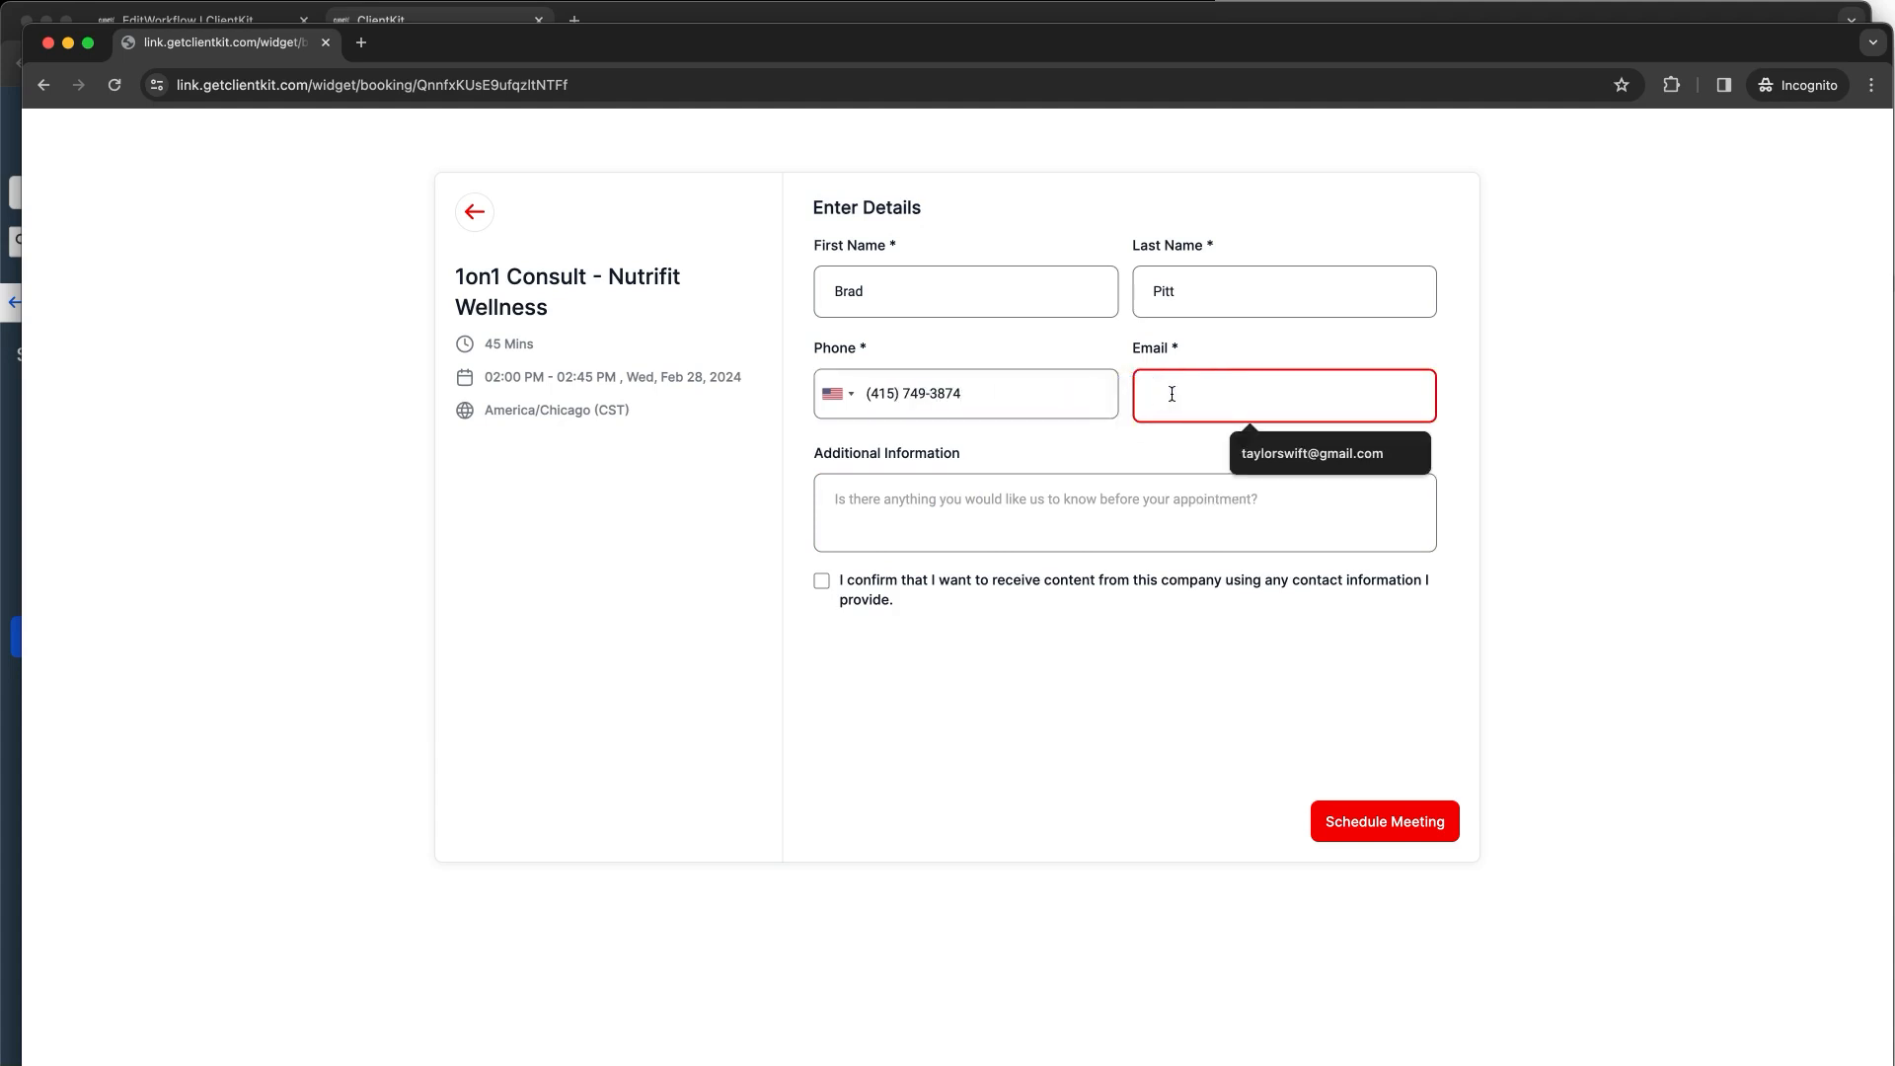
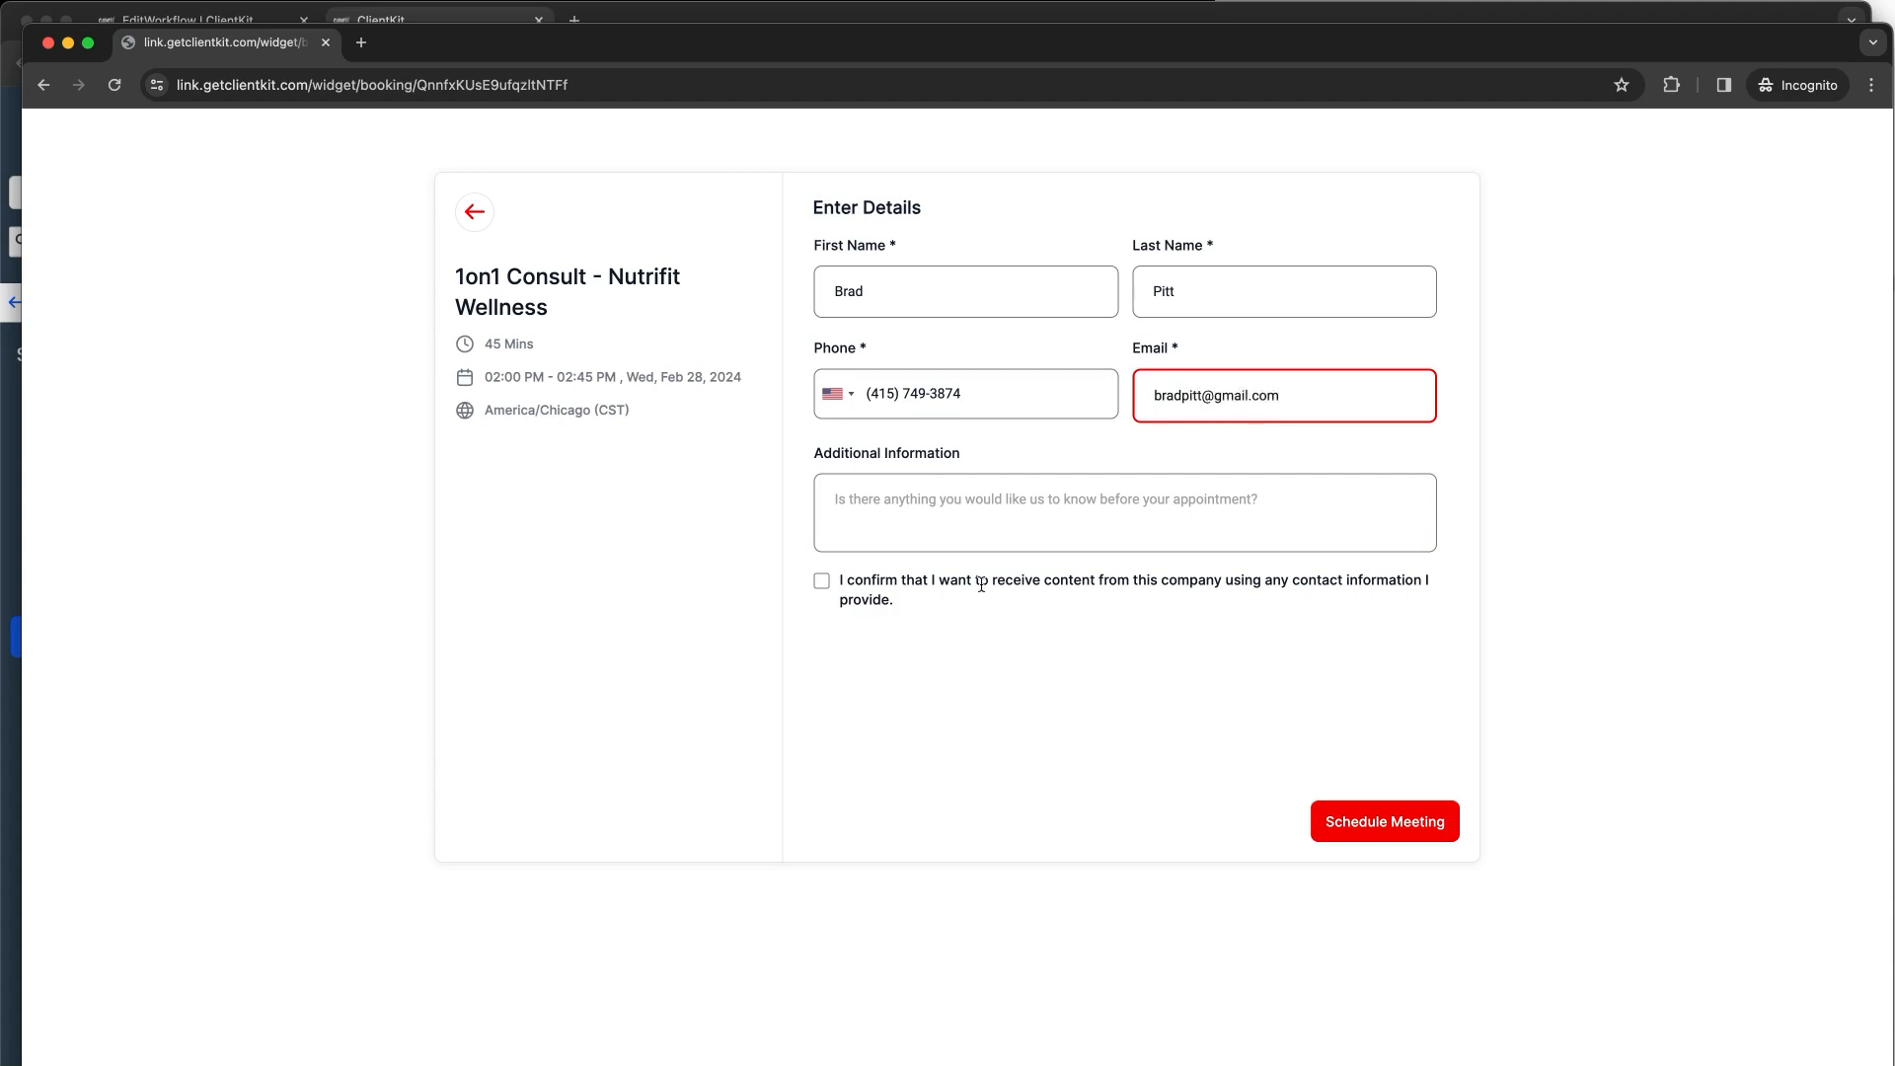
pyautogui.click(821, 580)
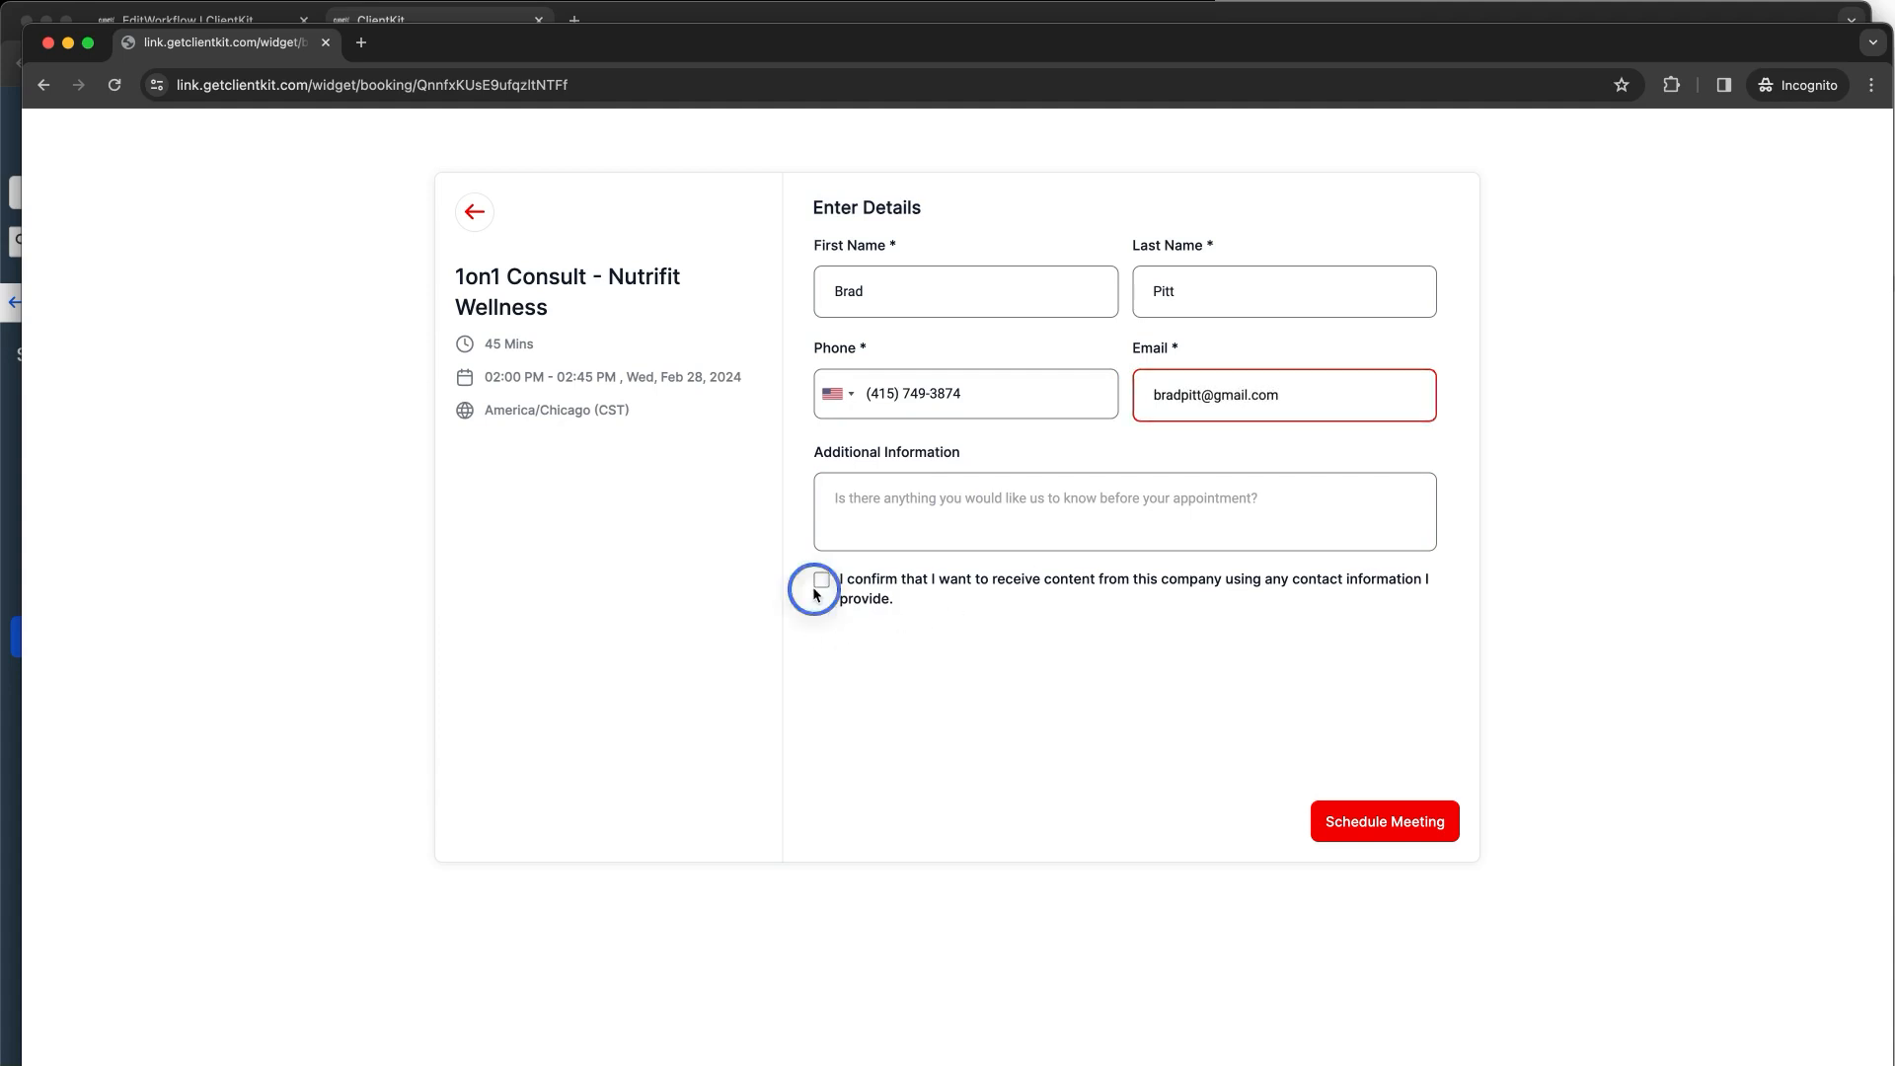
pyautogui.click(1368, 828)
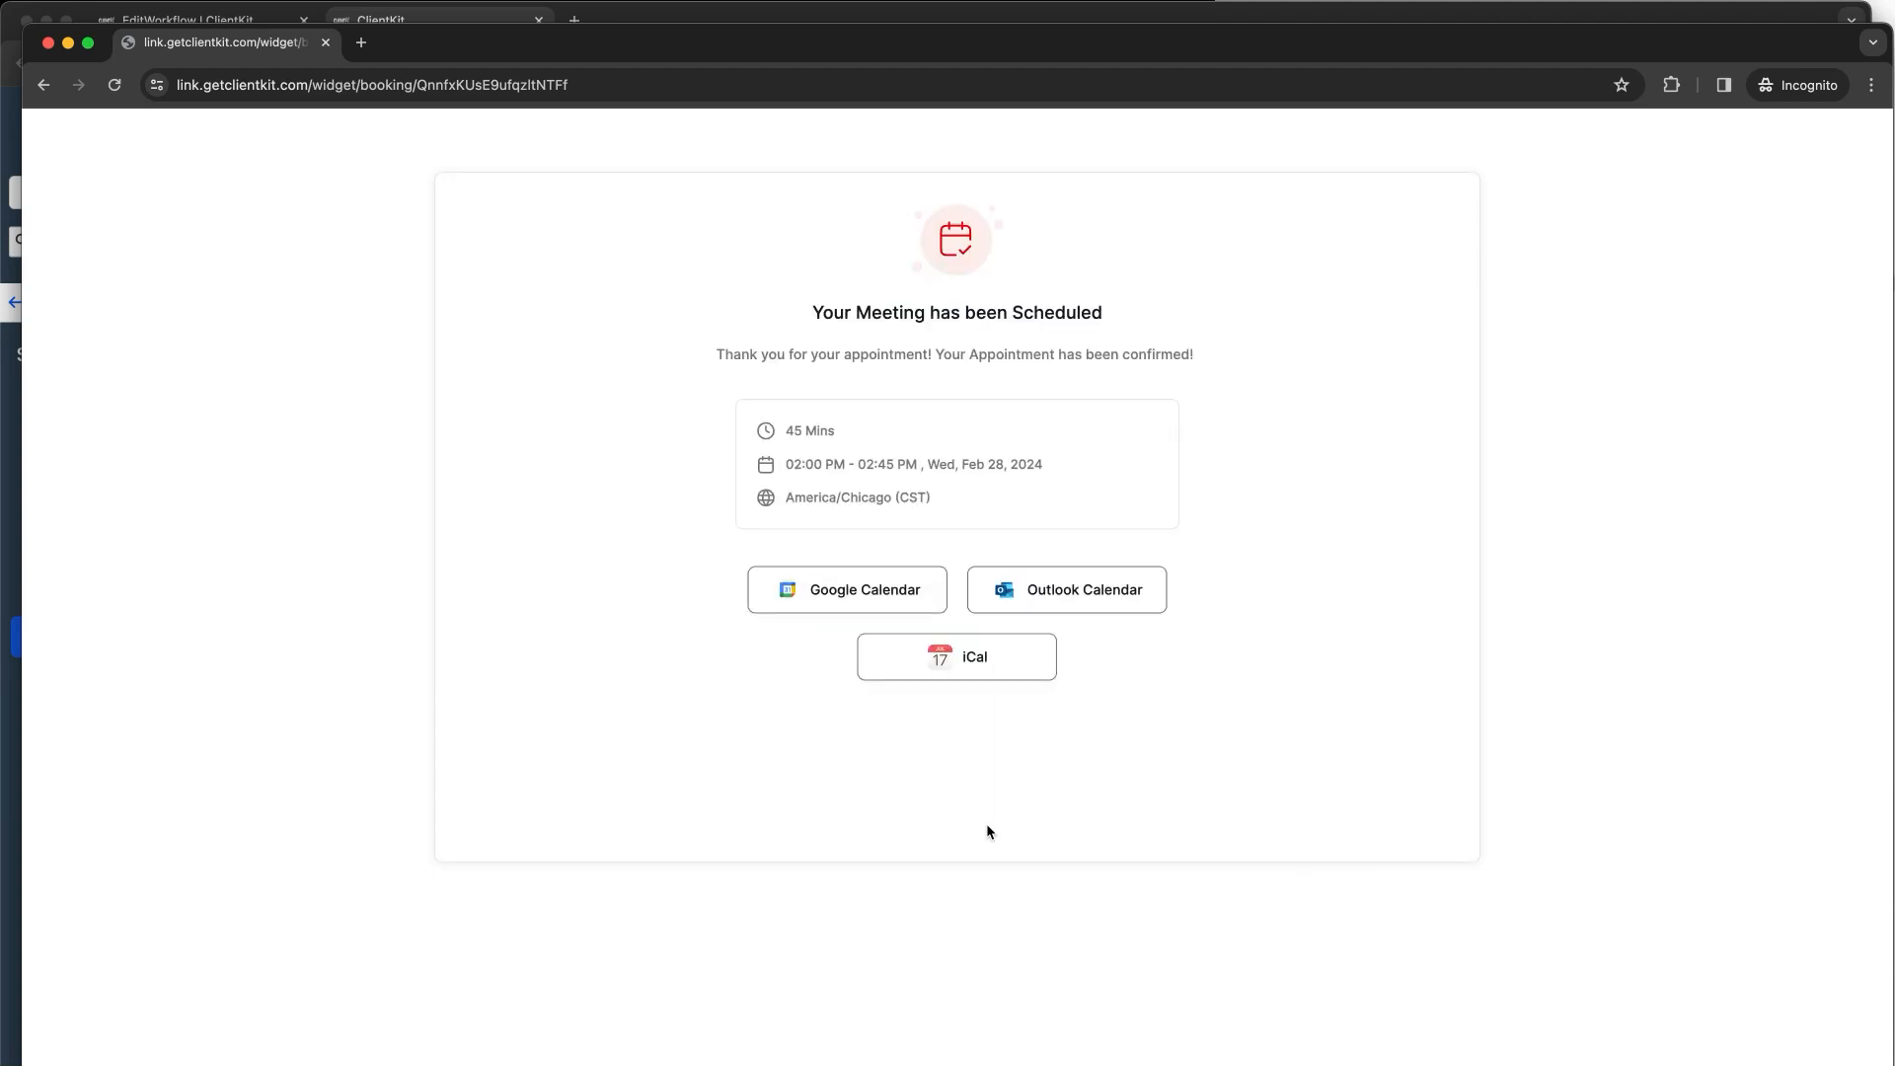
pyautogui.moveTo(647, 53); pyautogui.dragTo(899, 296)
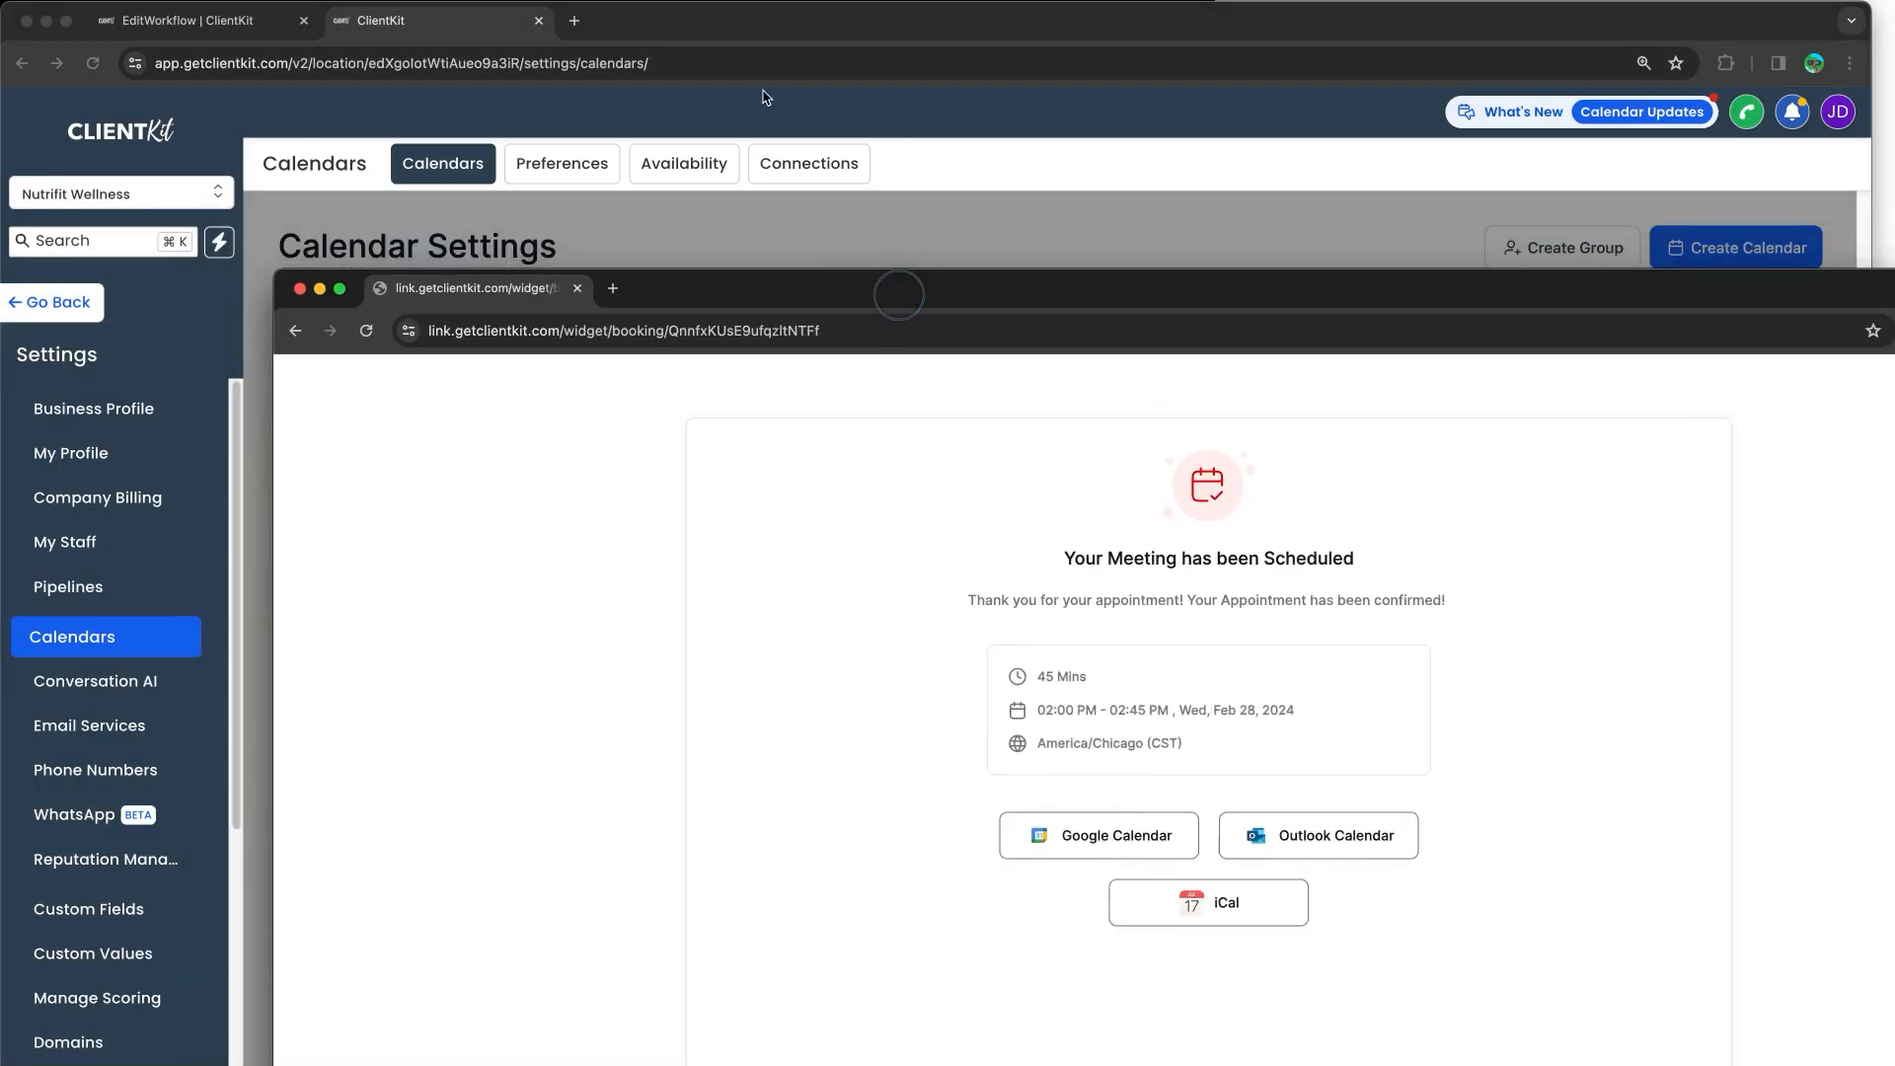
# Step: Back in the workflow editor, close the trigger panel and view the Enrollment History
pyautogui.click(724, 34)
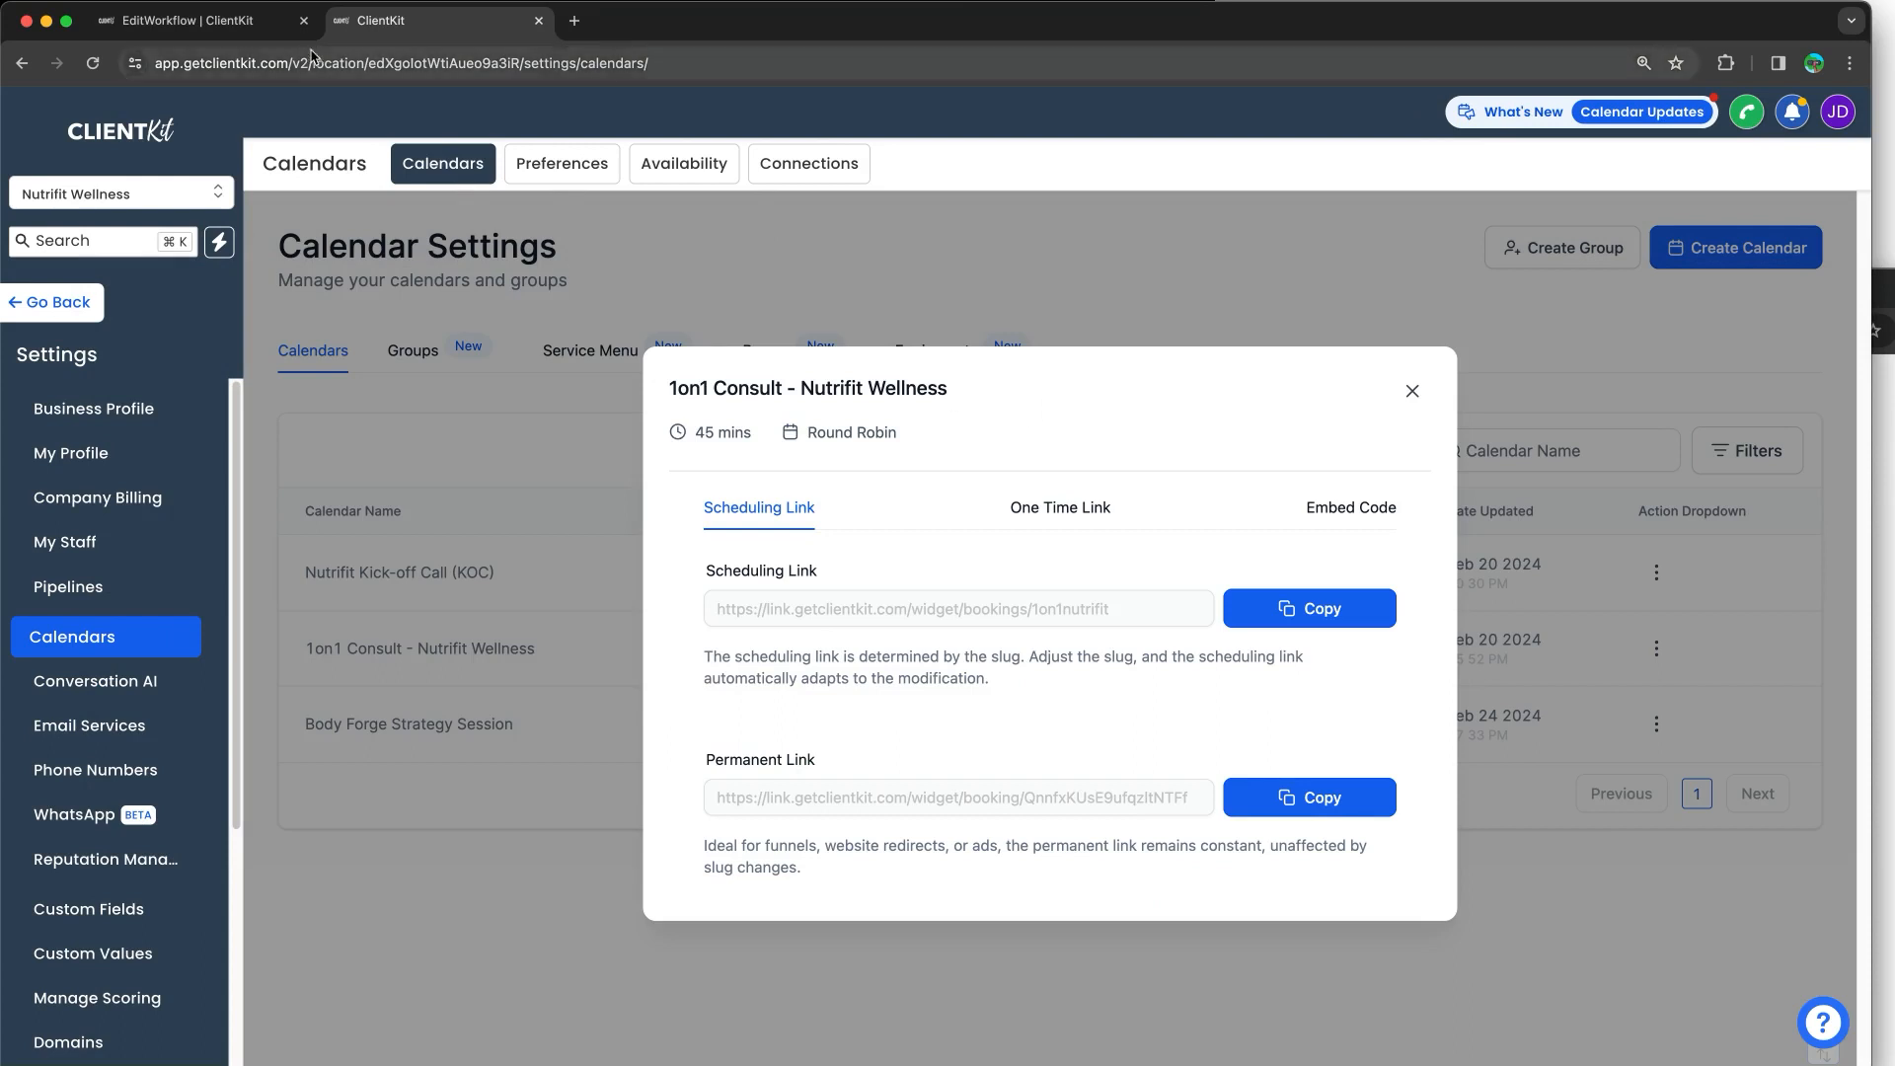
pyautogui.click(252, 30)
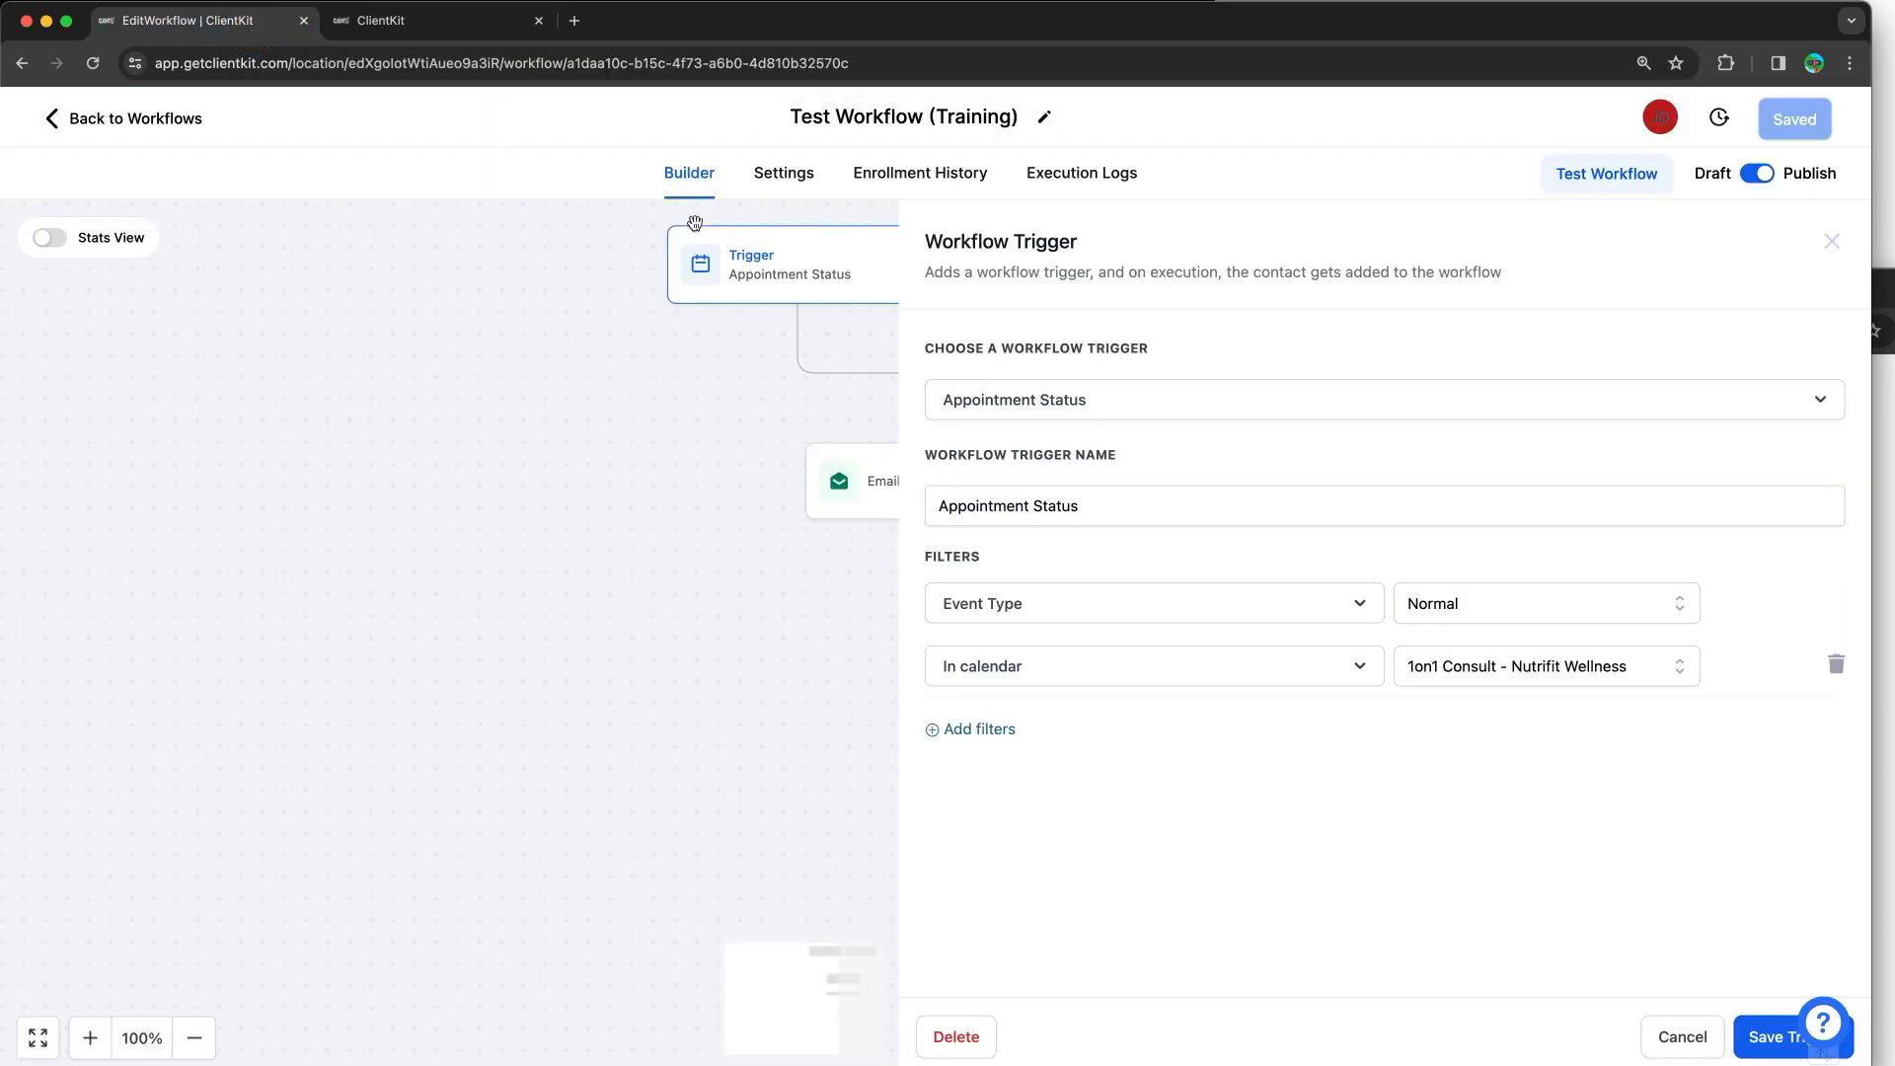
pyautogui.click(677, 381)
pyautogui.click(945, 184)
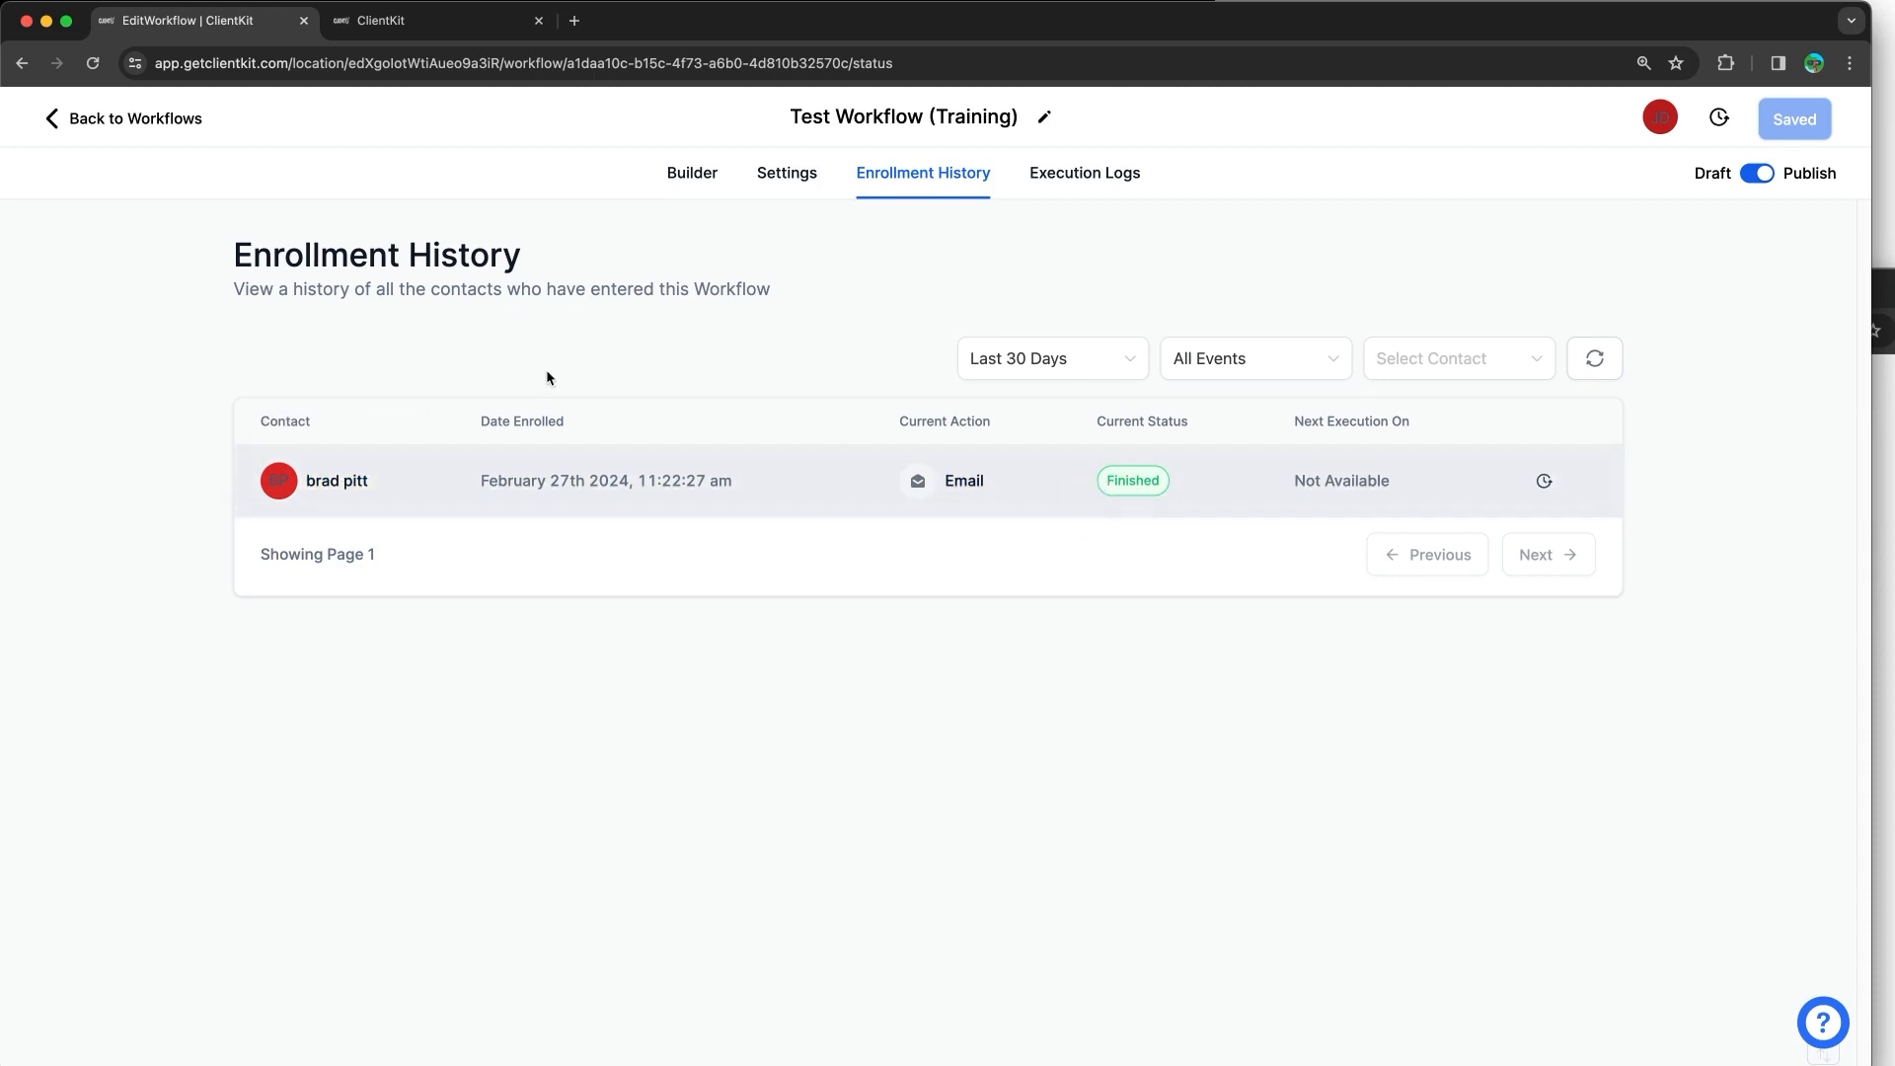
# Step: In Execution Logs, mark the Add to workflow, Send email and Remove From Workflow entries
pyautogui.click(1102, 183)
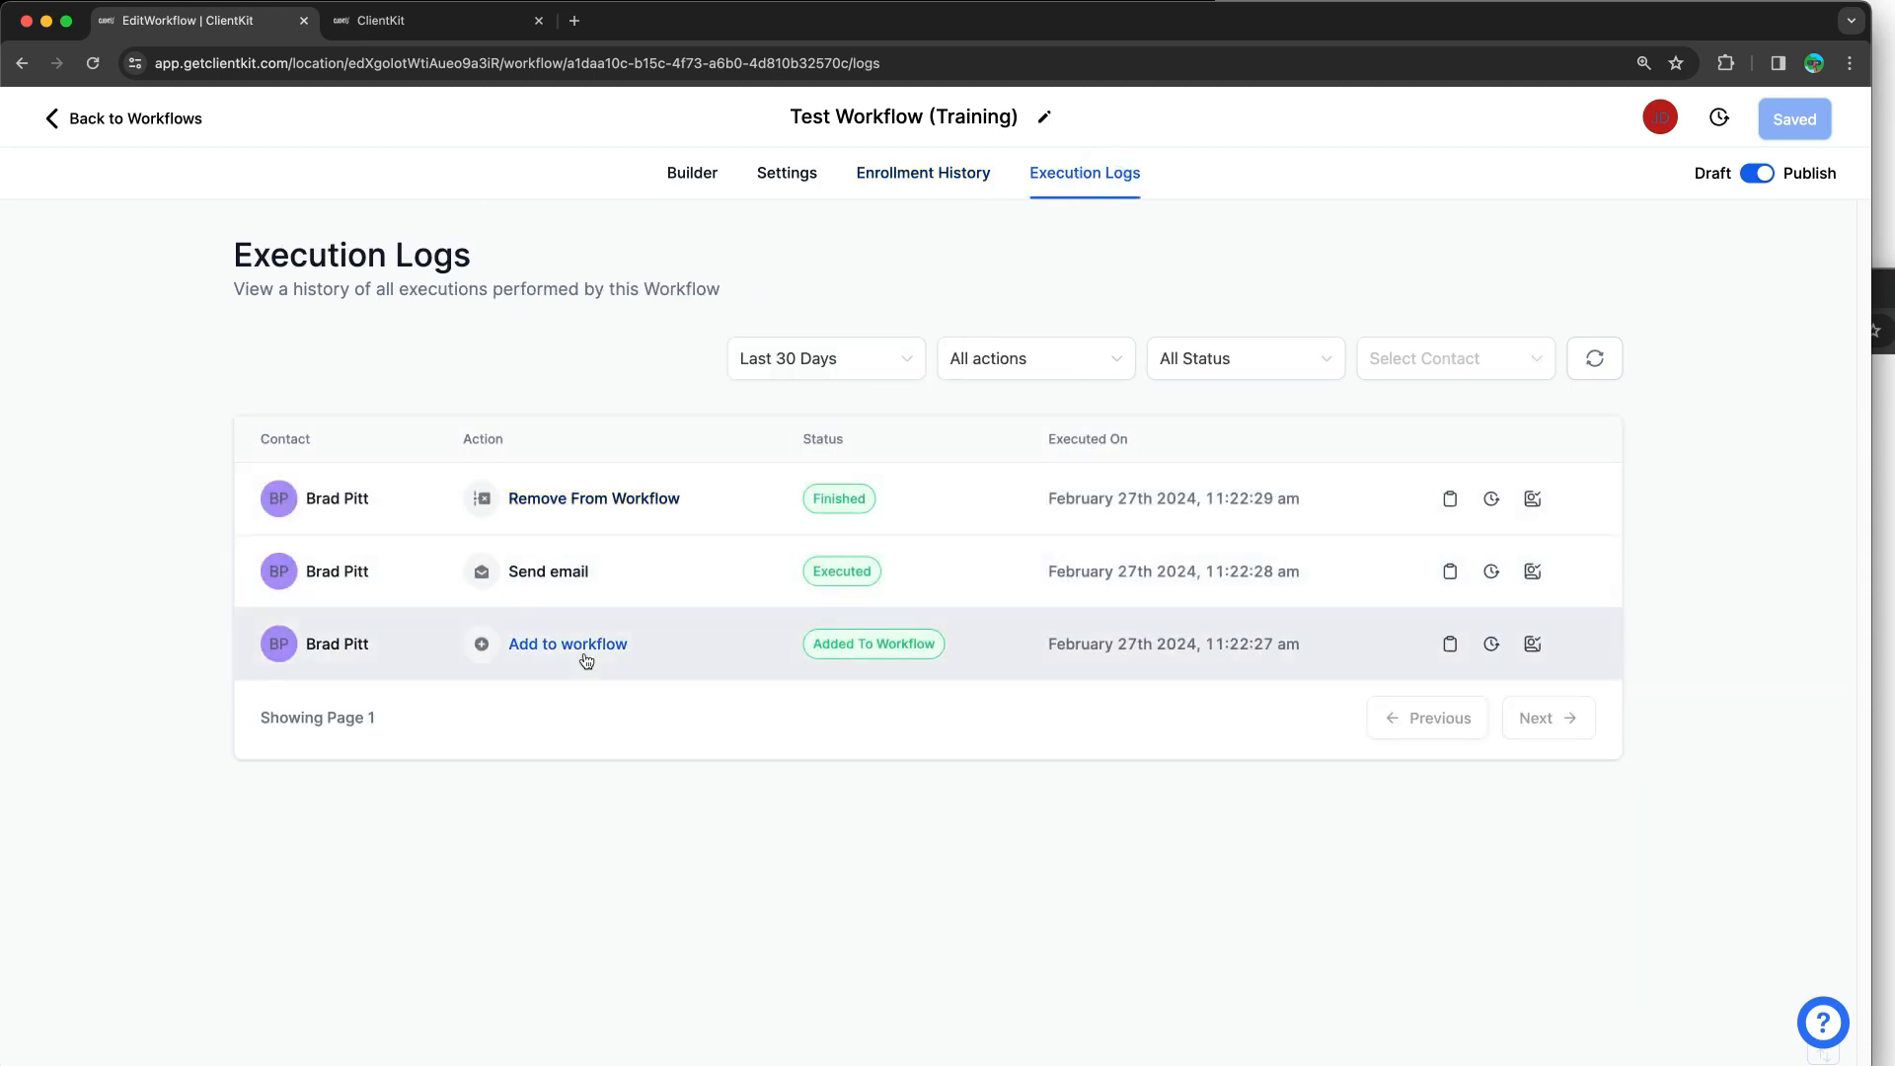
pyautogui.moveTo(454, 623)
pyautogui.mouseDown()
pyautogui.moveTo(867, 605)
pyautogui.moveTo(773, 685)
pyautogui.moveTo(435, 605)
pyautogui.moveTo(503, 626)
pyautogui.mouseUp()
pyautogui.moveTo(533, 542)
pyautogui.mouseDown()
pyautogui.moveTo(927, 571)
pyautogui.moveTo(410, 588)
pyautogui.moveTo(558, 547)
pyautogui.mouseUp()
pyautogui.moveTo(568, 449)
pyautogui.mouseDown()
pyautogui.moveTo(936, 477)
pyautogui.moveTo(474, 537)
pyautogui.moveTo(655, 445)
pyautogui.moveTo(666, 457)
pyautogui.mouseUp()
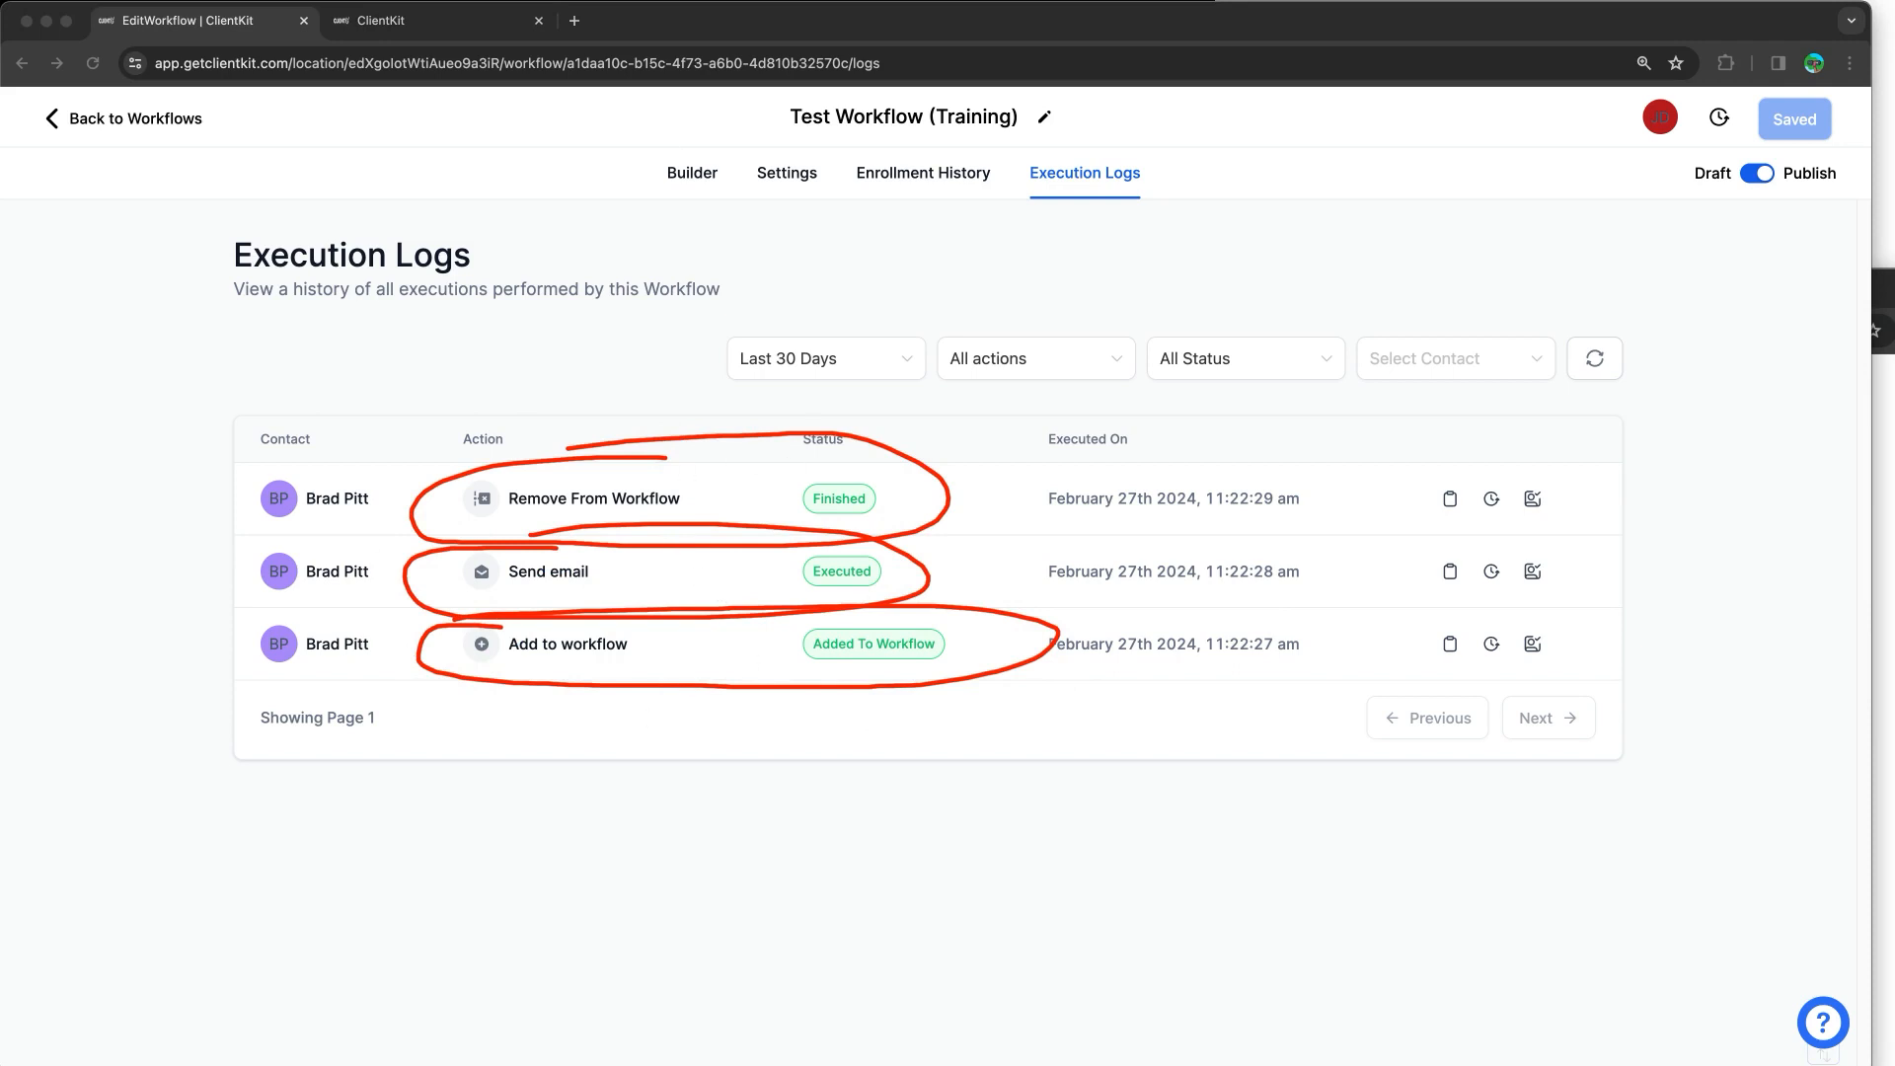
# Step: Close the booking link dialog, open the test contact, and expand the 'Test Workflow from Training' email
pyautogui.click(431, 36)
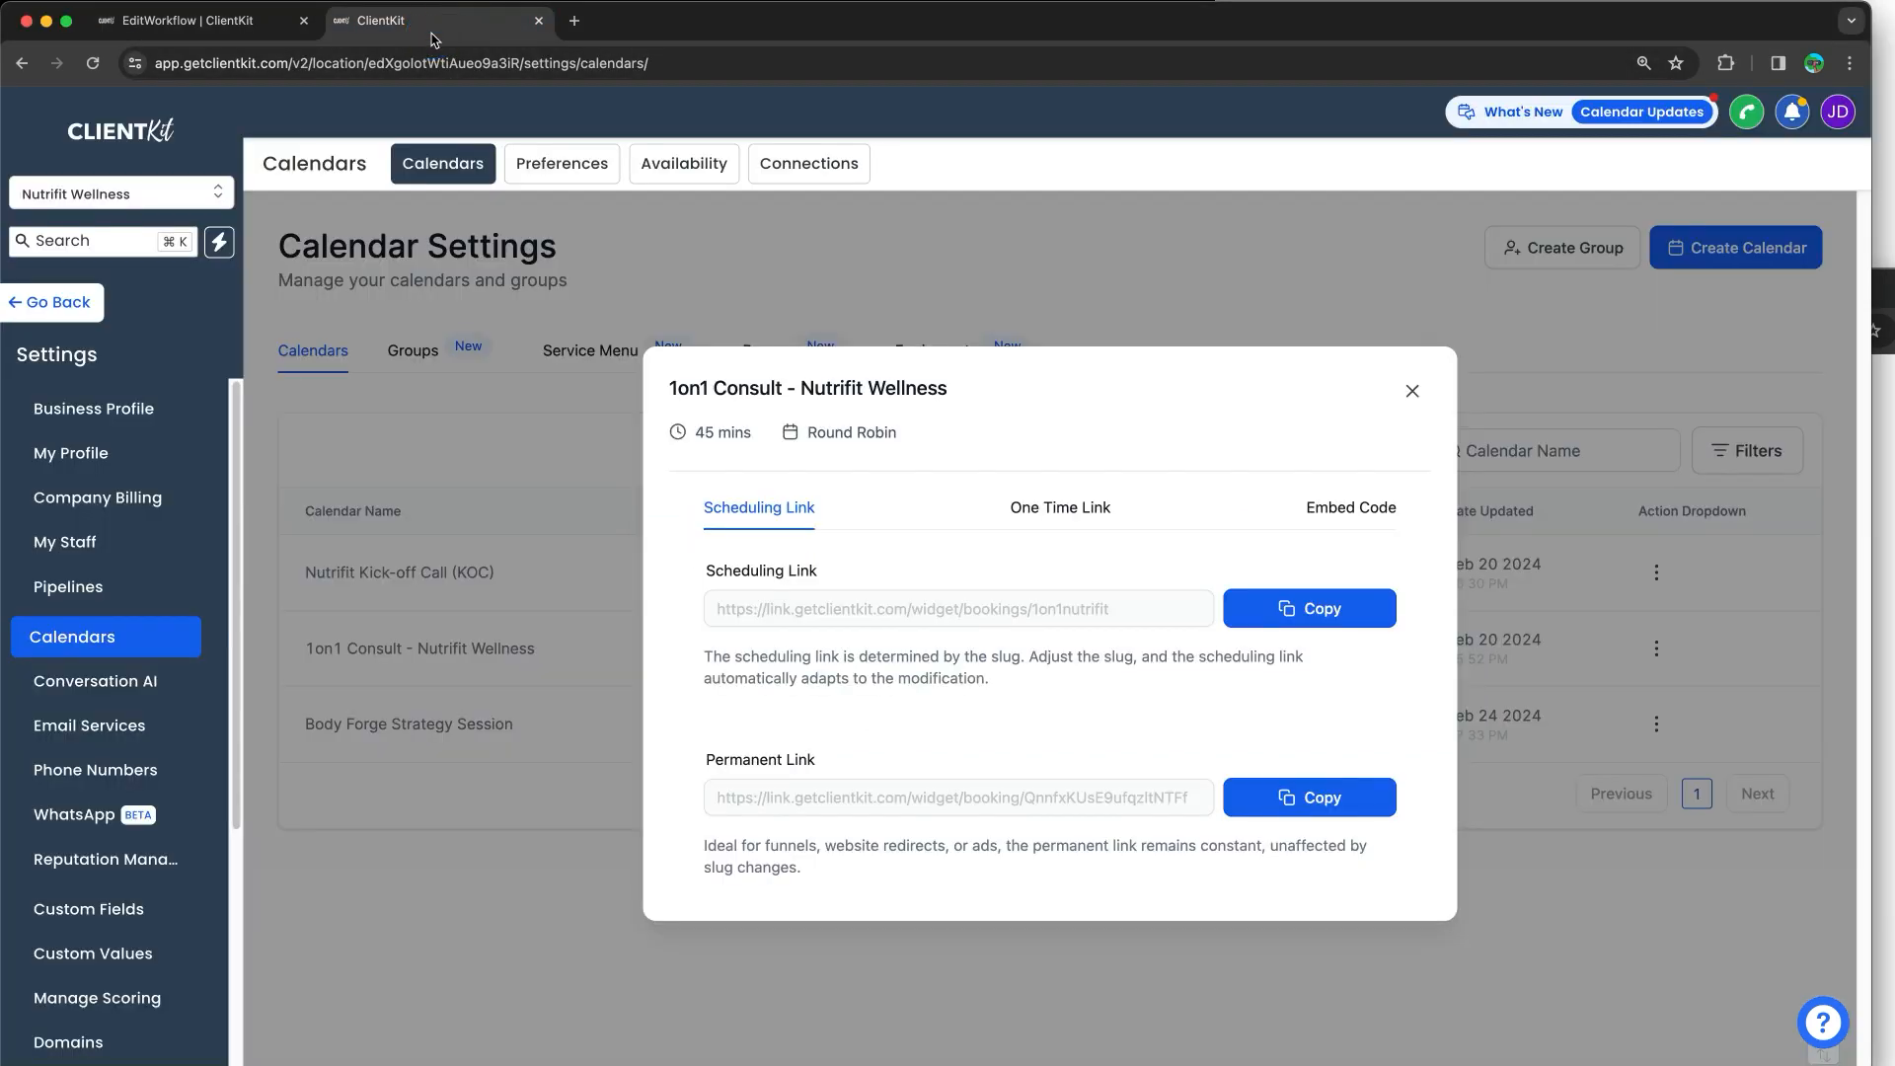
pyautogui.click(1410, 389)
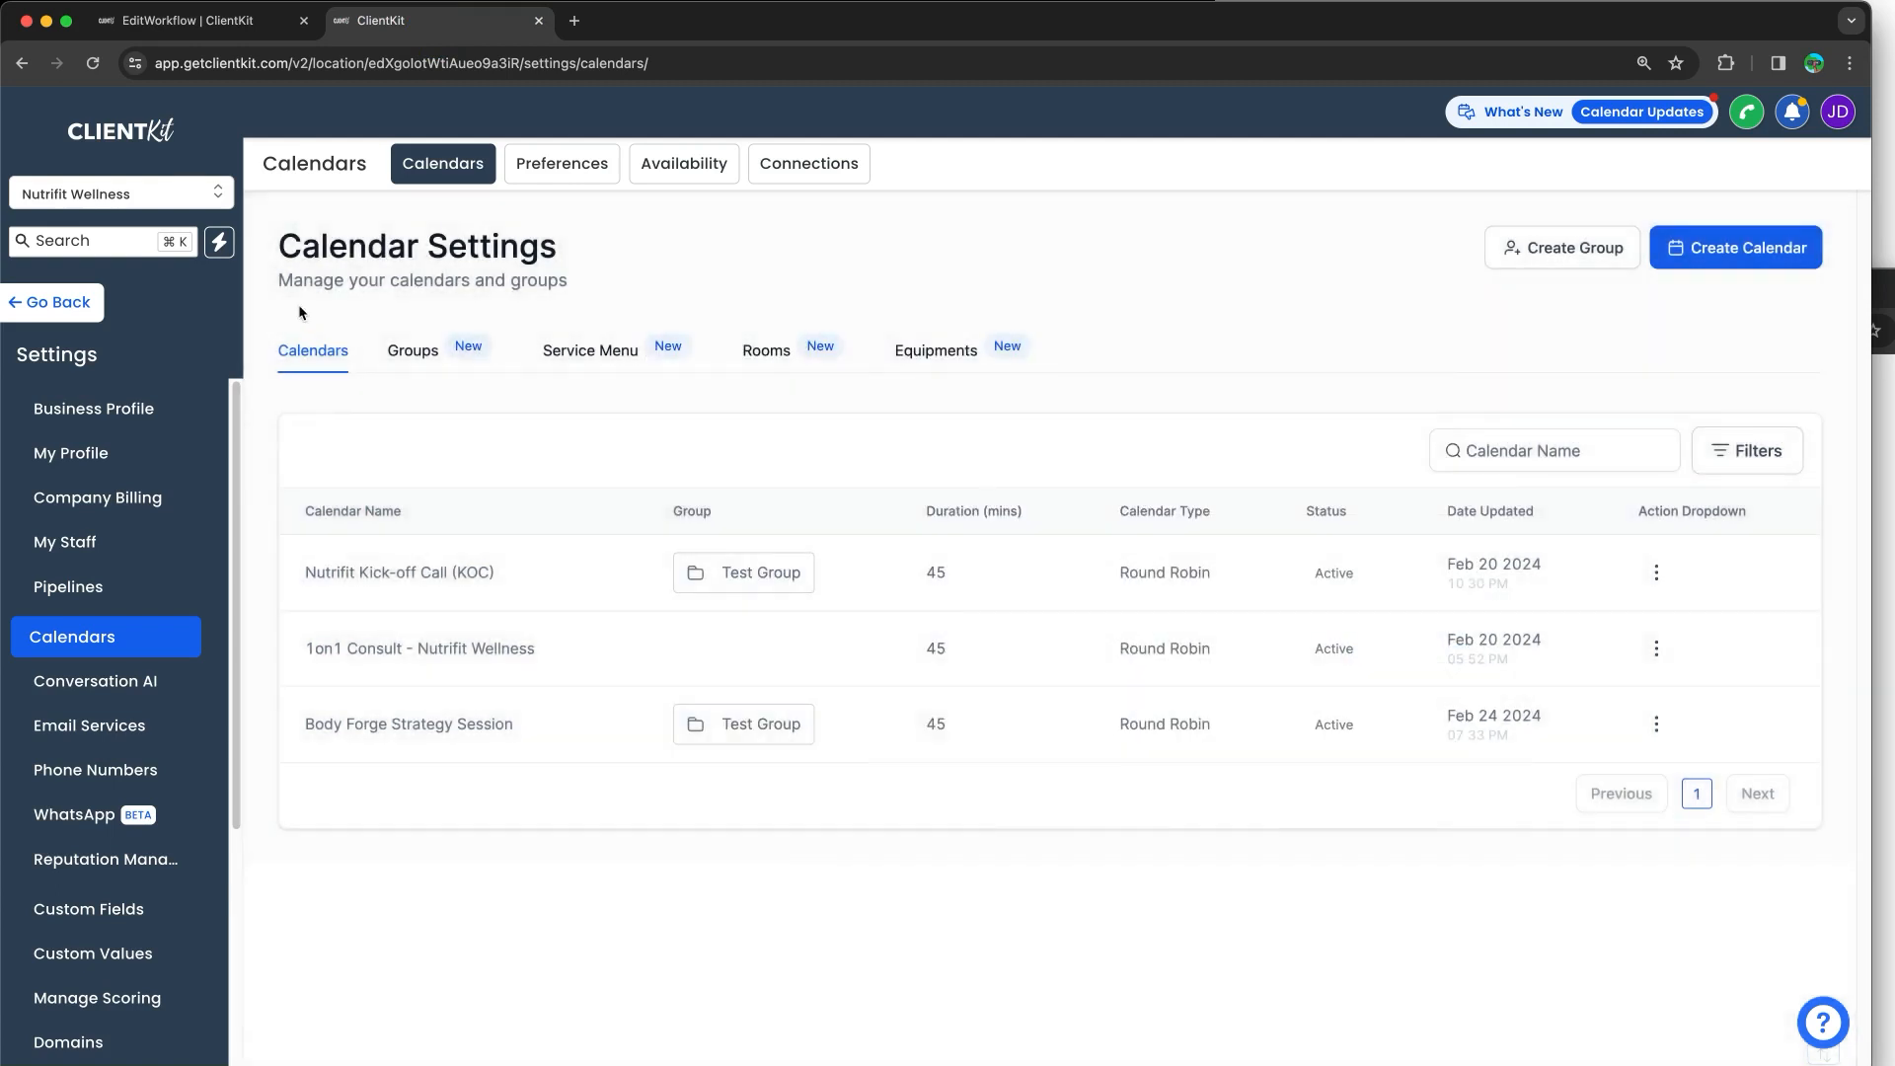
pyautogui.click(97, 301)
pyautogui.click(100, 435)
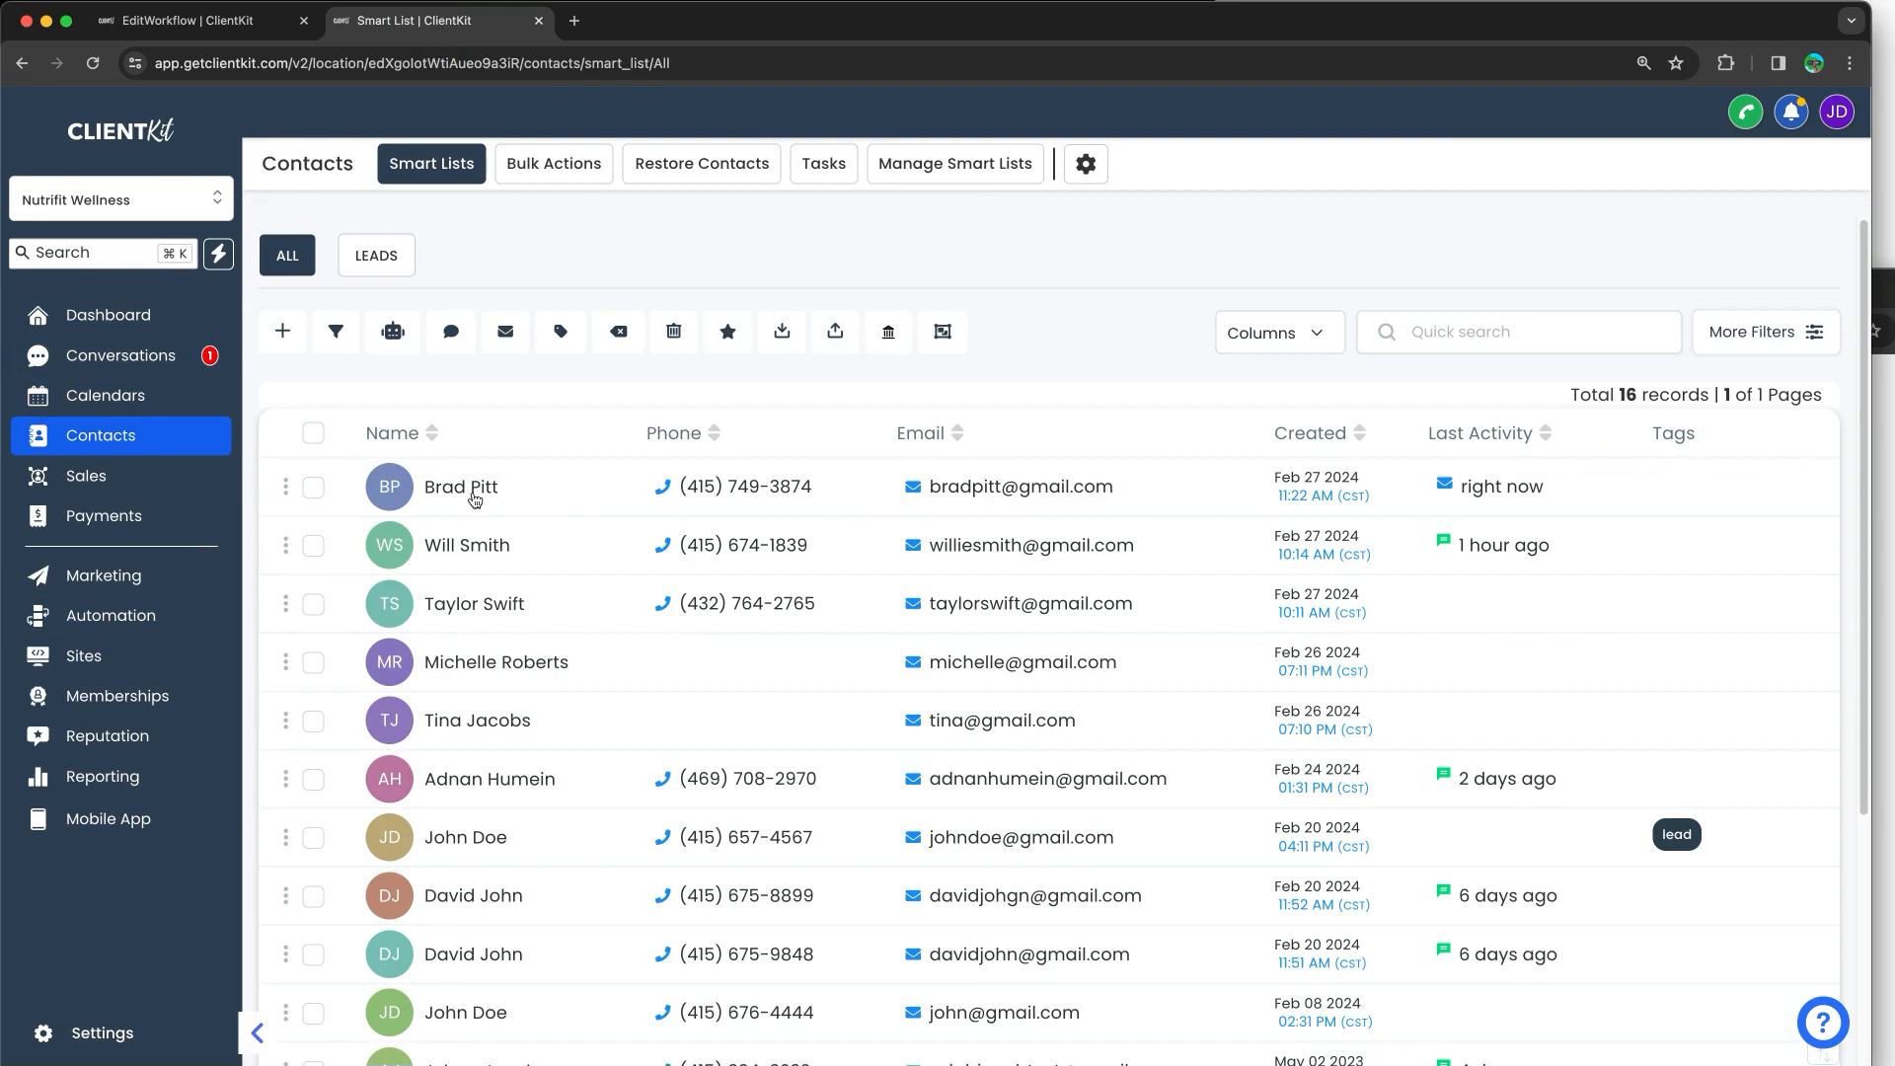
pyautogui.click(473, 493)
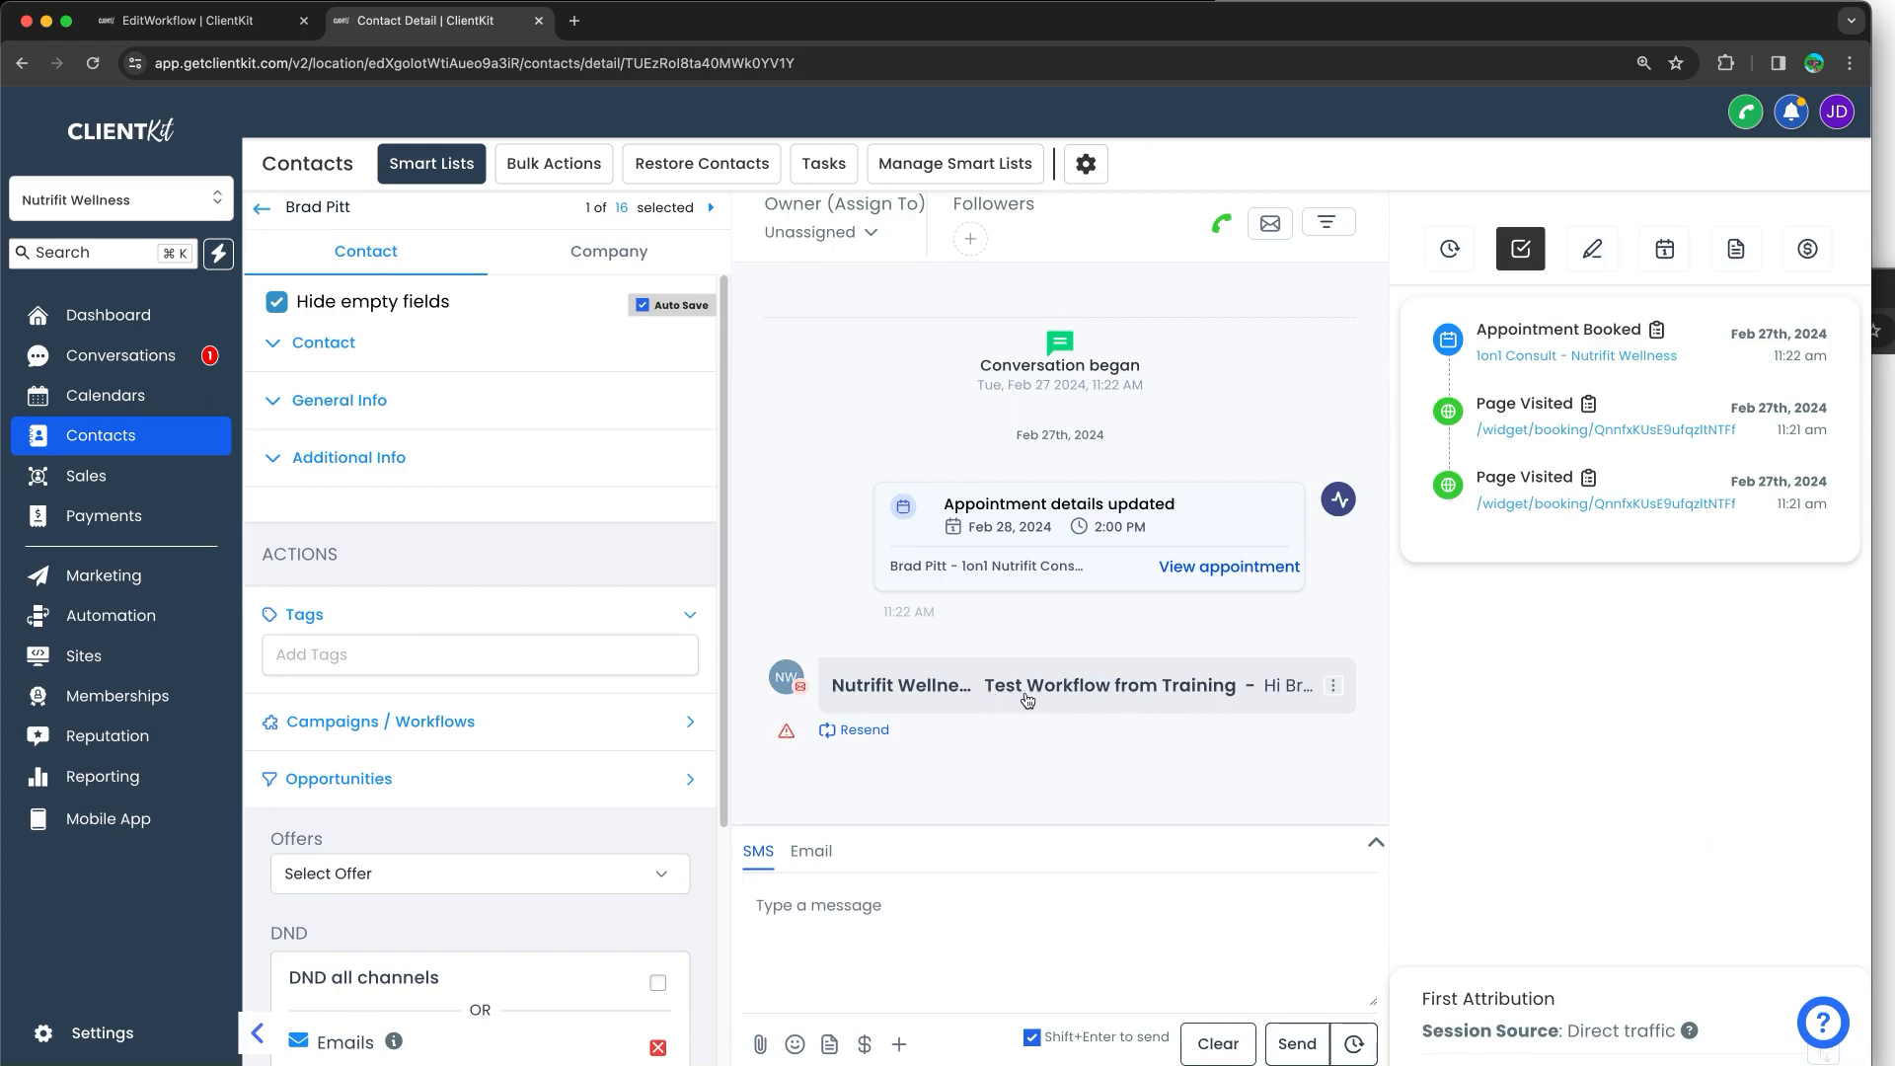
pyautogui.click(1025, 697)
# Step: Inspect the greeting name in the received email, then return to the workflow's Builder canvas
pyautogui.moveTo(870, 546); pyautogui.dragTo(1038, 708)
pyautogui.click(1036, 707)
pyautogui.doubleClick(891, 550)
pyautogui.click(870, 555)
pyautogui.doubleClick(887, 549)
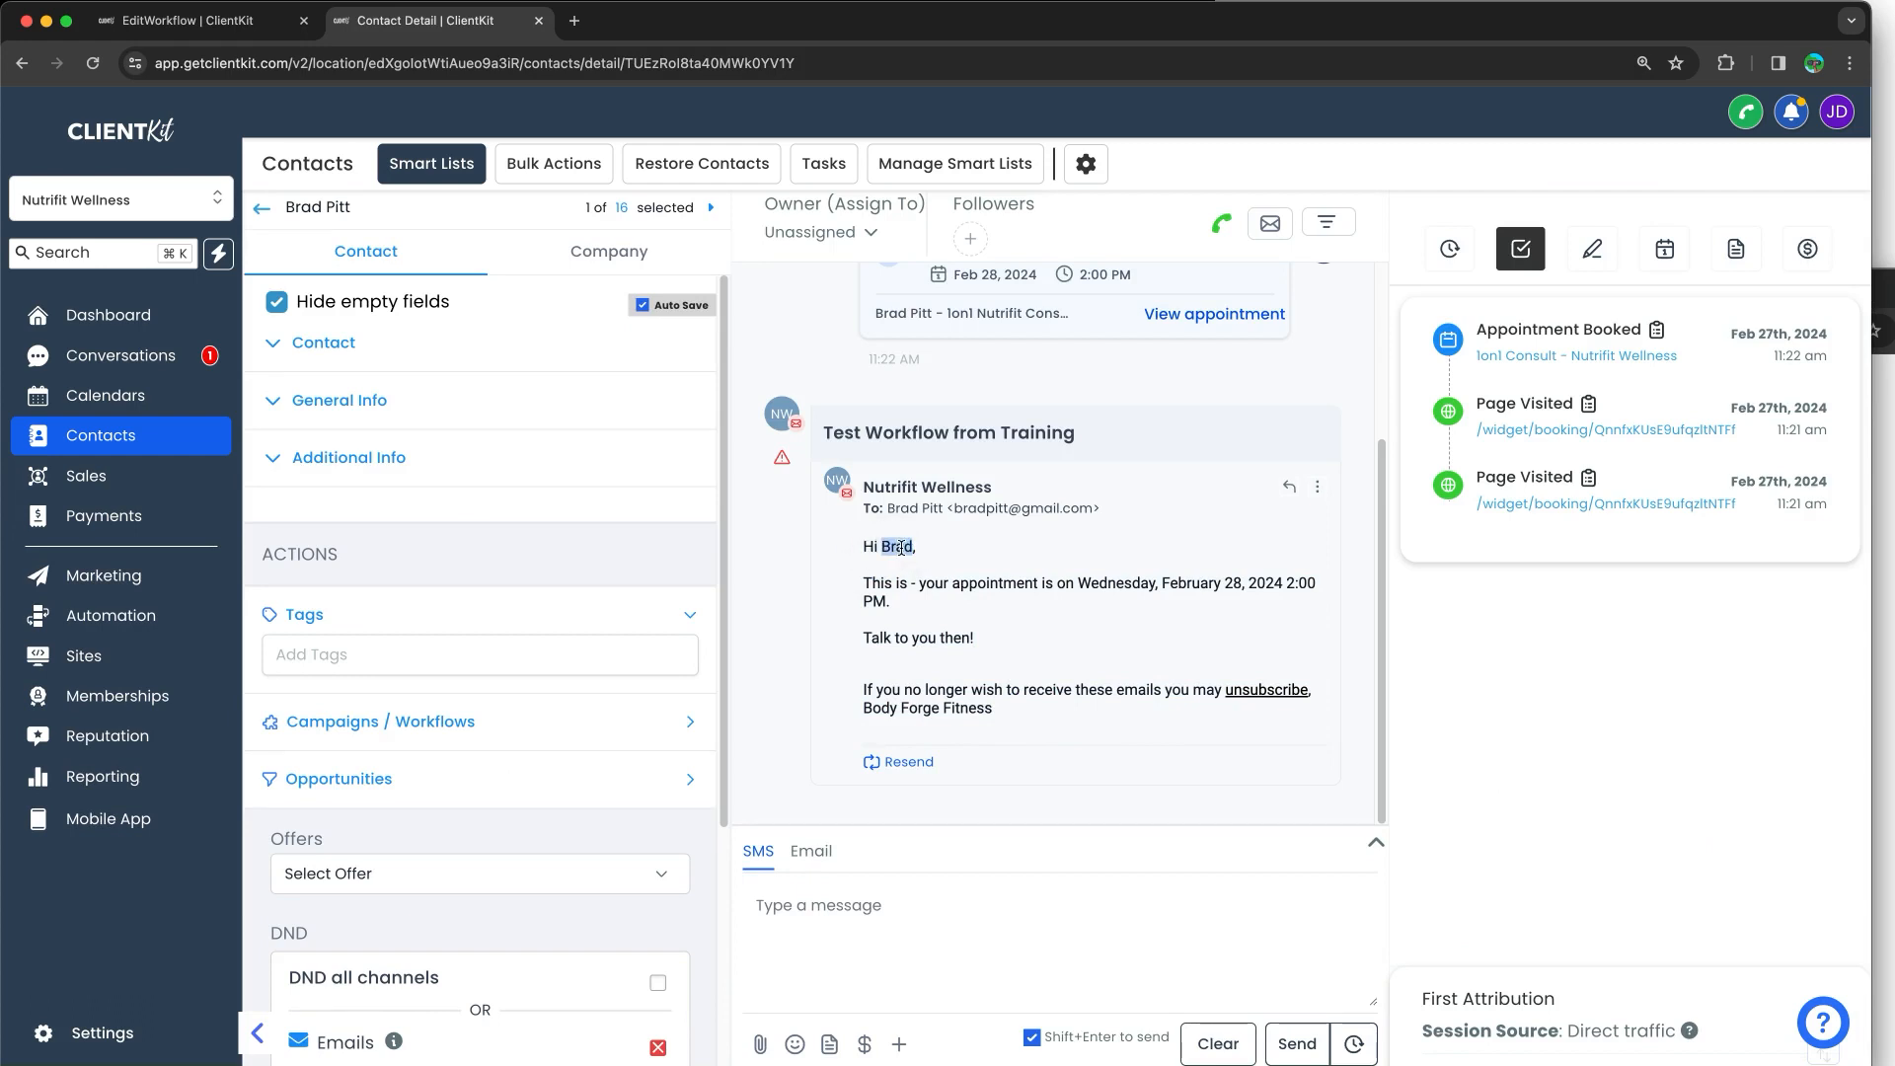
pyautogui.click(894, 578)
pyautogui.click(912, 582)
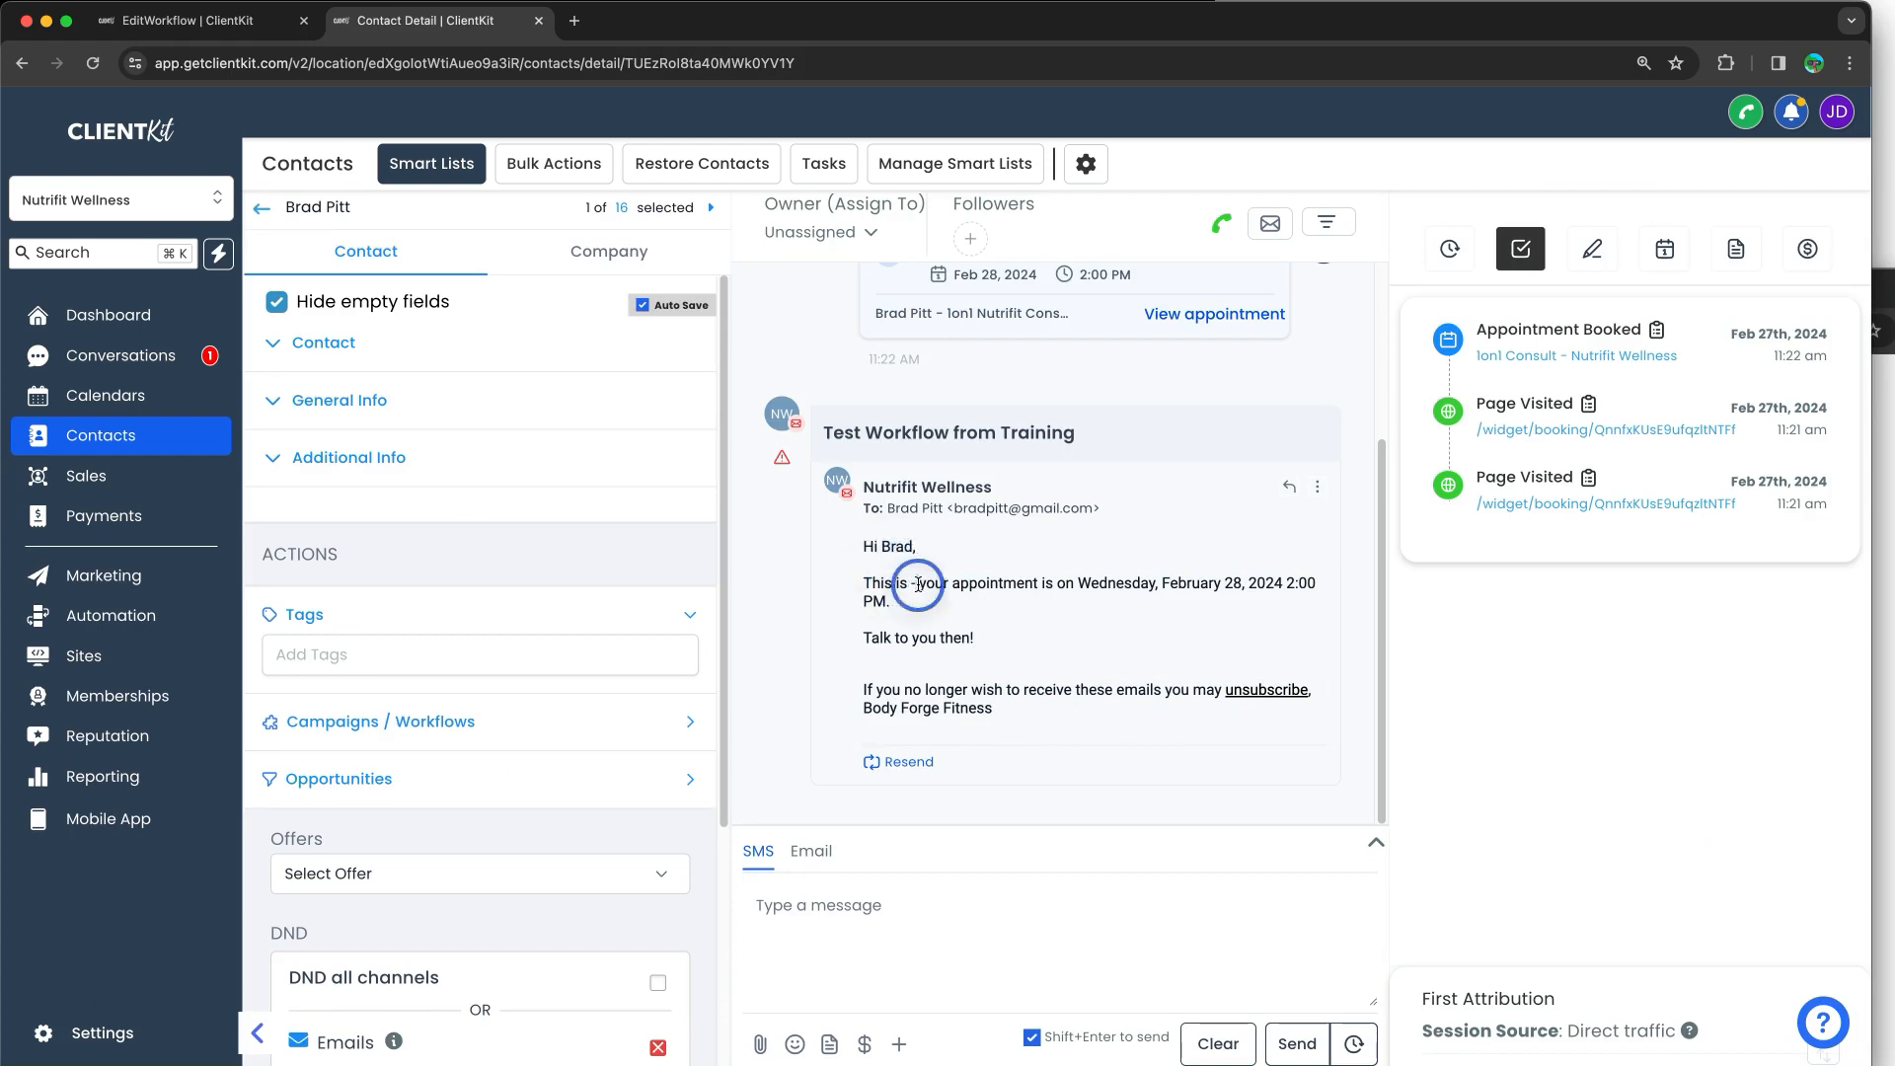
pyautogui.hotkey('ctrl', 'shift', 'Tab')
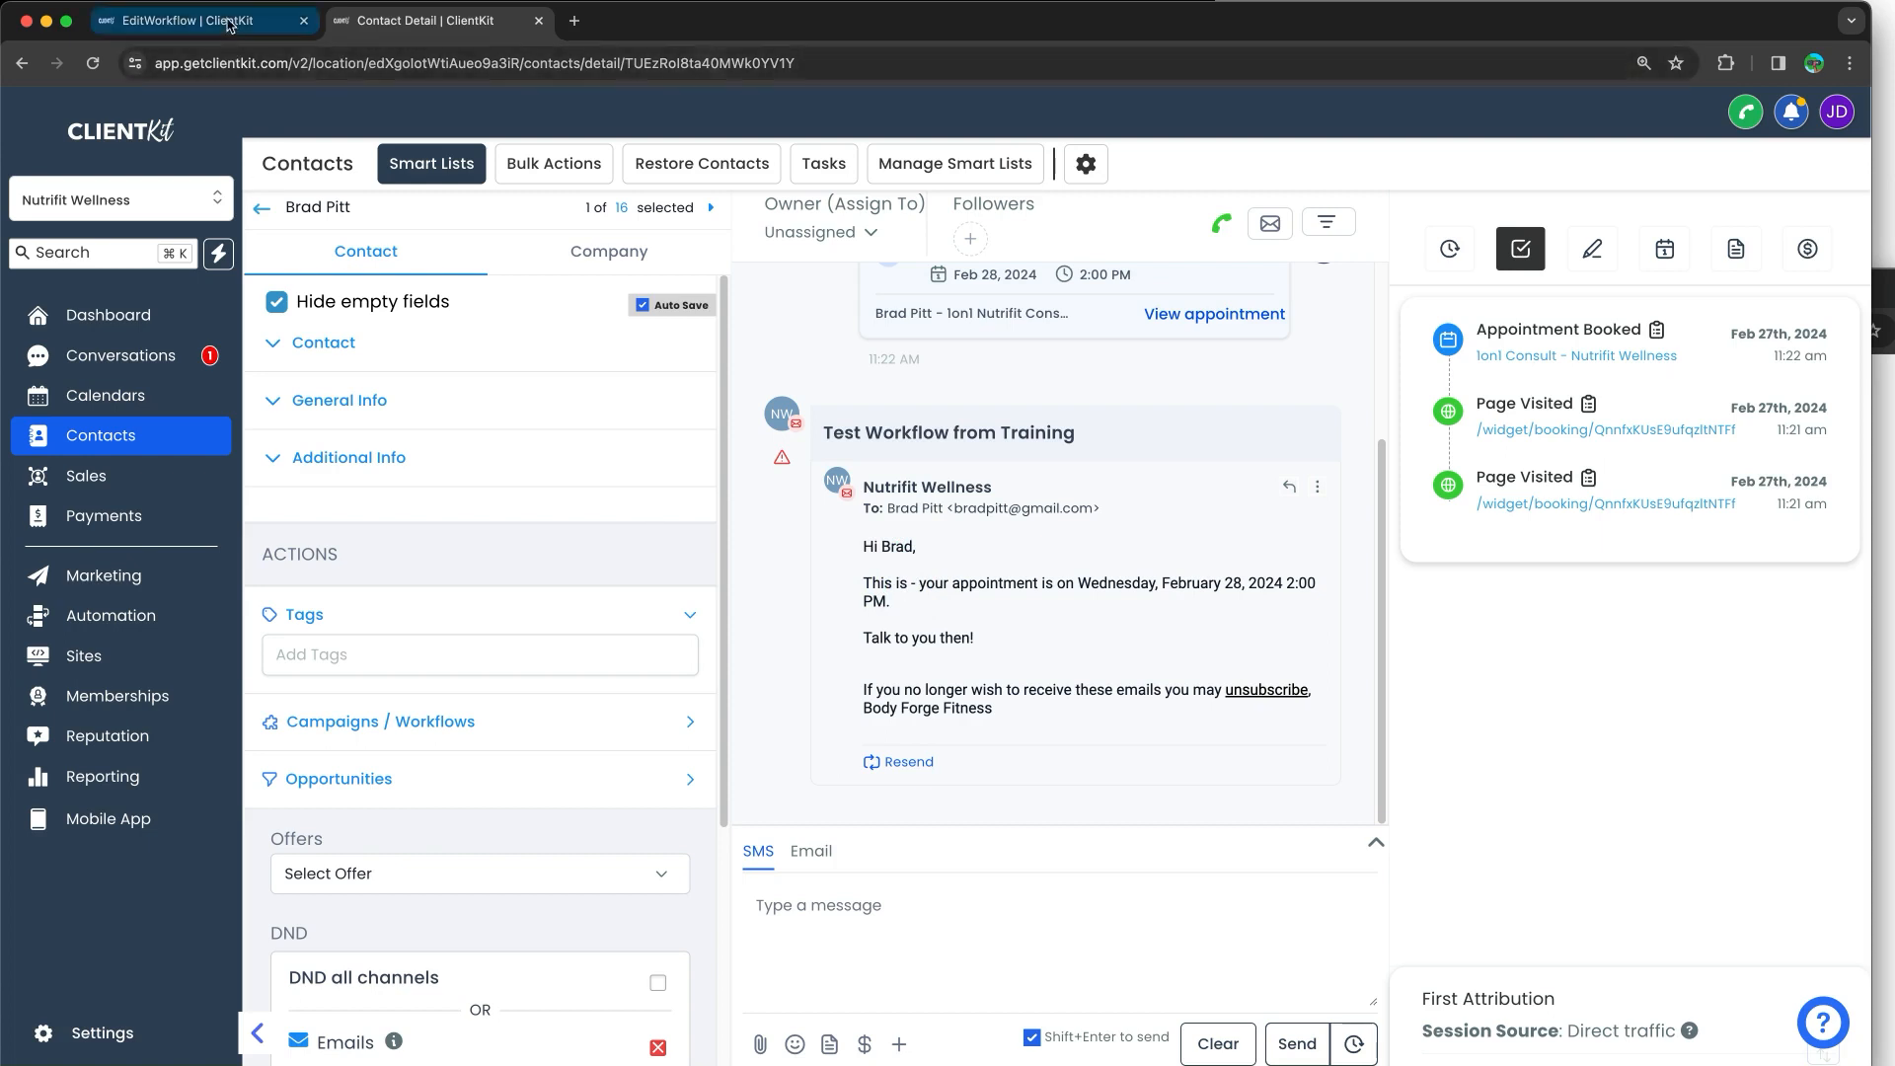
pyautogui.click(695, 175)
# Step: In the Email step's message, replace the {{user.name}} merge tag with a typed sender name
pyautogui.click(918, 472)
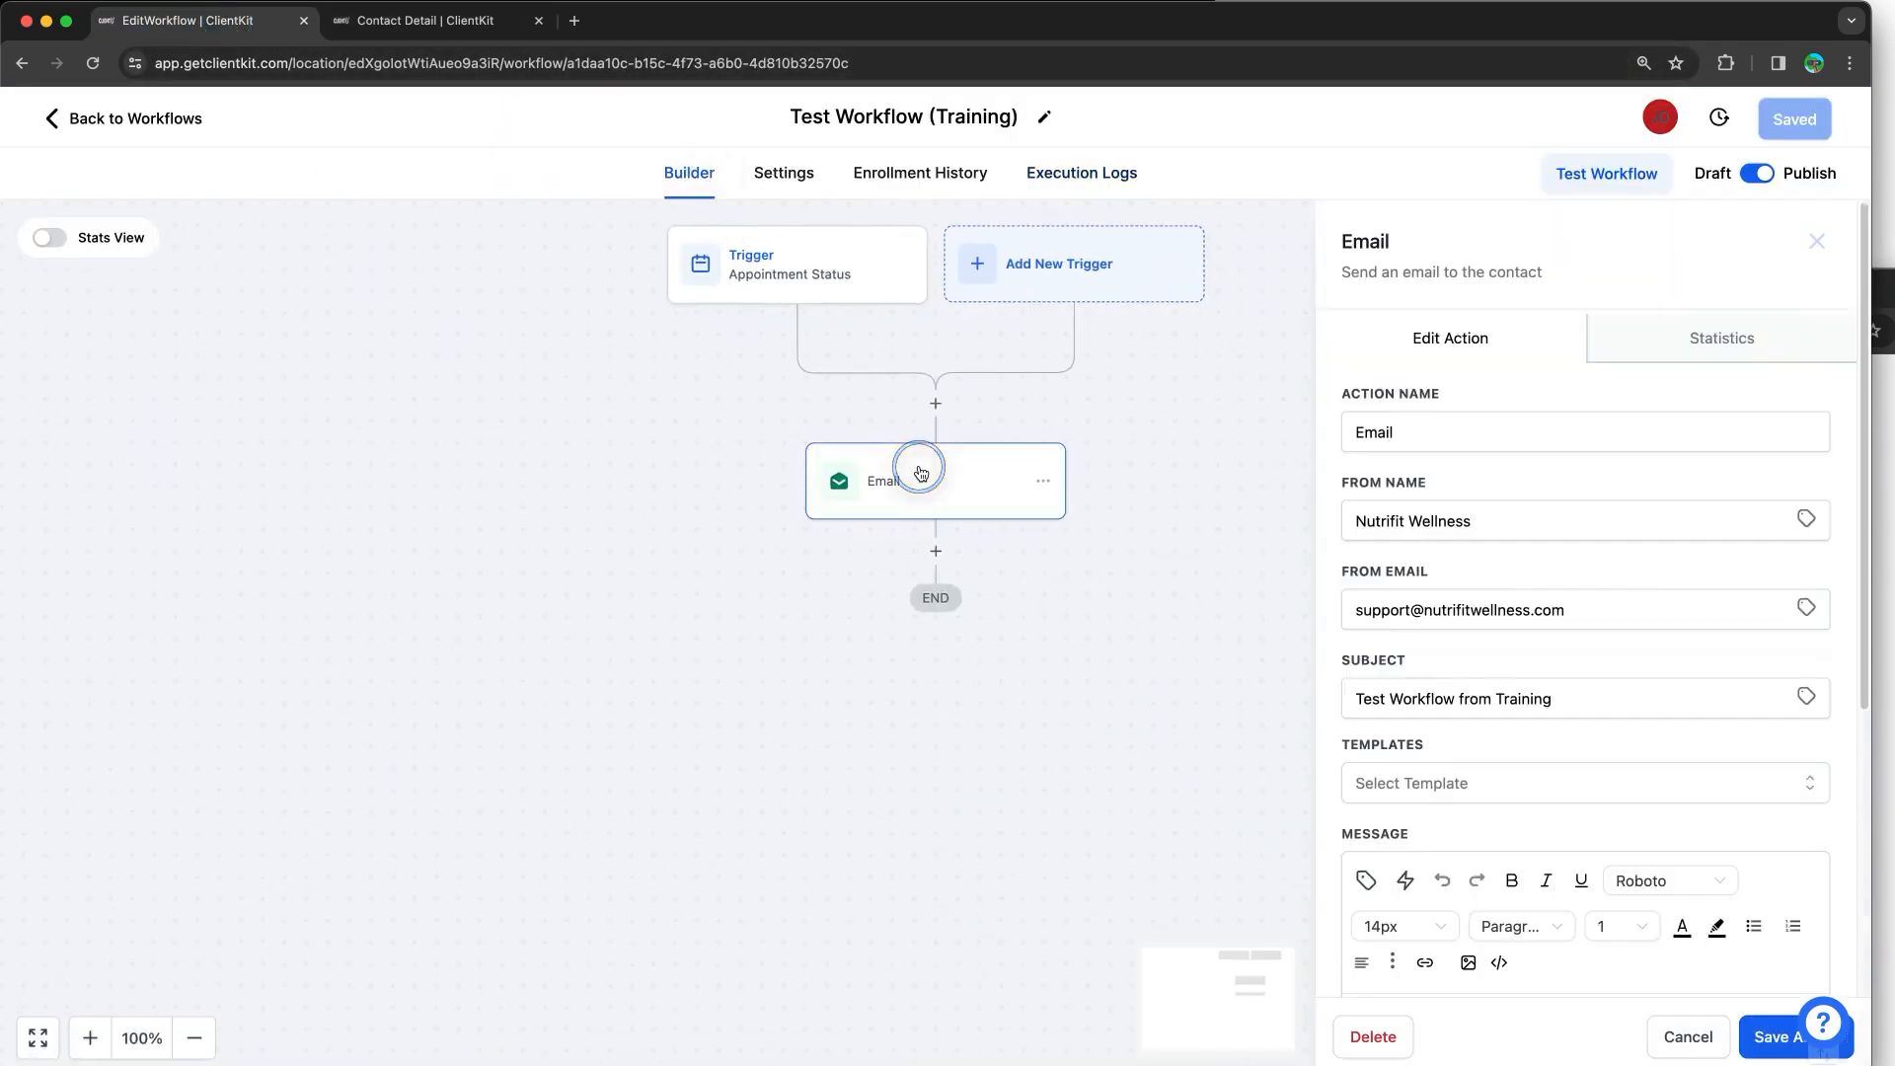
pyautogui.scroll(-5, 1544, 753)
pyautogui.click(1416, 630)
pyautogui.click(1402, 623)
pyautogui.moveTo(1403, 623); pyautogui.dragTo(1490, 622)
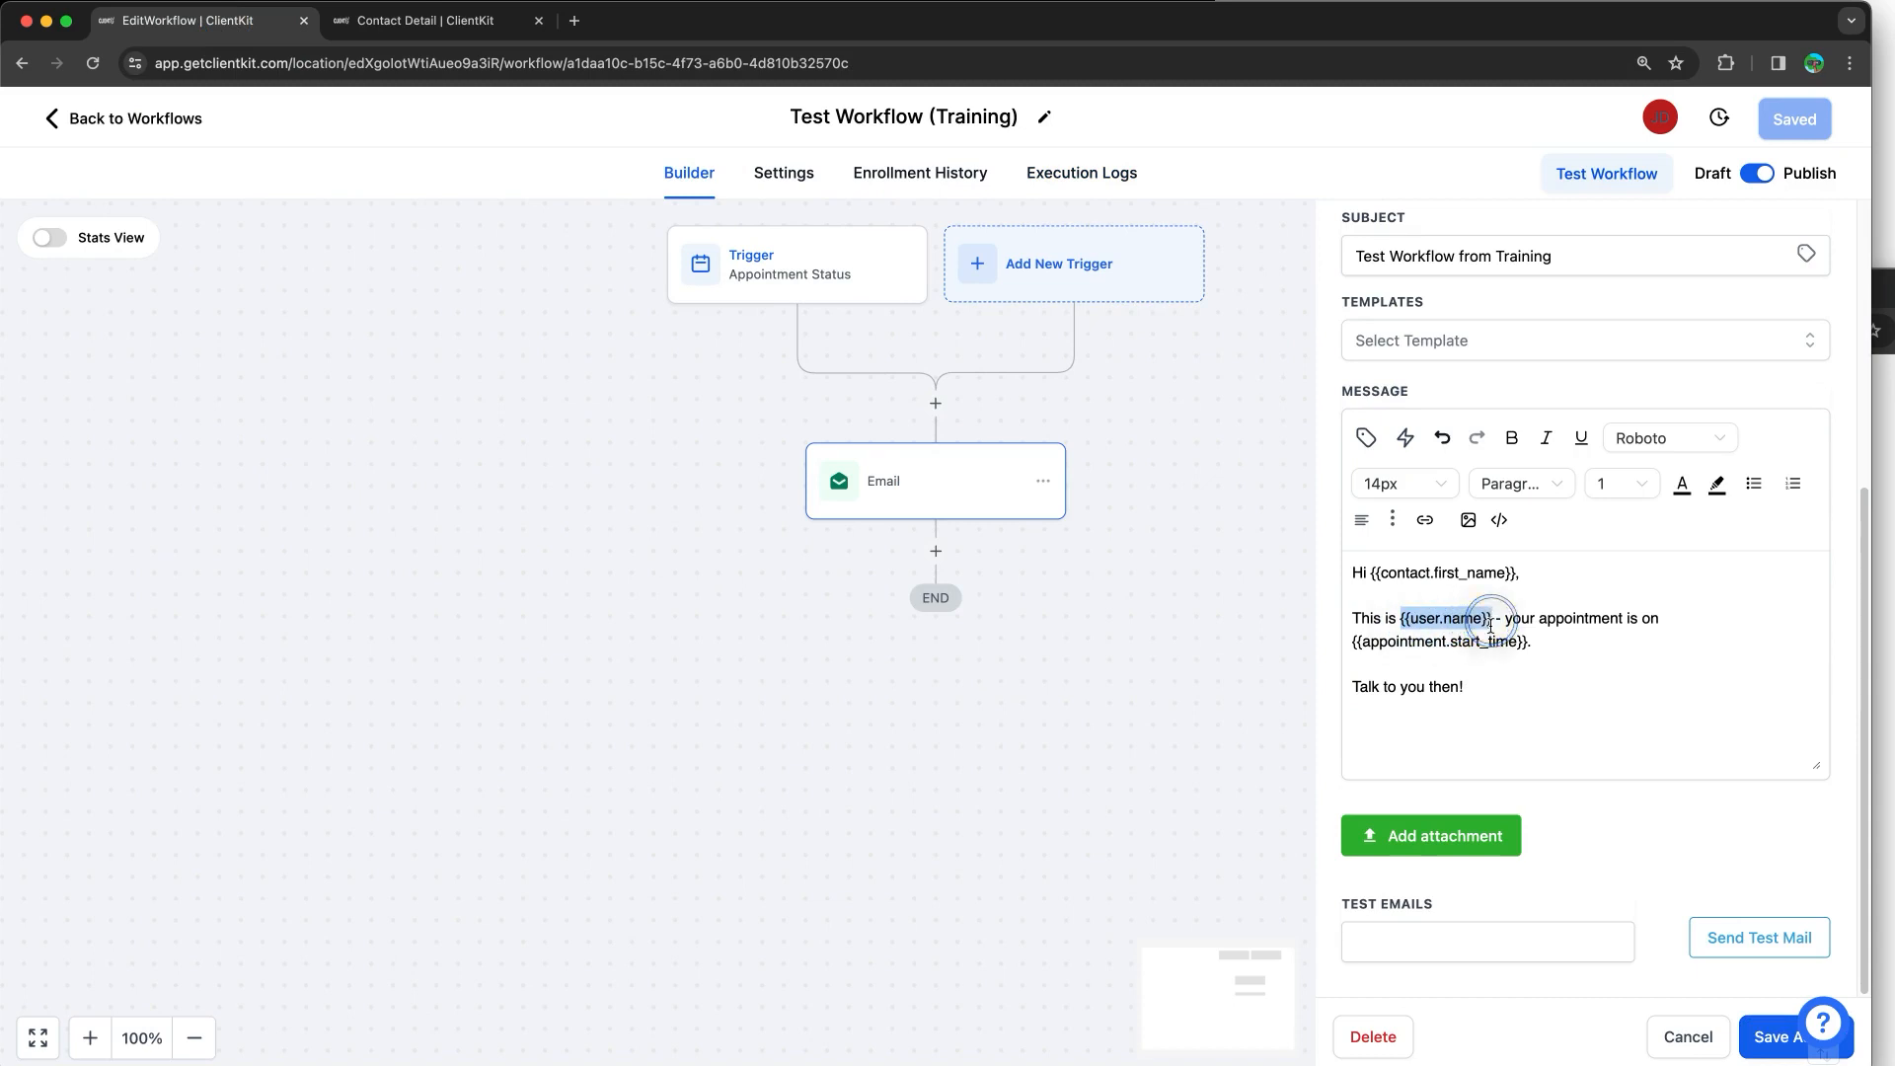
pyautogui.press('BackSpace')
pyautogui.write('John Doe')
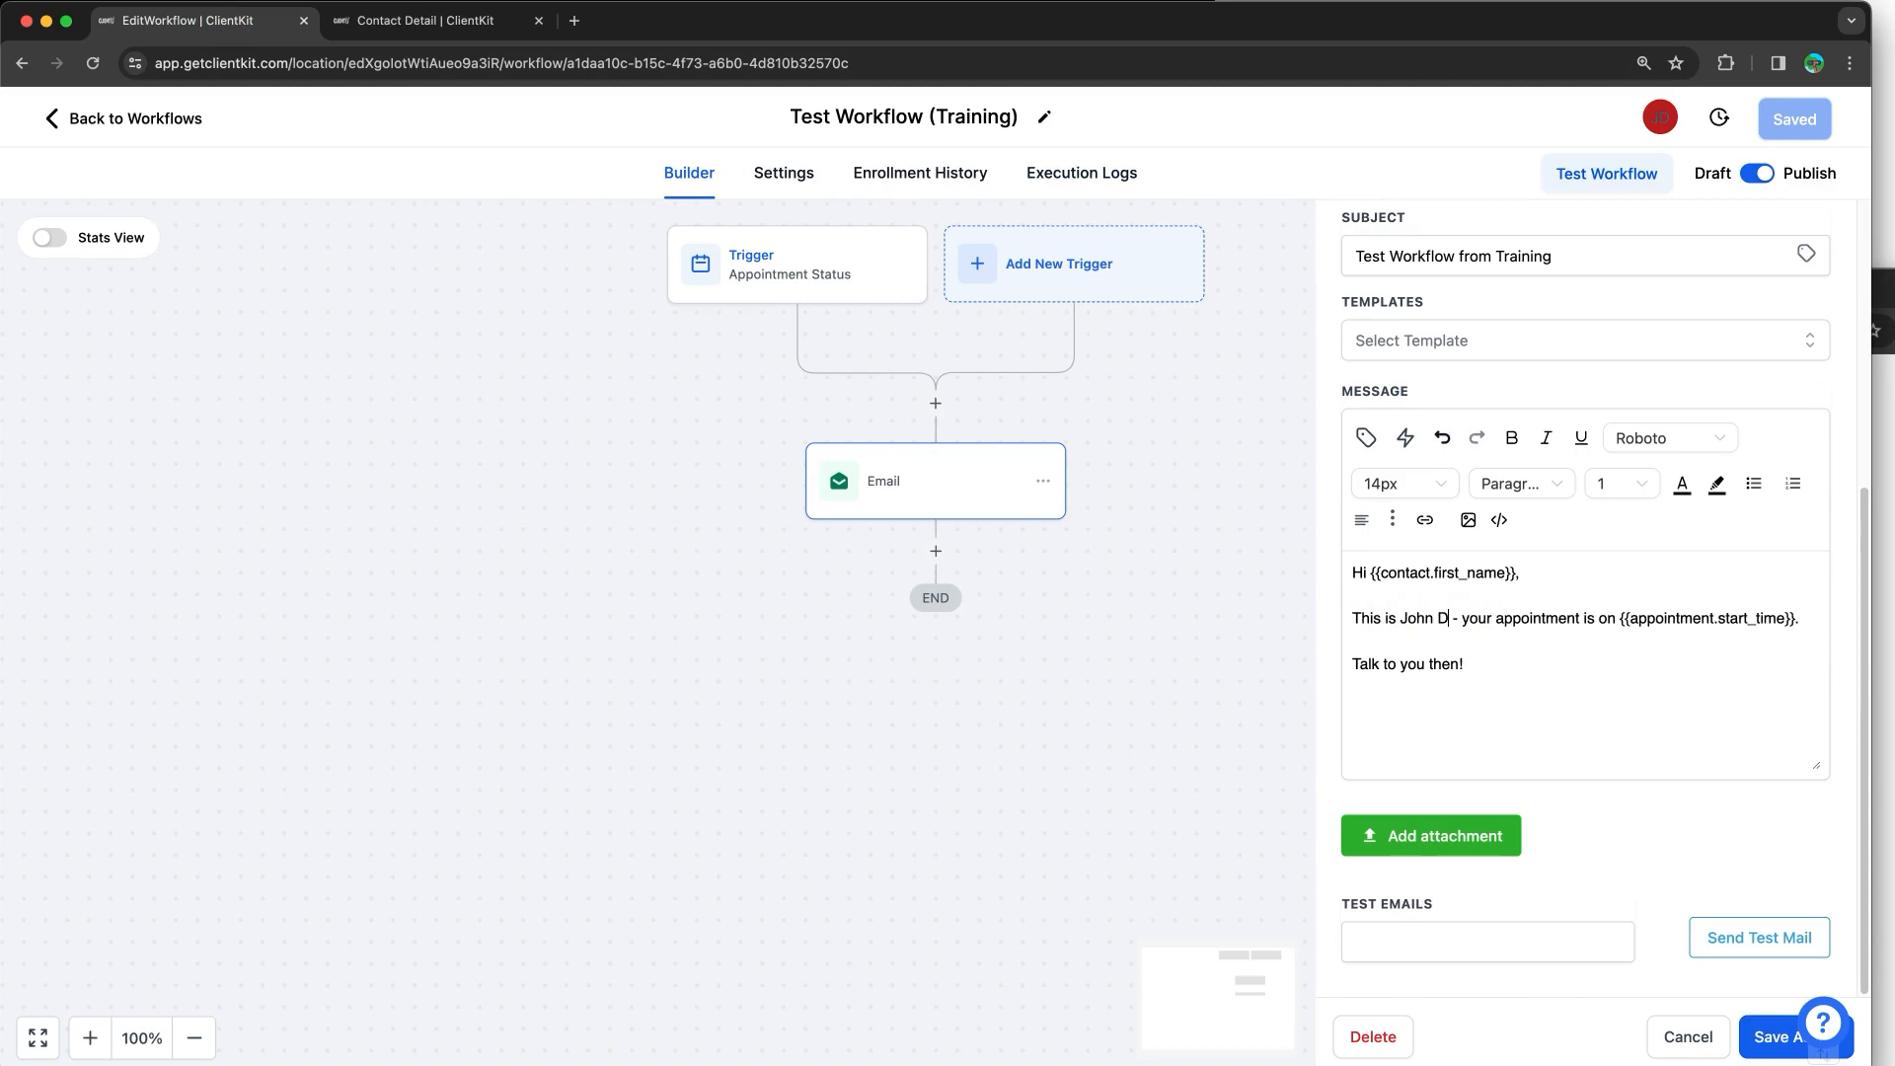
# Step: Check the newly entered sender name, then move to the Contact Detail browser tab
pyautogui.click(435, 20)
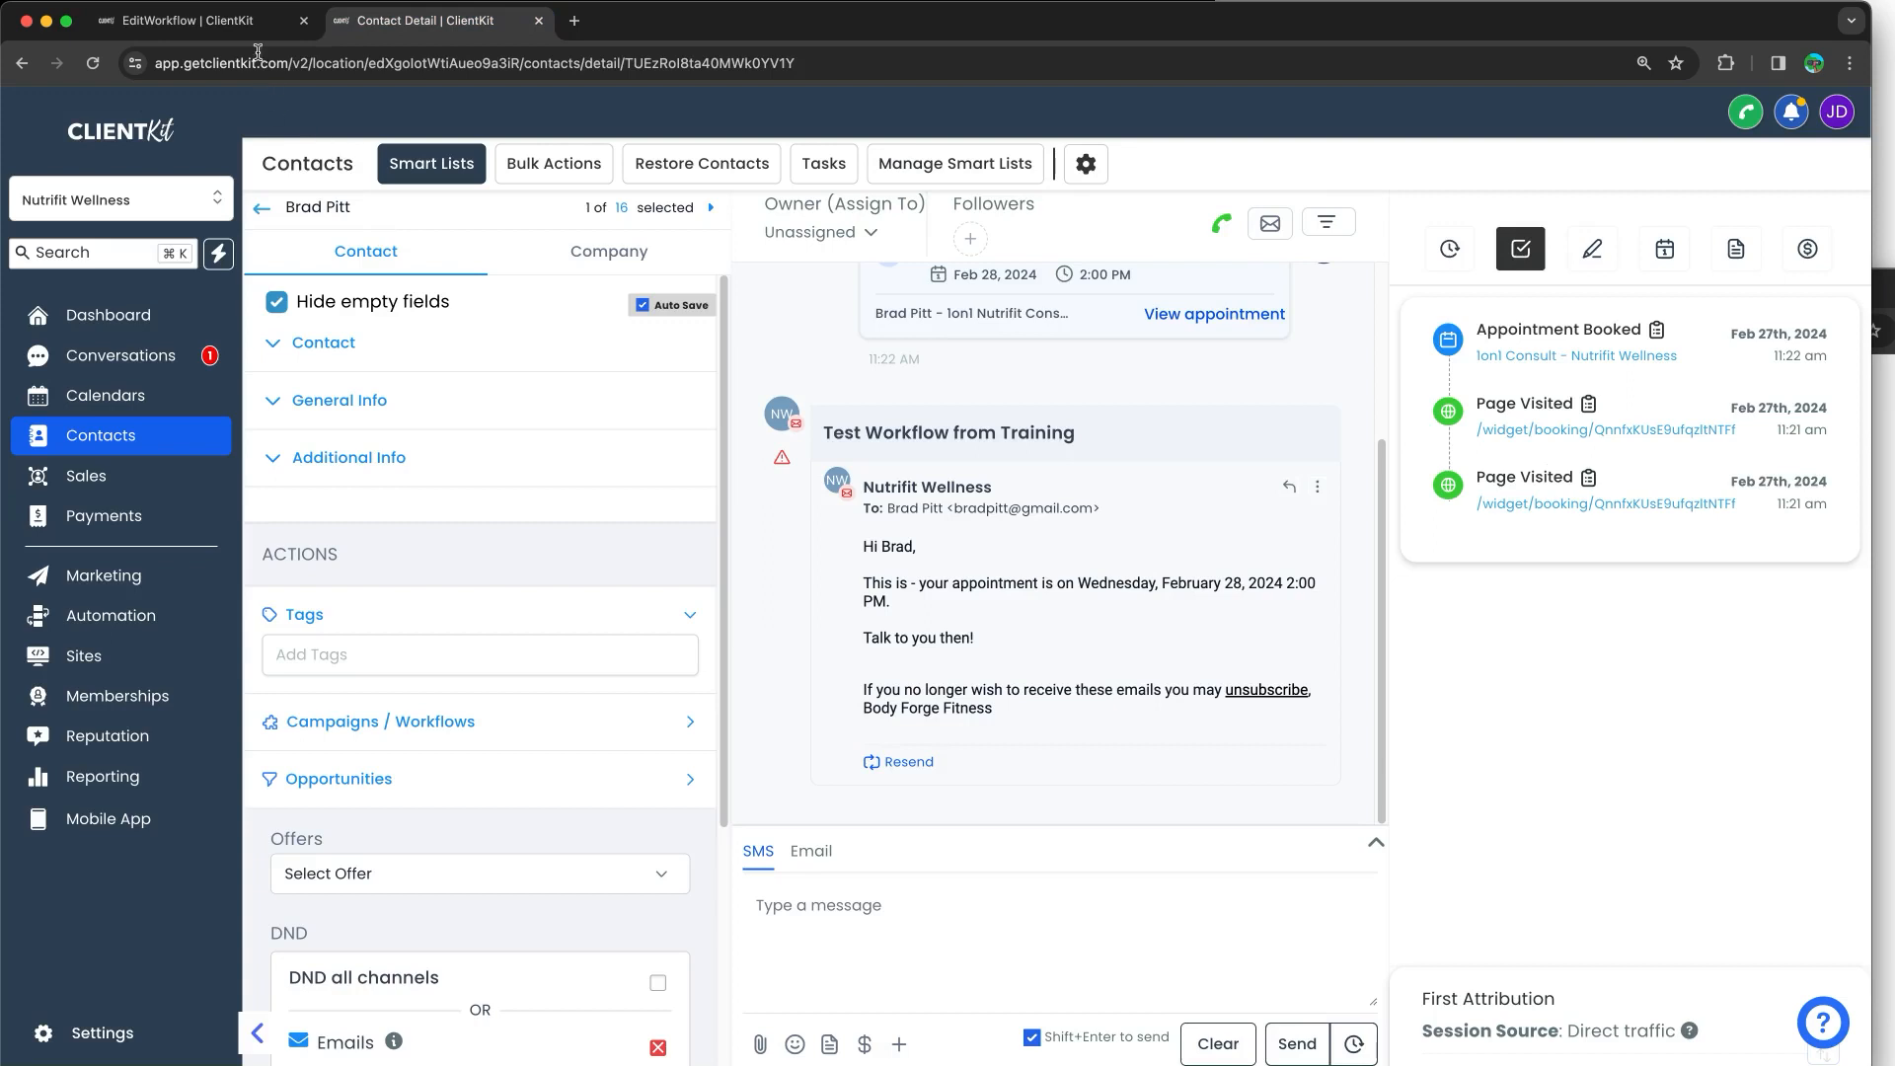
pyautogui.click(254, 18)
pyautogui.moveTo(1470, 619); pyautogui.dragTo(1407, 626)
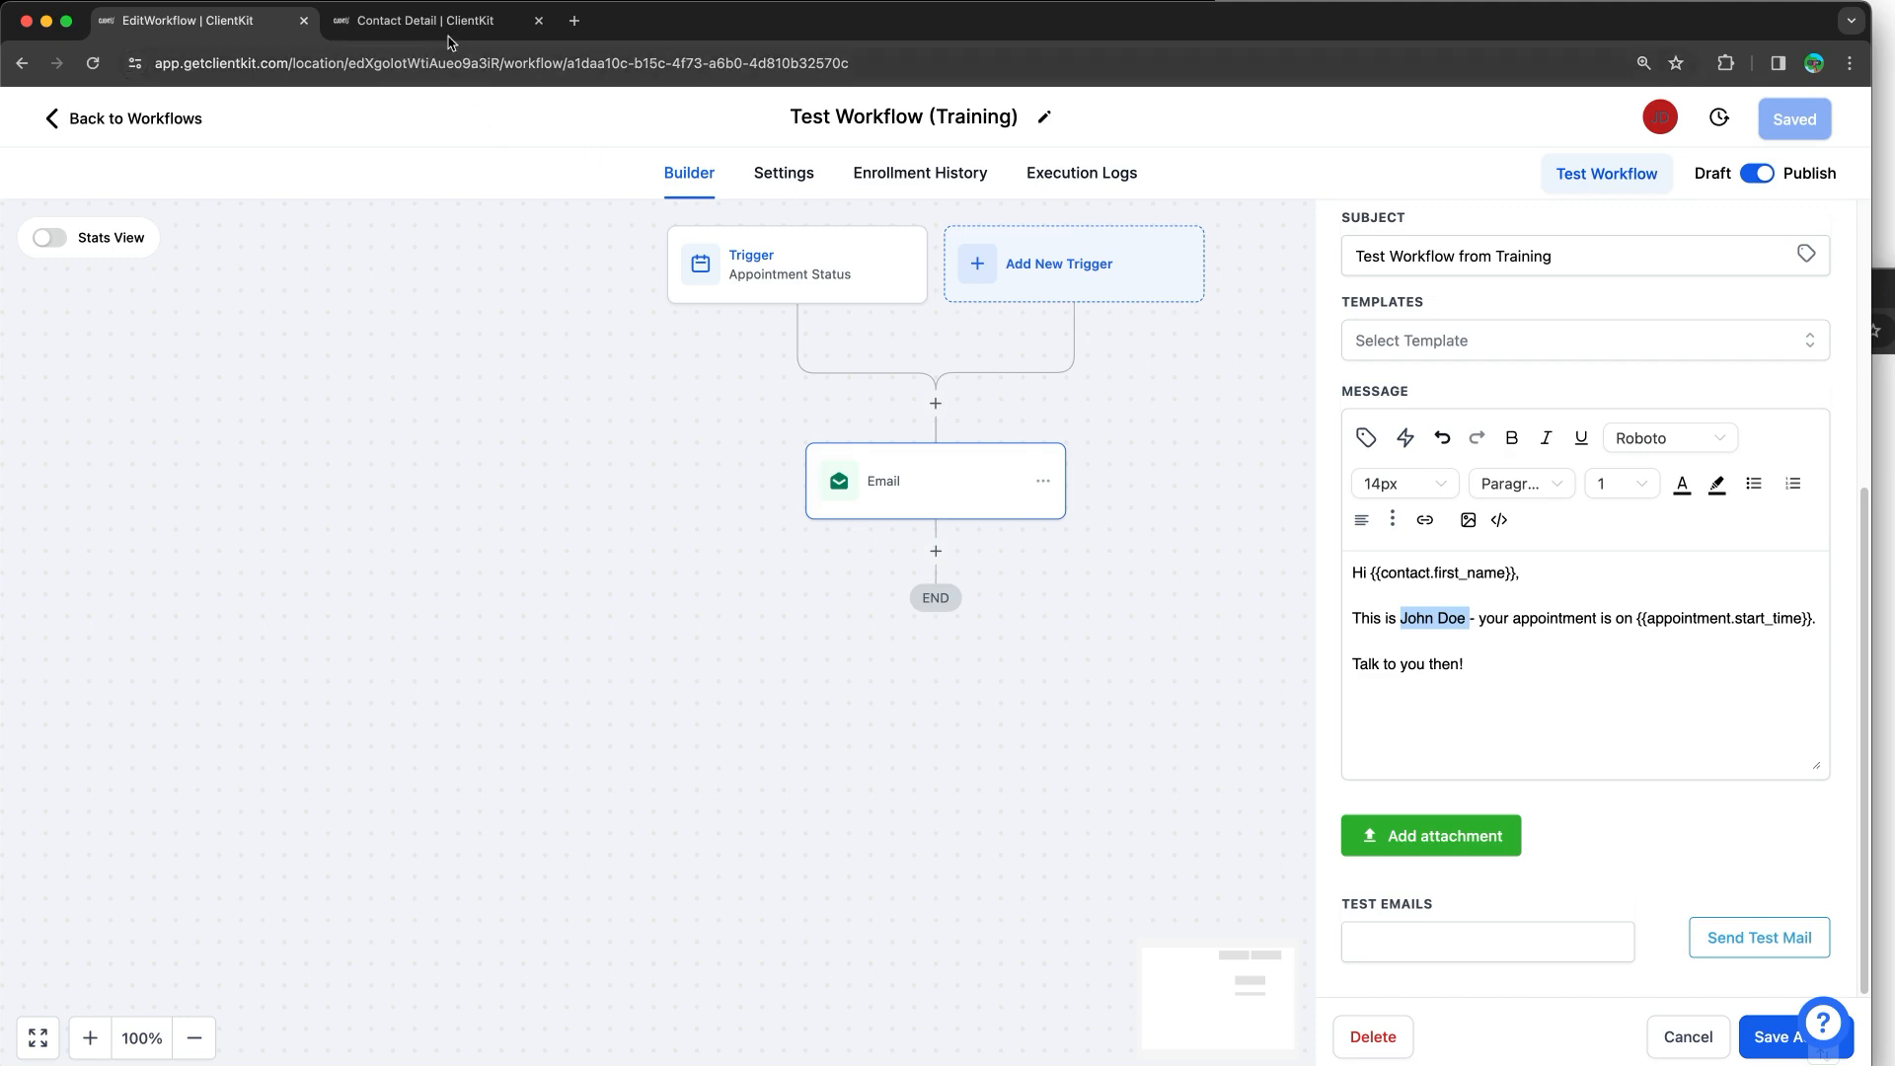
pyautogui.hotkey('ctrl', 'Tab')
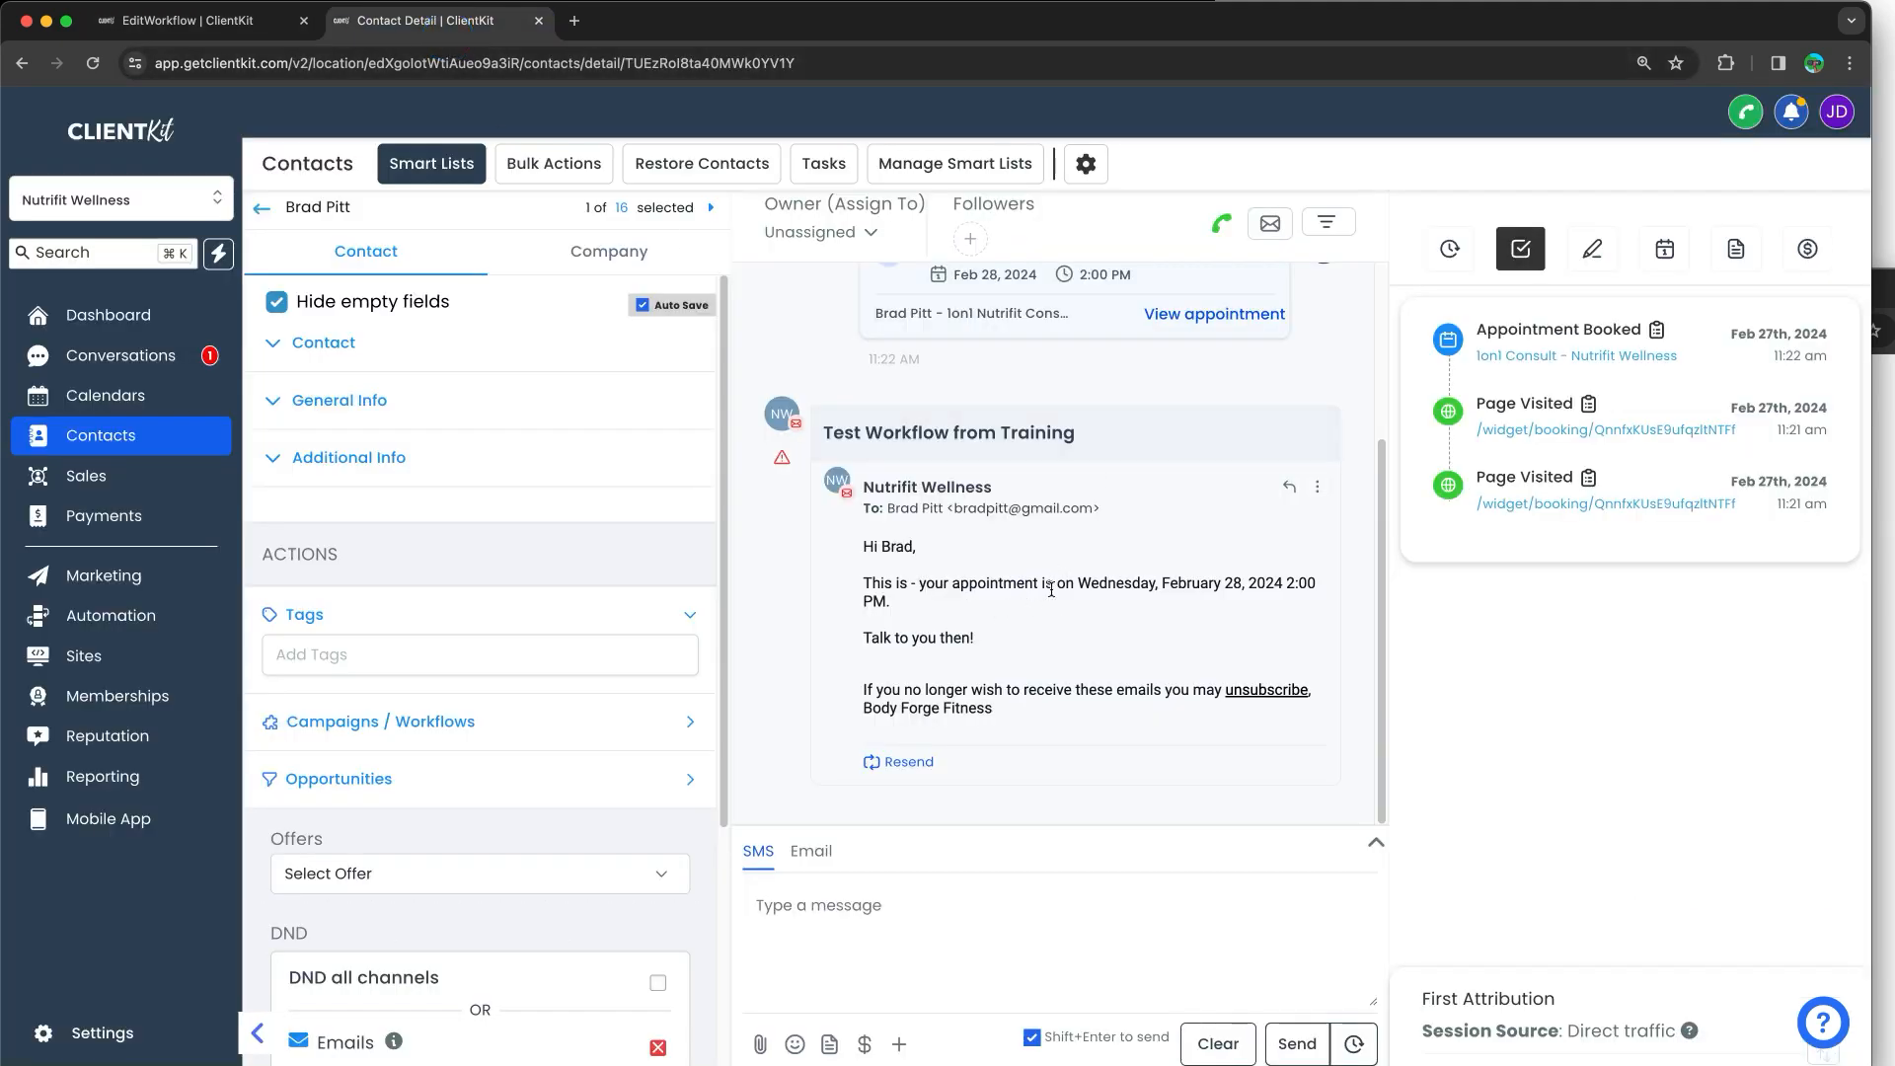
# Step: Highlight the sent email's appointment date and closing line, and read its bounce error
pyautogui.moveTo(1079, 584); pyautogui.dragTo(1286, 610)
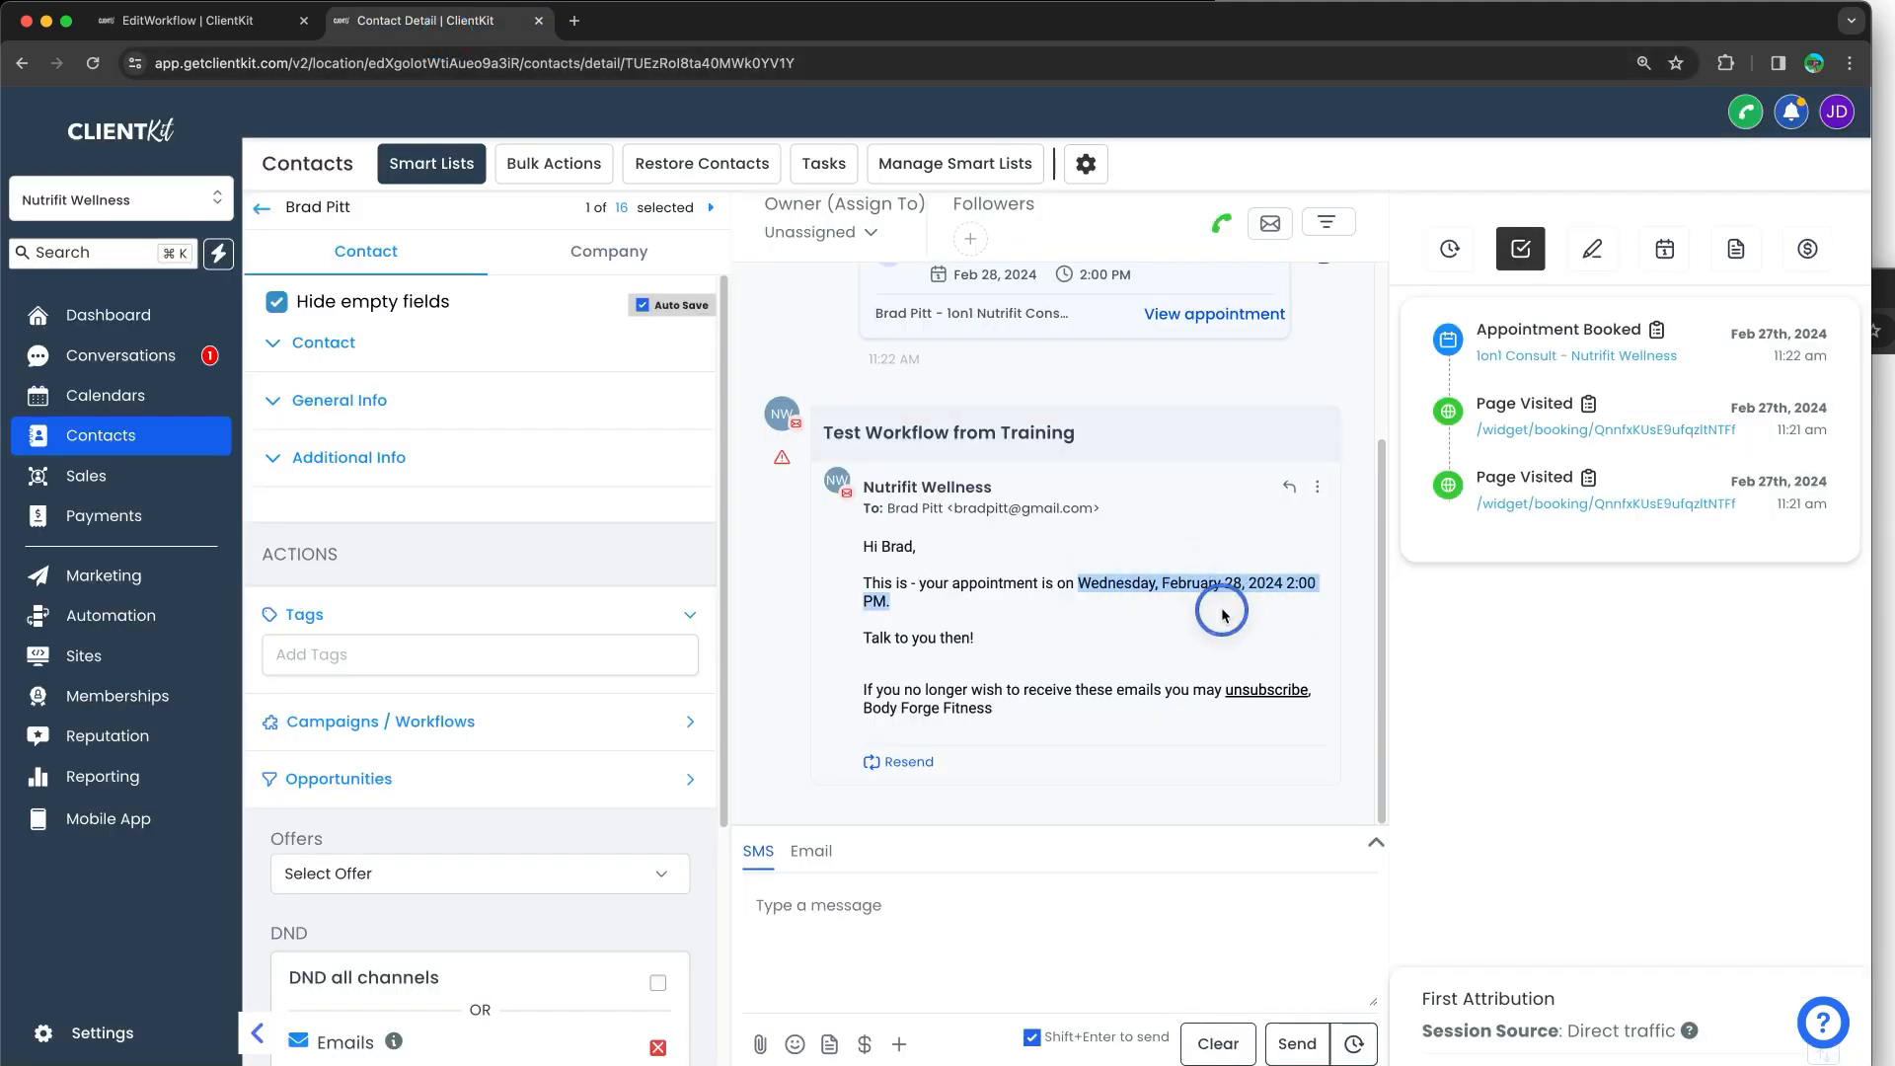
pyautogui.moveTo(977, 639); pyautogui.dragTo(840, 629)
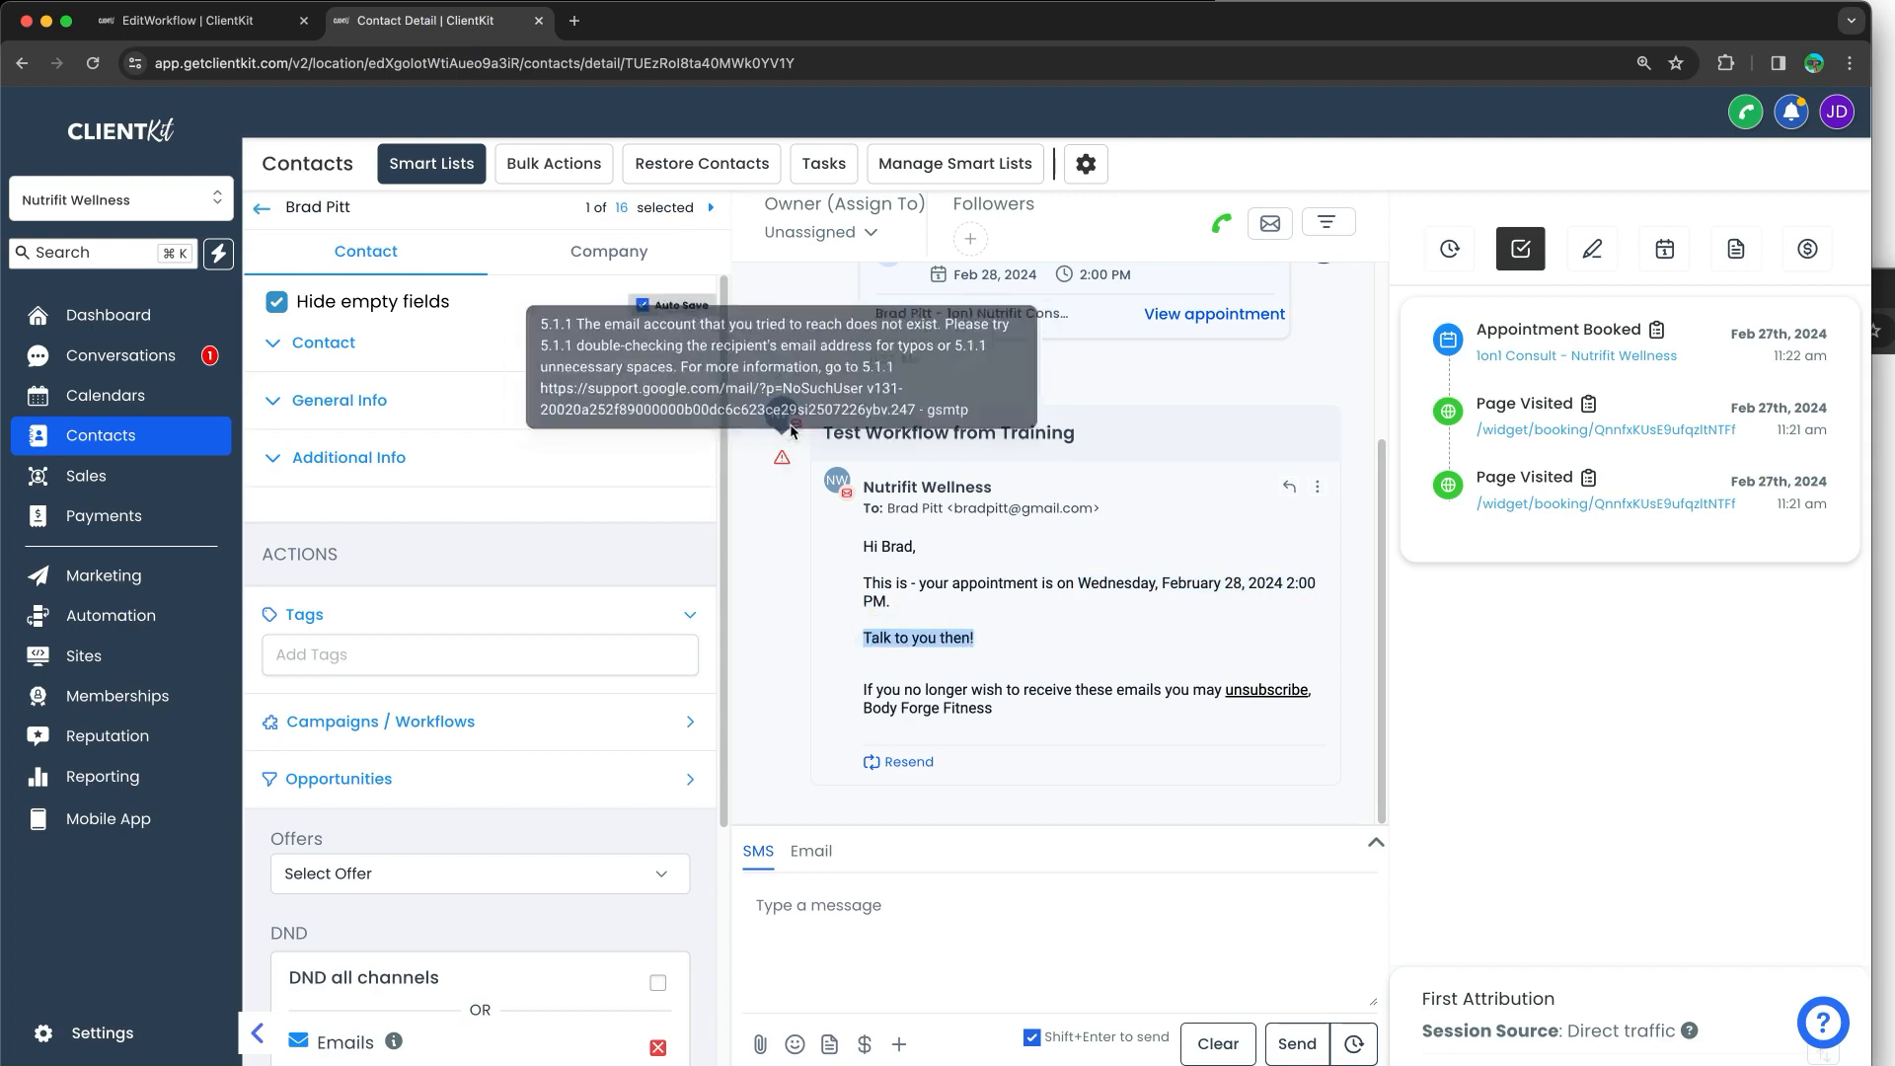
pyautogui.moveTo(777, 474)
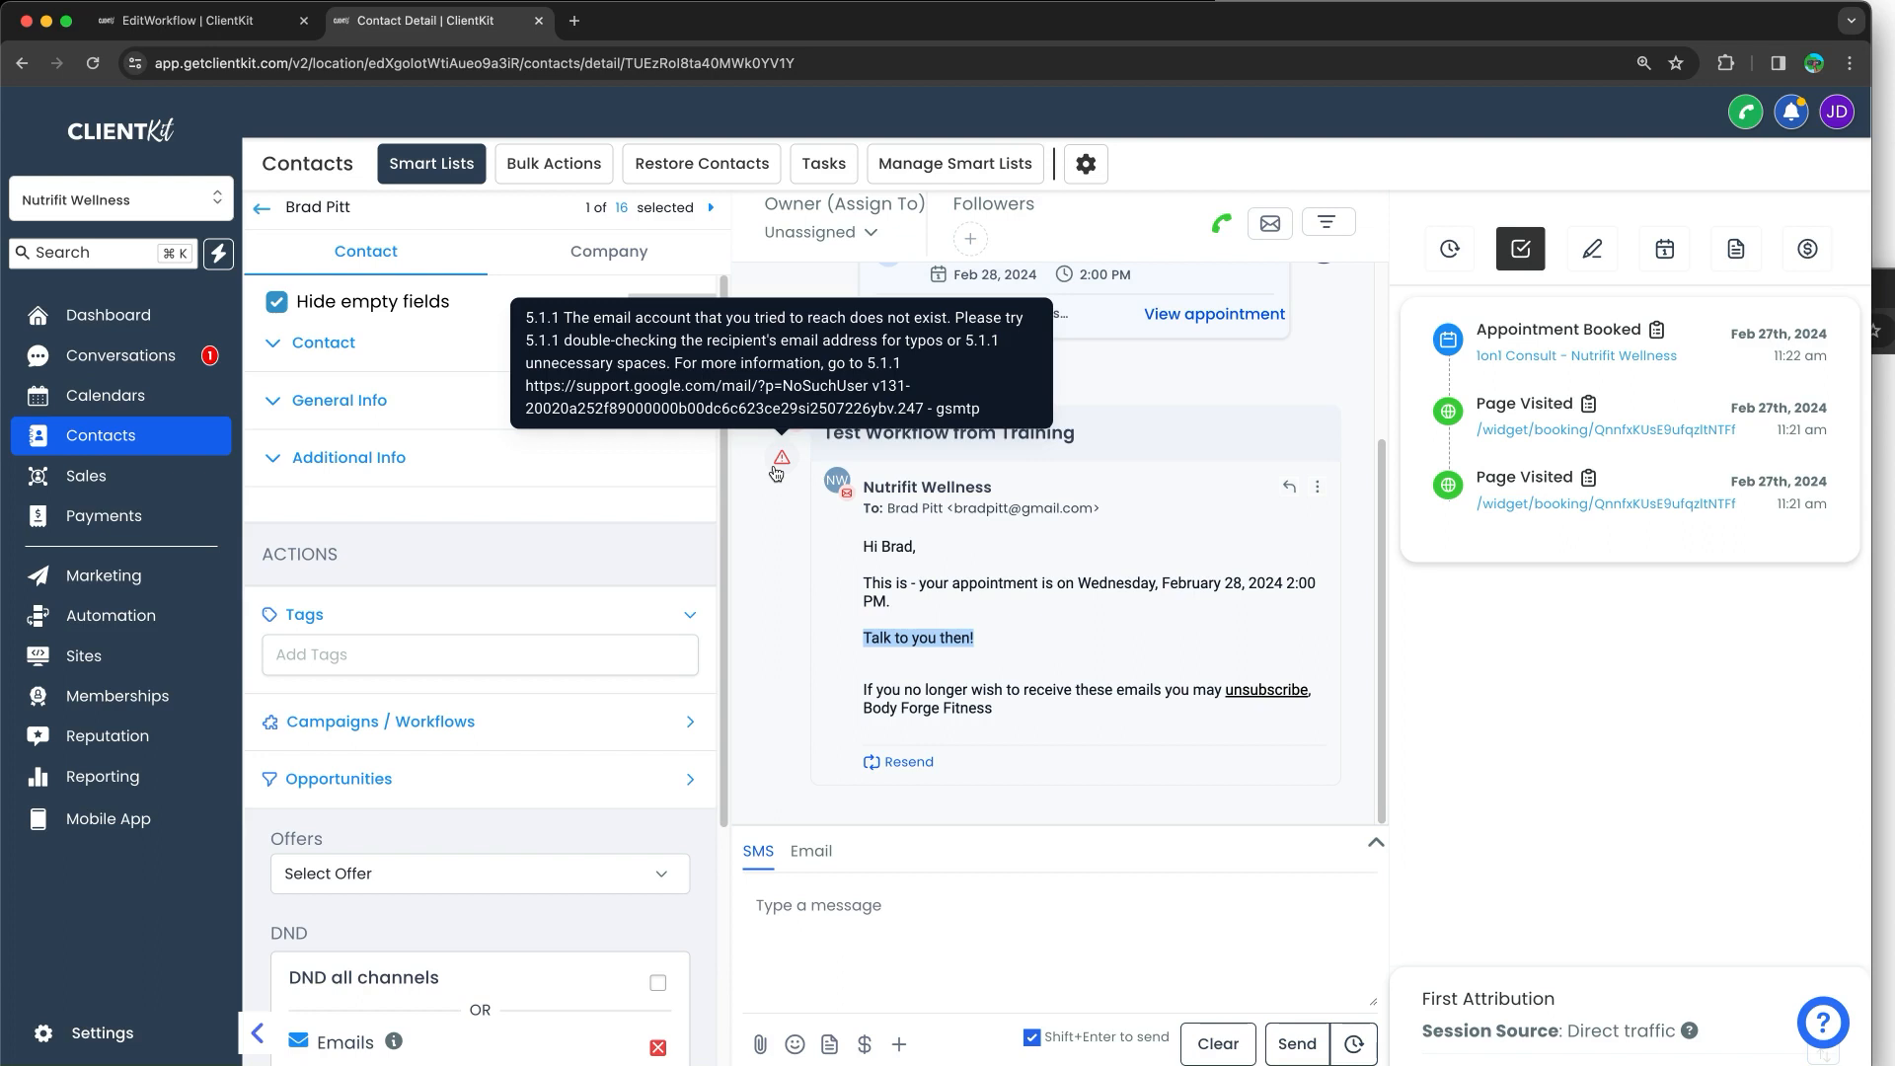
# Step: Collapse and re-expand the Contact section to show the email flagged Invalid (mailbox_does_not_exist)
pyautogui.click(306, 355)
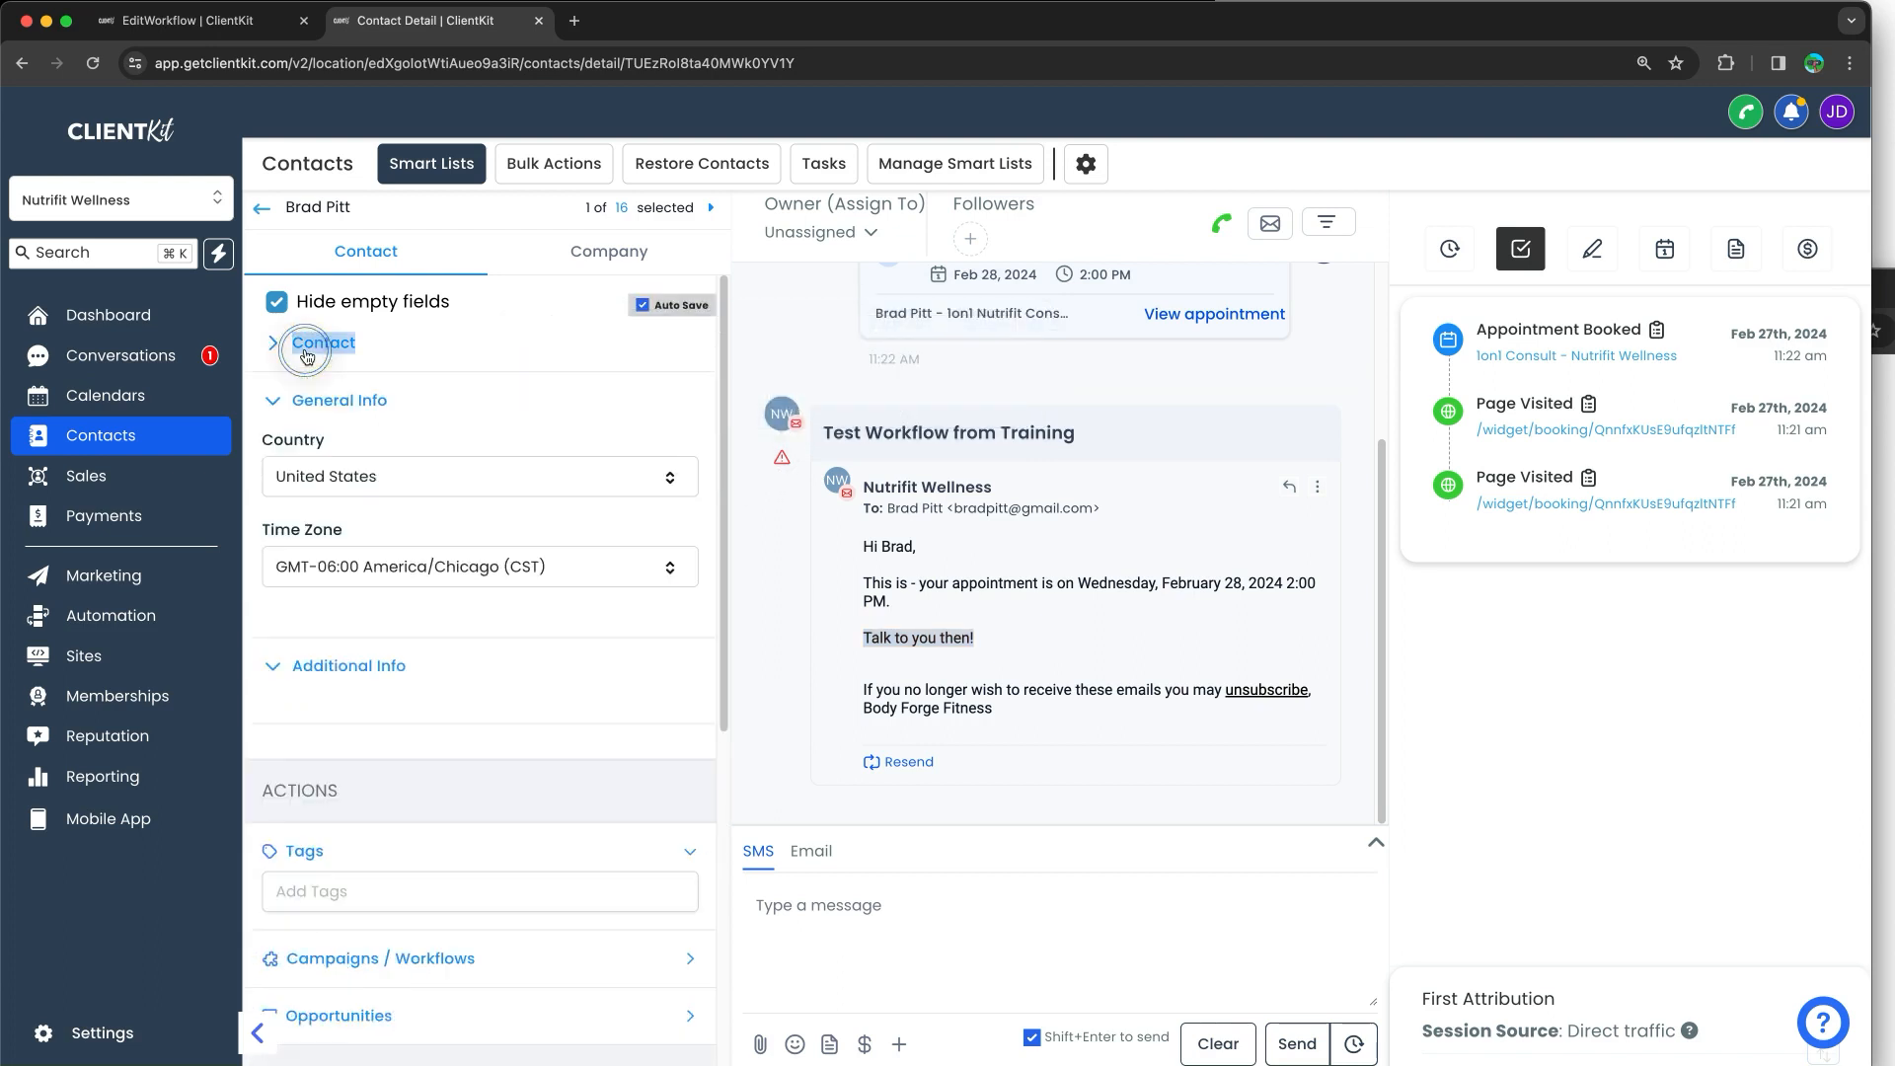
pyautogui.click(306, 354)
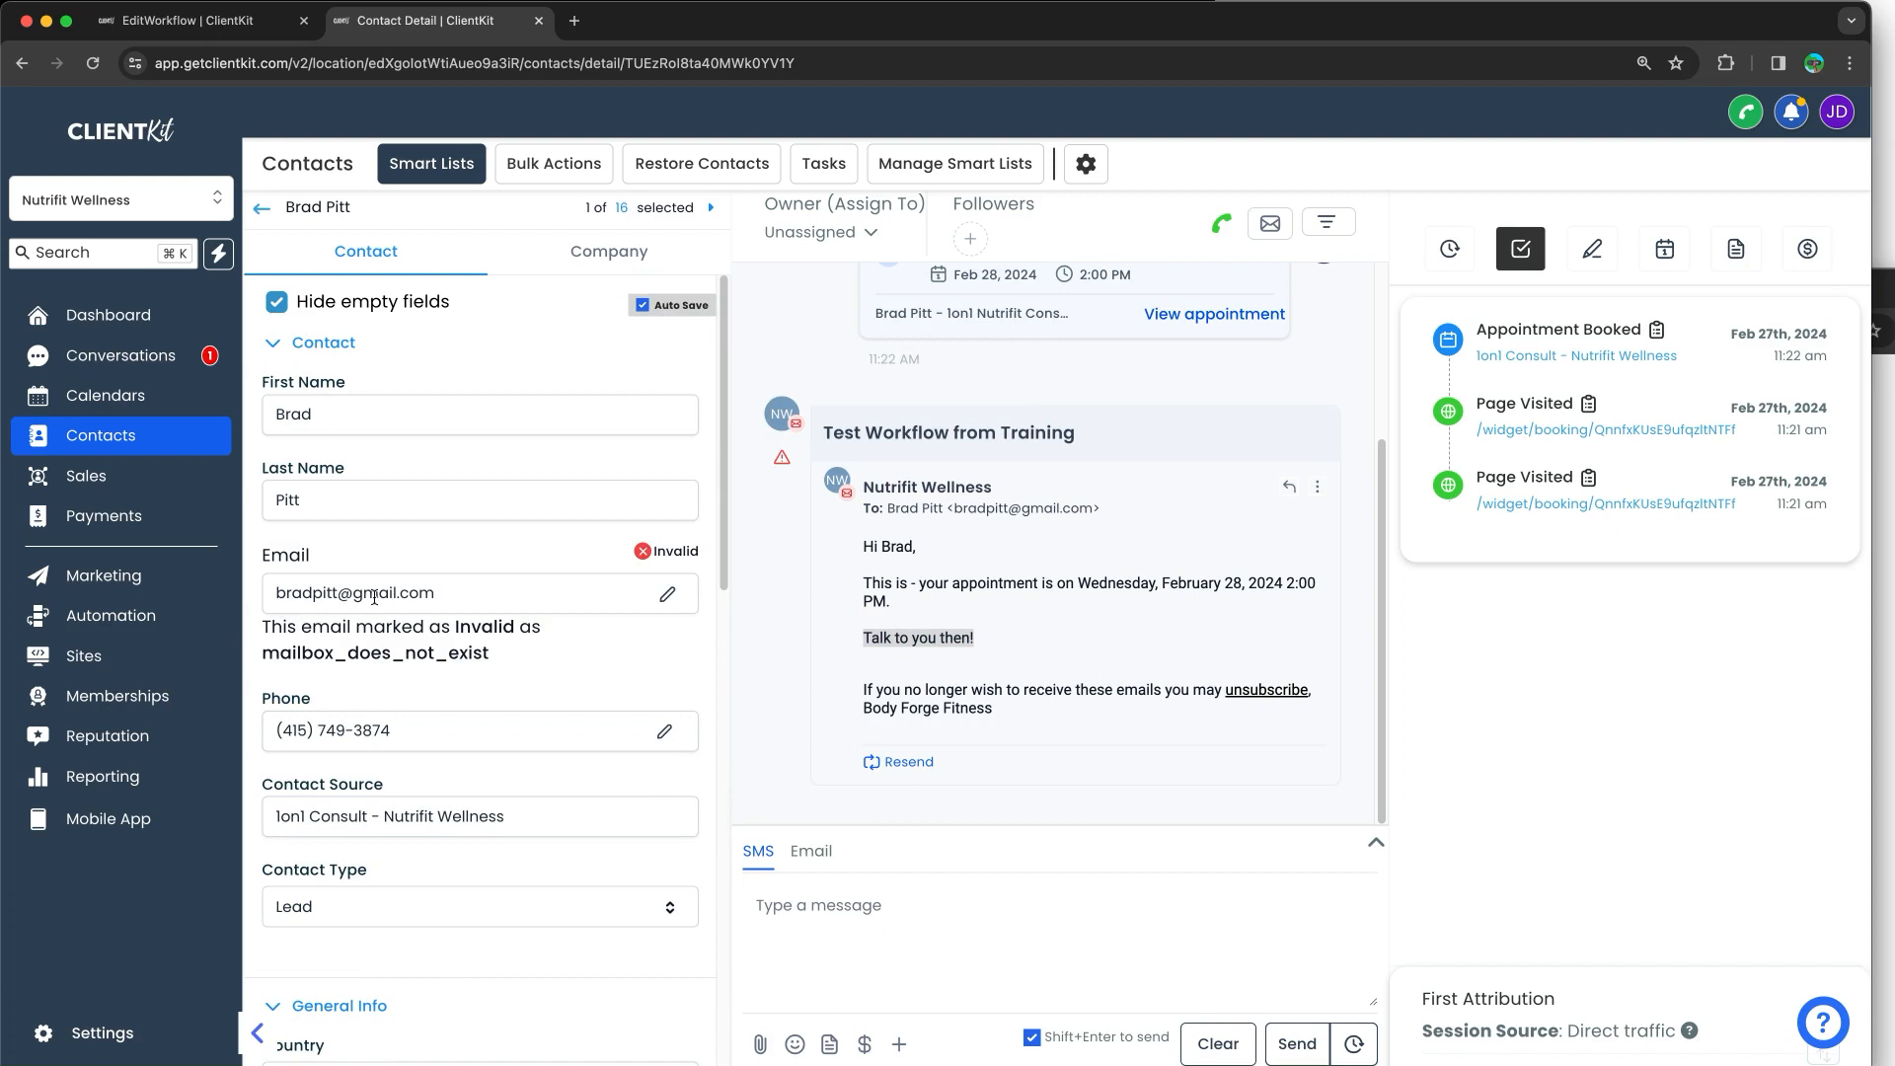
pyautogui.click(1087, 575)
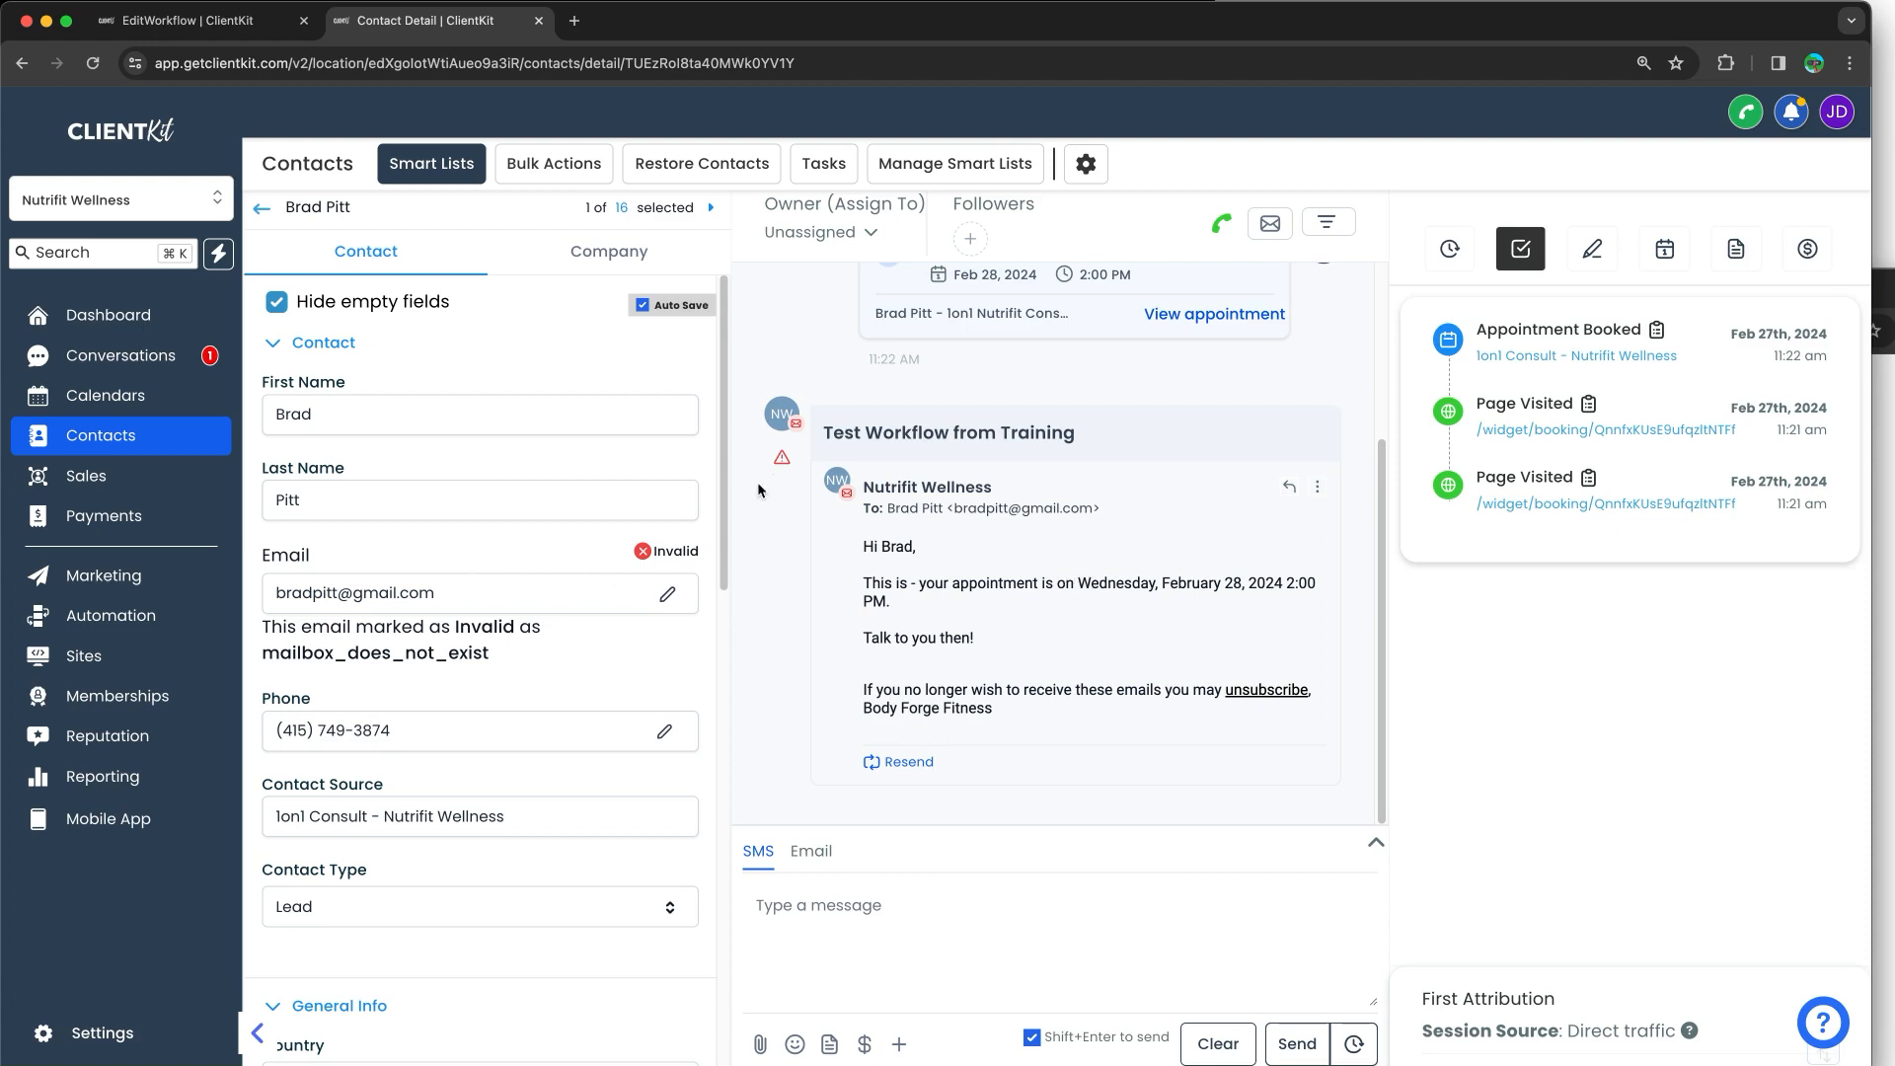
pyautogui.moveTo(780, 462)
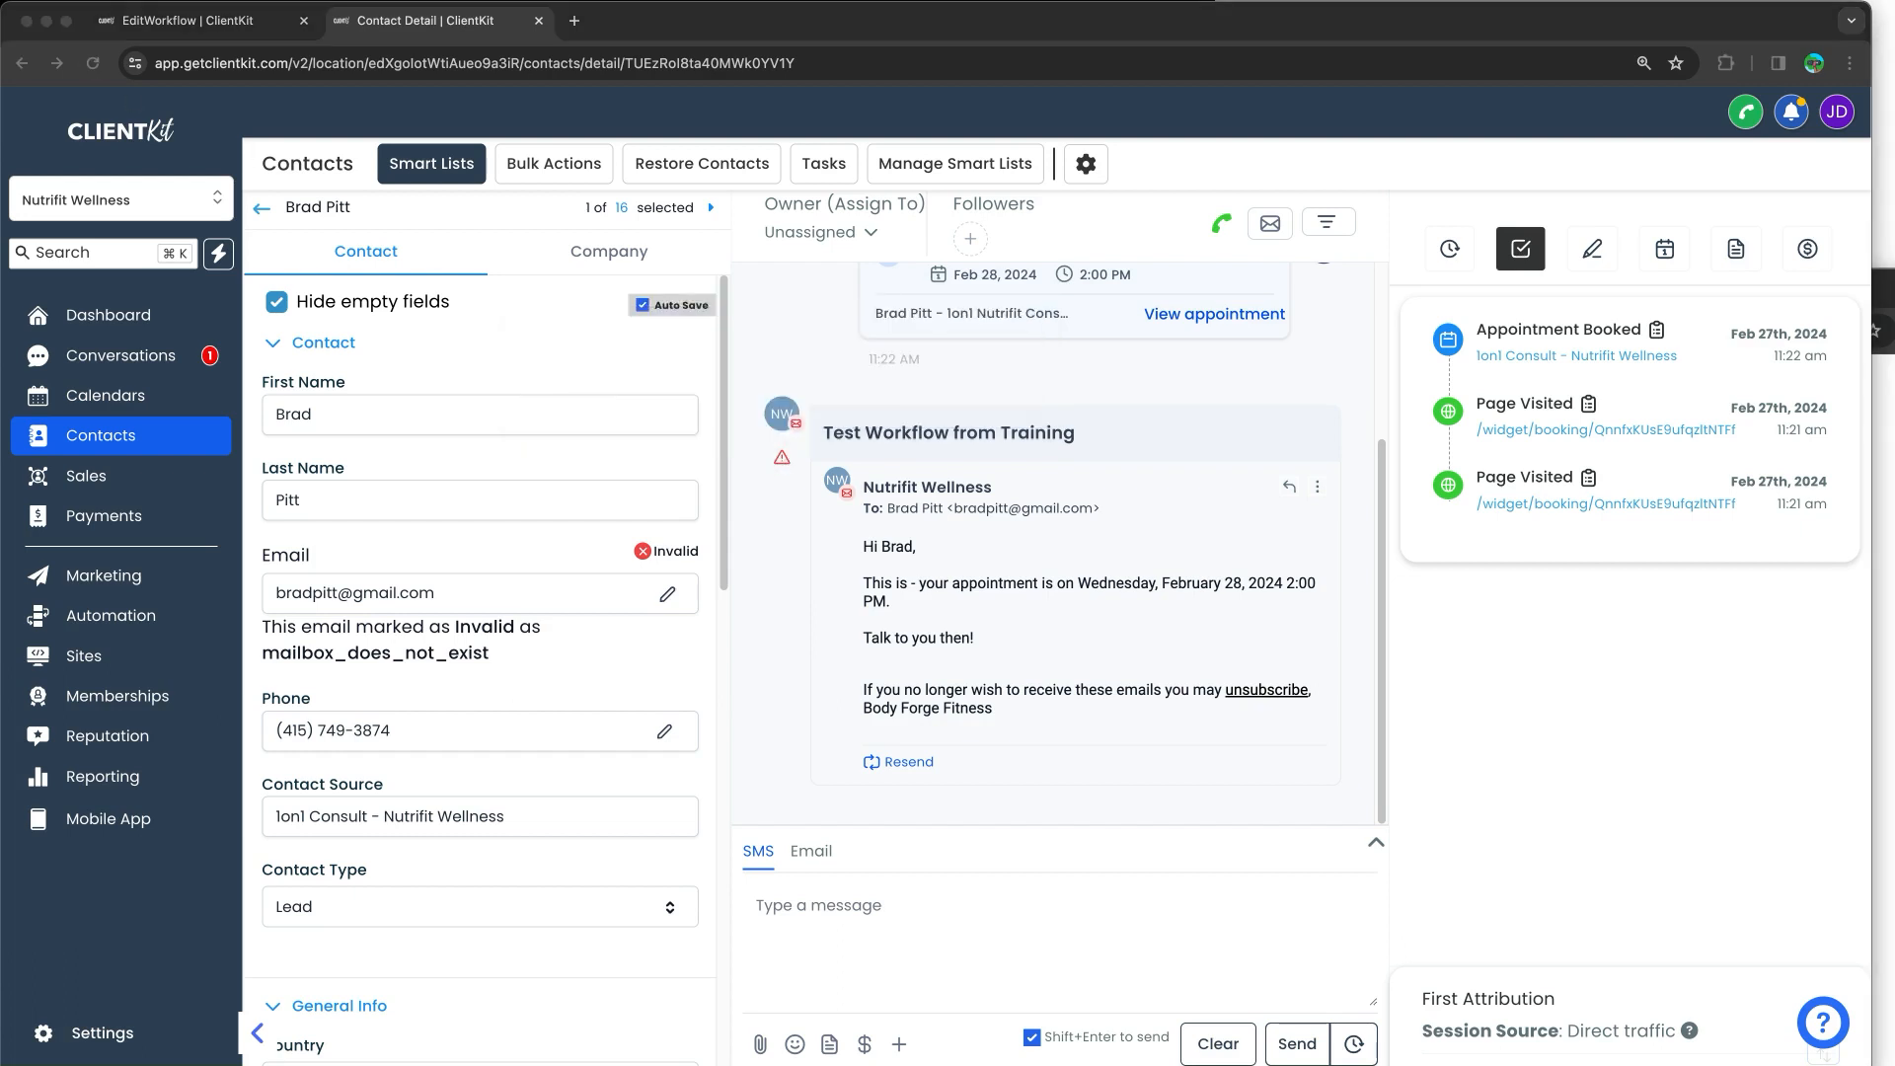
pyautogui.moveTo(1525, 291)
pyautogui.mouseDown()
pyautogui.moveTo(1816, 294)
pyautogui.moveTo(1832, 541)
pyautogui.moveTo(1443, 306)
pyautogui.moveTo(1533, 287)
pyautogui.mouseUp()
pyautogui.press('Escape')
pyautogui.click(1582, 726)
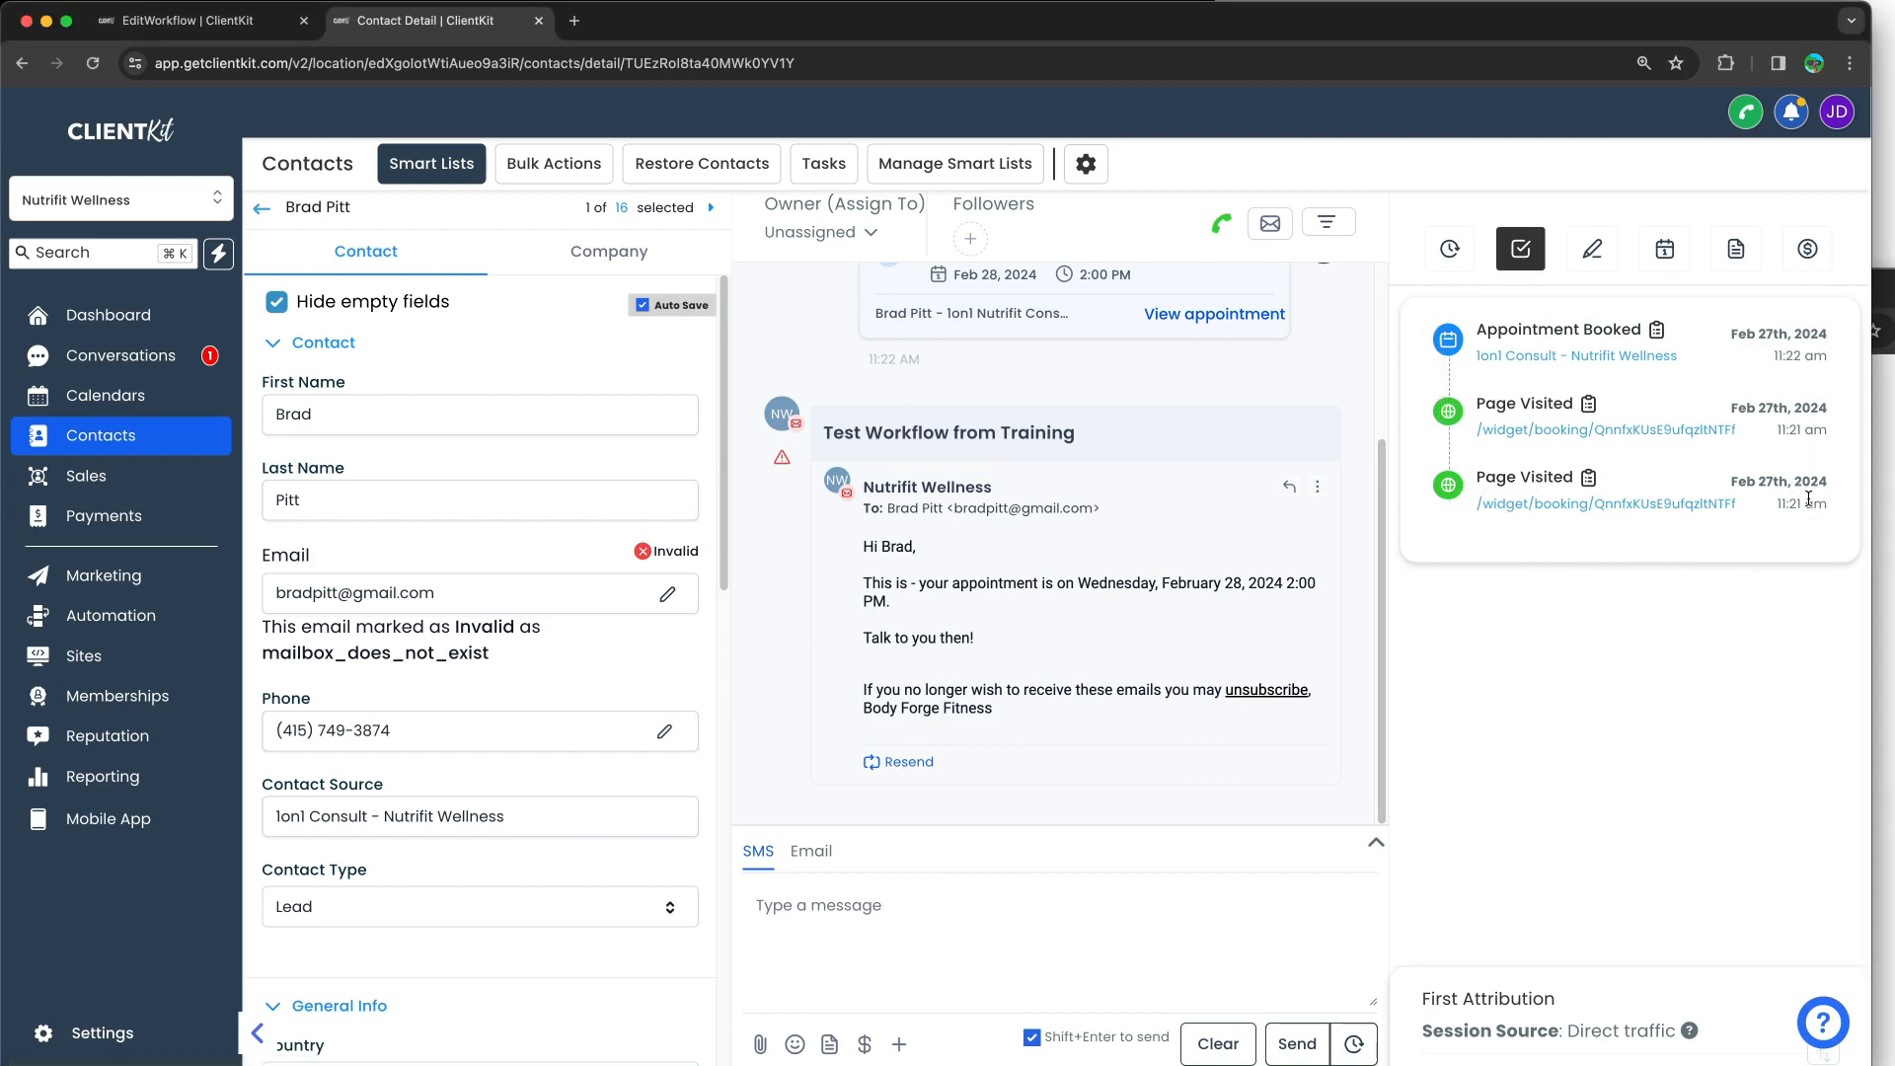
# Step: View the contact's appointments, then inspect the workflow's Appointment Status trigger settings
pyautogui.click(1663, 255)
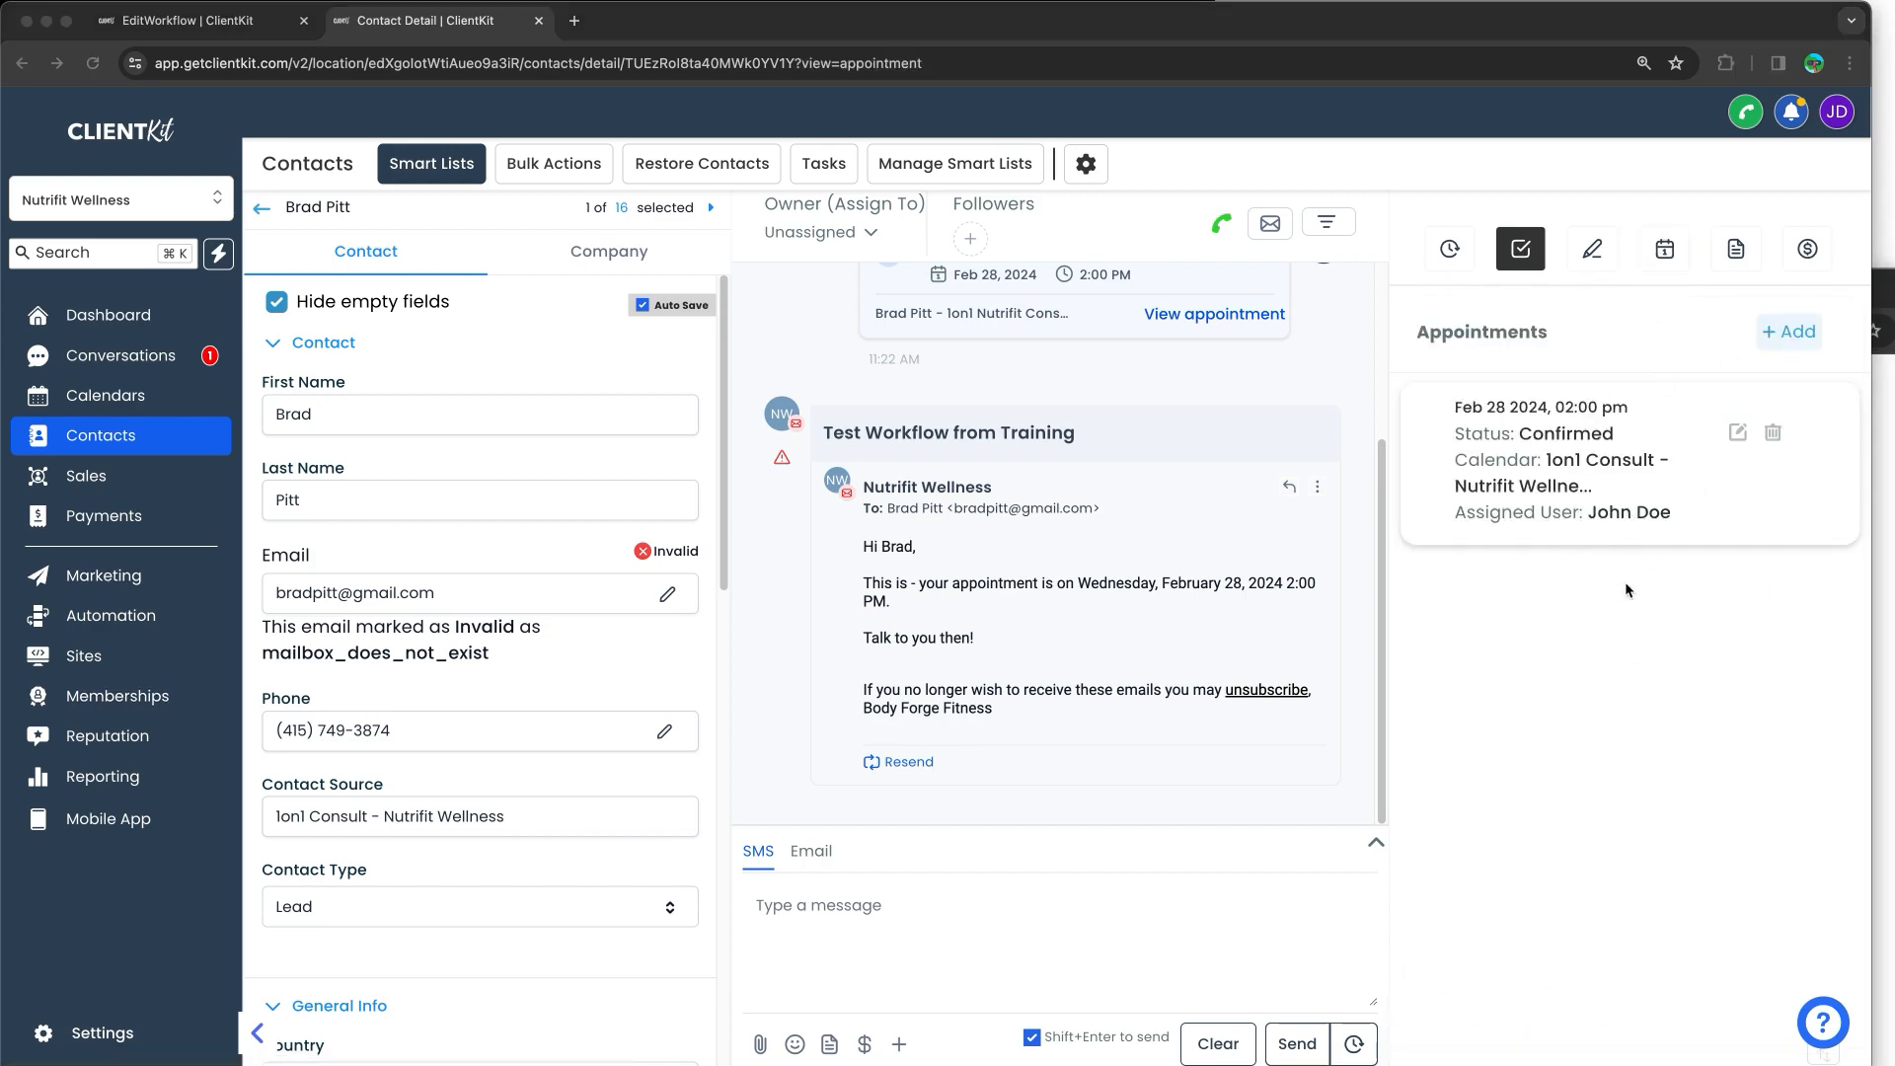
pyautogui.click(192, 20)
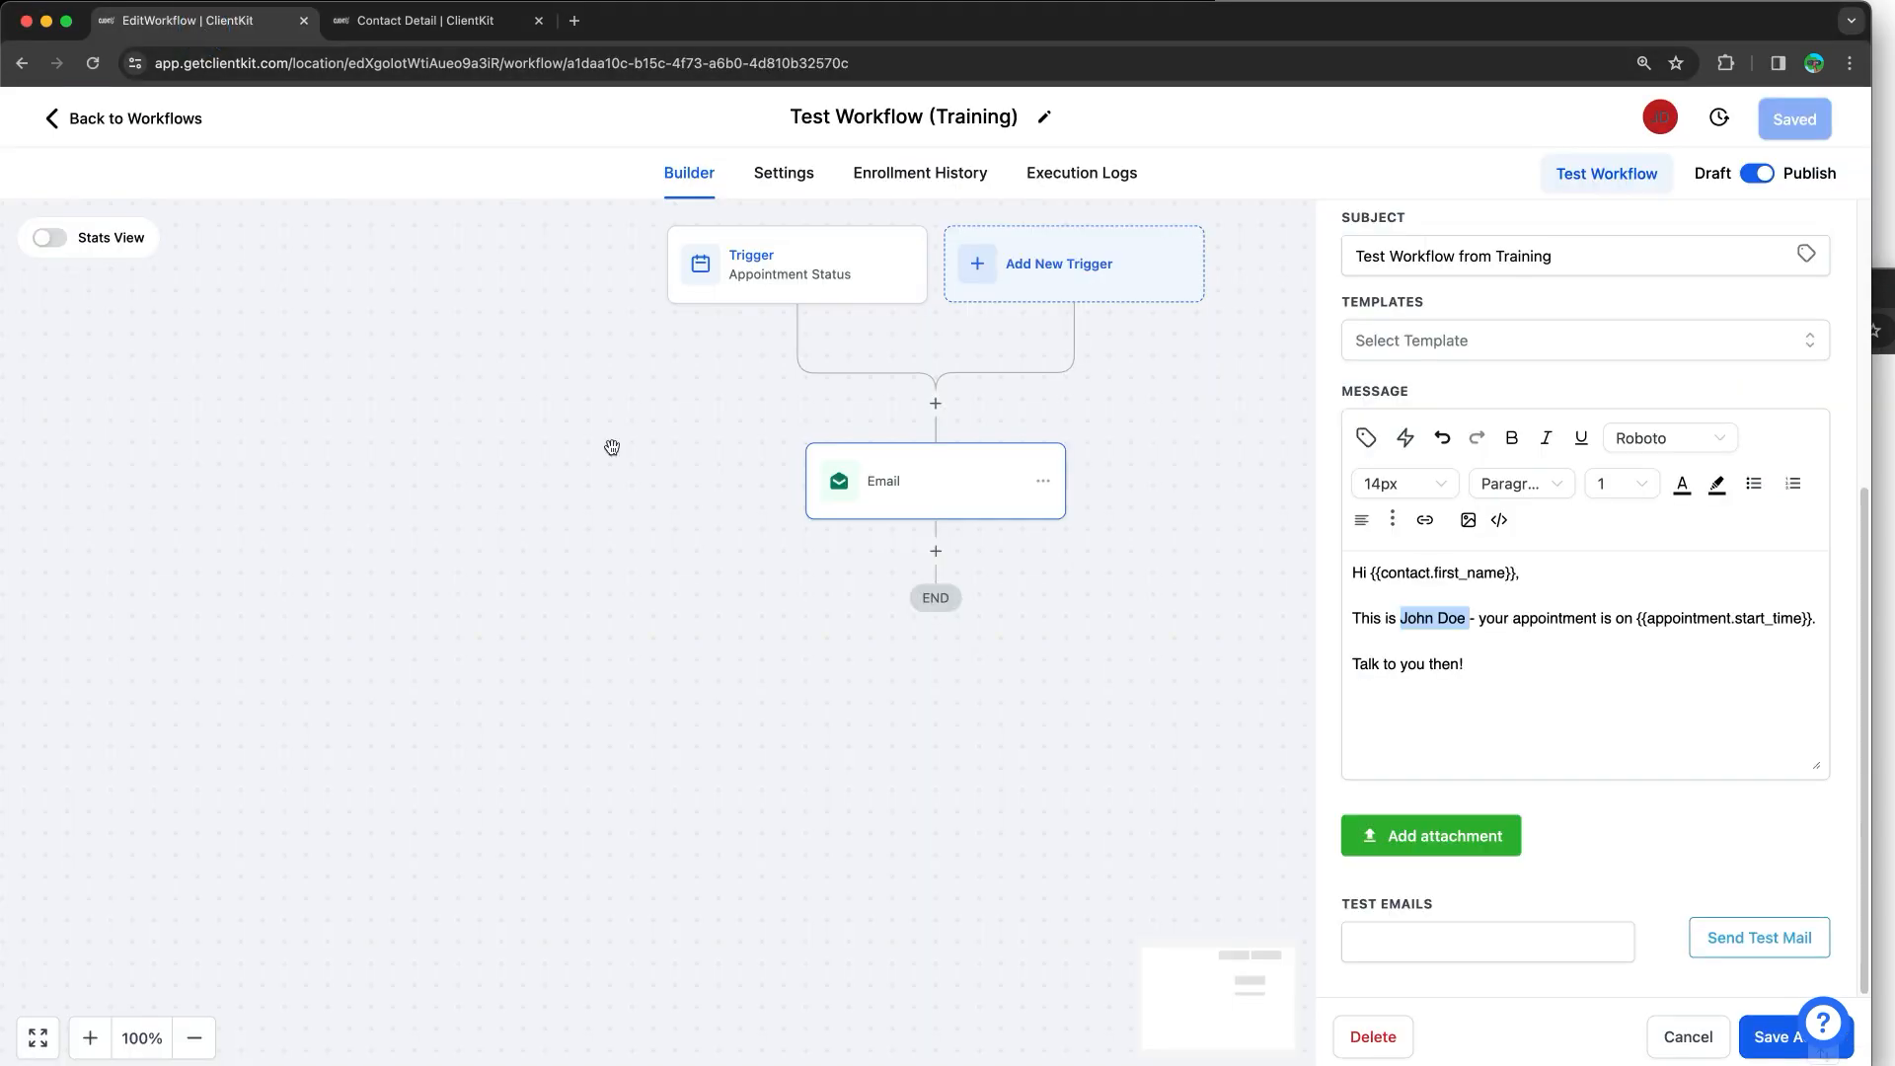
pyautogui.click(820, 247)
pyautogui.click(749, 509)
# Step: Open the Email step and review the Enrollment History (Finished run) and Execution Logs
pyautogui.click(875, 483)
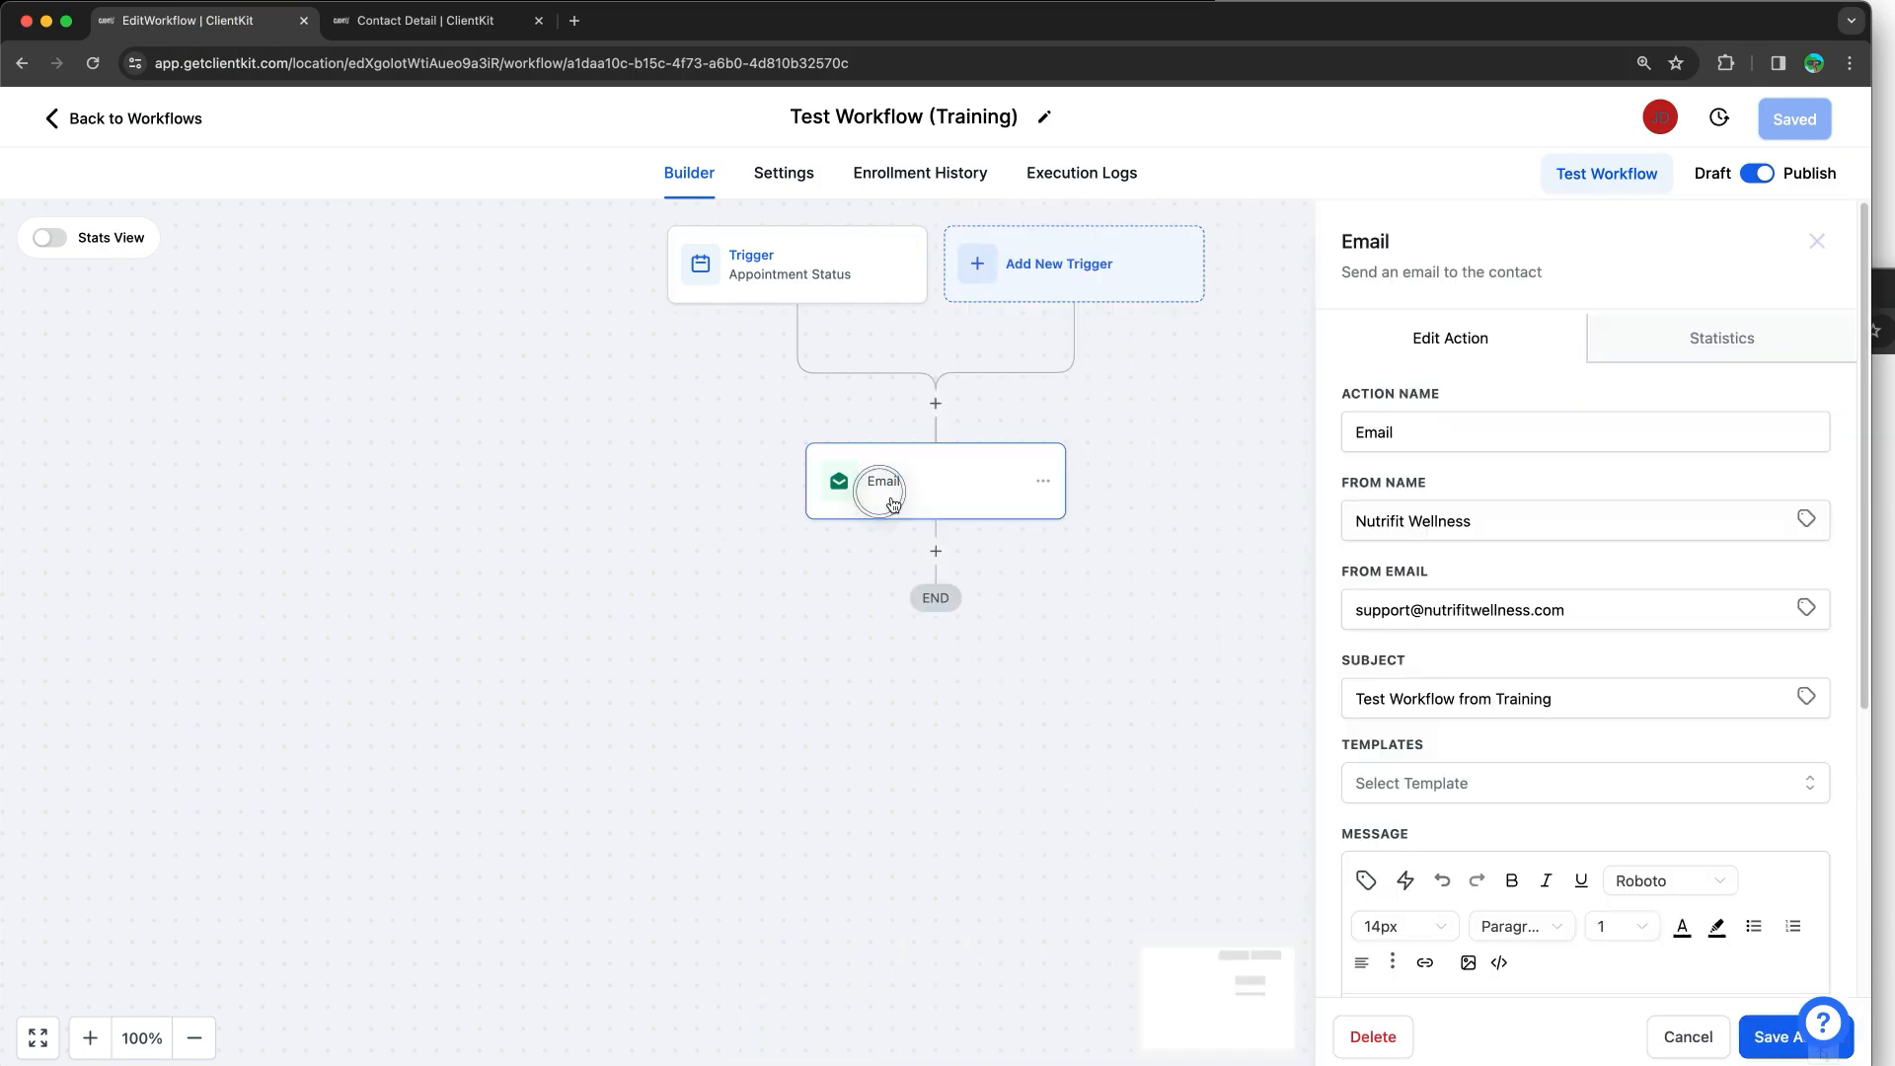
pyautogui.scroll(-2, 1588, 535)
pyautogui.scroll(-3, 1588, 535)
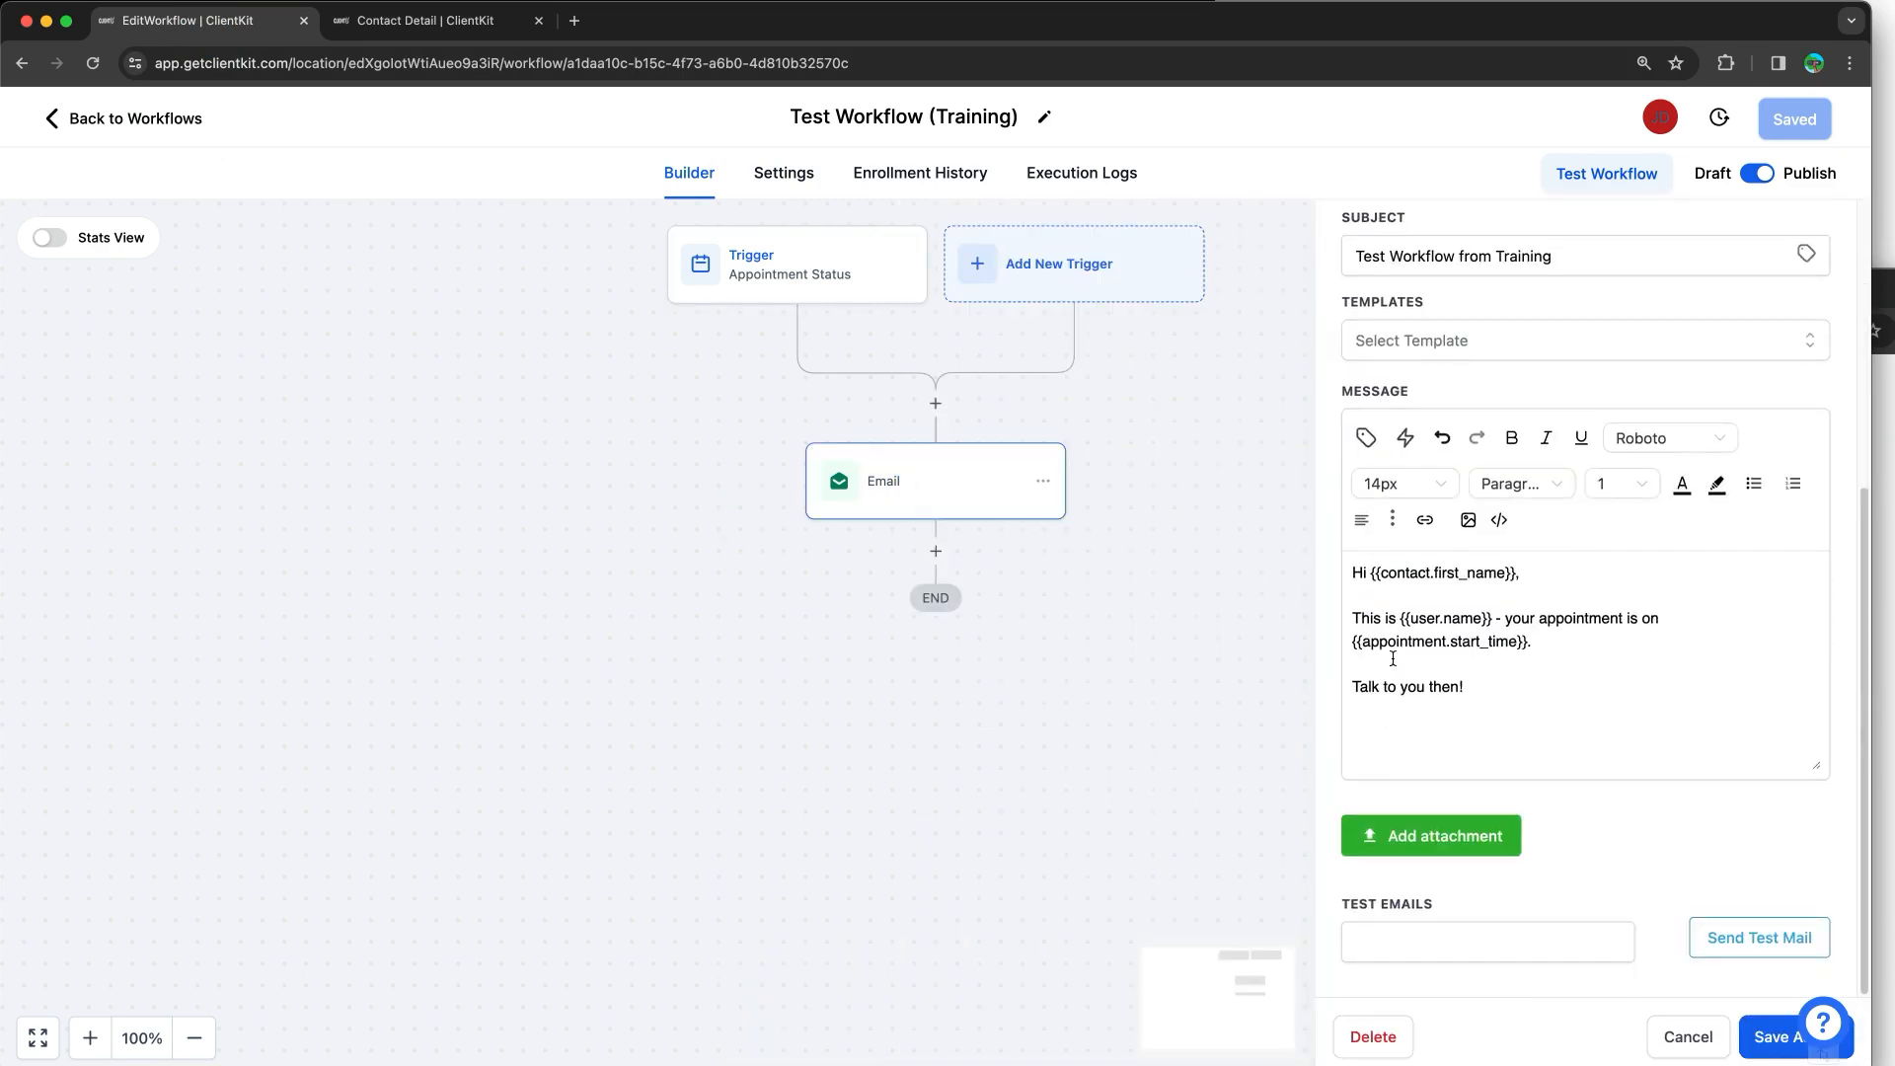
pyautogui.click(955, 183)
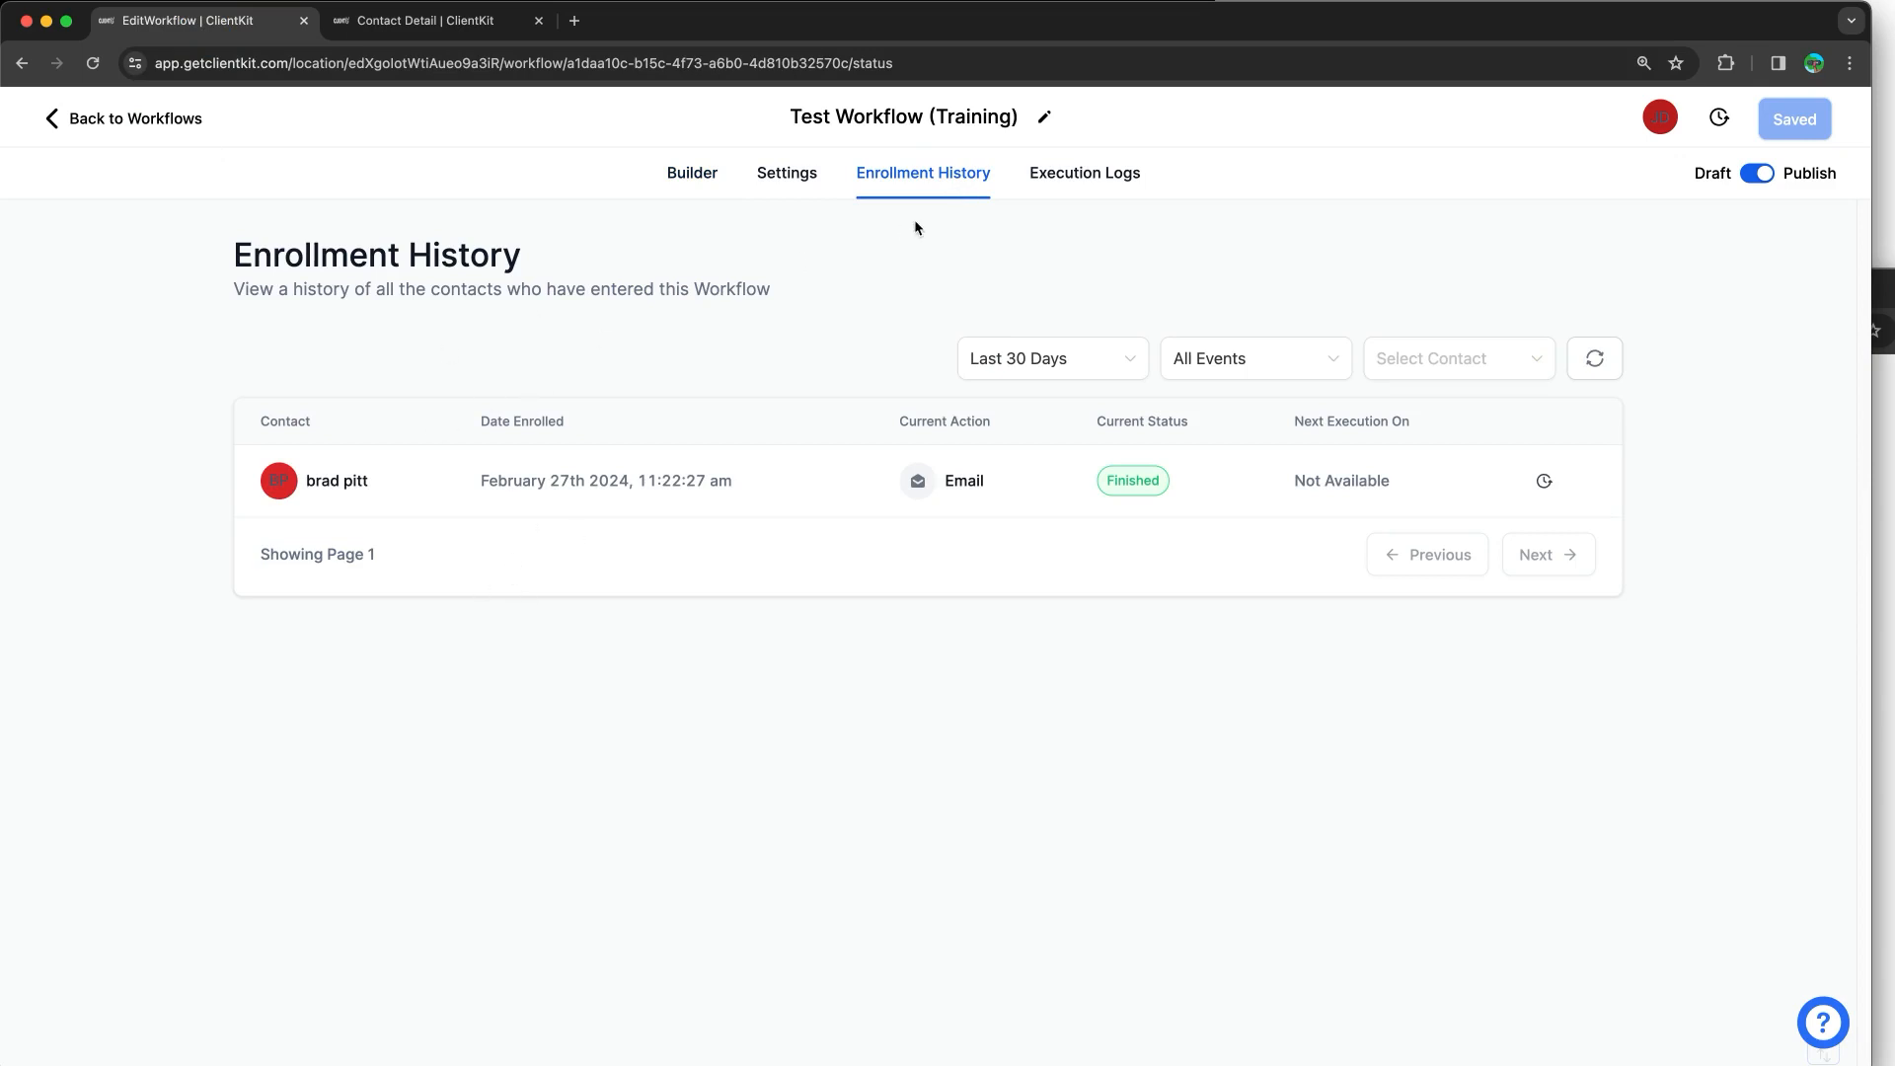
pyautogui.click(1023, 183)
# Step: Start a workflow test run and open the contact list, circling the test feature and trigger
pyautogui.click(786, 173)
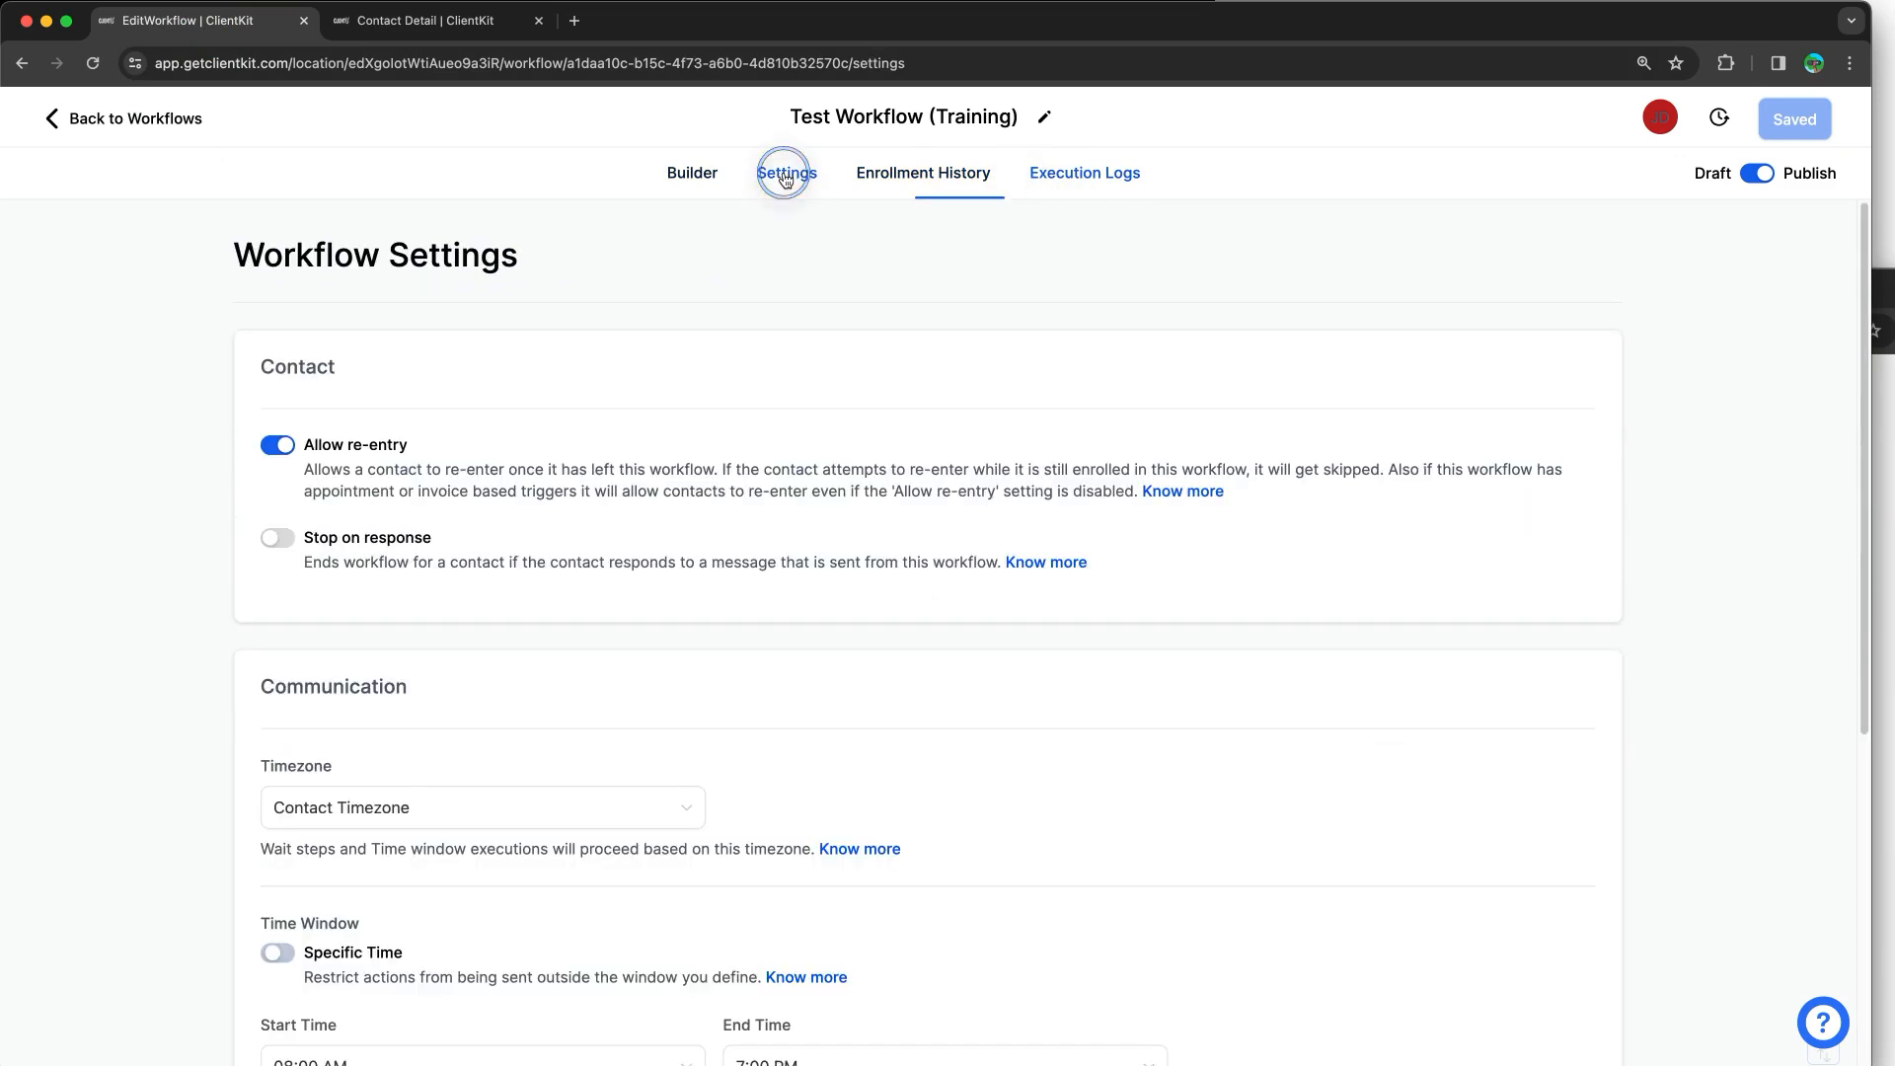
pyautogui.click(712, 177)
pyautogui.click(1622, 188)
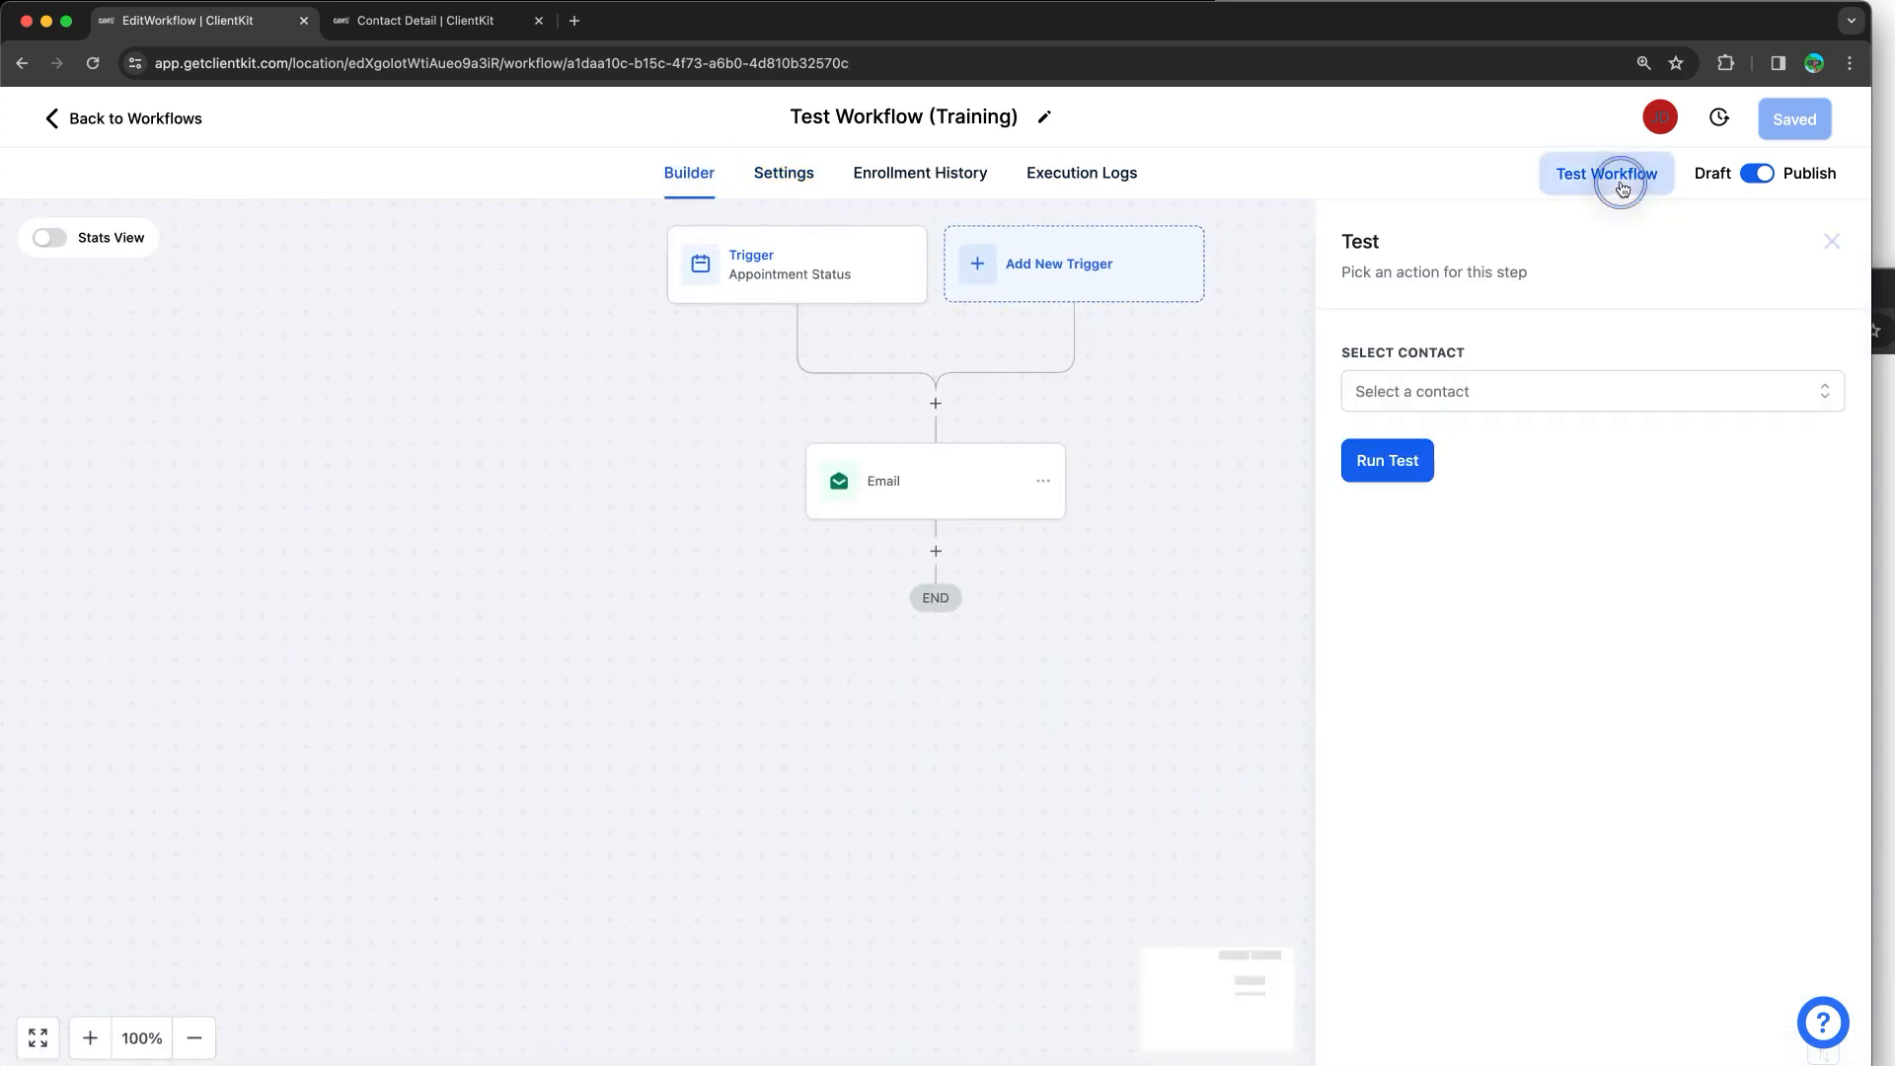
pyautogui.click(1446, 381)
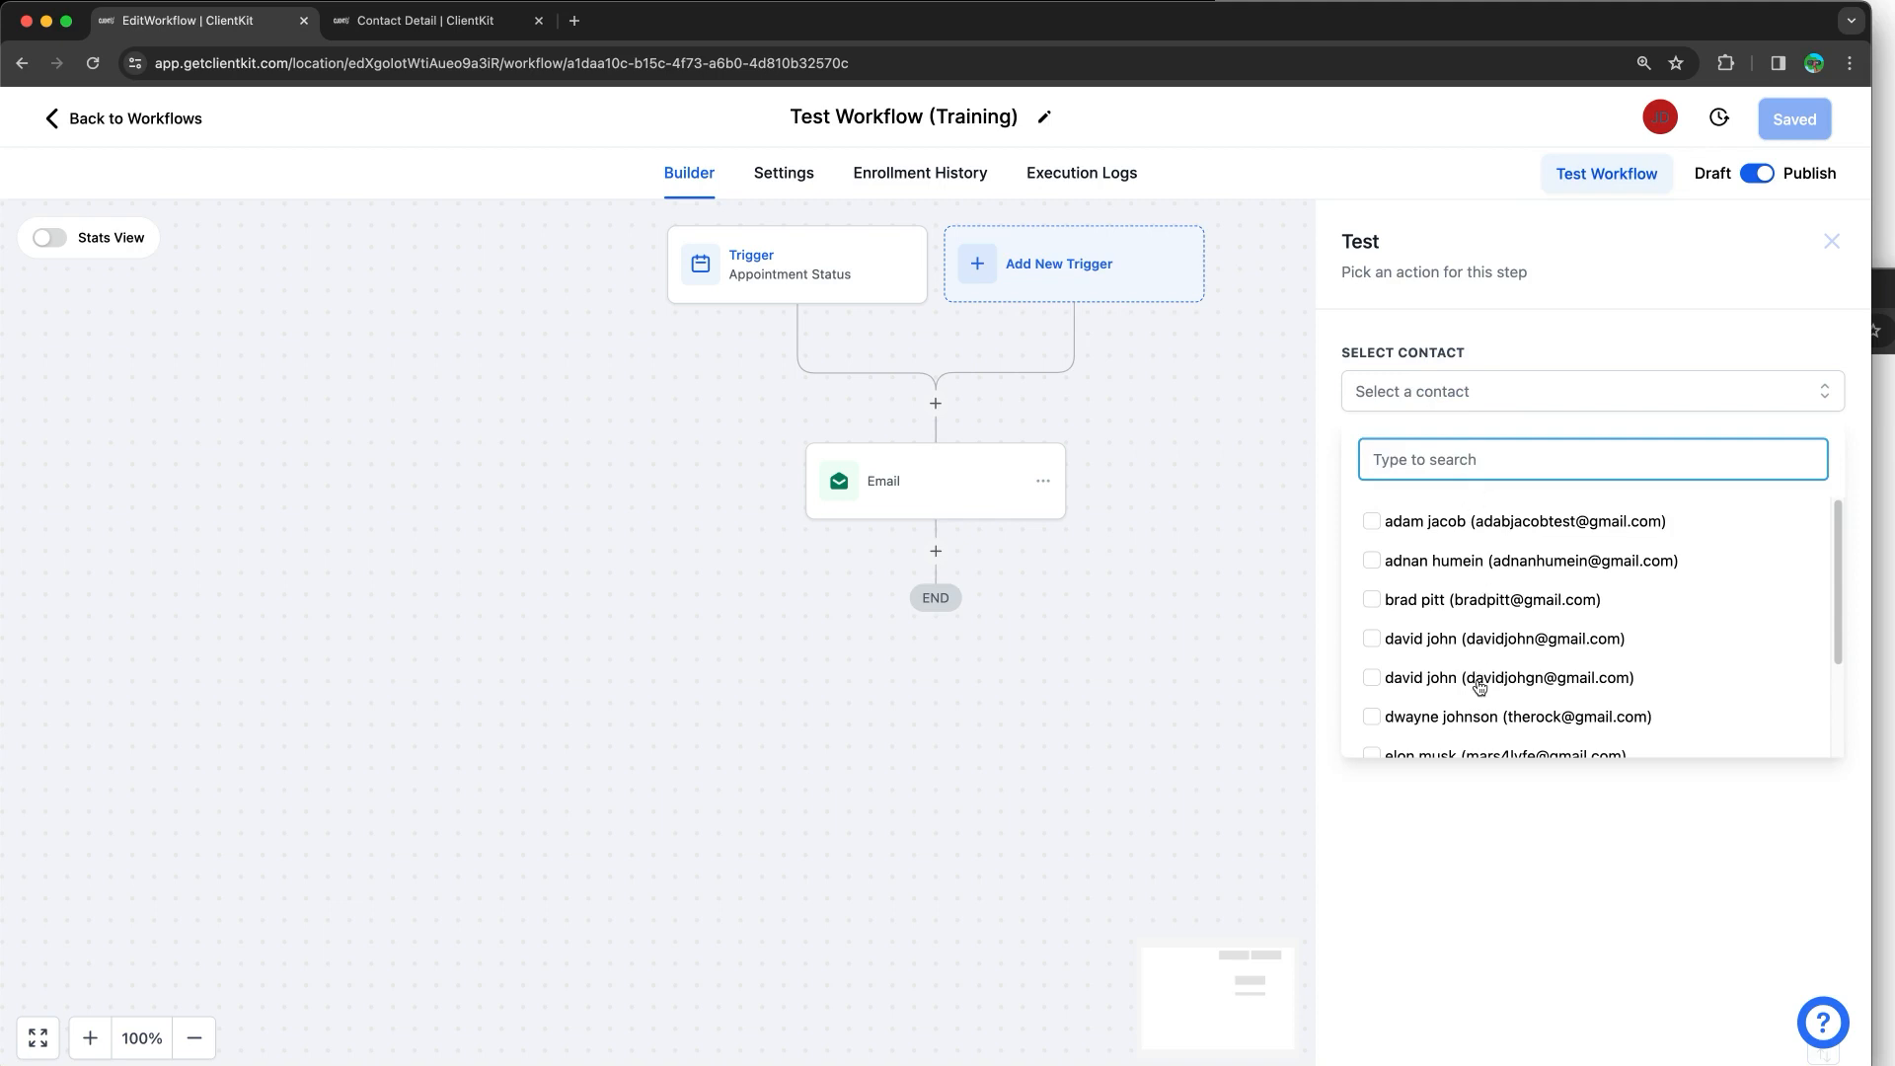
pyautogui.hotkey('ctrl', 'a')
pyautogui.moveTo(1635, 148)
pyautogui.mouseDown()
pyautogui.moveTo(1514, 148)
pyautogui.moveTo(1696, 203)
pyautogui.moveTo(1675, 153)
pyautogui.mouseUp()
pyautogui.moveTo(637, 211)
pyautogui.mouseDown()
pyautogui.moveTo(951, 220)
pyautogui.moveTo(648, 317)
pyautogui.moveTo(647, 224)
pyautogui.mouseUp()
pyautogui.press('Escape')
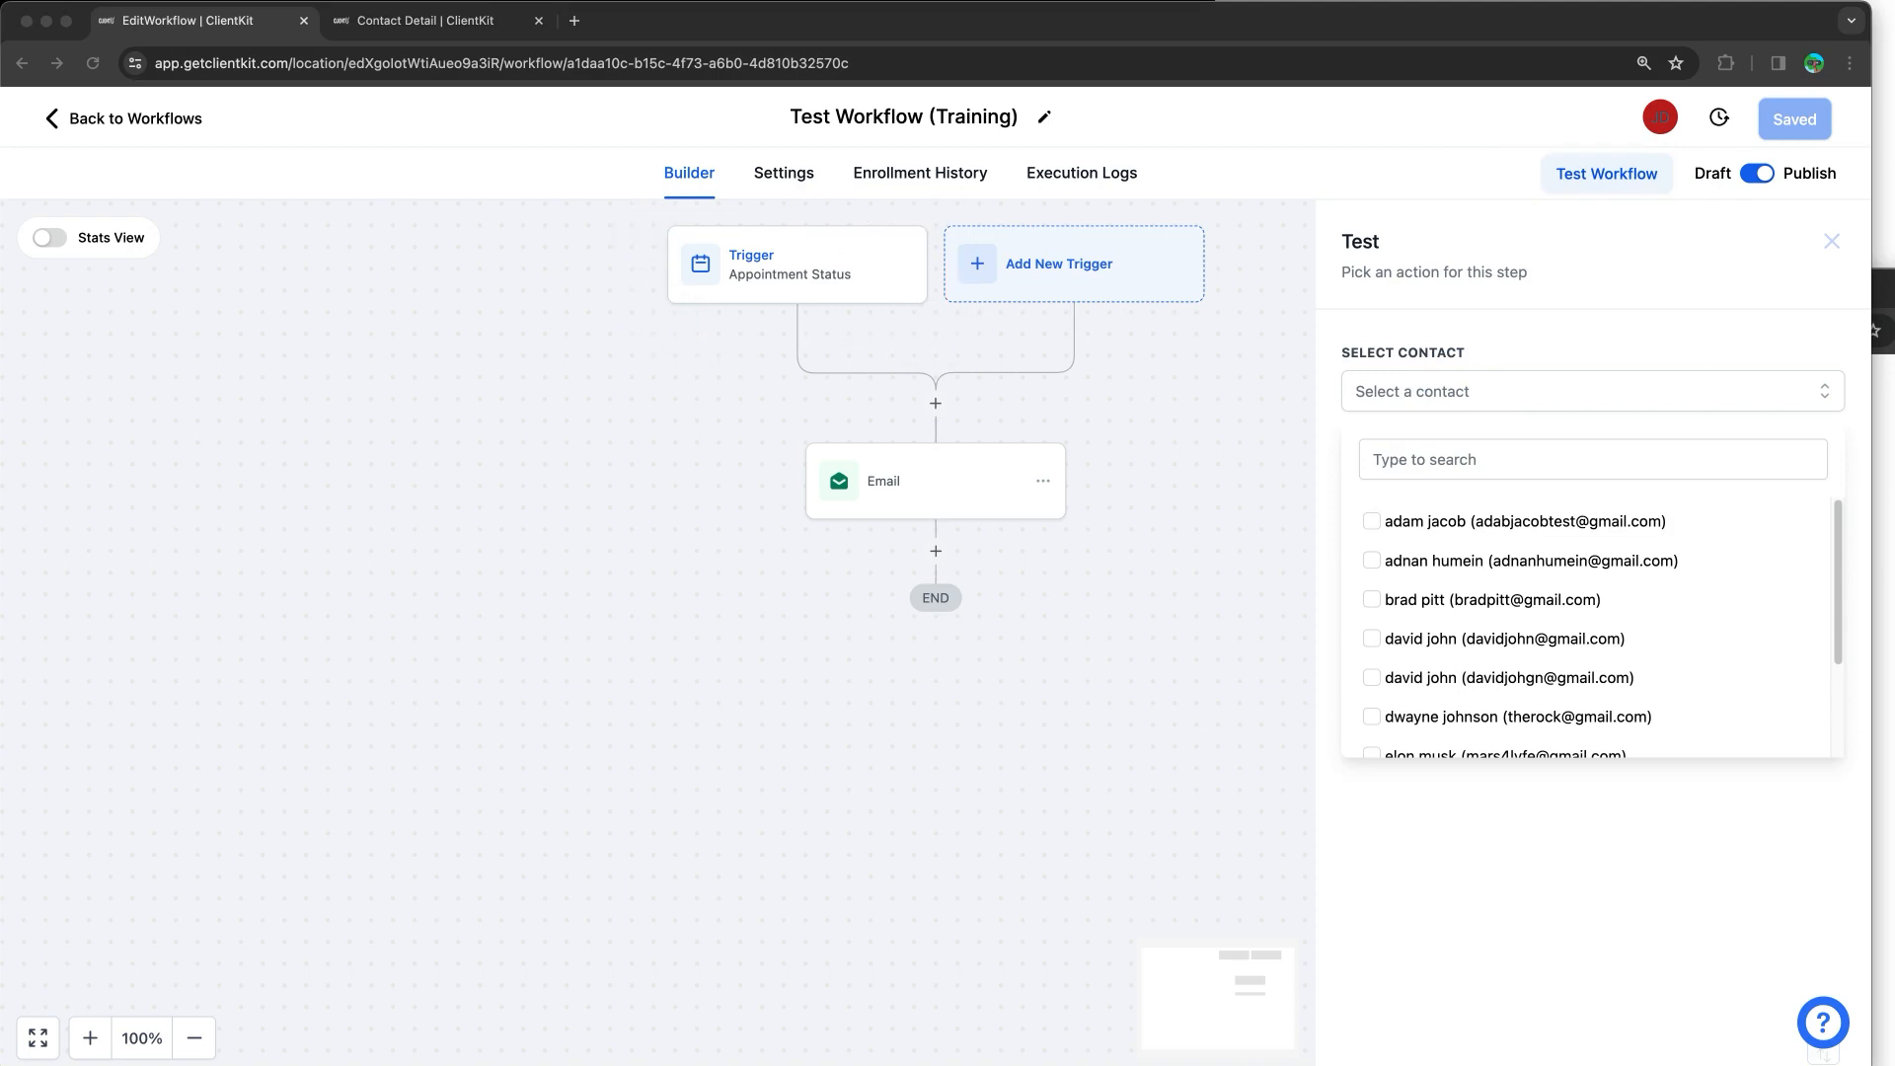
# Step: Recheck the appointment date in the sent email, then bring the testing notes forward
pyautogui.click(494, 21)
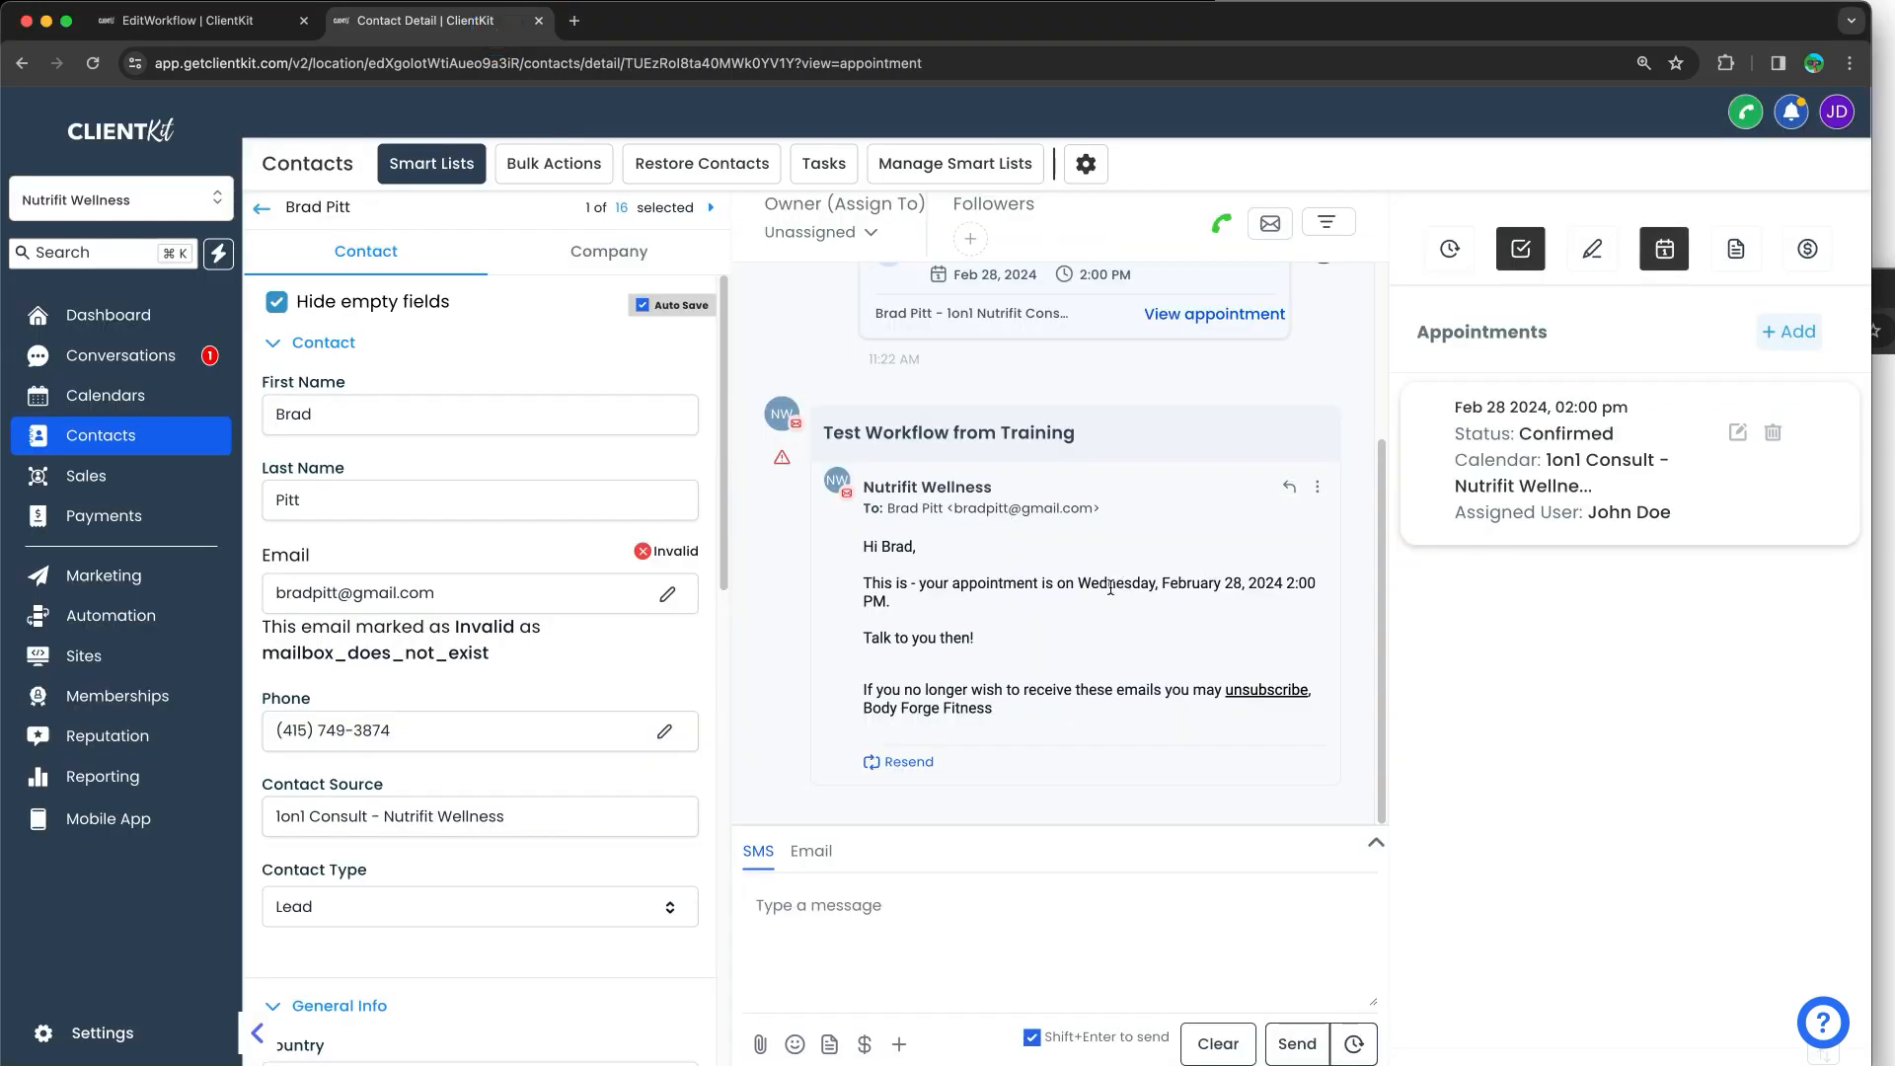
pyautogui.moveTo(1081, 580); pyautogui.dragTo(1106, 607)
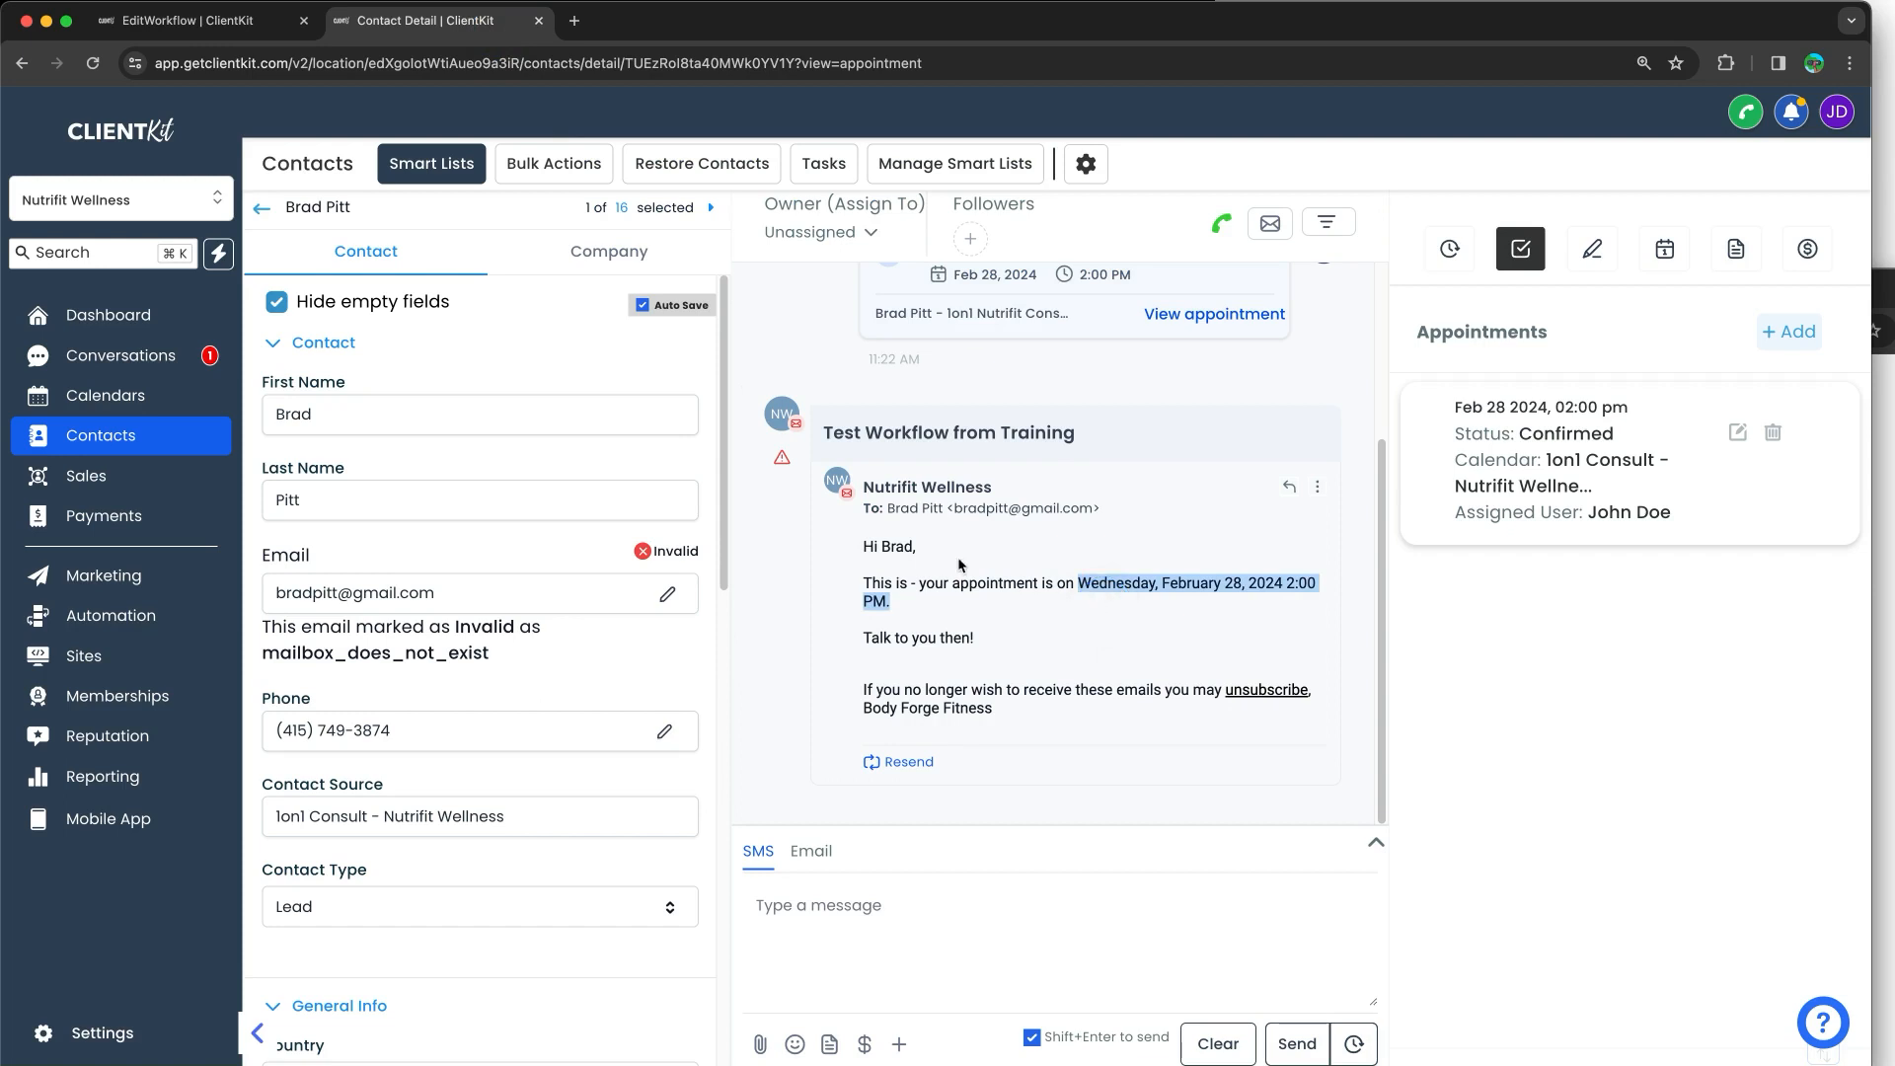
pyautogui.click(193, 27)
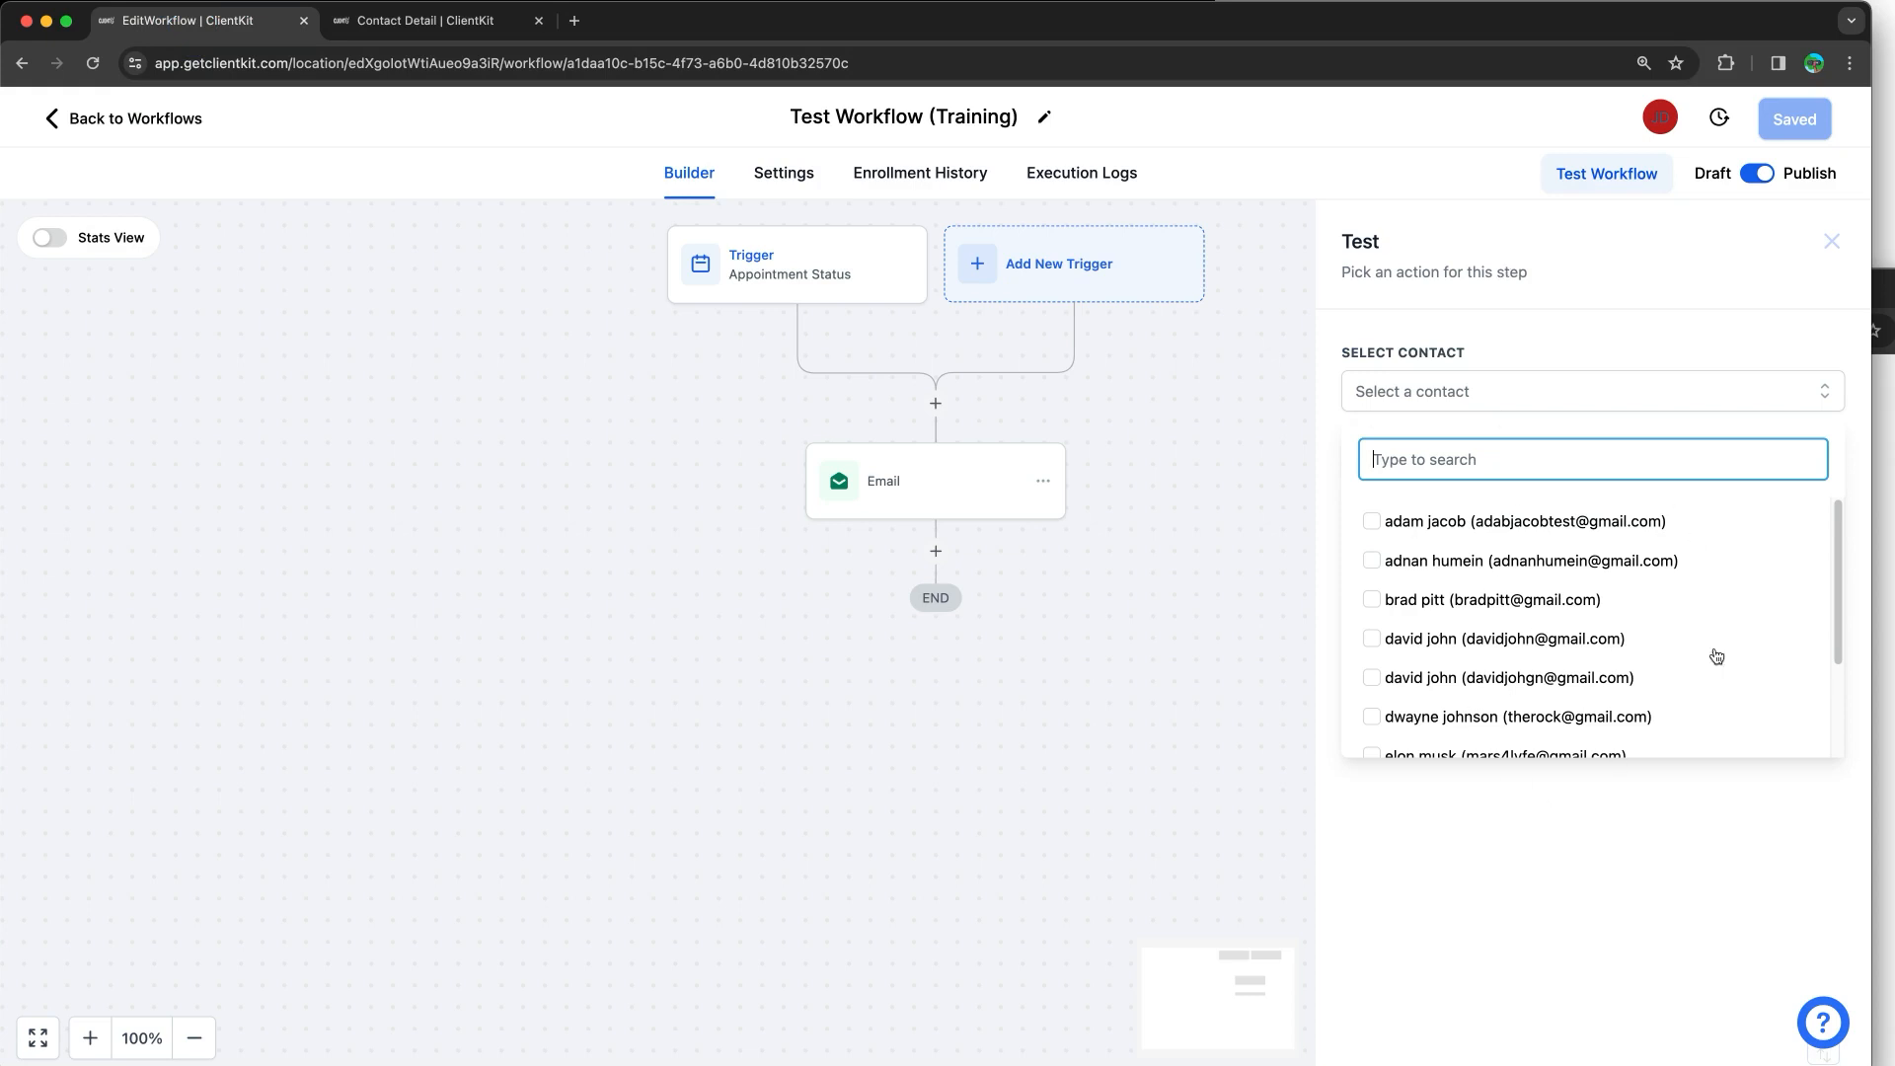
pyautogui.click(1886, 208)
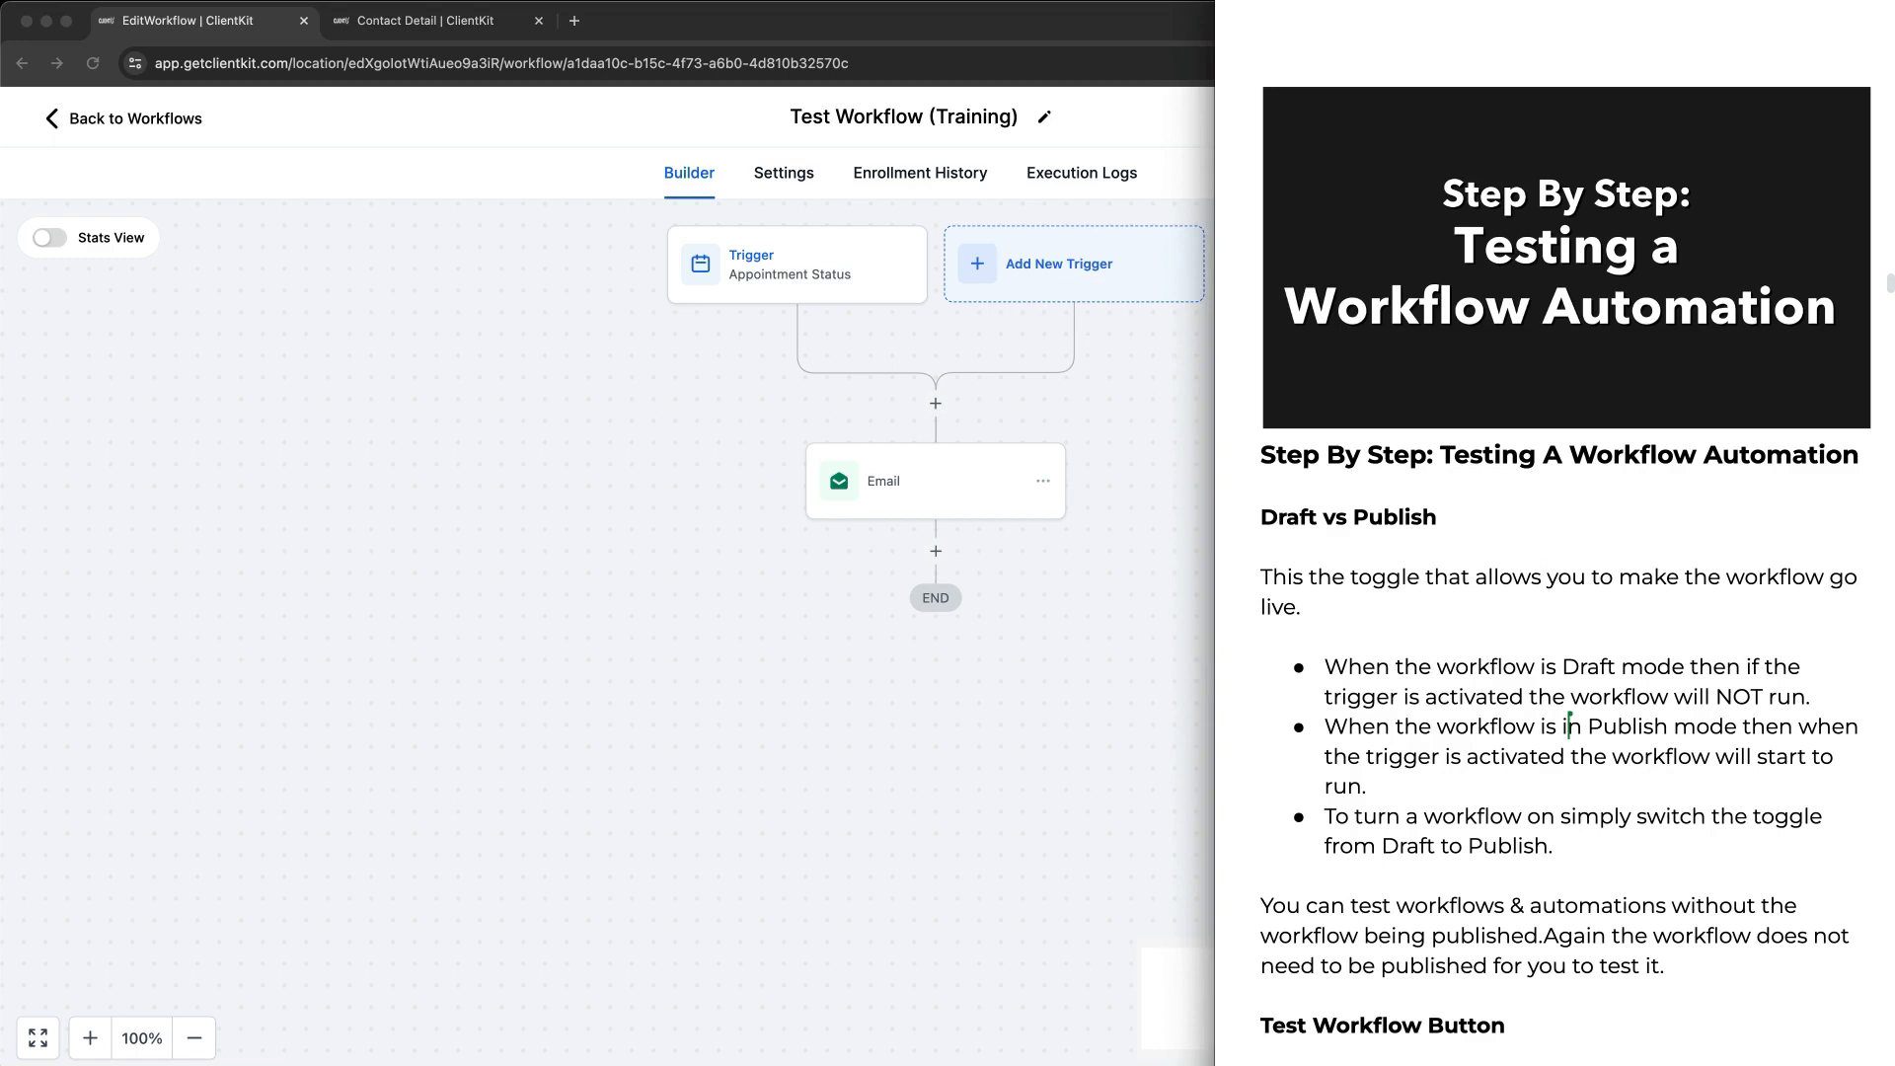
# Step: Scroll the testing notes down to the Execution Logs section, then return to the workflow builder
pyautogui.scroll(-10, 1654, 324)
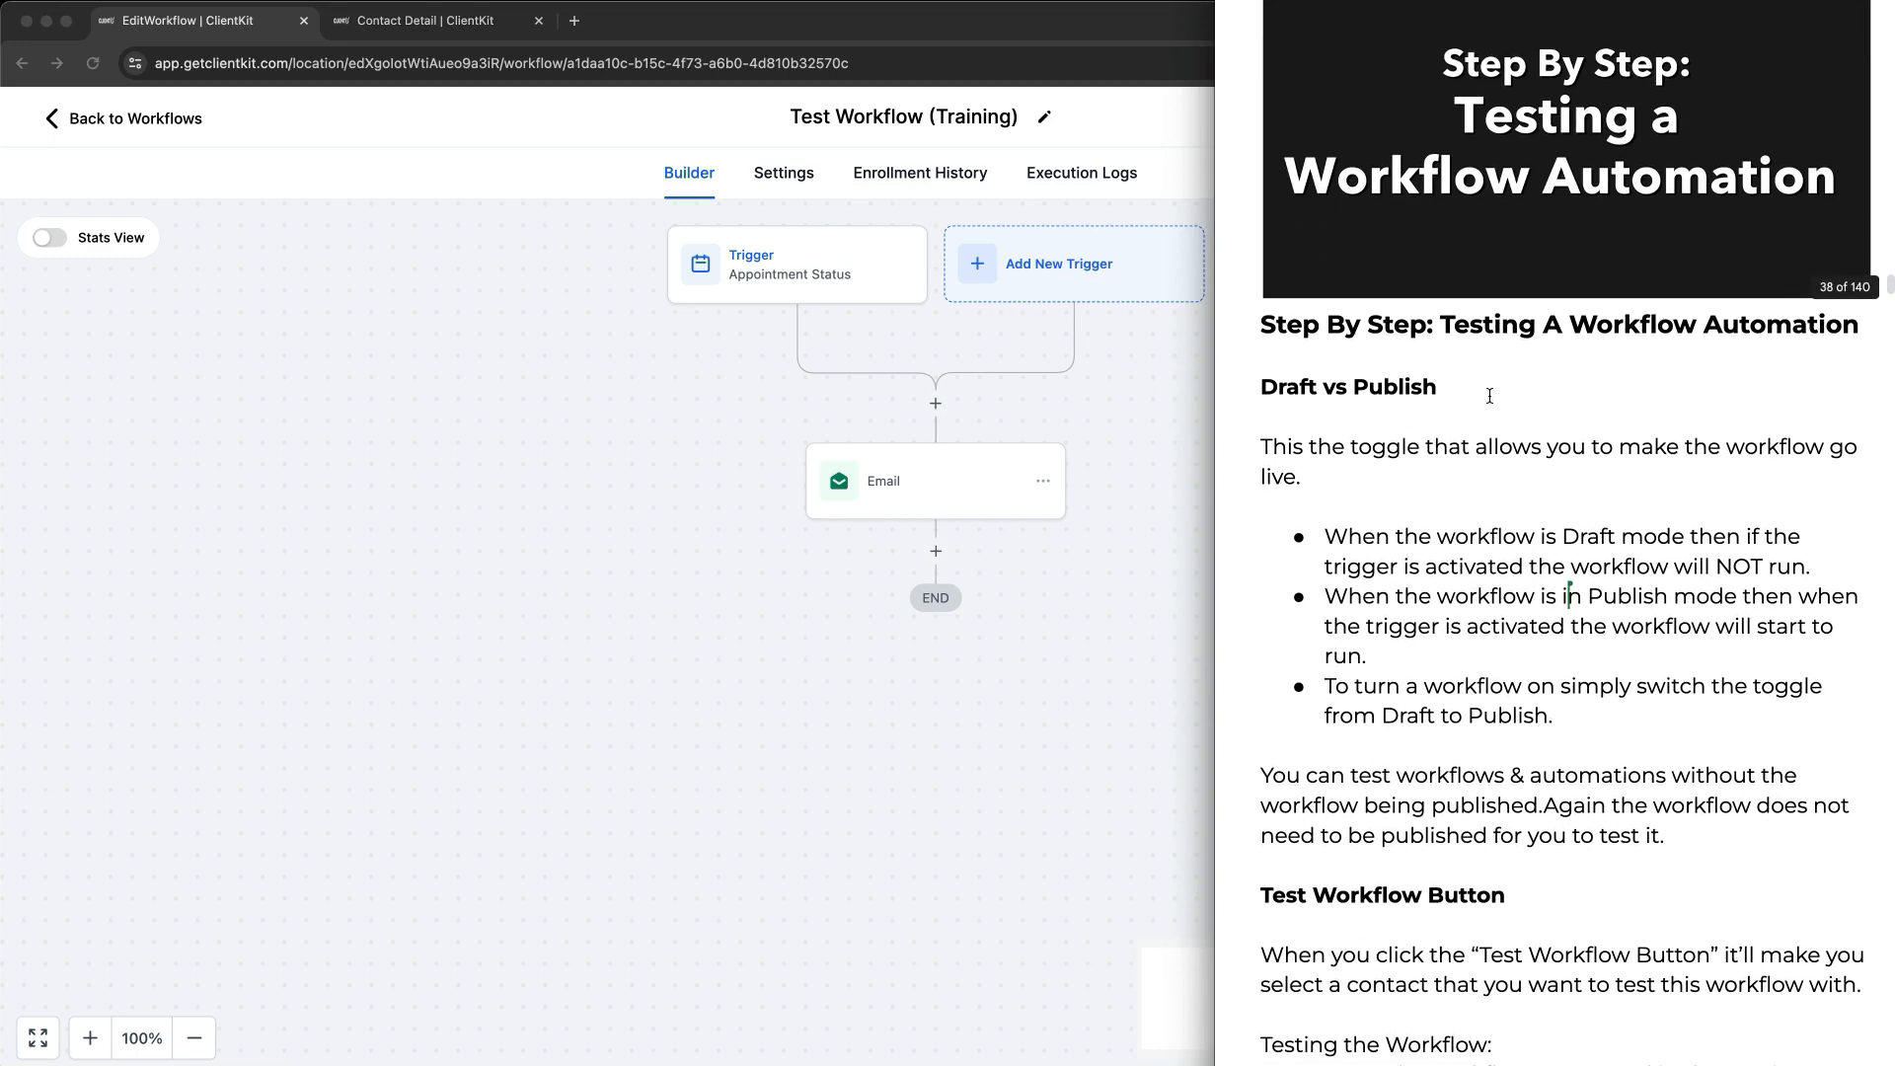
pyautogui.scroll(-6, 1407, 389)
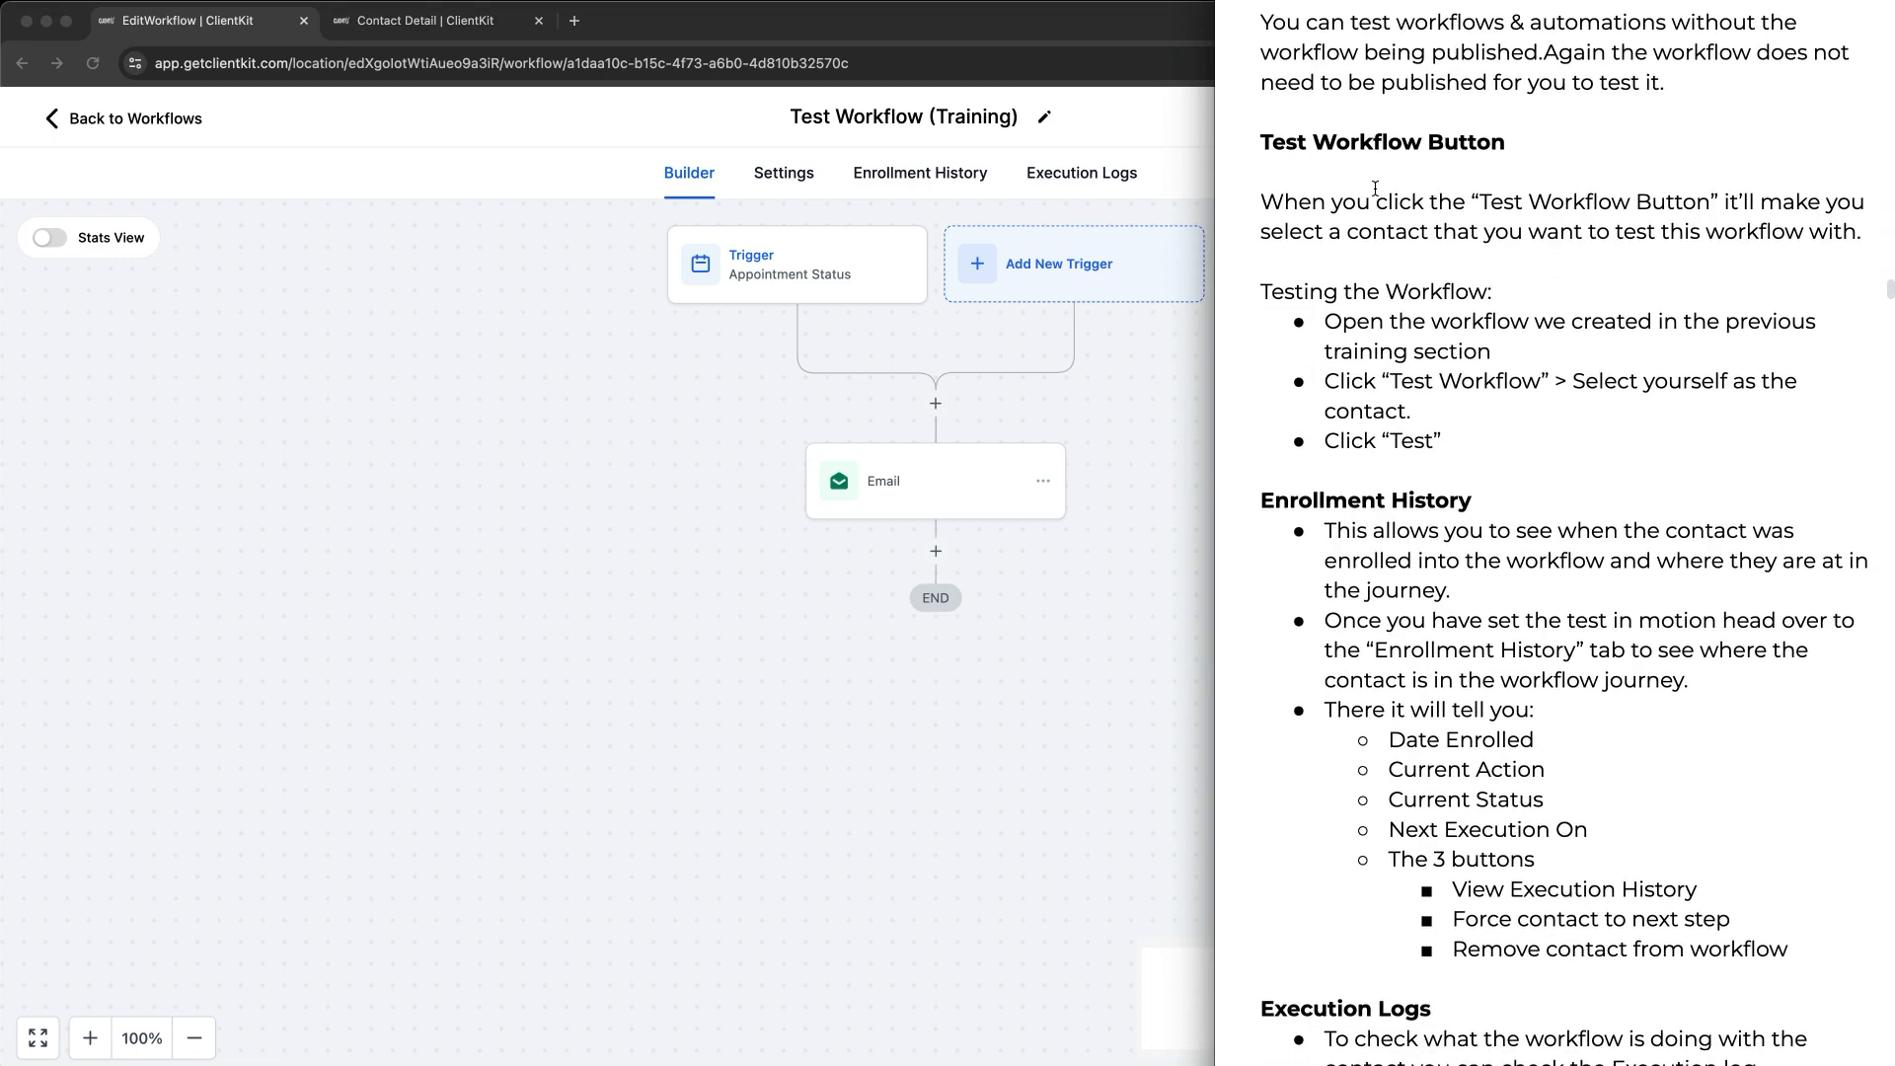
pyautogui.scroll(-4, 1451, 350)
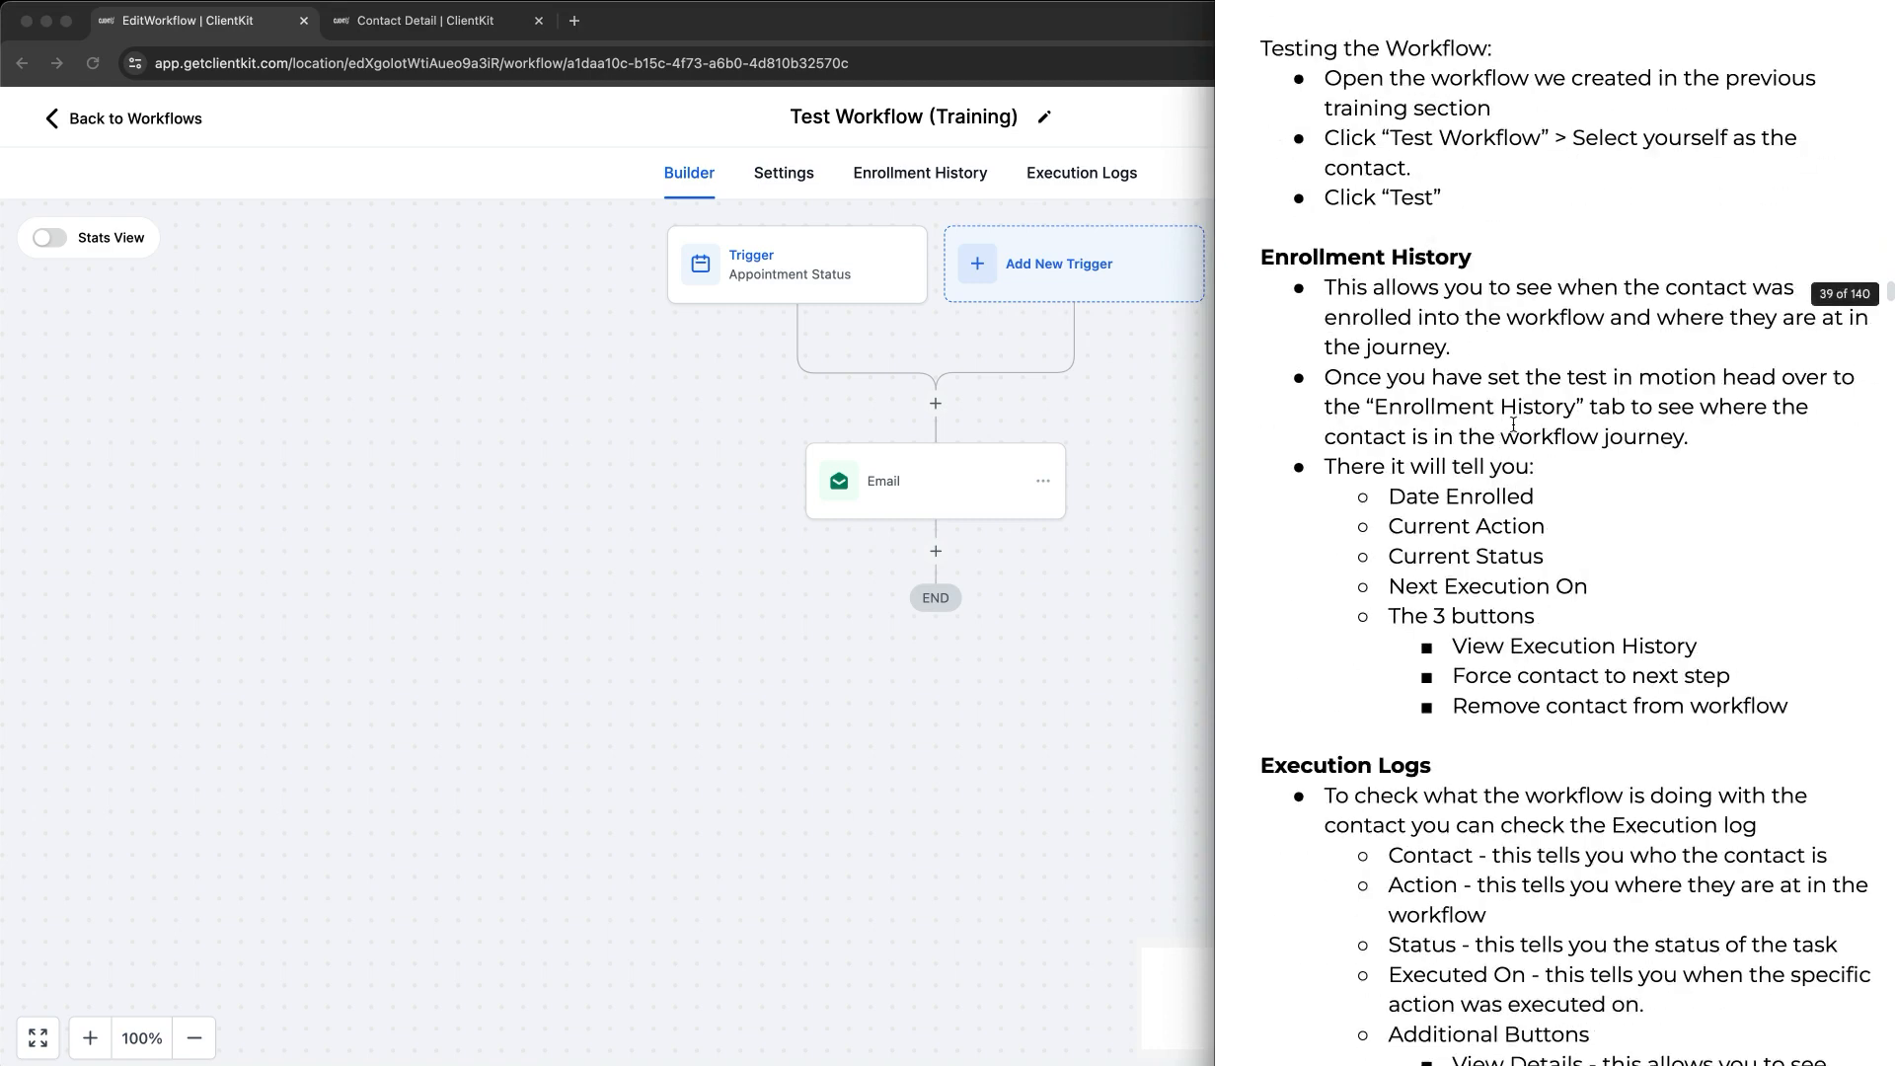
pyautogui.scroll(-10, 1507, 435)
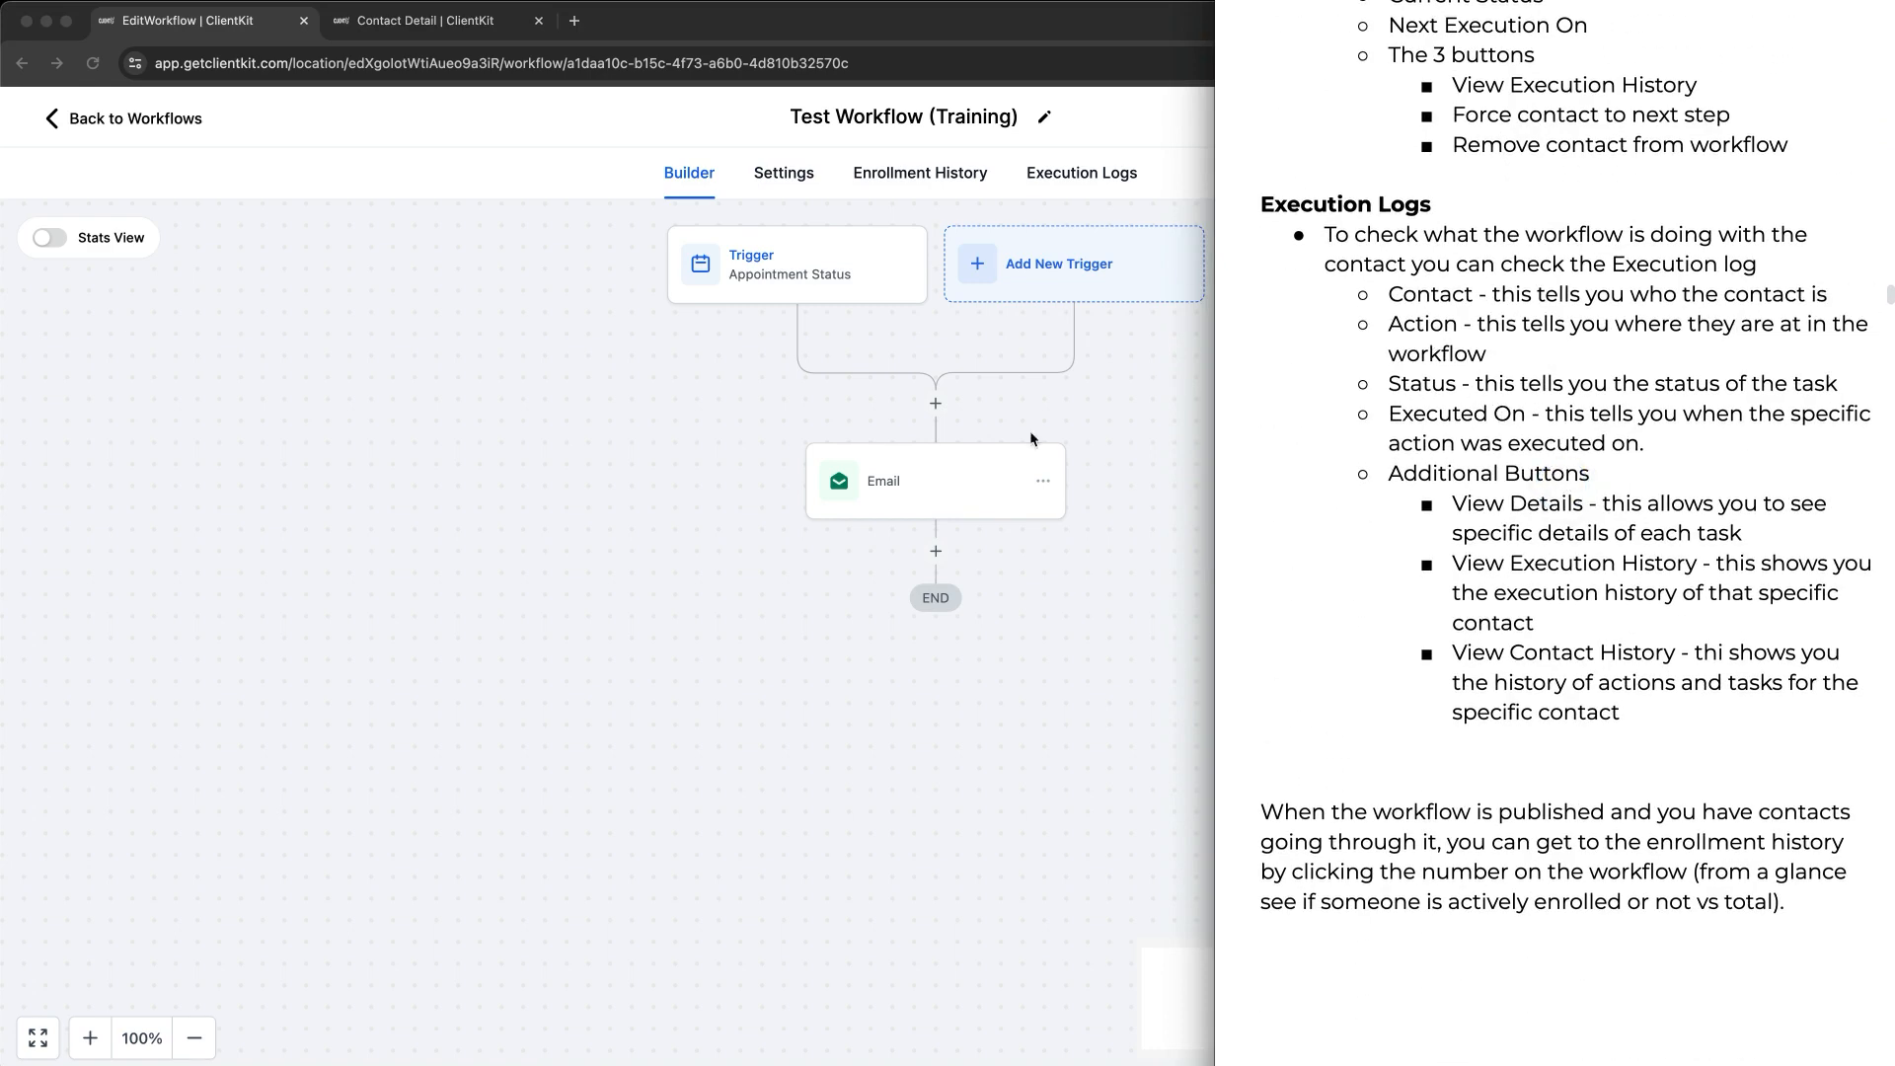
pyautogui.click(622, 376)
# Step: Close the test panel and append ' - ' plus the test contact's name to the workflow title
pyautogui.click(857, 150)
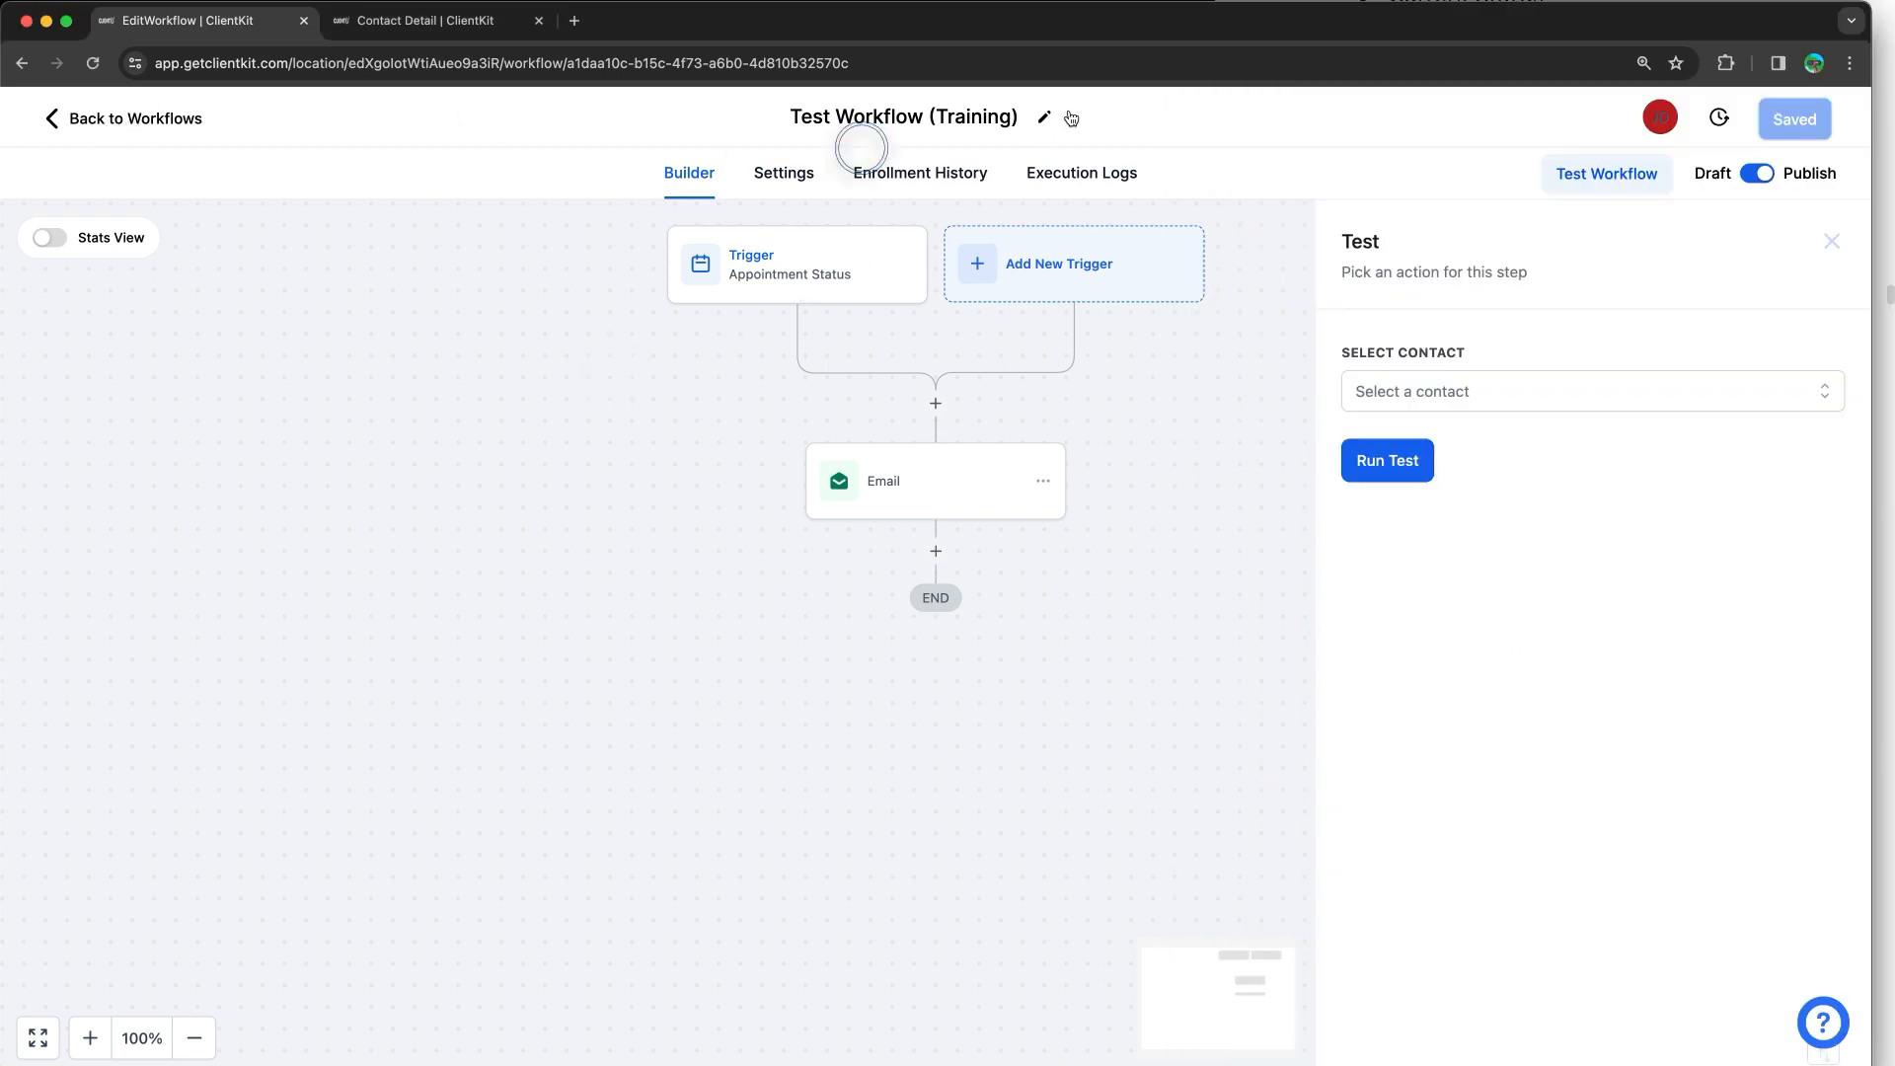
pyautogui.click(1027, 116)
pyautogui.click(909, 116)
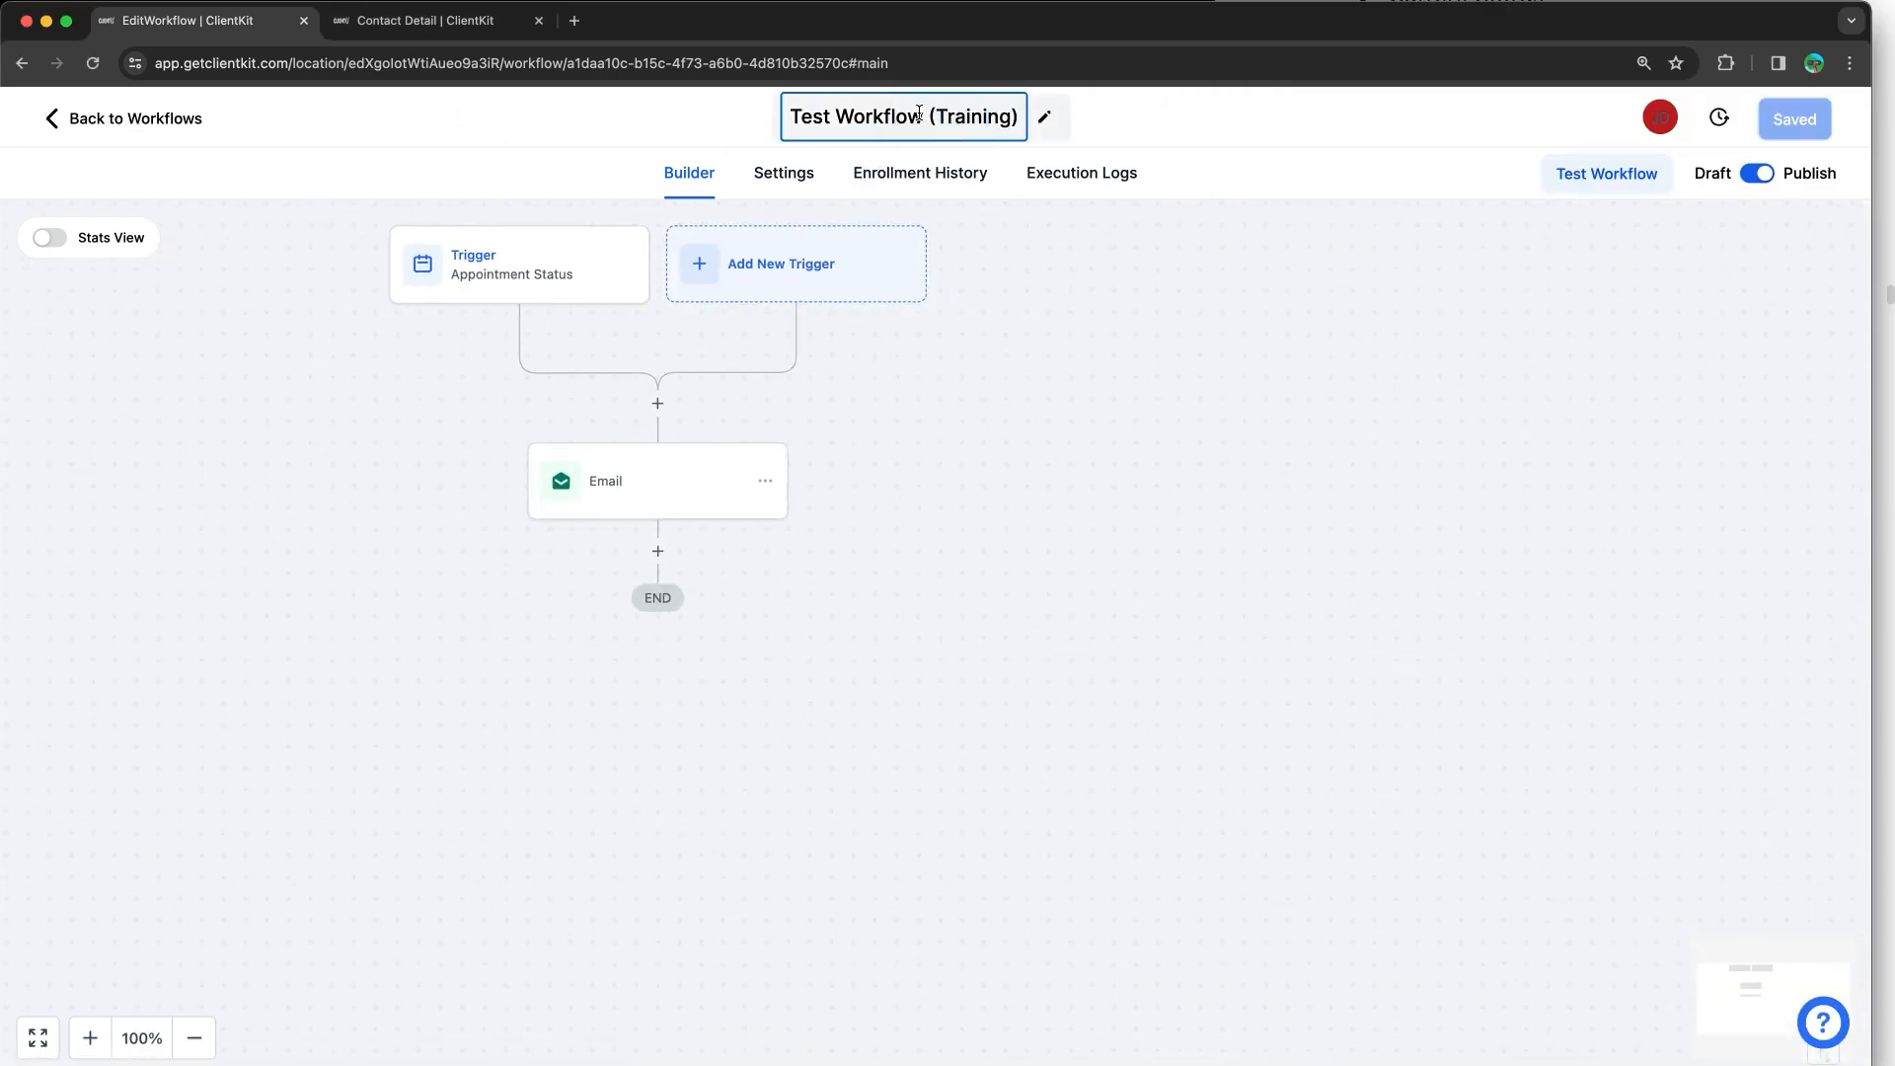
pyautogui.write('- Bradd Pl')
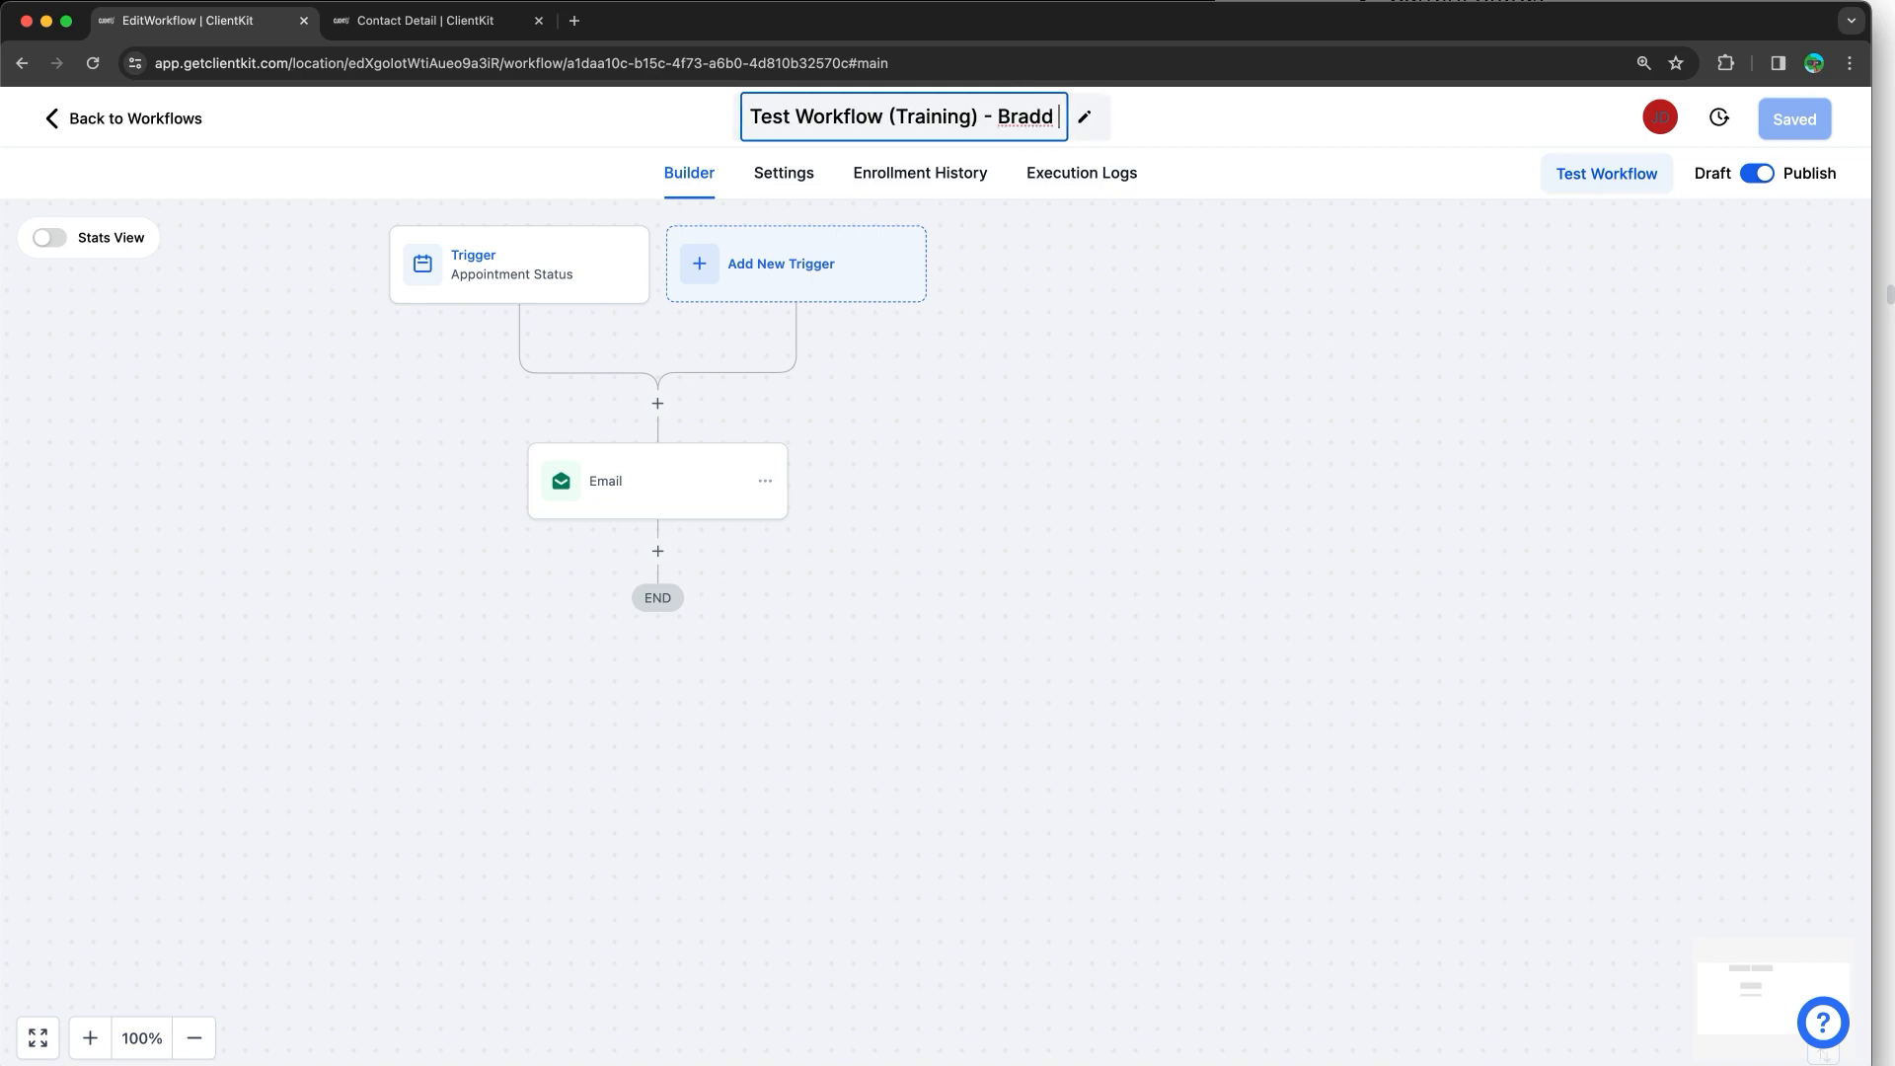
pyautogui.press('BackSpace')
pyautogui.press('BackSpace')
pyautogui.press('BackSpace')
pyautogui.press('BackSpace')
pyautogui.write('Pltt')
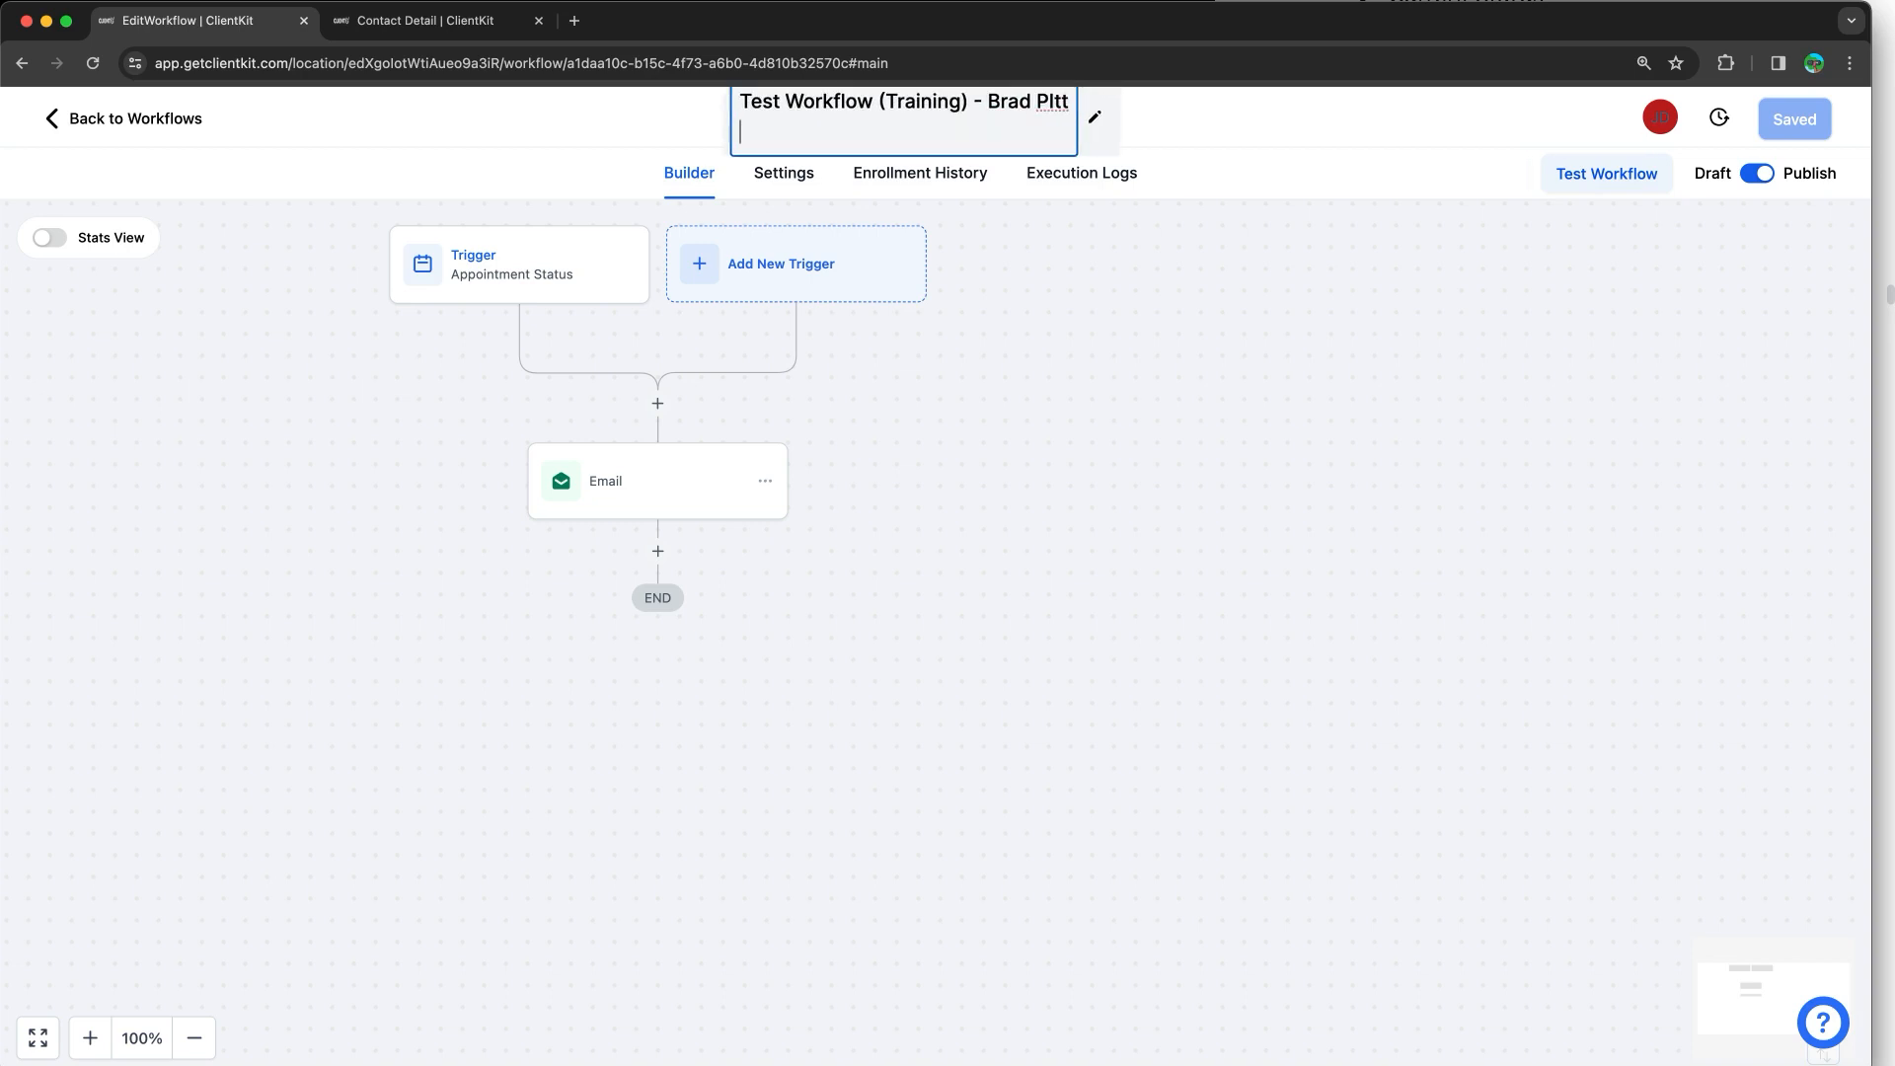
pyautogui.press('BackSpace')
pyautogui.press('BackSpace')
pyautogui.press('BackSpace')
pyautogui.write('itt')
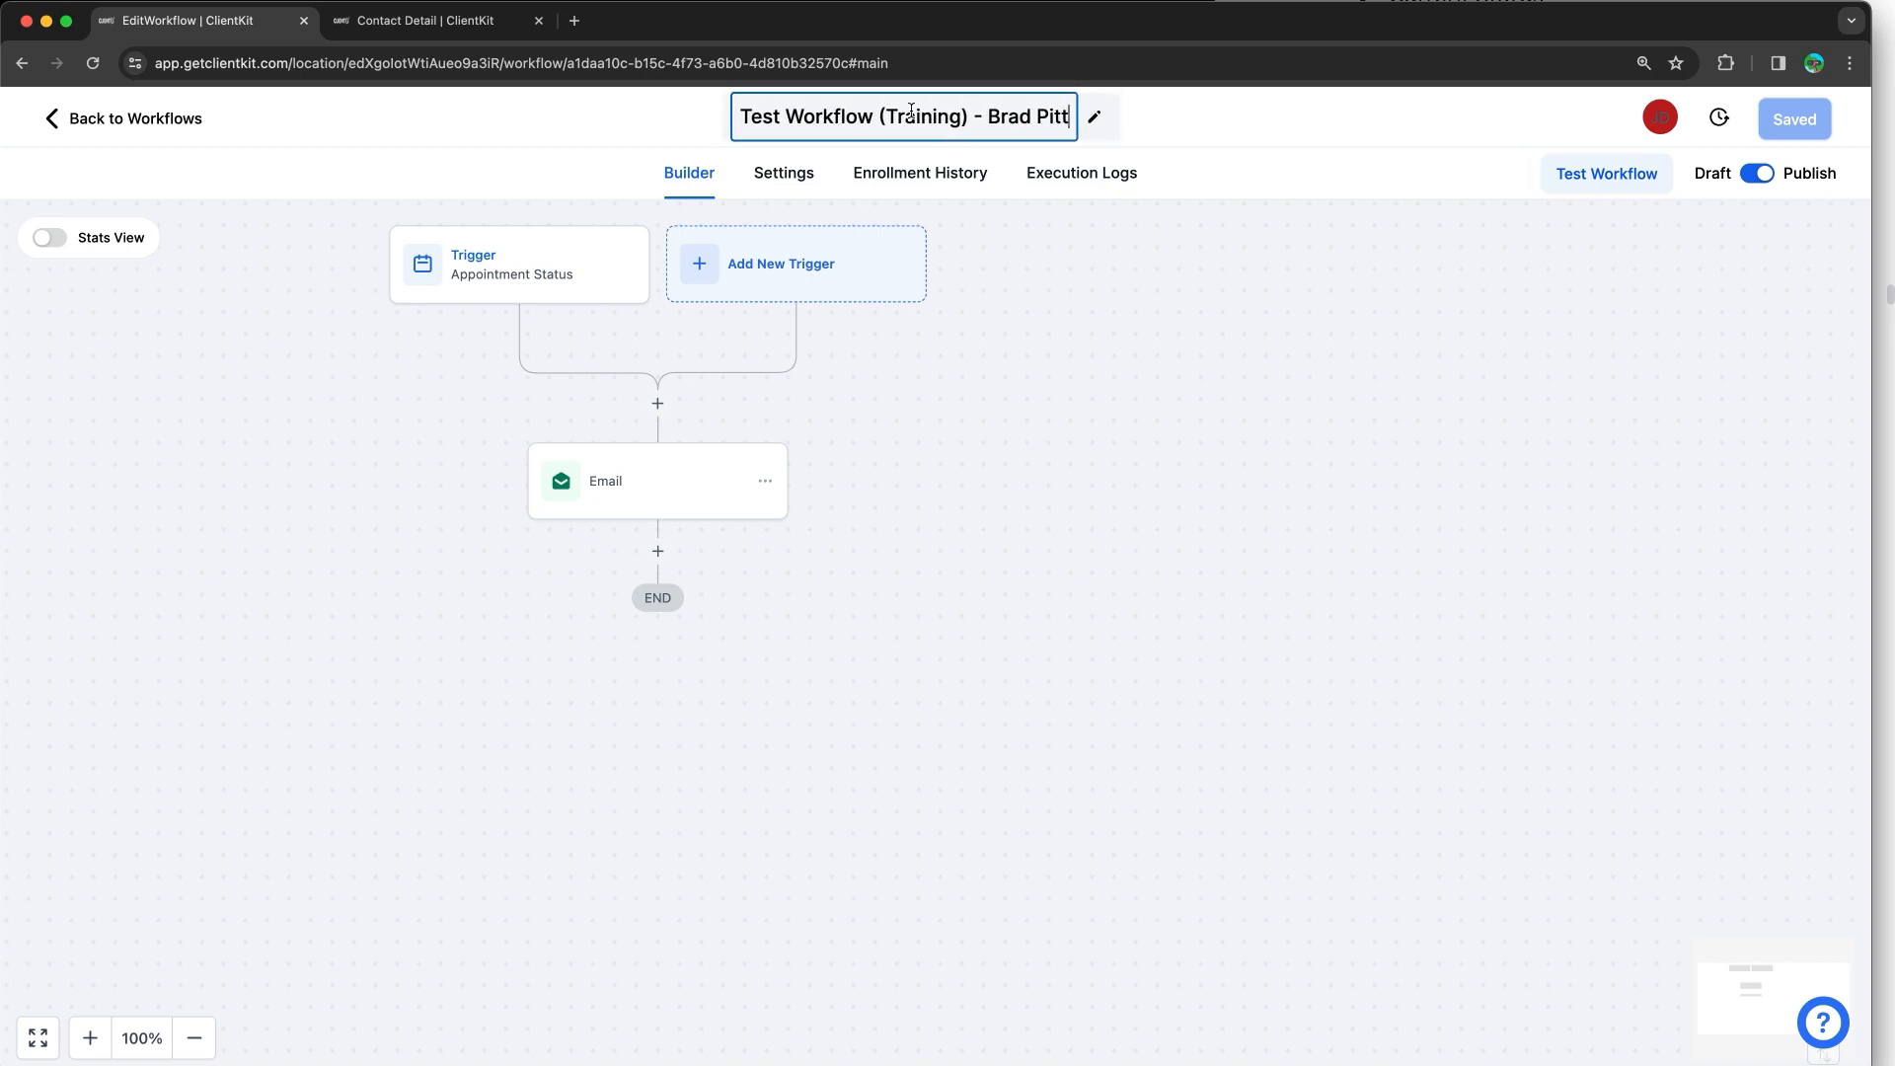
pyautogui.click(1109, 461)
# Step: Save the renamed workflow and go back to the workflow list
pyautogui.click(148, 123)
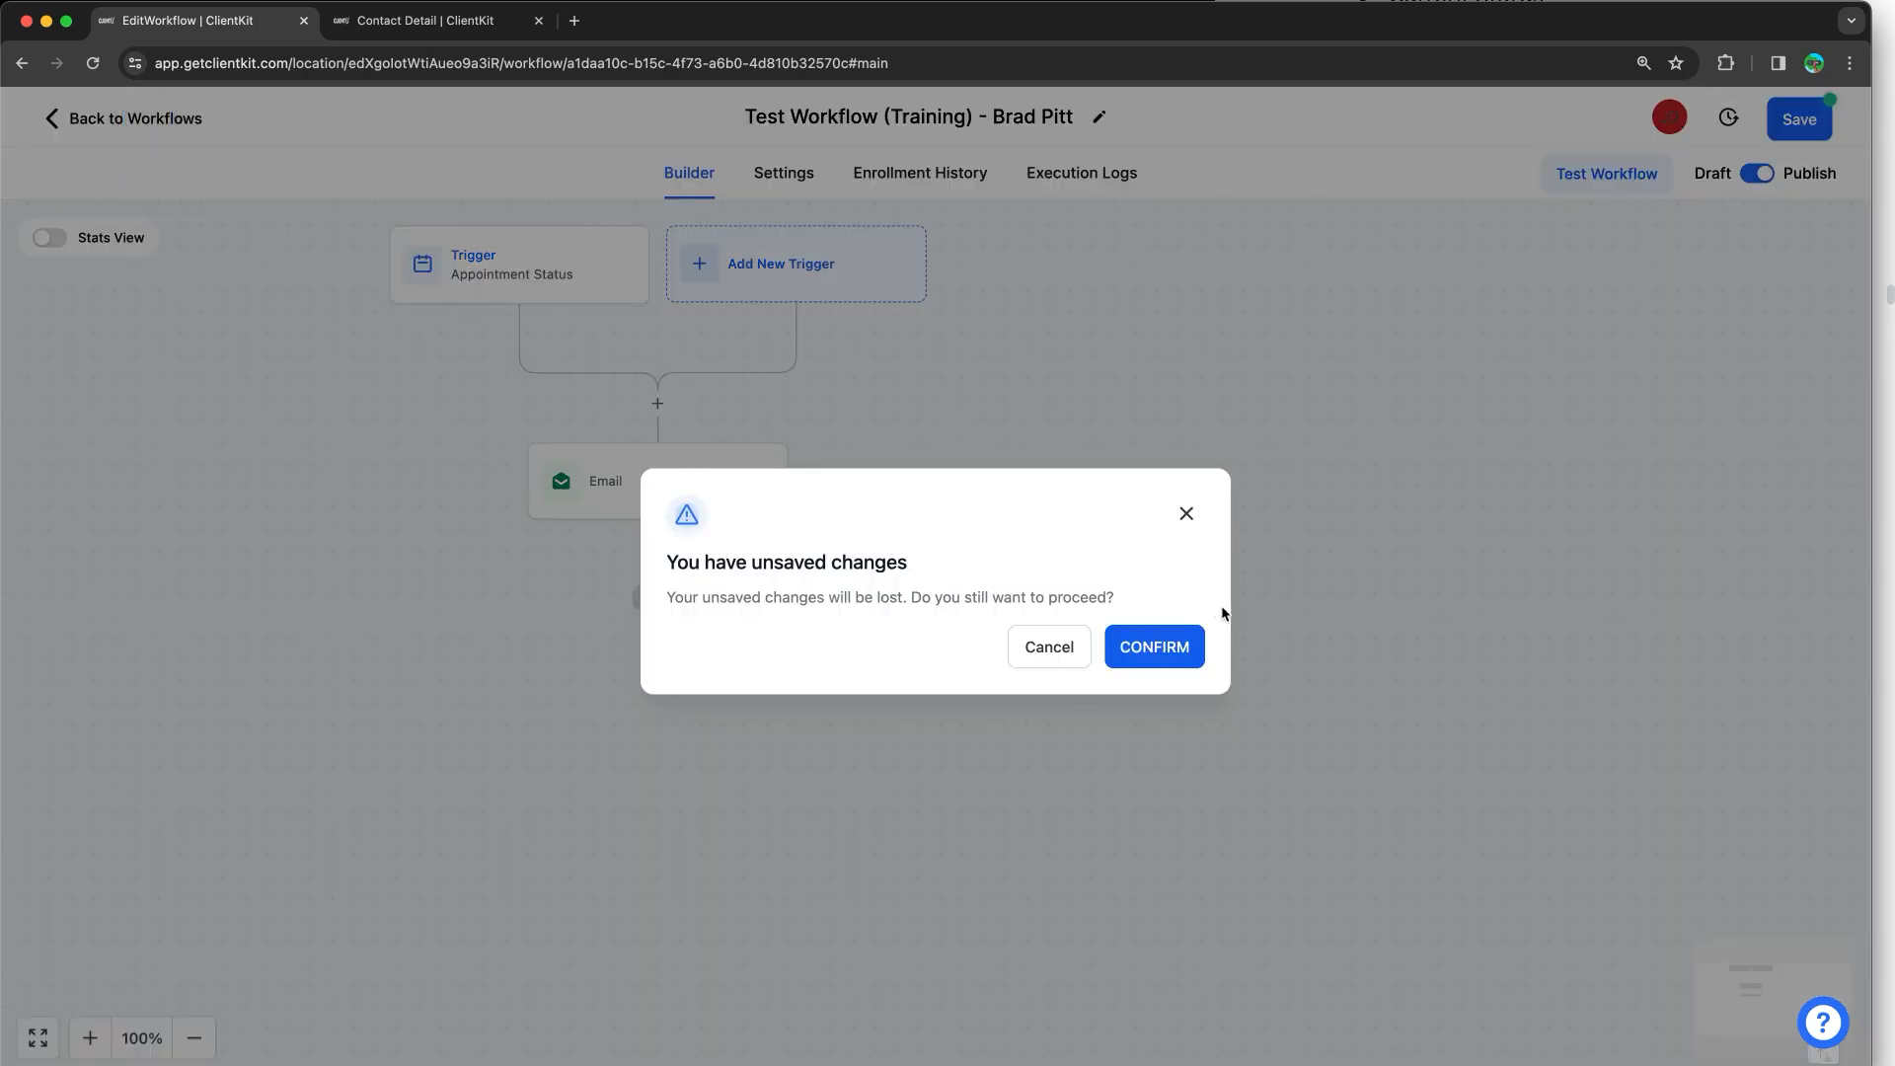
pyautogui.click(1186, 513)
pyautogui.click(1799, 119)
pyautogui.click(112, 112)
# Step: Search the workflow list by the contact's first name and open its Total Enrolled history
pyautogui.click(1510, 379)
pyautogui.write('brad')
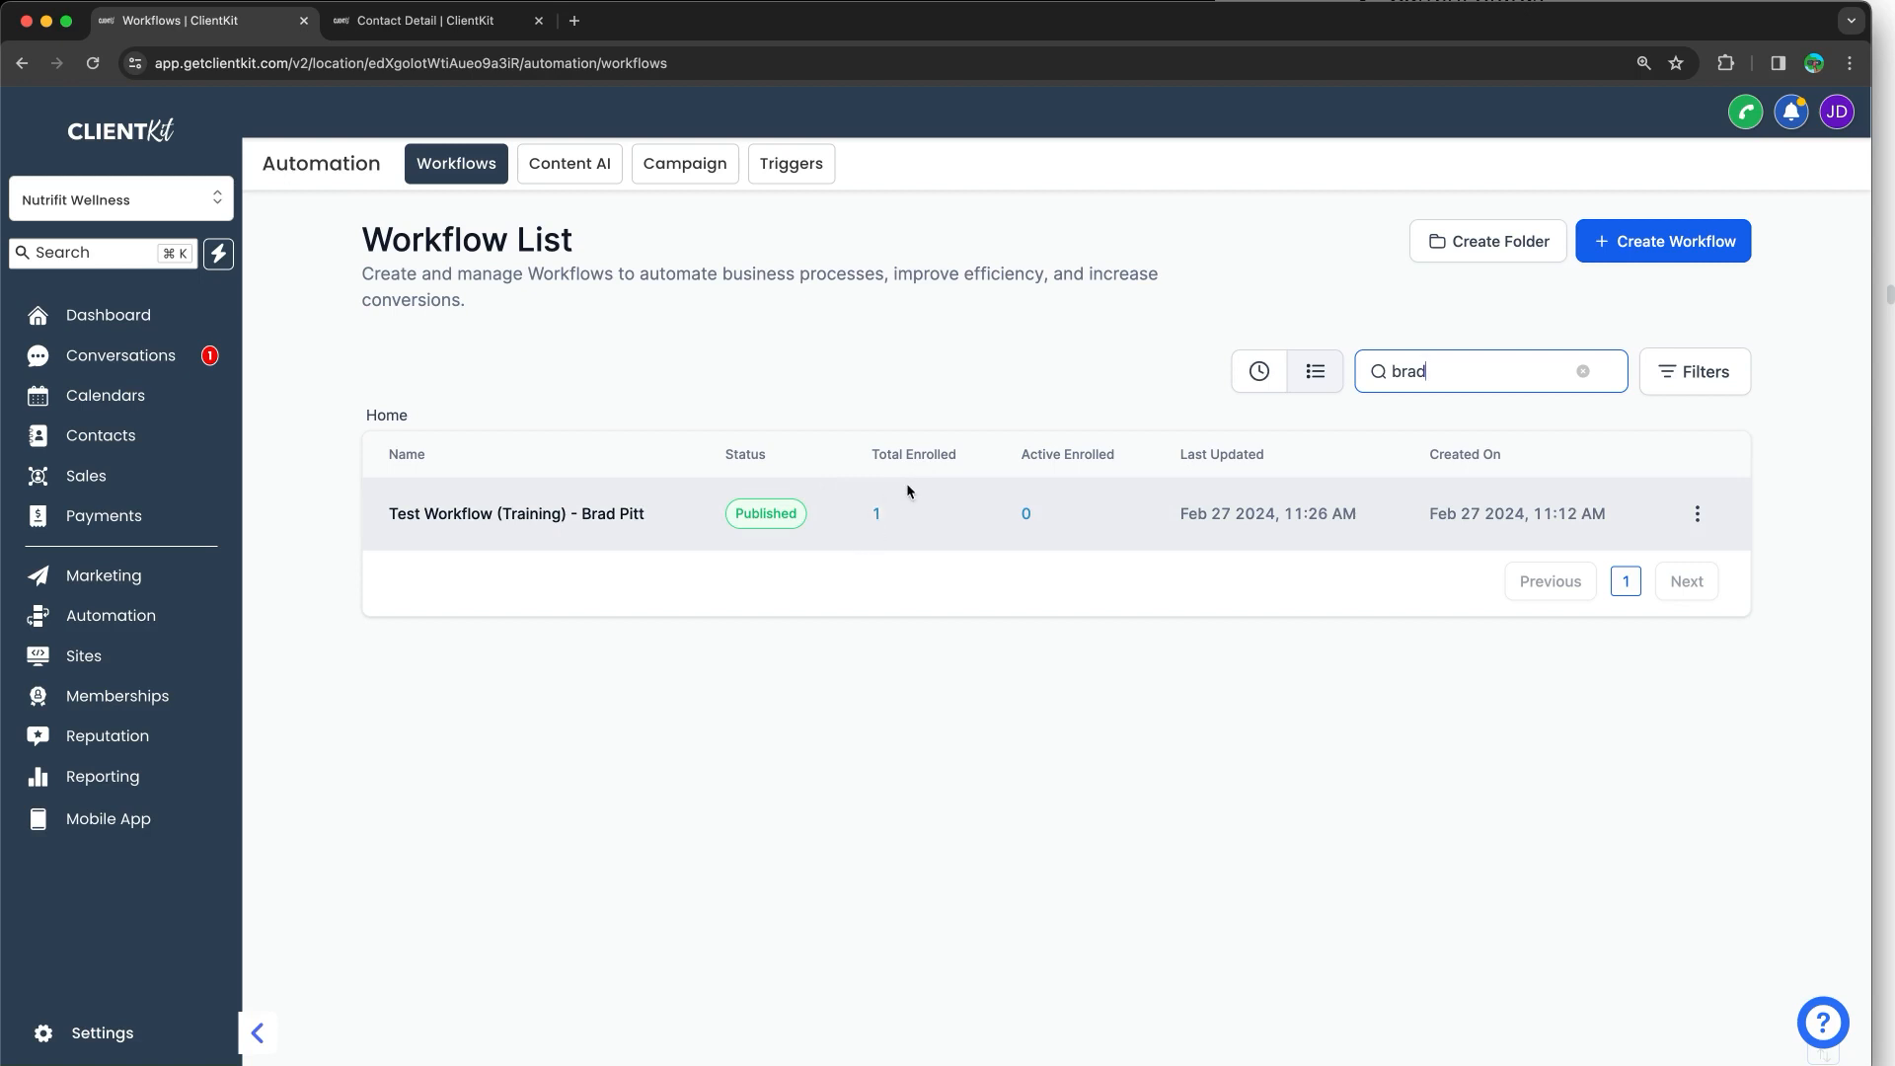
pyautogui.scroll(5, 977, 511)
pyautogui.scroll(5, 979, 515)
pyautogui.click(878, 515)
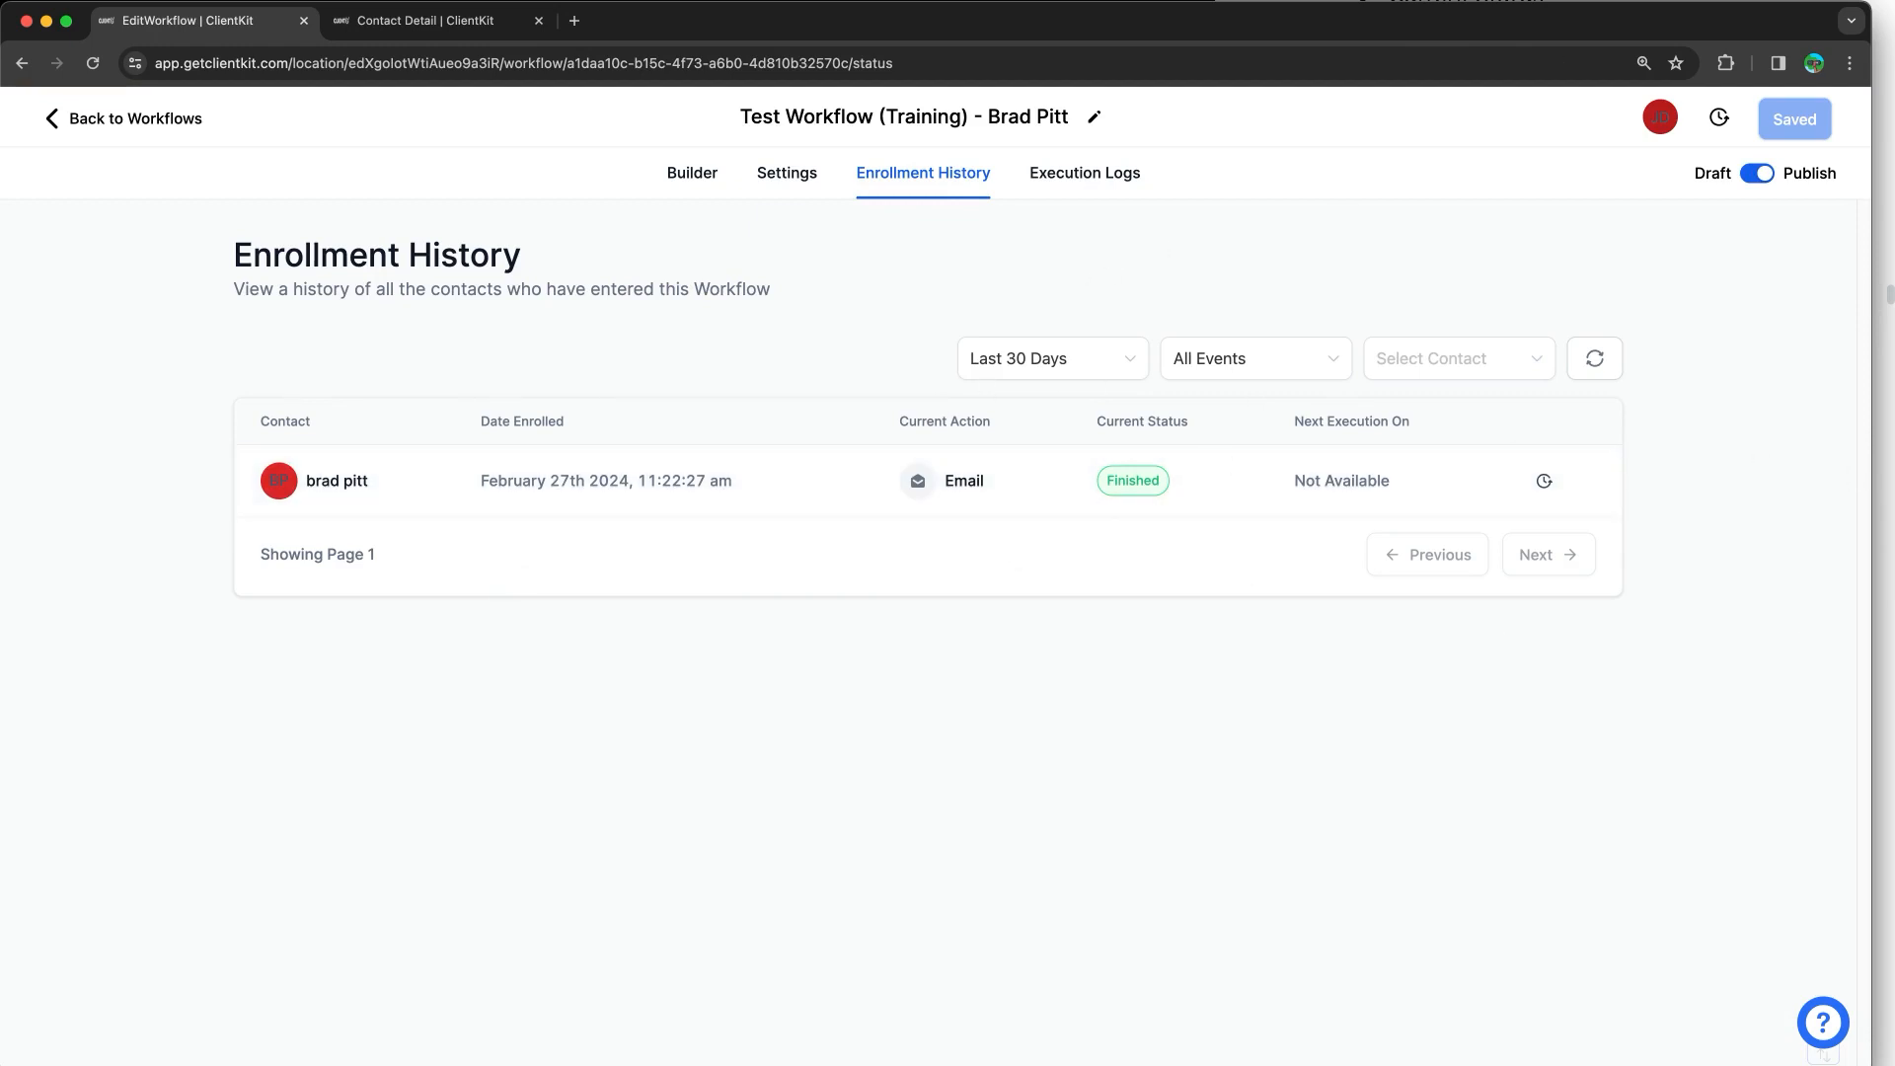
# Step: Scroll the training notes to the Take Action section, then switch back to the Builder canvas
pyautogui.press('super+grave')
pyautogui.scroll(-8, 1653, 351)
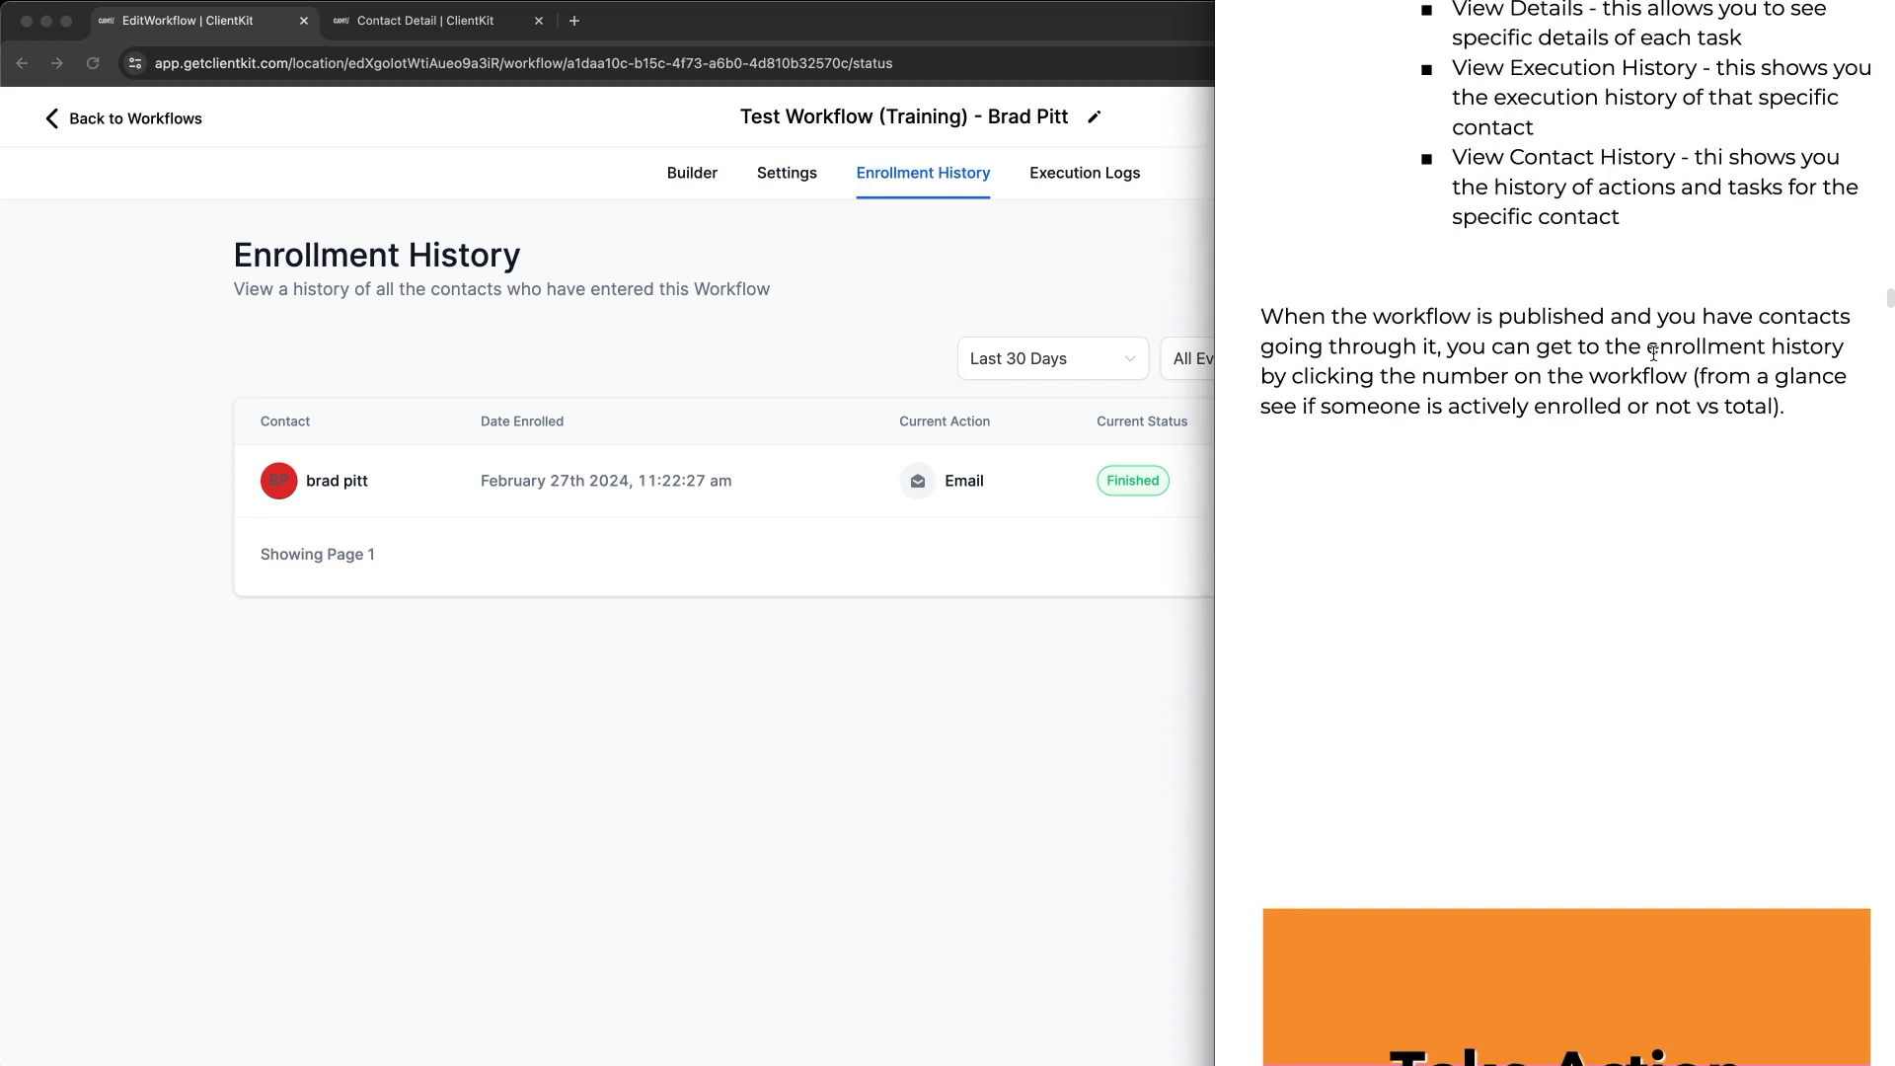
pyautogui.scroll(-5, 1653, 351)
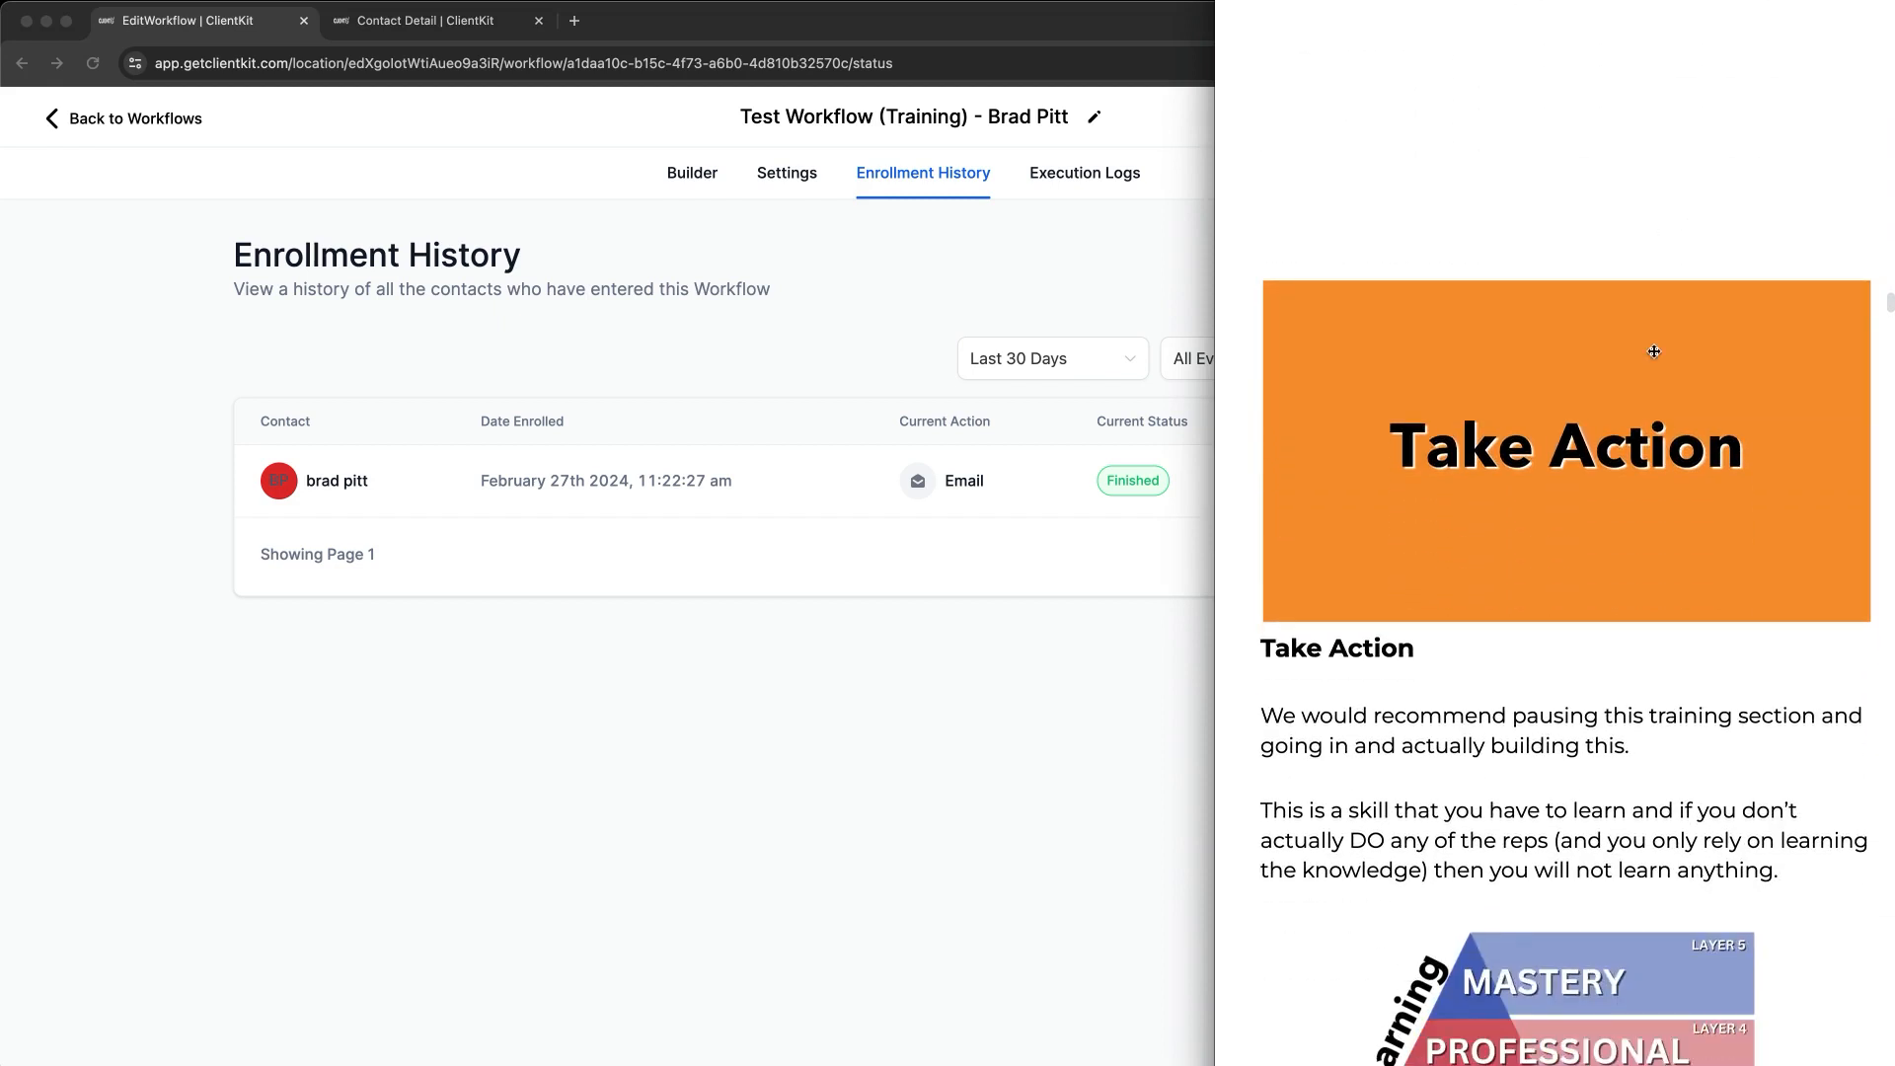
pyautogui.scroll(-1, 1653, 351)
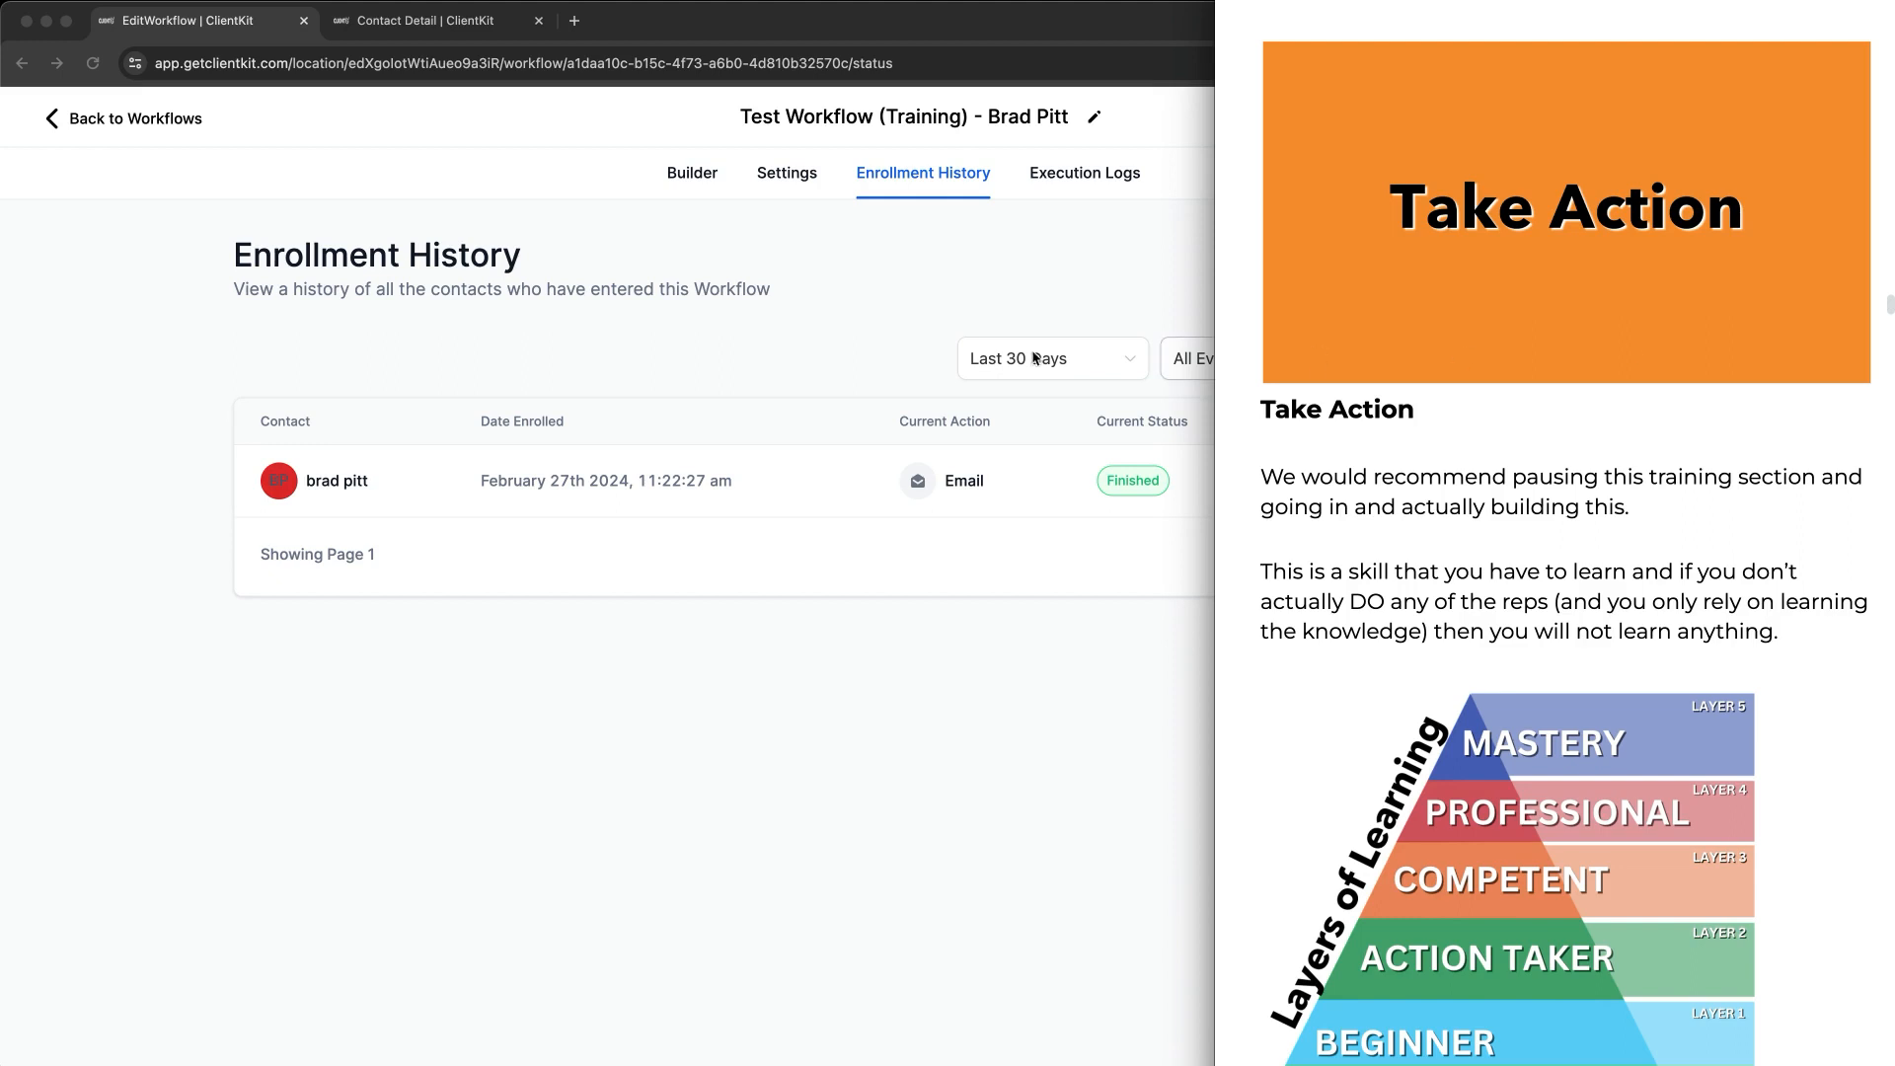
pyautogui.click(691, 172)
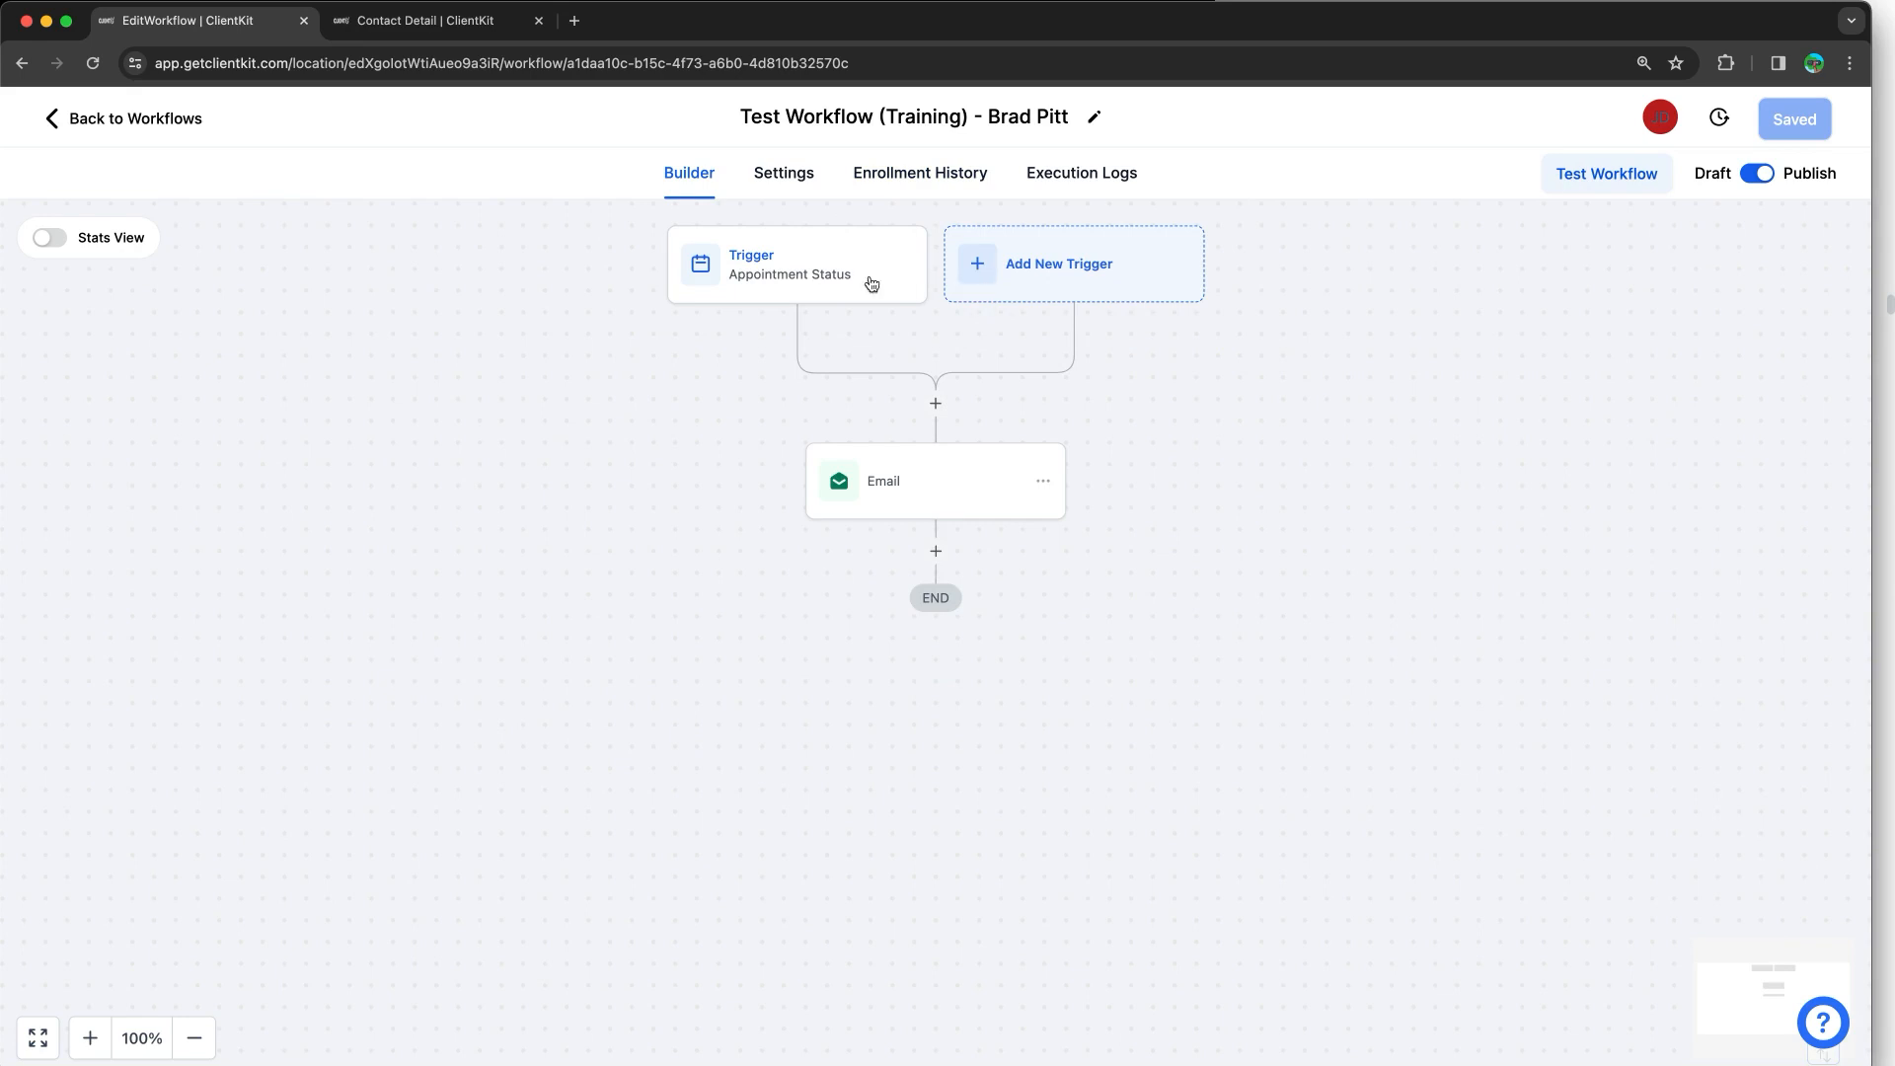
pyautogui.click(1480, 1)
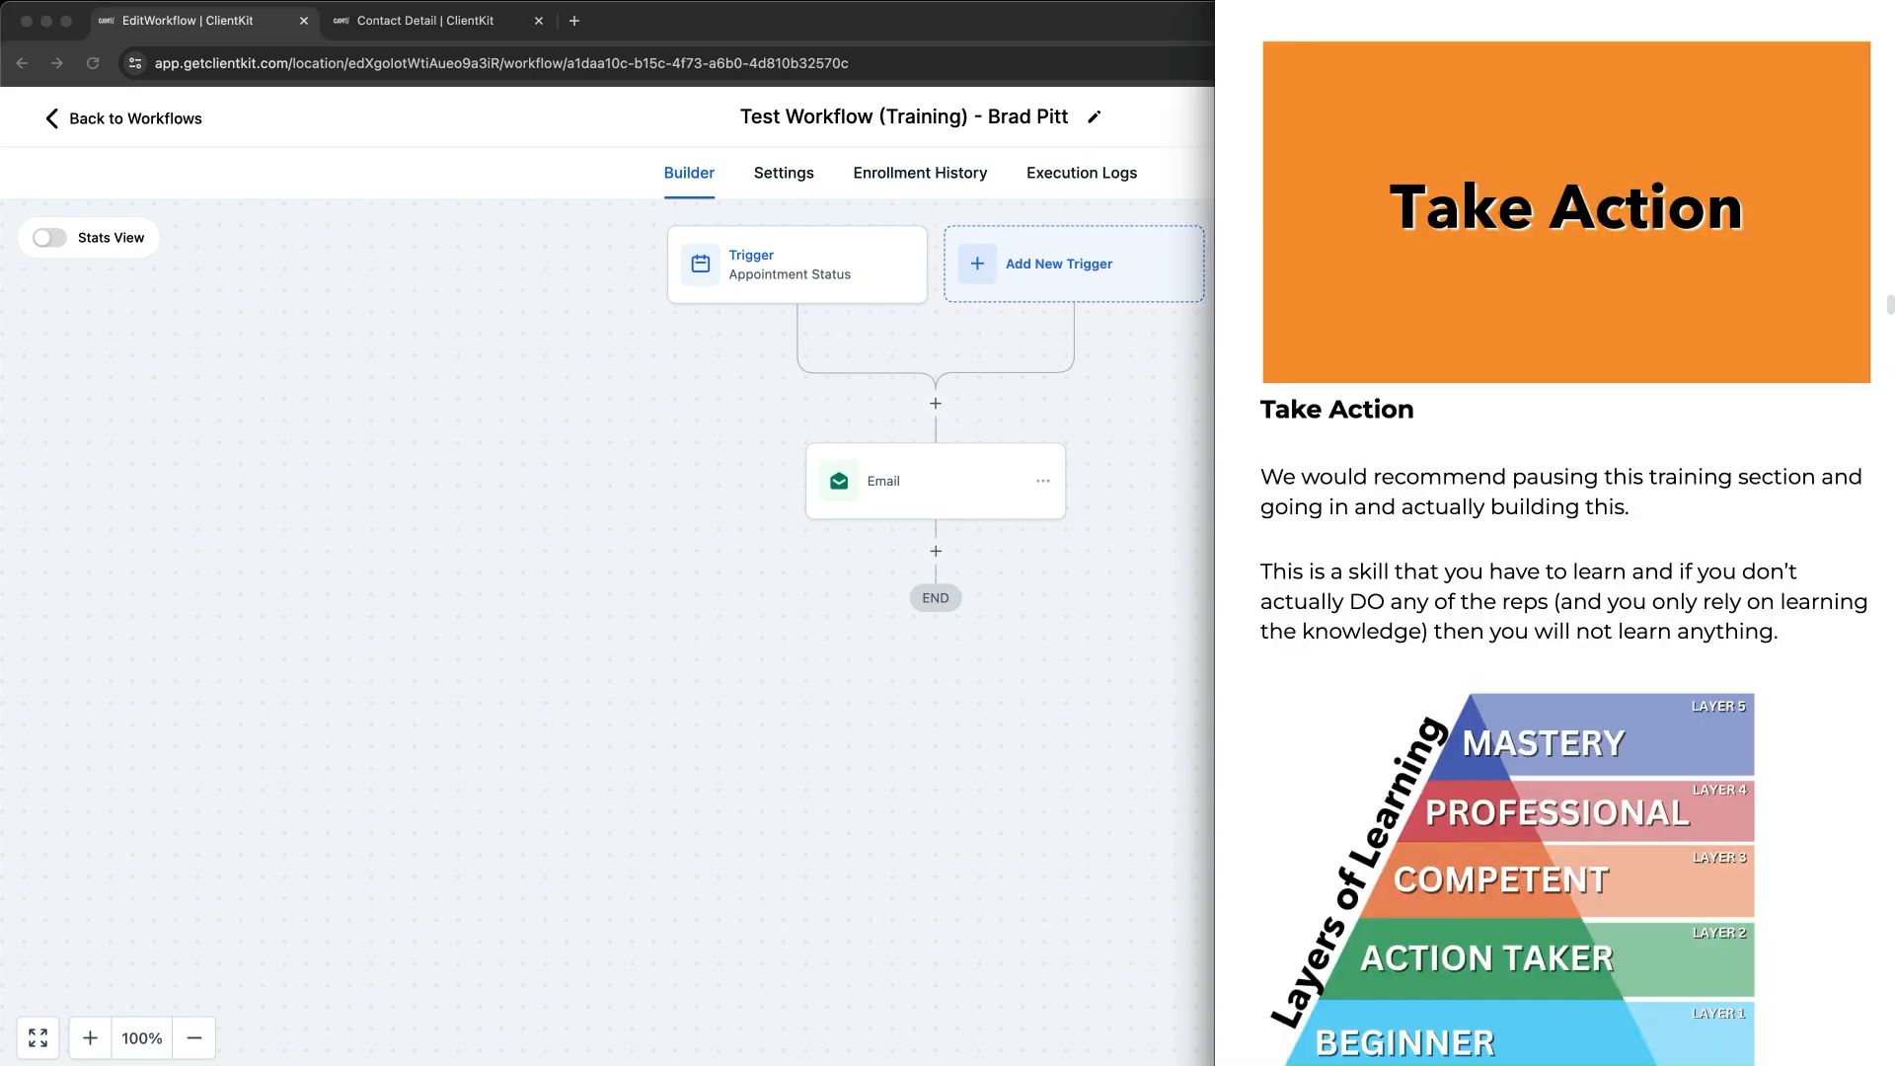
pyautogui.scroll(-6, 1504, 399)
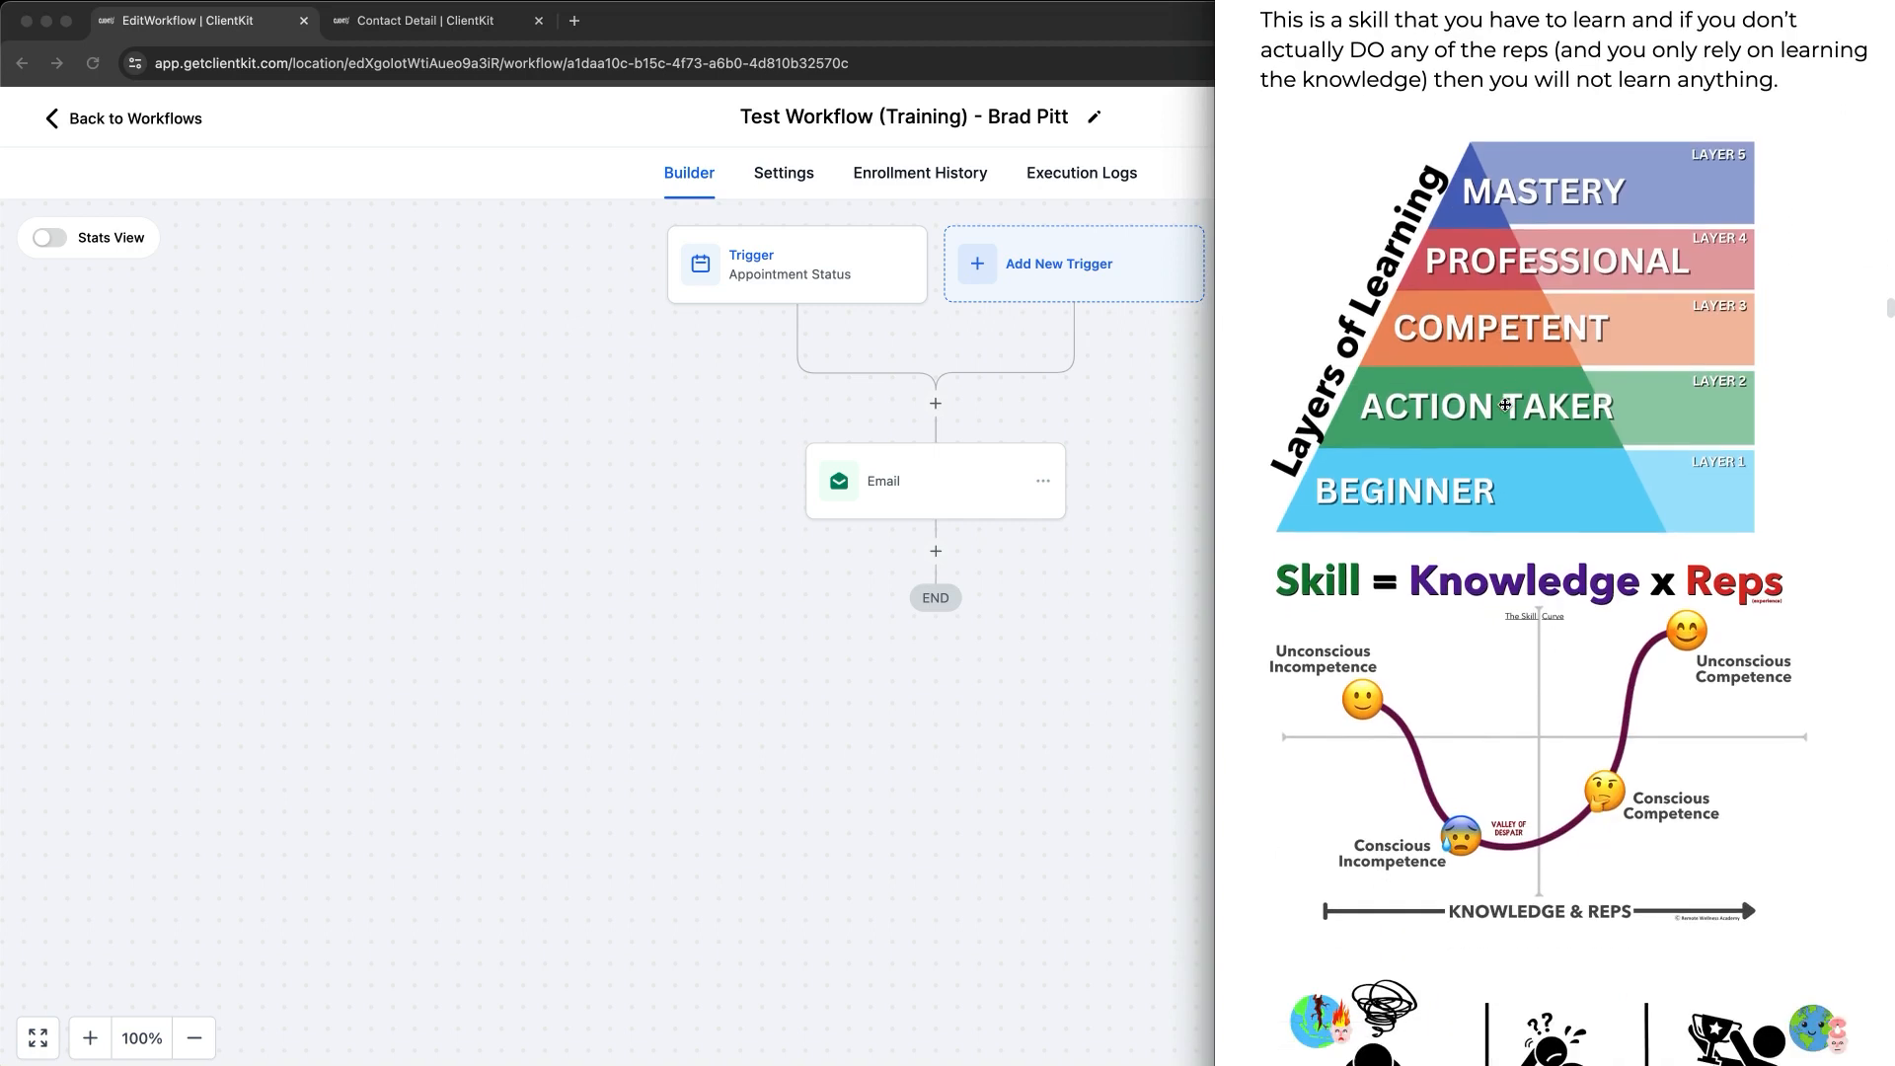
pyautogui.scroll(-3, 1504, 405)
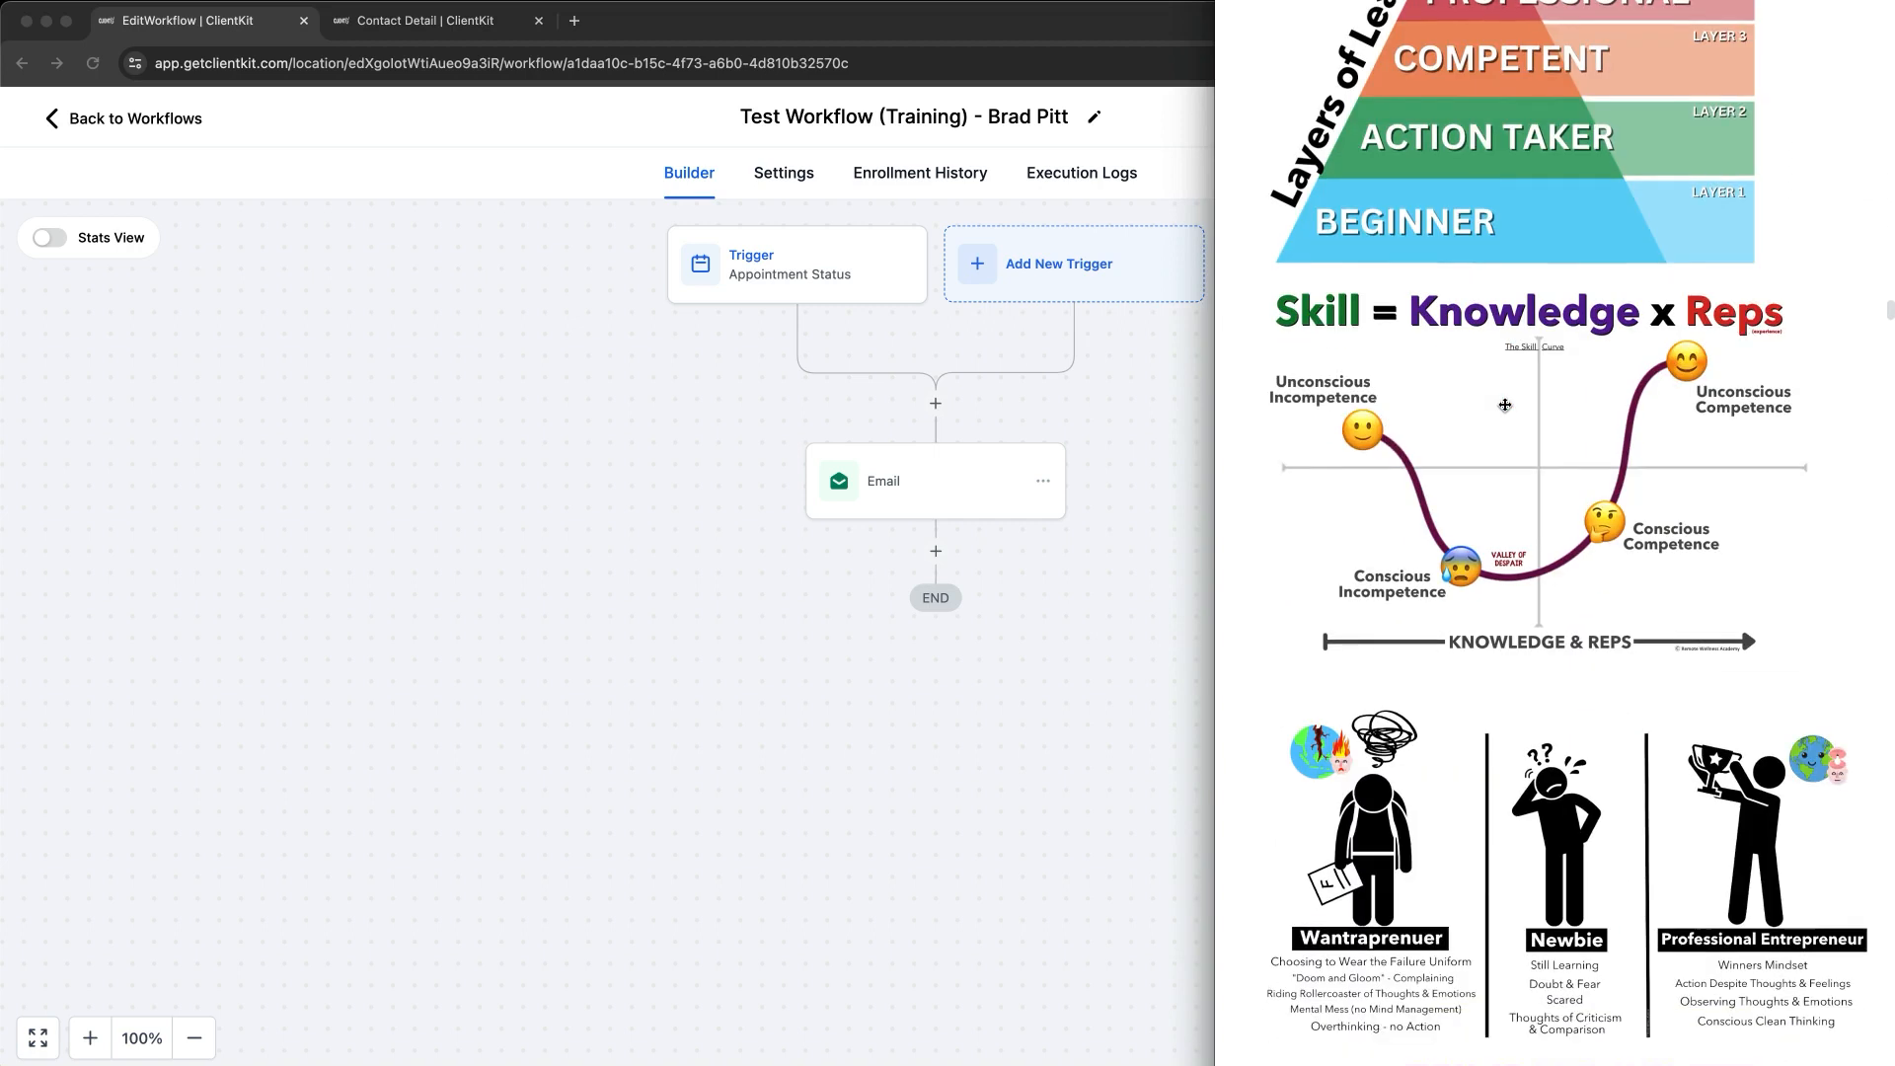
pyautogui.scroll(-1, 1504, 405)
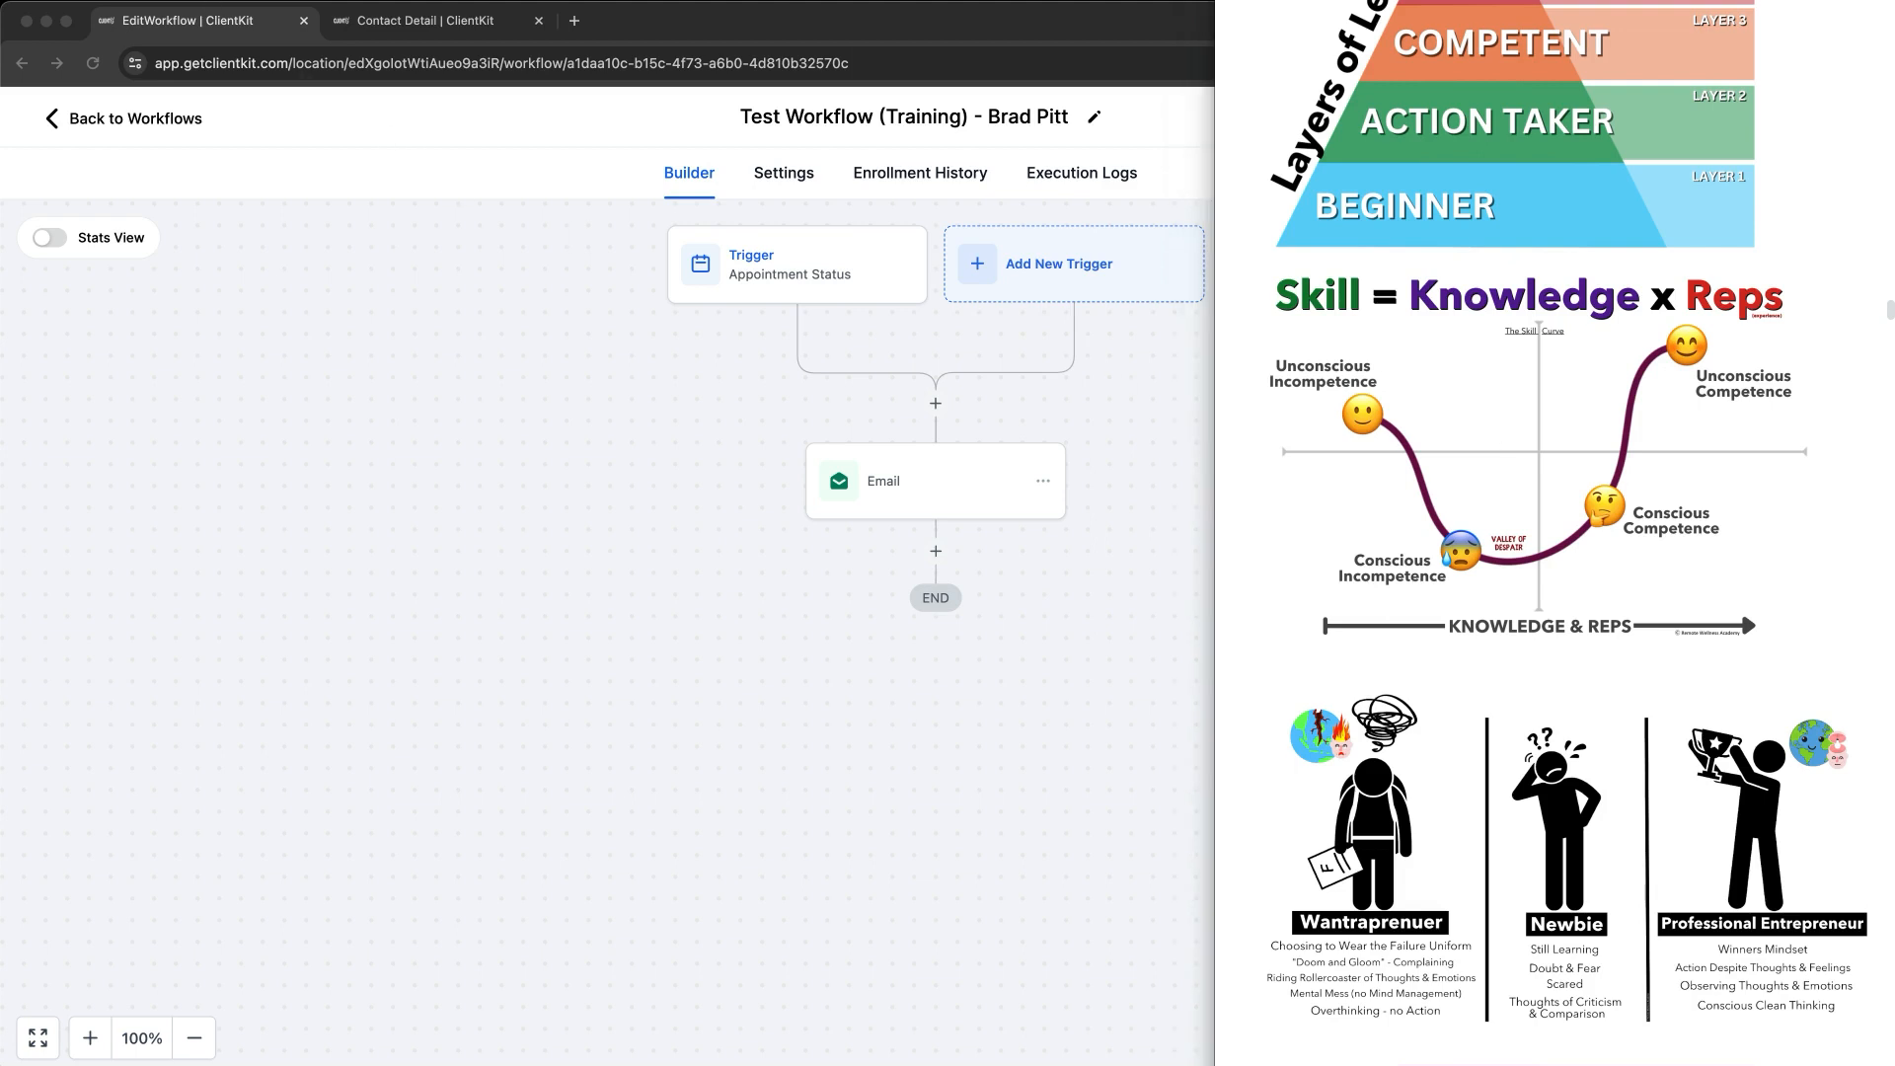
pyautogui.moveTo(1446, 323); pyautogui.dragTo(1627, 317)
pyautogui.moveTo(1759, 263)
pyautogui.mouseDown()
pyautogui.moveTo(1691, 288)
pyautogui.moveTo(1821, 291)
pyautogui.moveTo(1761, 282)
pyautogui.mouseUp()
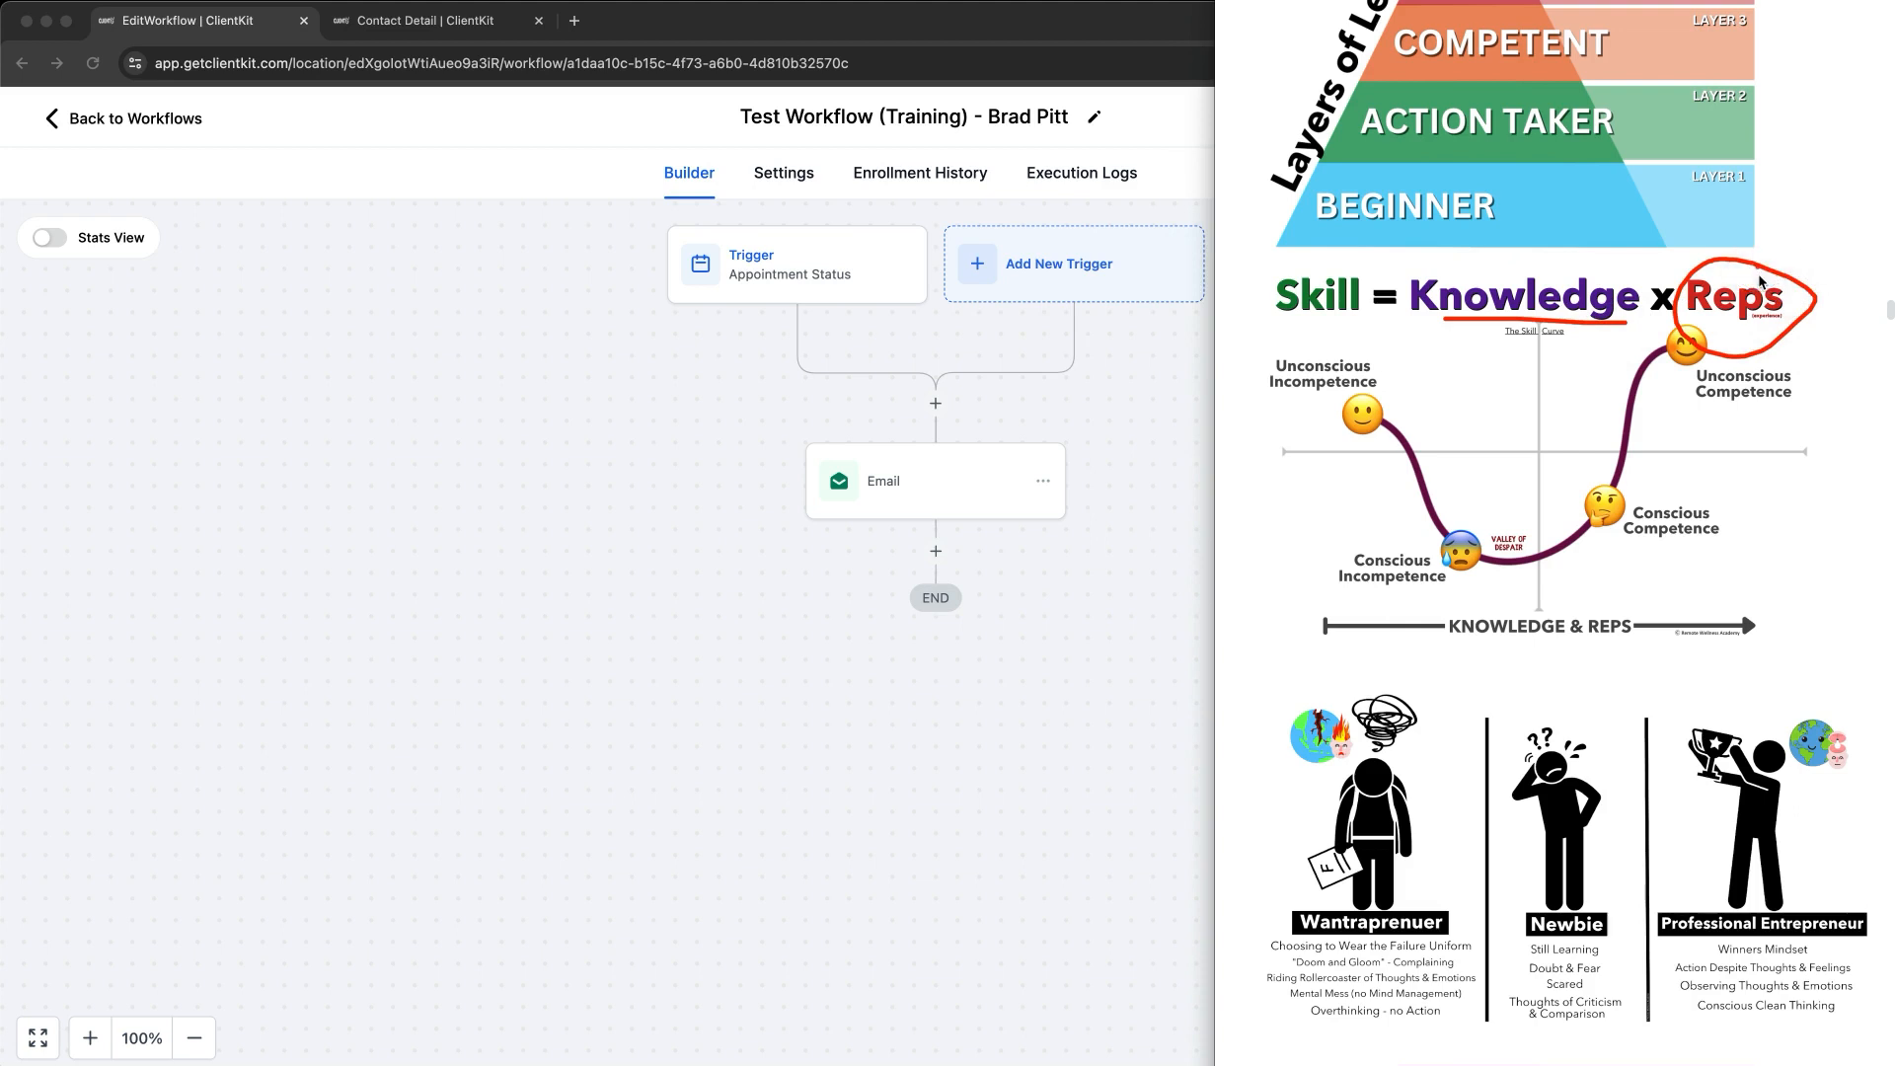
pyautogui.moveTo(1838, 377)
pyautogui.mouseDown()
pyautogui.moveTo(1826, 237)
pyautogui.moveTo(1846, 258)
pyautogui.mouseUp()
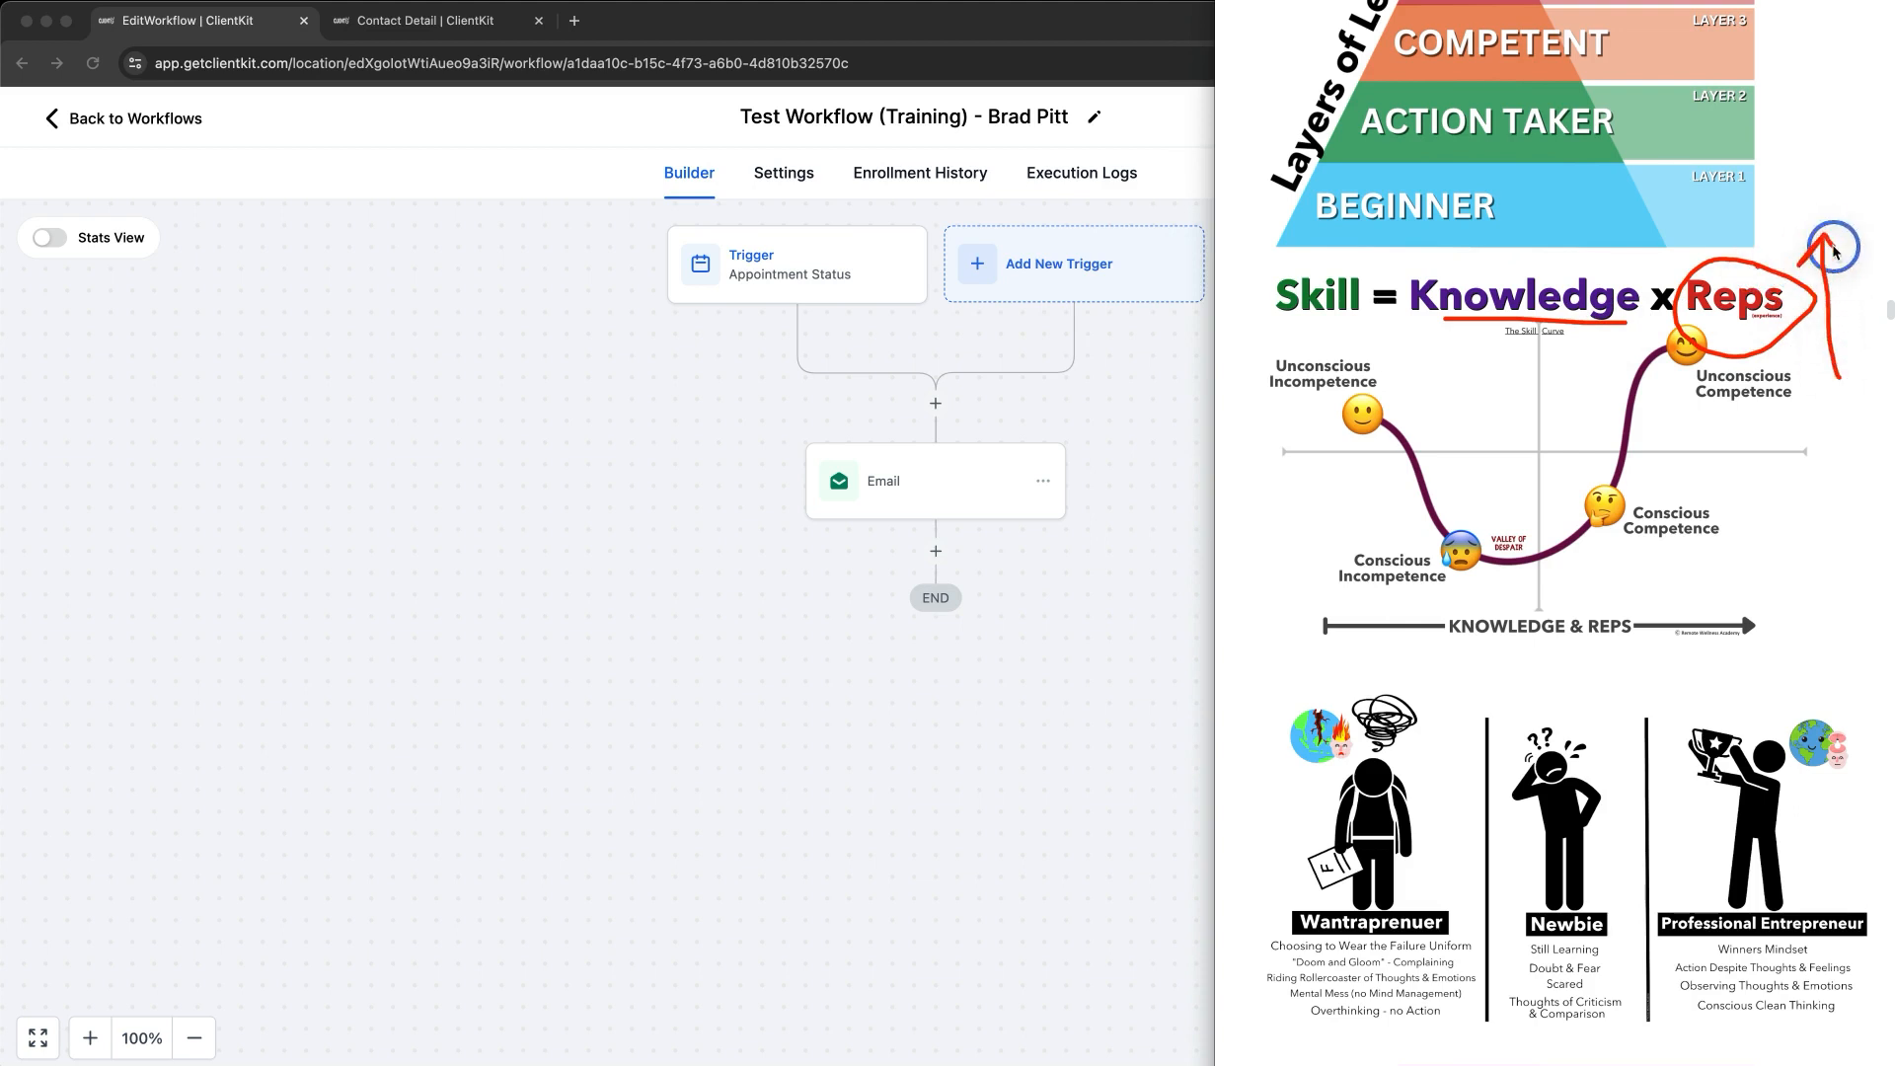
pyautogui.moveTo(1288, 336); pyautogui.dragTo(1341, 332)
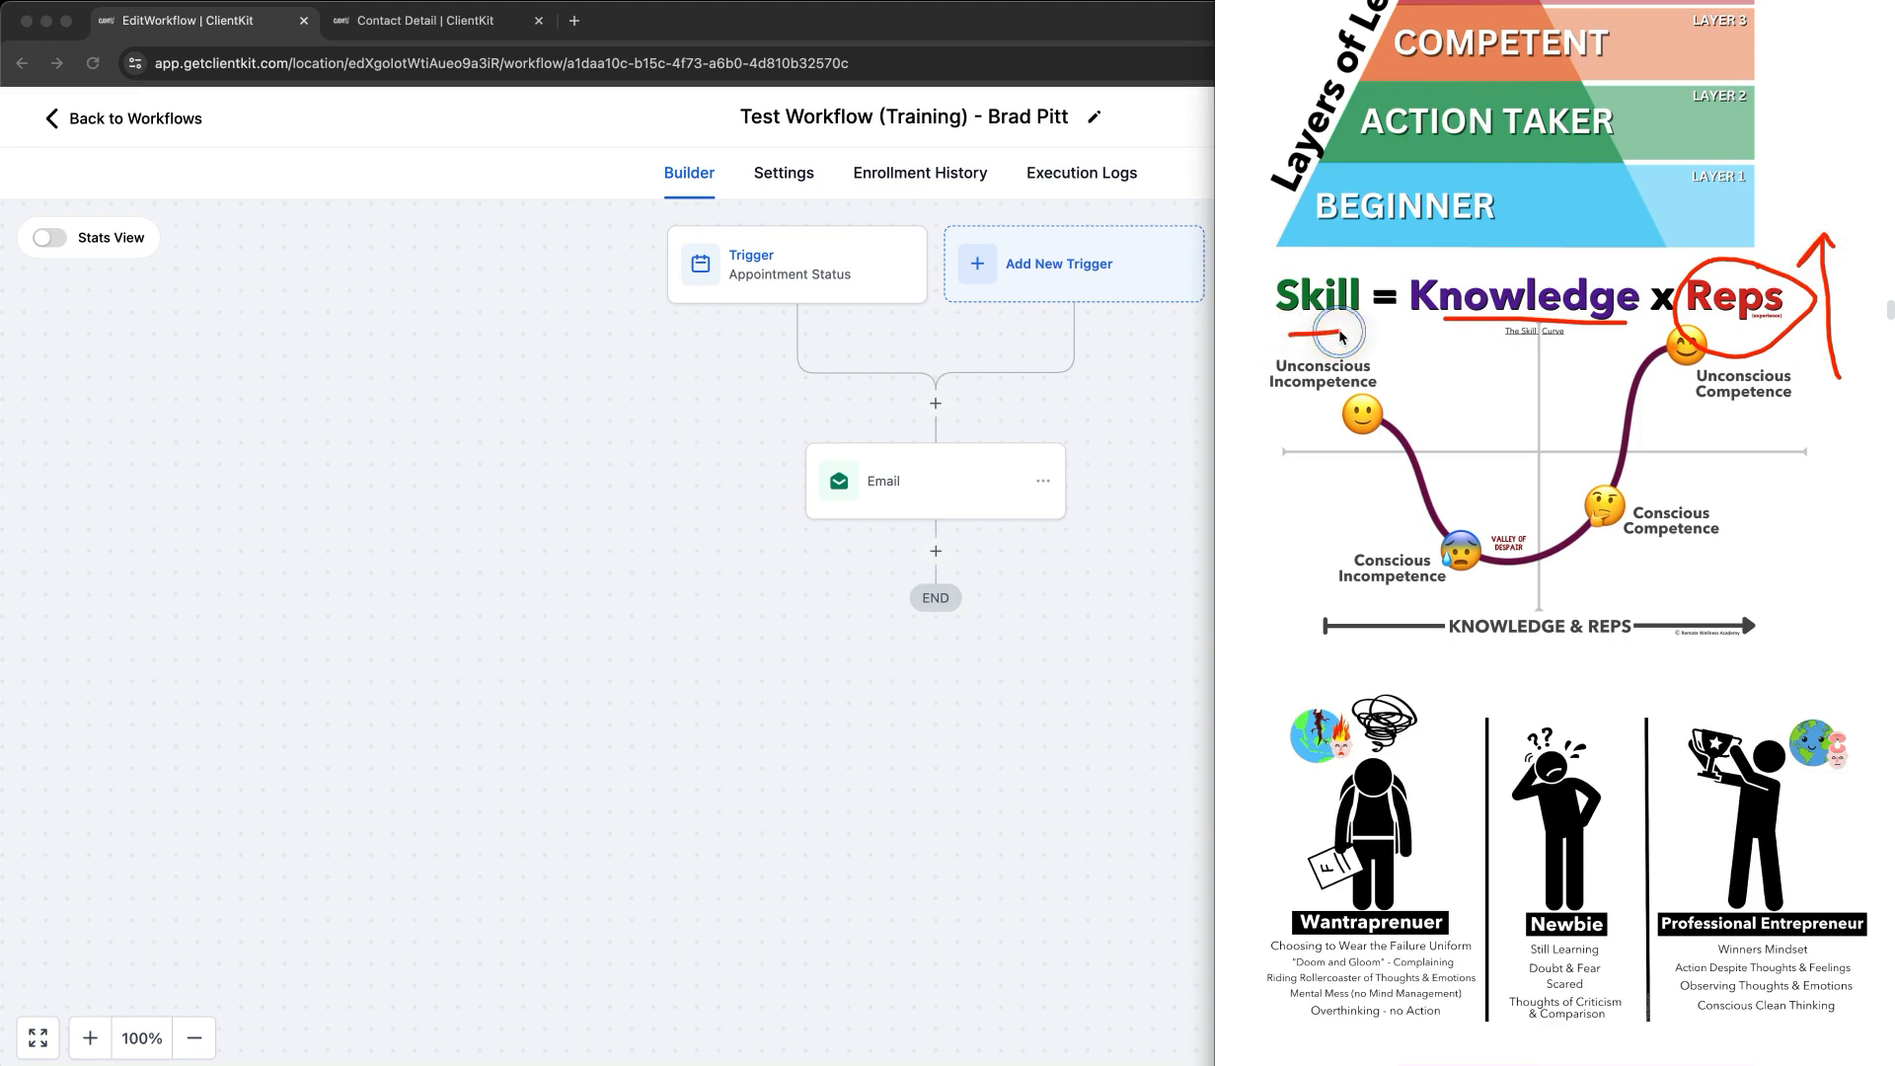
pyautogui.moveTo(1510, 338)
pyautogui.mouseDown()
pyautogui.moveTo(1513, 387)
pyautogui.moveTo(1601, 396)
pyautogui.moveTo(1550, 401)
pyautogui.mouseUp()
pyautogui.moveTo(1646, 347)
pyautogui.mouseDown()
pyautogui.moveTo(1694, 333)
pyautogui.moveTo(1714, 286)
pyautogui.mouseUp()
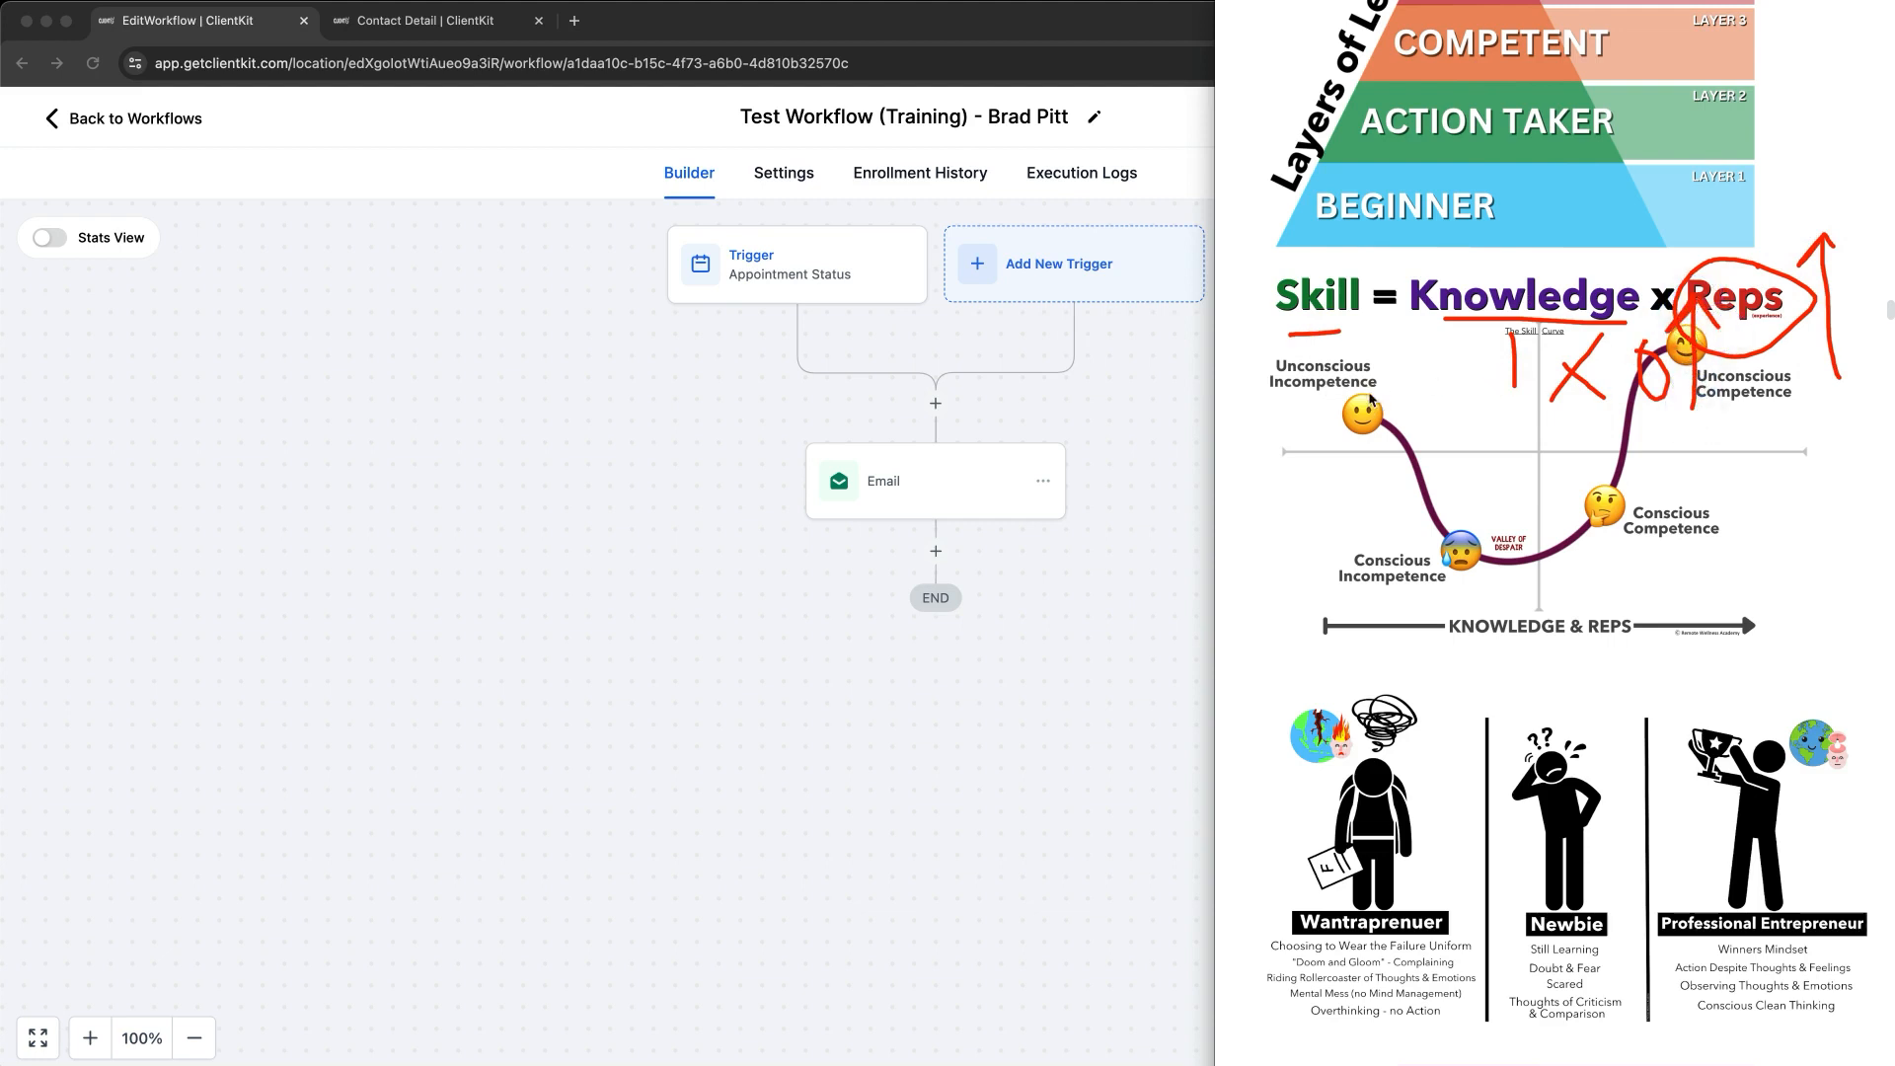
pyautogui.press('Escape')
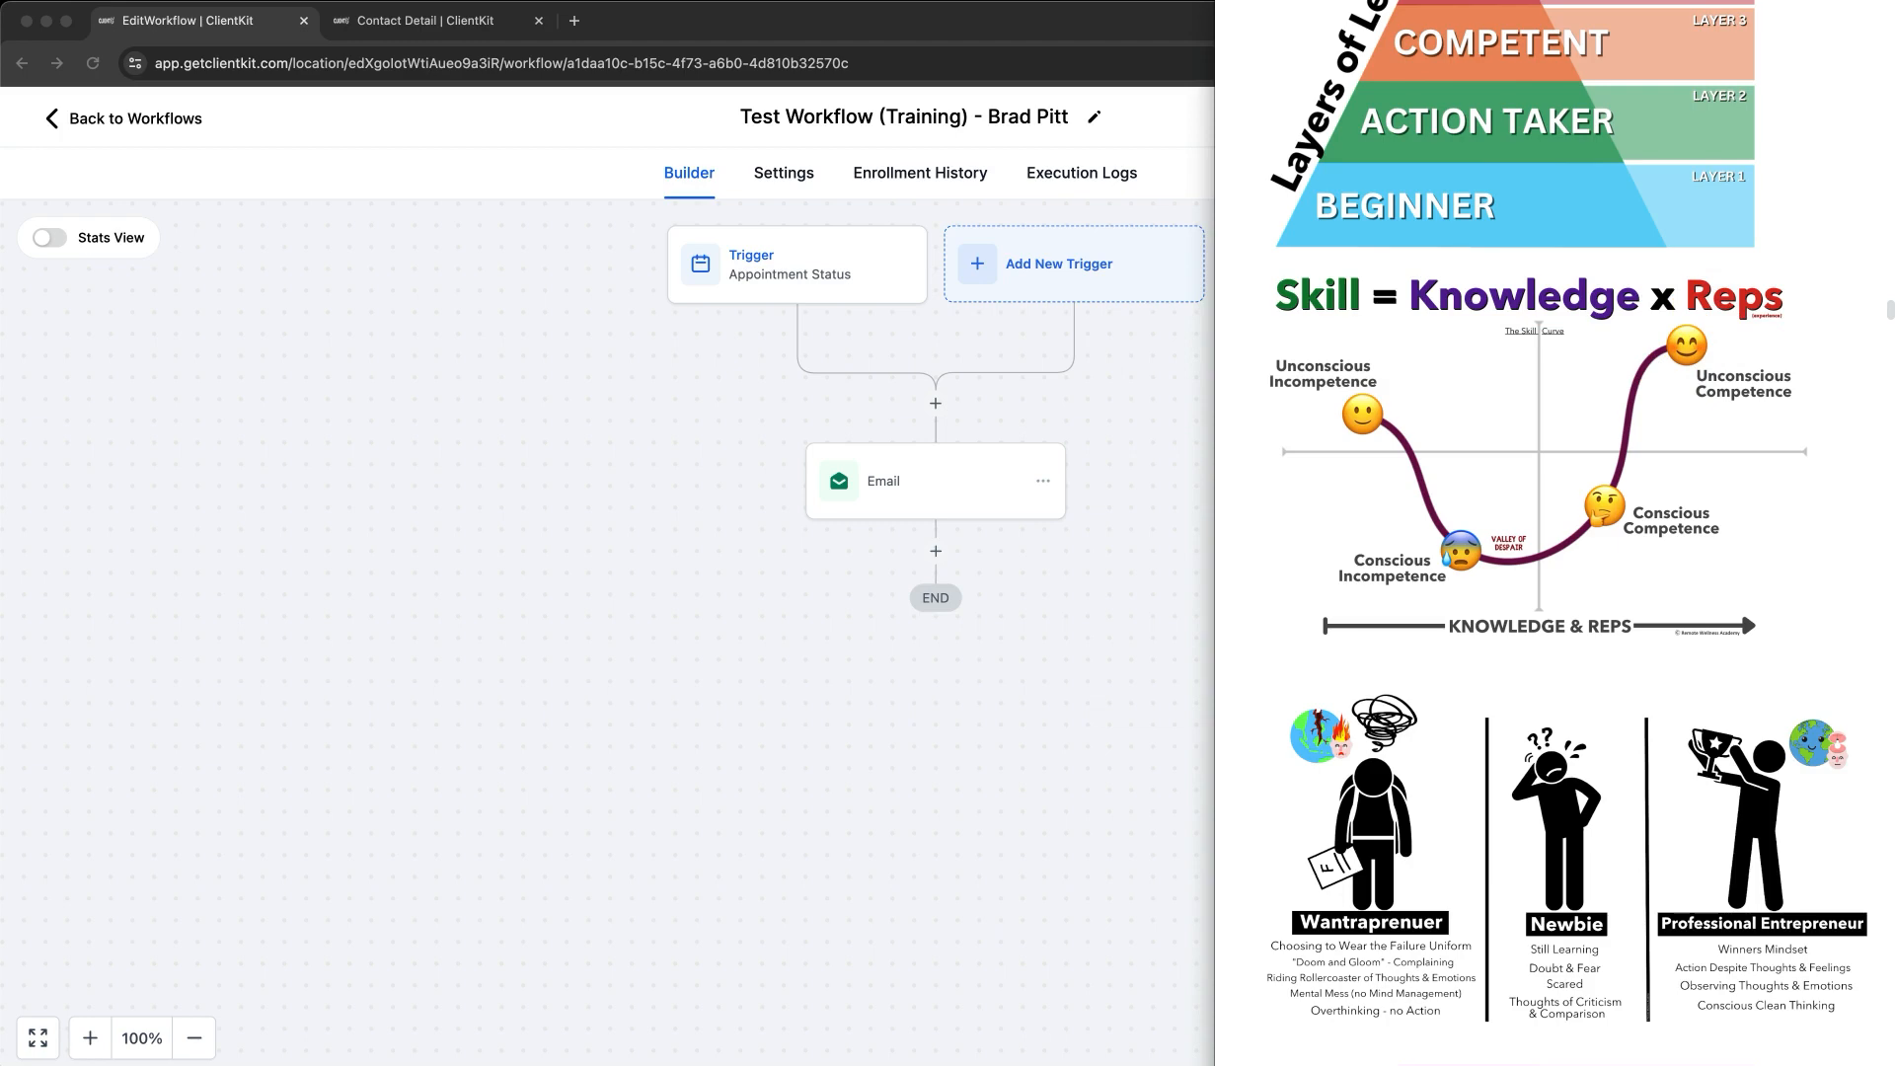
pyautogui.scroll(-10, 1678, 555)
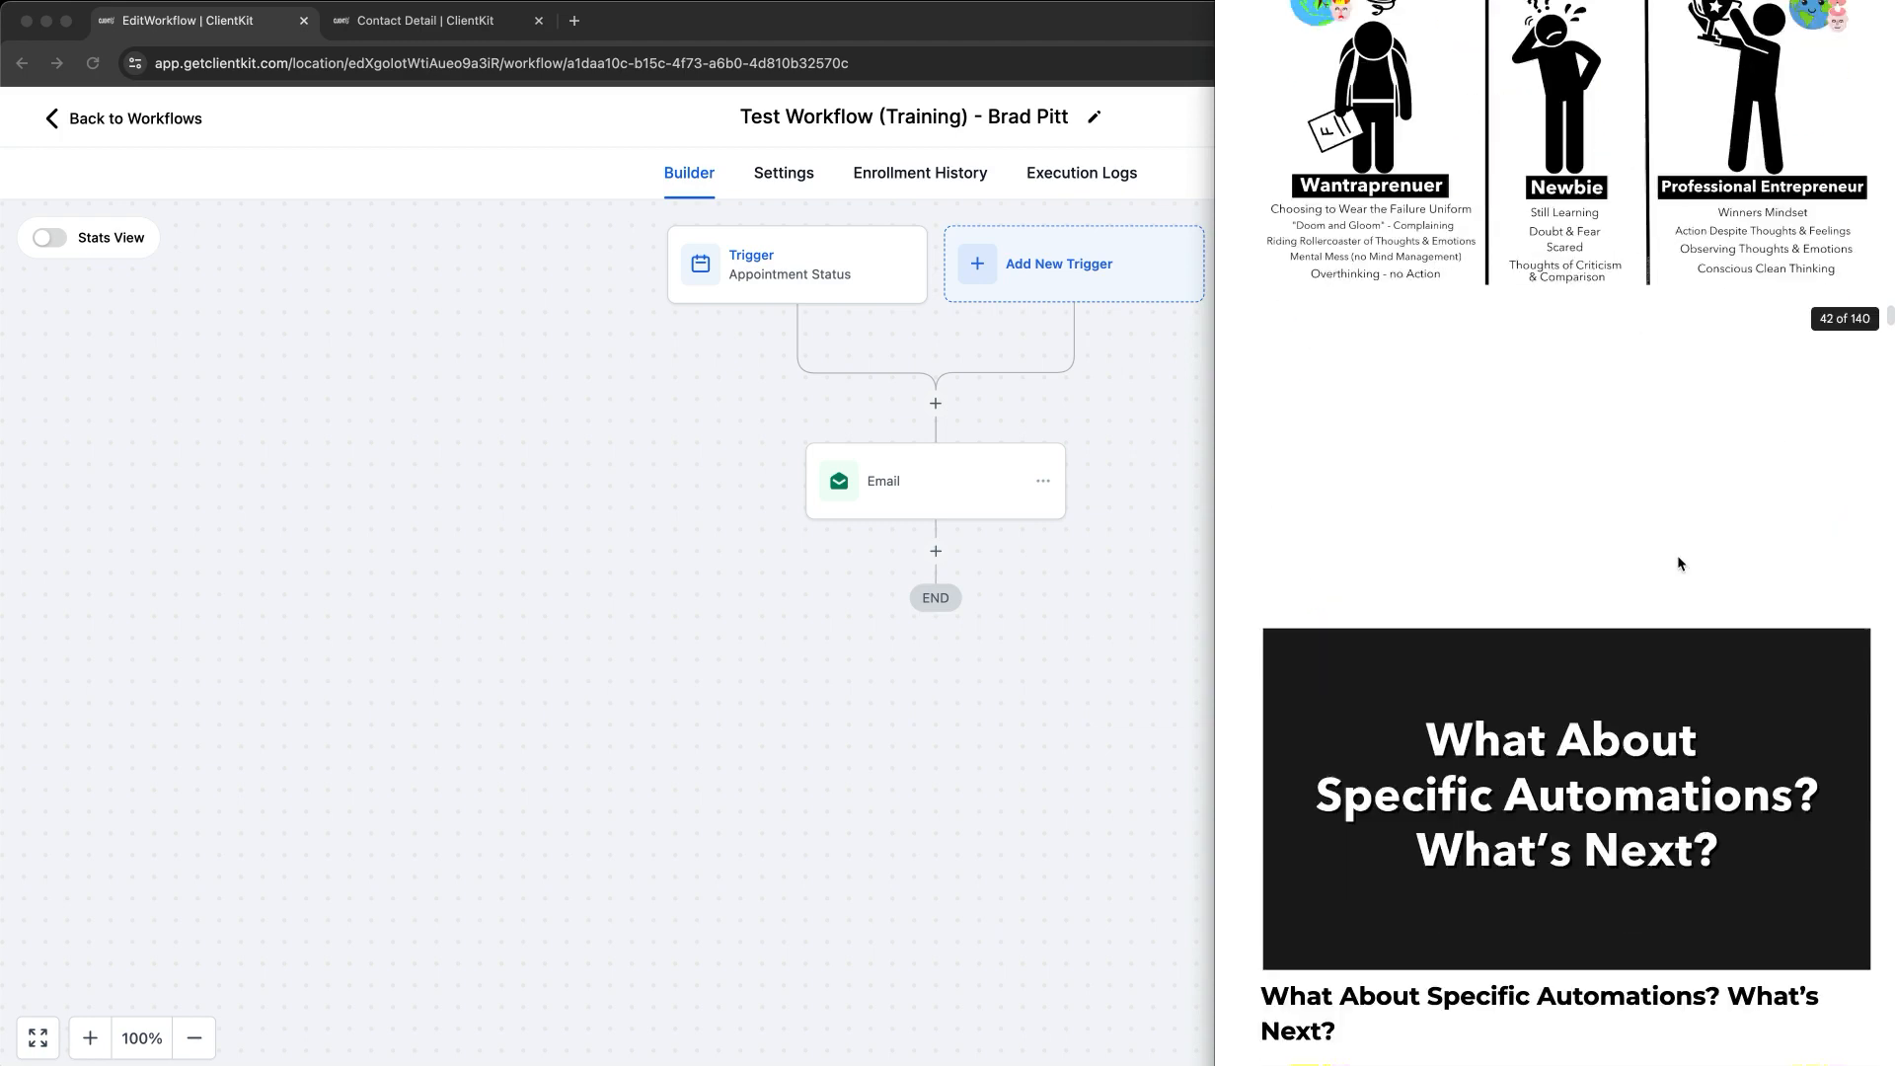
pyautogui.scroll(-4, 1680, 561)
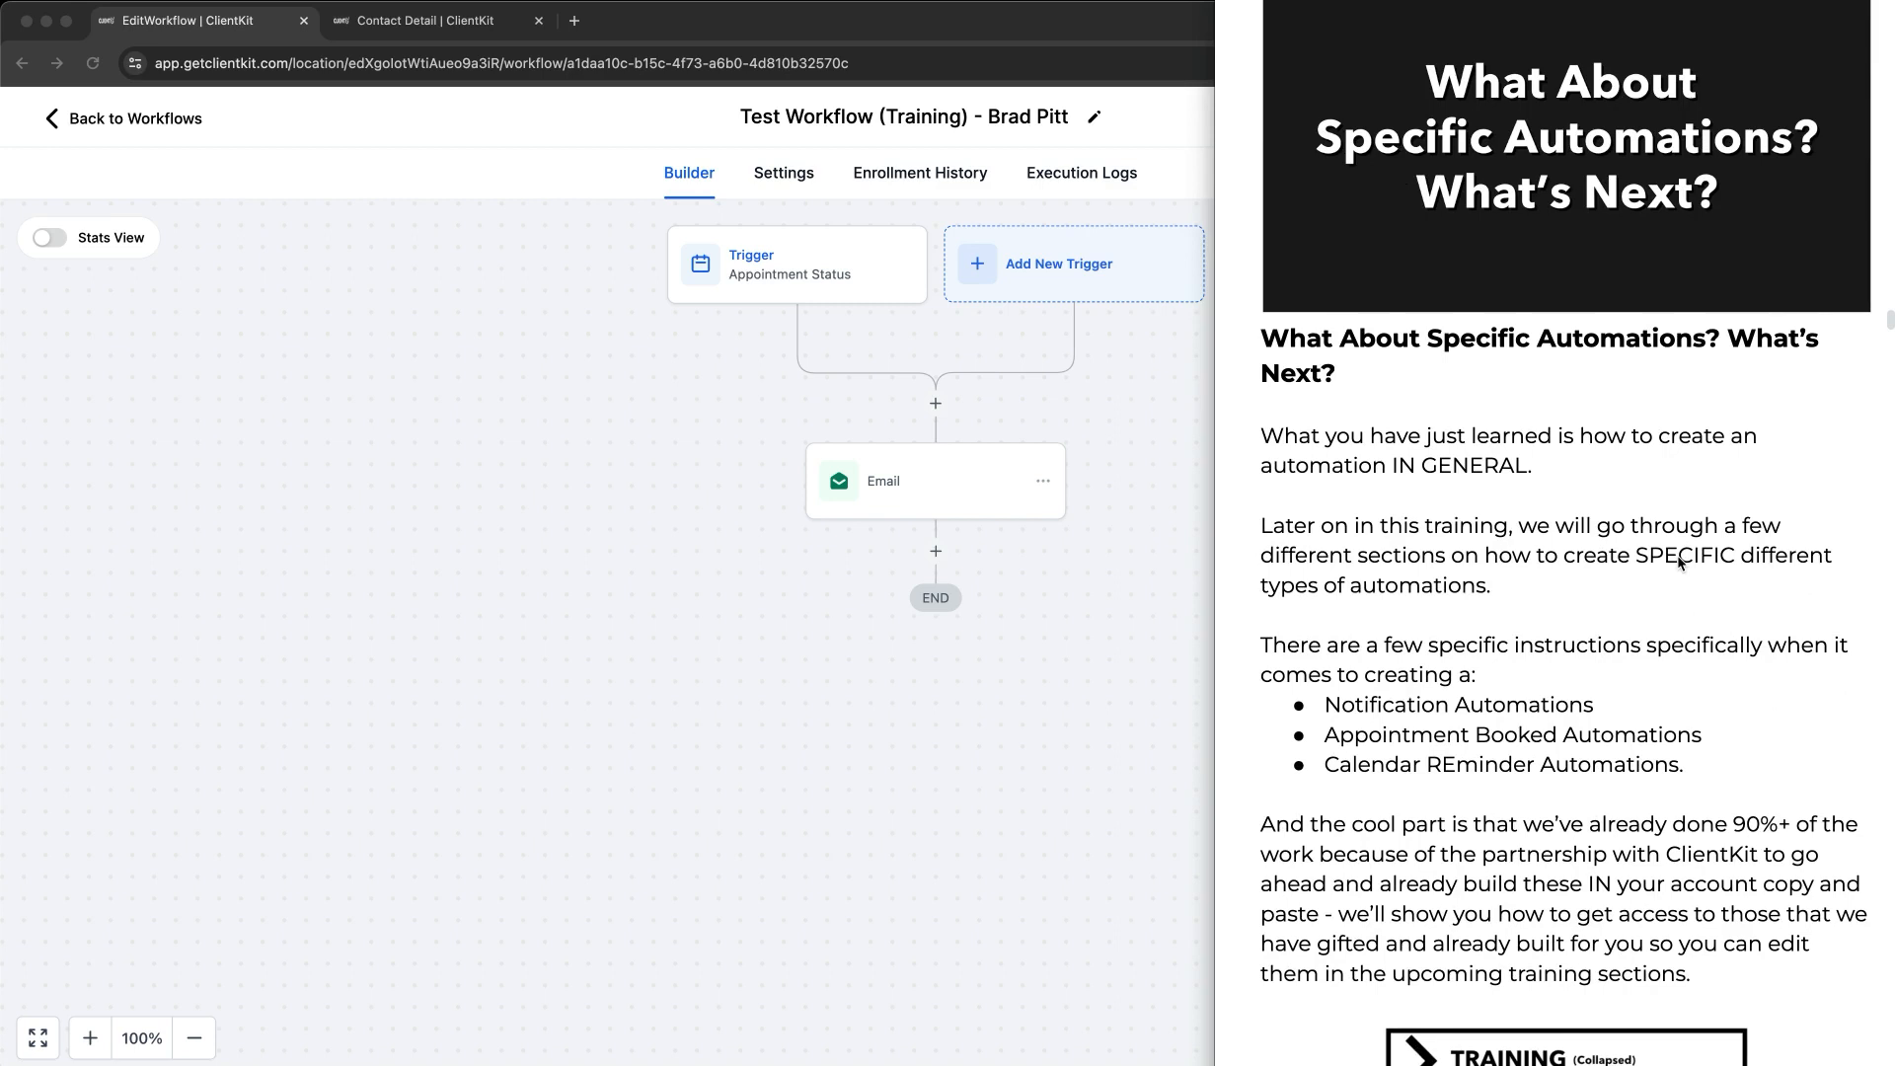
pyautogui.scroll(-3, 1678, 560)
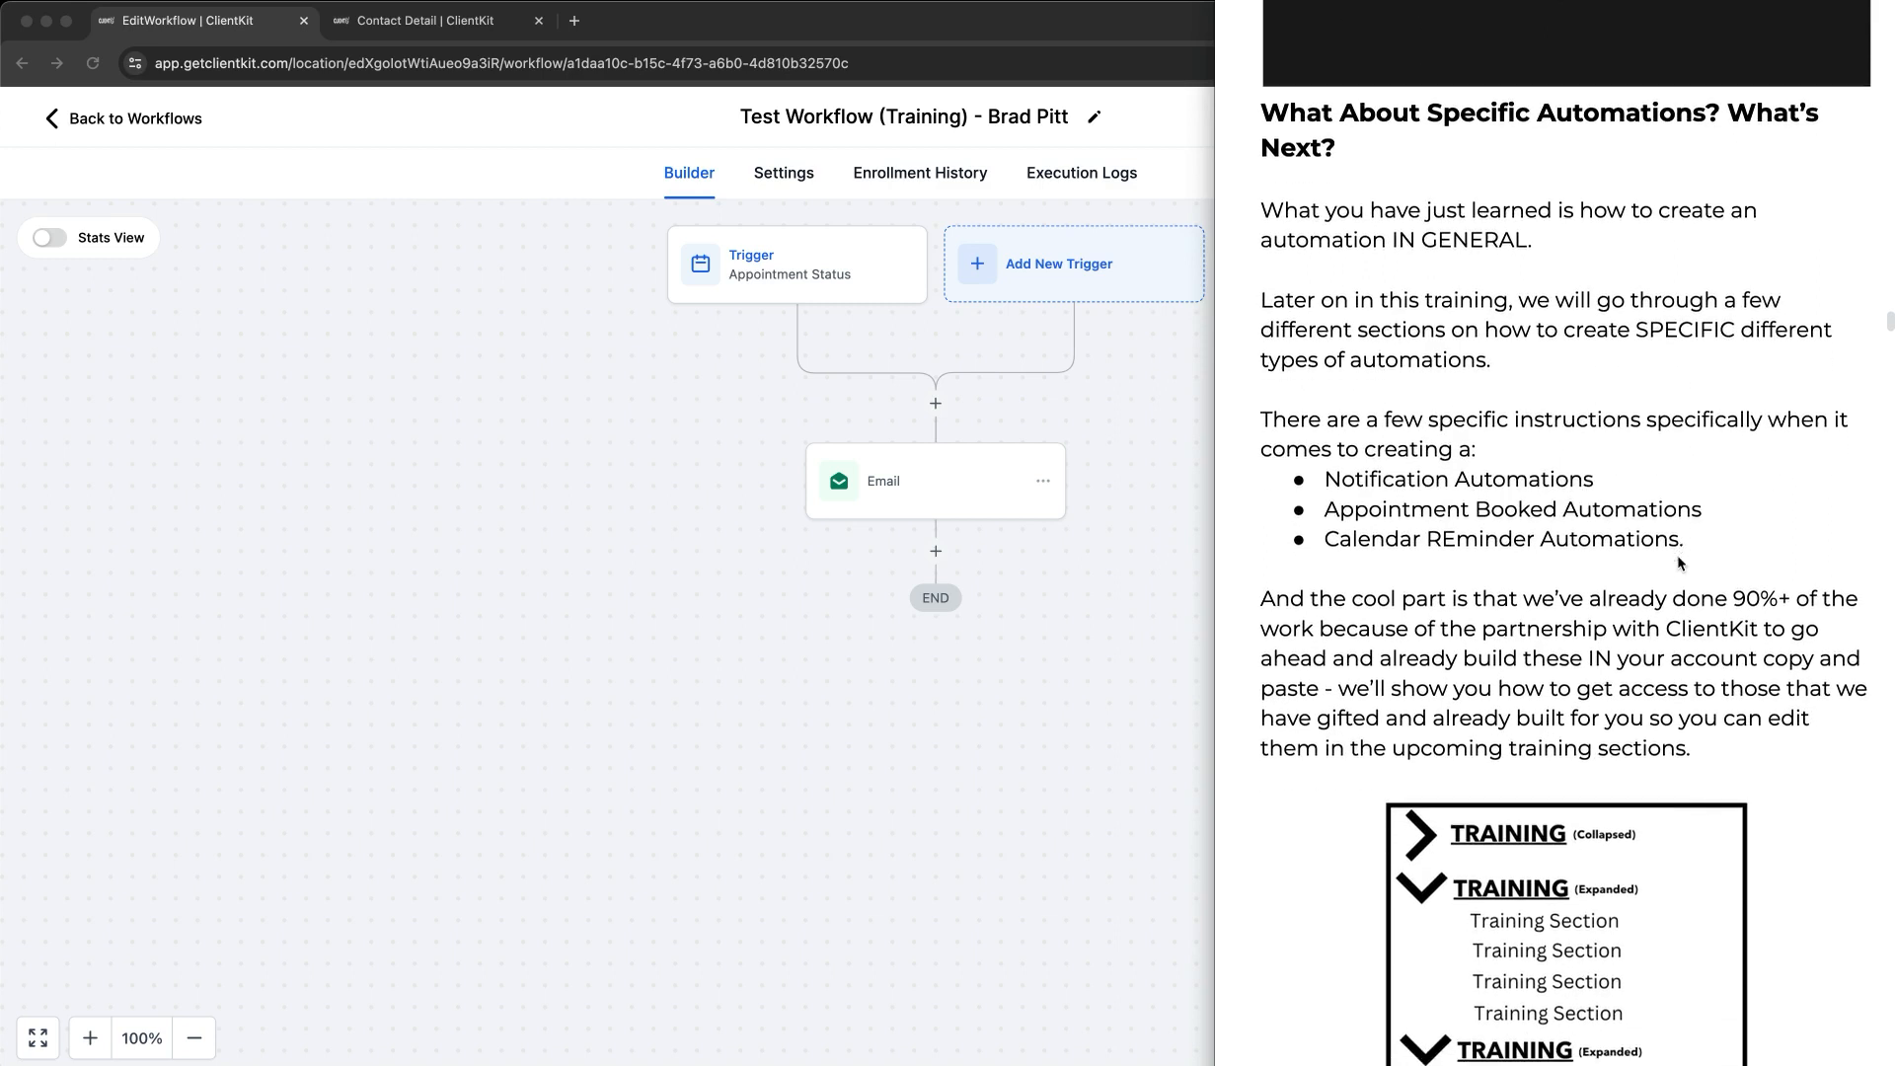
pyautogui.scroll(-3, 1678, 563)
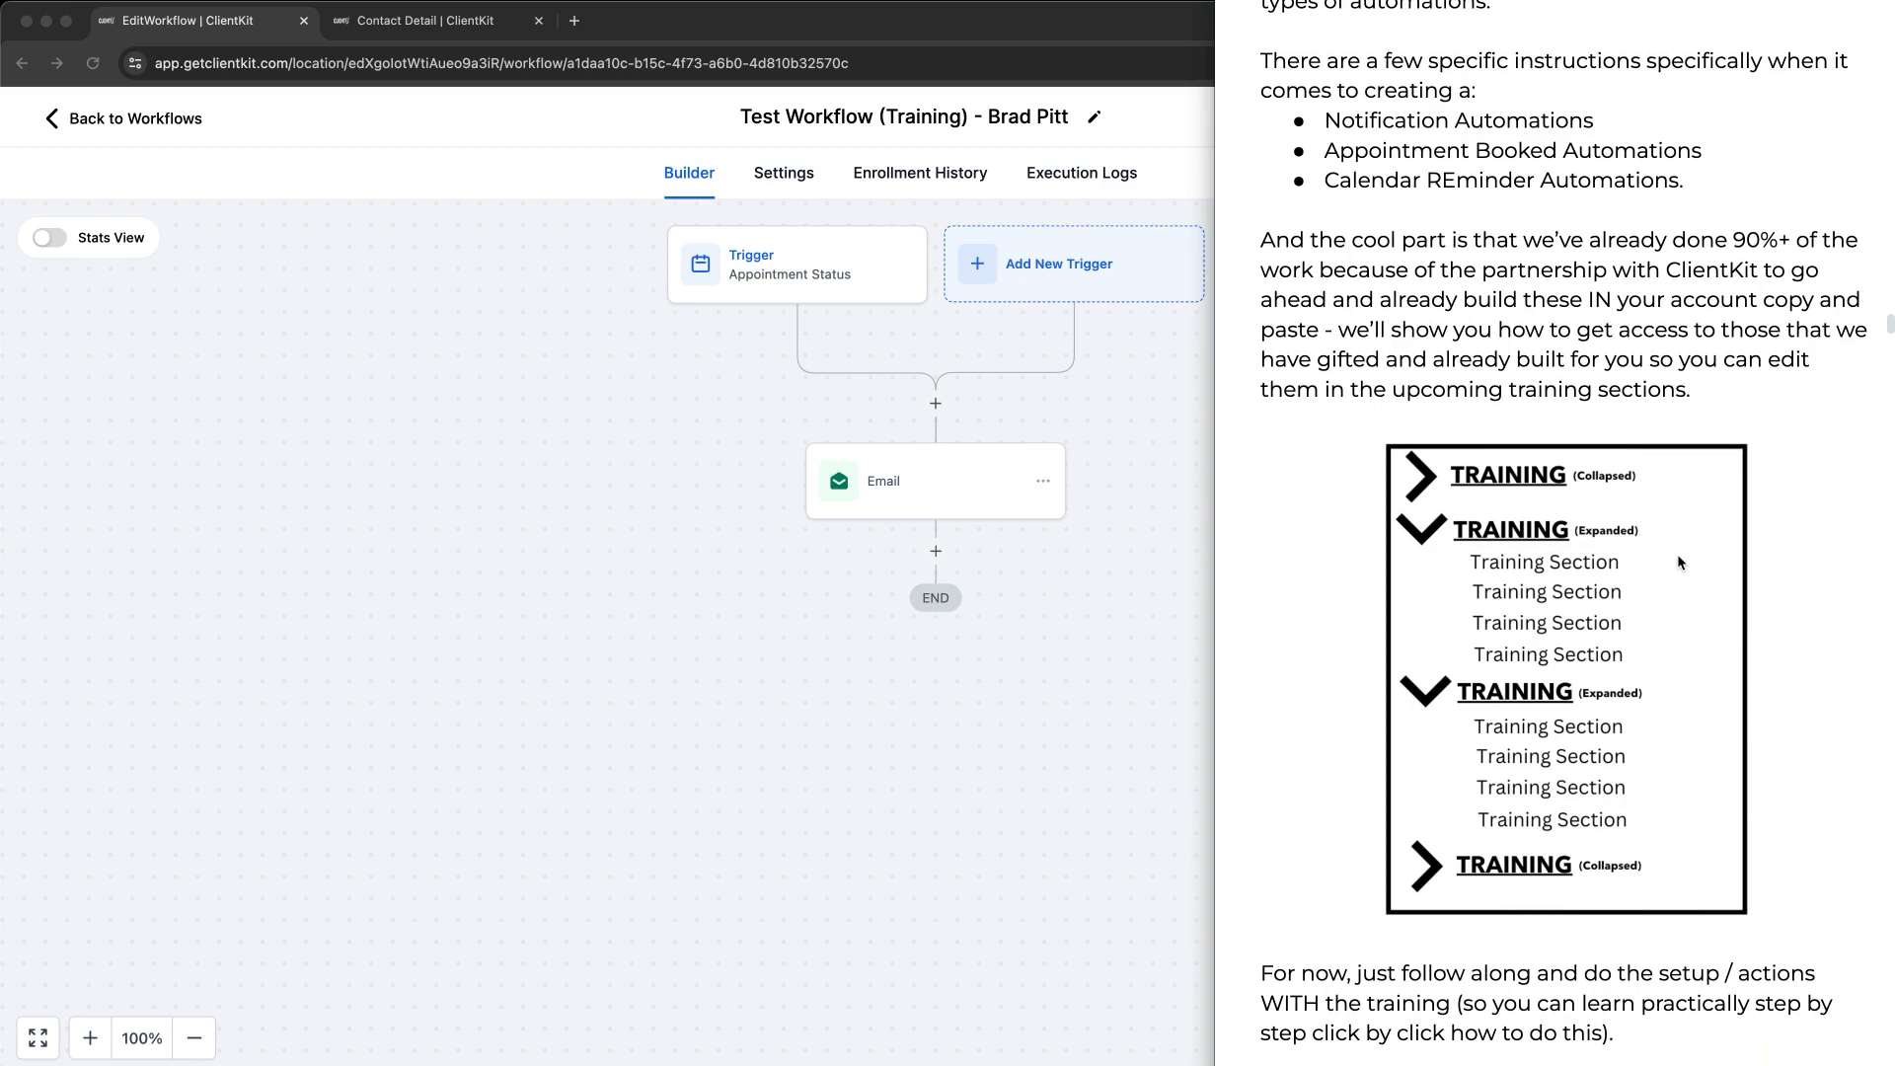
pyautogui.scroll(-7, 1678, 555)
pyautogui.scroll(-6, 1678, 563)
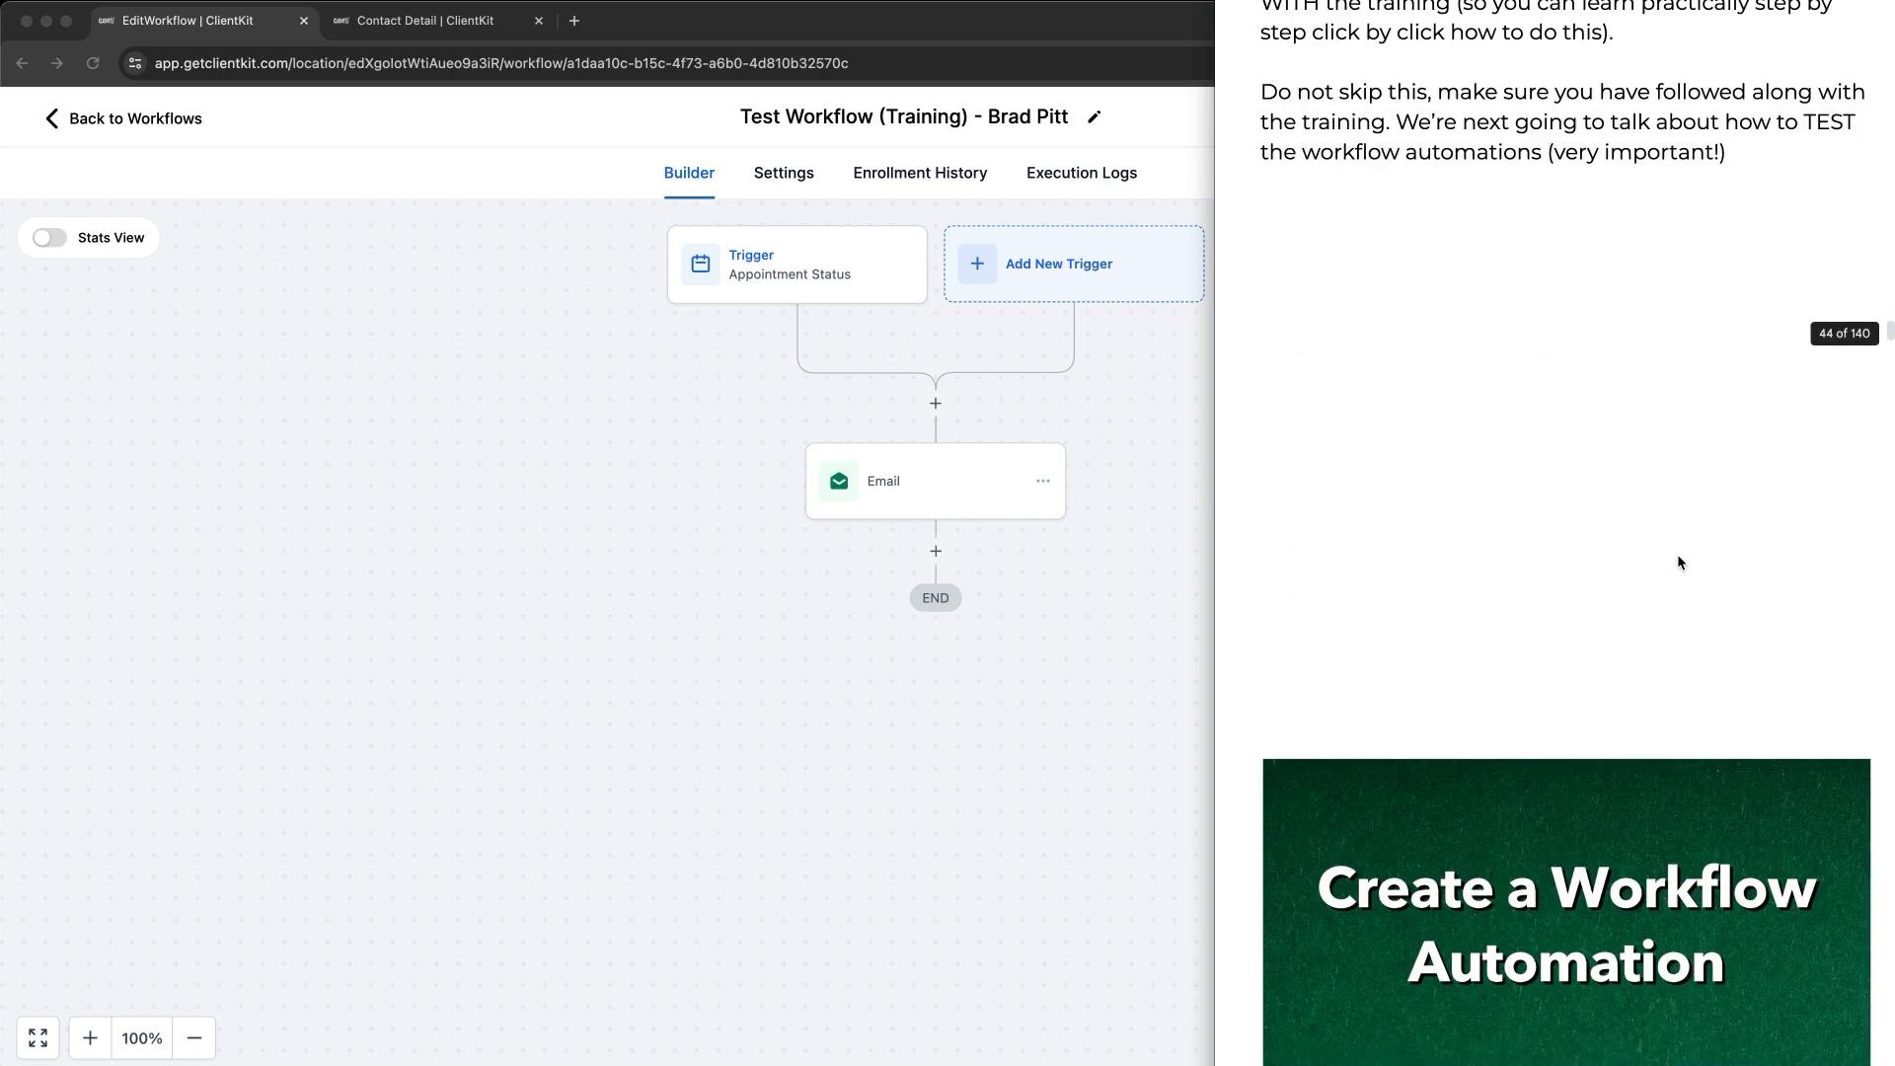